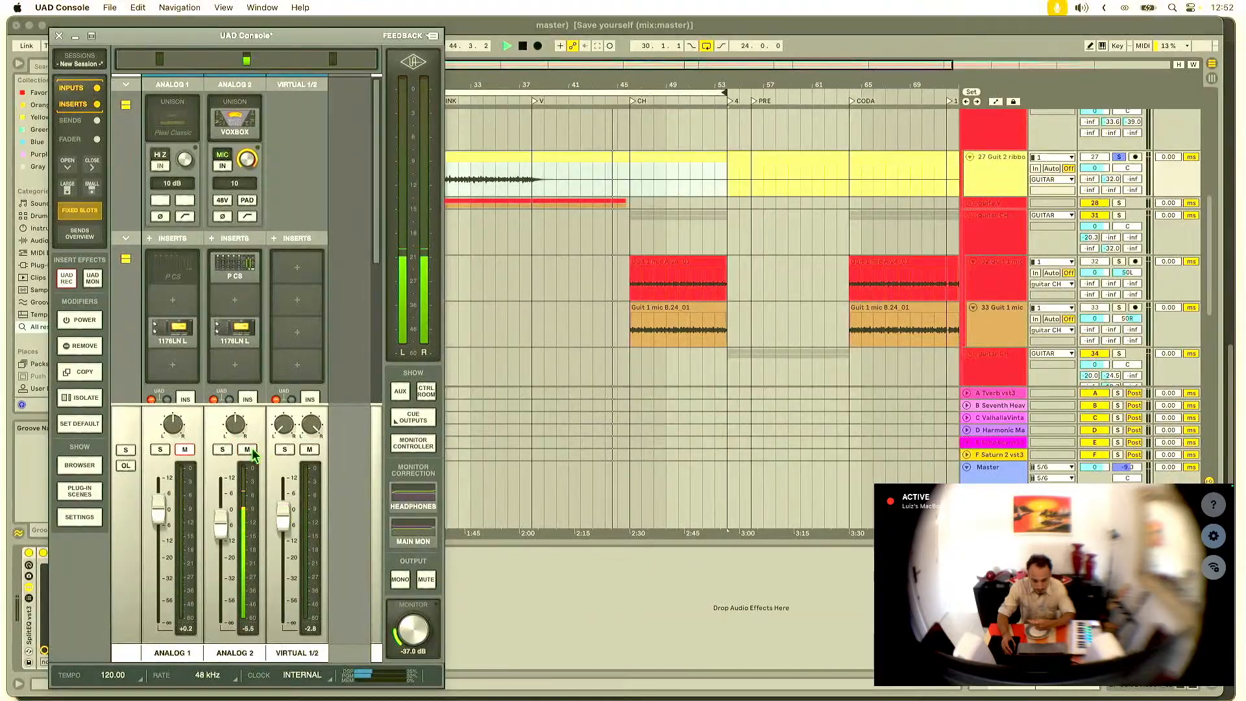
Step: Lower the Analog 2 channel fader to about -8.5 dB
drag(220, 523, 224, 536)
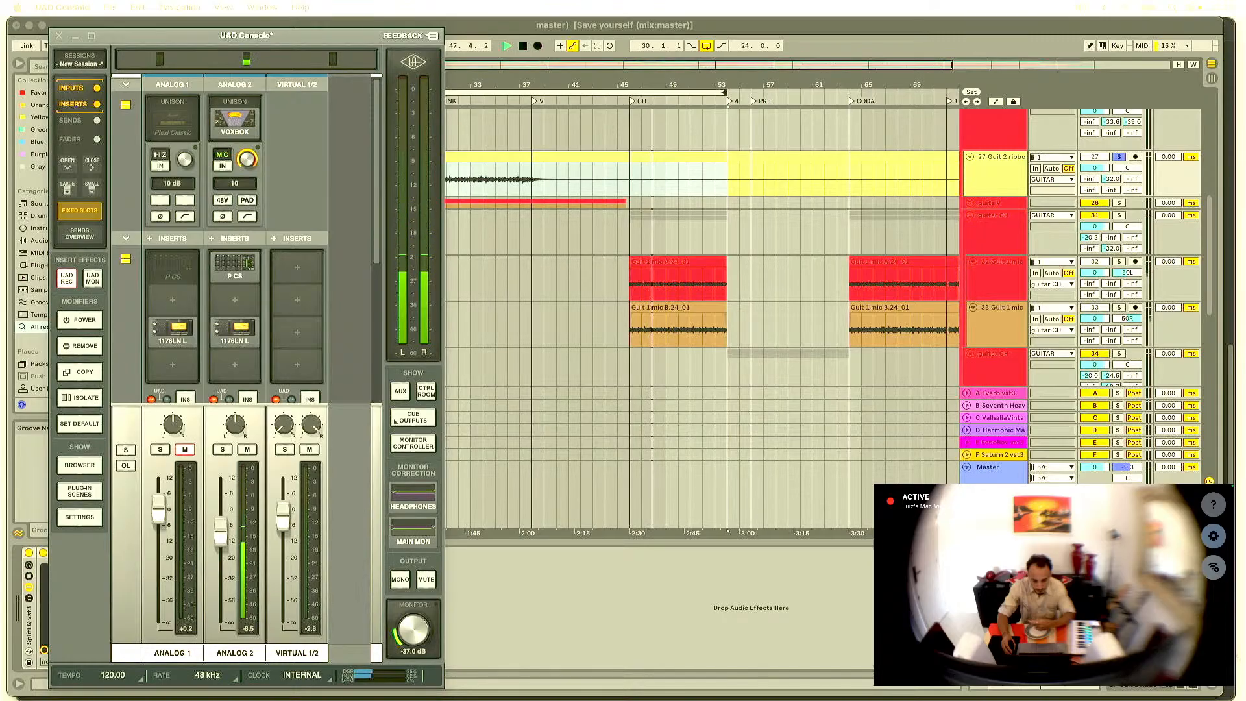
Step: Switch to Ableton Live, unsolo the Guit 2 ribbon track and restart playback from the CH marker at bar 46
click(625, 260)
click(633, 287)
key(space)
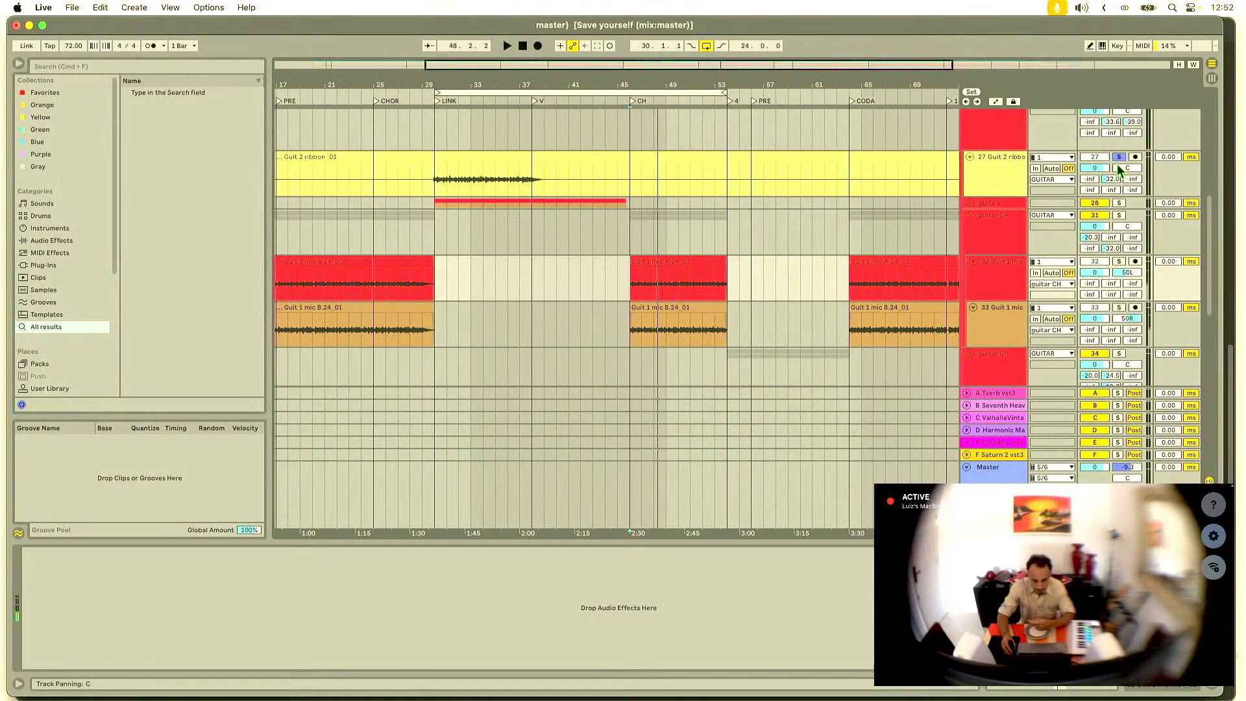
key(space)
Step: Collapse the BRIDGE group and deactivate the VOX group track
scroll(991, 170, up, 5)
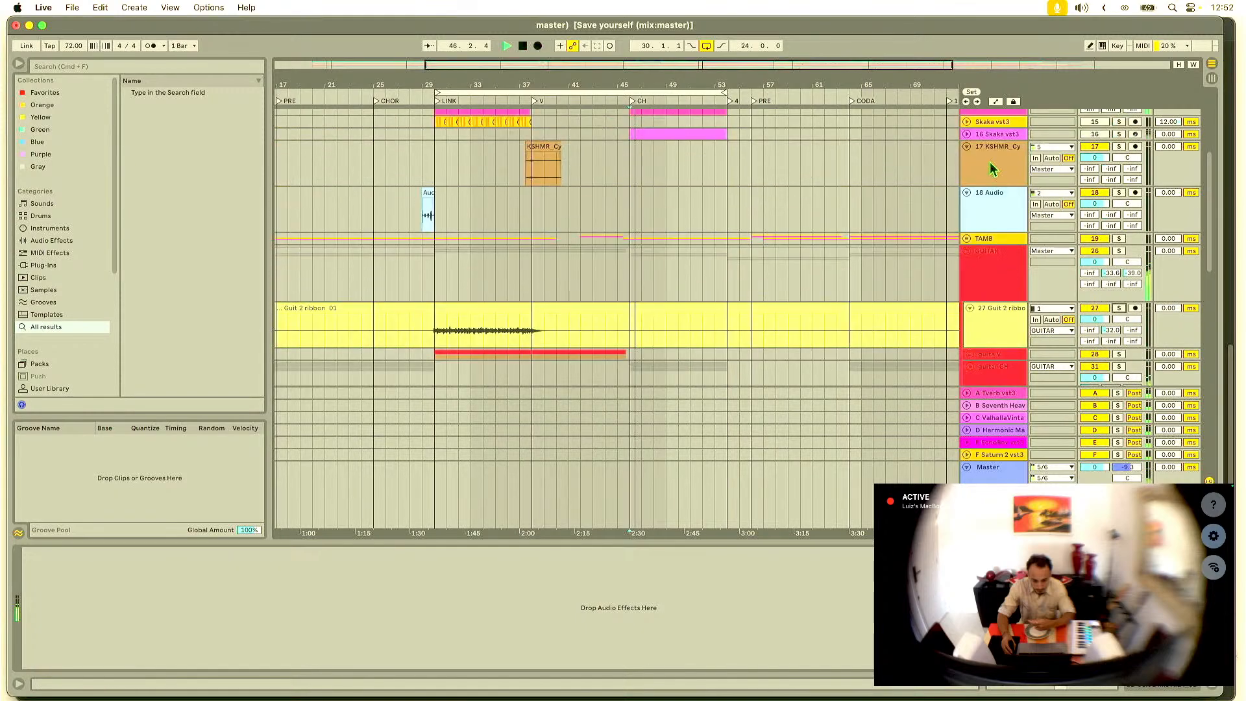
scroll(966, 250, down, 8)
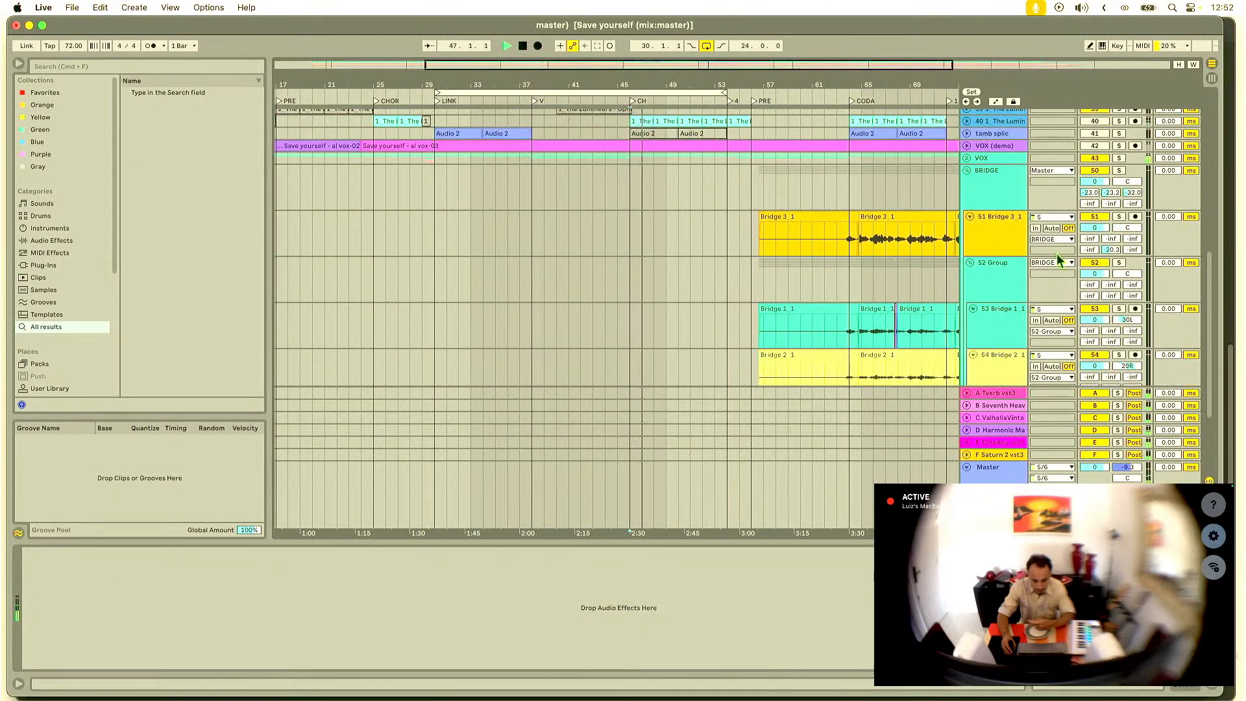
click(968, 168)
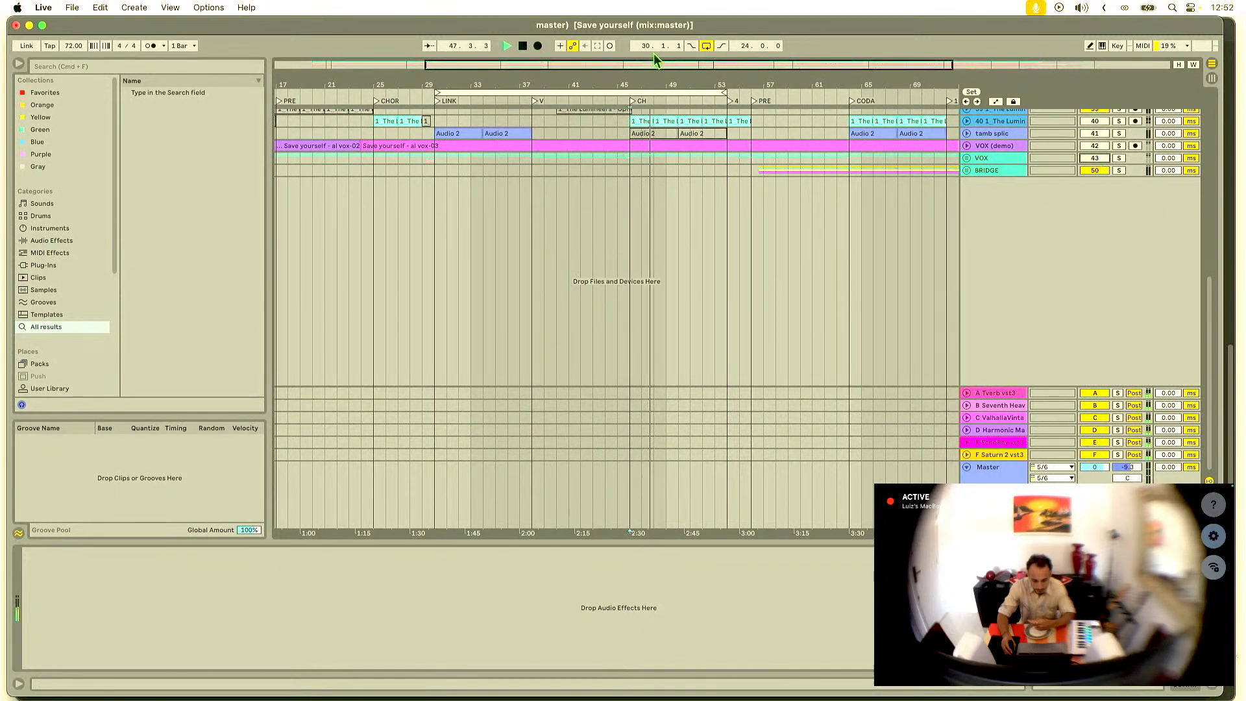
drag(749, 85, 680, 80)
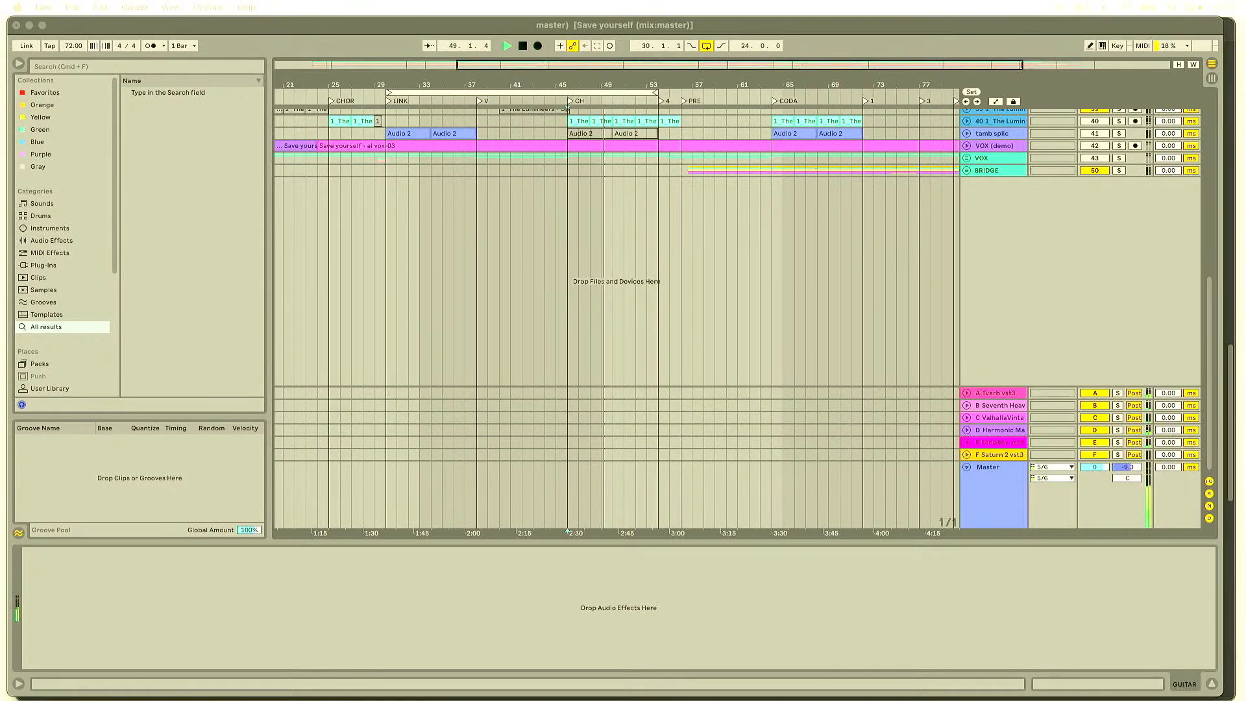
key(ctrl+Up)
key(ctrl+Up)
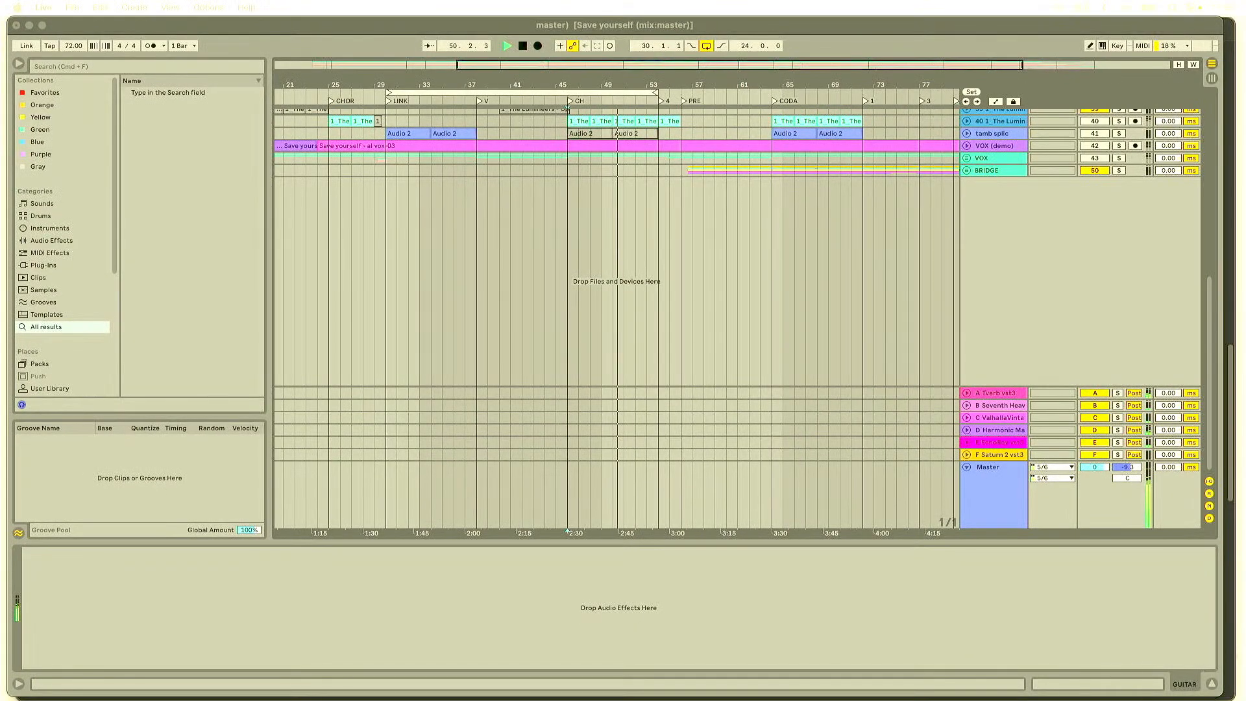
key(ctrl+Up)
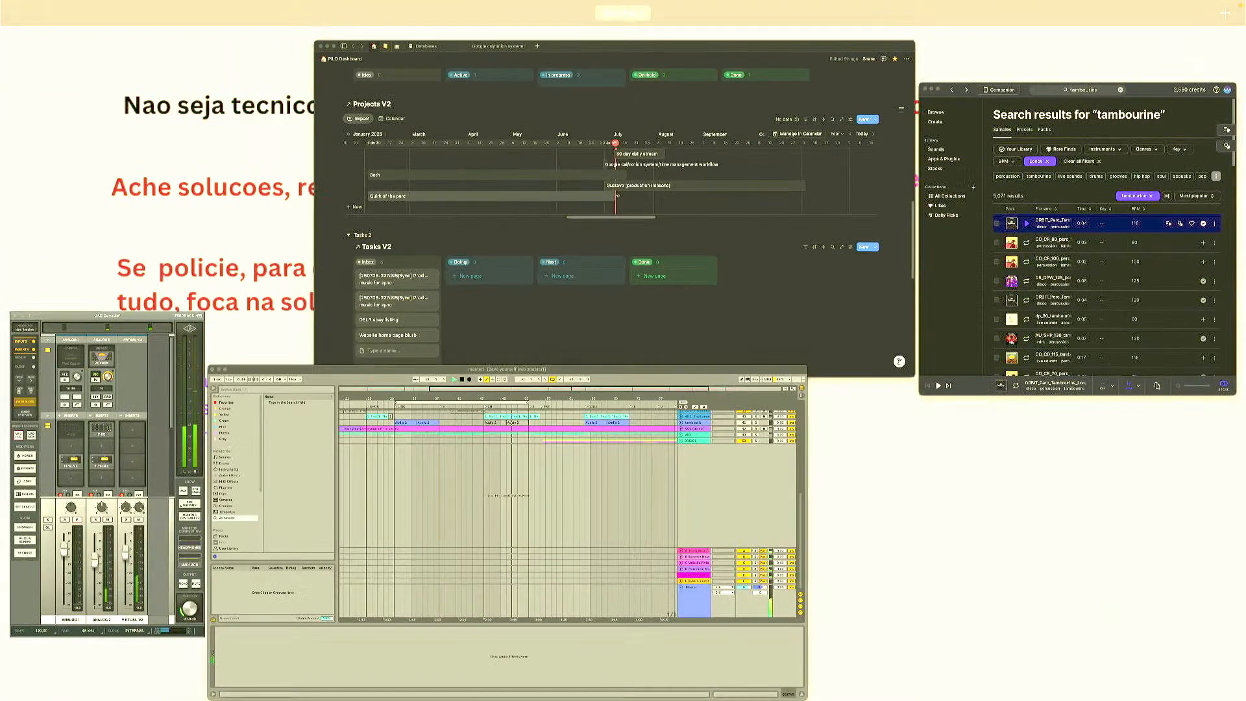
key(ctrl+Up)
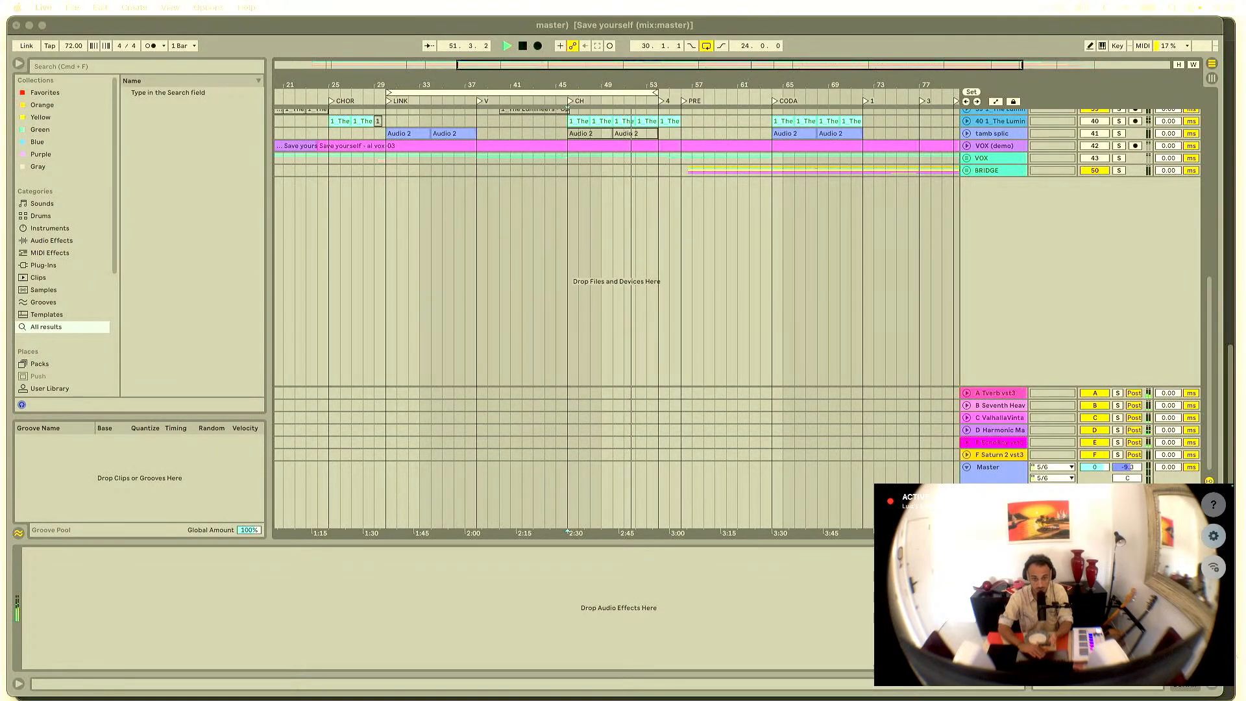
Step: Select the GUITAR group track from the marker at bar 15 to the LINK marker at bar 30
scroll(434, 229, left, 5)
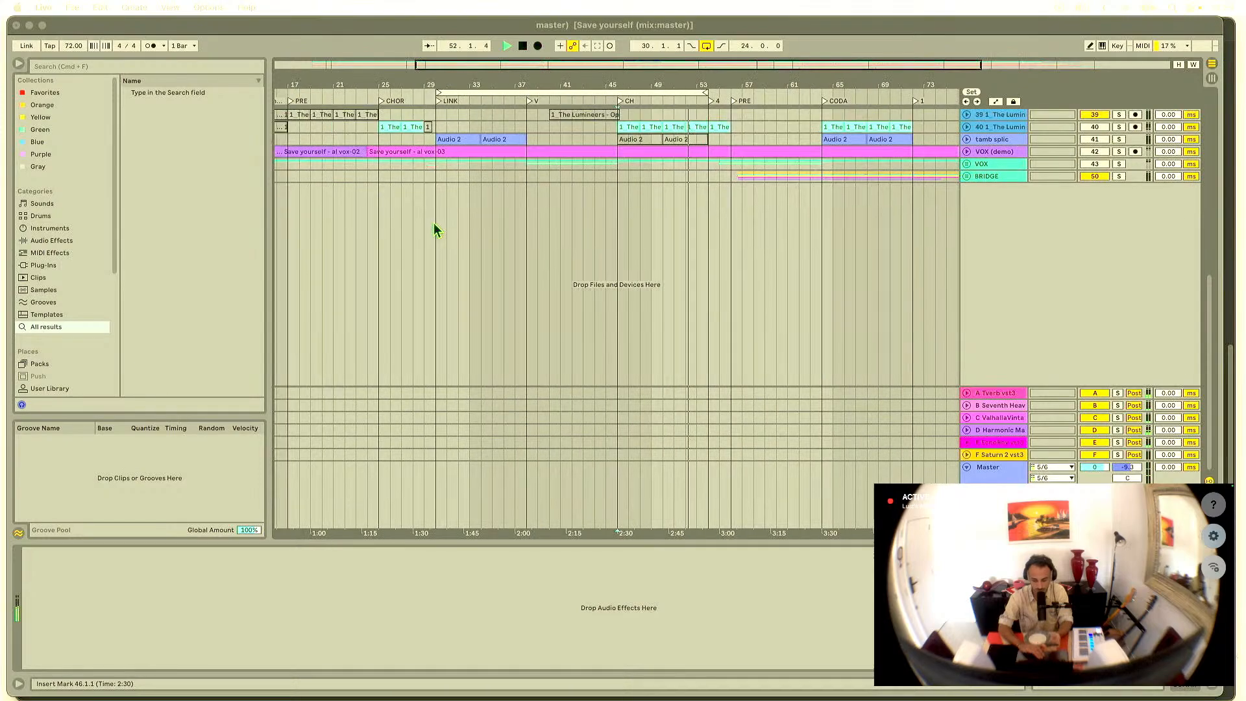
scroll(435, 228, up, 5)
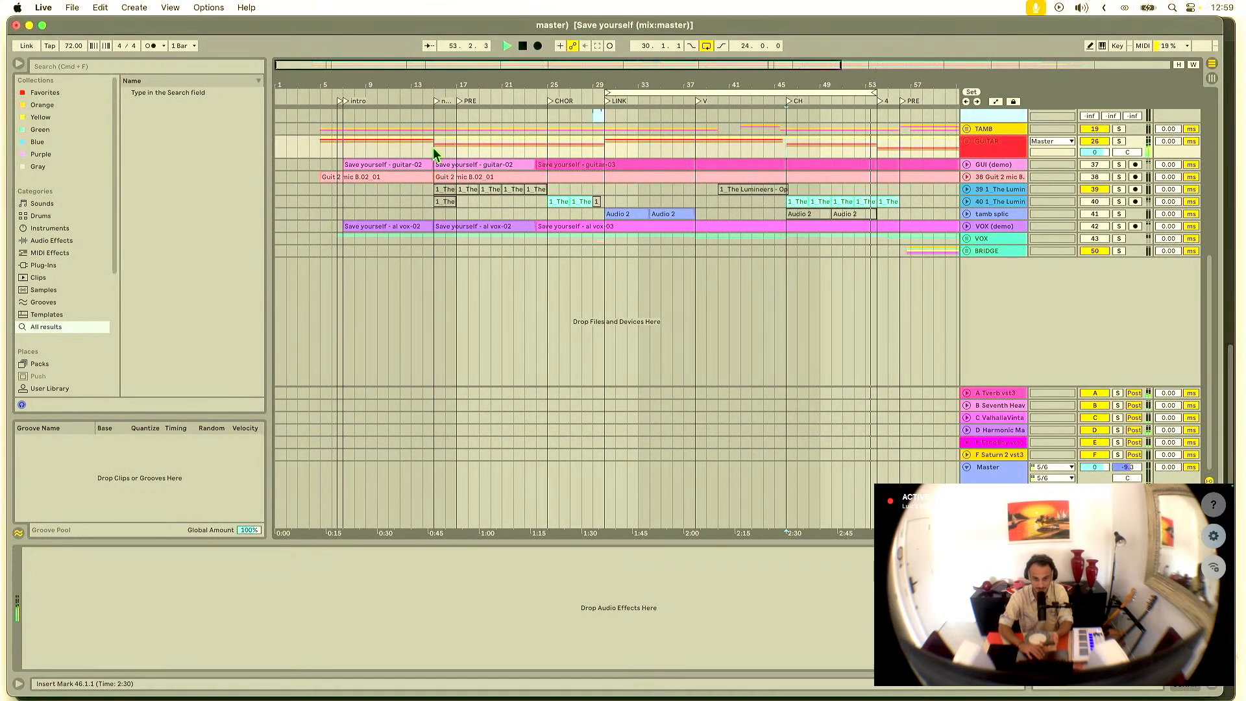
drag(434, 147, 604, 155)
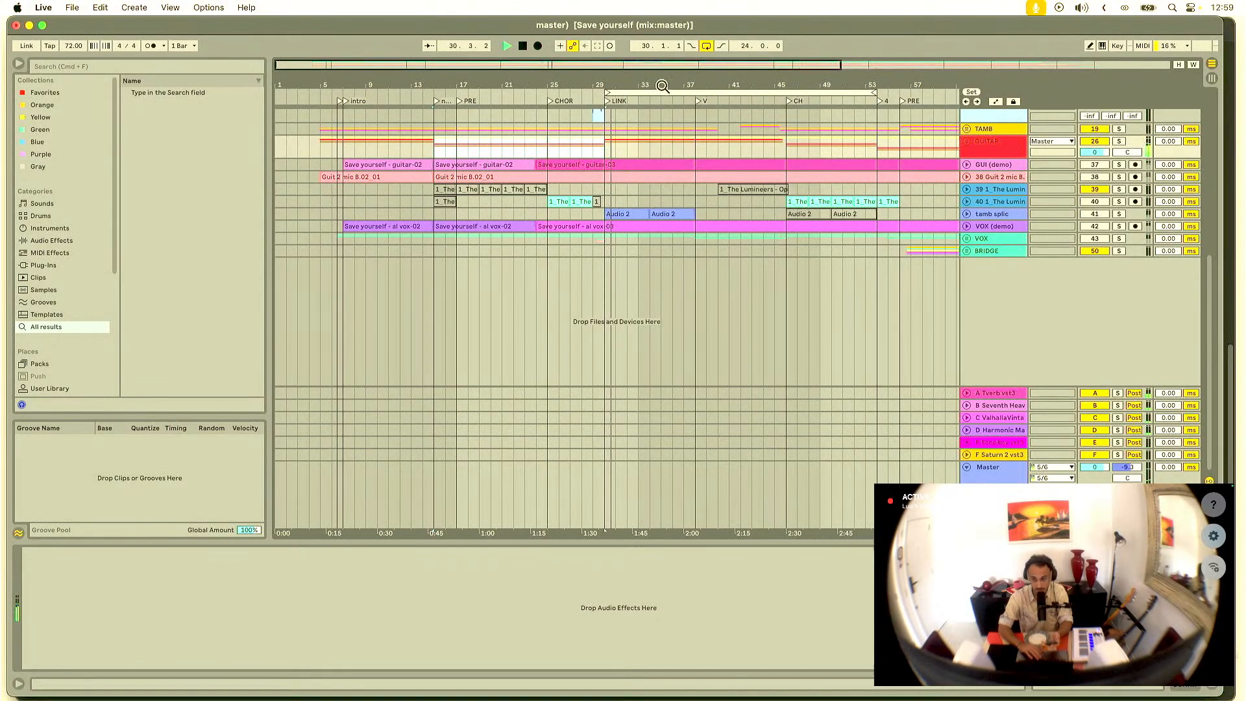
drag(662, 86, 634, 83)
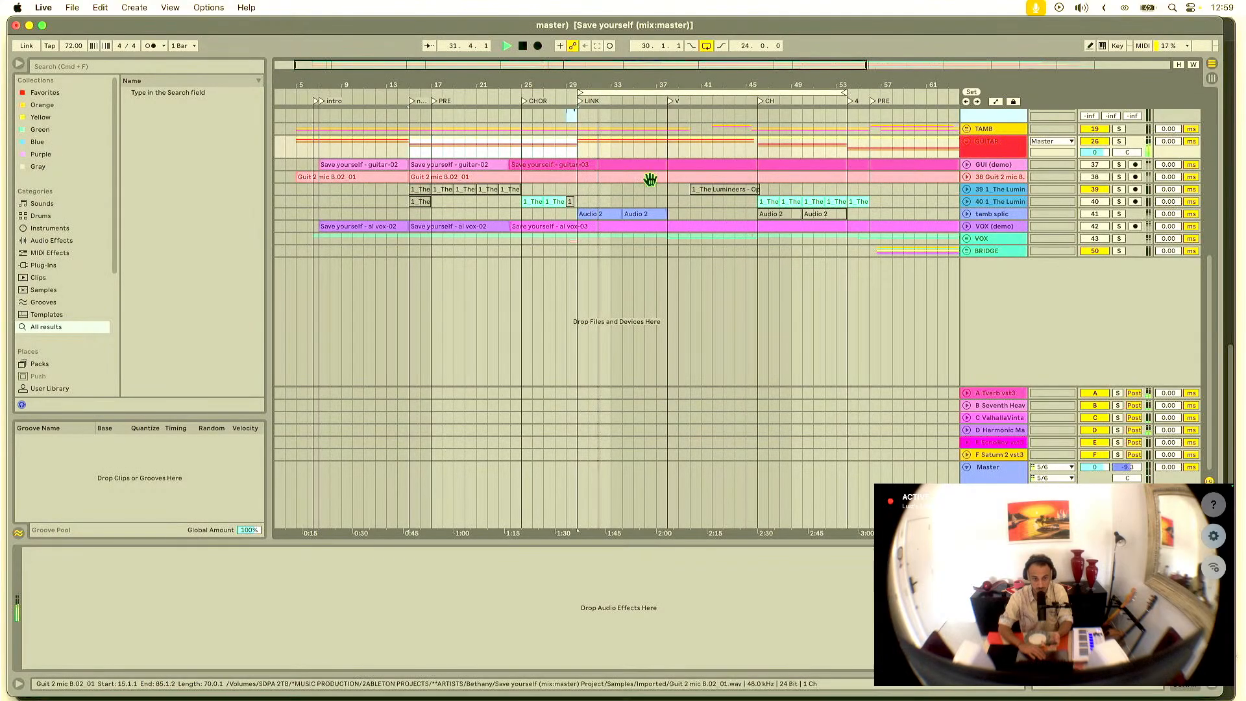
Step: Select bars 7 to 17 on the GUITAR group track and loop that 10-bar range
click(321, 163)
drag(319, 160, 433, 151)
key(super+l)
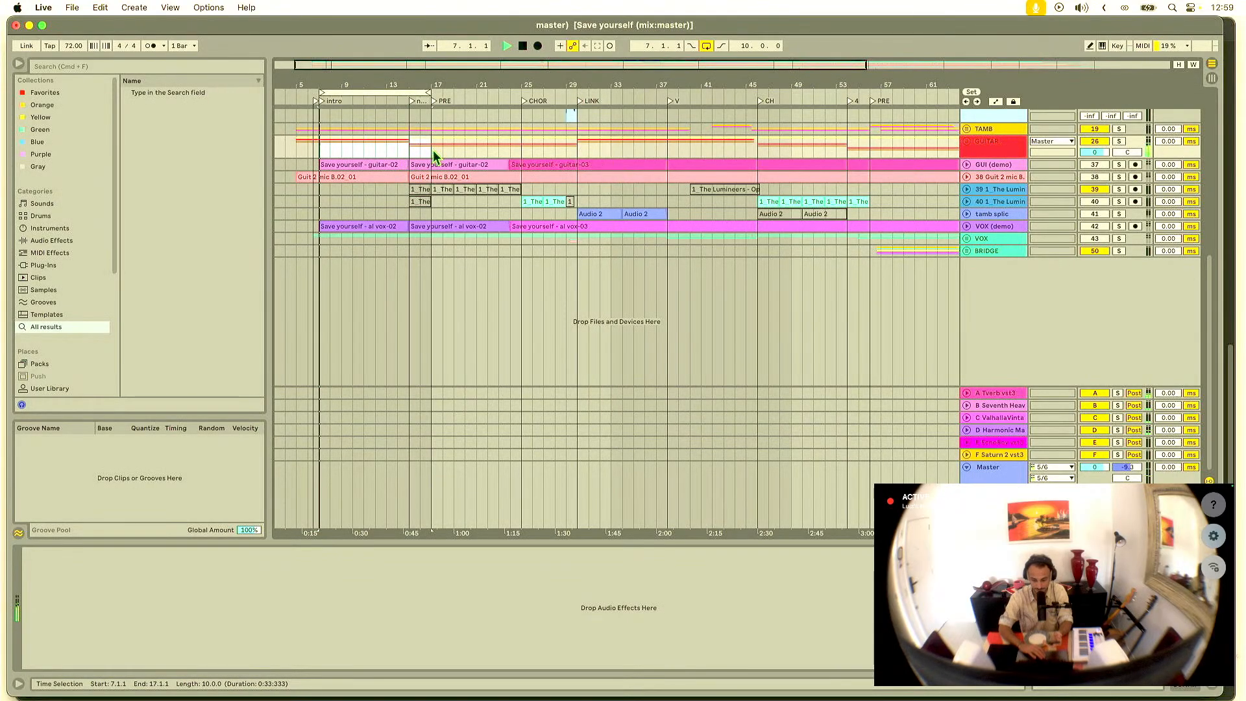
key(z)
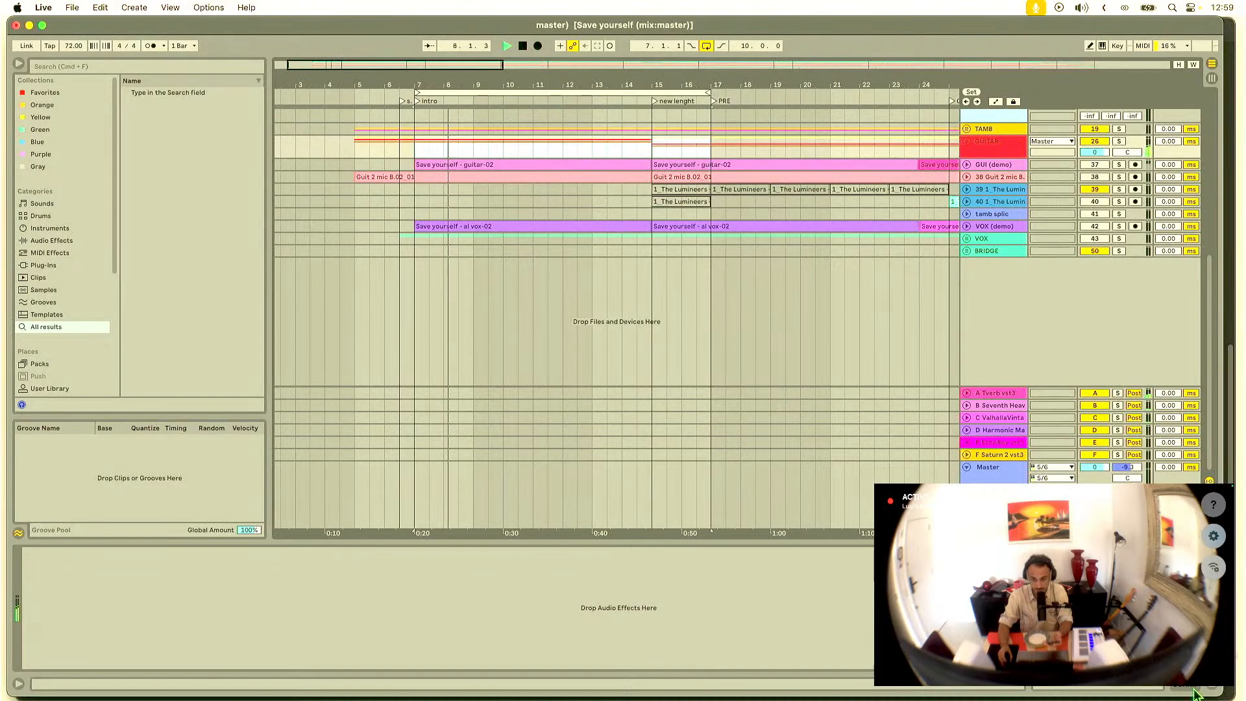
Step: Bring up the Youlean Loudness Meter 2 window of the Master track to check the playback loudness
drag(938, 140, 974, 189)
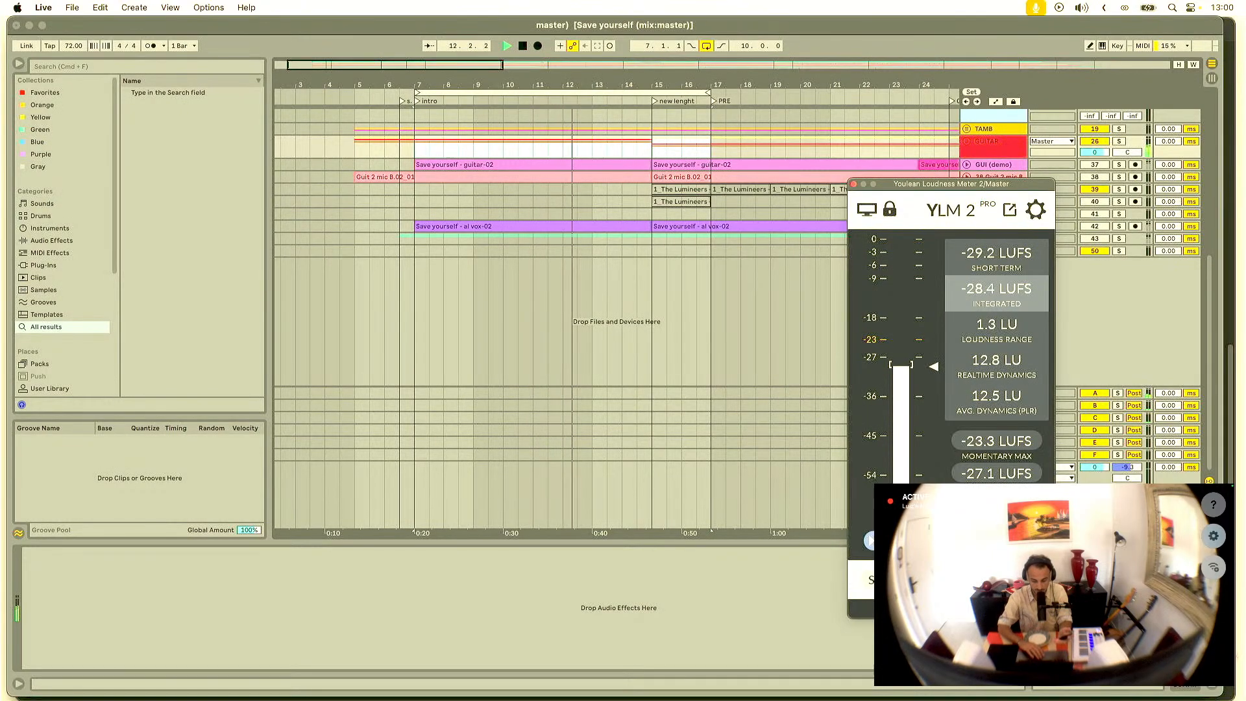
key(super+Tab)
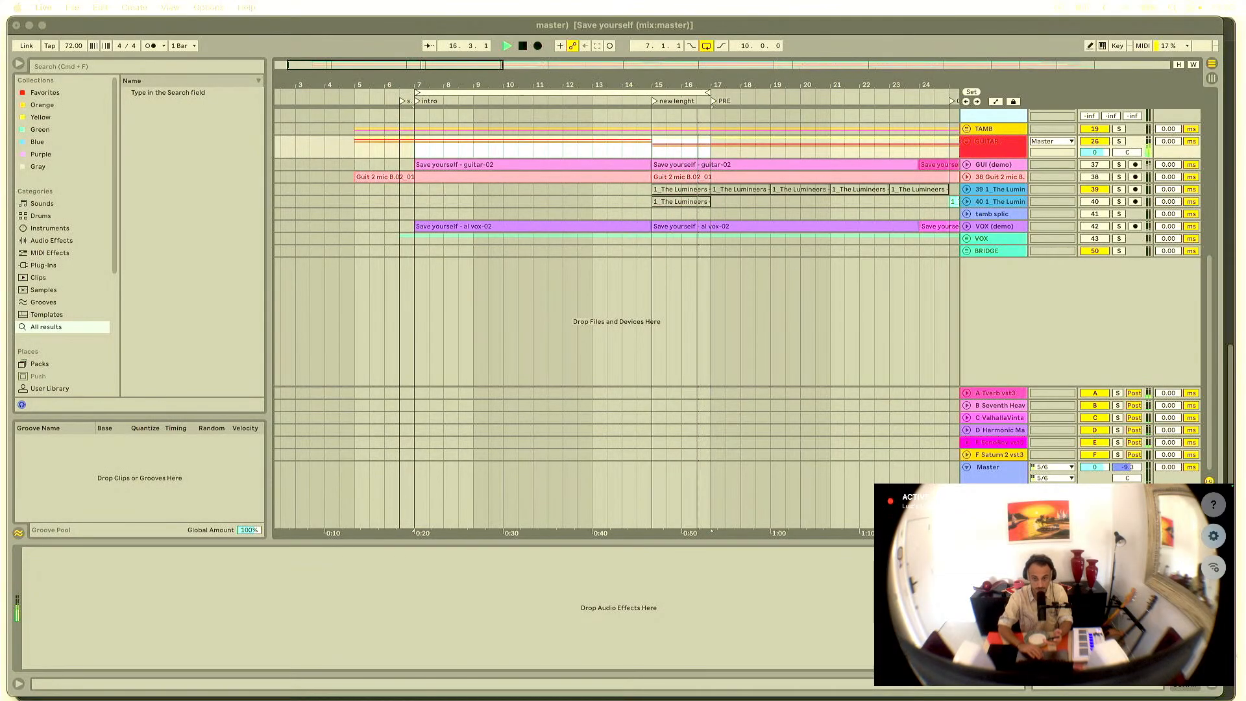
Step: Shorten the loop to 8 bars, from the intro marker at bar 7 to the new lenght marker at bar 15
click(708, 85)
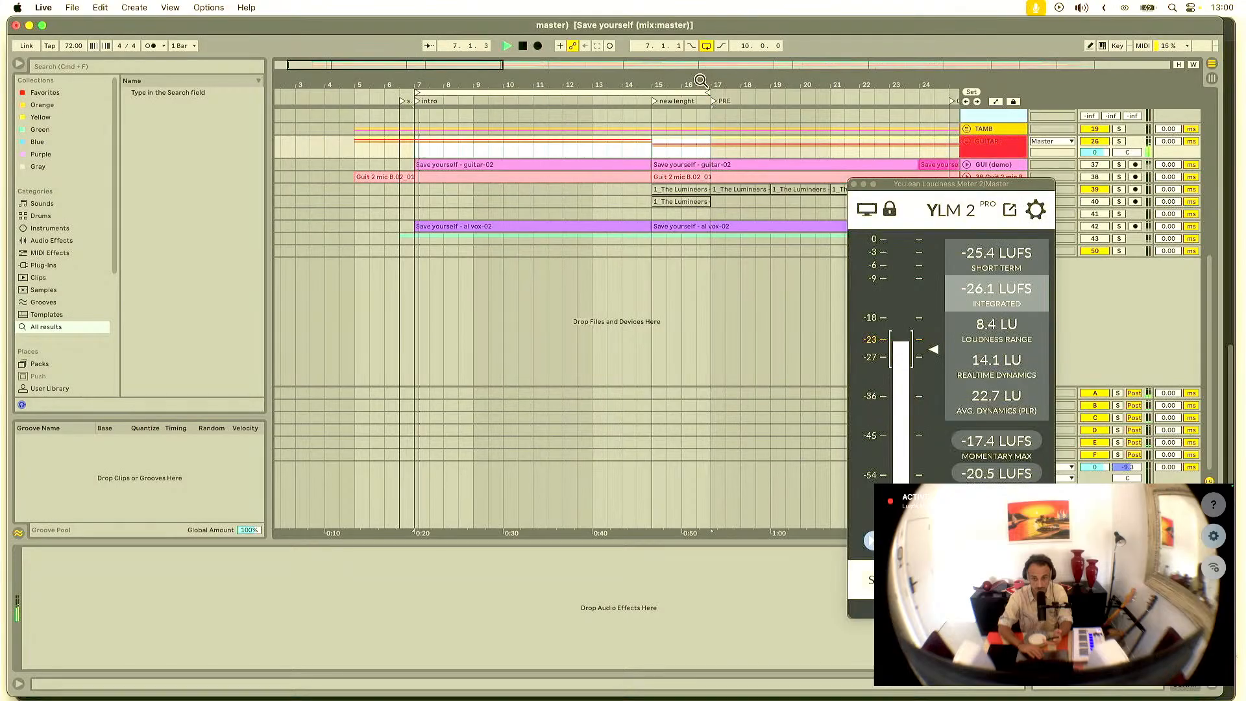
drag(715, 85, 682, 85)
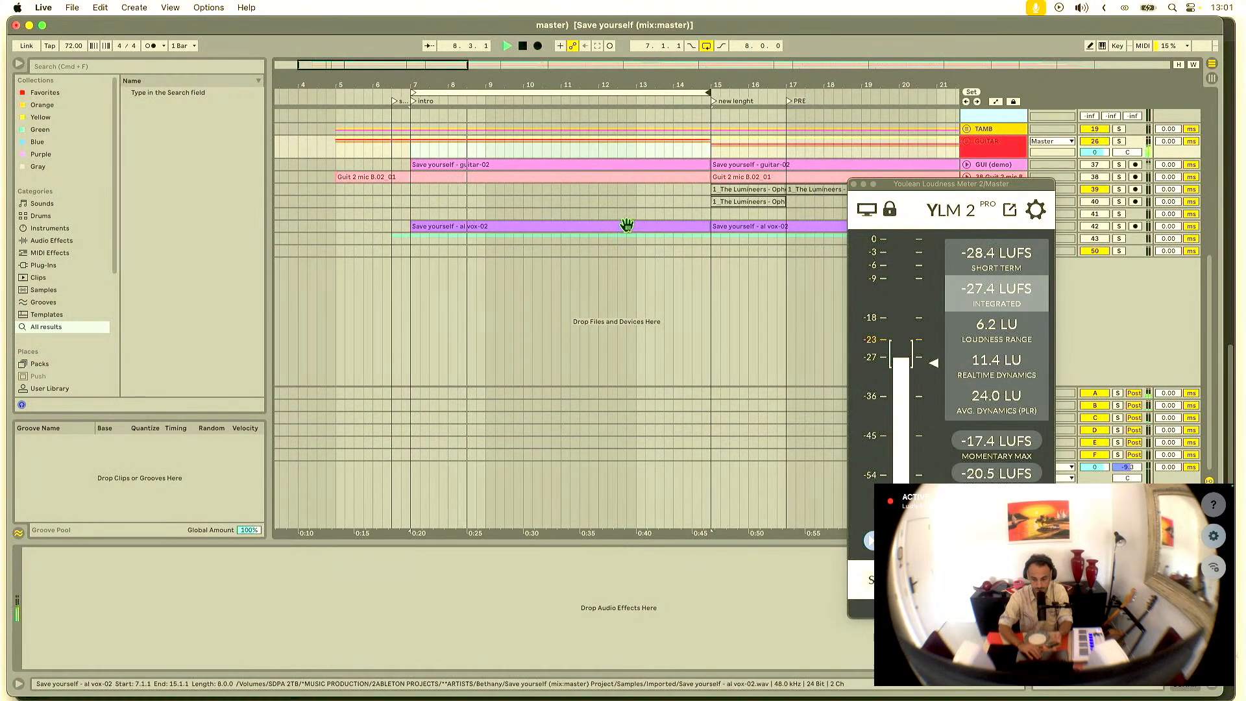
Step: Switch to UAD Console, unmute the AUX 1 send of the Analog 2 channel and raise its level
key(super+Tab)
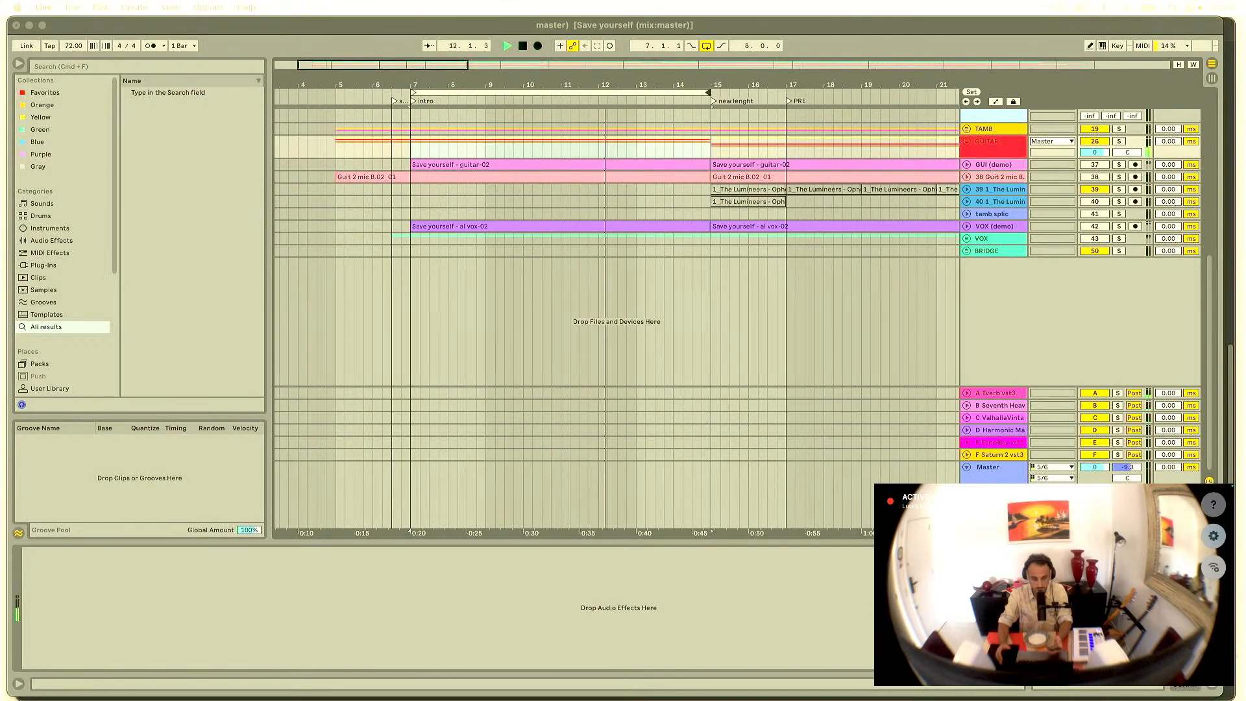
key(ctrl+Up)
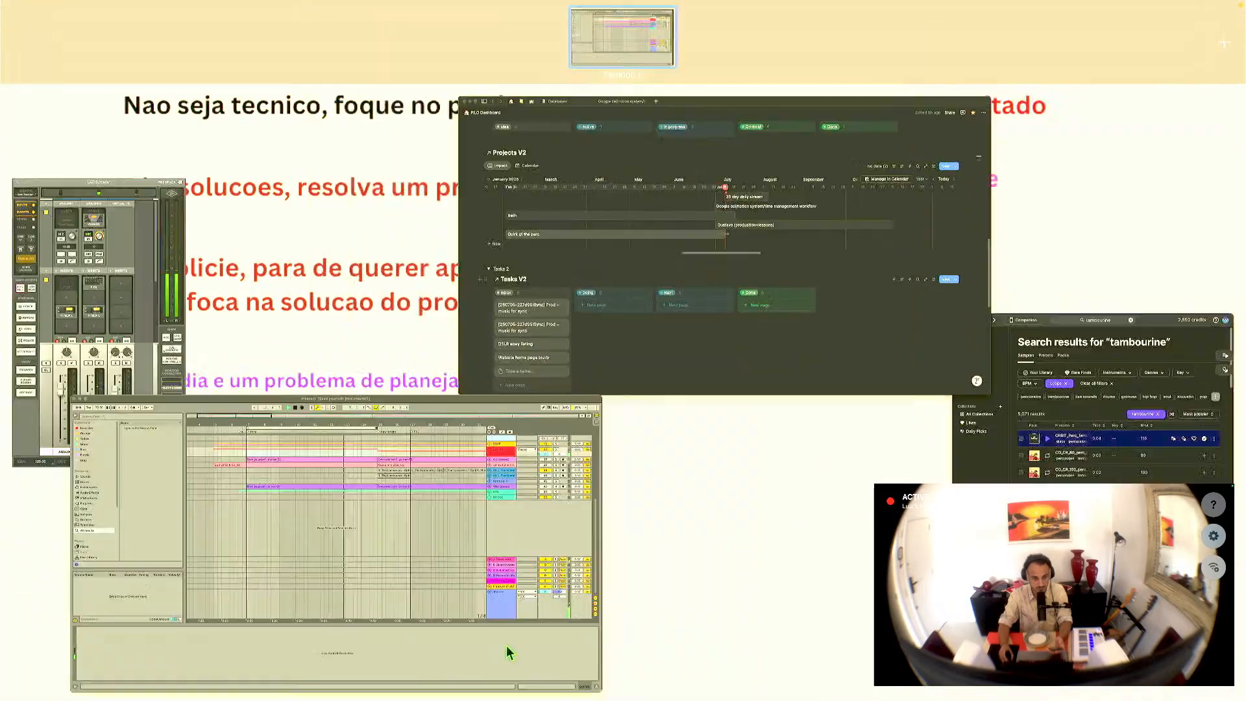
click(84, 304)
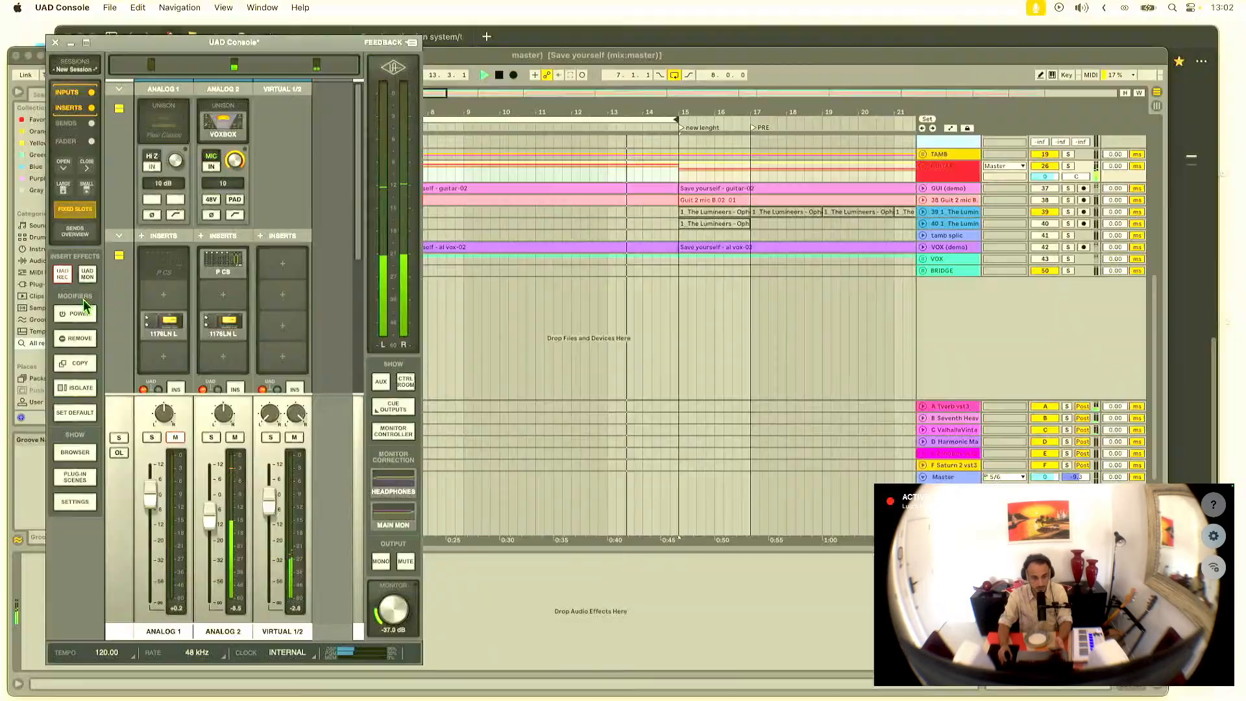
scroll(253, 311, down, 5)
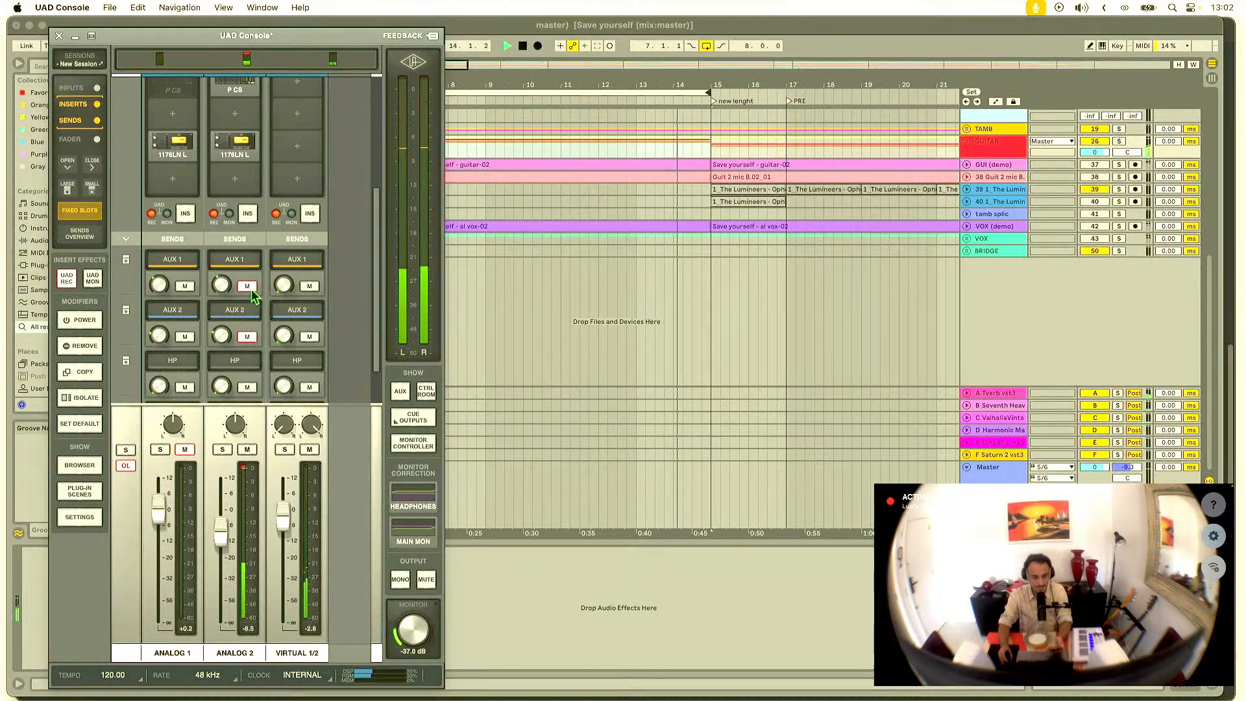
click(249, 286)
drag(223, 285, 224, 265)
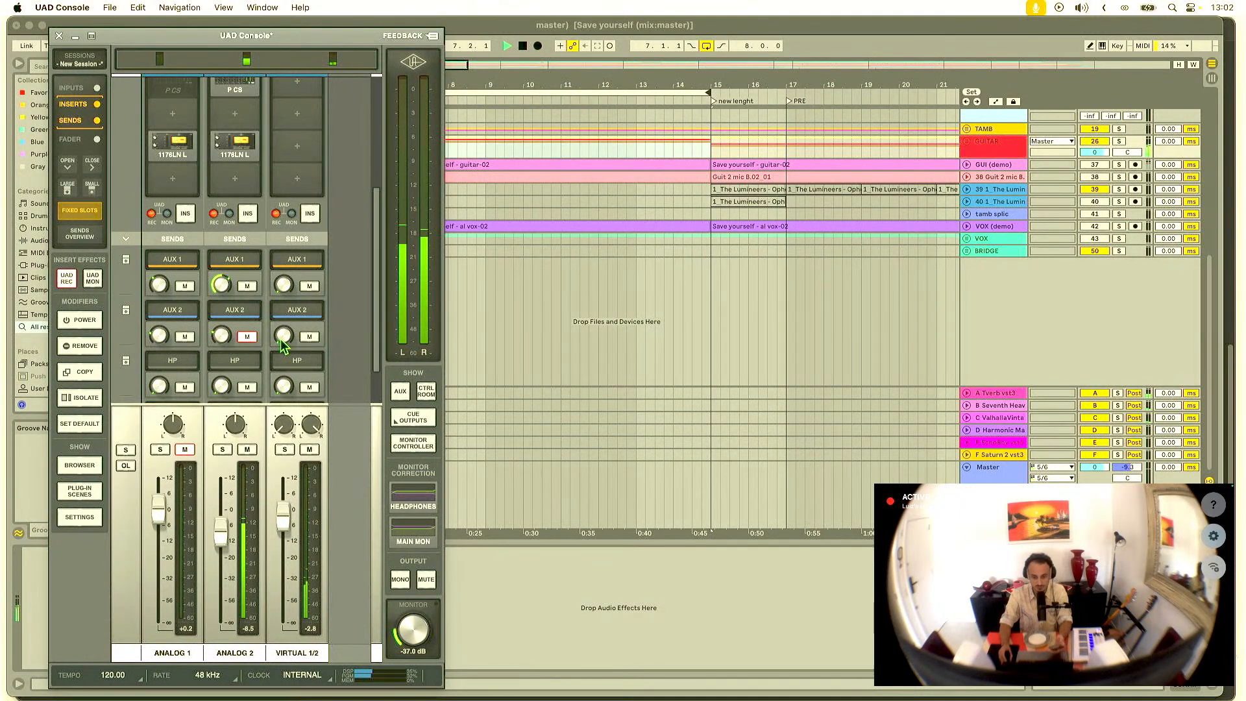
Step: Dismiss the Notion window showing the PILO Dashboard and switch back to Ableton Live
key(ctrl+Up)
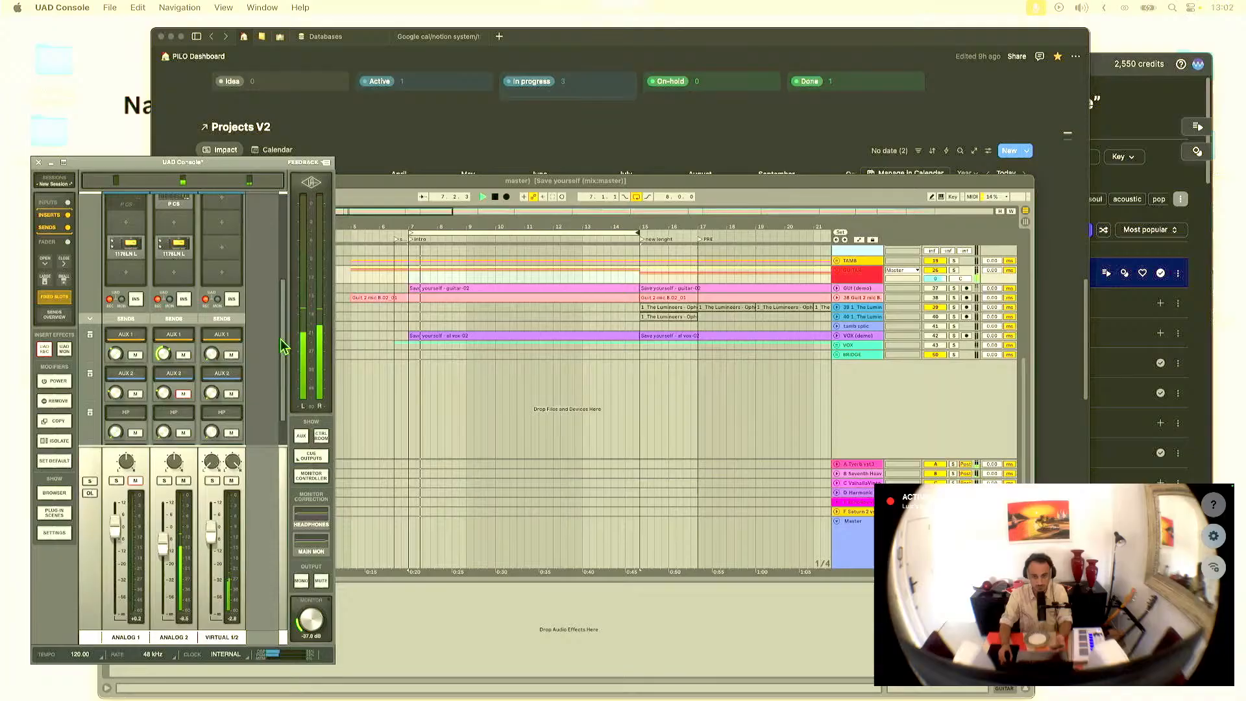
click(556, 182)
click(29, 28)
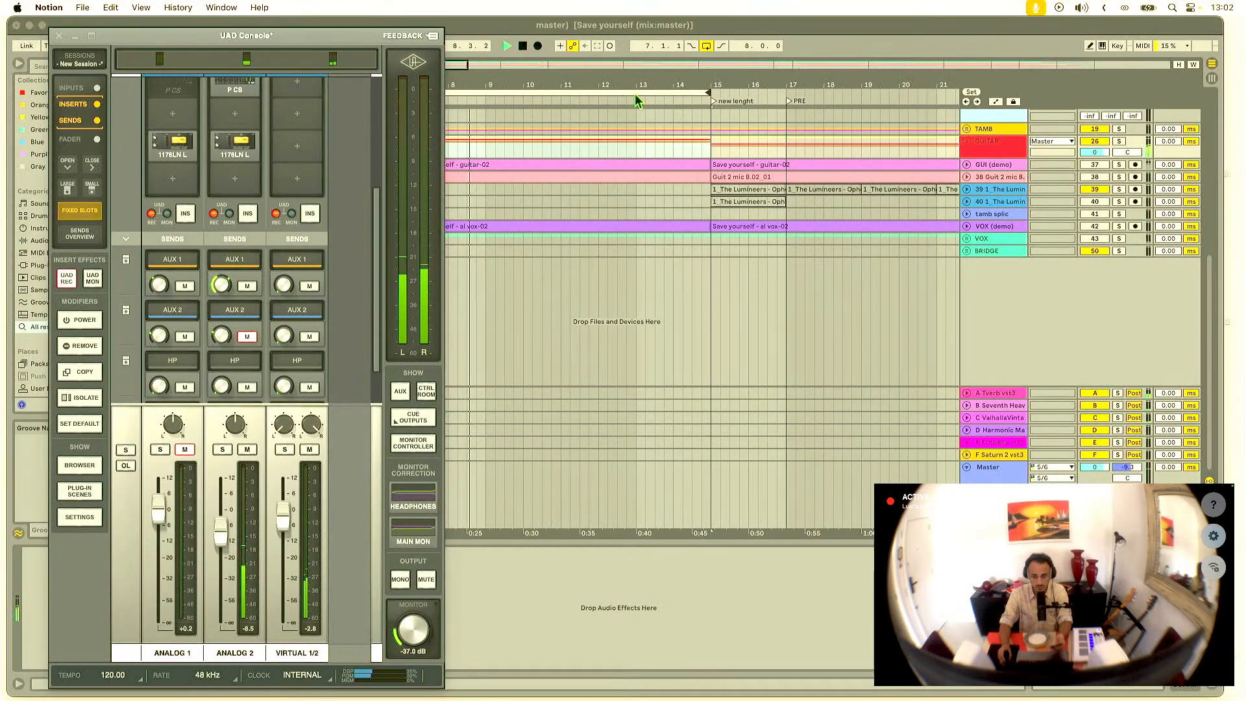
click(603, 153)
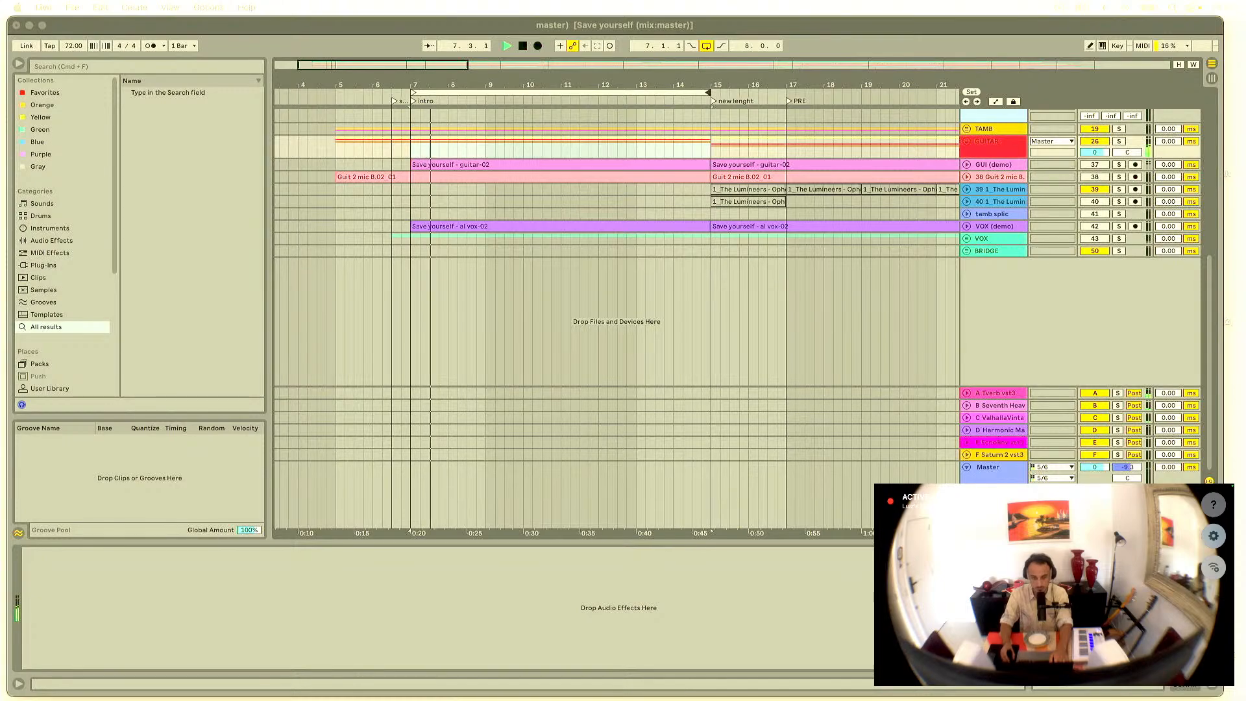
Step: Switch to UAD Console, mute the AUX 1 send of the Analog 2 channel and return to Ableton Live
key(ctrl+Up)
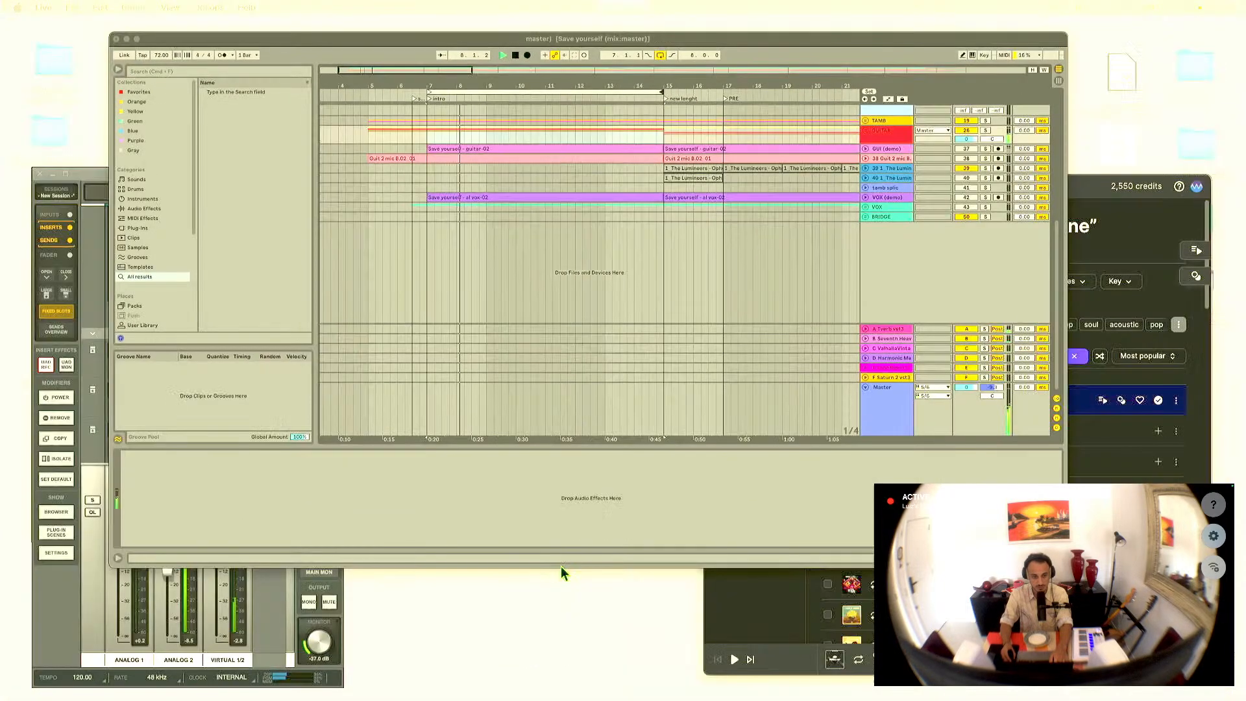
click(231, 390)
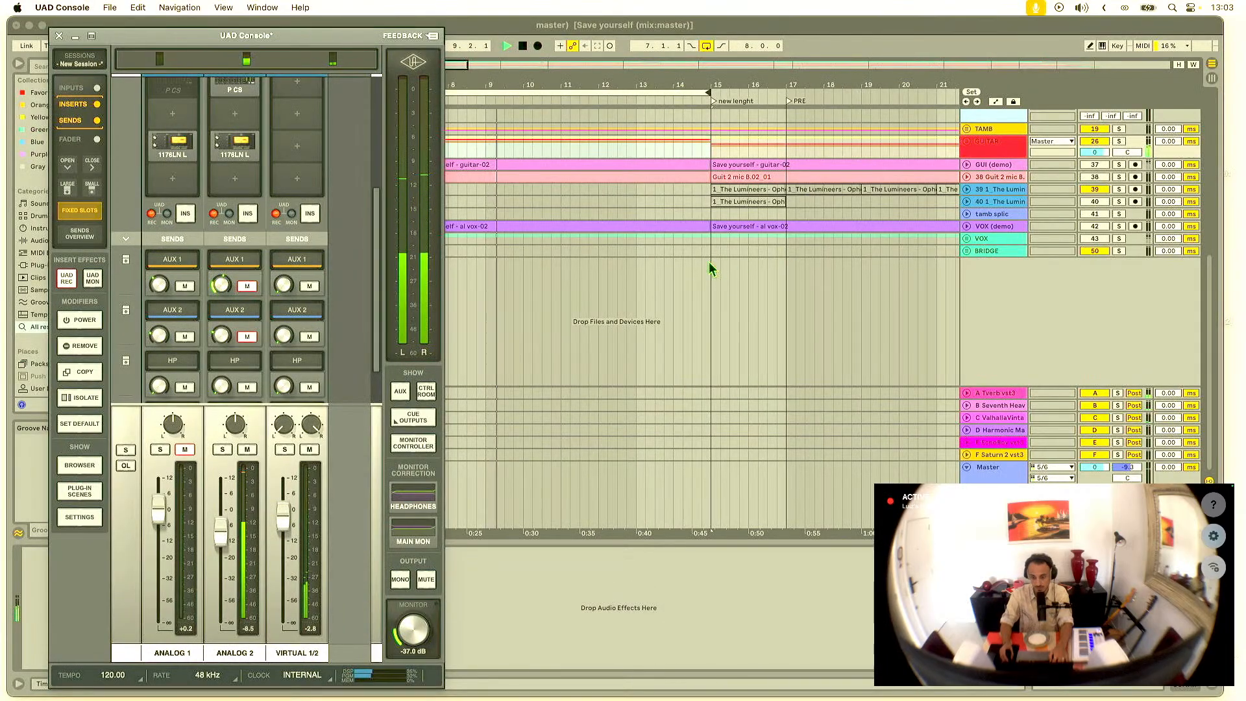
click(707, 269)
Step: Turn off looping and reactivate the VOX group track to play the song from 6.3.1
double_click(970, 186)
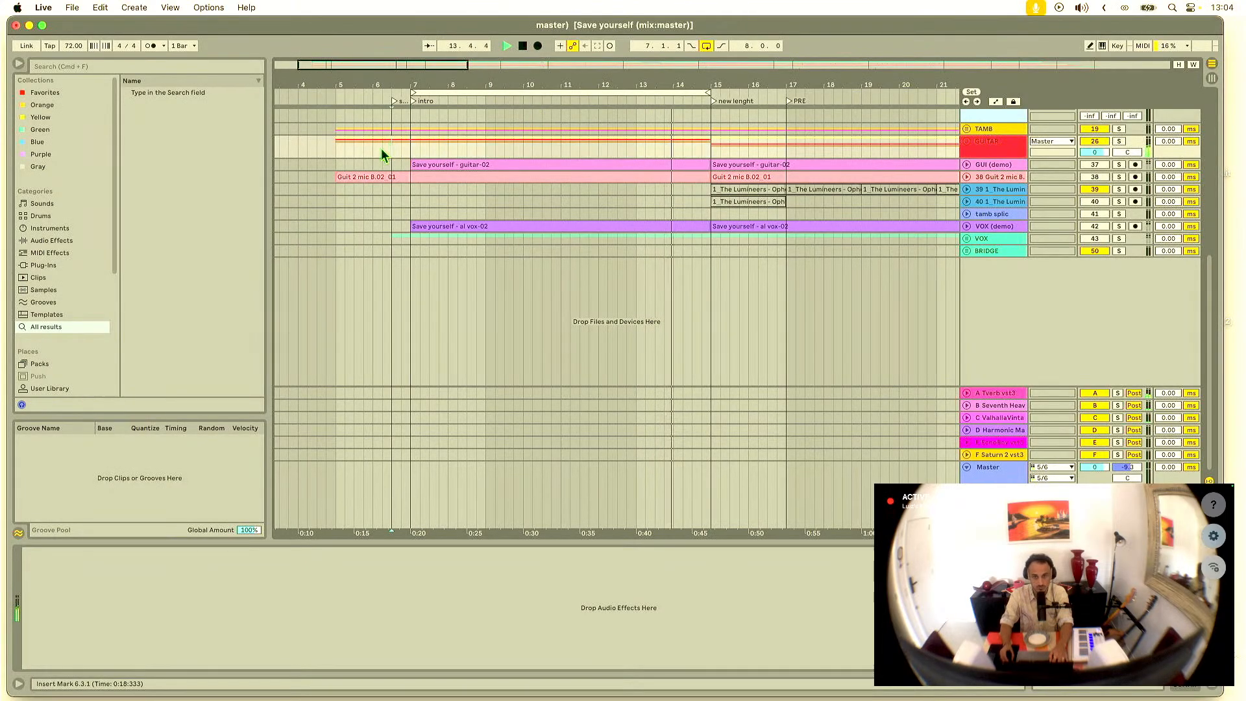
click(400, 115)
click(708, 48)
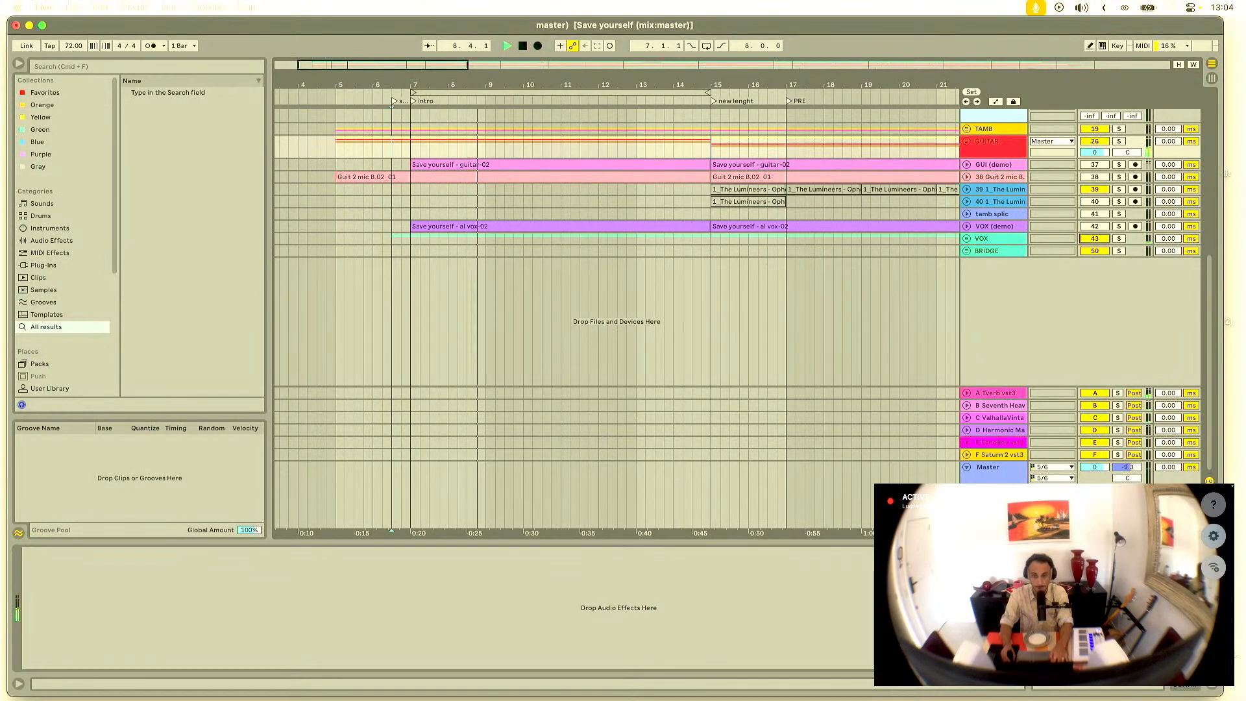
click(739, 134)
drag(738, 85, 623, 65)
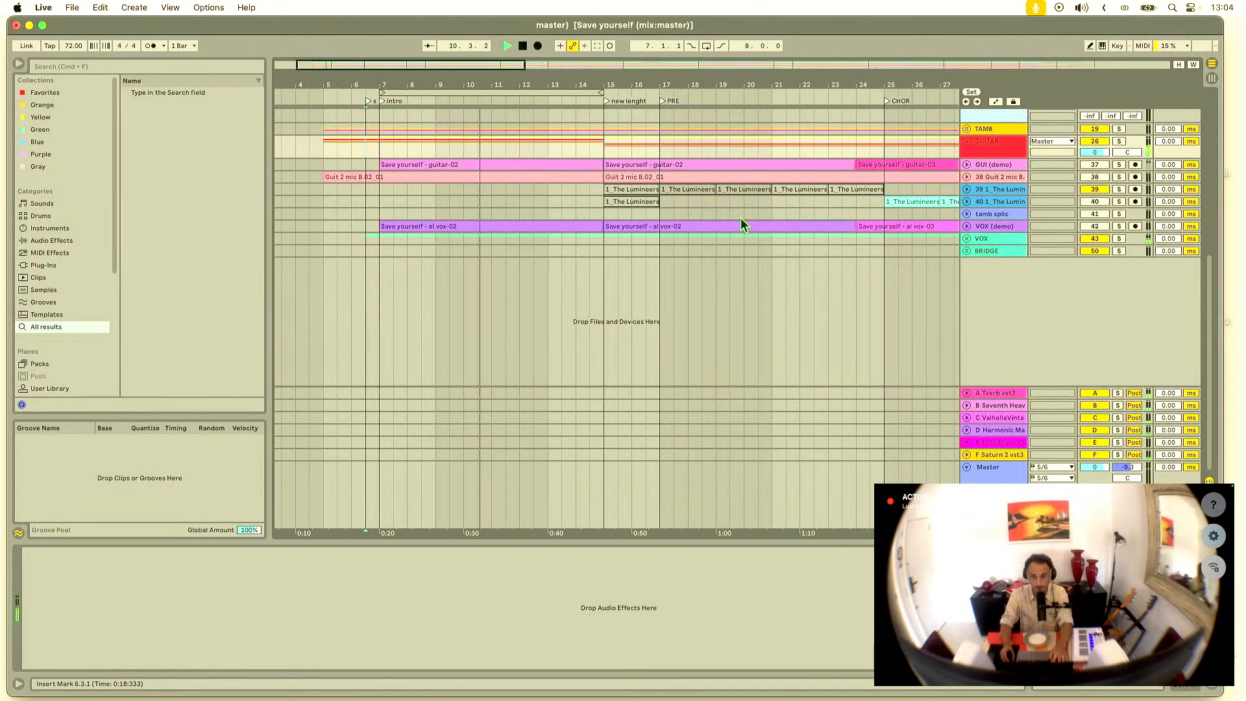
Step: Unfold the VOX group, expand the vox lead track and select its first Main vox_1 clip, ending at bar 15
key(Tab)
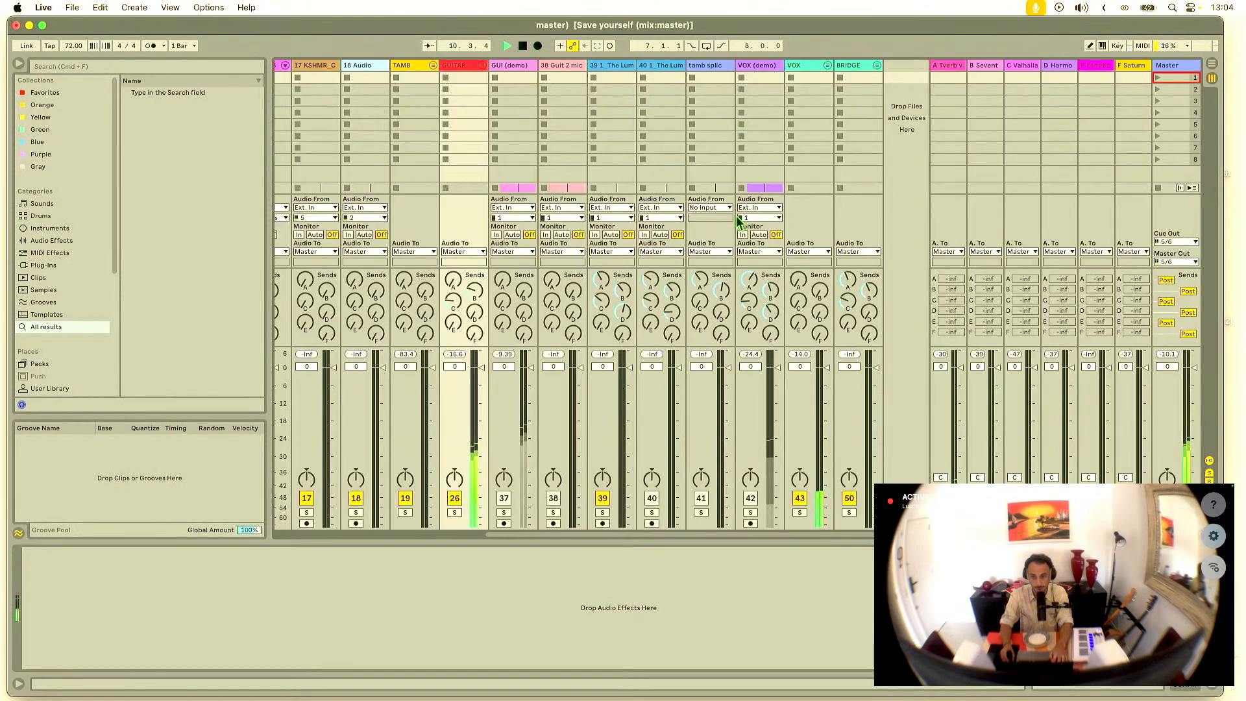
click(828, 65)
click(781, 67)
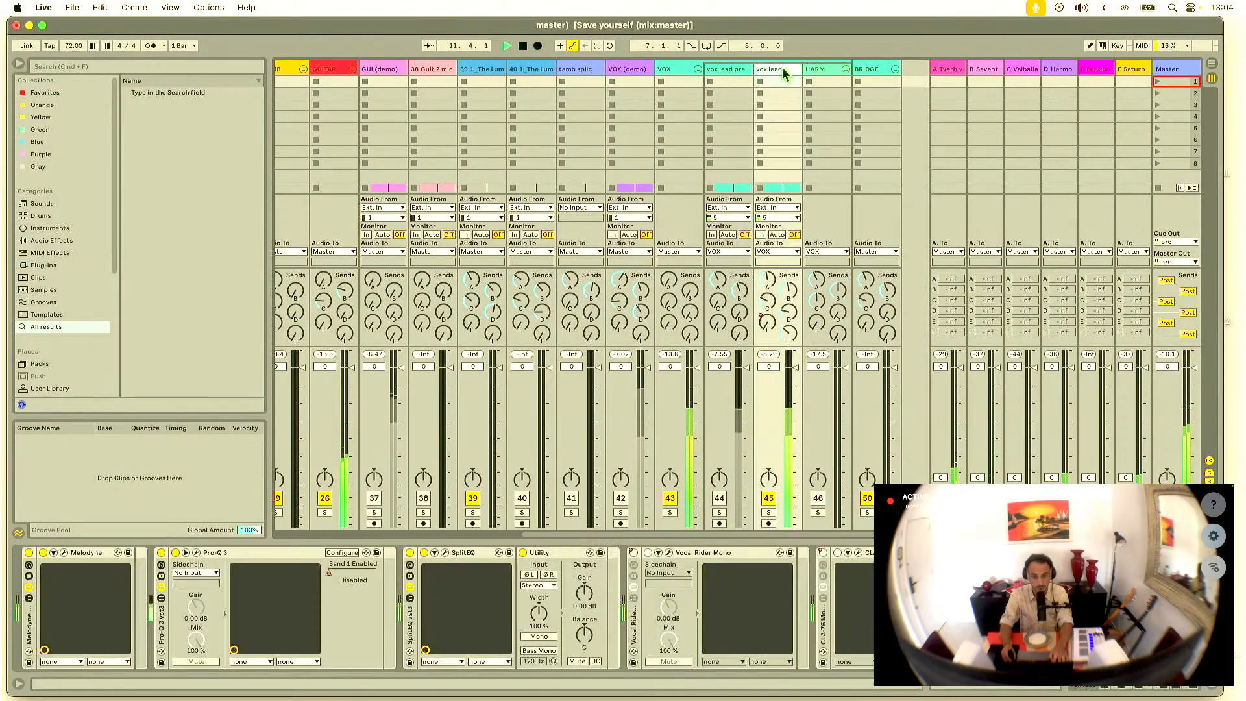
key(Tab)
click(547, 301)
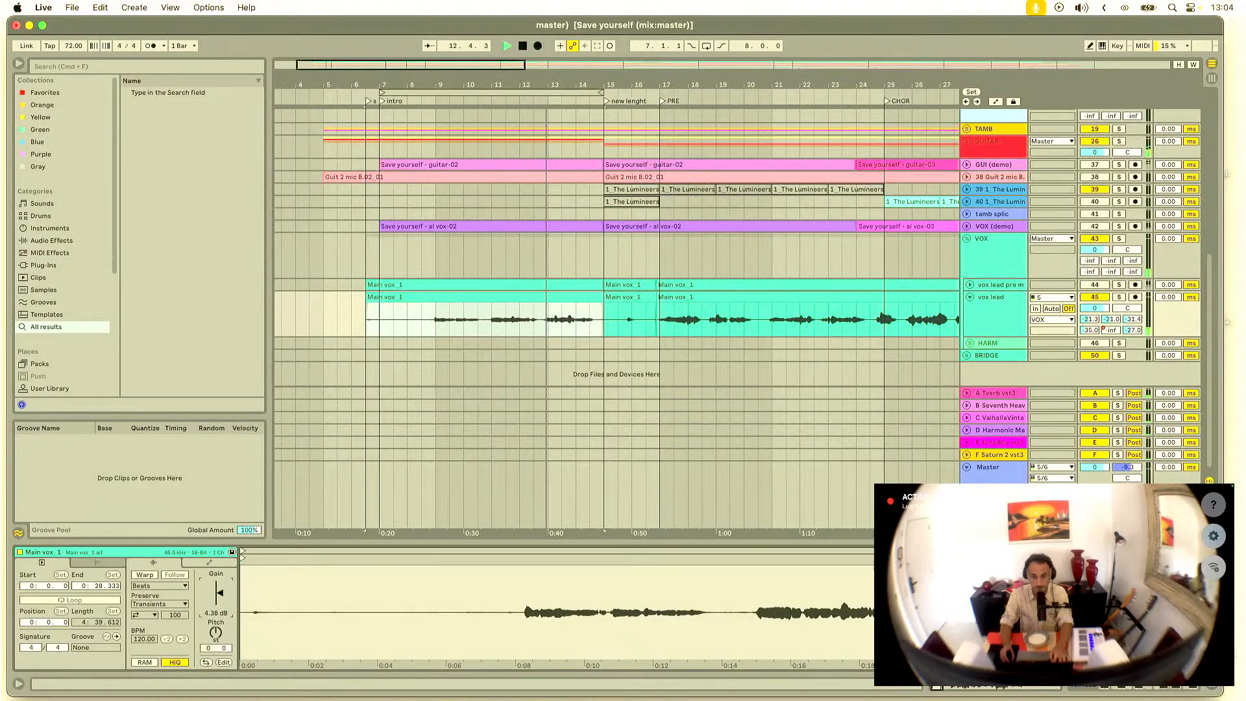
Step: Raise the gain of the selected Main vox_1 clip on the vox lead track to 5.31 dB
drag(220, 593, 219, 591)
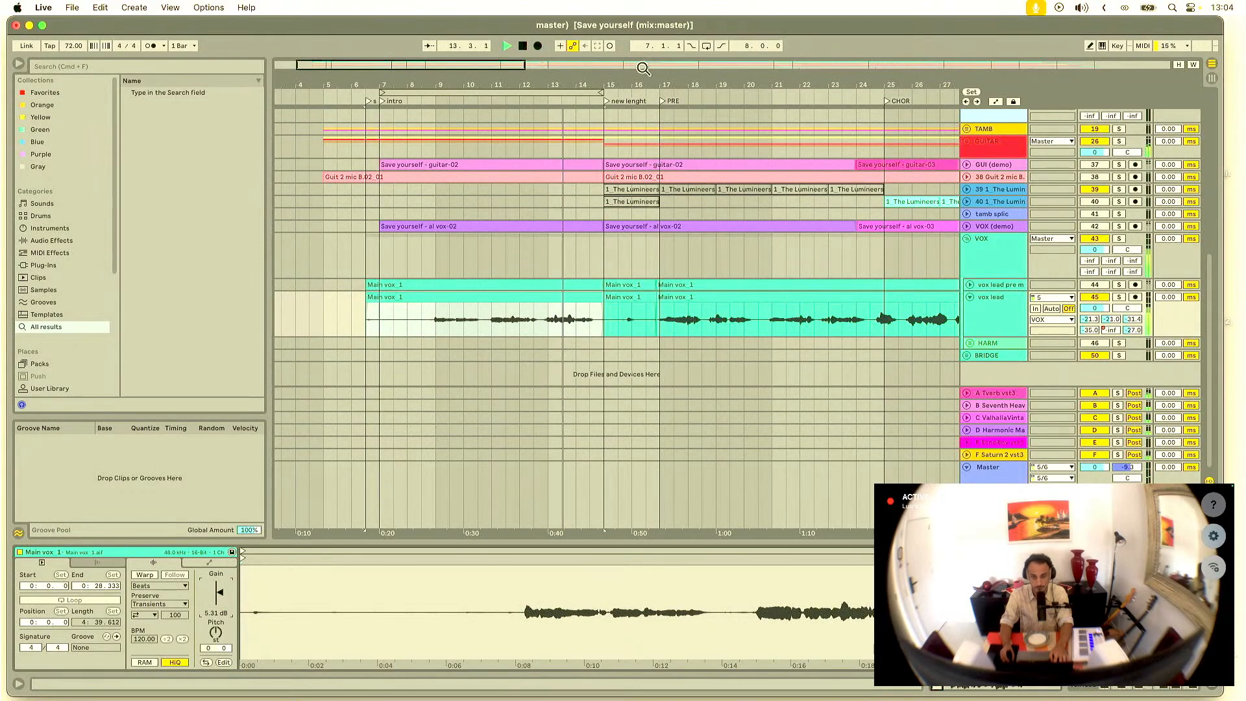
drag(642, 68, 575, 98)
Step: In the Session mixer, unfold the GUITAR group, inspect guitar CH's bx_console SSL 4000 G plug-in, close it and return to the Arrangement
key(Tab)
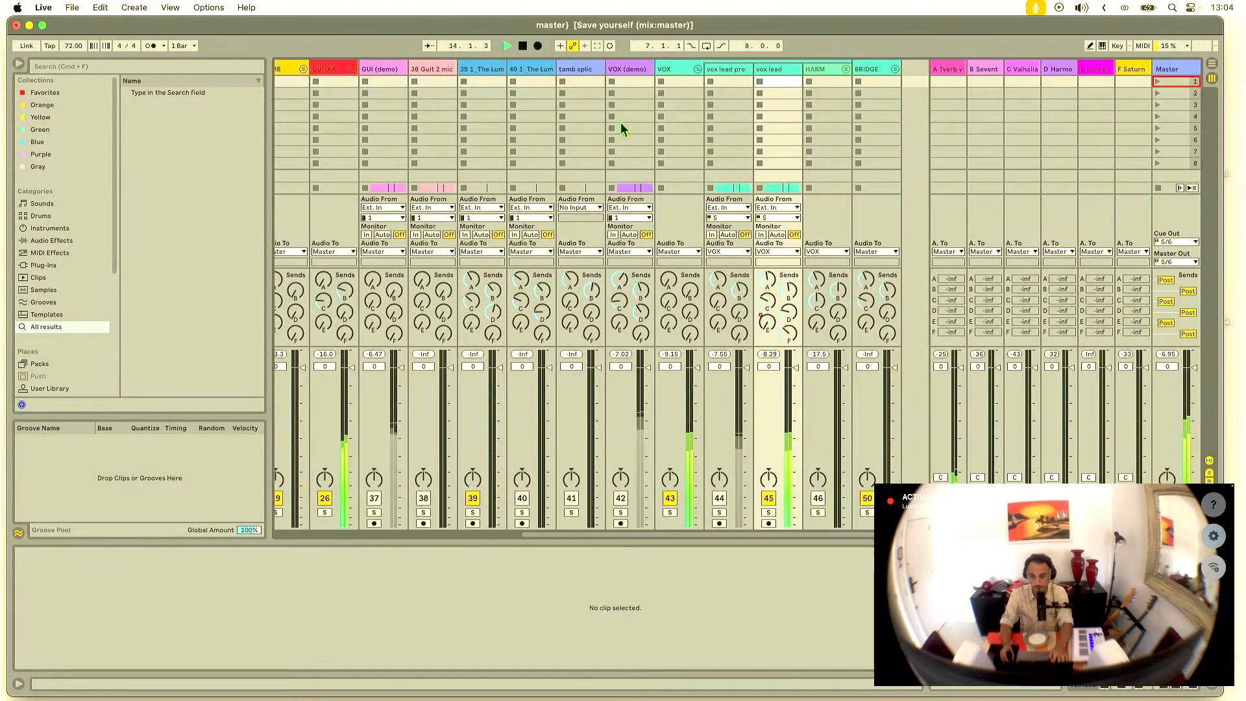
scroll(721, 124, right, 2)
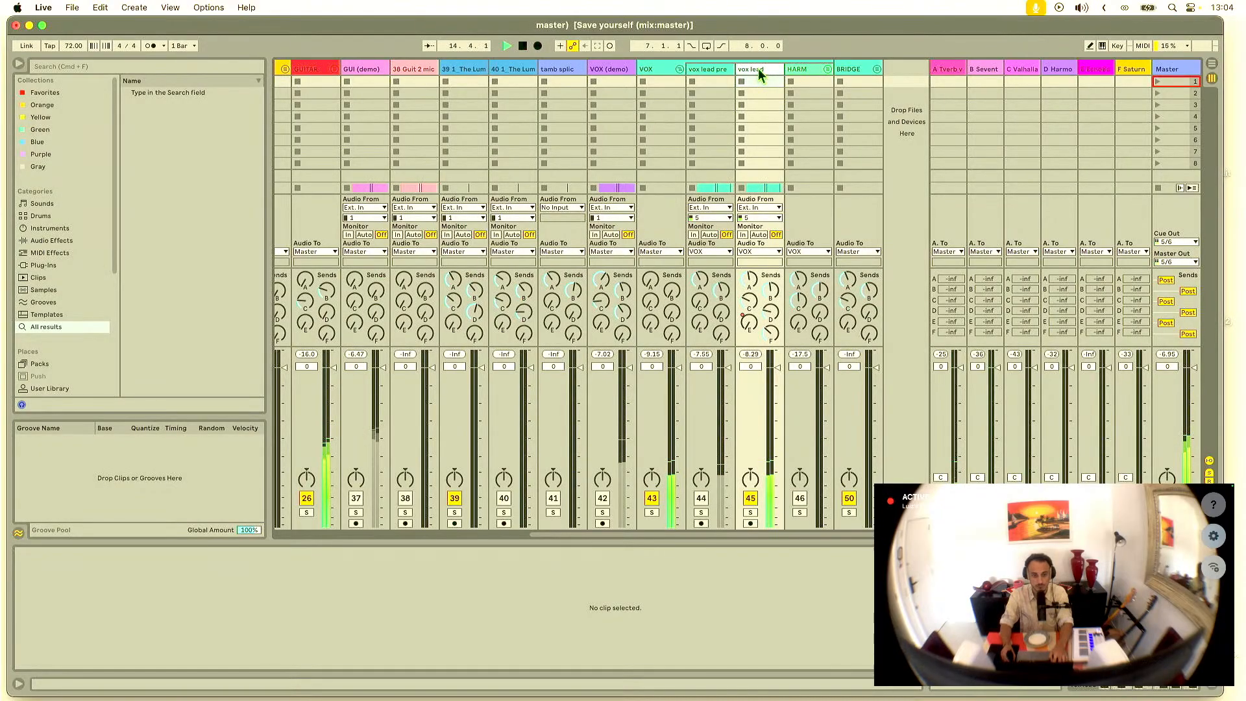
scroll(512, 92, left, 4)
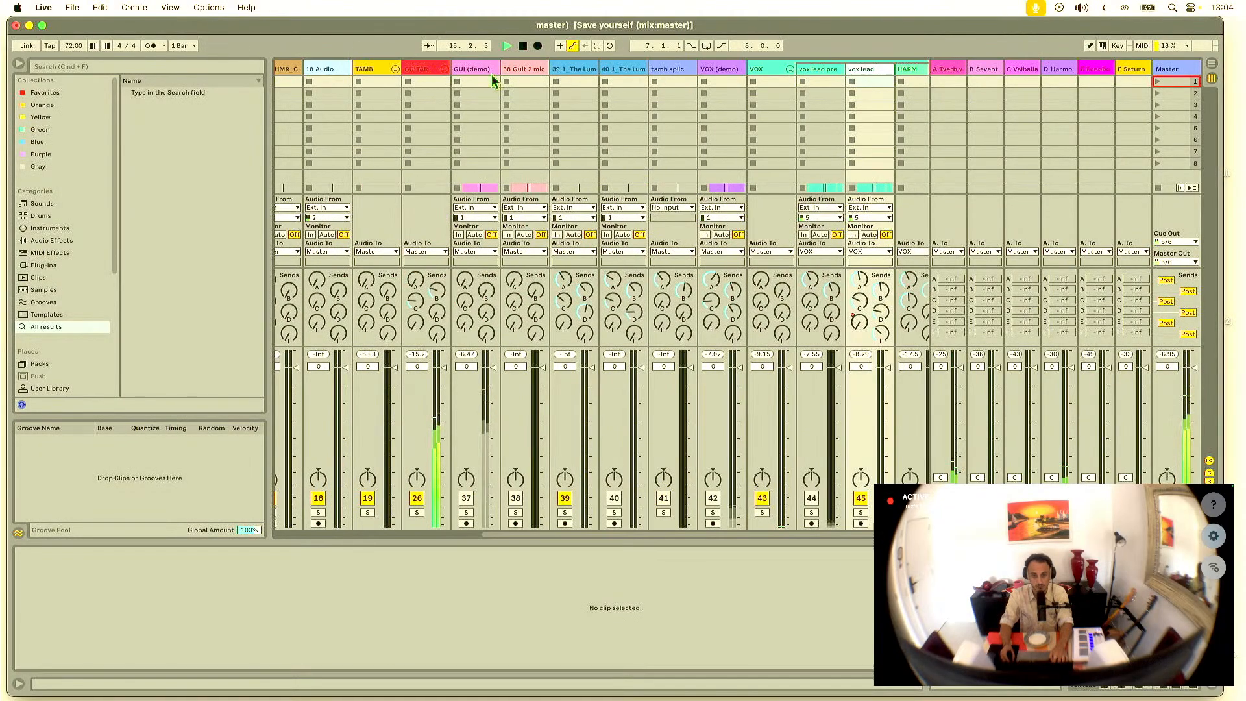
click(445, 70)
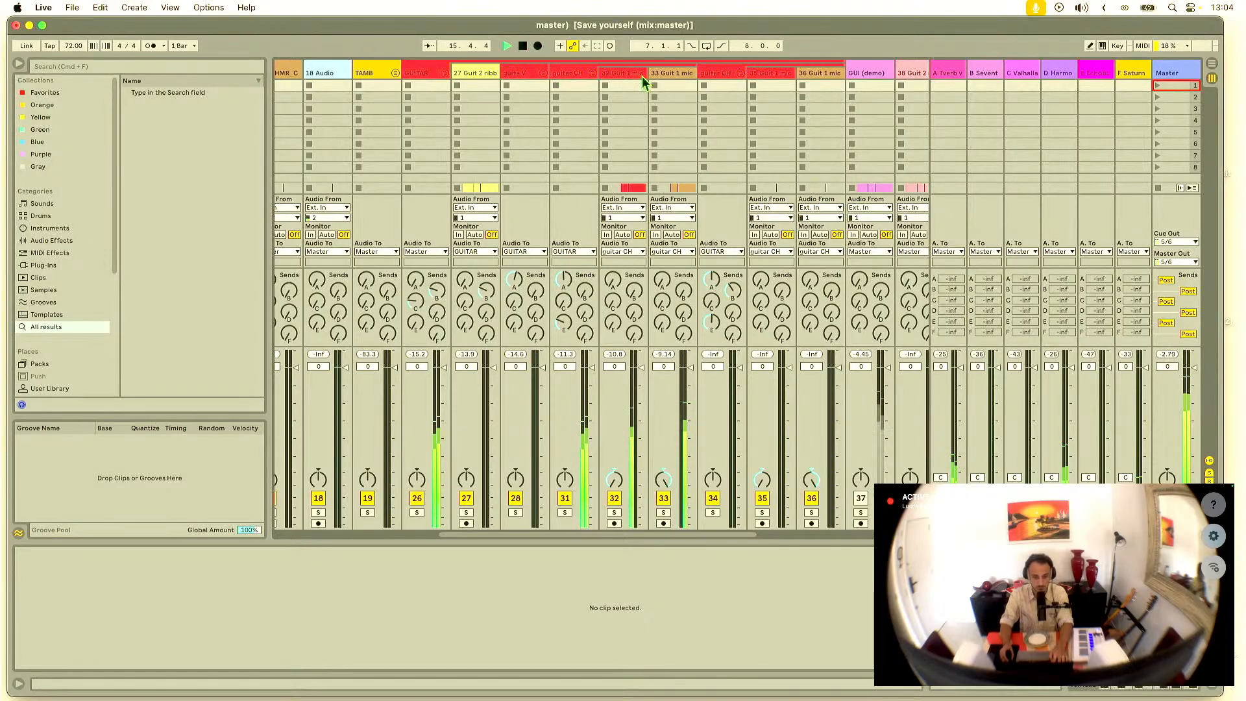
click(567, 73)
click(784, 601)
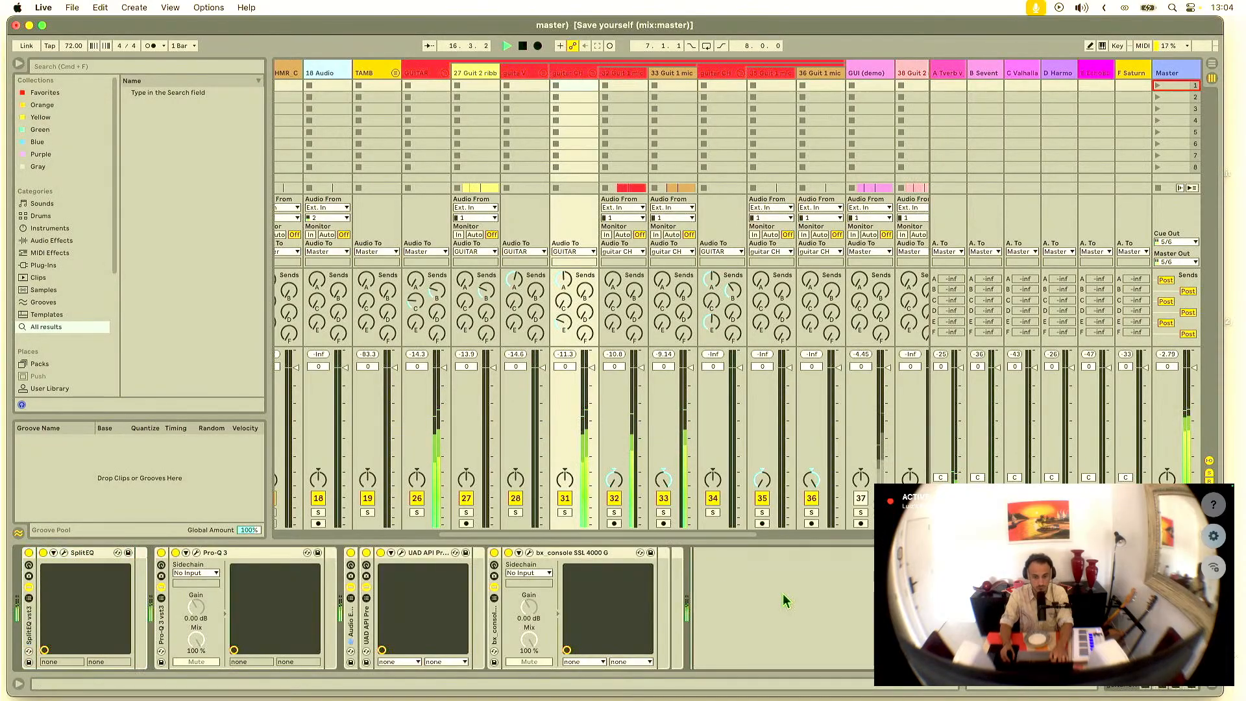
click(528, 552)
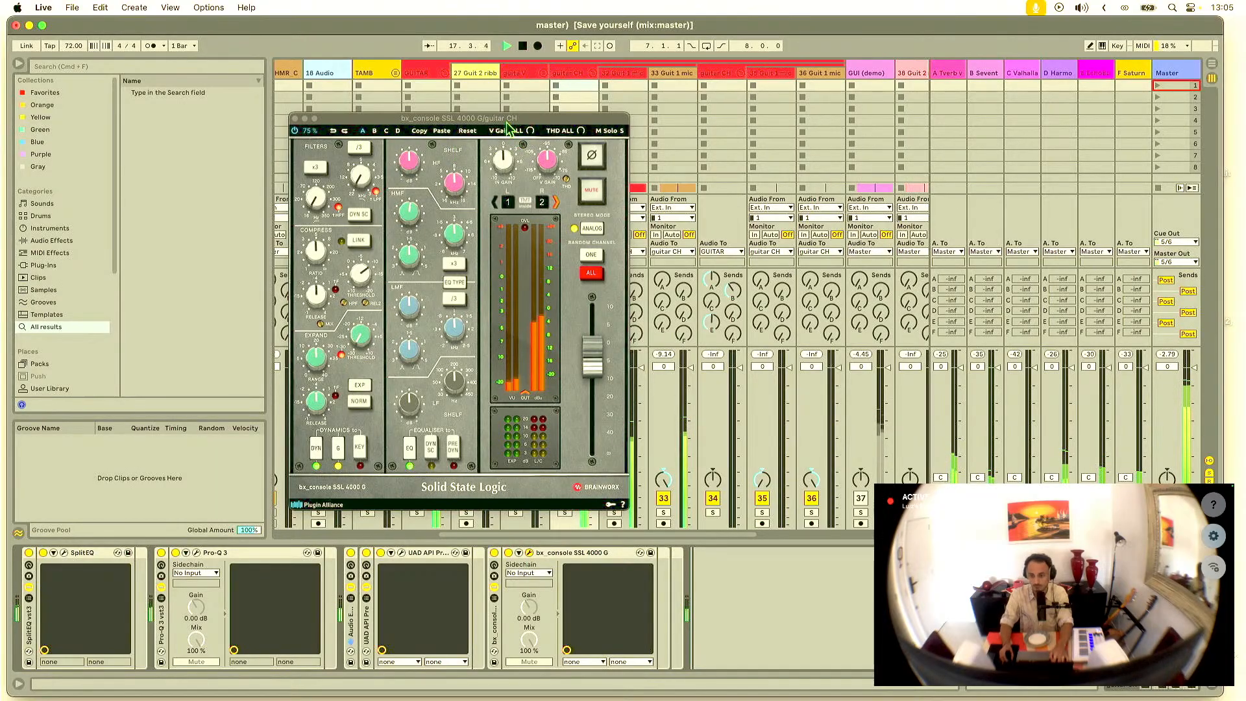
drag(508, 123, 895, 115)
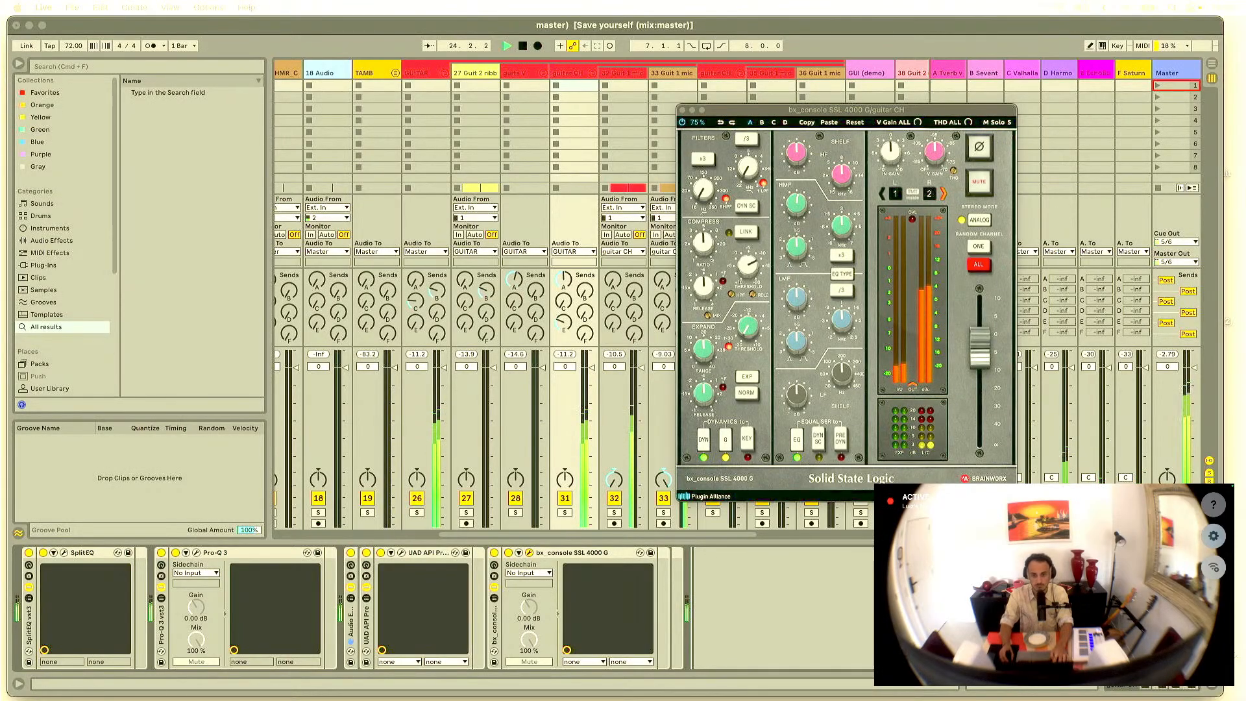
click(682, 110)
key(Tab)
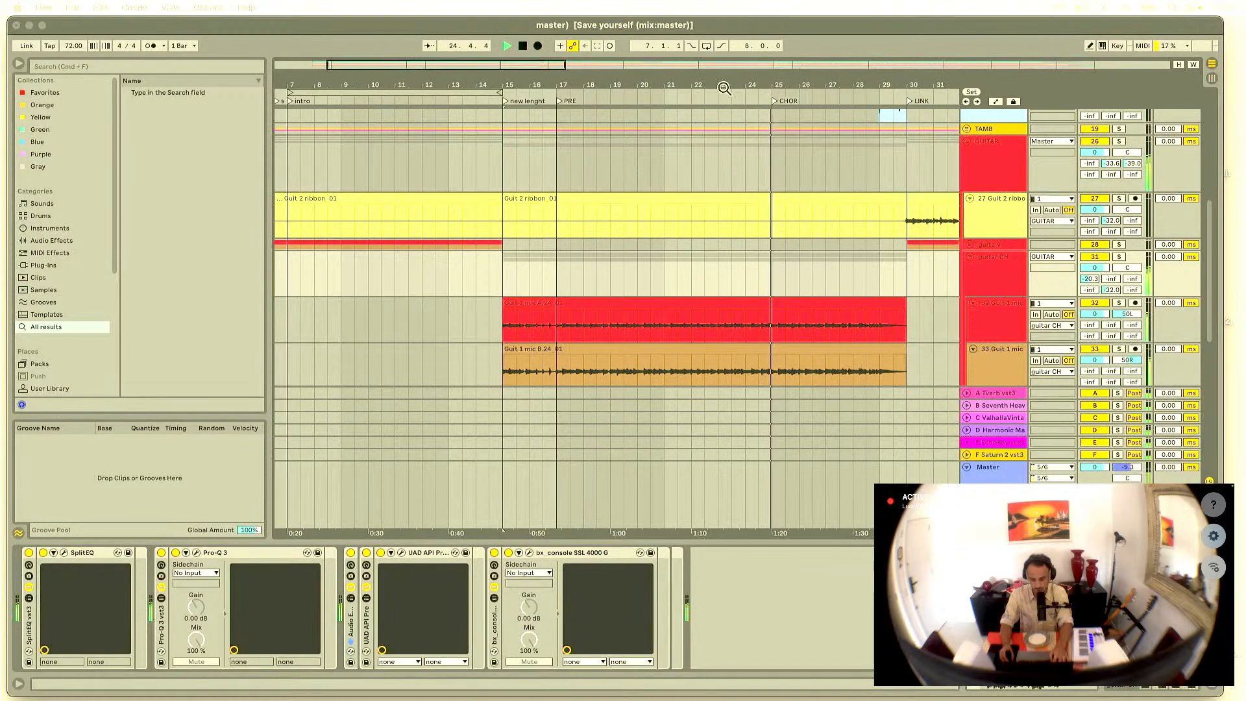
Step: Split the Audio 9 clip on the 18 Audio track at the beats of bar 29 and duplicate the 29.2 slice over the following two beats
double_click(446, 66)
drag(510, 82, 527, 82)
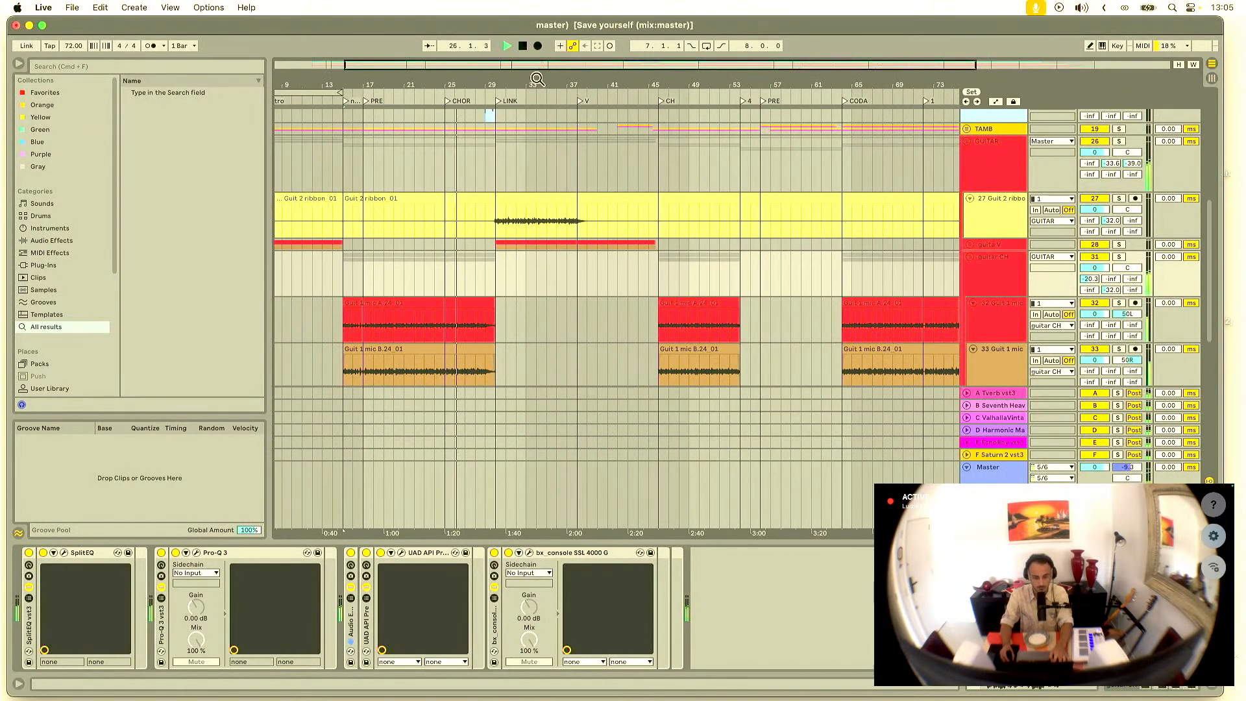
drag(540, 79, 590, 82)
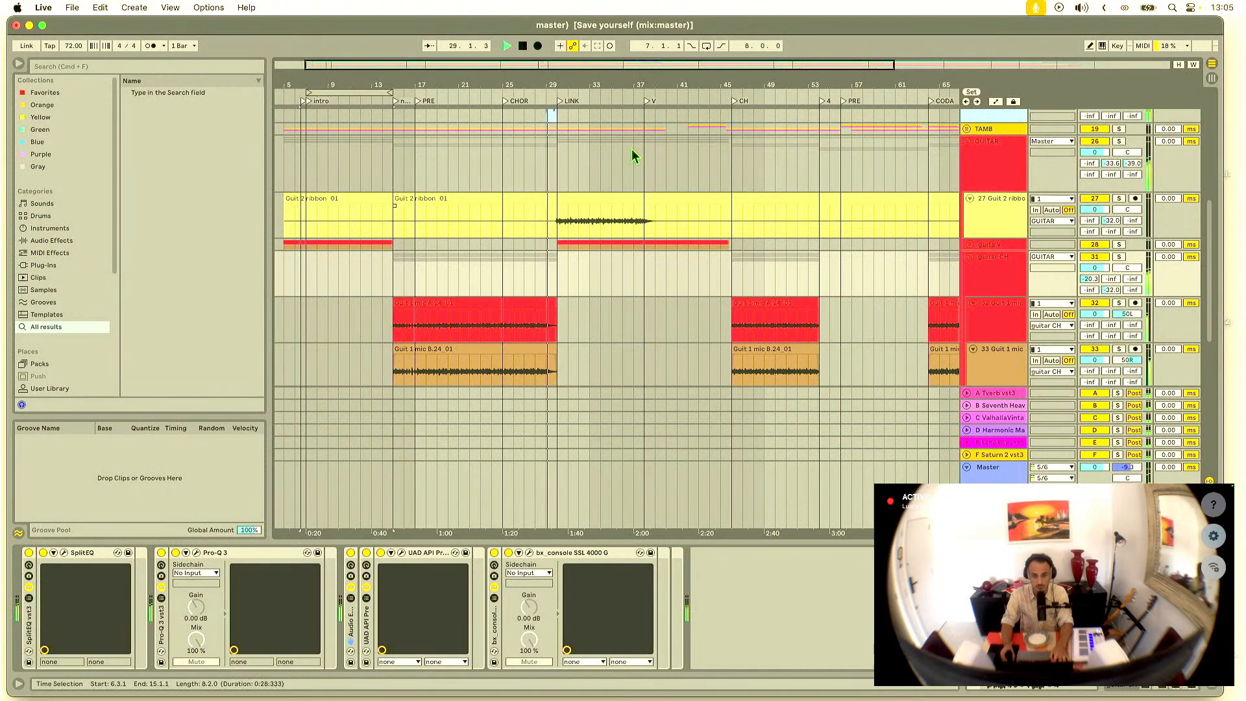
drag(563, 85, 609, 88)
scroll(689, 221, up, 5)
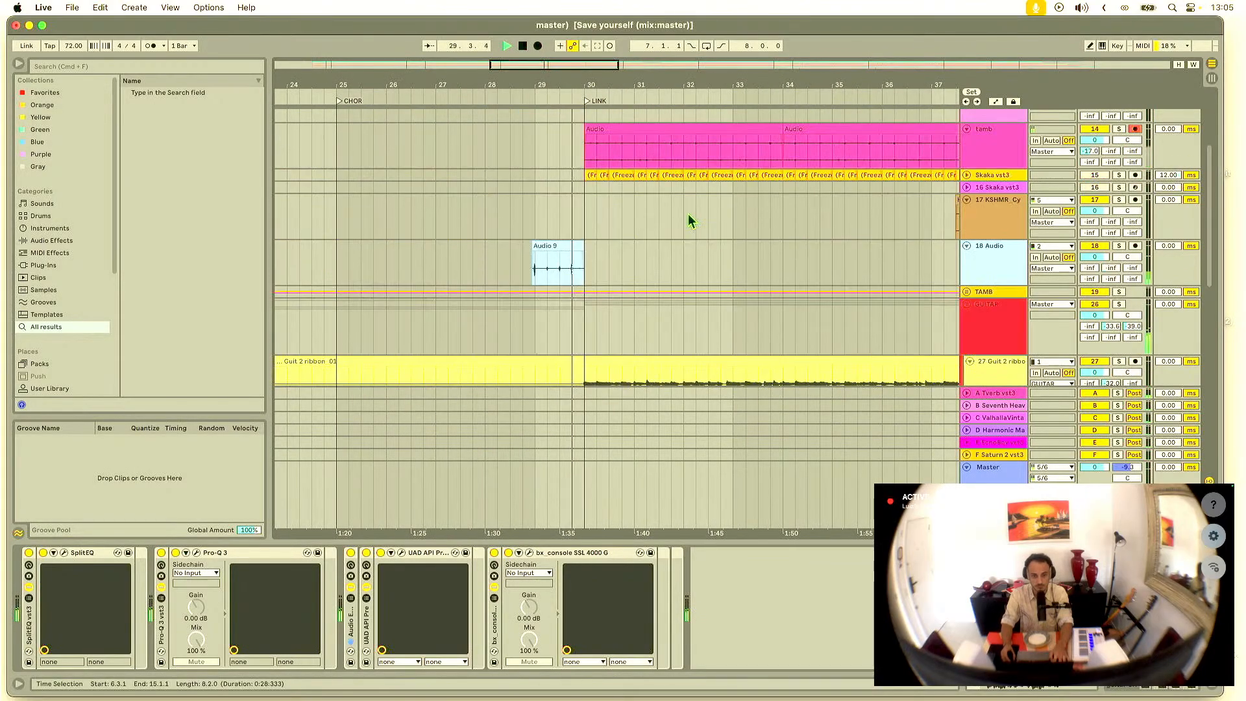
click(555, 250)
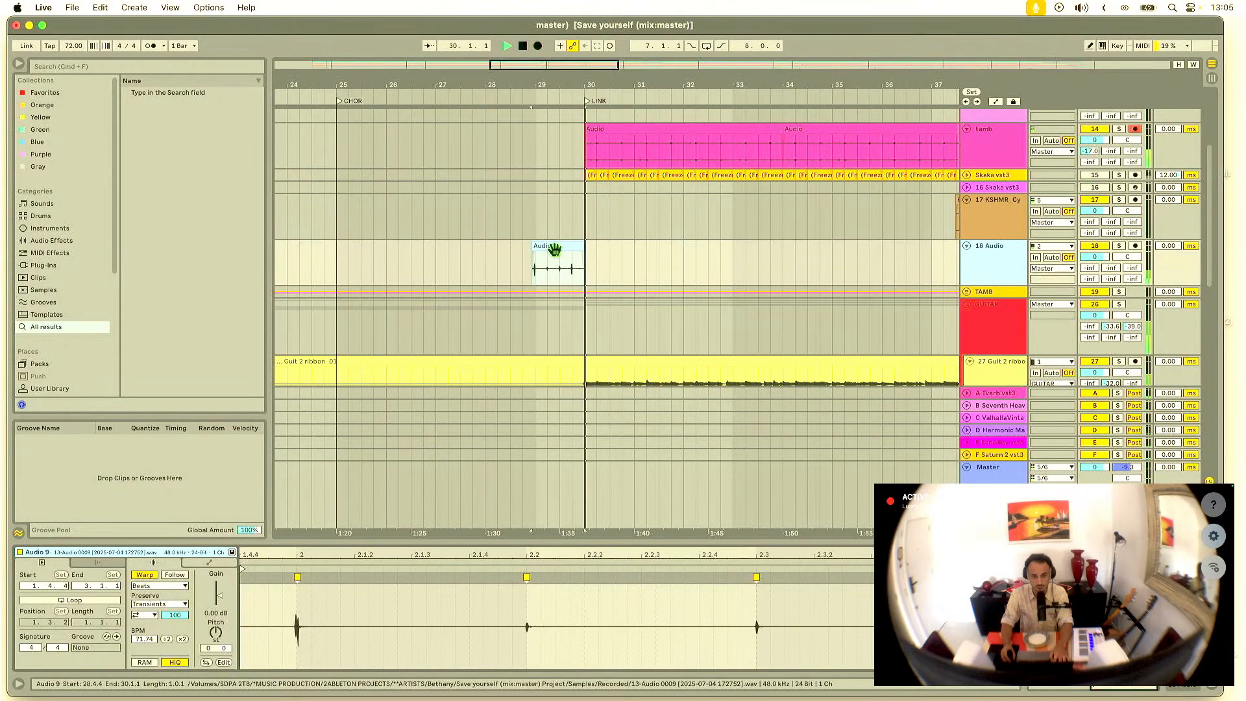
scroll(555, 249, up, 5)
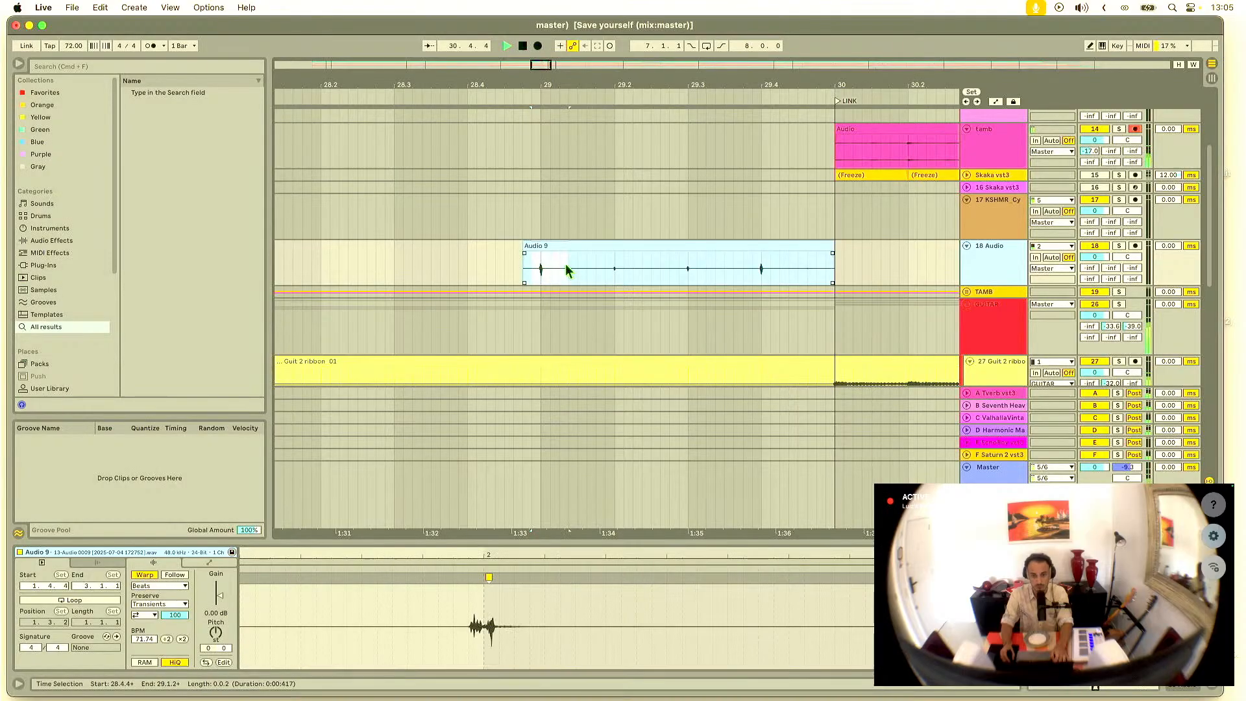
drag(613, 263, 622, 263)
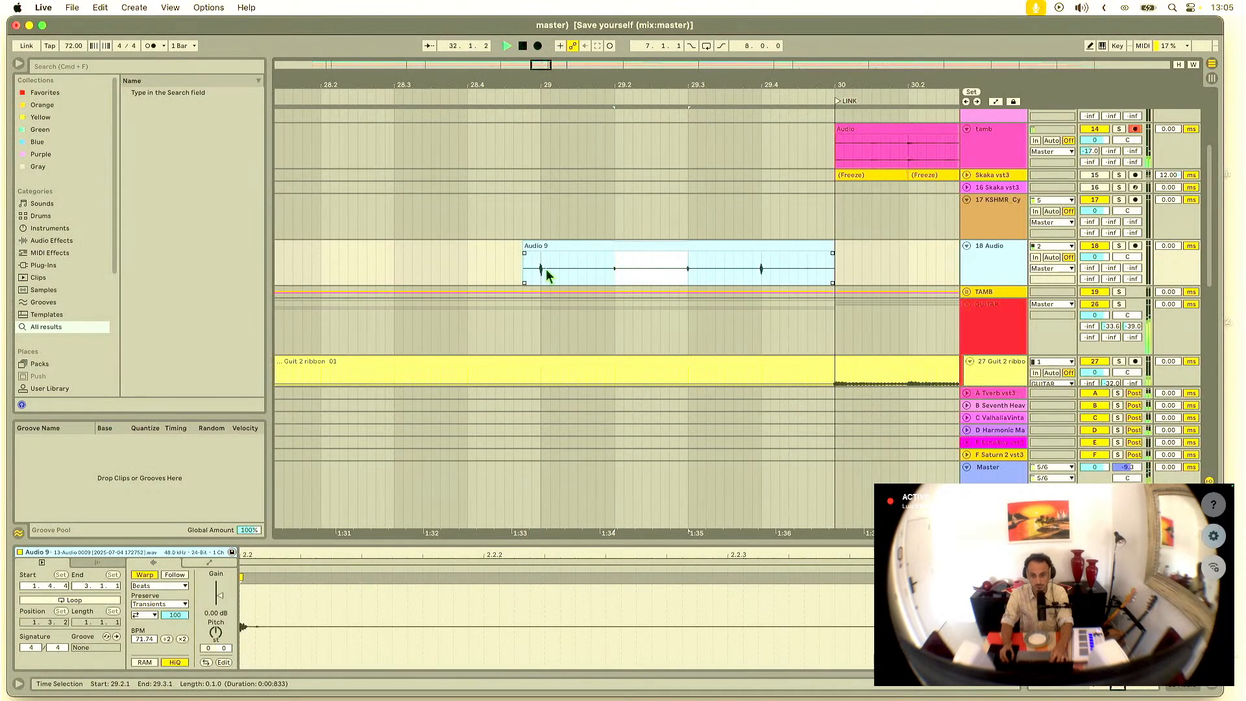
drag(541, 268, 762, 257)
key(super+e)
key(super+e)
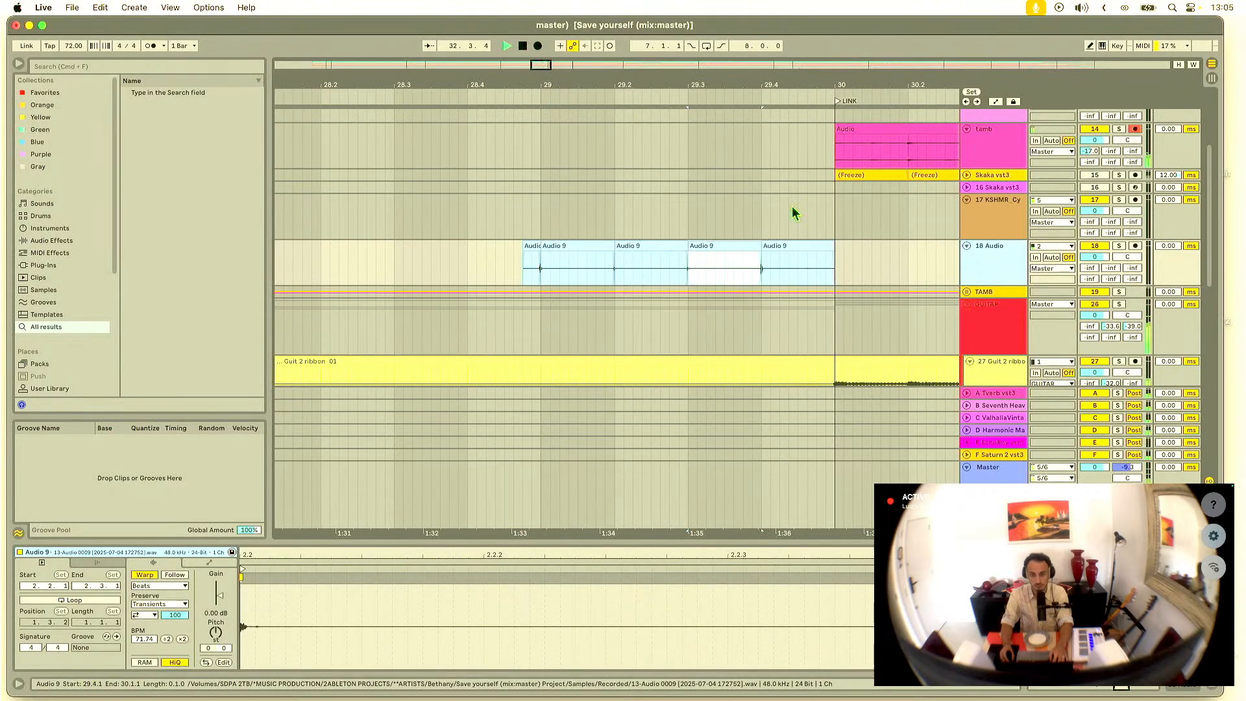
drag(830, 83, 665, 89)
key(super+d)
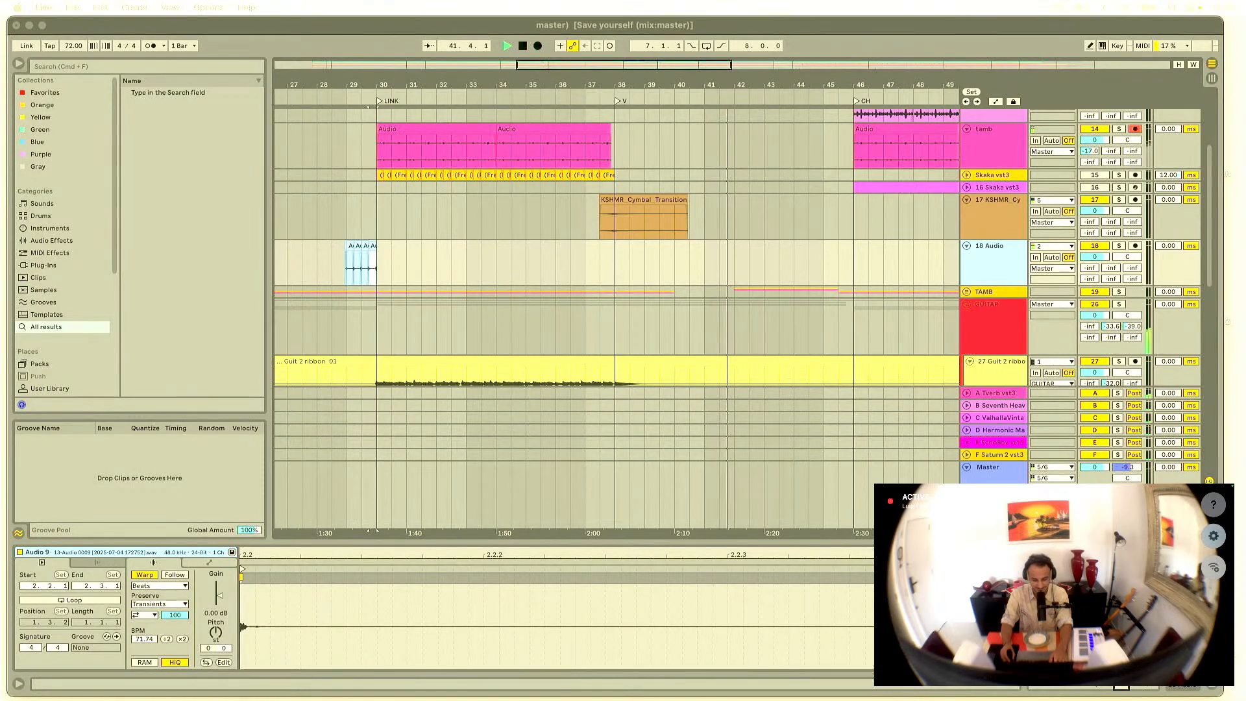
Step: Switch to WhatsApp, close its chat window and return to Ableton Live
key(ctrl+Up)
key(ctrl+Up)
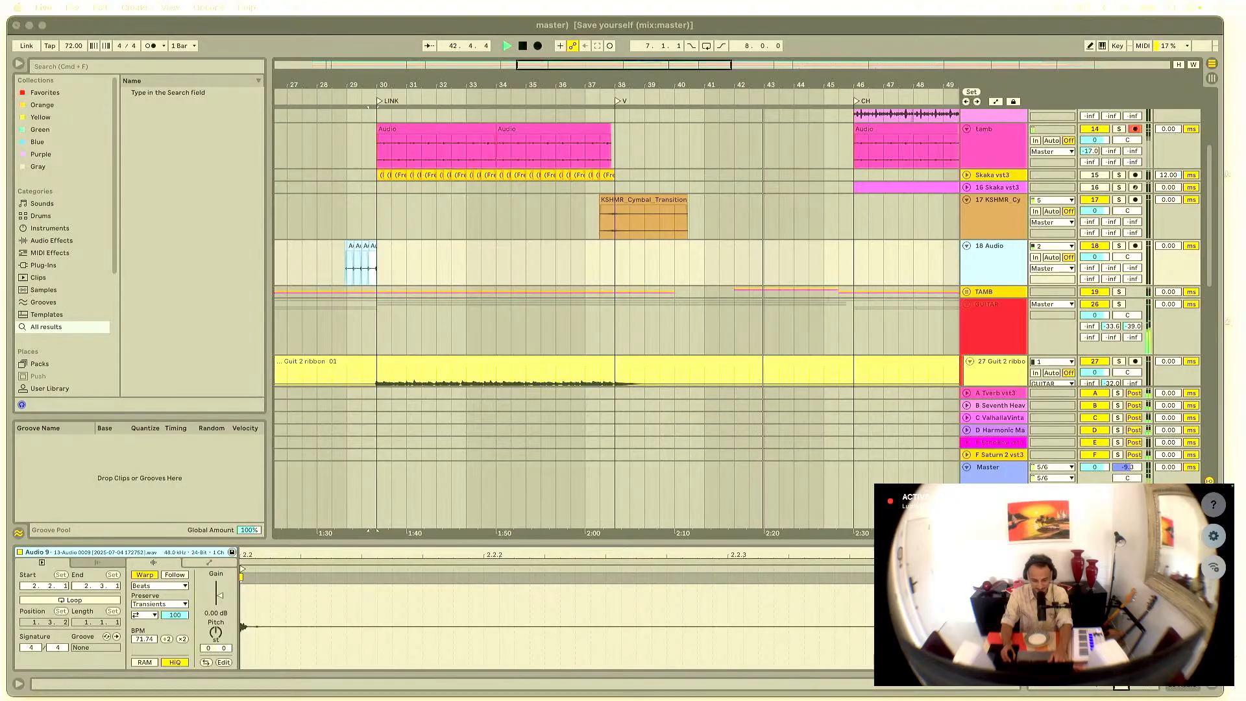
key(ctrl+Up)
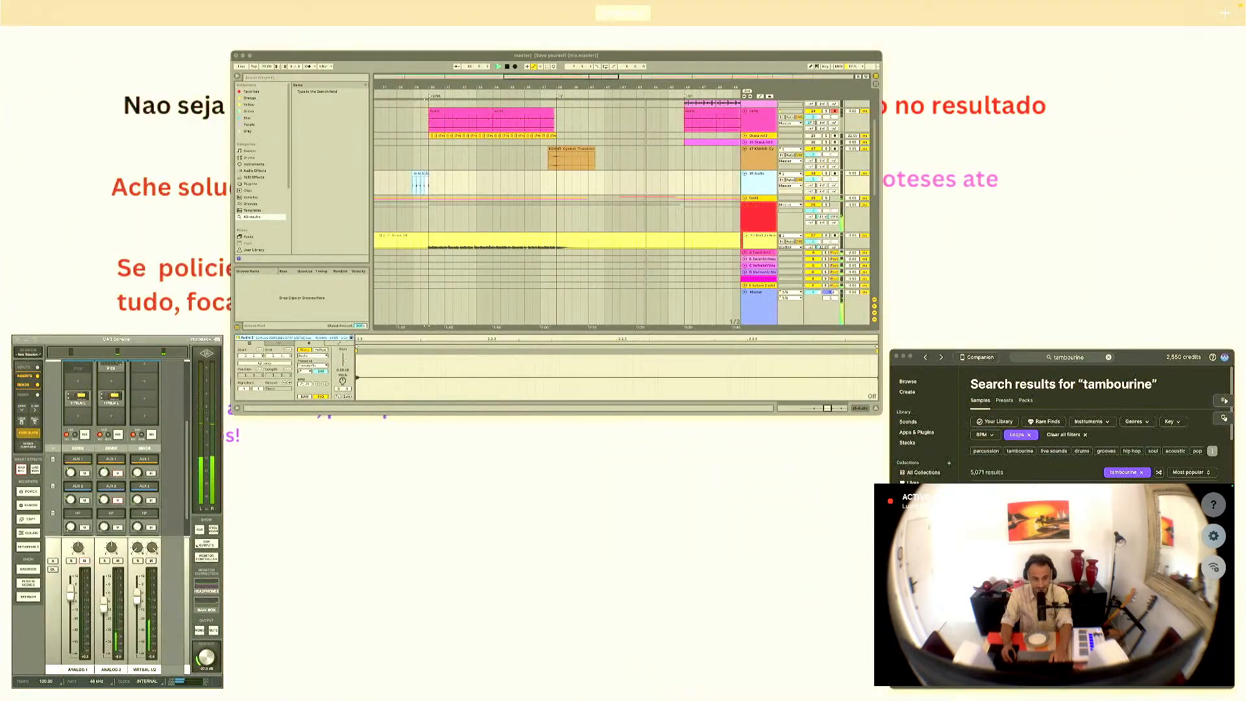
key(ctrl+Up)
key(super+Tab)
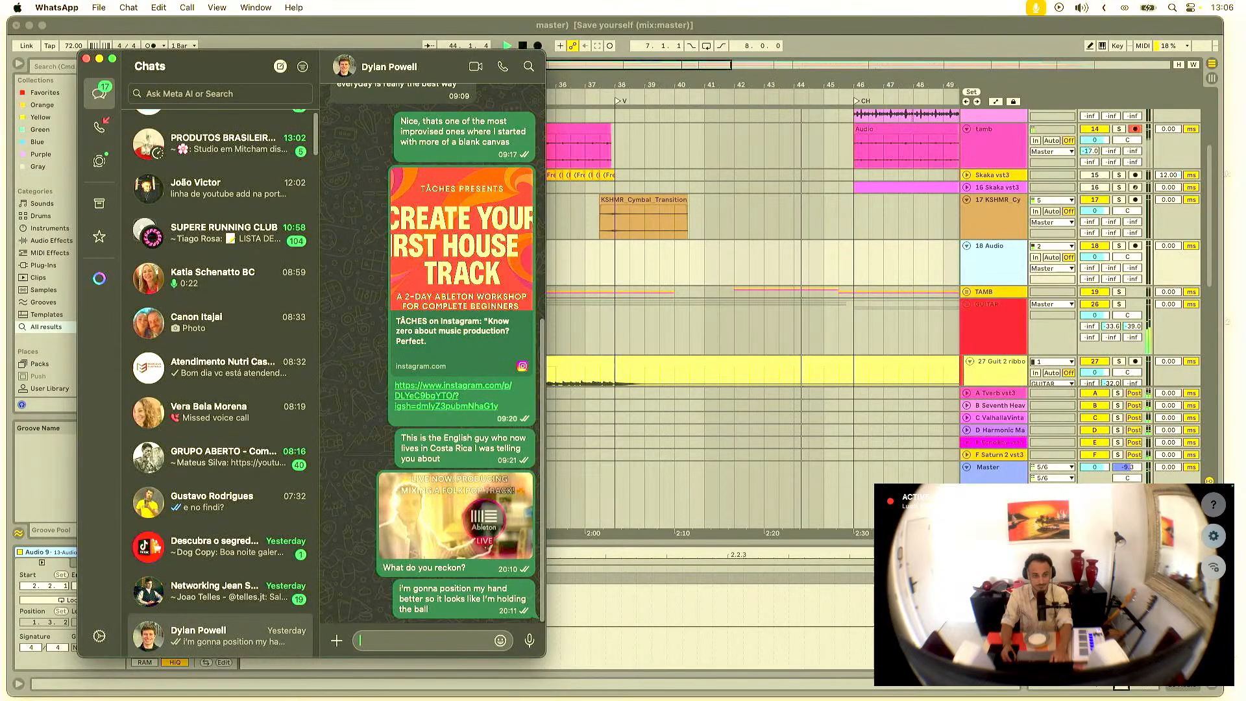
click(86, 59)
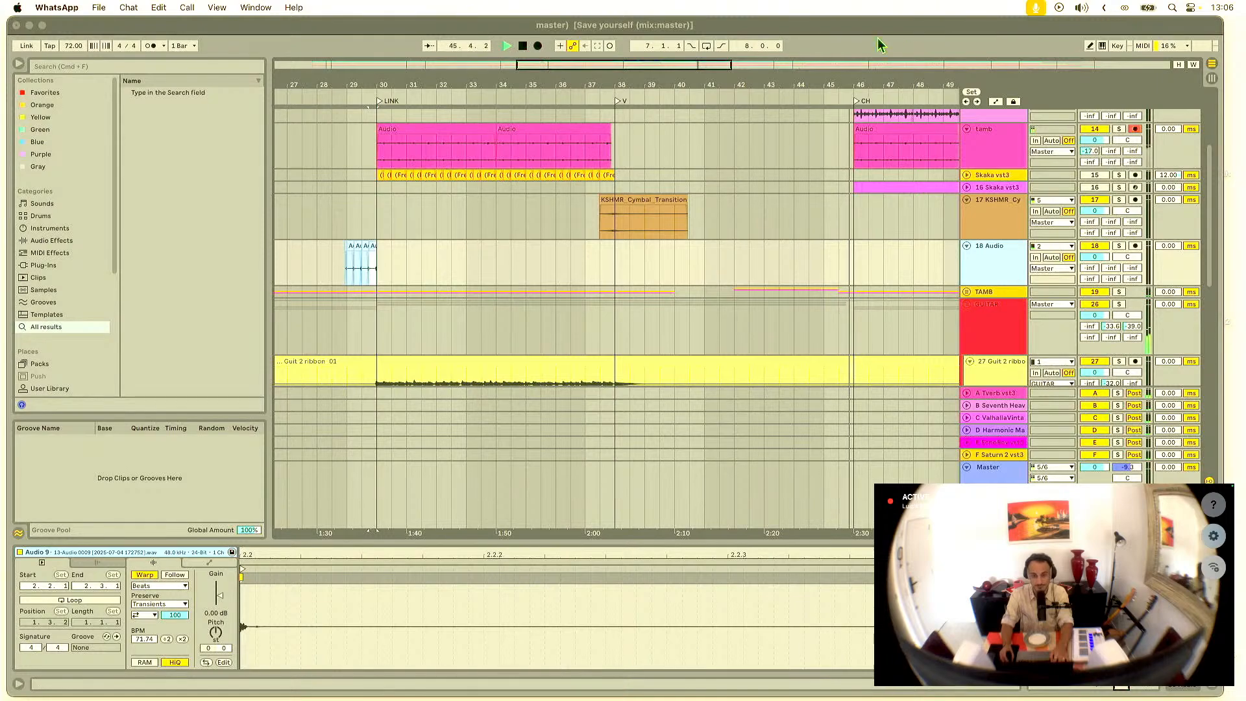
Step: Copy the two tamb track clips from the CH section to the CODA marker and duplicate them once at marker 1
drag(903, 81, 659, 126)
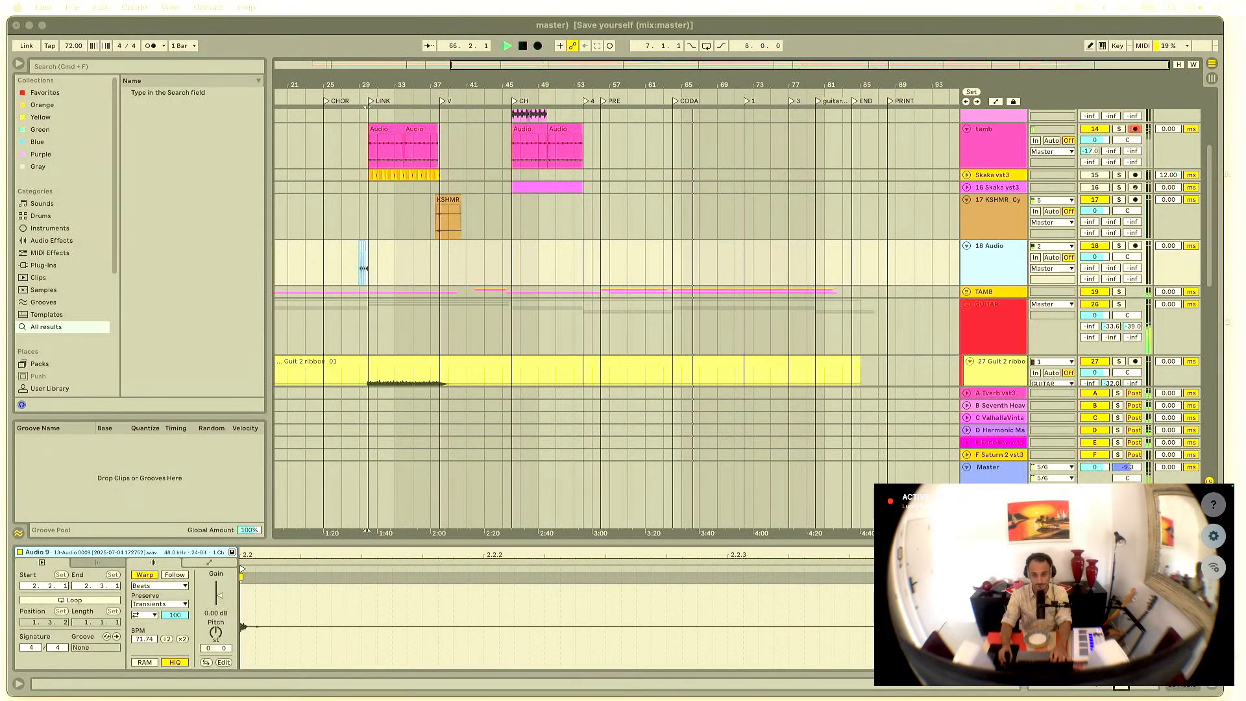
click(770, 76)
drag(769, 76, 714, 87)
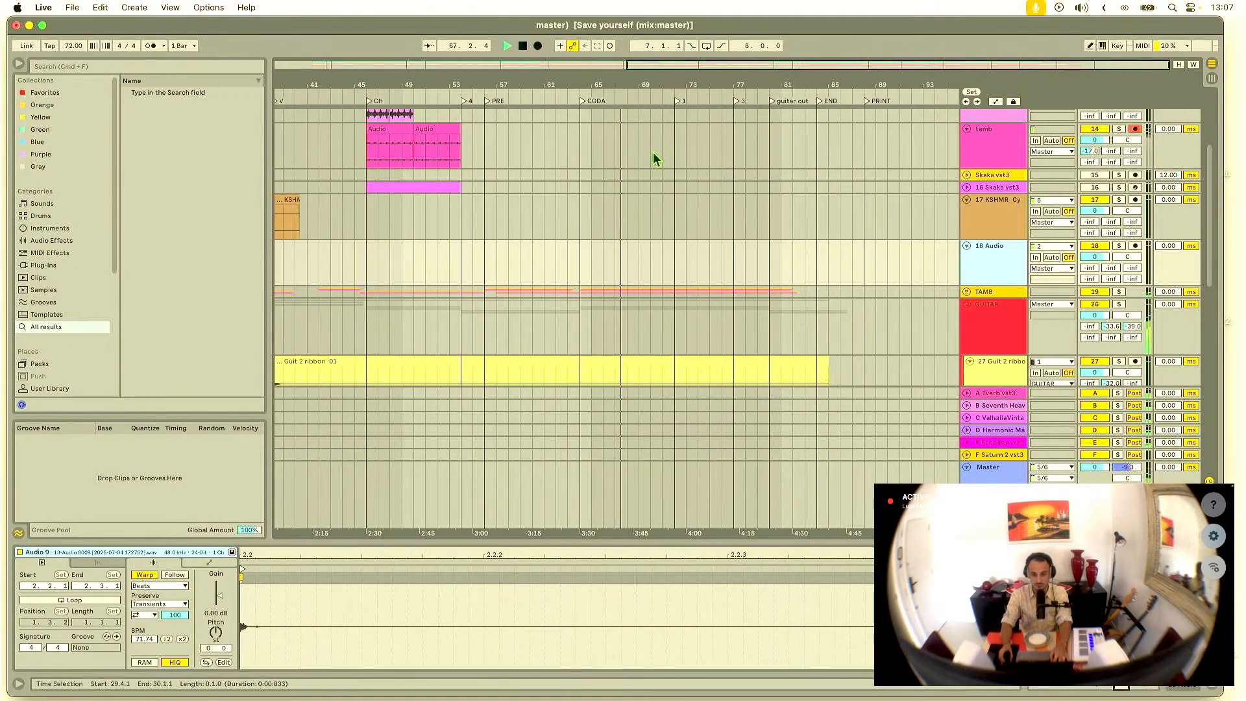
scroll(662, 156, down, 8)
scroll(688, 188, down, 10)
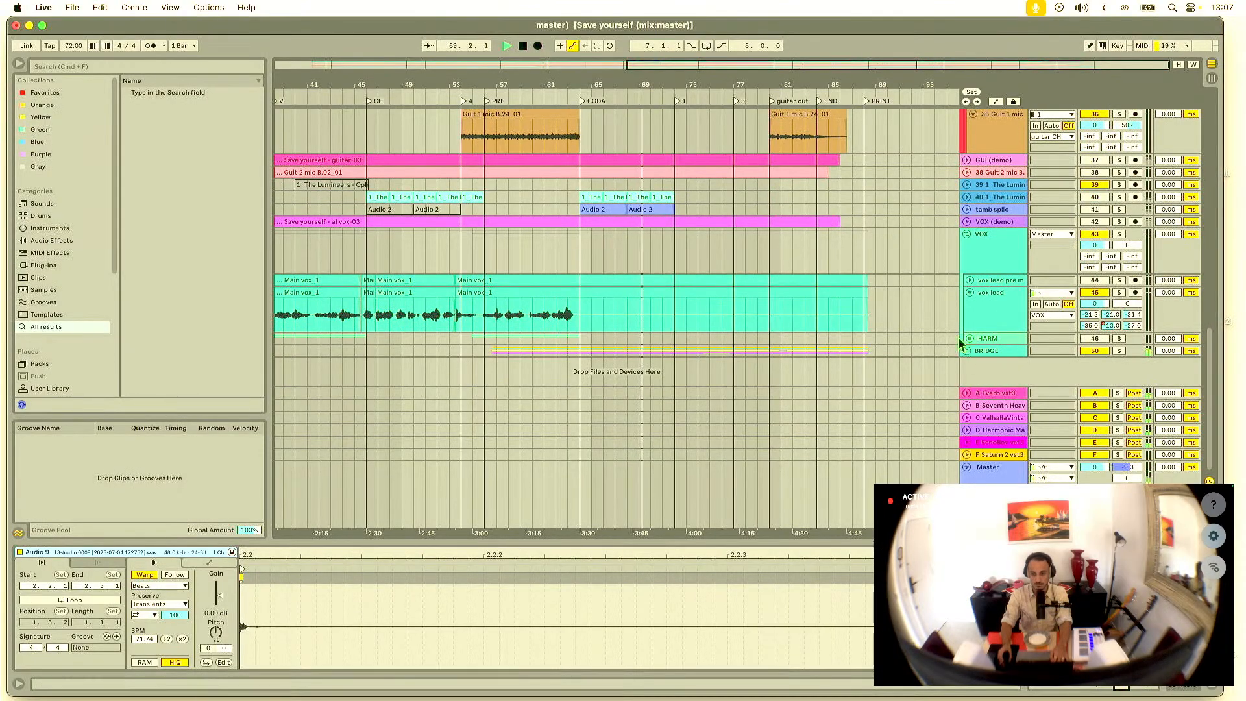
scroll(957, 337, up, 15)
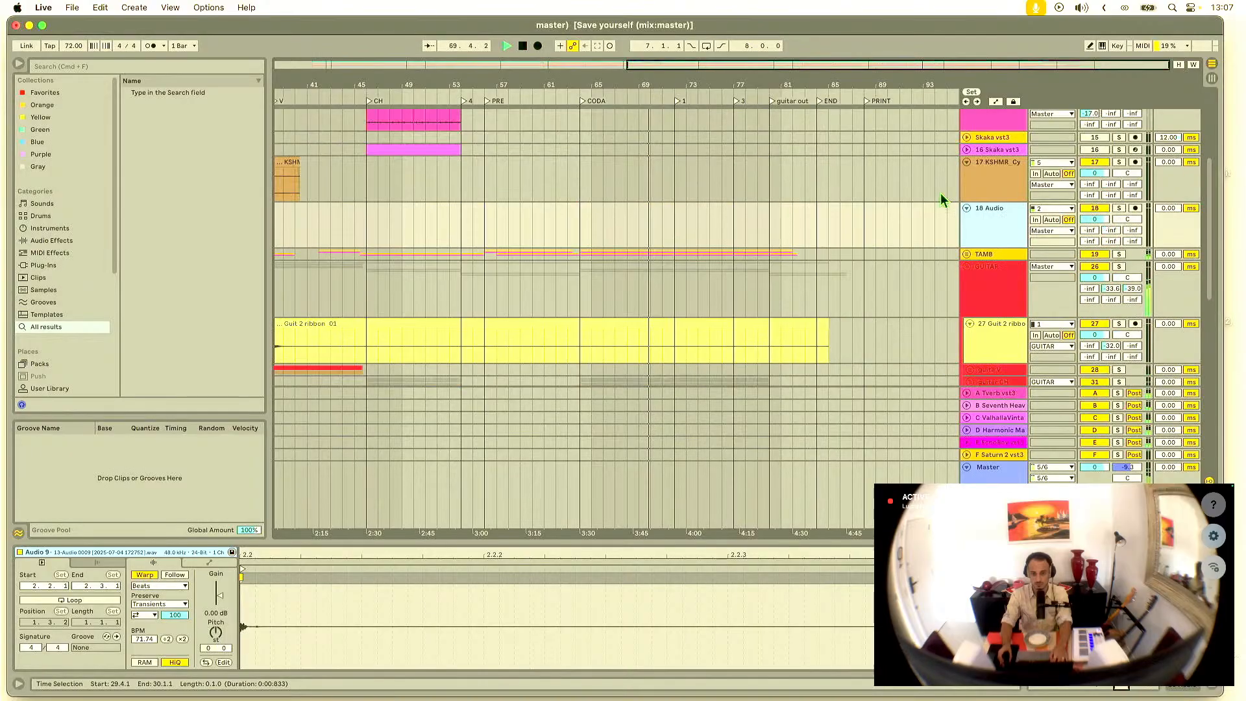
scroll(886, 154, up, 4)
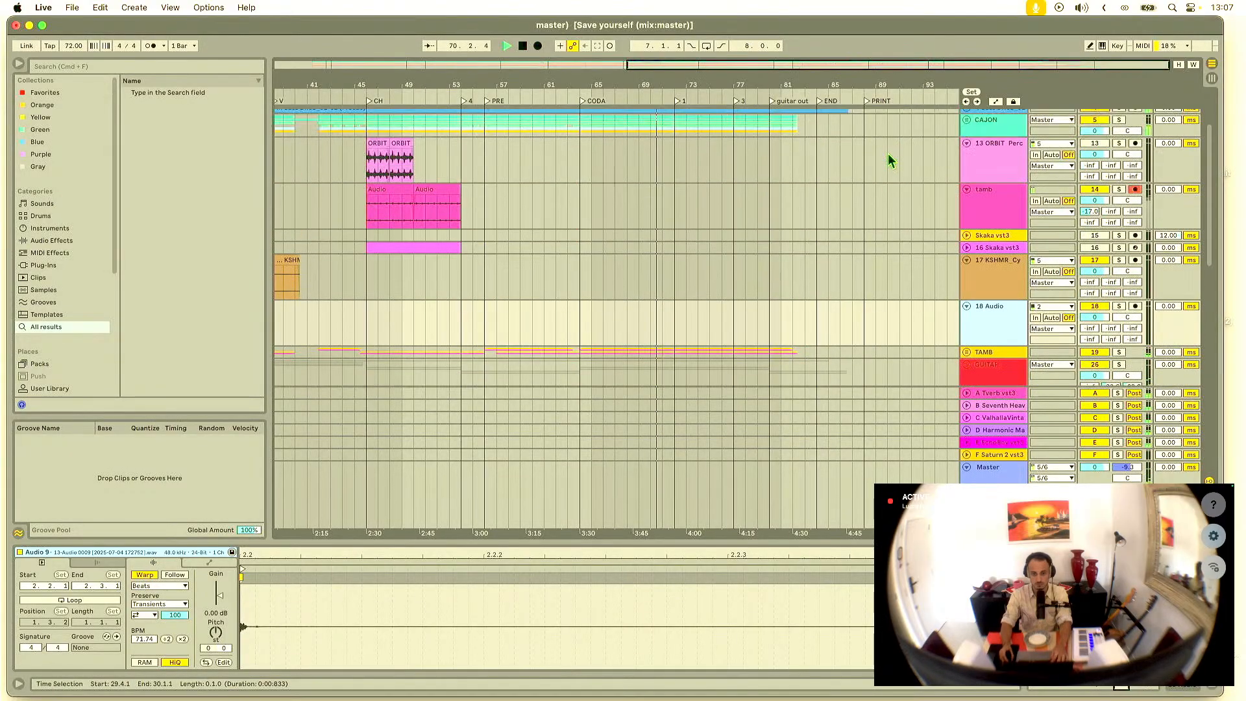
scroll(887, 156, up, 1)
click(398, 218)
shift+click(426, 218)
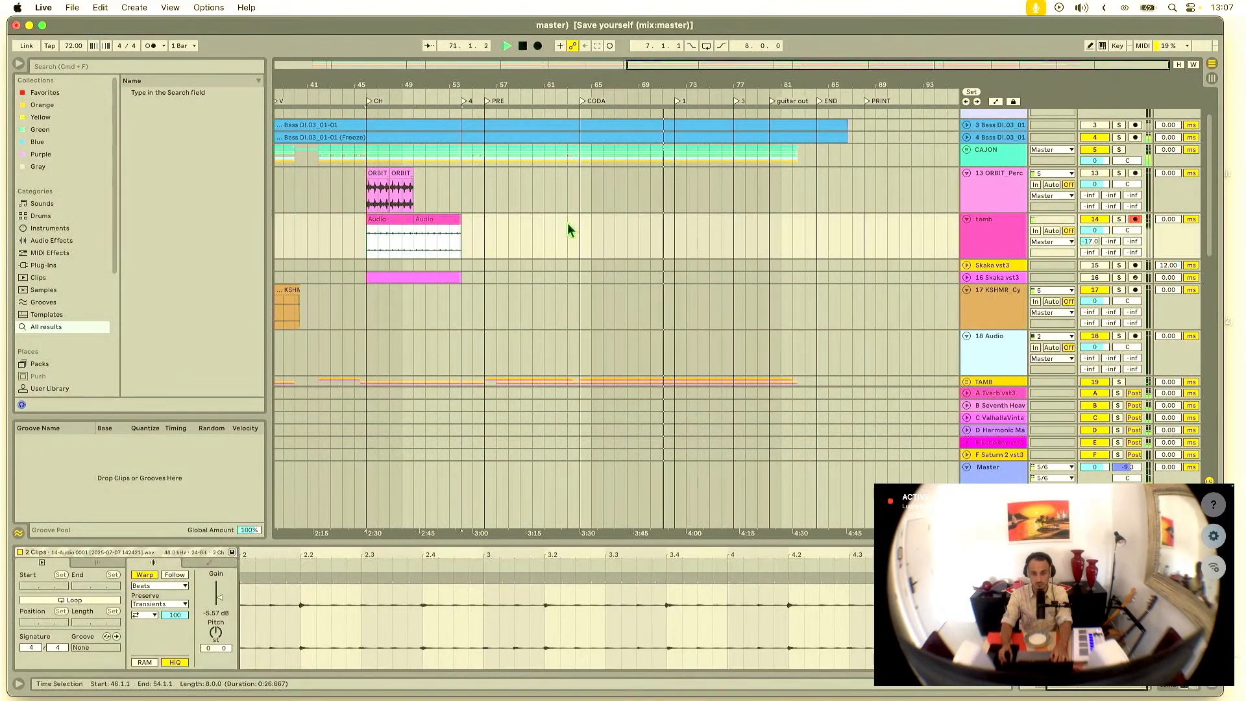
click(581, 237)
key(super+v)
key(super+d)
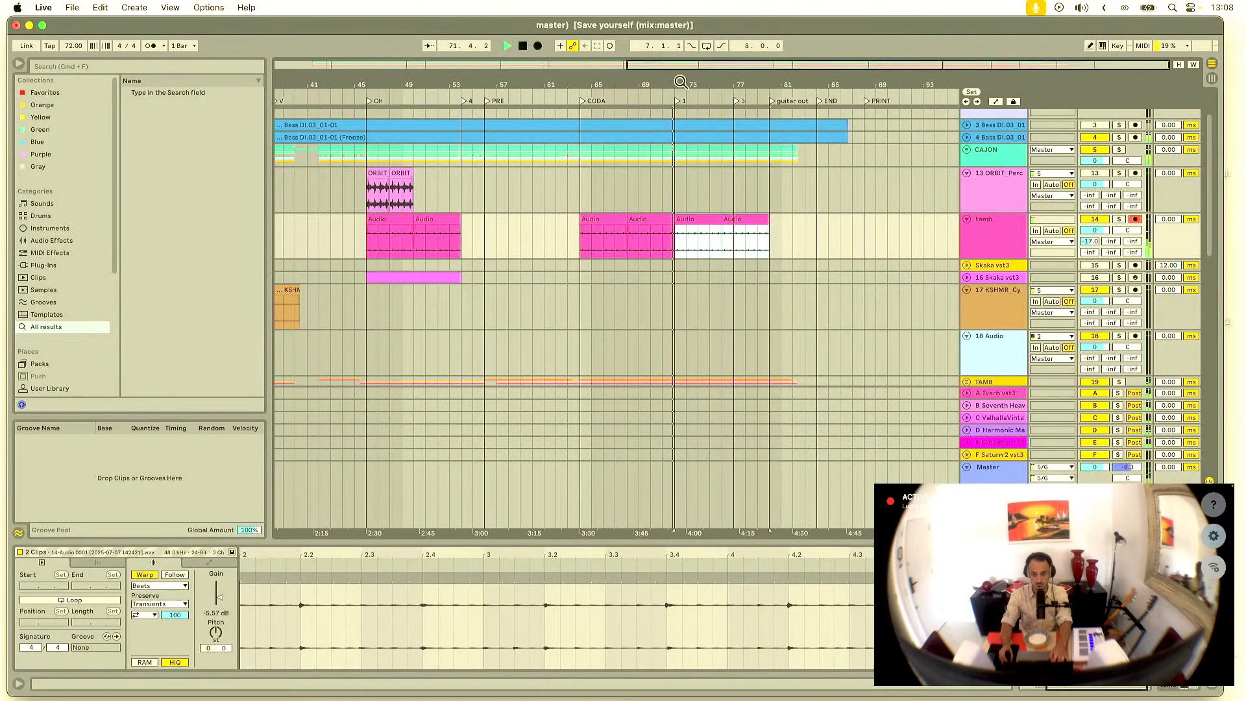
Step: Trim the start of the tamb clip at marker 1 to 72.2.1, leaving the first beat of bar 72 empty
drag(680, 81, 678, 220)
drag(617, 221, 679, 222)
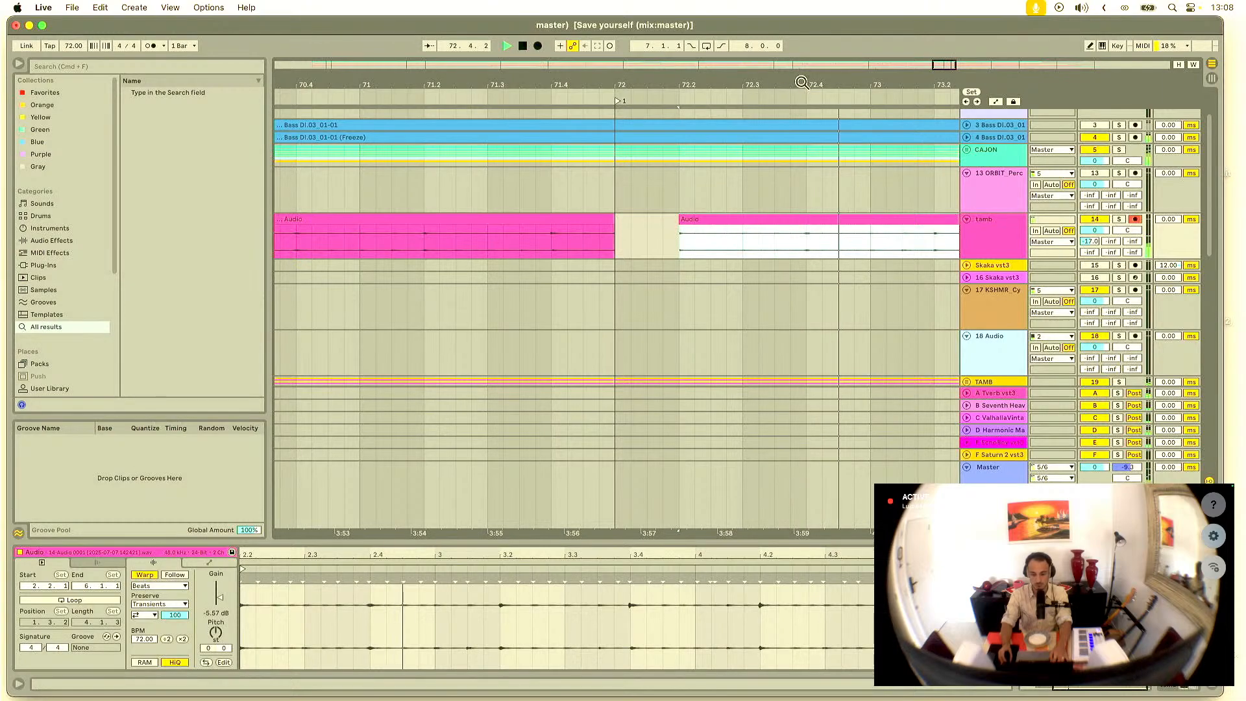
drag(802, 81, 575, 13)
drag(723, 84, 646, 91)
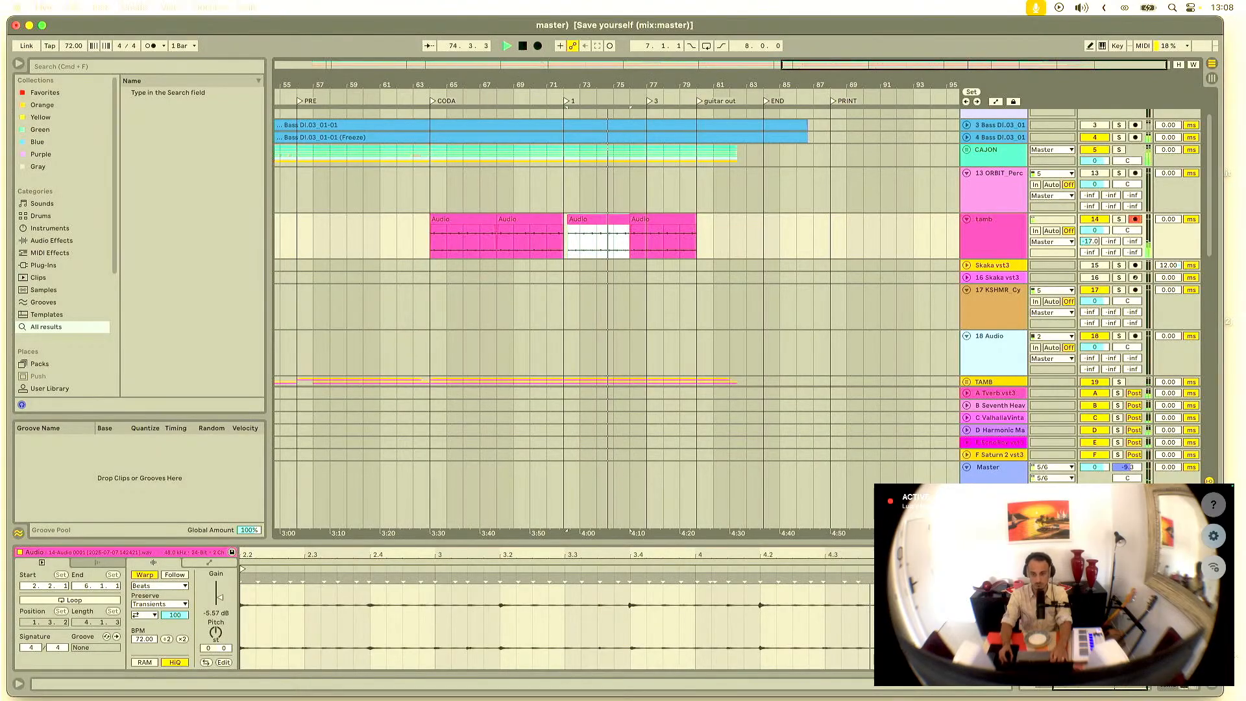
Step: Bring up the Chrome window with the Twitch stream to check its chat, and move it back out of view
drag(779, 700, 692, 215)
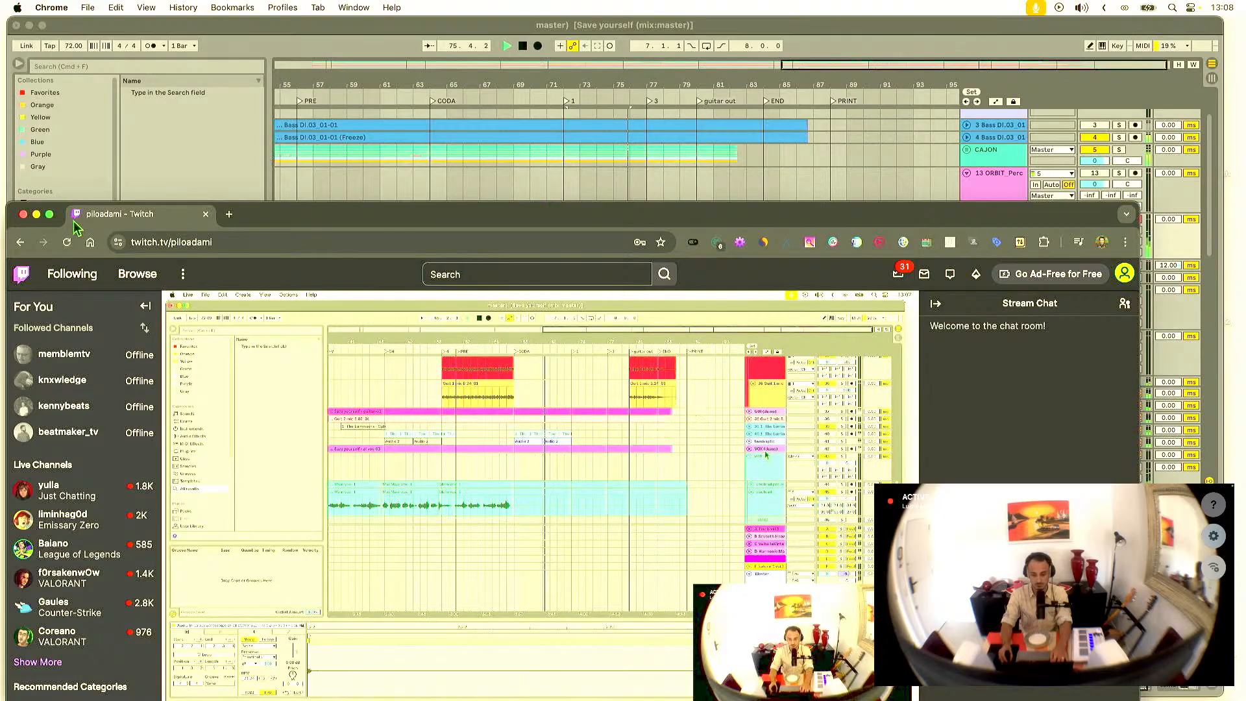
drag(351, 221, 415, 700)
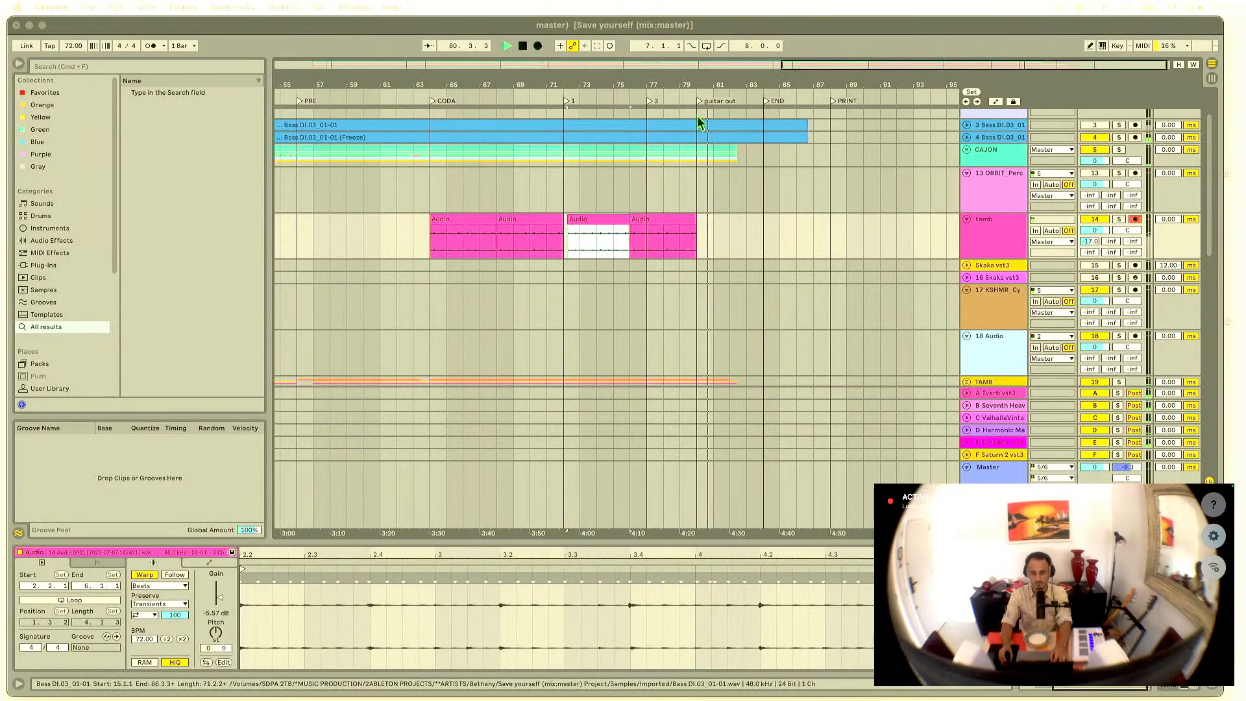
Step: Look over the tracks around the END marker during playback, folding the VOX group and unfolding the TAMB group
click(718, 79)
drag(718, 80, 617, 94)
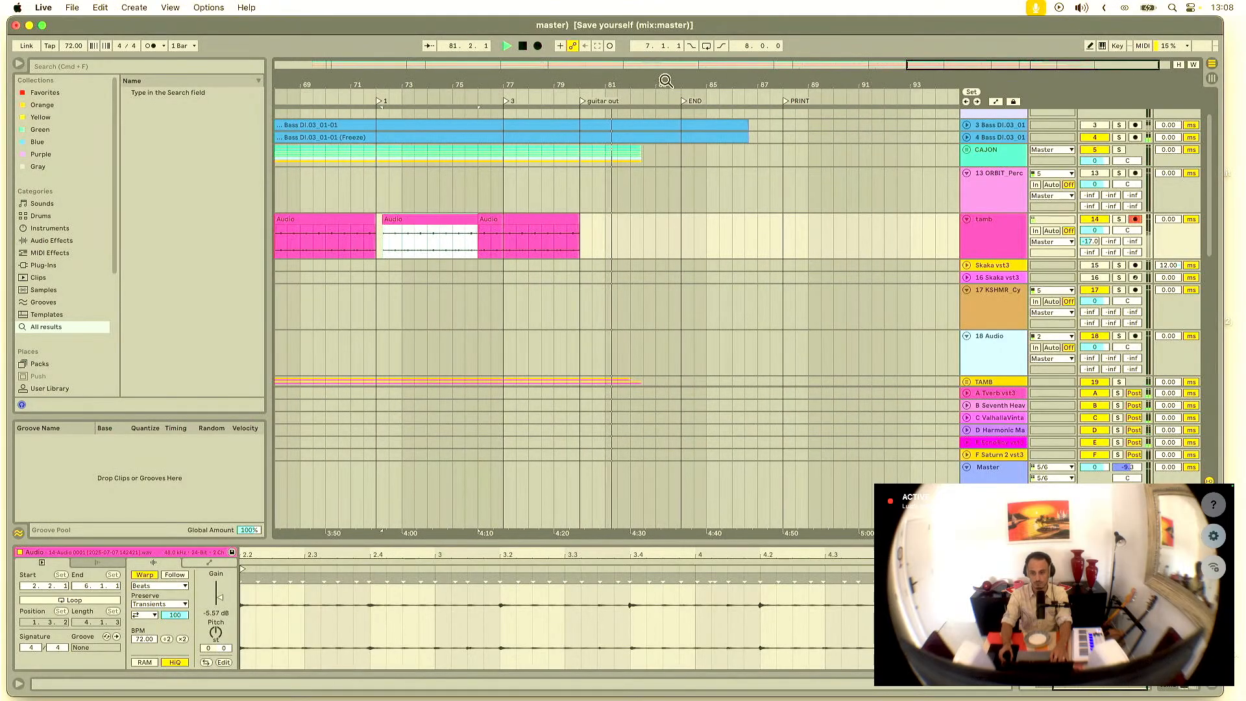
scroll(623, 220, right, 1)
scroll(603, 207, down, 3)
scroll(595, 206, down, 5)
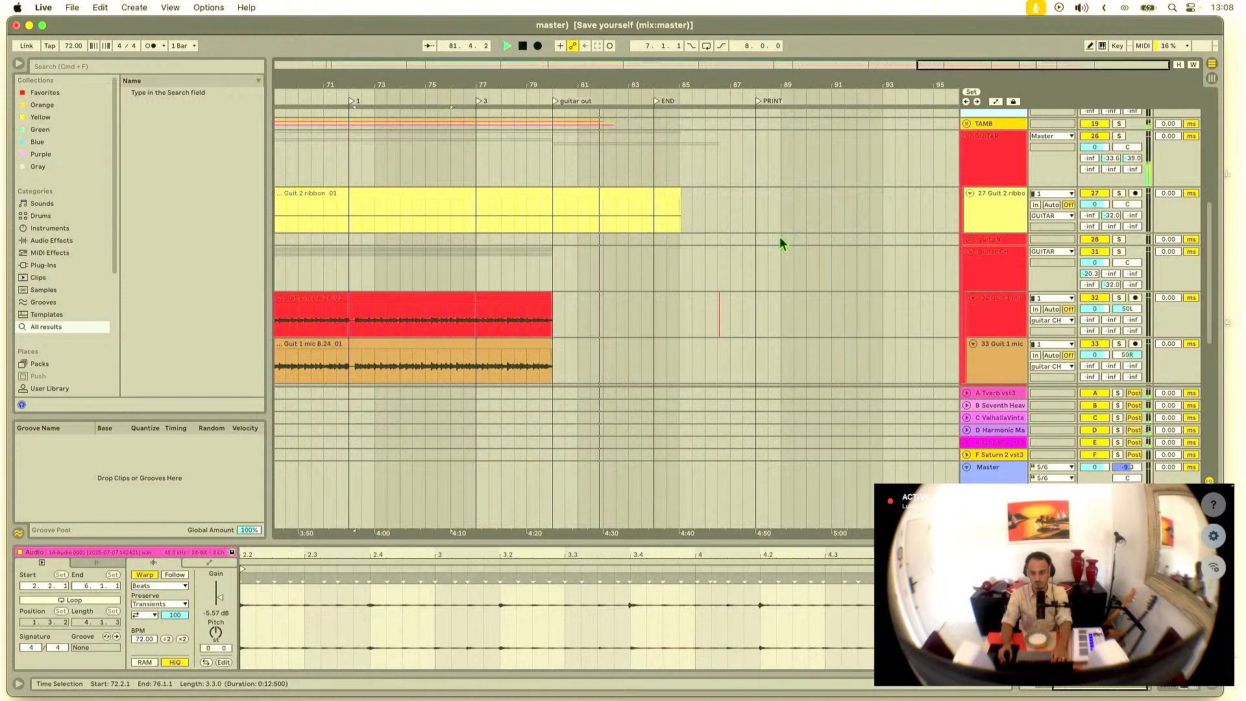
scroll(780, 236, down, 10)
scroll(672, 226, down, 3)
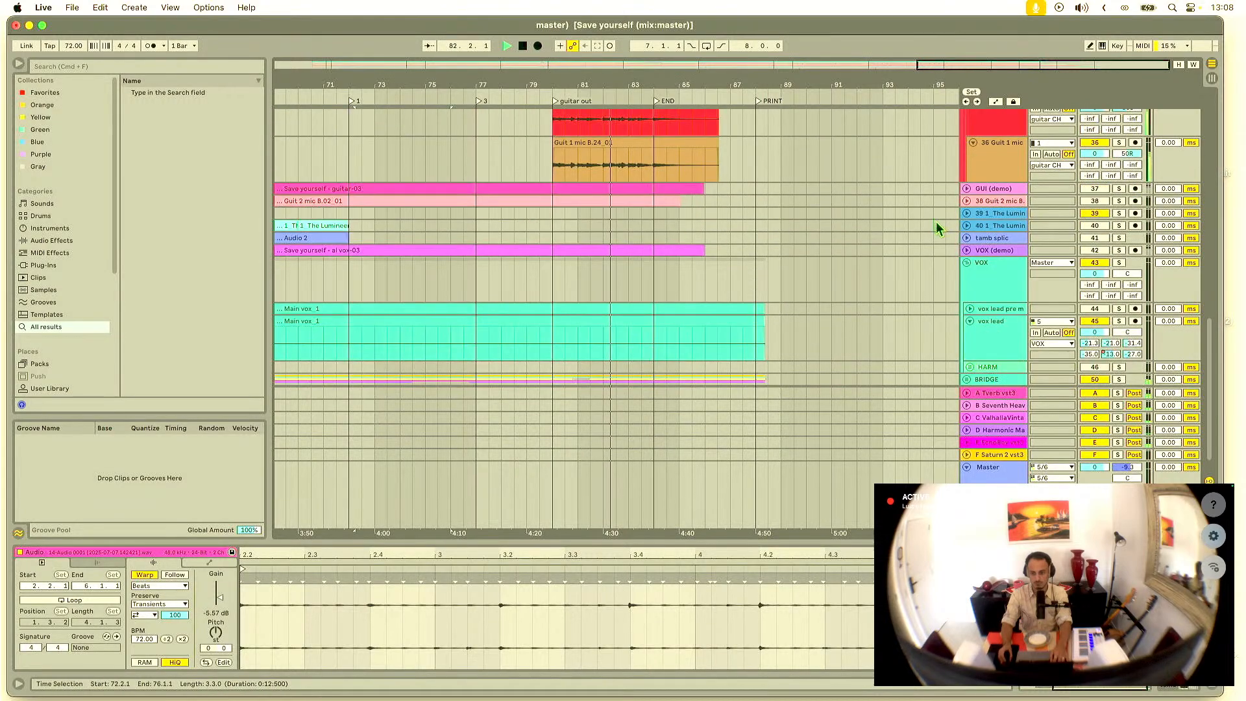
click(966, 263)
scroll(951, 263, up, 20)
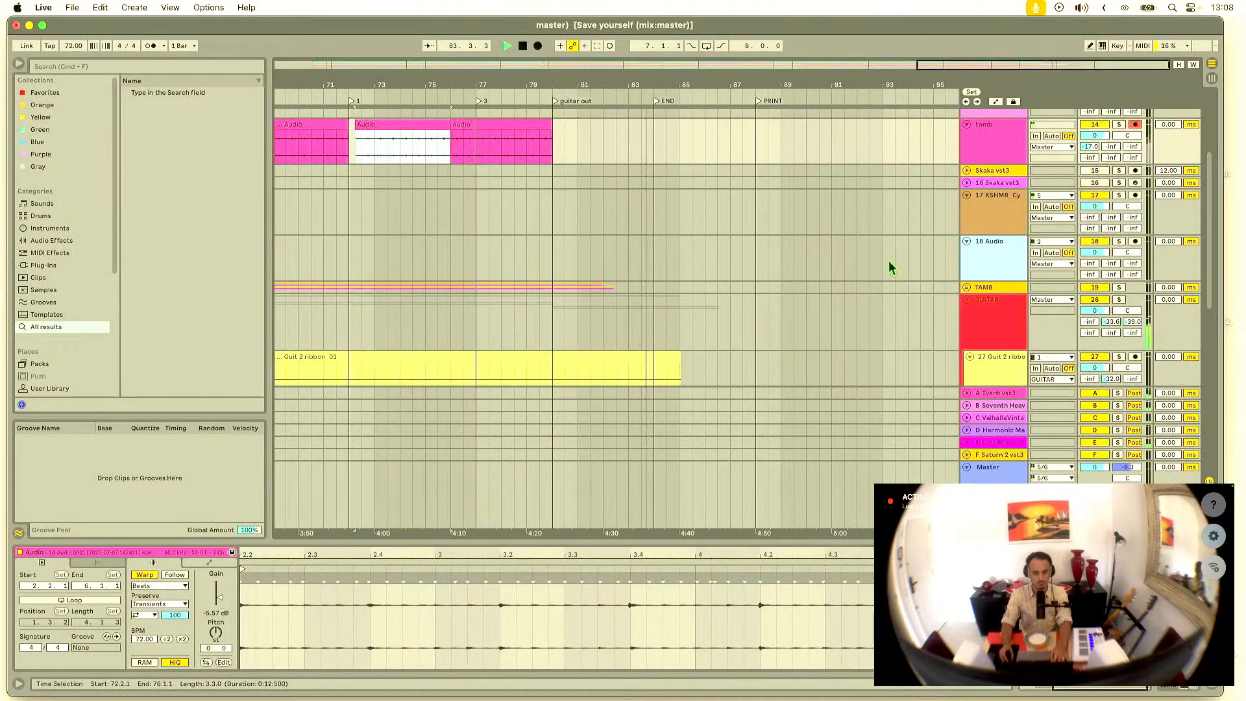
click(966, 288)
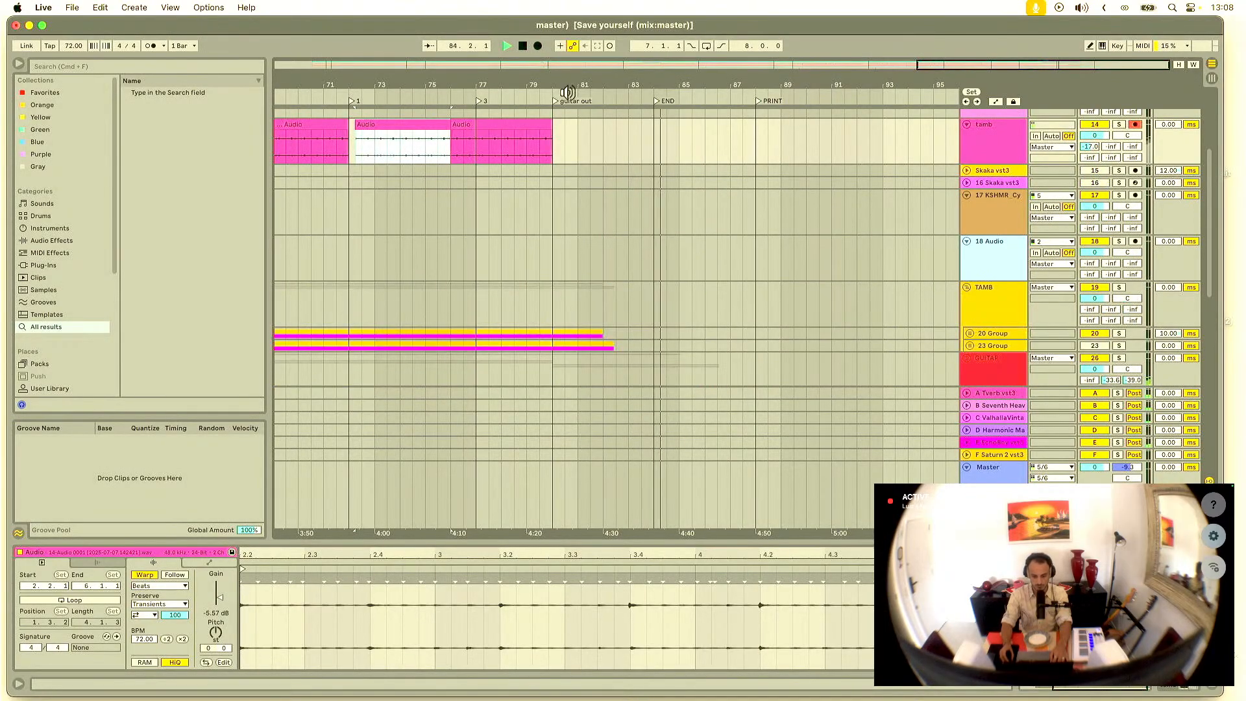
drag(661, 85, 661, 96)
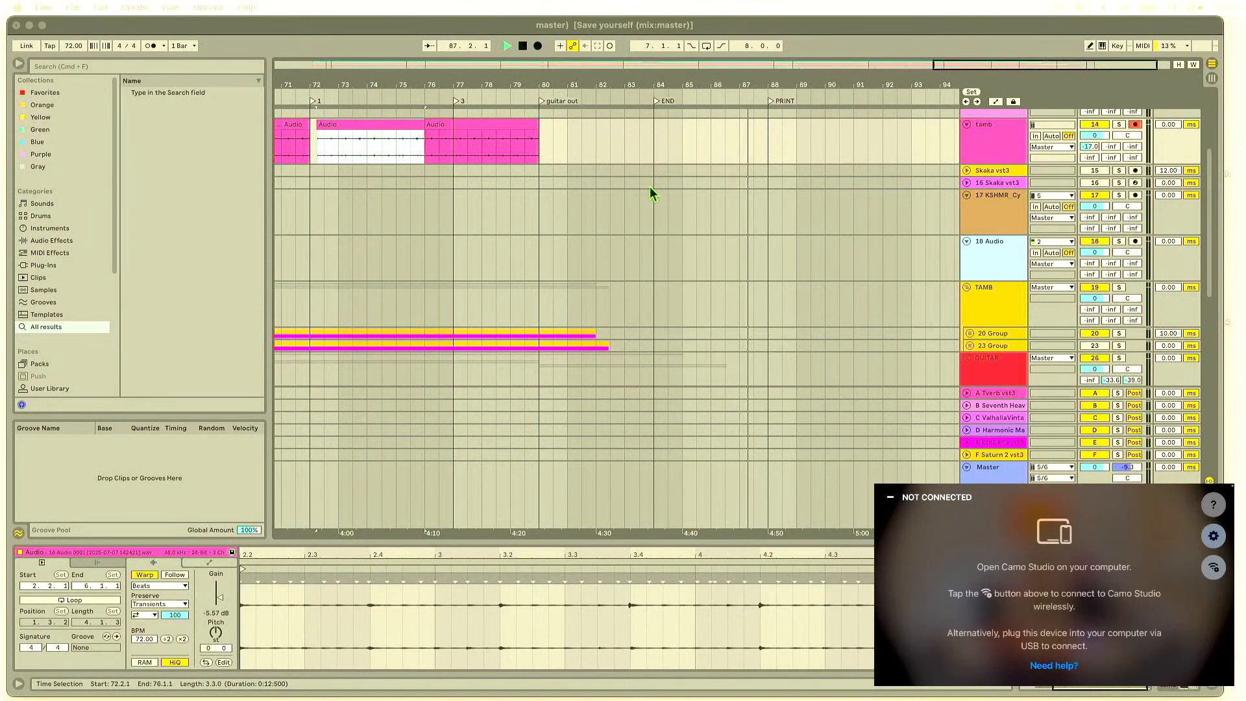
Step: Restart playback from the guitar out marker and unfold the 20 Group inside TAMB to show its two meia lua tracks
click(546, 204)
scroll(553, 185, down, 3)
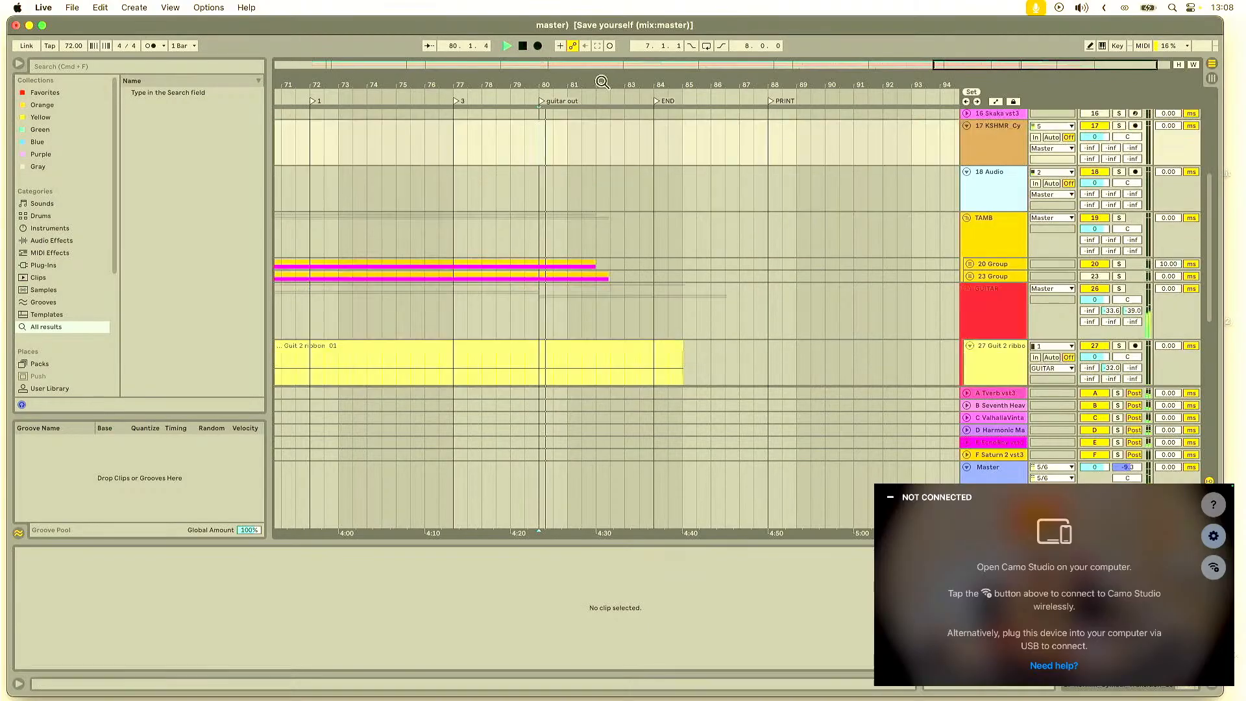
scroll(549, 188, up, 4)
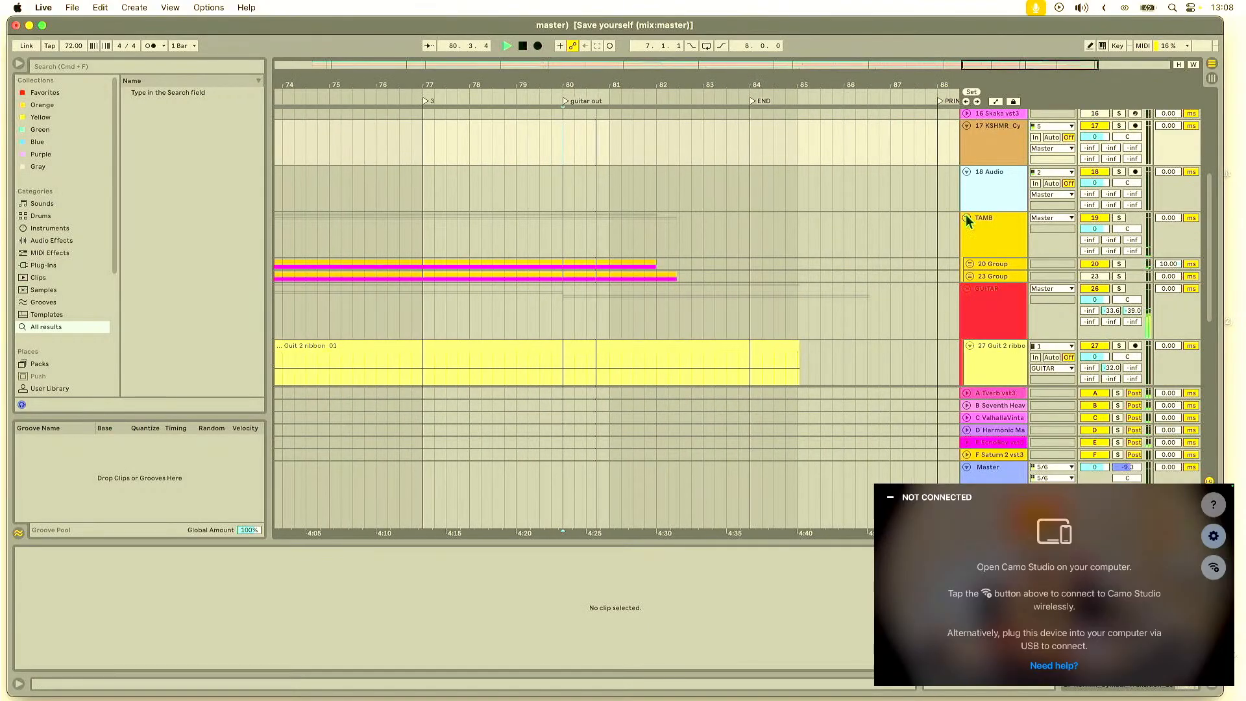
click(969, 277)
click(969, 277)
click(970, 265)
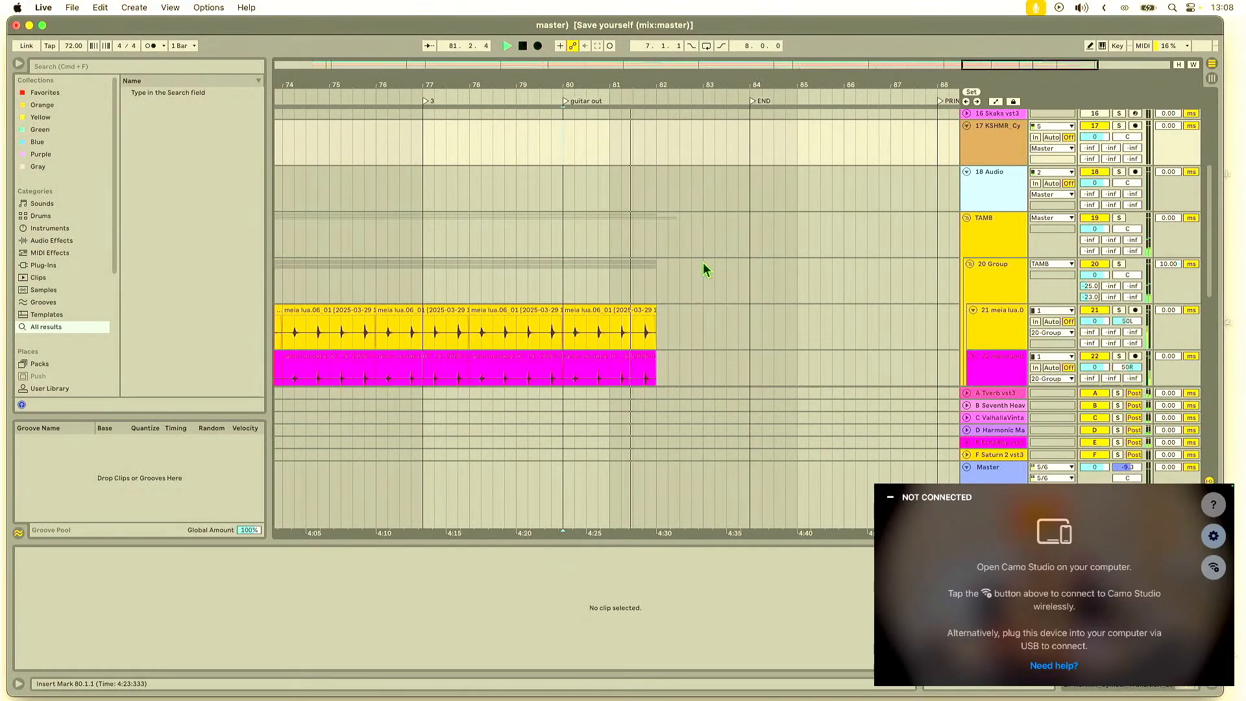
scroll(703, 270, down, 3)
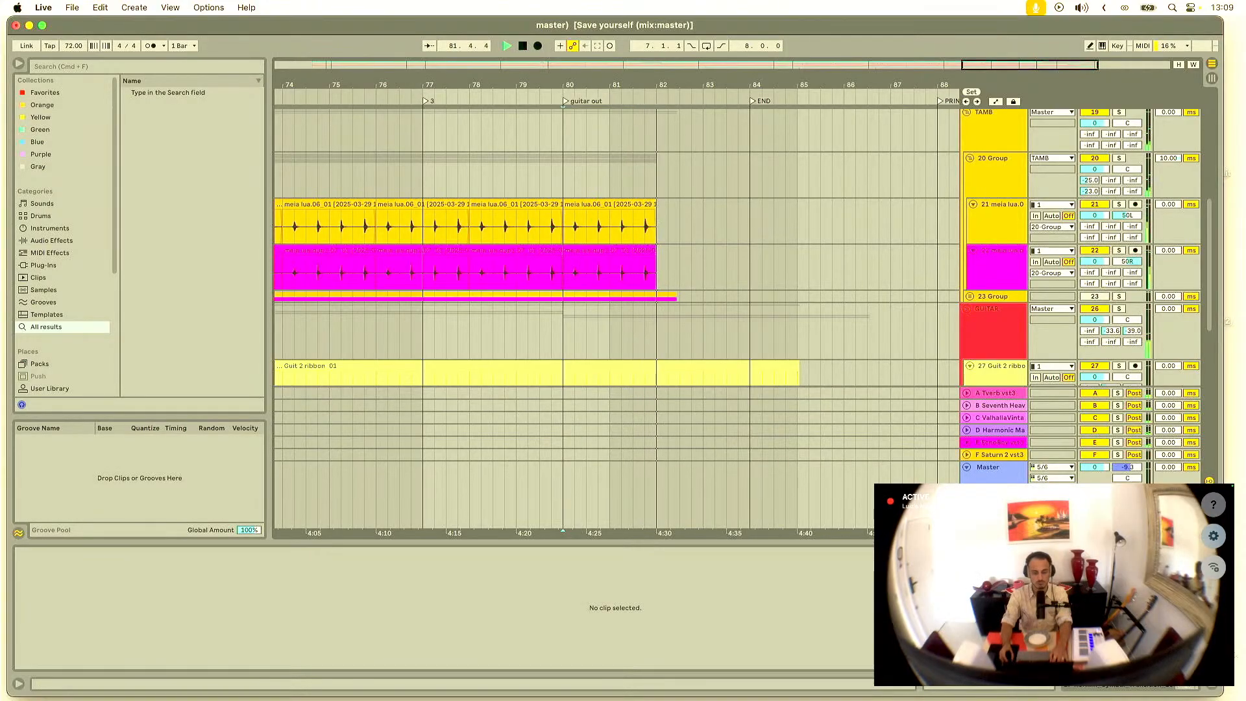
Step: Deactivate the fourth beat of bars 80 and 81 in the clips on both meia lua tracks
drag(607, 85, 602, 149)
click(461, 229)
key(space)
key(space)
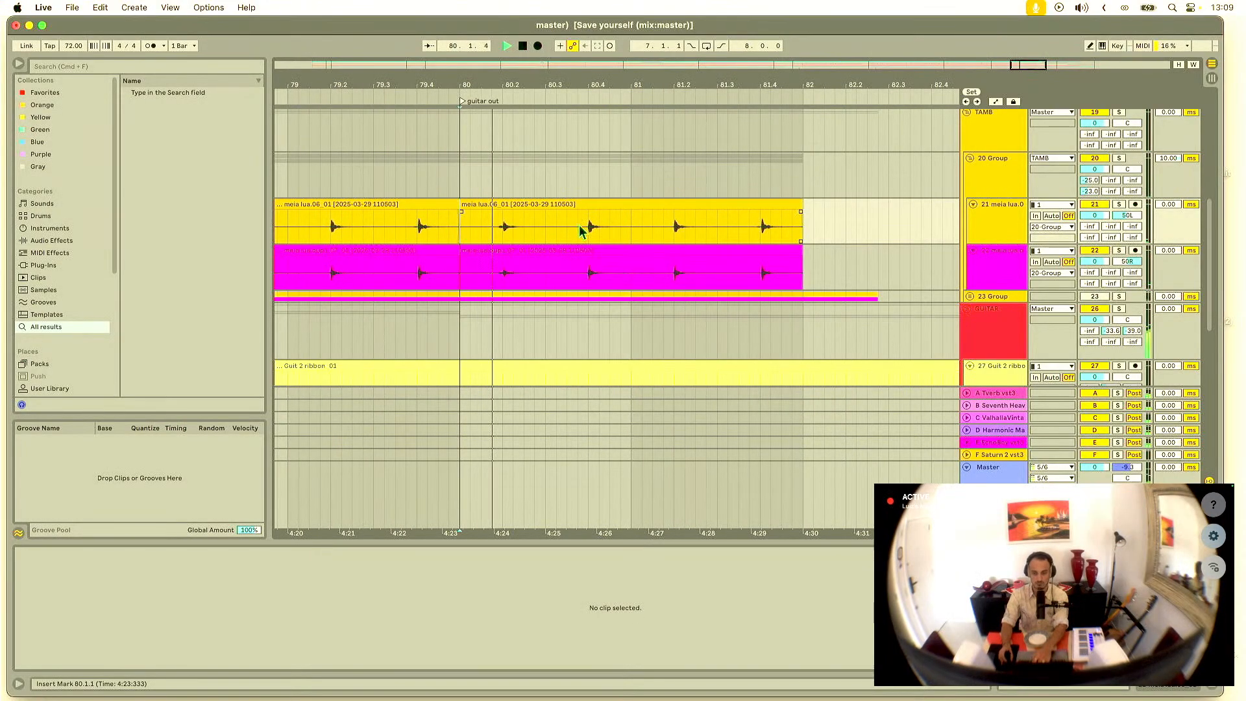
drag(584, 228, 632, 266)
key(0)
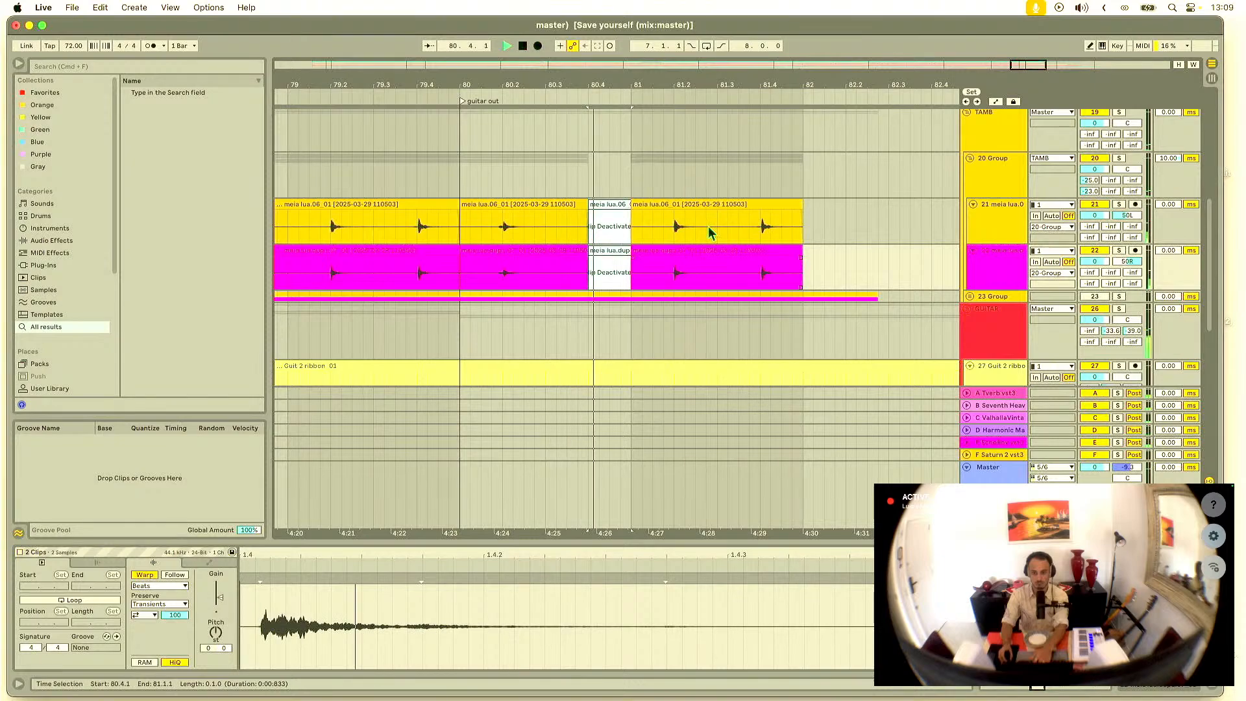
drag(762, 231, 800, 273)
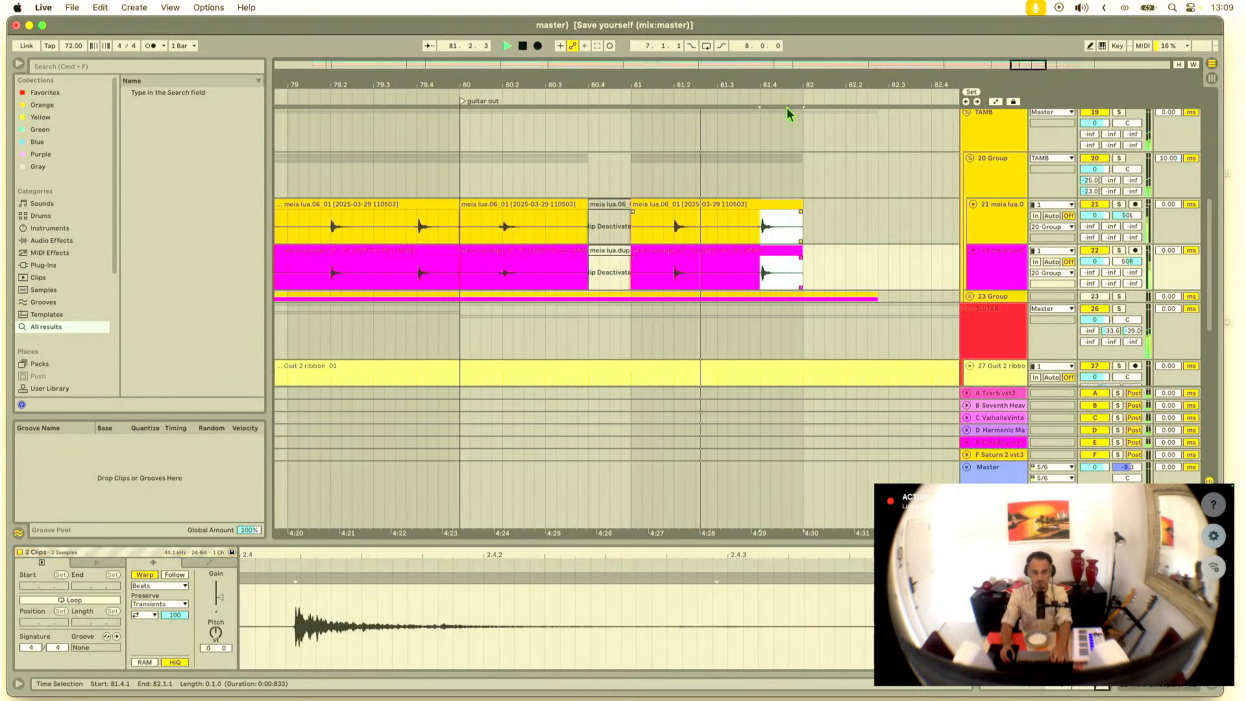
key(0)
Step: Duplicate the two edited bars after the guitar out marker once on both meia lua tracks
key(minus)
drag(368, 224, 589, 270)
key(super+d)
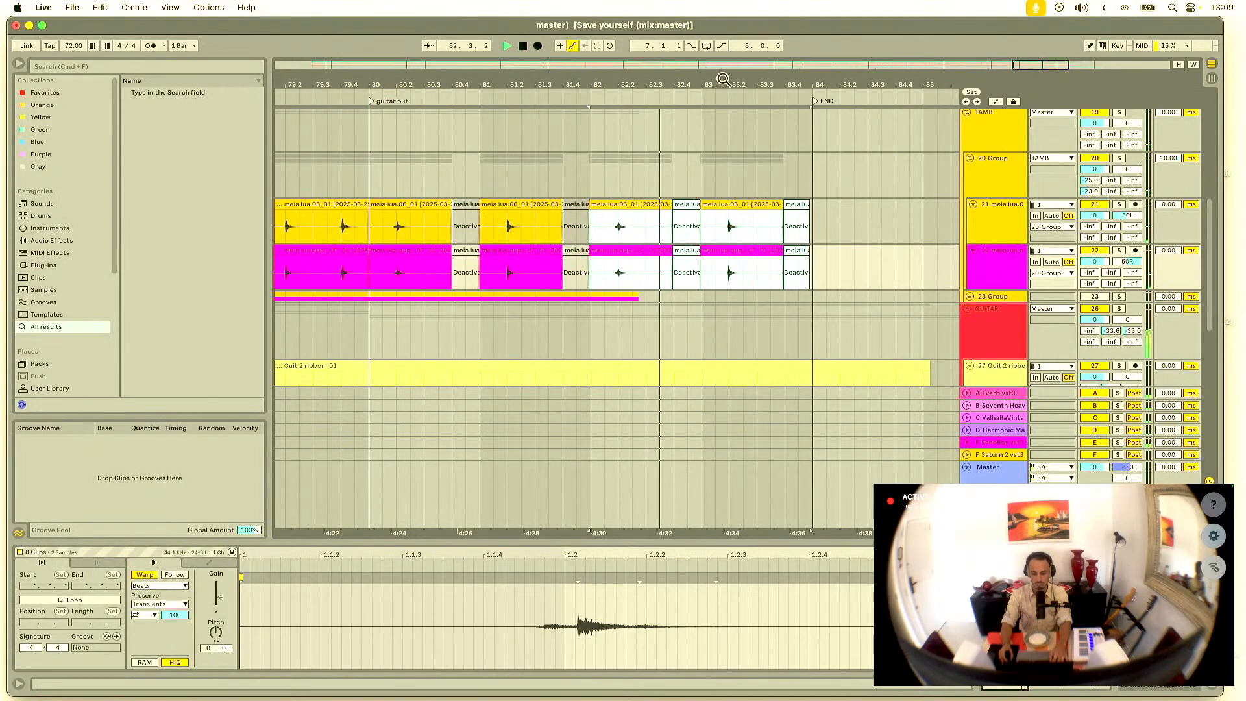
drag(679, 70, 612, 85)
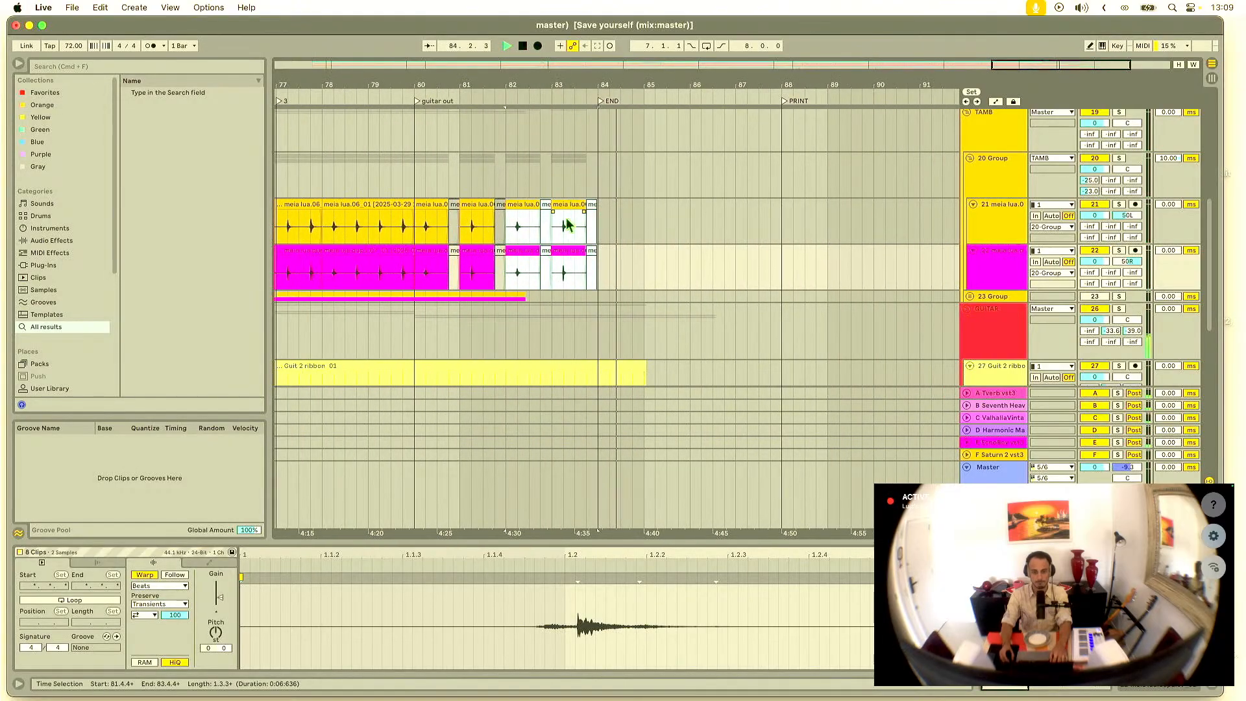
Step: Copy the three-beat meia lua clips at the guitar out marker to the END marker on both tracks
click(436, 273)
shift+click(433, 205)
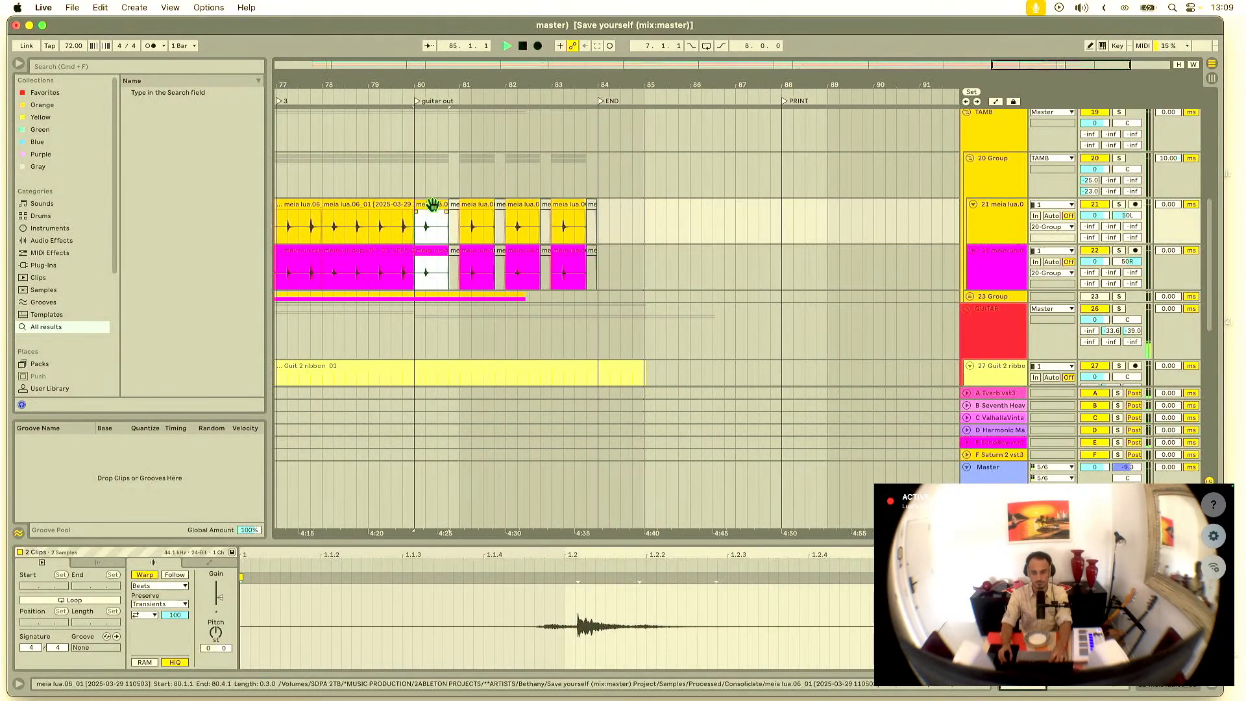
key(space)
drag(450, 85, 462, 101)
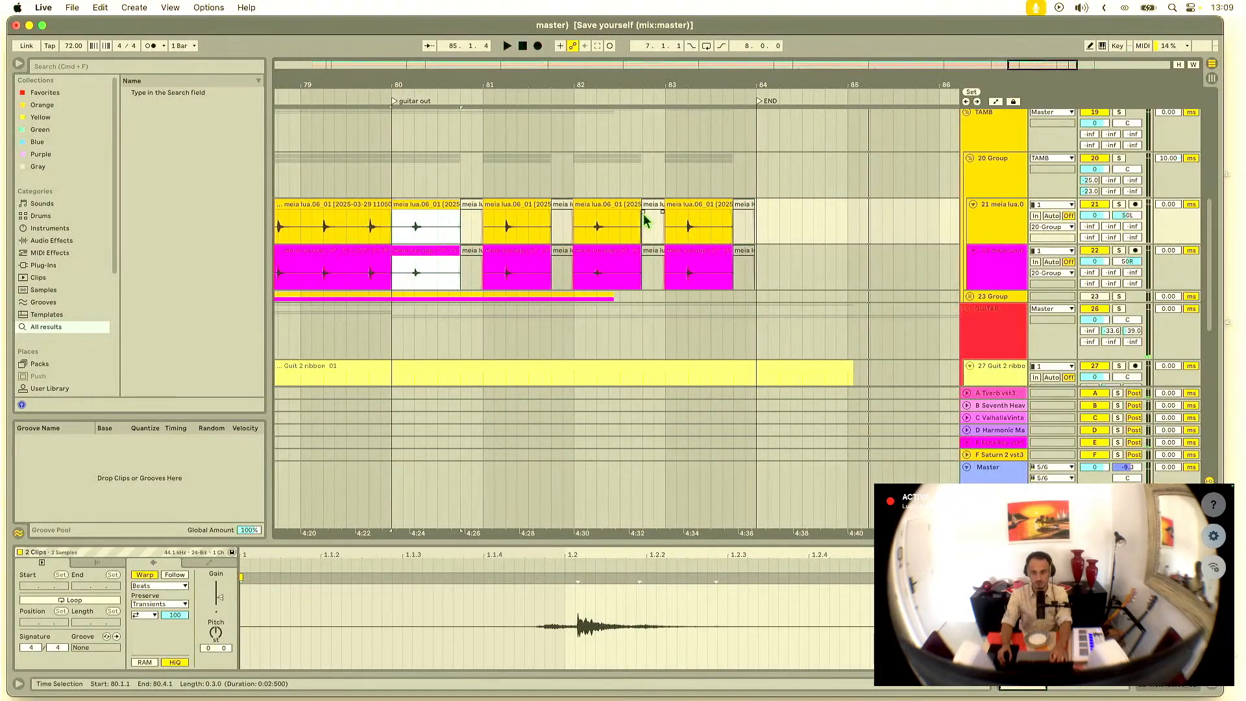
click(749, 233)
key(super+v)
Step: Cut the empty first beat from the meia lua clips at END so the hit starts at 84.1.1, and audition it
drag(749, 84, 750, 88)
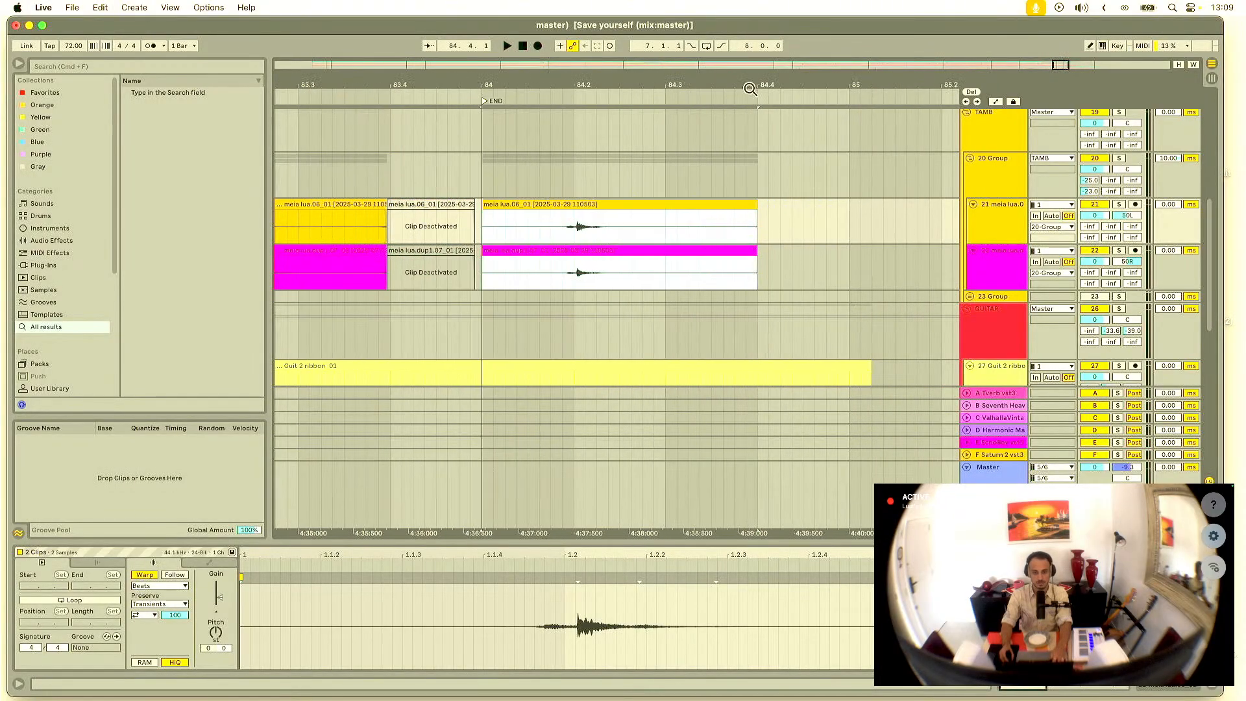
mouse_move(488, 206)
mouse_down()
mouse_move(594, 204)
mouse_move(504, 209)
mouse_up()
key(space)
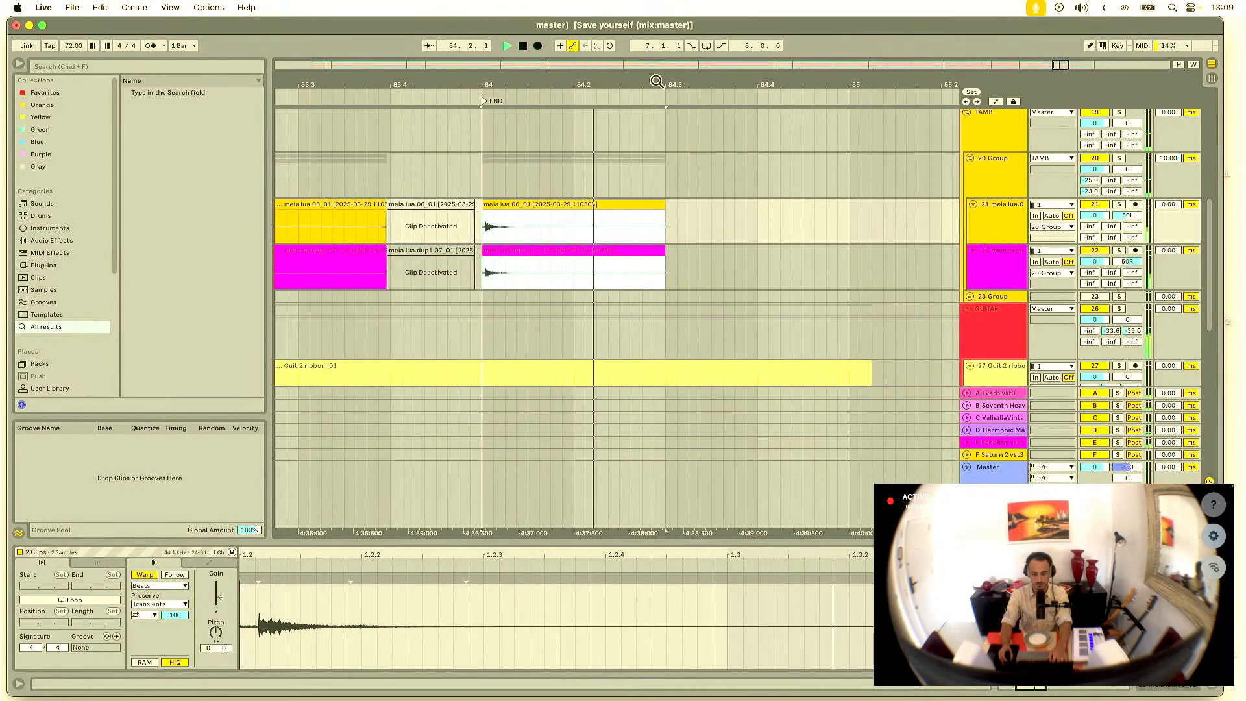
drag(656, 71, 763, 86)
key(space)
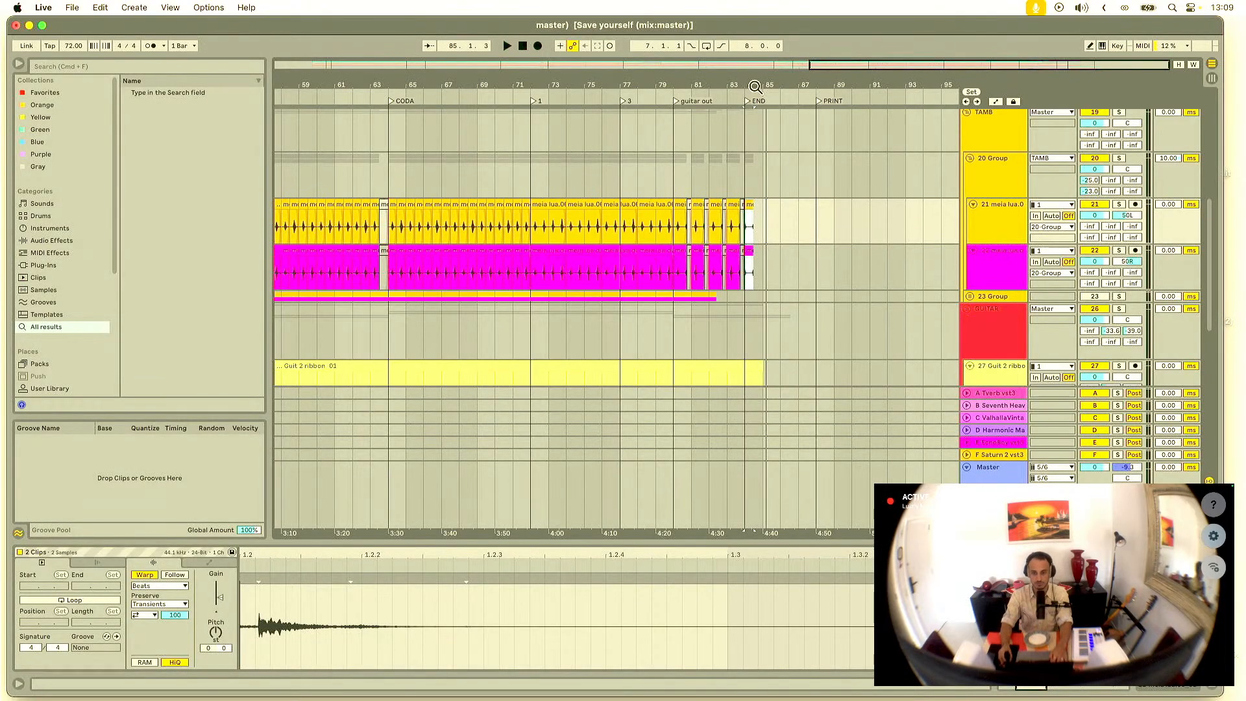
Step: Fold the TAMB group and start playback from the intro marker at 7.1.1
drag(773, 81, 877, 52)
scroll(863, 172, up, 2)
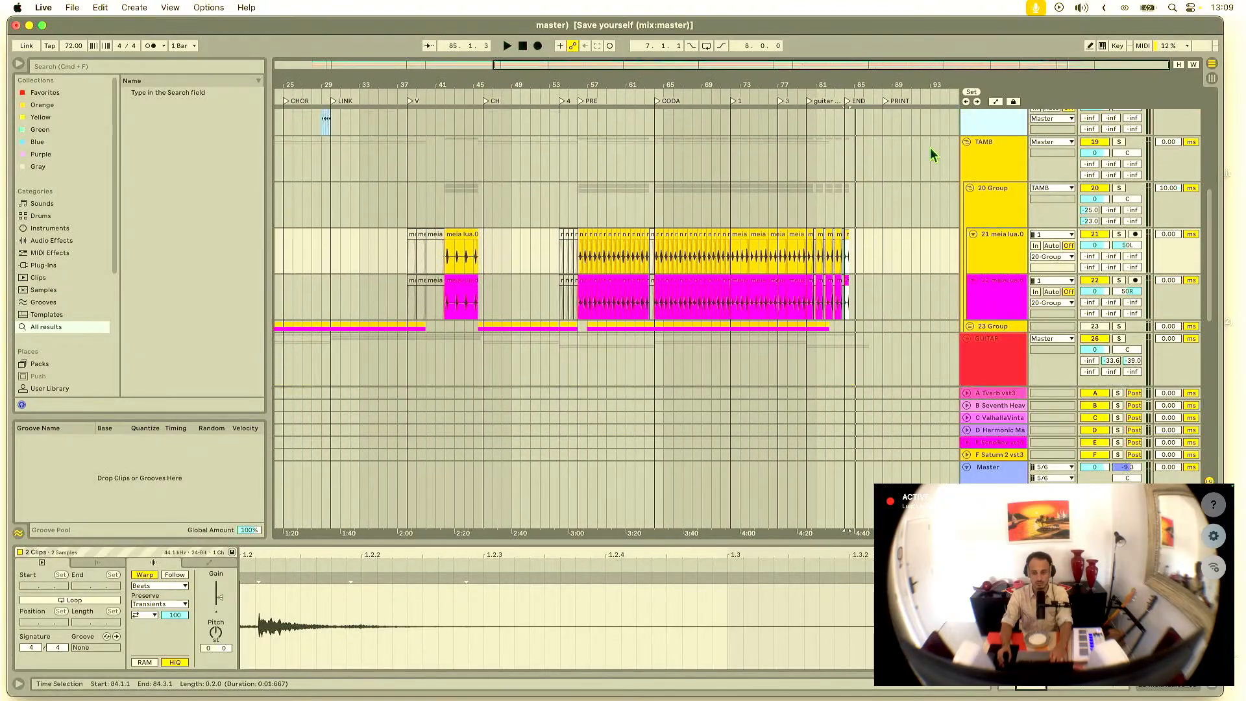
click(966, 142)
drag(865, 81, 518, 80)
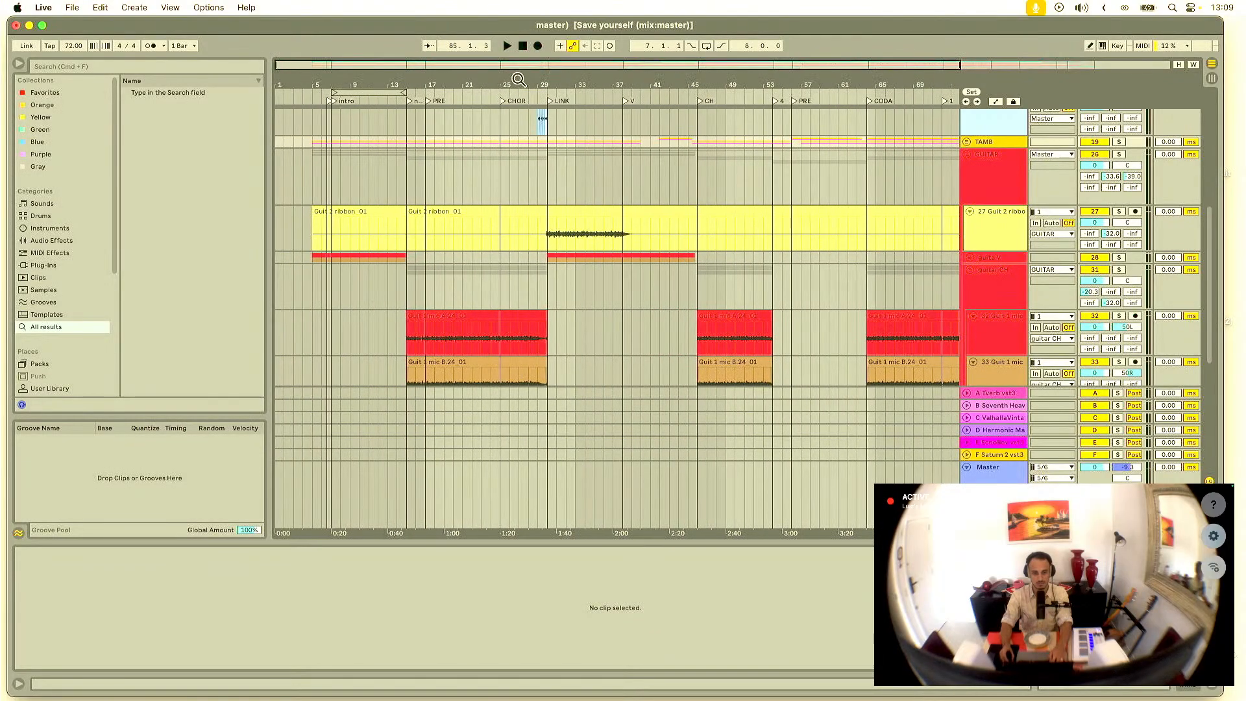
drag(416, 85, 461, 82)
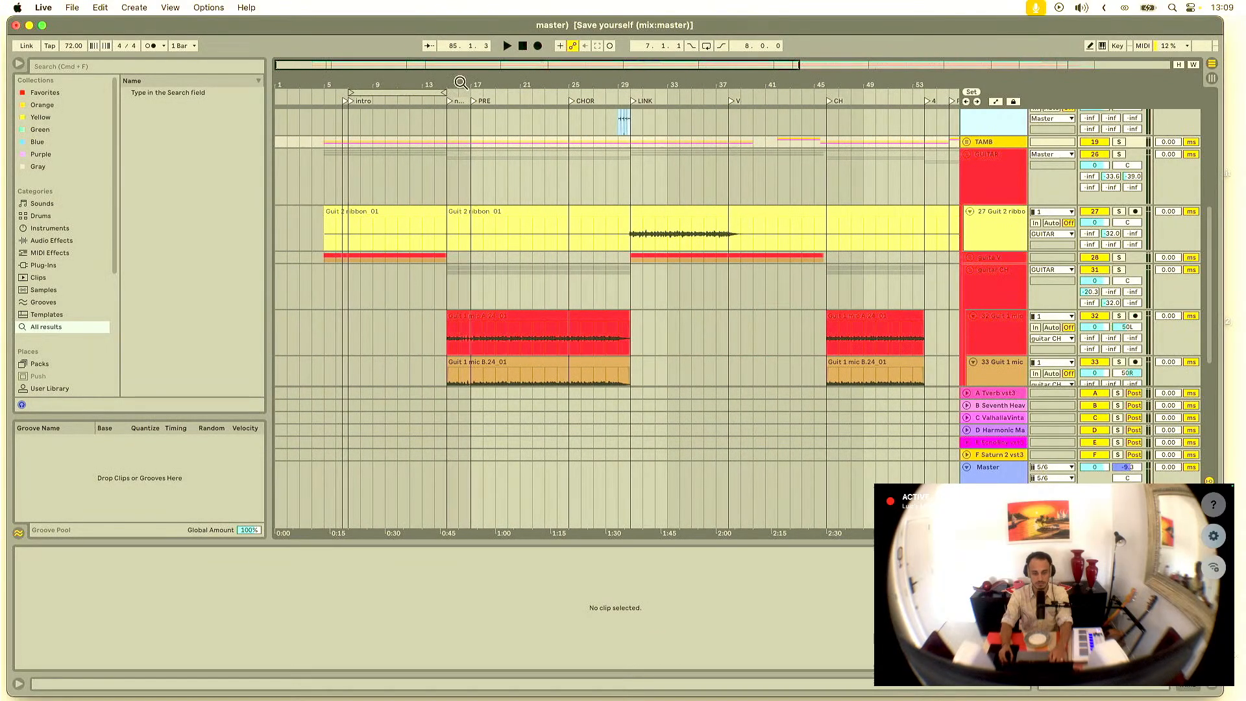
click(349, 189)
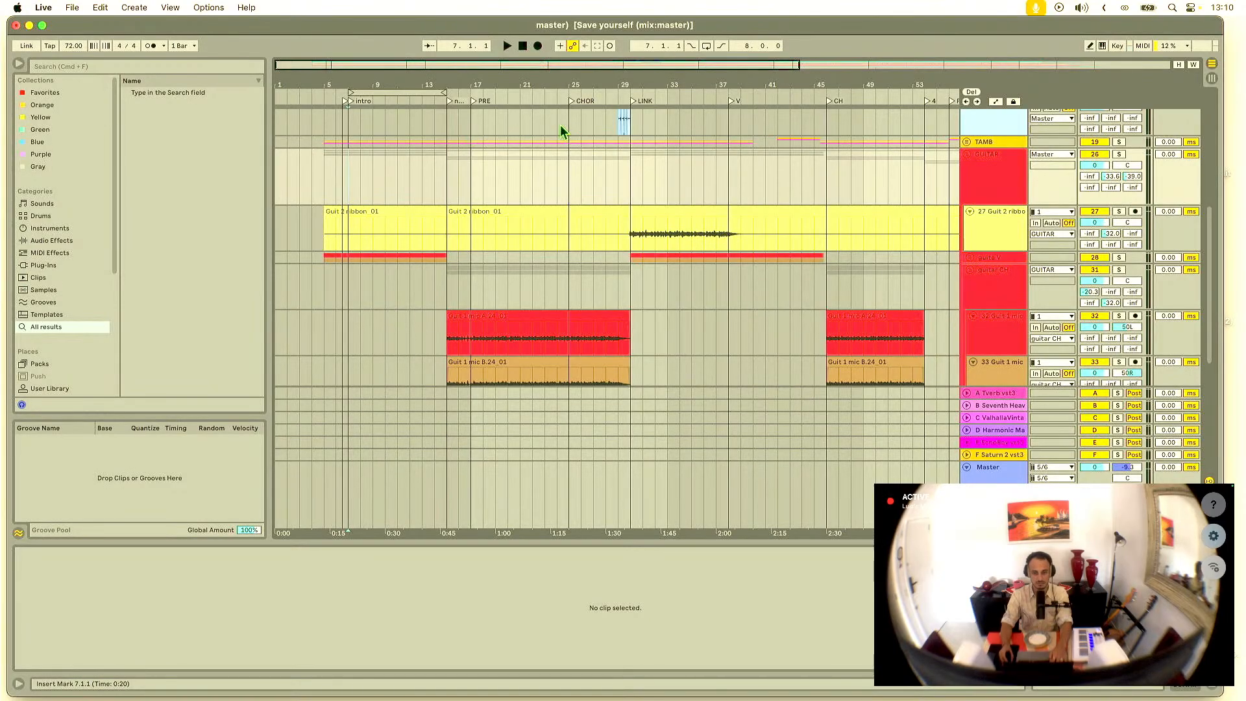
drag(593, 83, 658, 85)
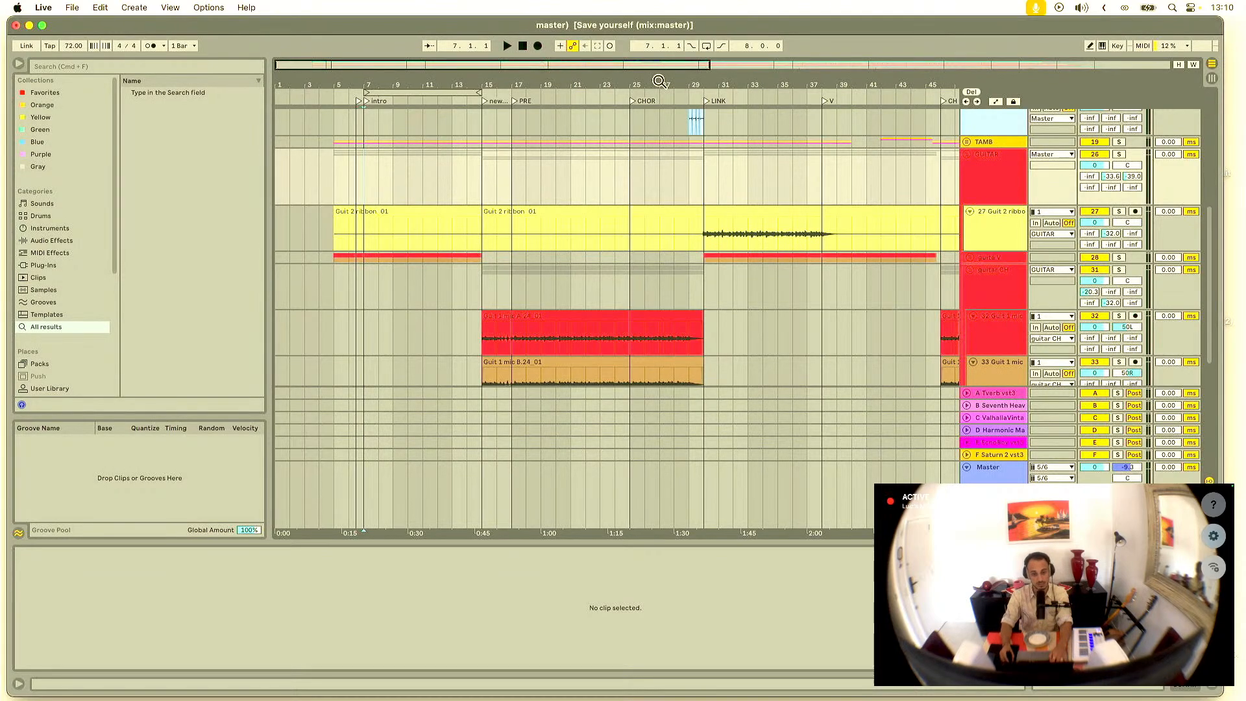
drag(478, 82, 480, 97)
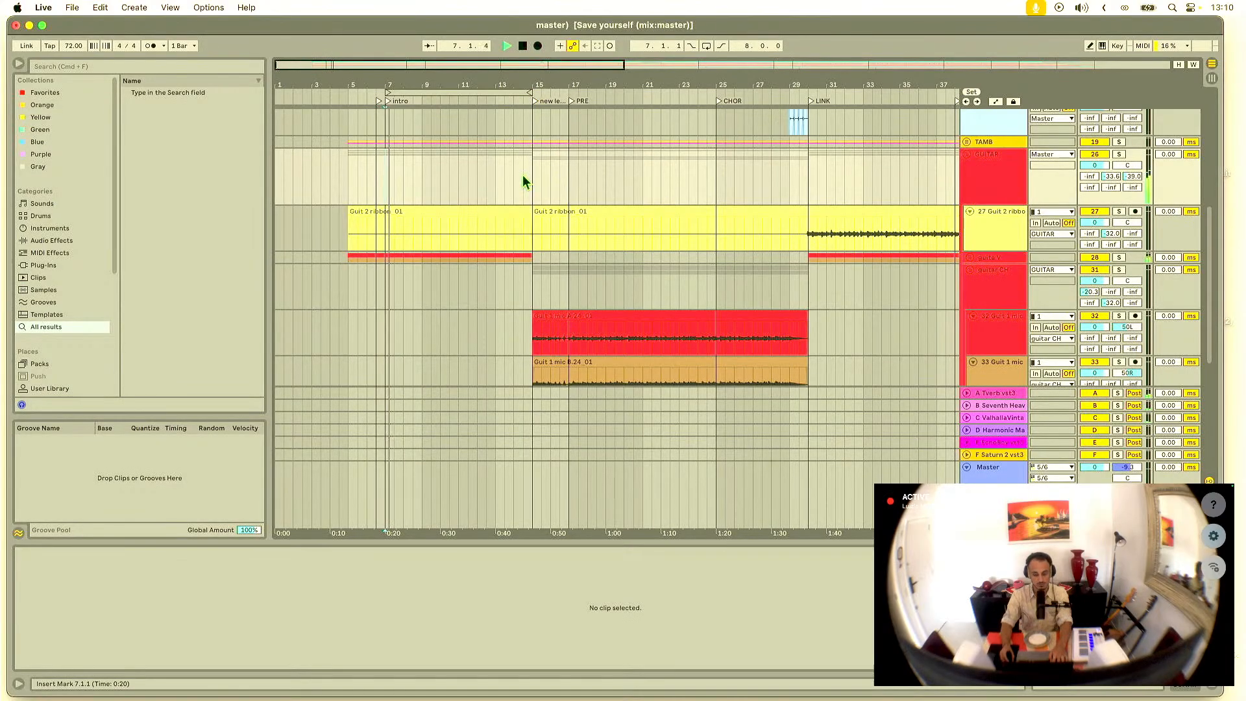
Step: Check the levels of the guitar, return and master channels in the Session View mixer while the intro plays
key(Tab)
click(473, 73)
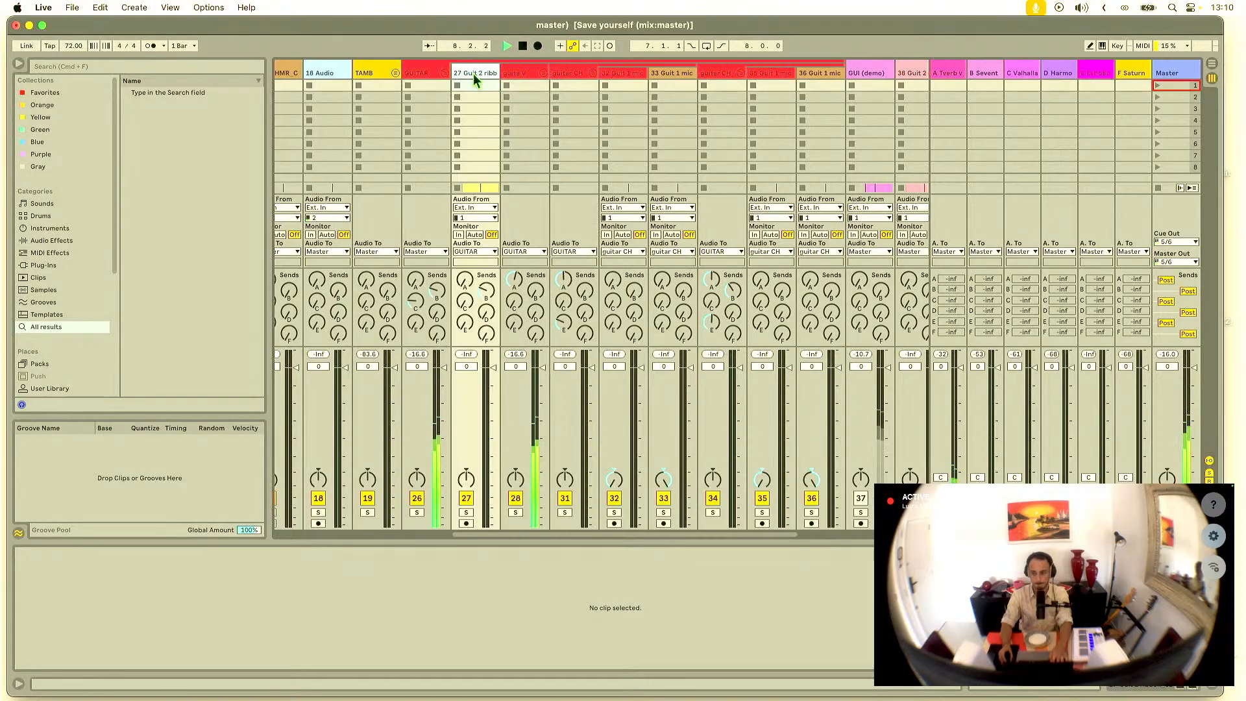
click(522, 71)
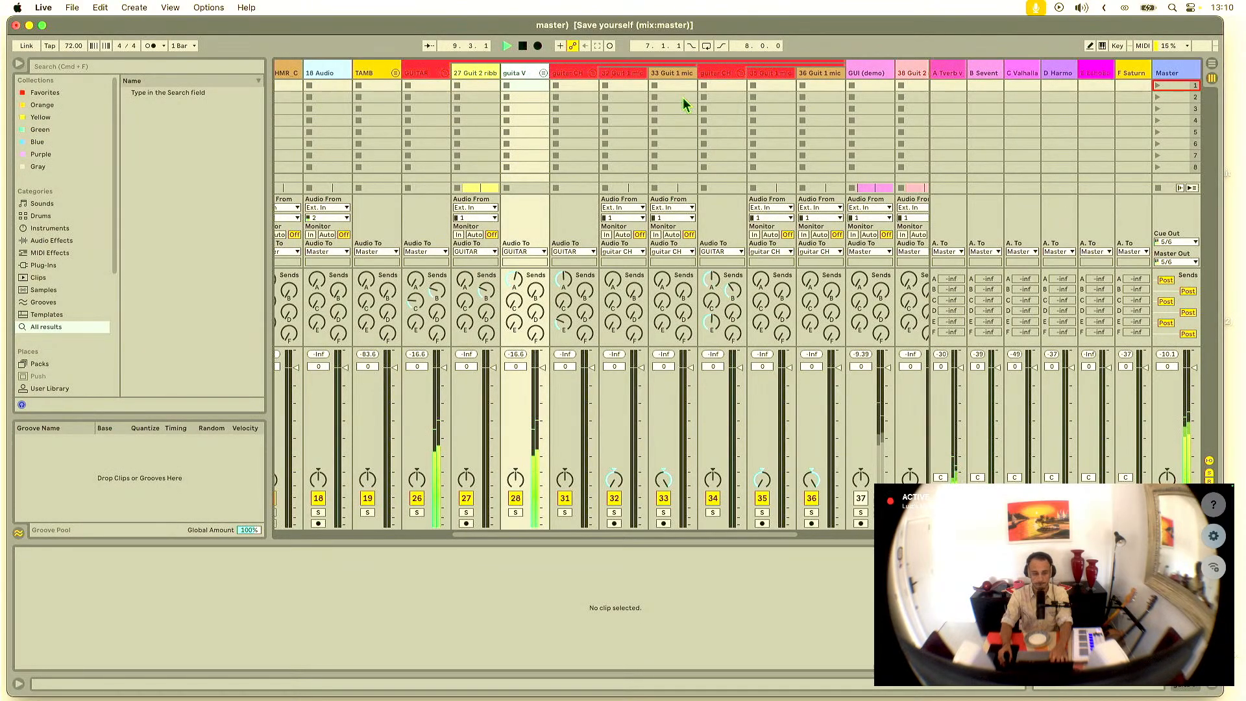
click(1169, 78)
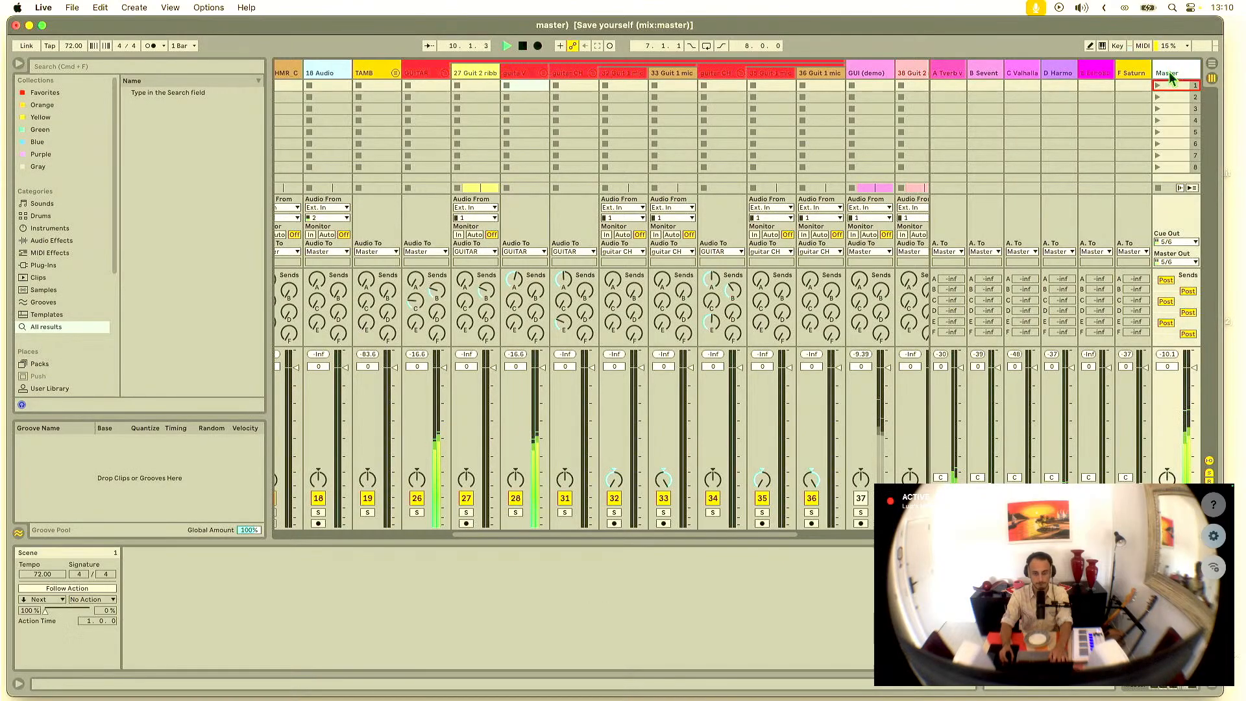
key(Tab)
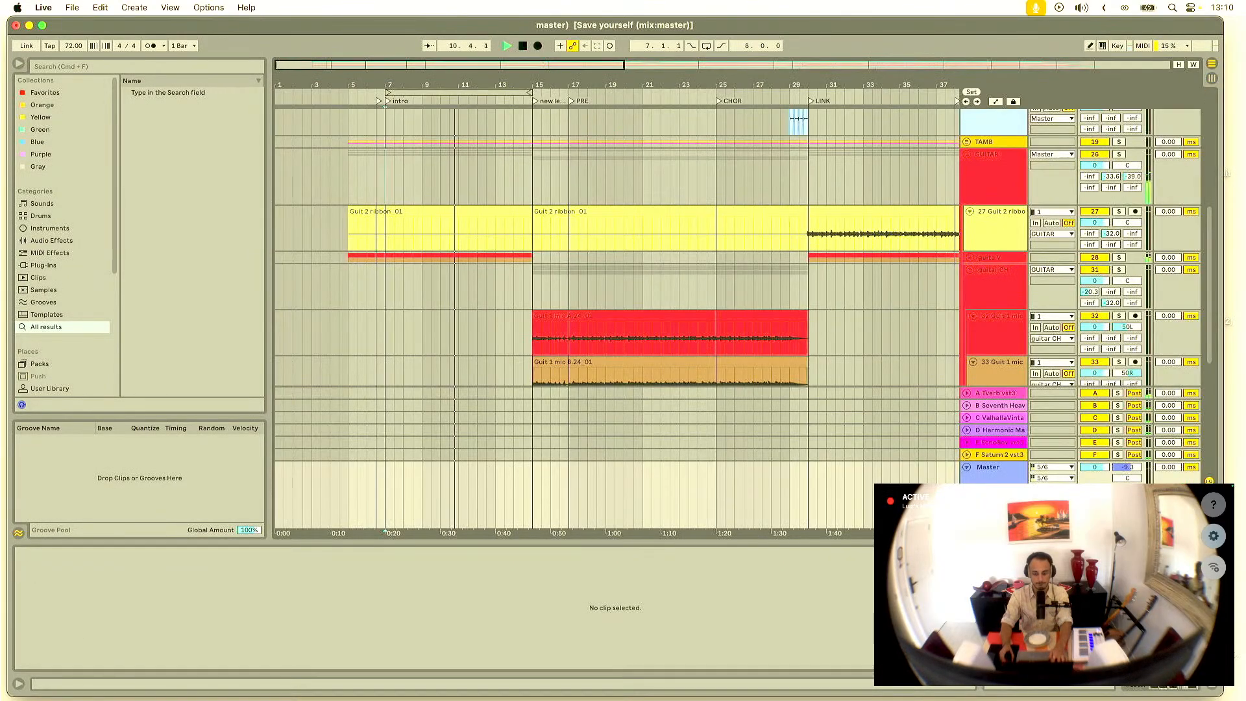
key(Tab)
scroll(576, 107, right, 2)
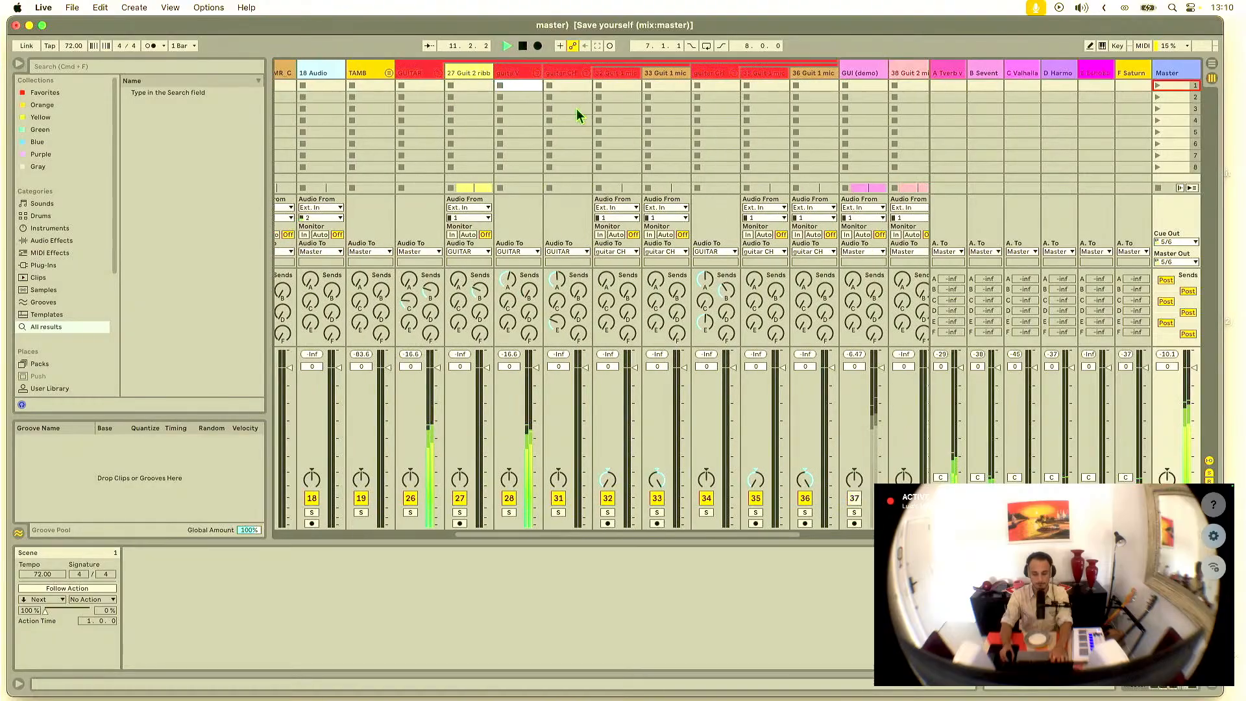
scroll(576, 109, right, 4)
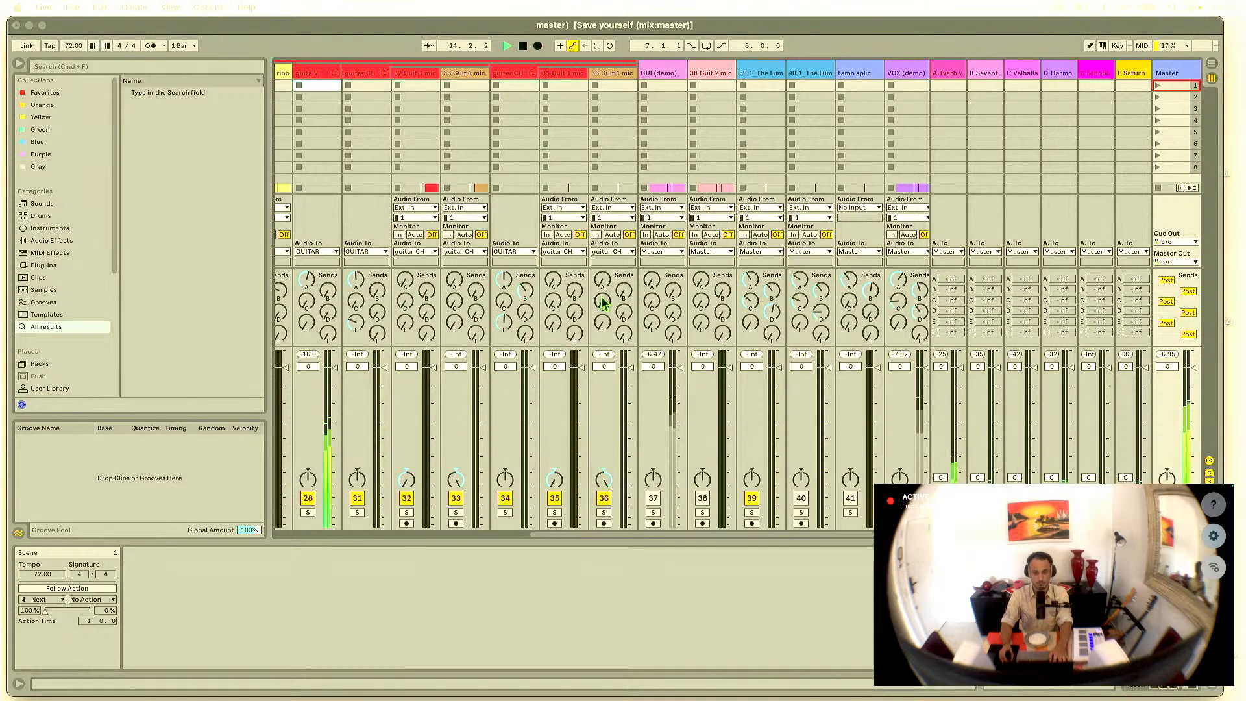
Step: Return to the Arrangement View and look over the guitar tracks around the new lenght and PRE markers
key(Tab)
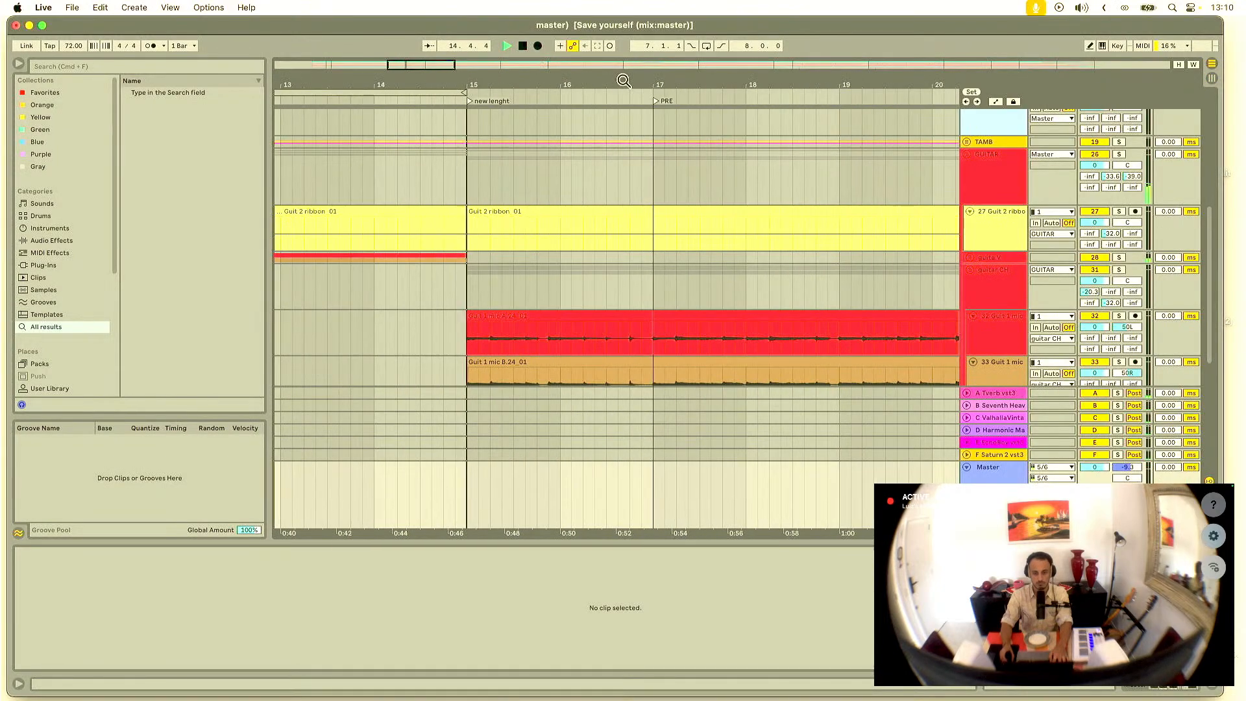
drag(623, 80, 556, 87)
scroll(553, 170, down, 3)
scroll(551, 161, up, 1)
scroll(551, 161, up, 2)
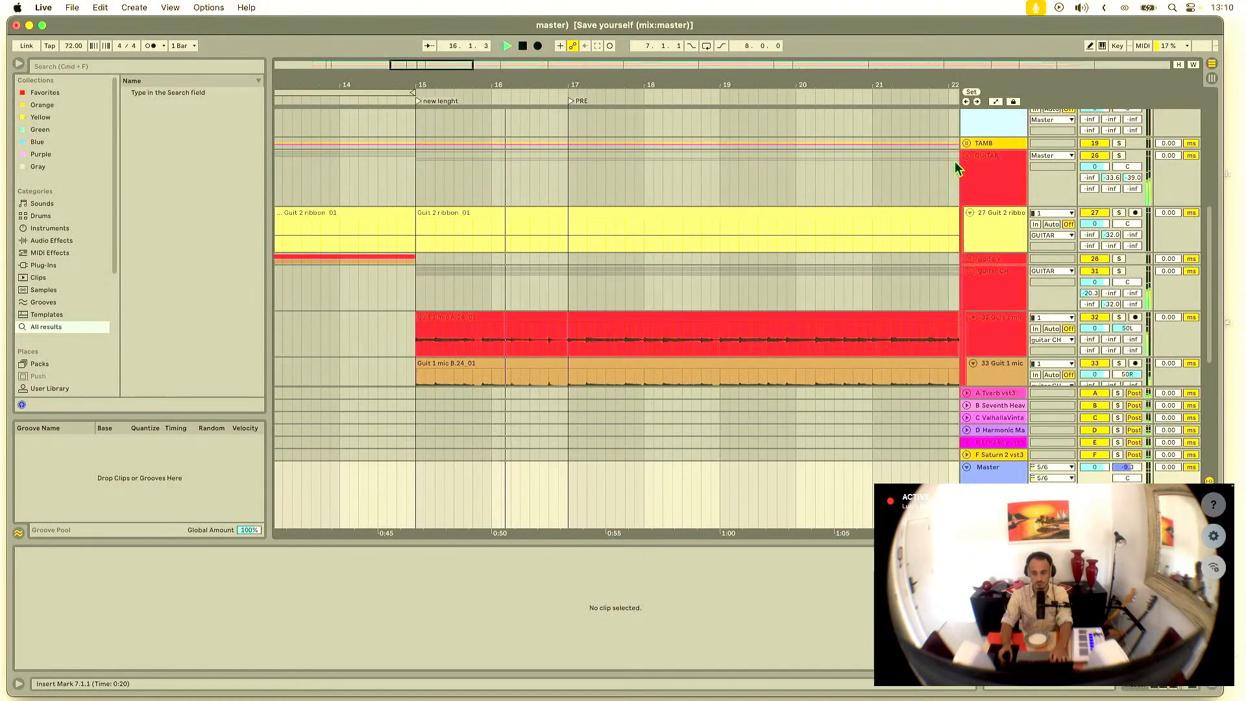
scroll(956, 169, up, 1)
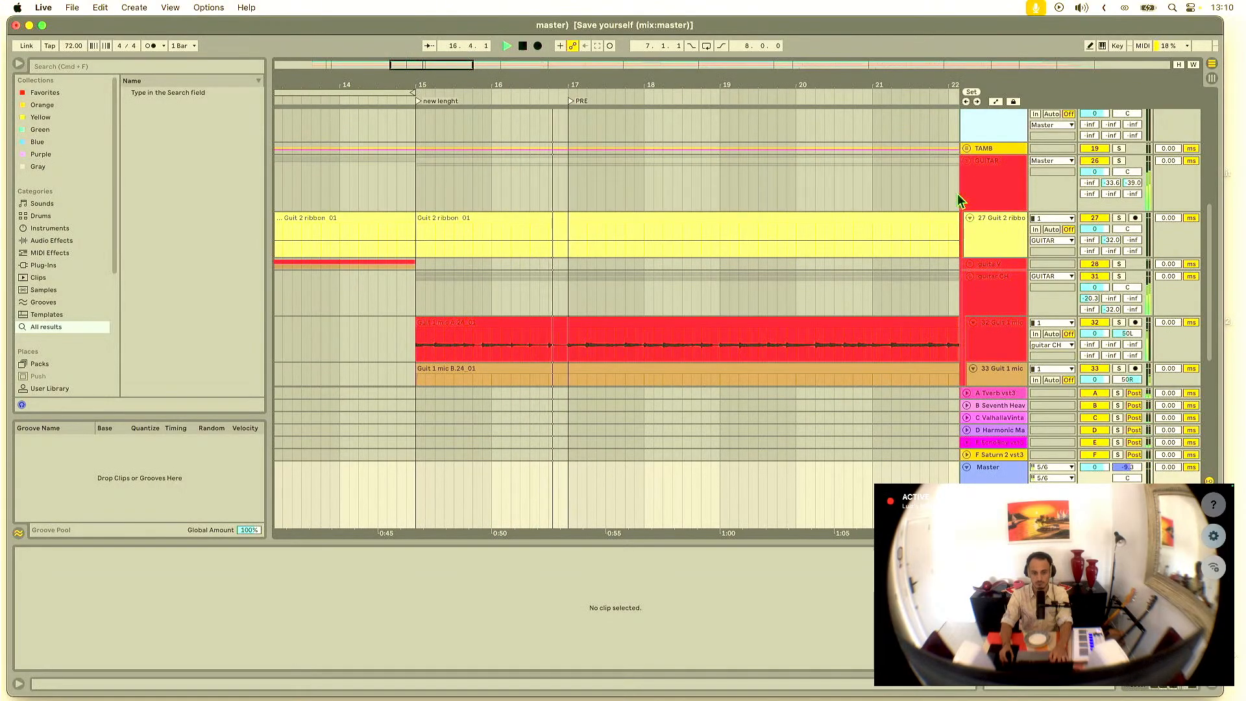
Step: Examine the guitar CH clips between the new lenght and LINK markers and compare the guitar channel levels in the mixer
scroll(948, 195, down, 5)
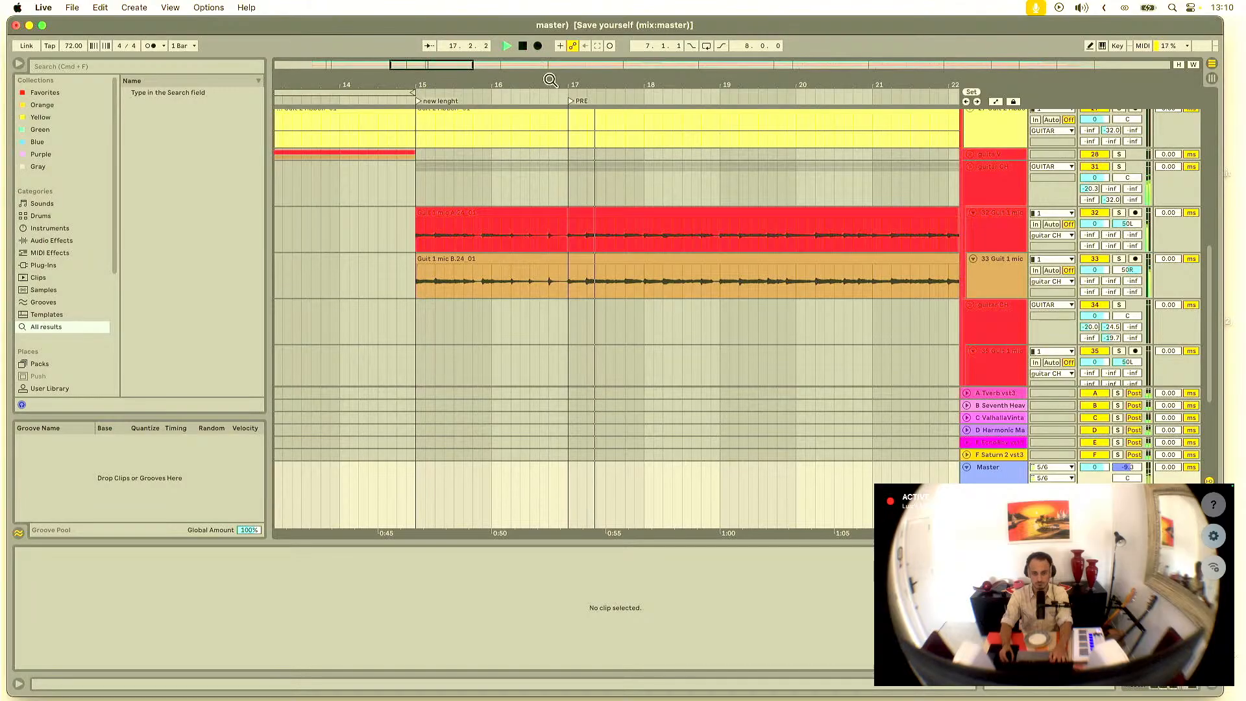
drag(550, 80, 451, 95)
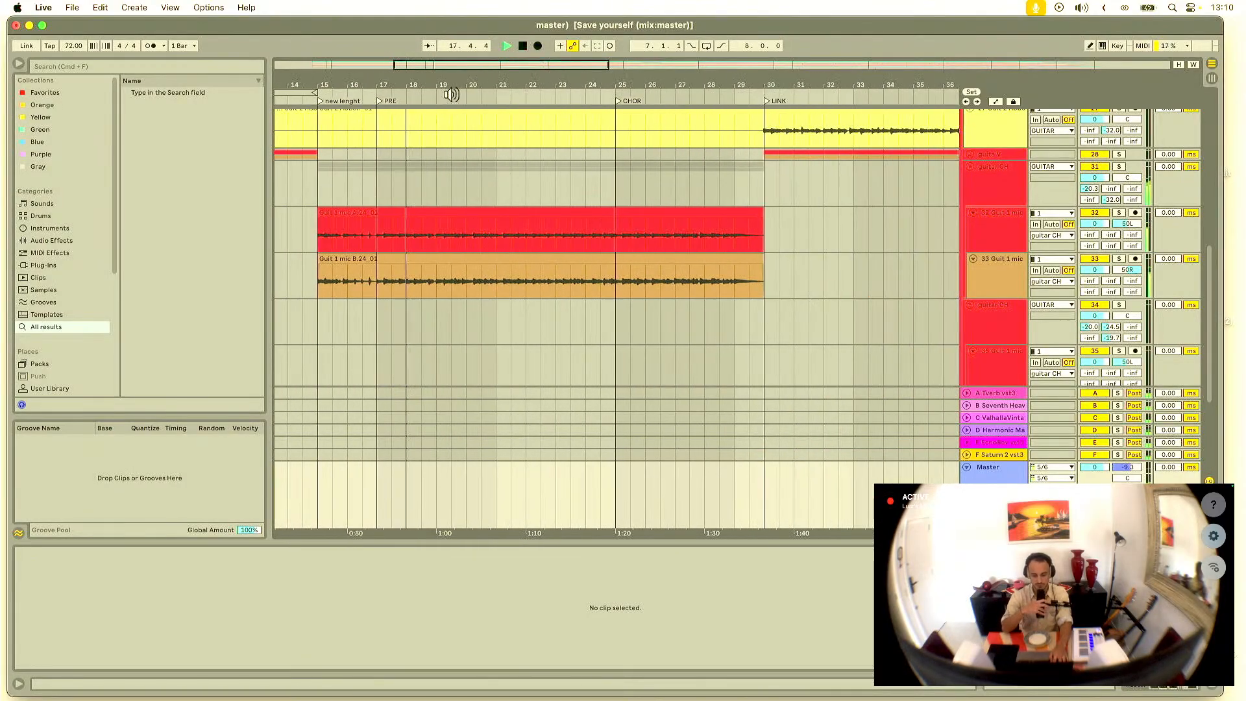
key(Tab)
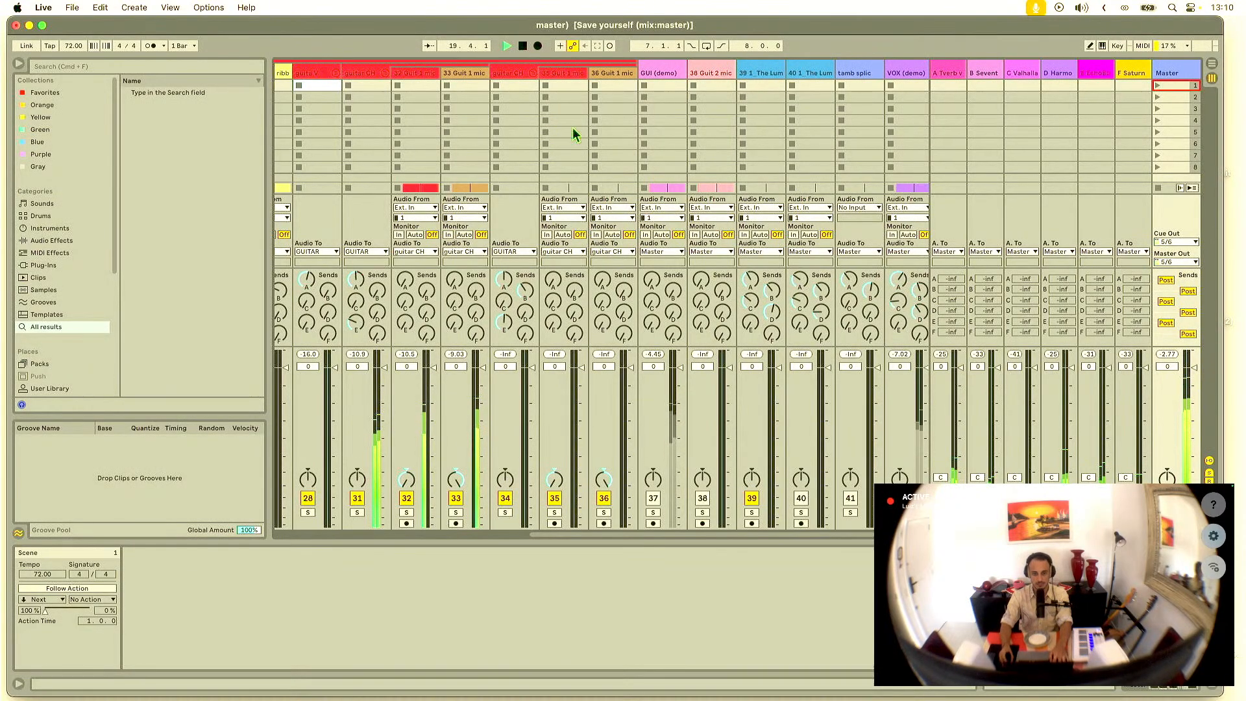
key(Tab)
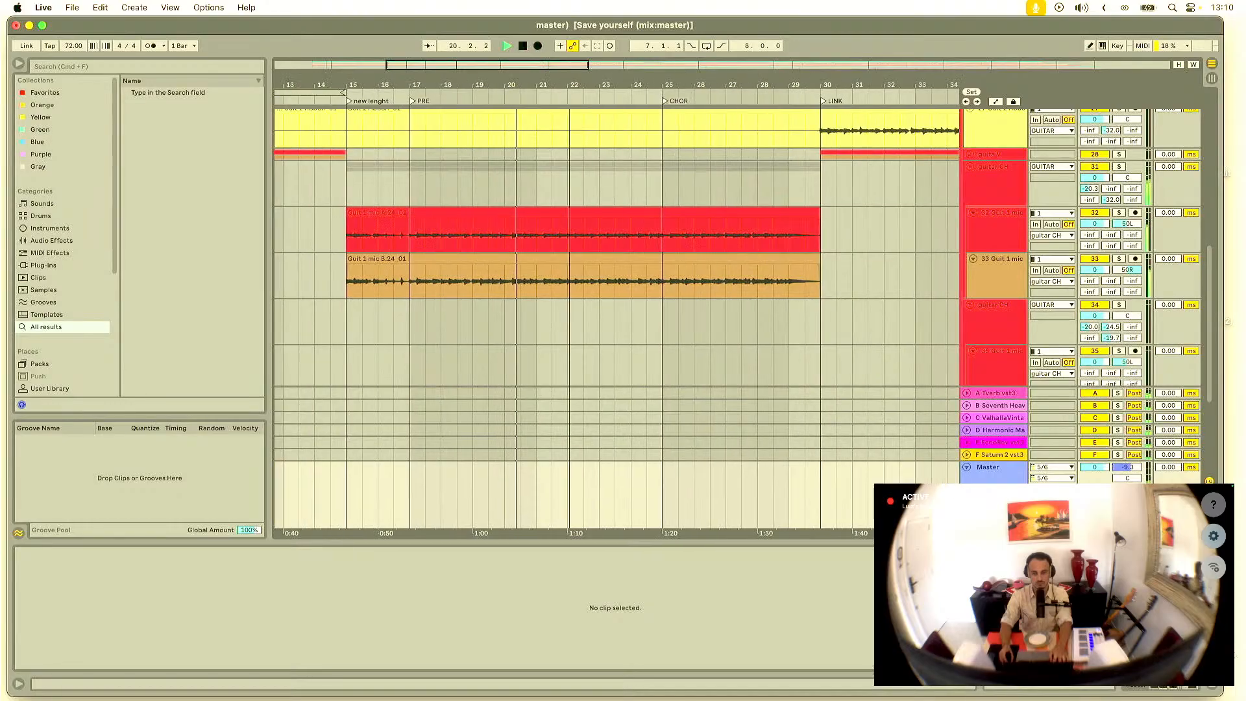
key(Tab)
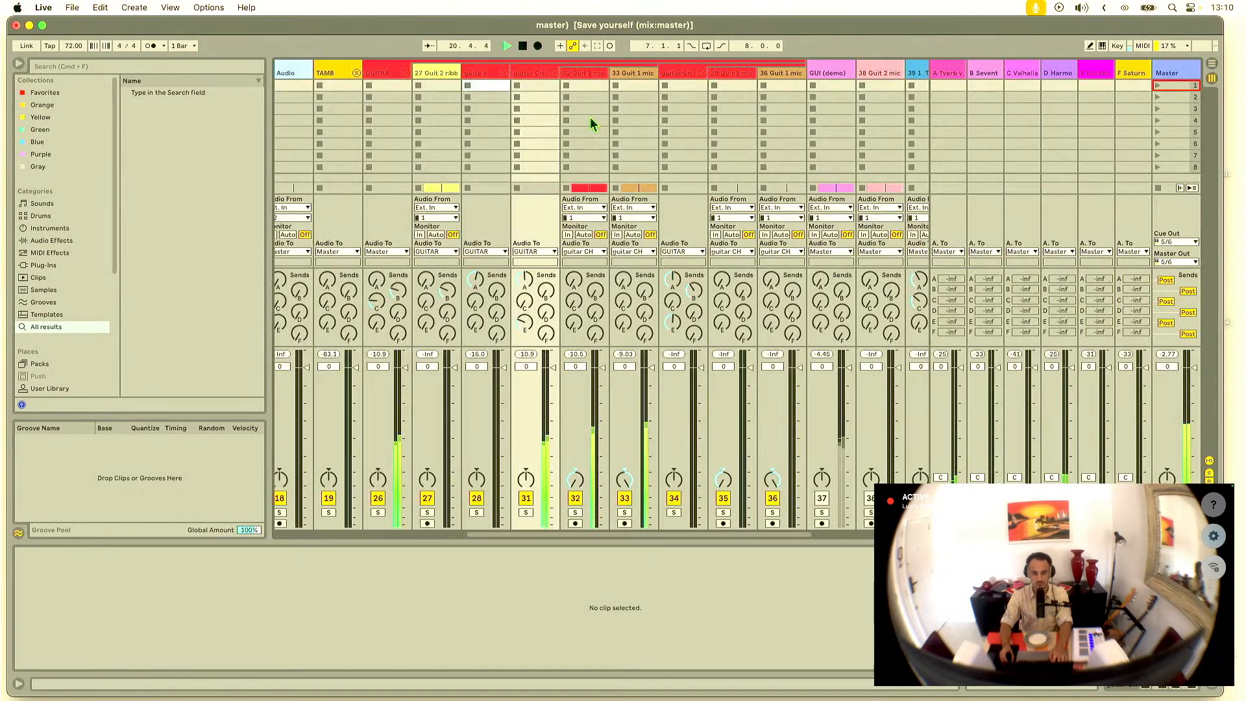
Step: Fold the GUITAR group, unfold the VOX group and bring up the vox lead track in the Arrangement View
click(405, 73)
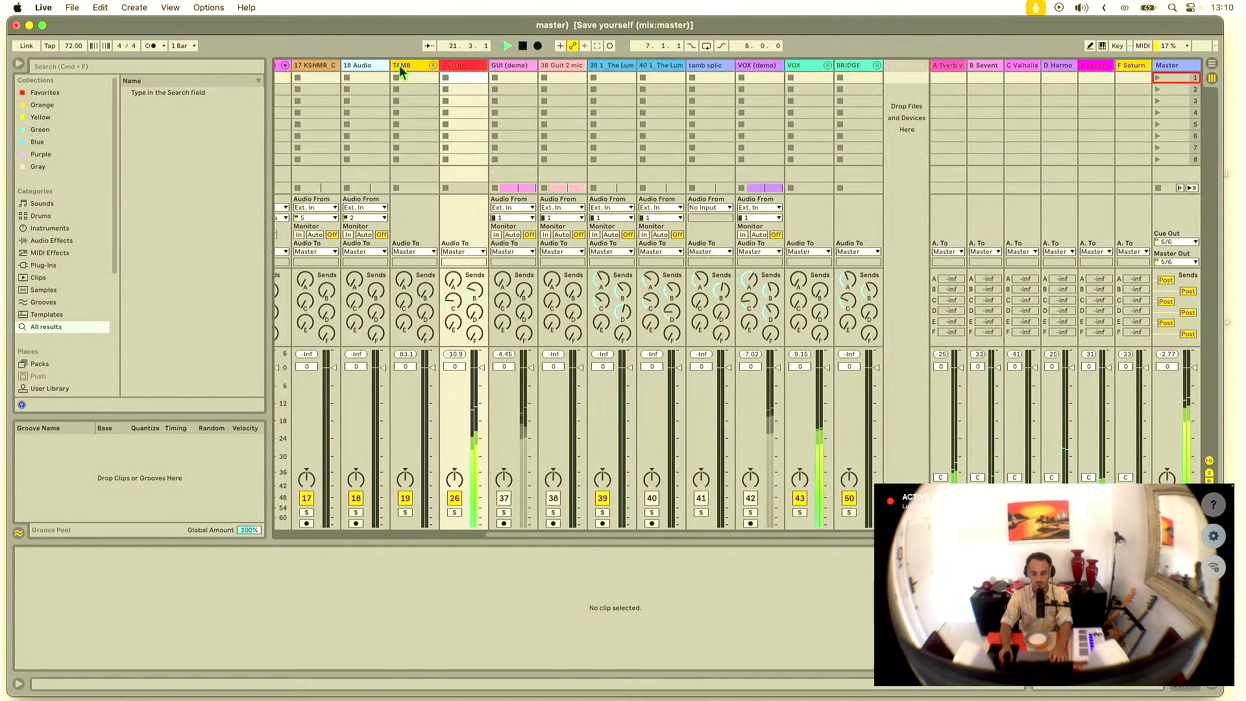
click(833, 64)
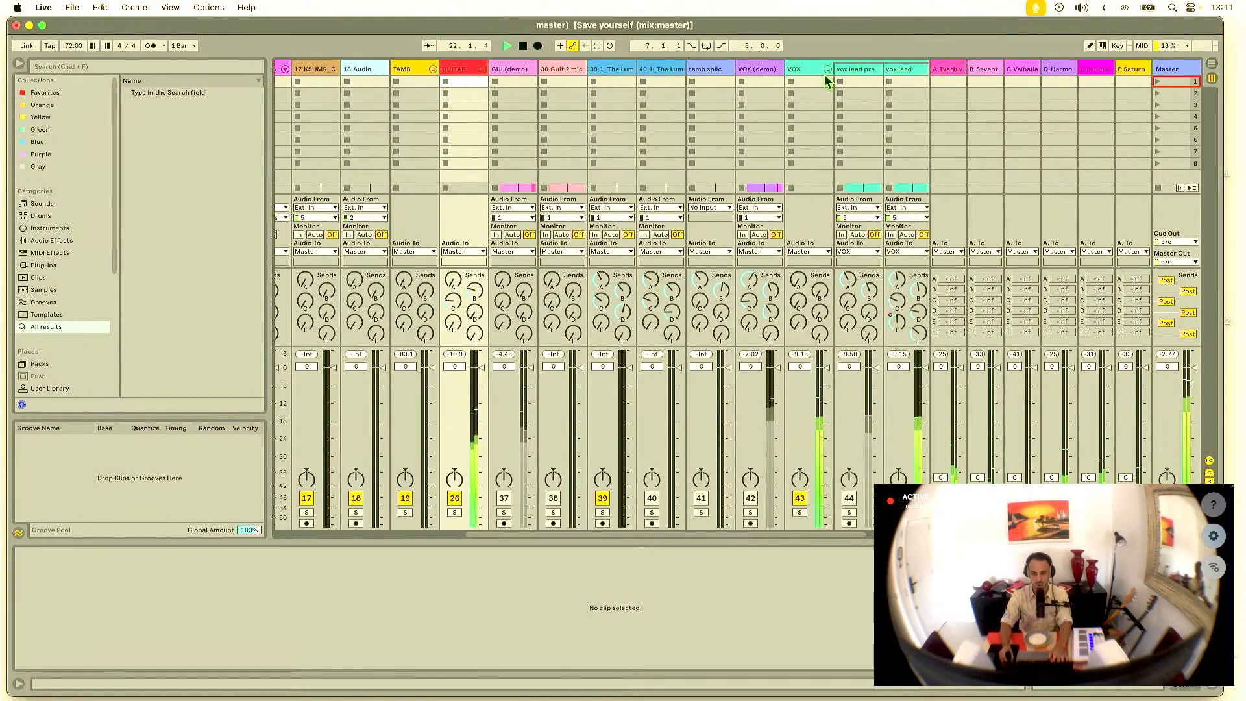
scroll(817, 85, right, 5)
click(755, 70)
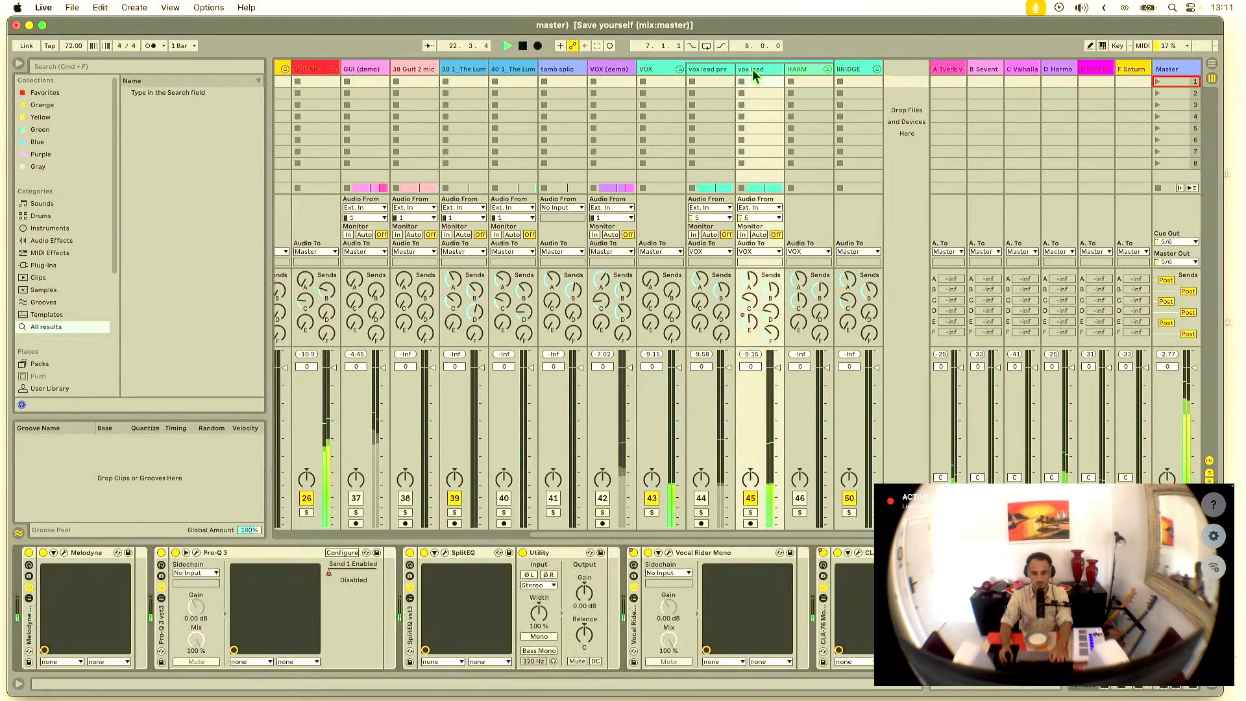
key(Tab)
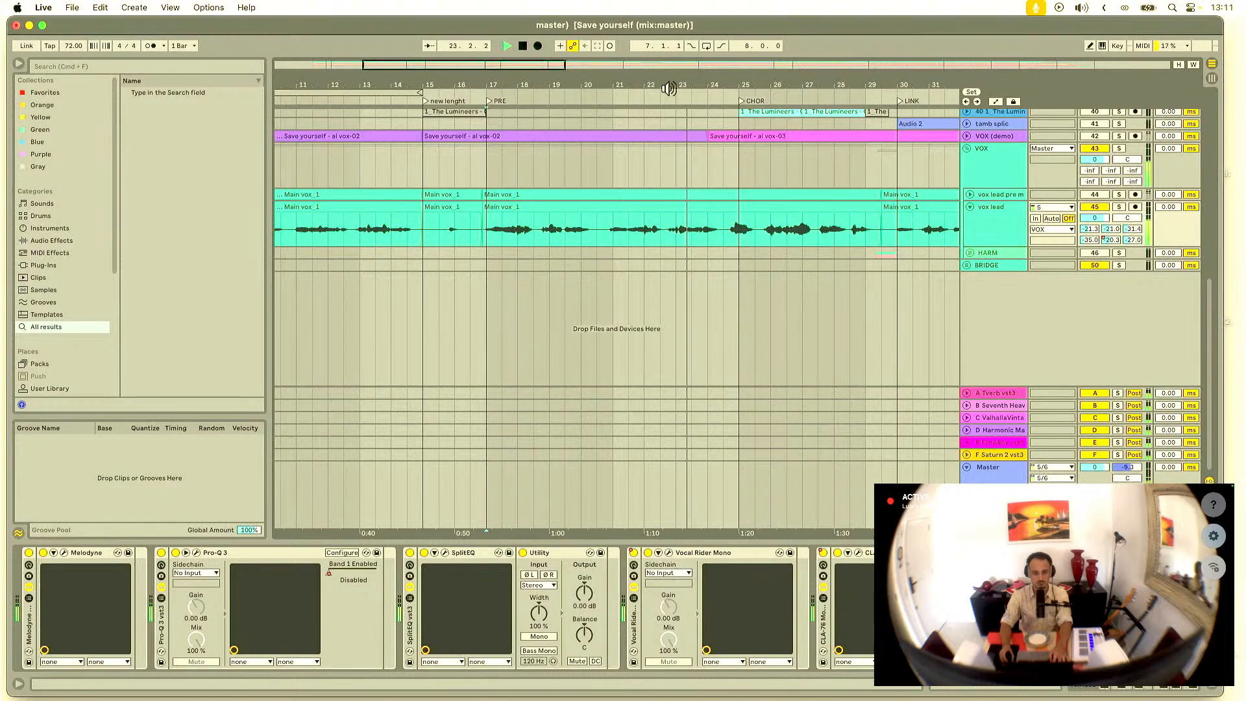
Step: Audition the vox lead take from around bar 9 and from the PRE marker at 17.1.1
drag(668, 86, 576, 83)
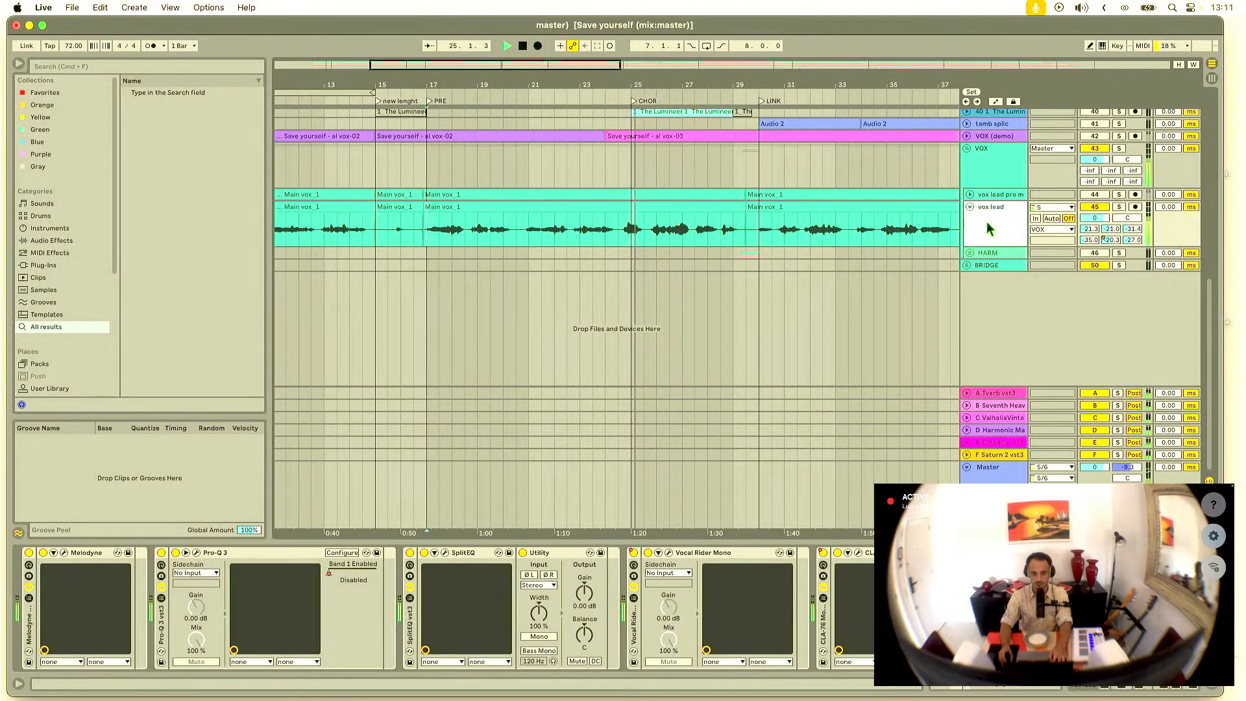
drag(681, 84, 678, 38)
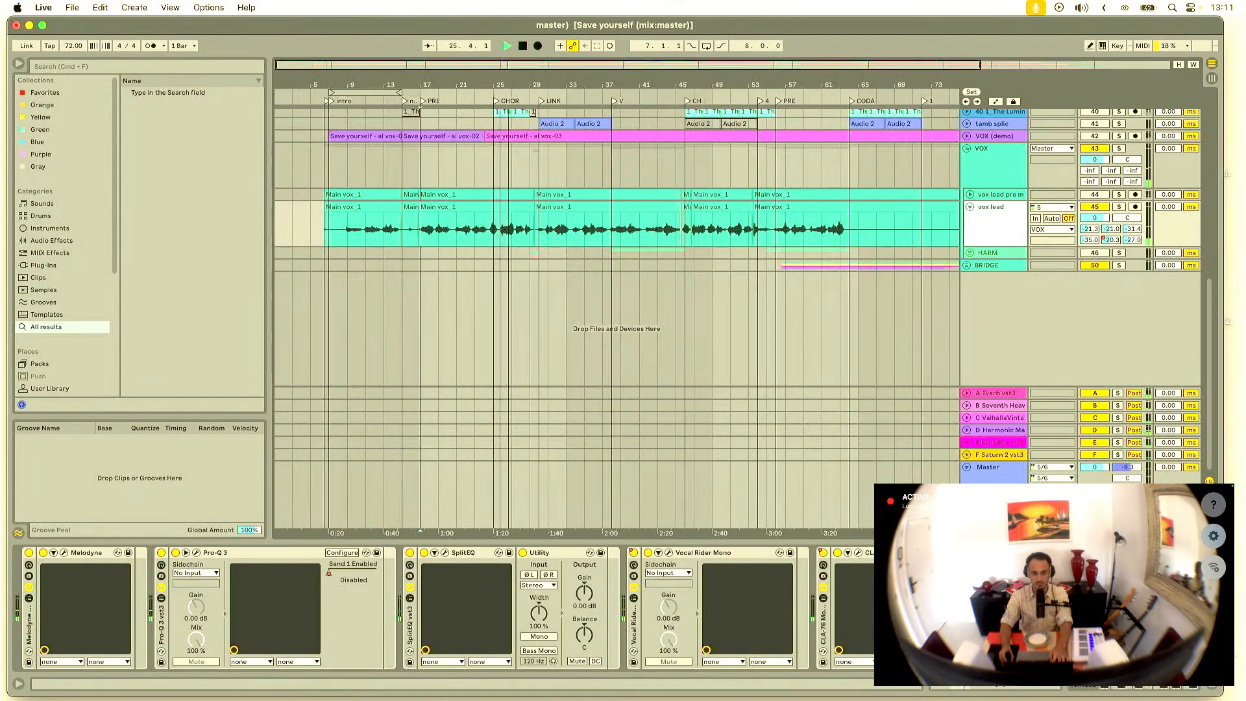
click(491, 101)
drag(502, 85, 504, 84)
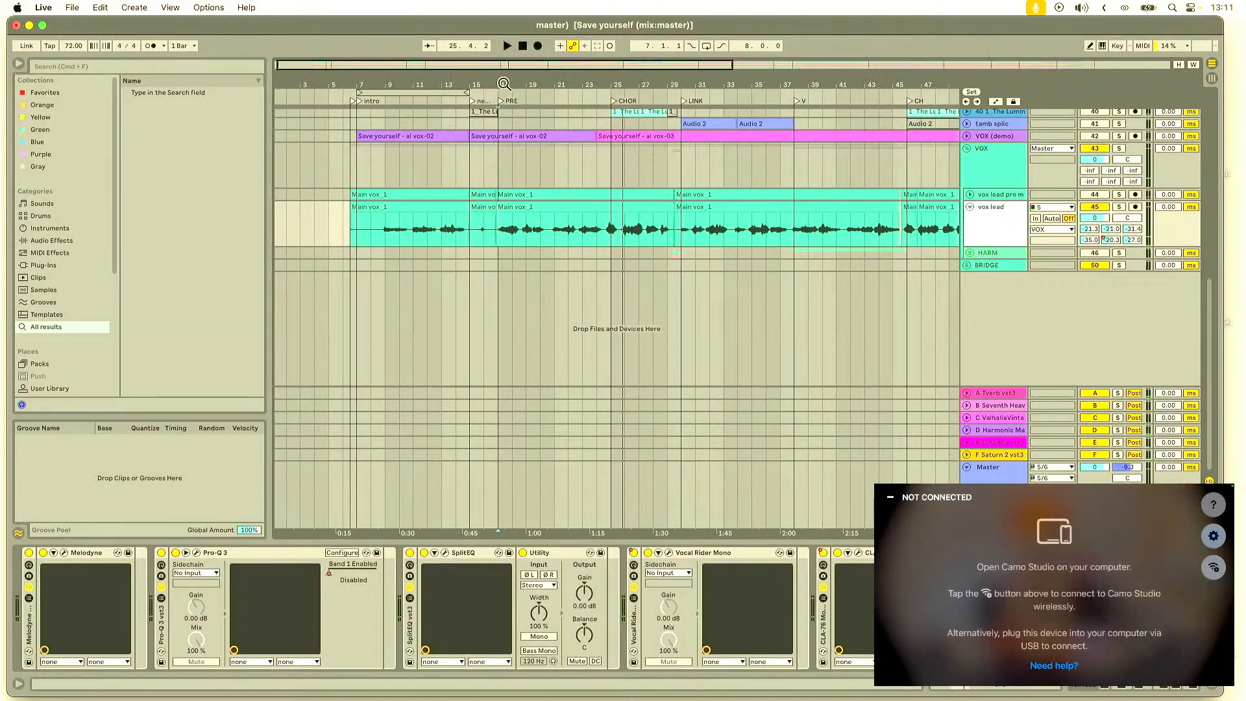
click(390, 228)
key(space)
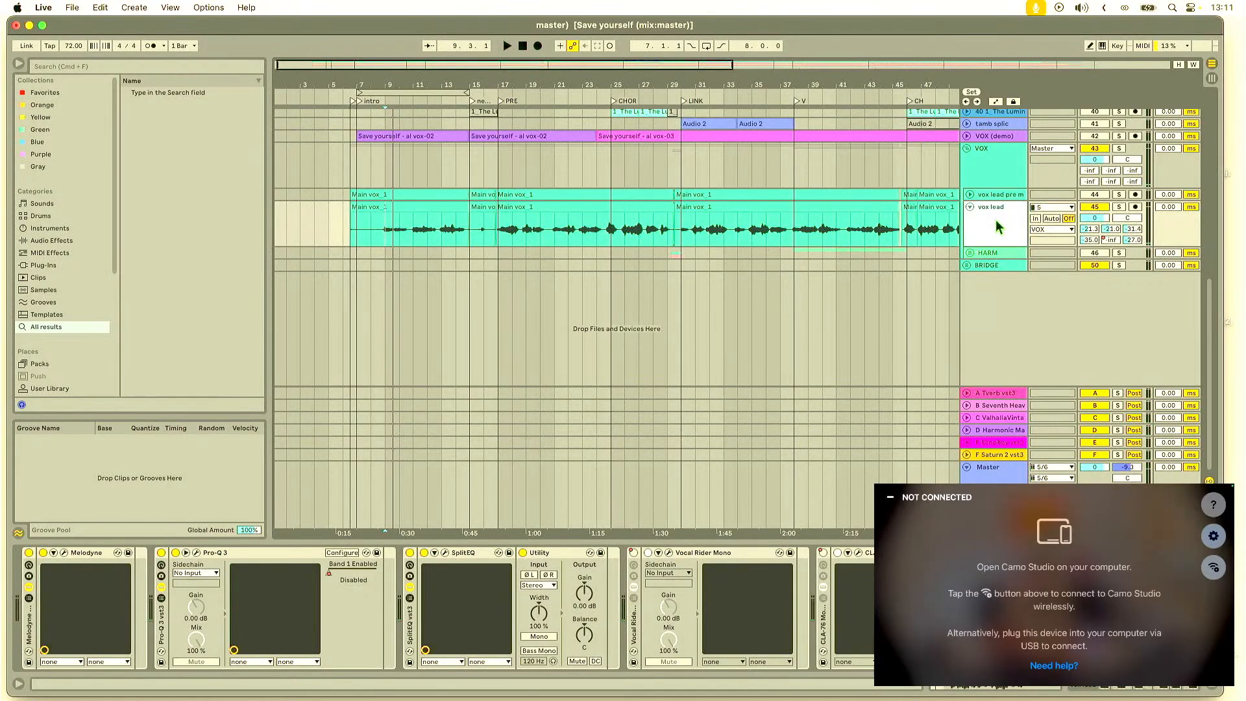
click(497, 228)
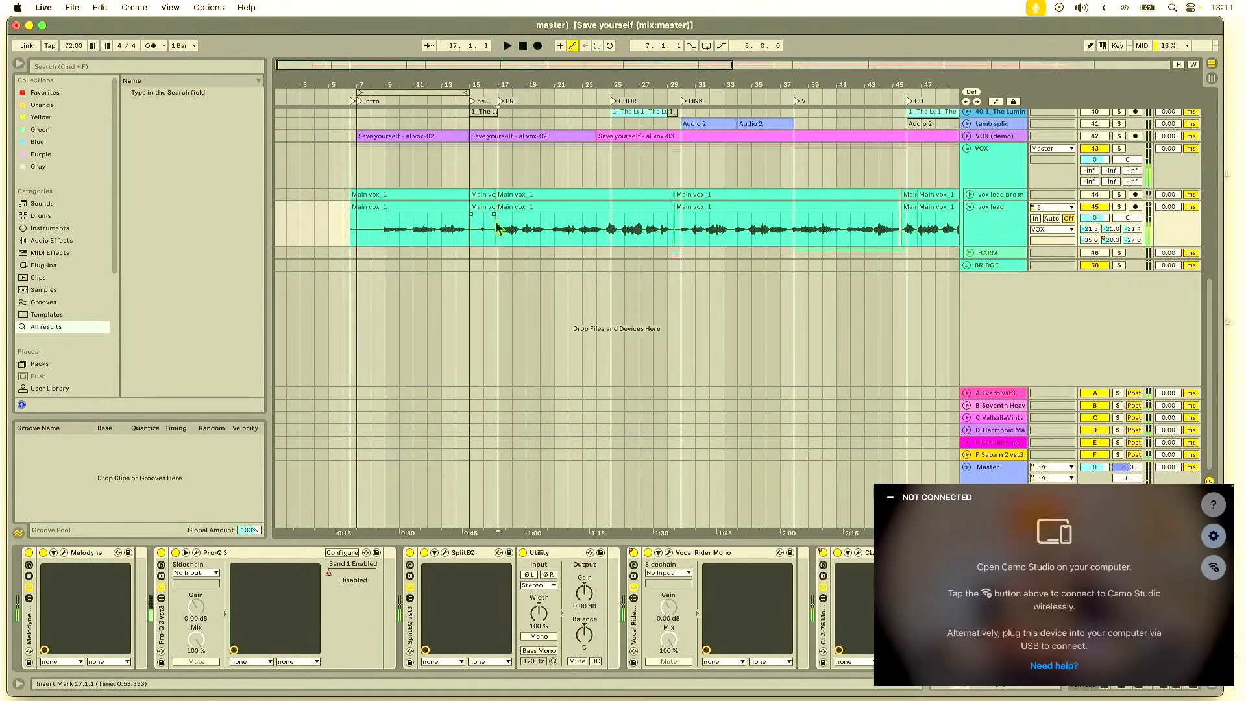
Step: Copy the four-bar tamb clip on track 14 at LINK and paste it at the CHOR marker, 25.1.1
mouse_move(604, 78)
mouse_down()
mouse_move(542, 79)
mouse_move(586, 80)
mouse_up()
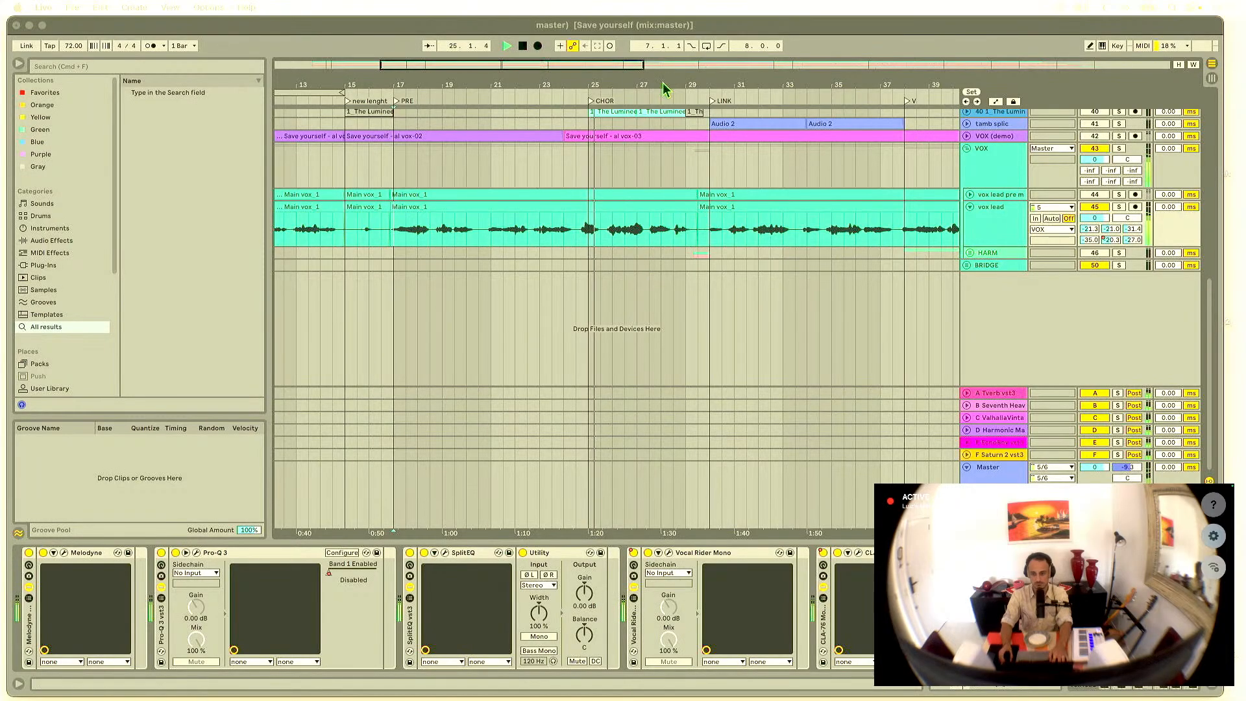
scroll(688, 172, right, 3)
scroll(713, 189, up, 3)
scroll(714, 189, up, 15)
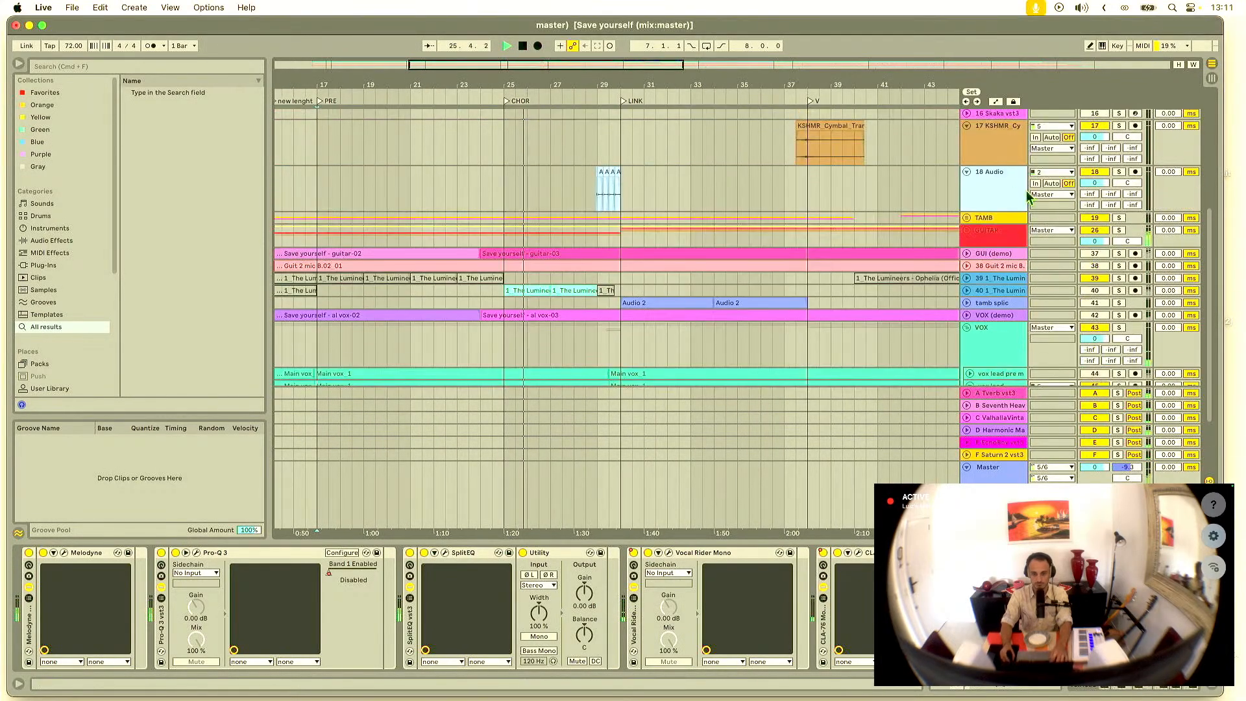
click(629, 276)
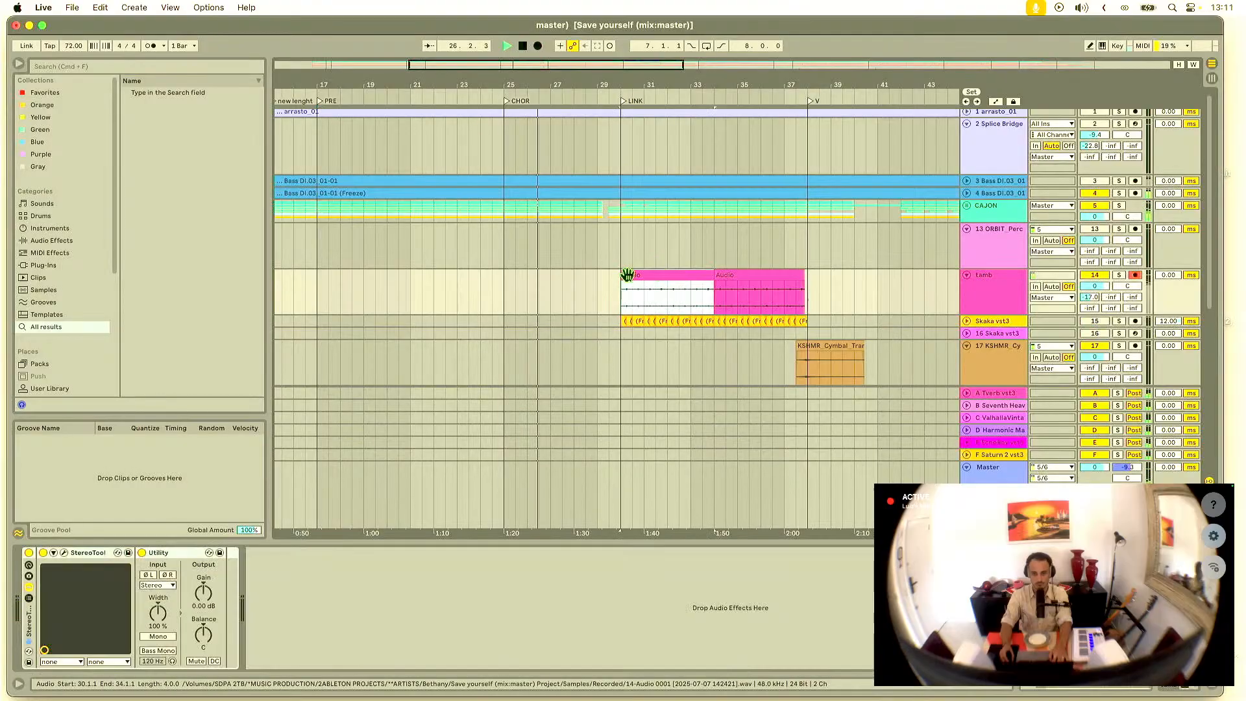
key(super+c)
click(499, 302)
key(super+v)
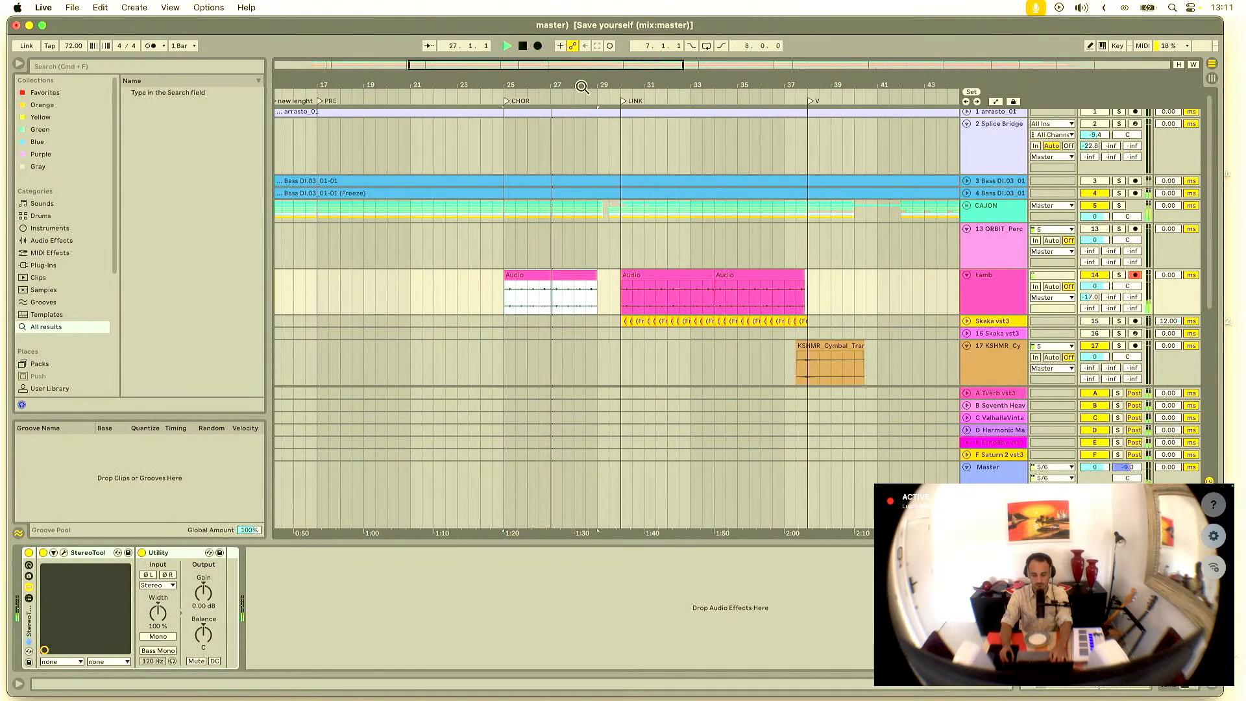
Step: Audition the pasted tamb clip through the end of the chorus up to LINK and stop playback
mouse_move(591, 85)
mouse_down()
mouse_move(647, 100)
mouse_move(575, 84)
mouse_up()
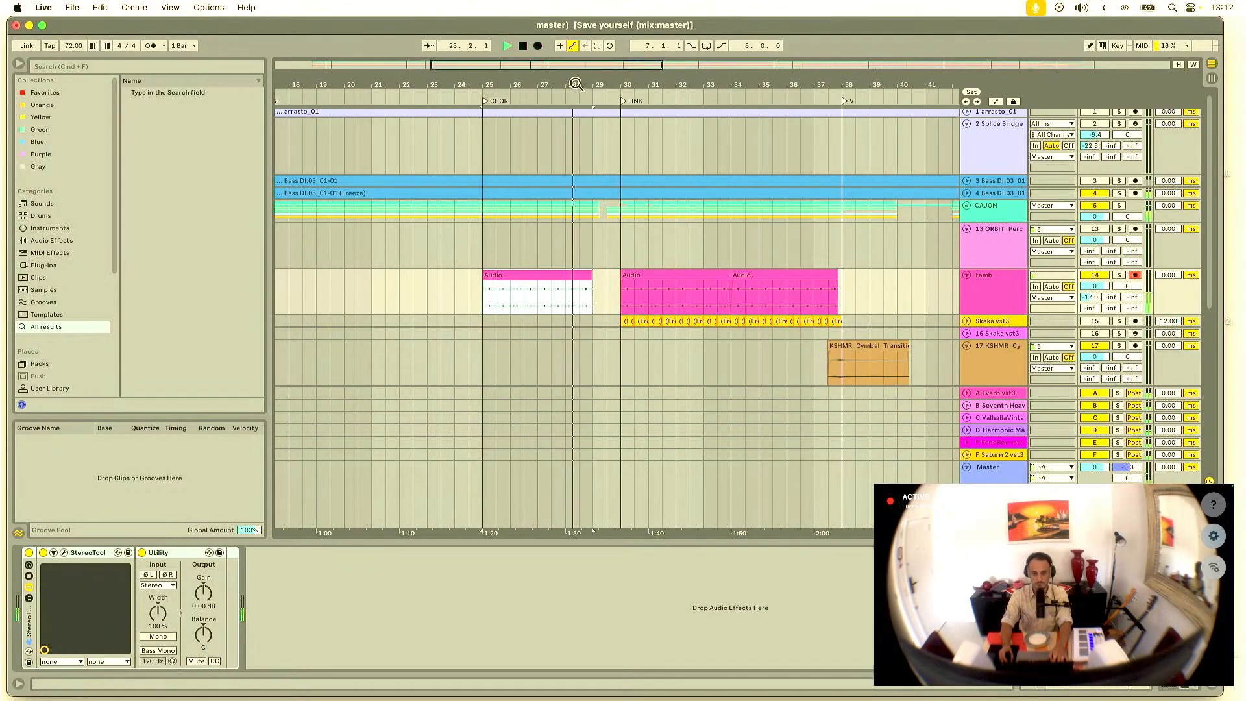
drag(575, 84, 573, 109)
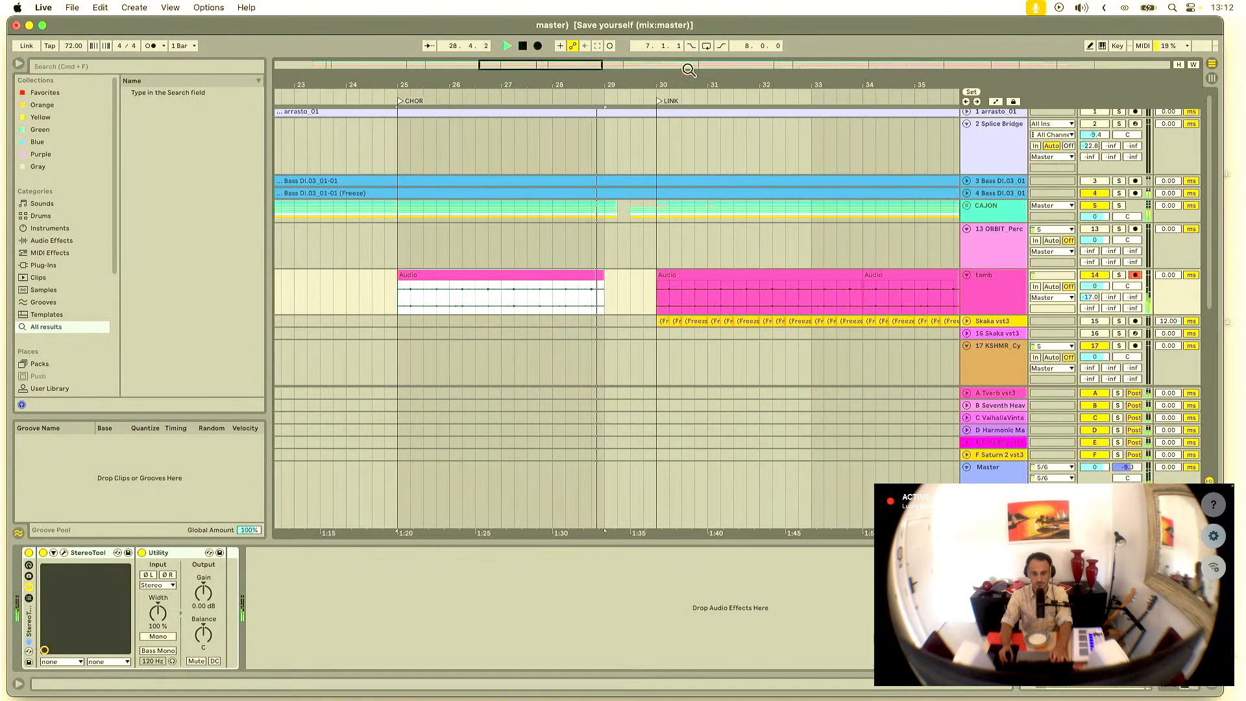
drag(678, 85, 623, 42)
key(space)
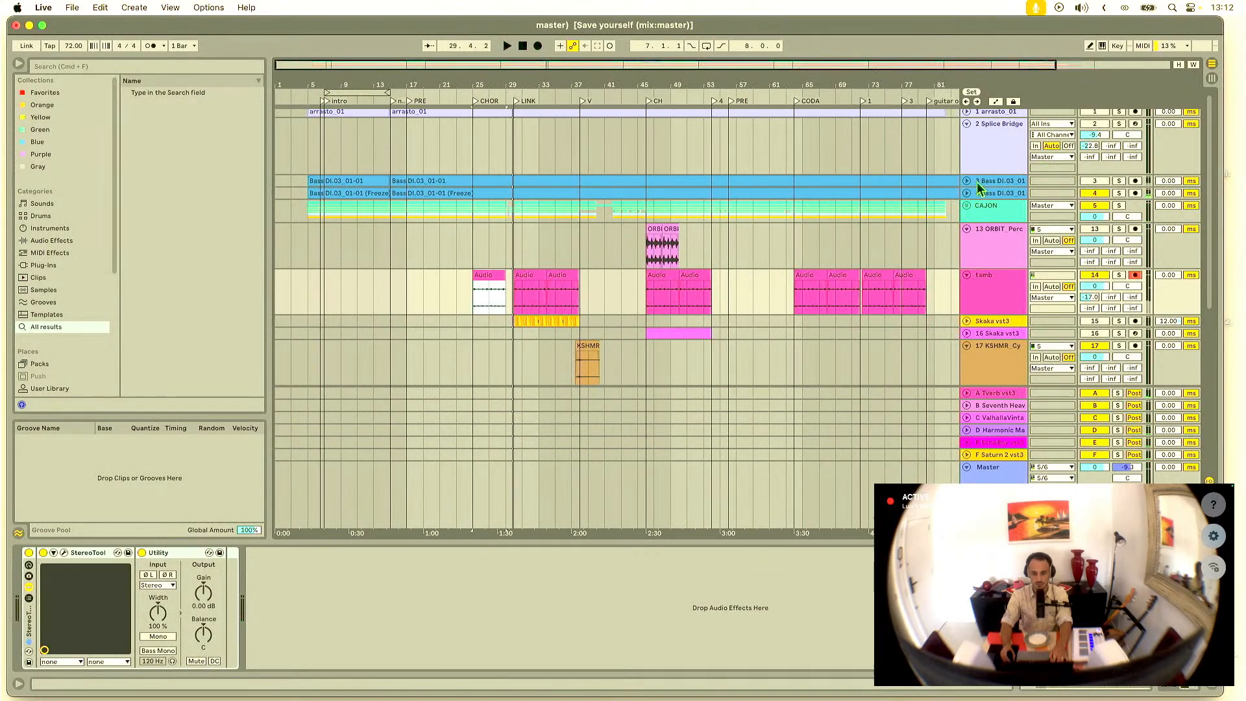
Step: Start playback from 19.1.1, solo the GUITAR group and unfold its tracks
scroll(967, 208, down, 10)
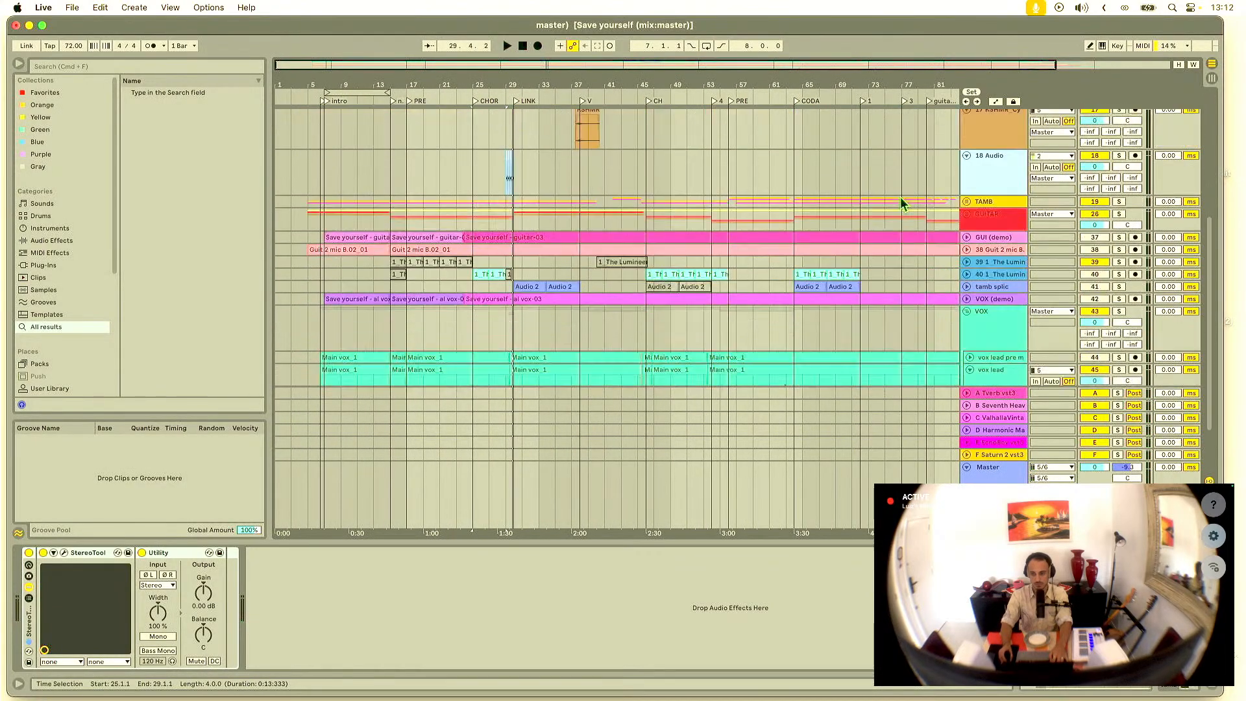
click(424, 184)
key(space)
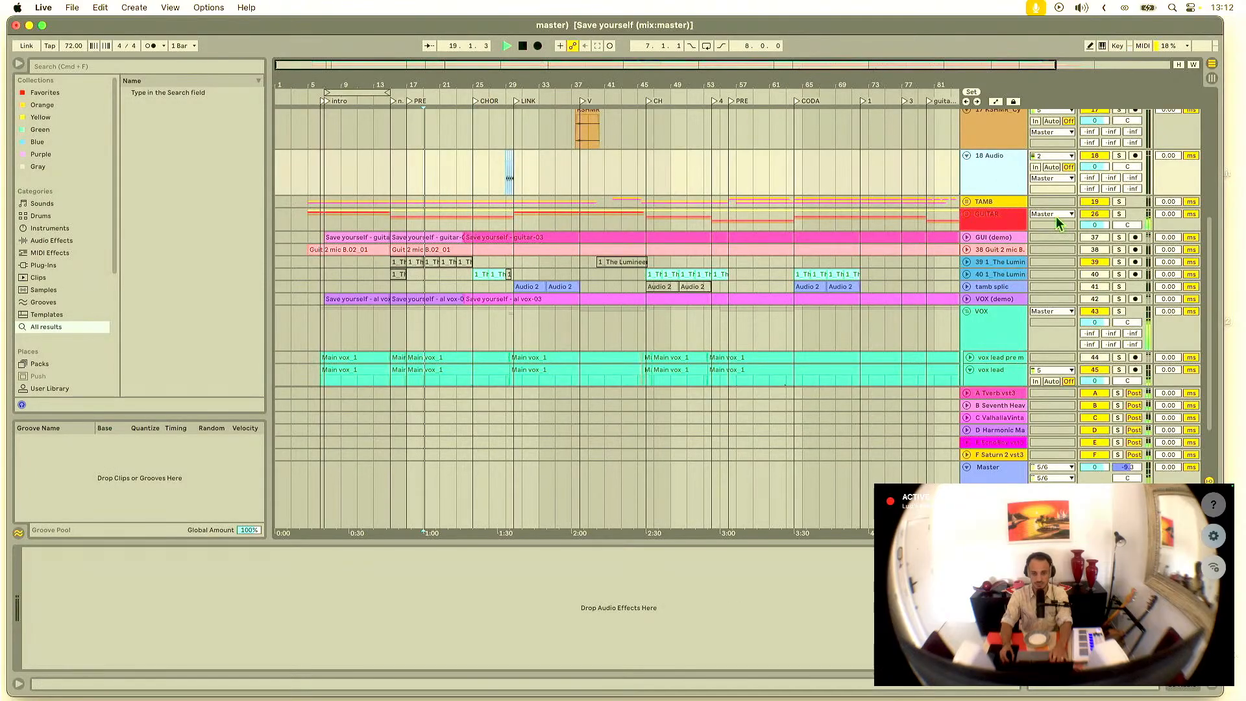
click(1118, 214)
click(966, 214)
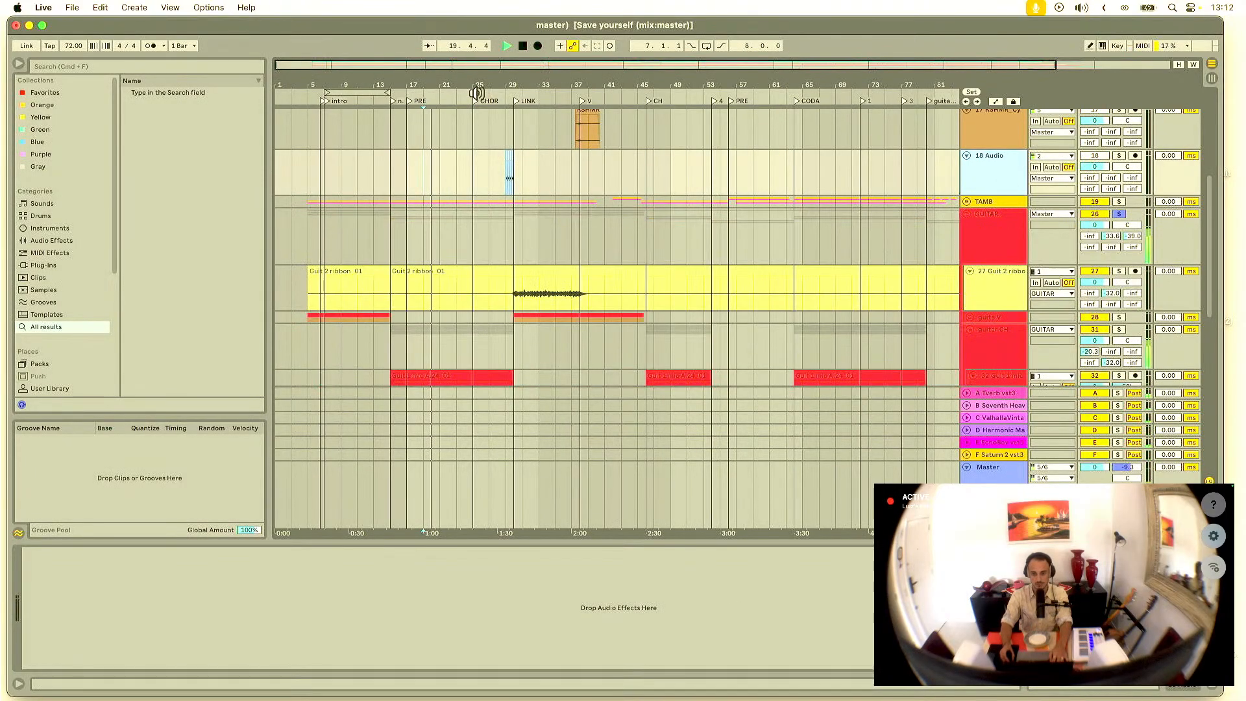
Step: Play the soloed guitars from 14.1.1 across the new lenght marker and unfold the guitar V group on track 28
drag(474, 84, 722, 162)
scroll(736, 183, down, 5)
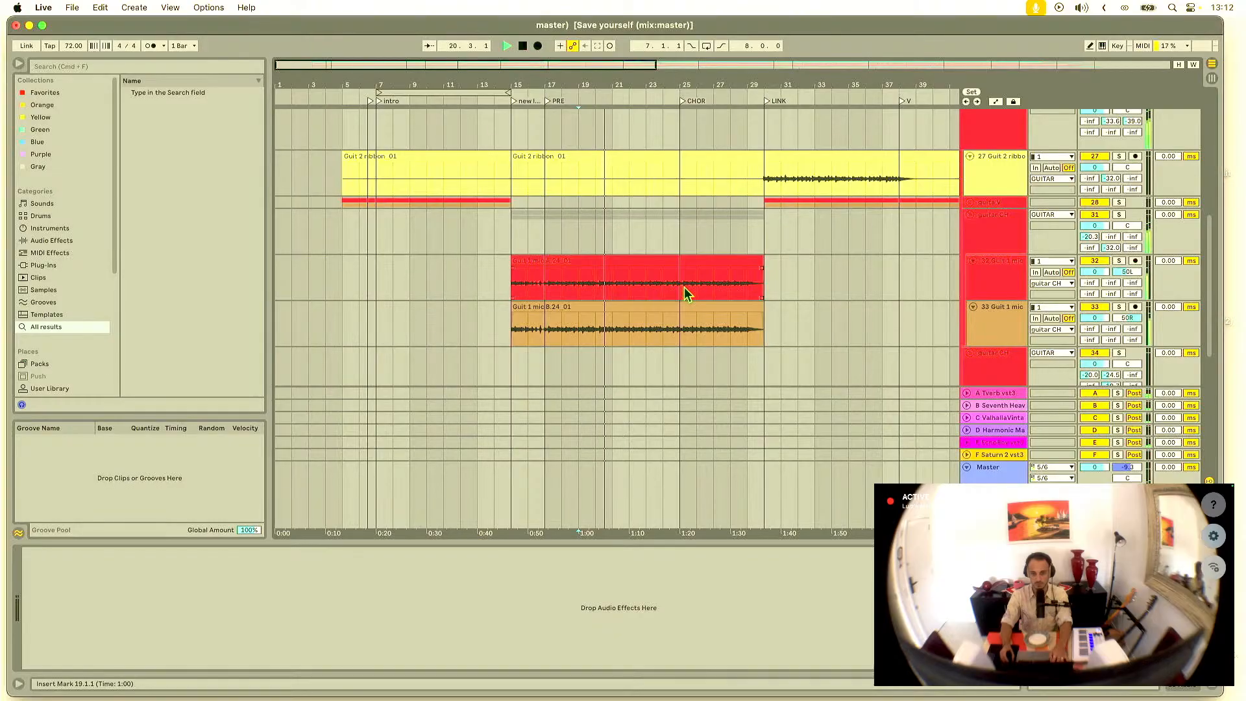
click(493, 185)
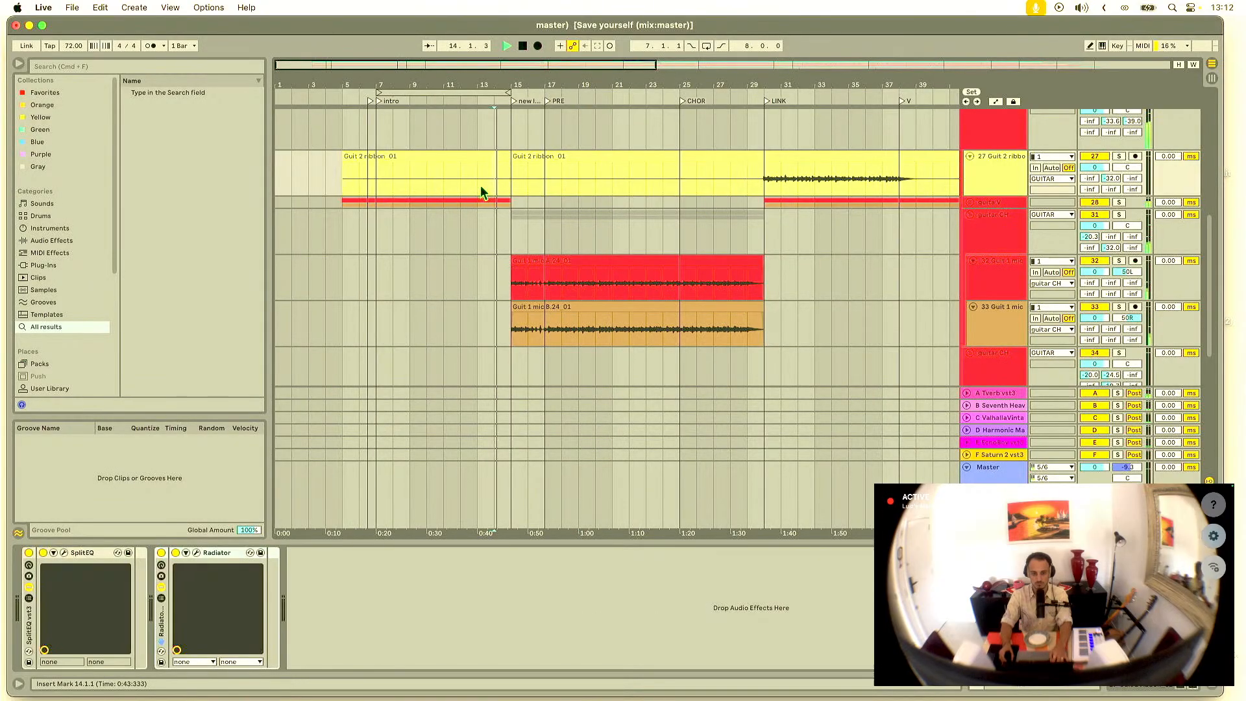
click(969, 202)
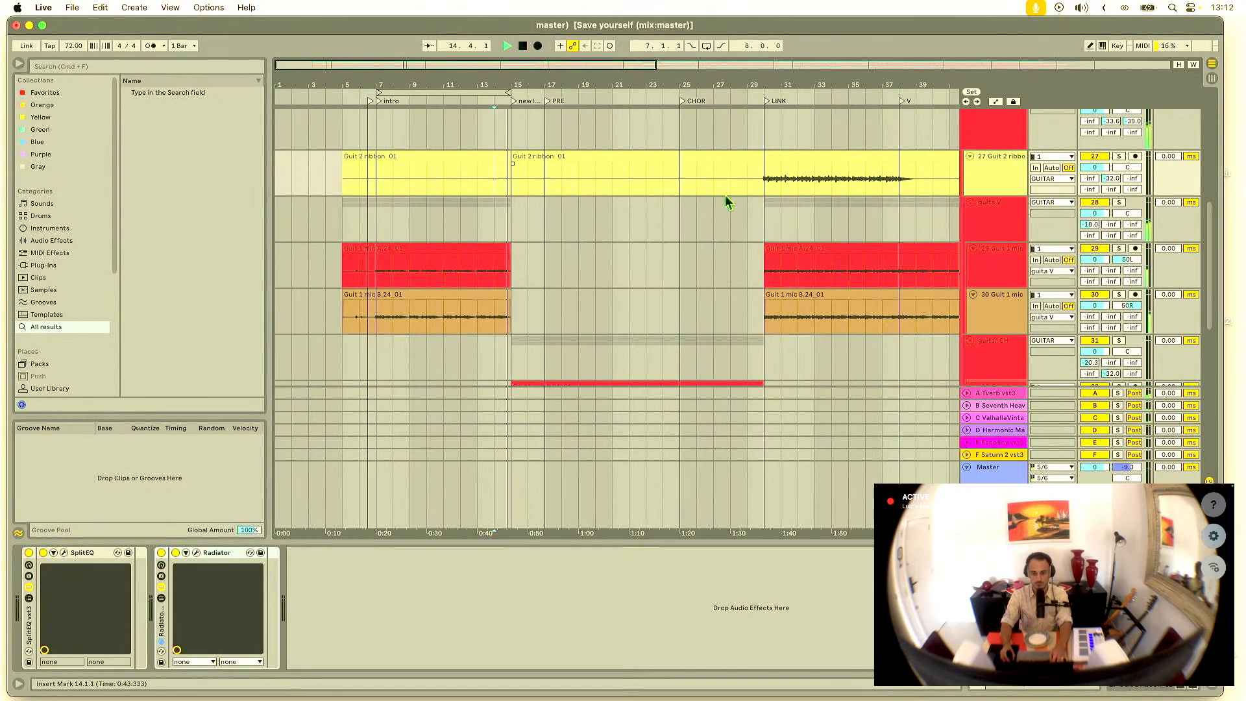
Step: Audition the soloed guitars from 28.1.1 and before PRE, selecting 16.2.1 to 17.1.1 on guitar mic tracks 32 and 33
scroll(733, 214, down, 3)
click(727, 245)
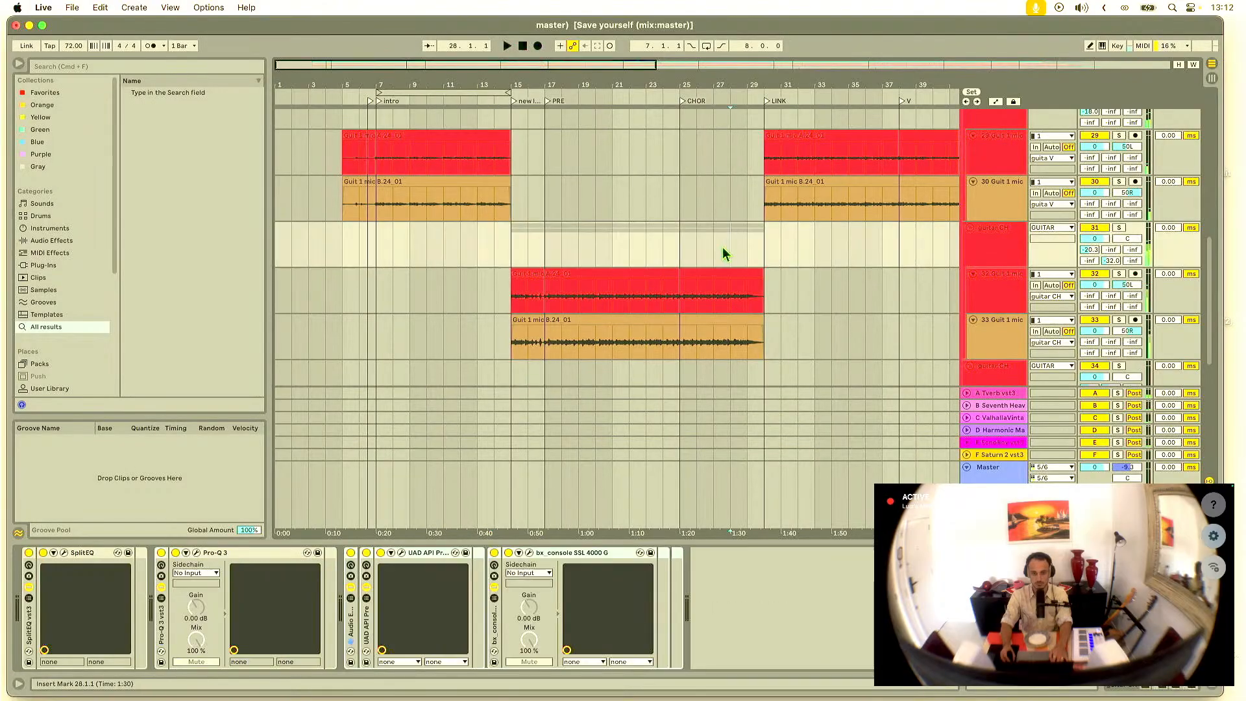
key(space)
click(529, 240)
key(space)
drag(543, 86, 648, 342)
key(space)
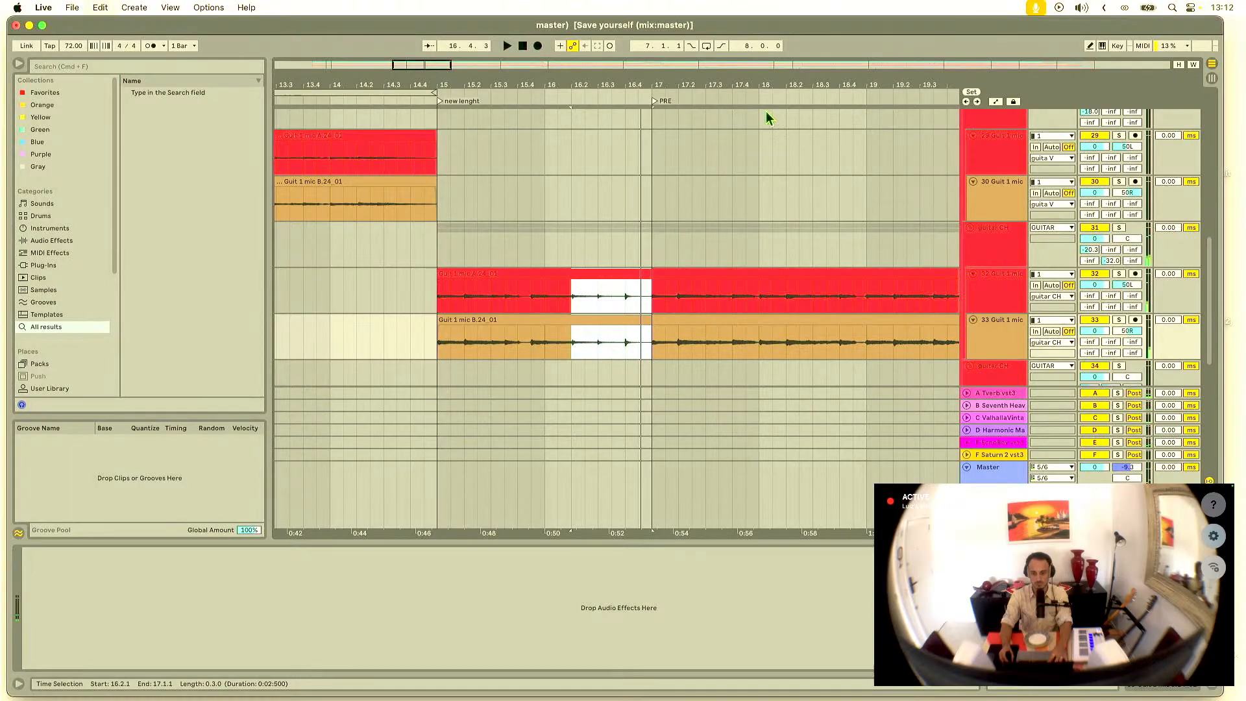
Step: Audition the soloed guitars from 45.1.1 into the CH section and turn off the GUITAR group's solo
drag(762, 86, 695, 7)
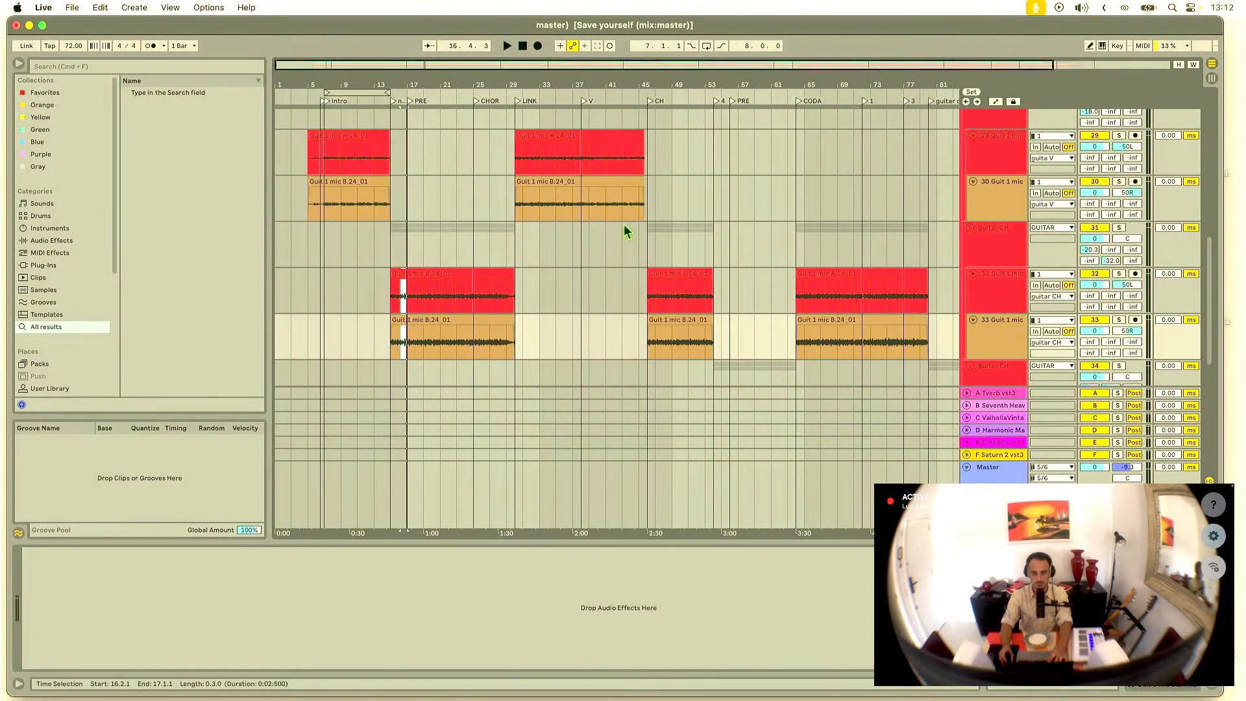
click(606, 245)
key(space)
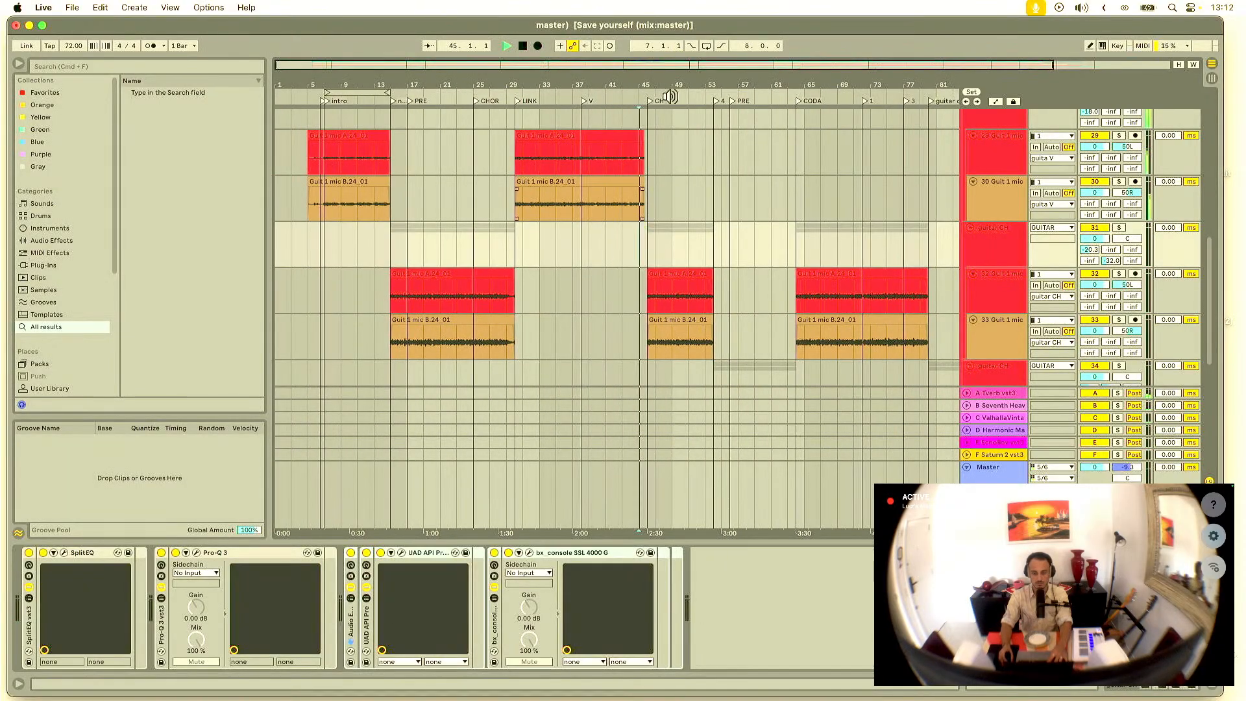
drag(658, 90, 735, 183)
scroll(825, 222, up, 10)
click(1119, 280)
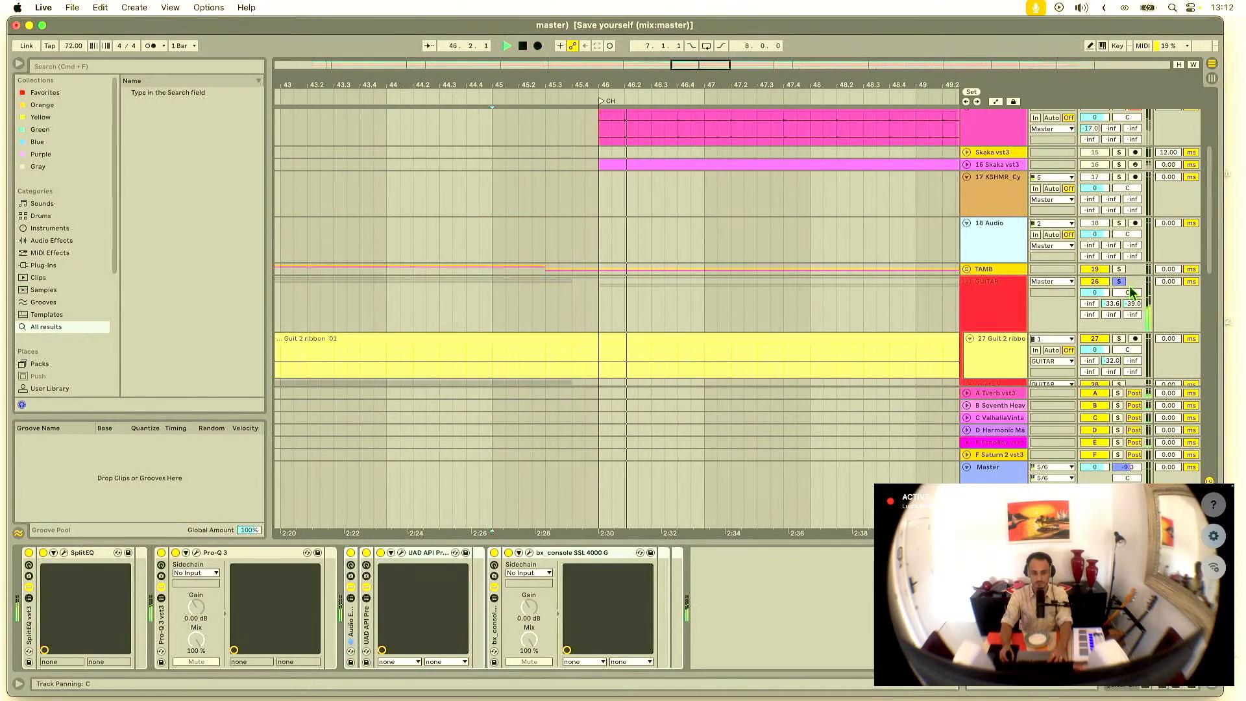
Step: Replay the full mix from 44.3.3 into CH and look over the percussion and guitar tracks back to LINK
click(453, 196)
key(space)
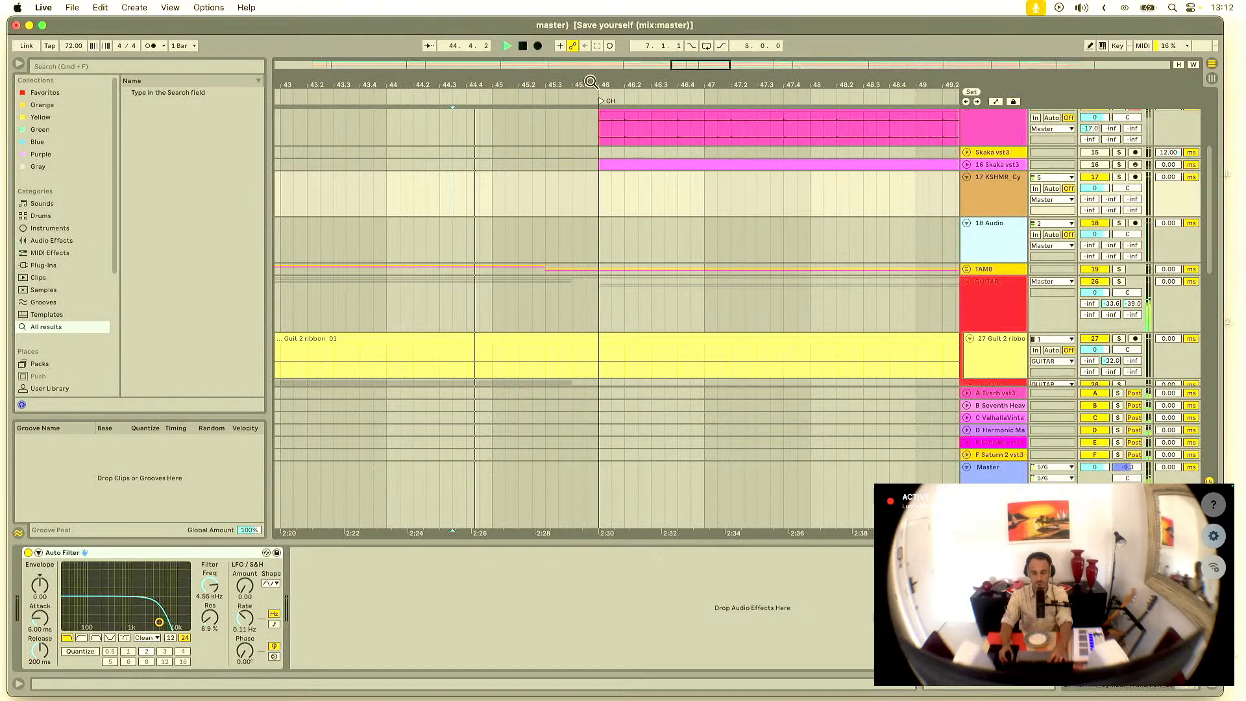
mouse_move(594, 84)
mouse_down()
mouse_move(717, 69)
mouse_move(706, 42)
mouse_up()
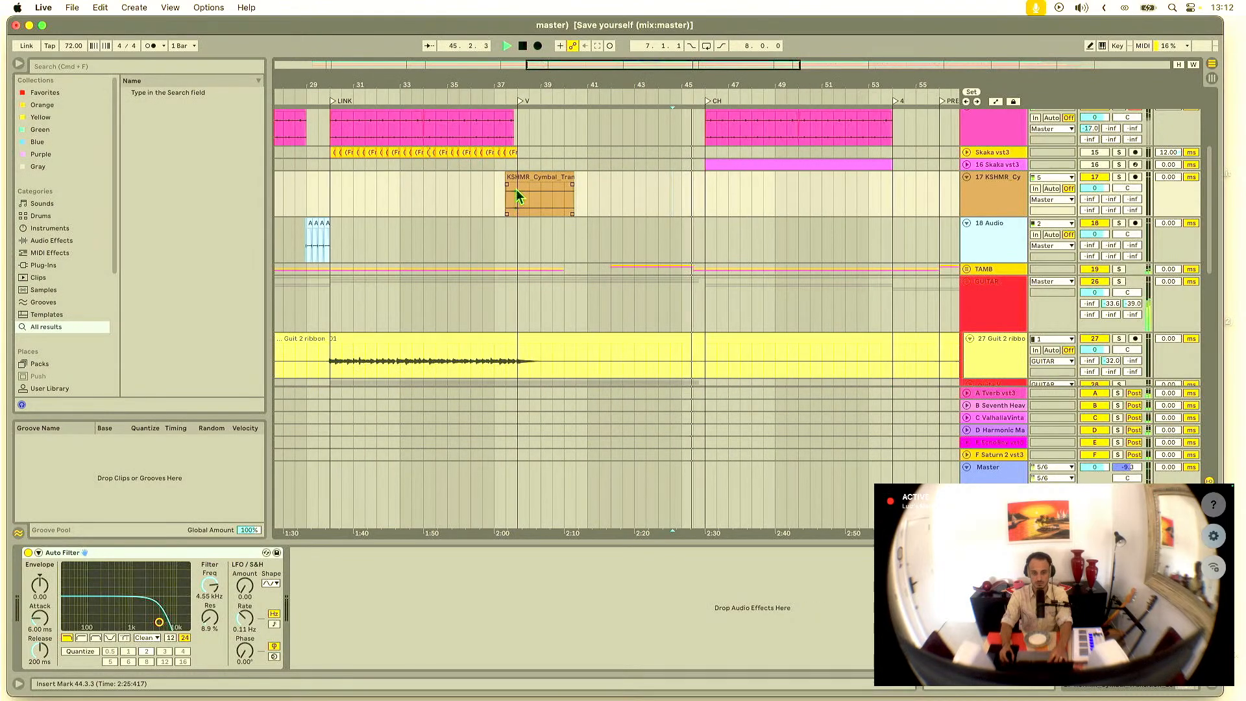
scroll(718, 176, down, 5)
scroll(721, 175, up, 4)
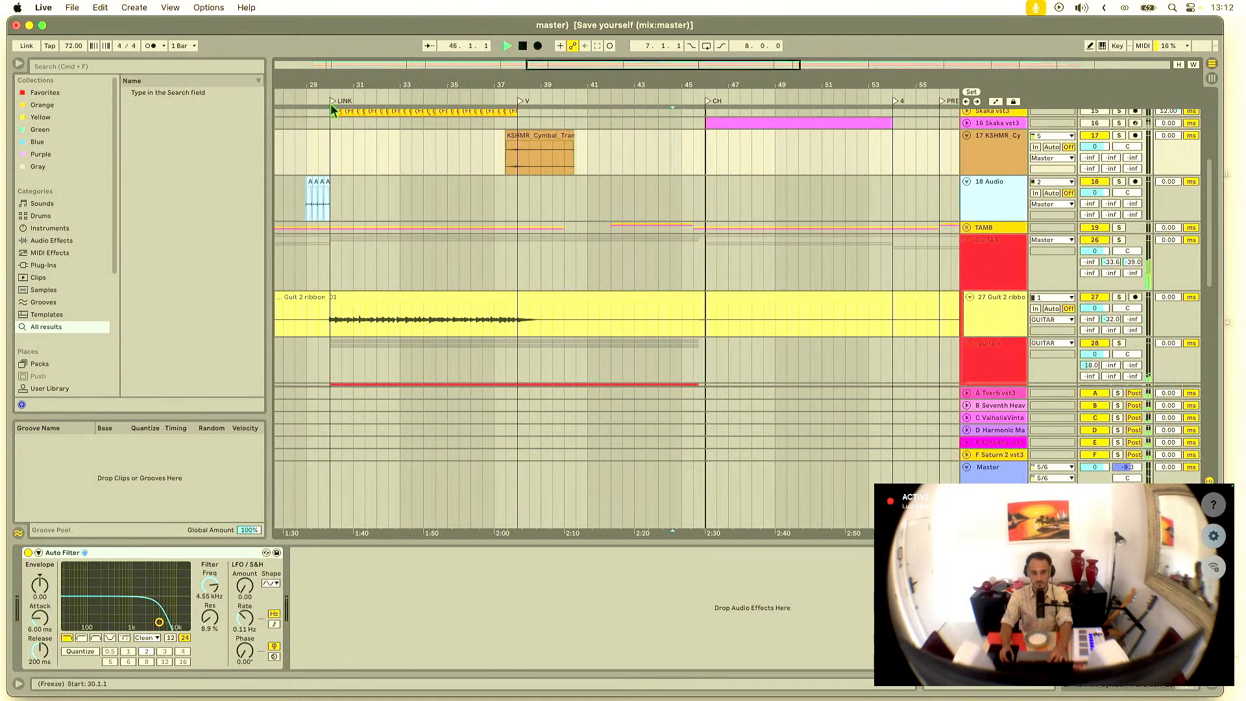
Step: Try pasting the copied guitar segment at 29.1.1 on guitar mic tracks 32 and 33, audition it and undo the paste
drag(309, 85, 538, 123)
click(498, 171)
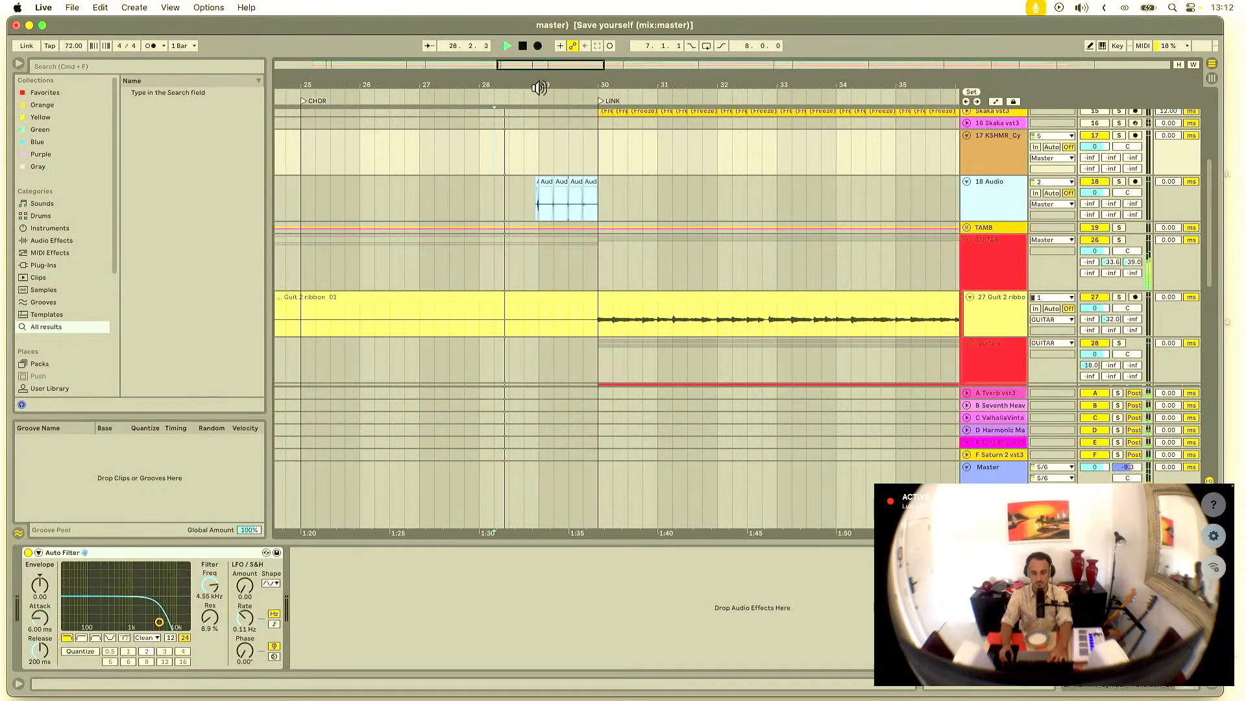
scroll(639, 164, down, 3)
scroll(642, 162, down, 5)
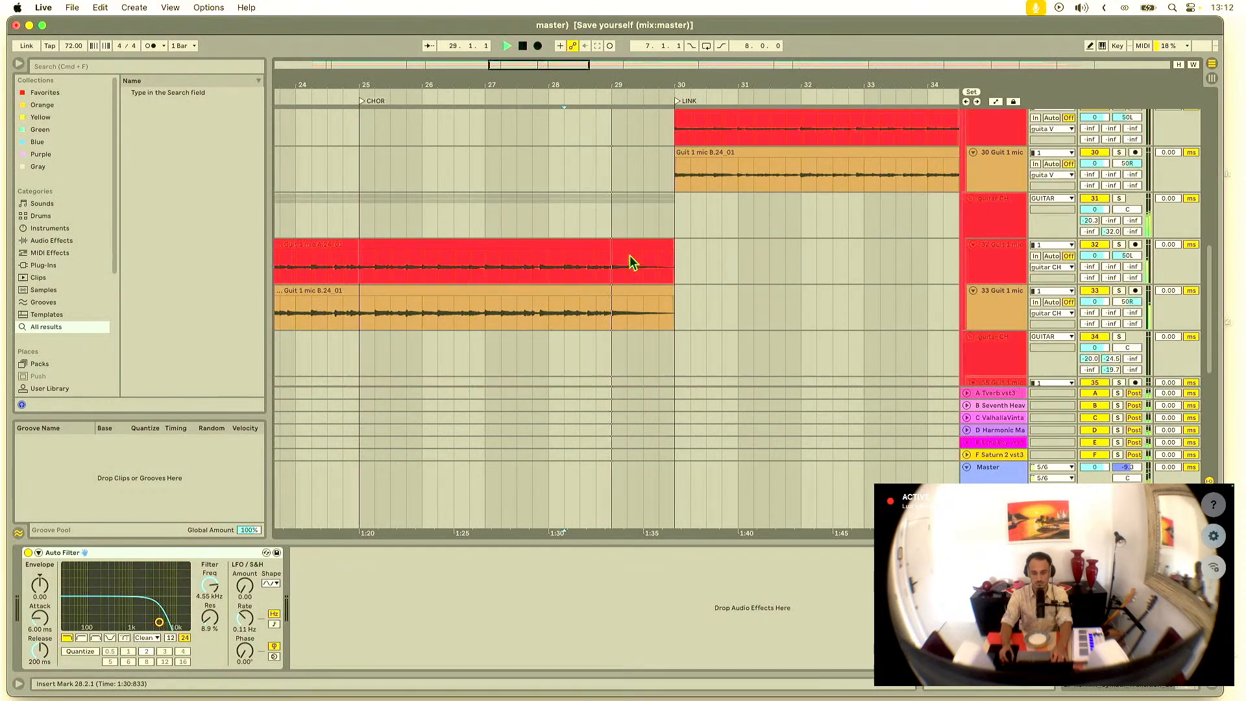
click(614, 273)
key(super+v)
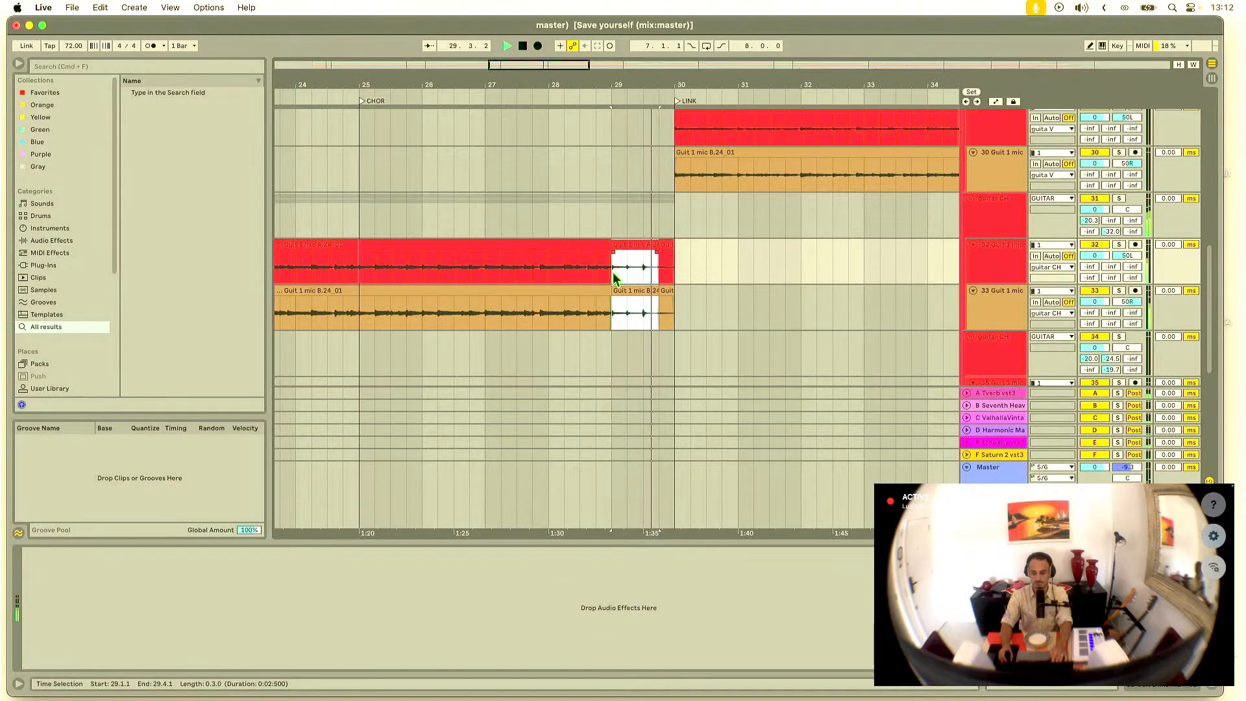
key(space)
key(super+z)
key(space)
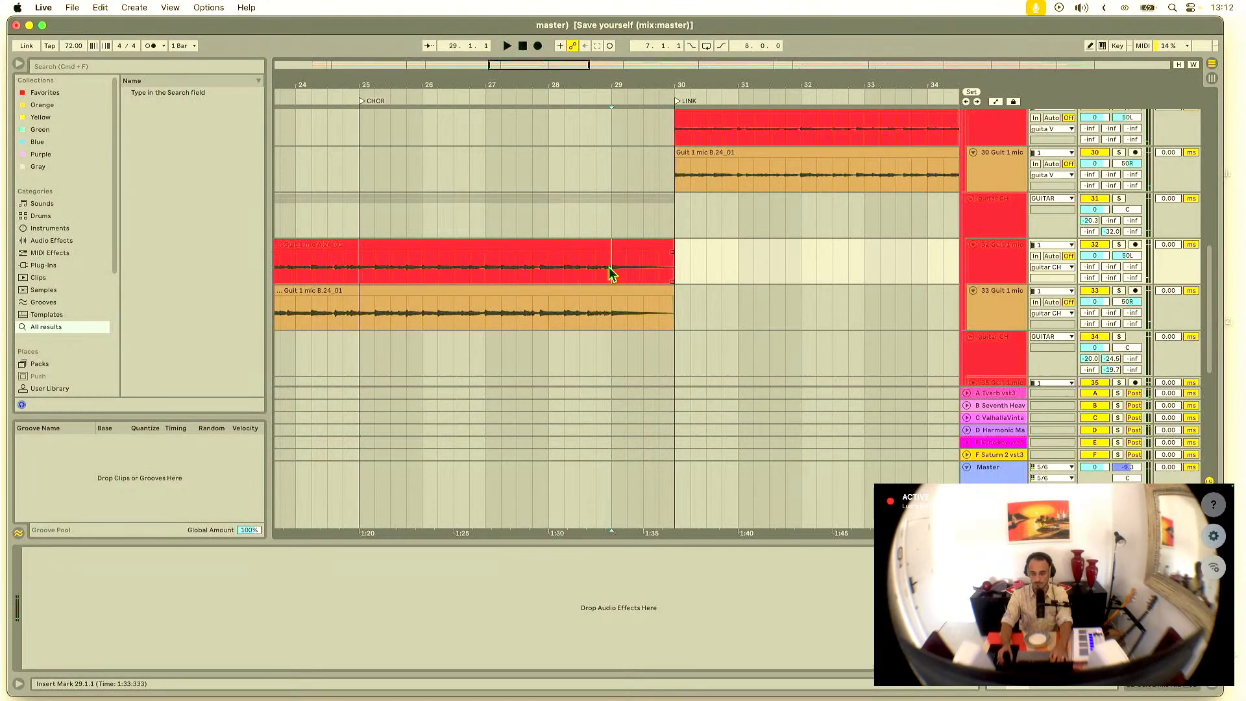
Step: Paste the guitar segment at 29.1.1 again, audition it with guitar CH group 31 soloed, and undo the paste
key(super+v)
key(space)
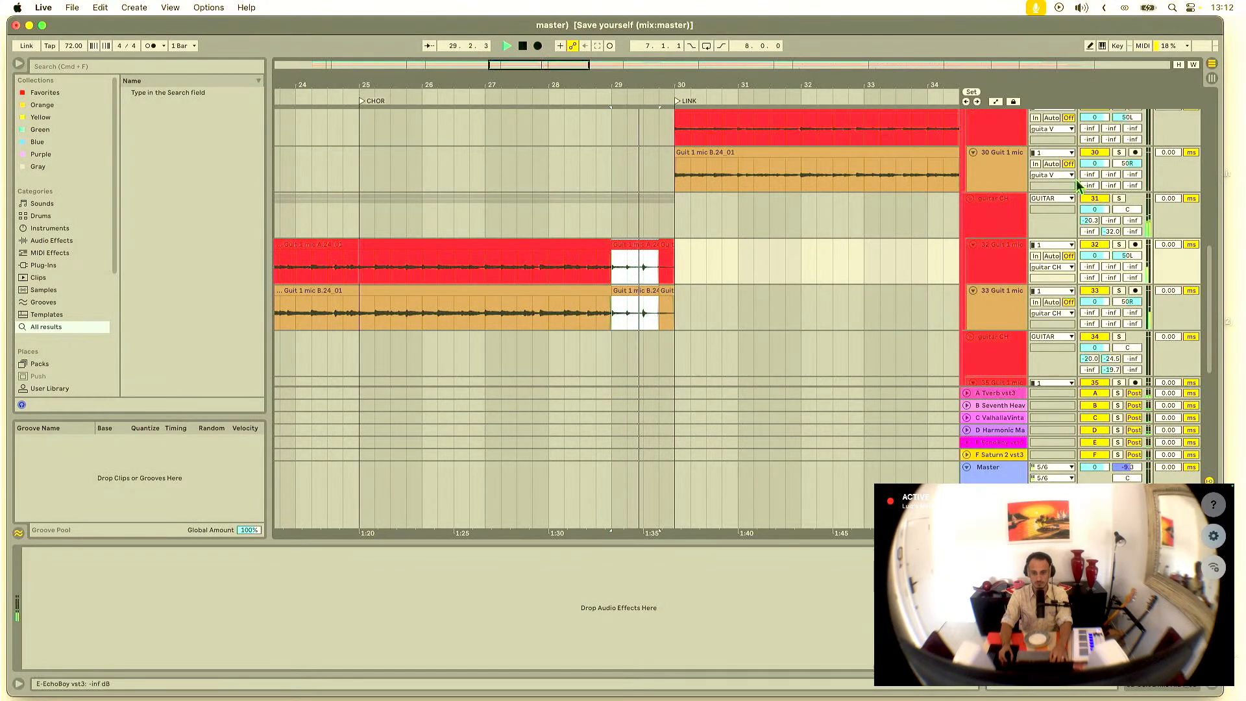
key(space)
key(space)
drag(660, 85, 662, 130)
key(space)
click(1119, 198)
key(space)
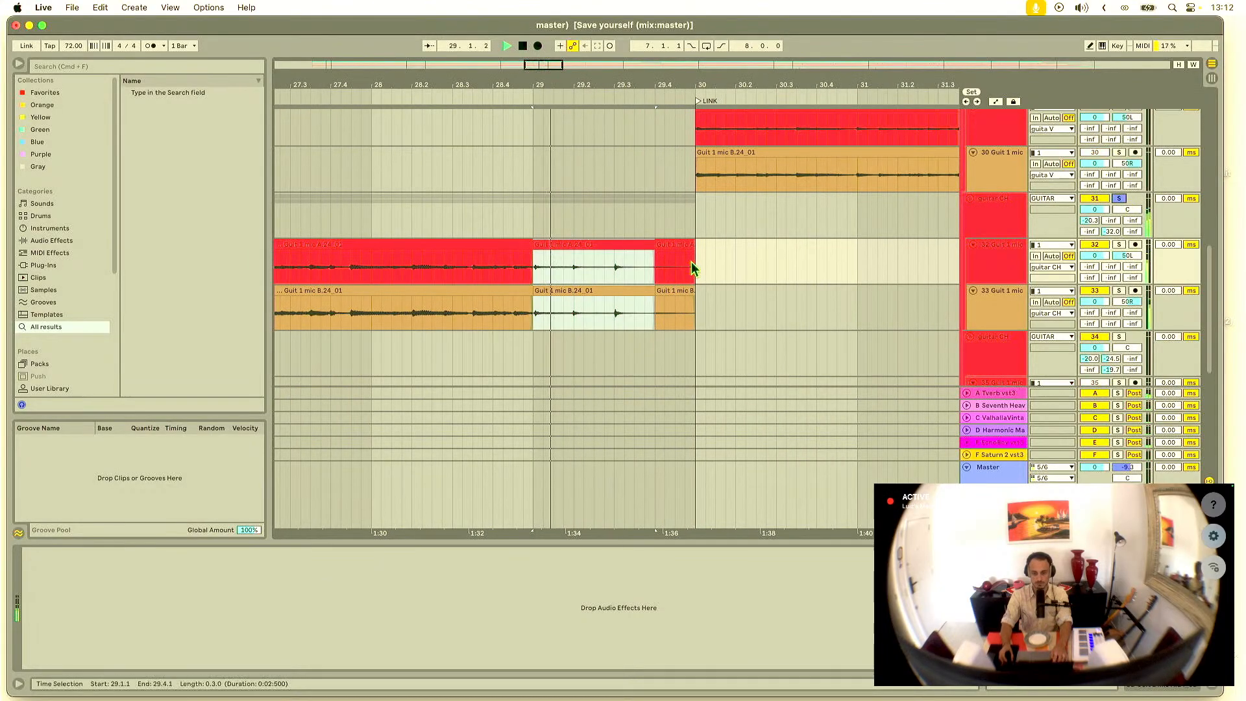
click(610, 271)
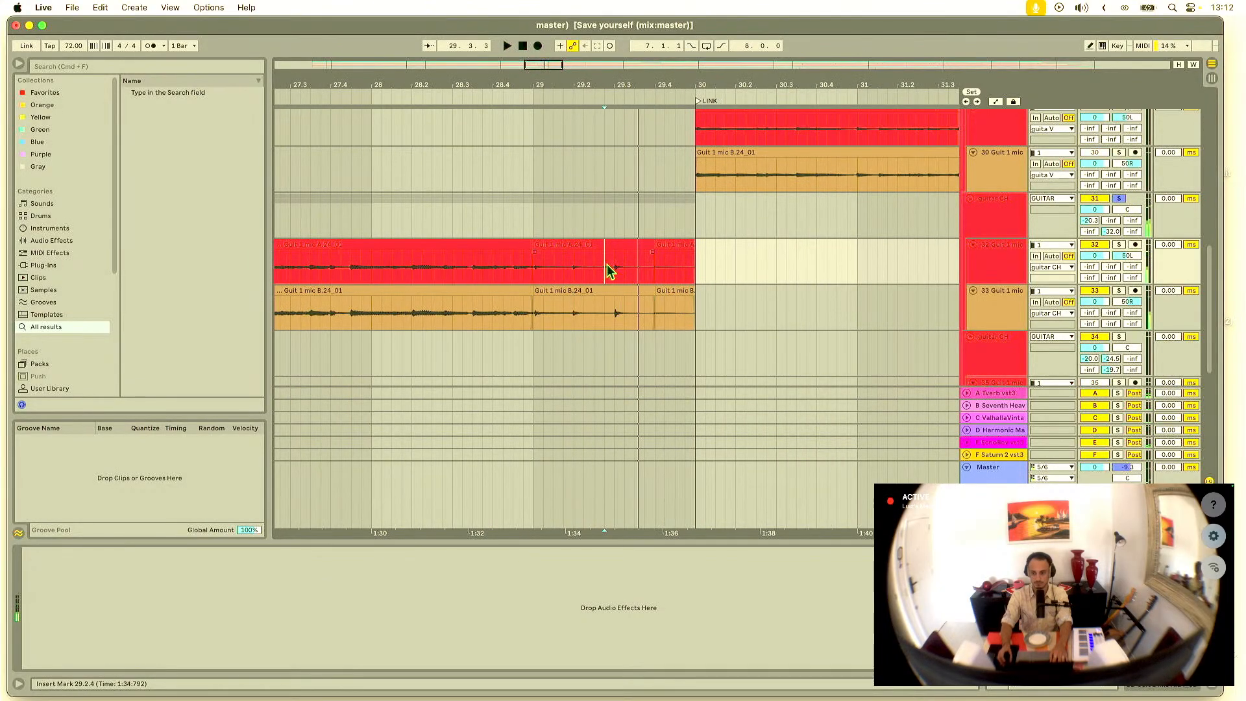
key(super+z)
Step: Replay the restored guitar CH ending into LINK from just before bar 29 and turn off group 31's solo
click(514, 222)
key(space)
click(1118, 199)
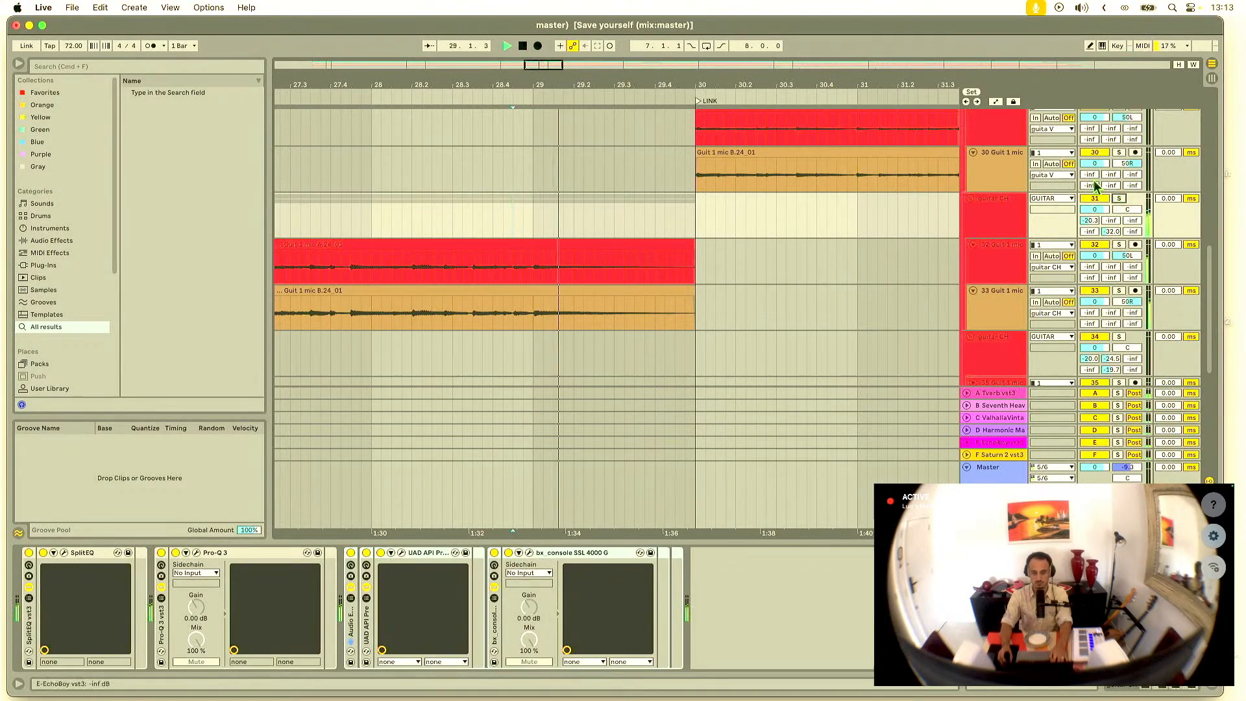
drag(728, 86, 523, 12)
Step: Solo the Guit 2 ribbon track in the mixer and open its Radiator plug-in window
key(Tab)
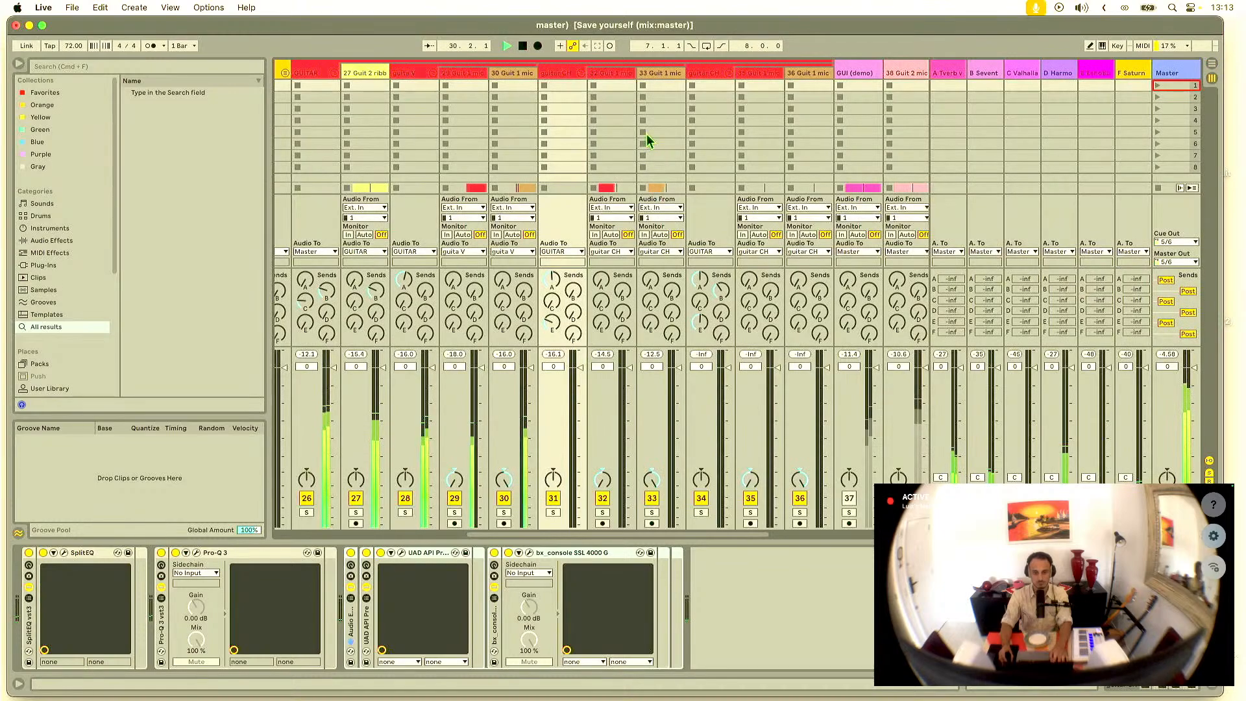
scroll(611, 89, left, 3)
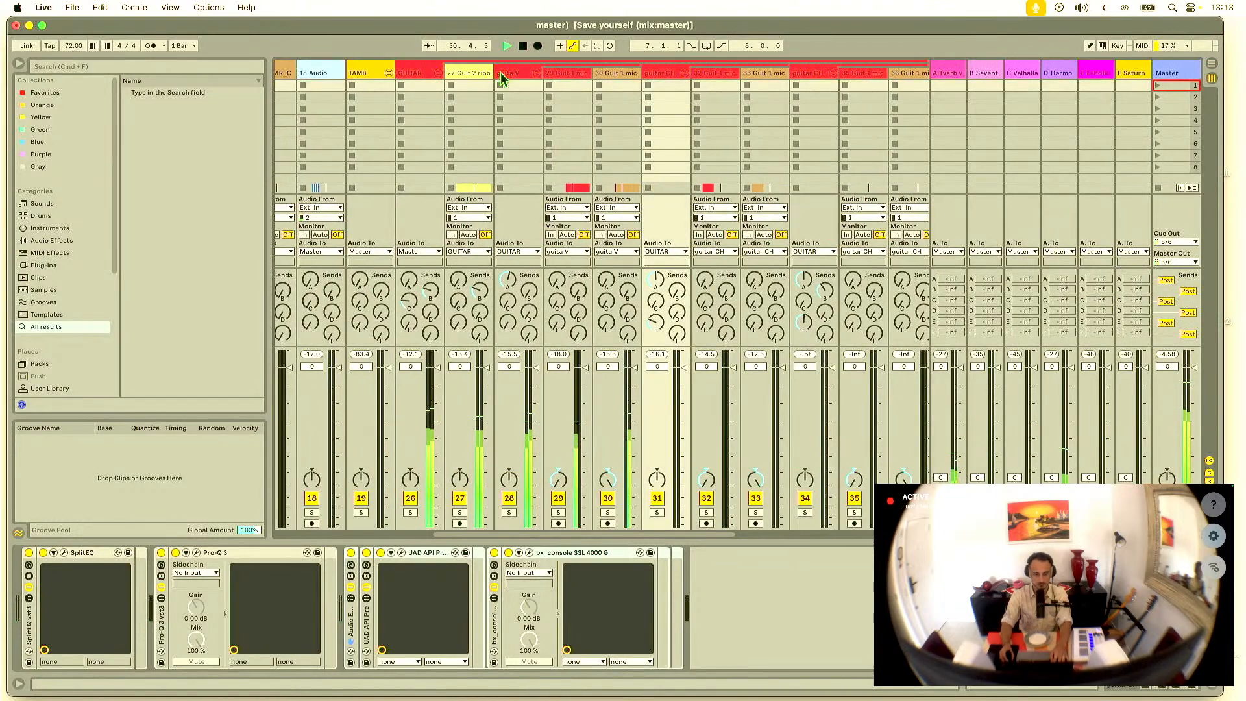
click(465, 74)
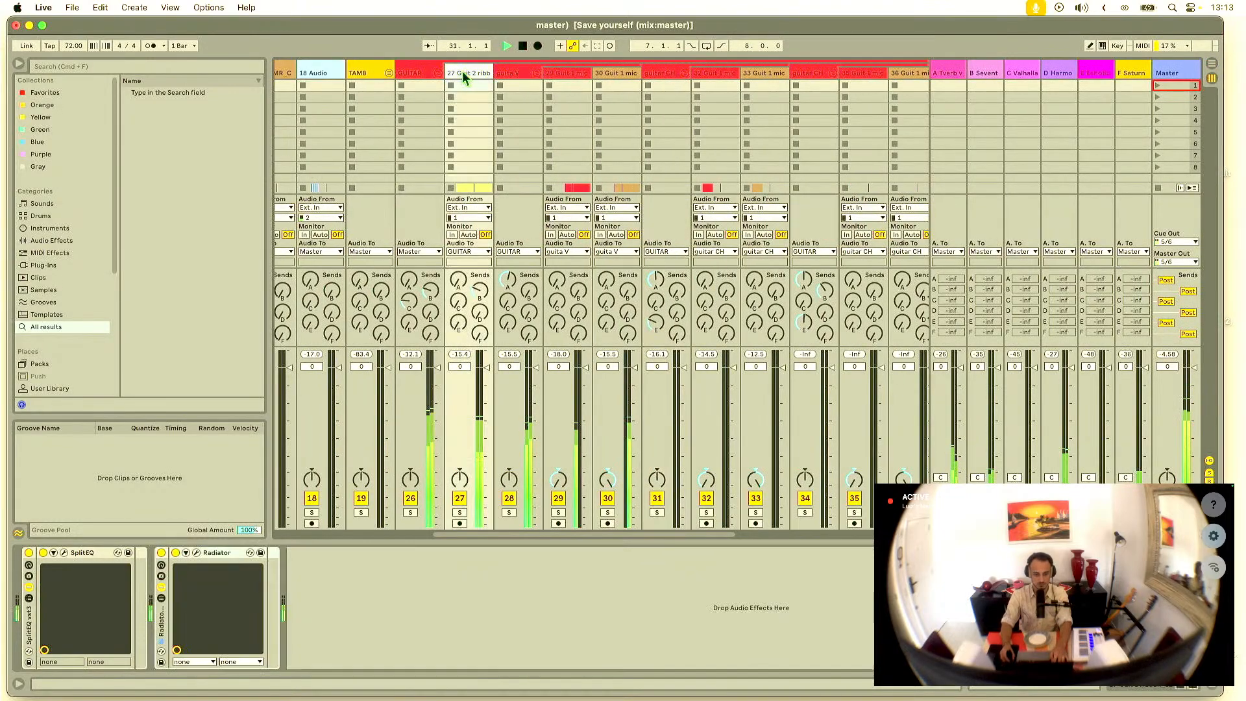
click(459, 513)
click(196, 552)
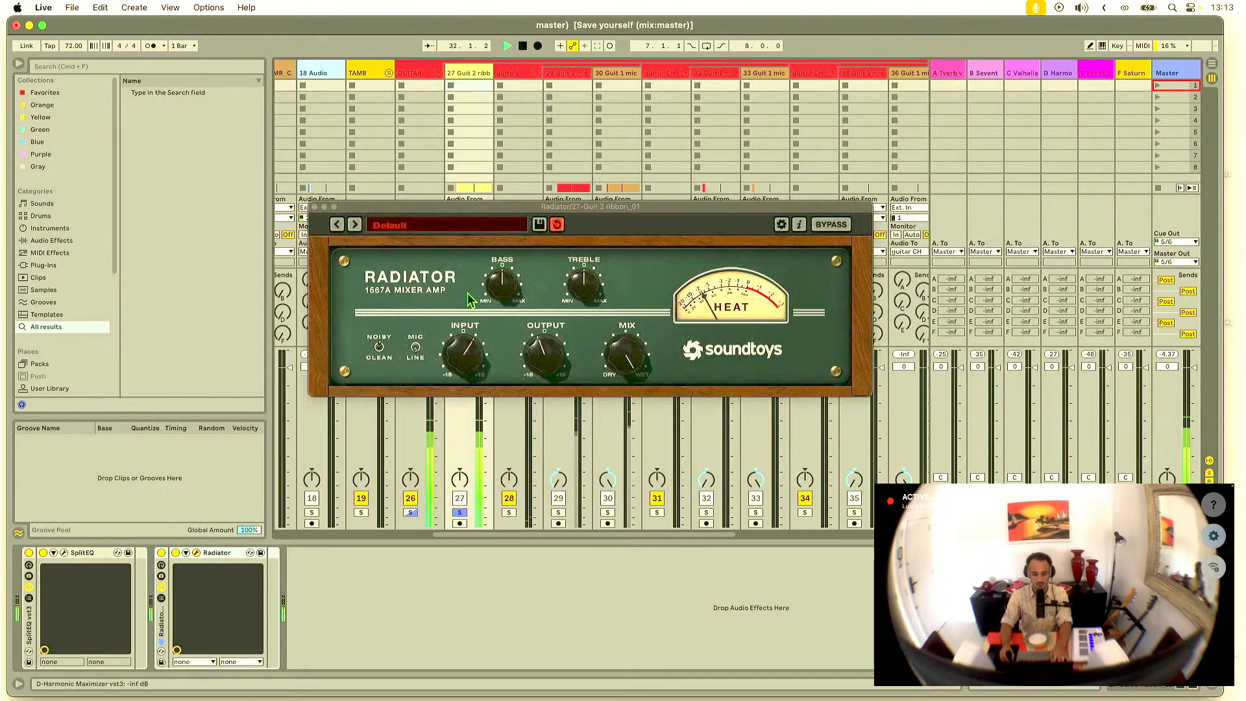
drag(519, 211, 764, 116)
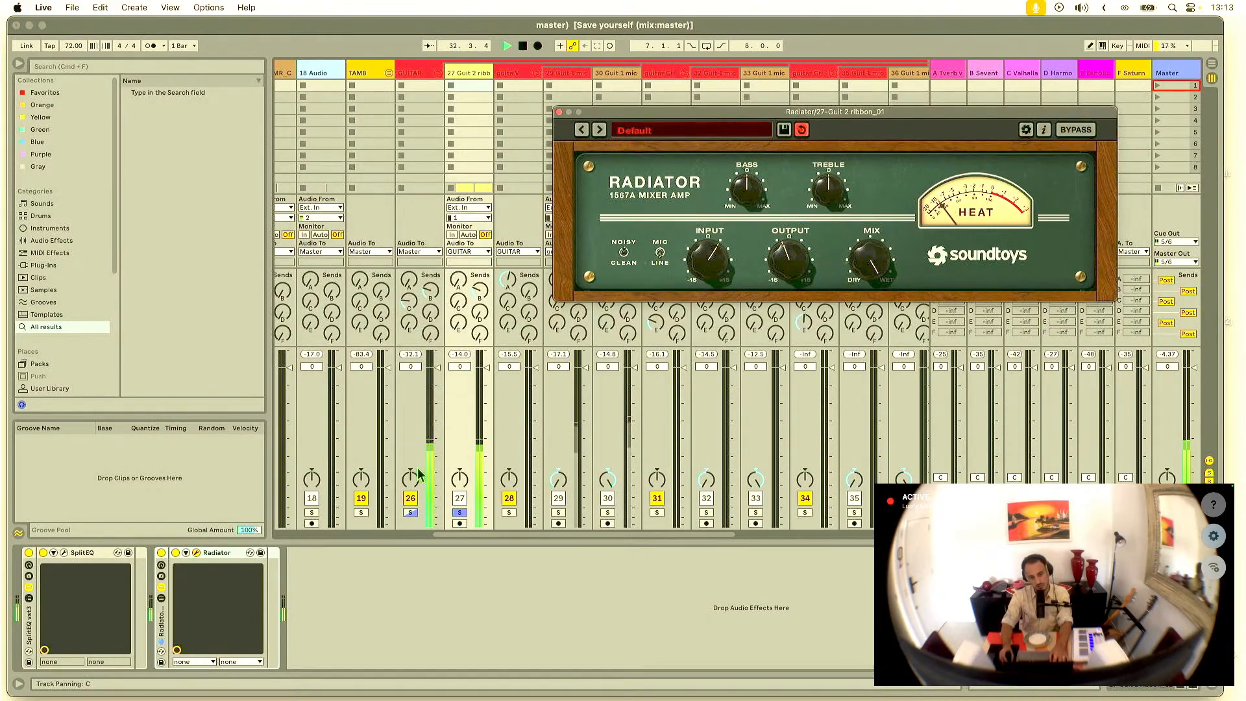
Step: Check the guitar arrangement around LINK and switch off Radiator on track 27 to hear the soloed ribbon guitar without it
key(Tab)
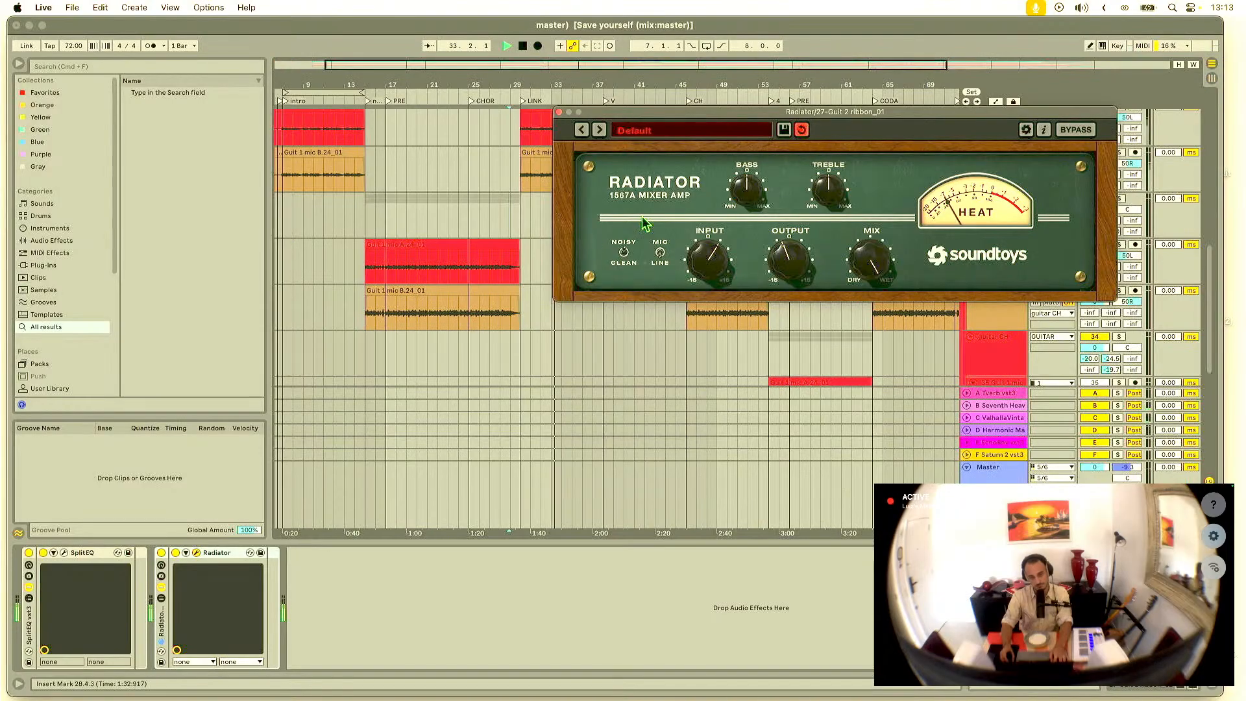
drag(698, 116, 505, 330)
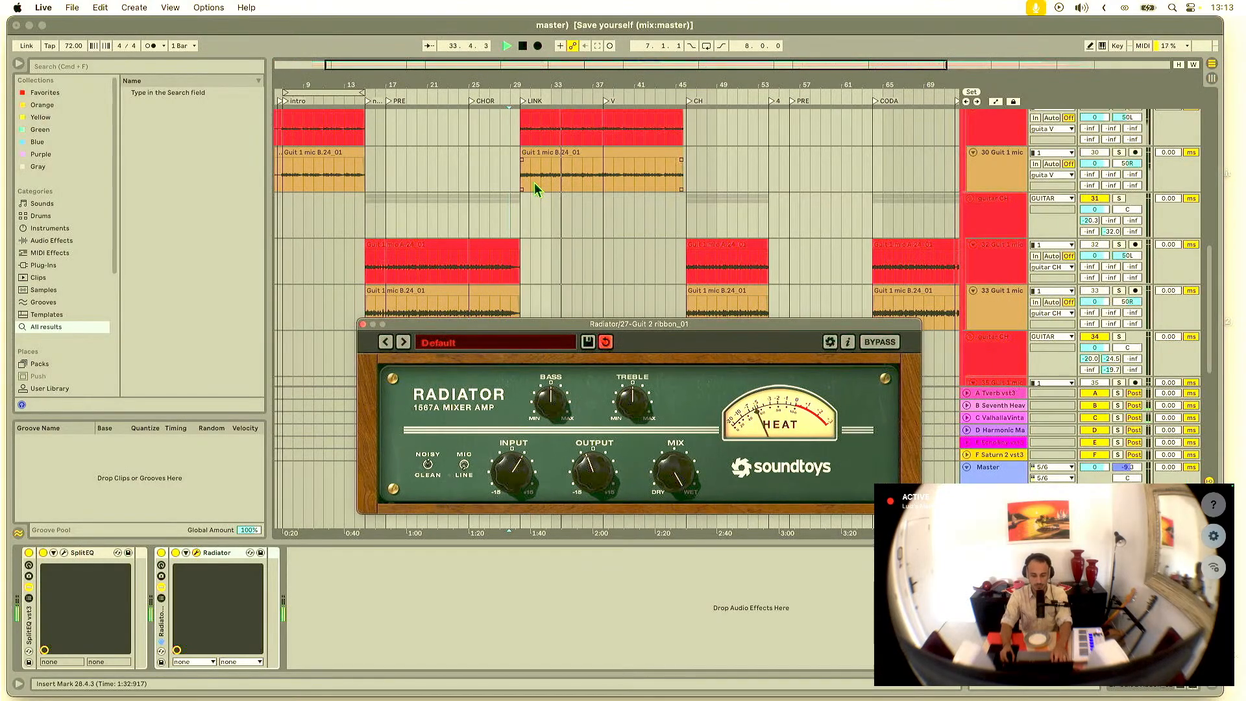
key(Tab)
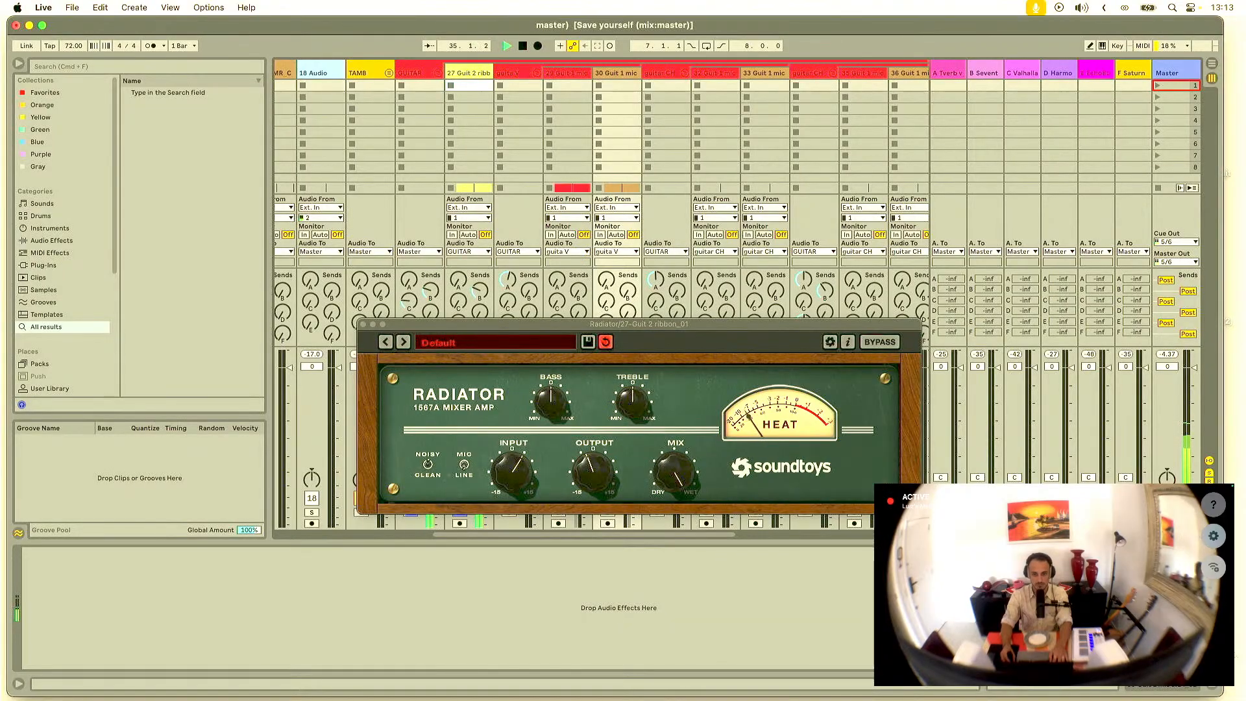
click(467, 73)
drag(666, 332, 866, 127)
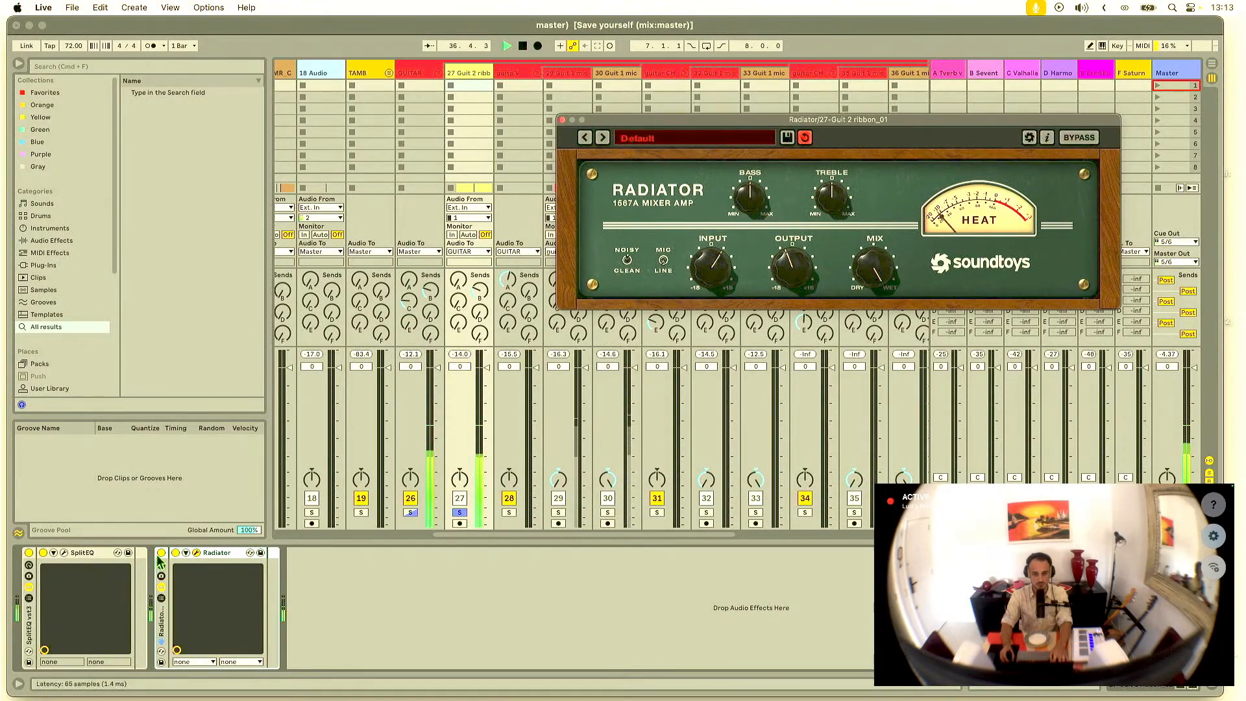
click(175, 552)
Step: Look through the guitar tracks and replay the soloed Guit 2 ribbon part from 30.1.1 with Radiator off
key(Tab)
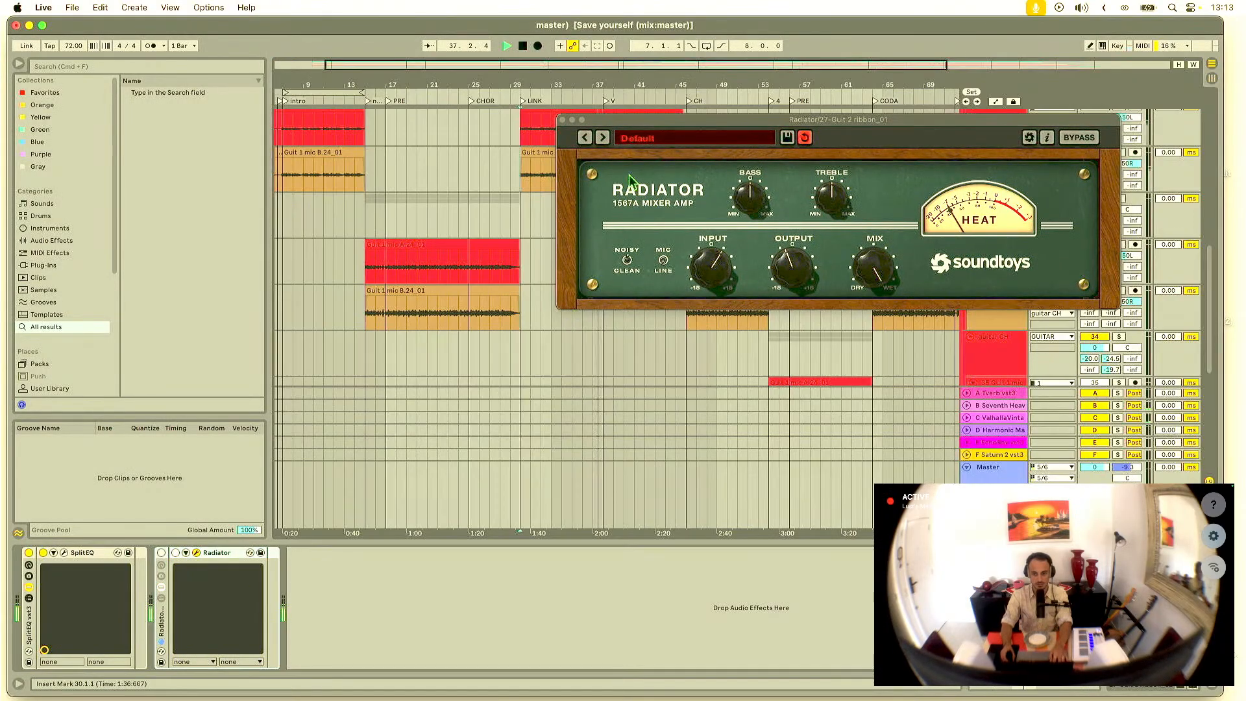
drag(668, 126, 484, 360)
scroll(588, 196, down, 10)
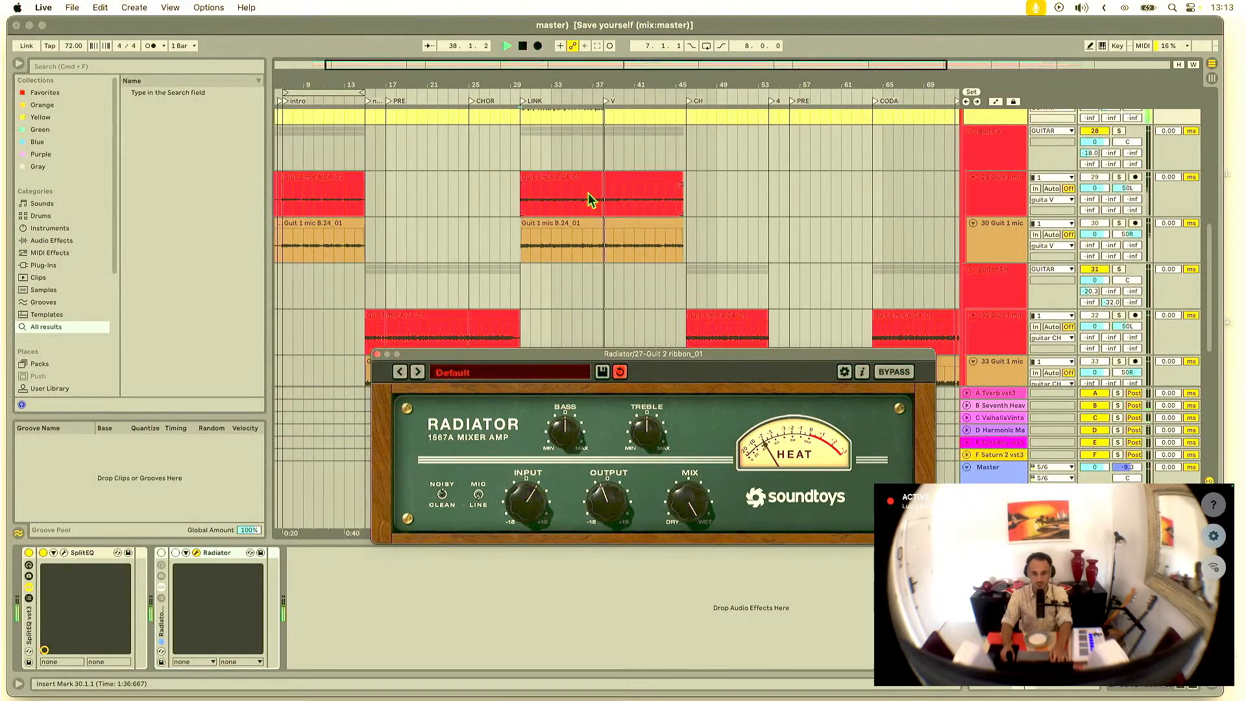
scroll(589, 198, up, 5)
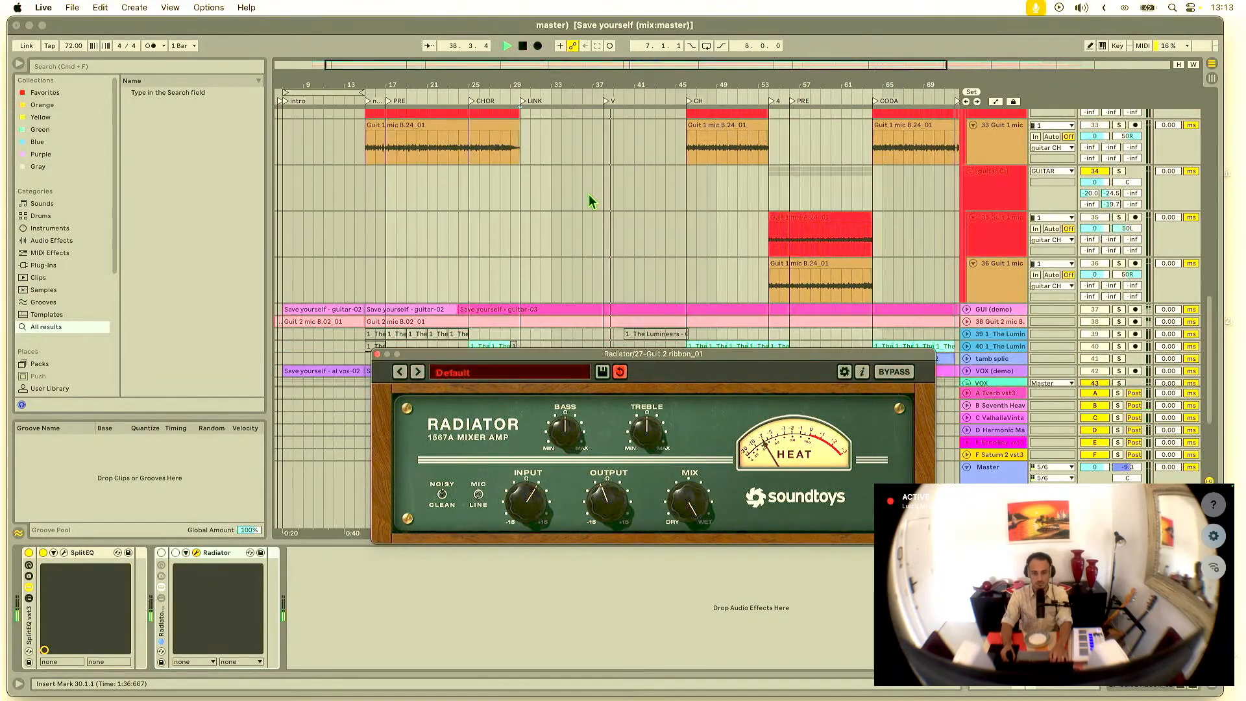
scroll(589, 202, down, 7)
scroll(574, 204, up, 3)
scroll(574, 204, up, 9)
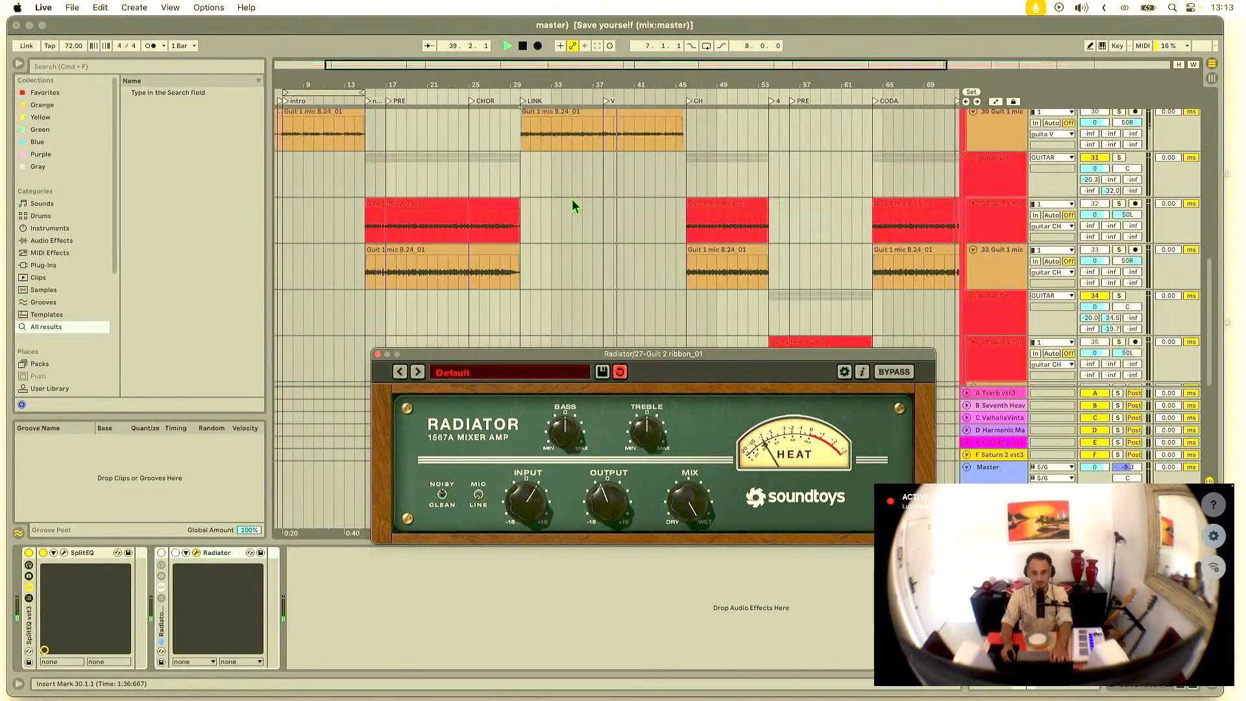
scroll(527, 167, up, 4)
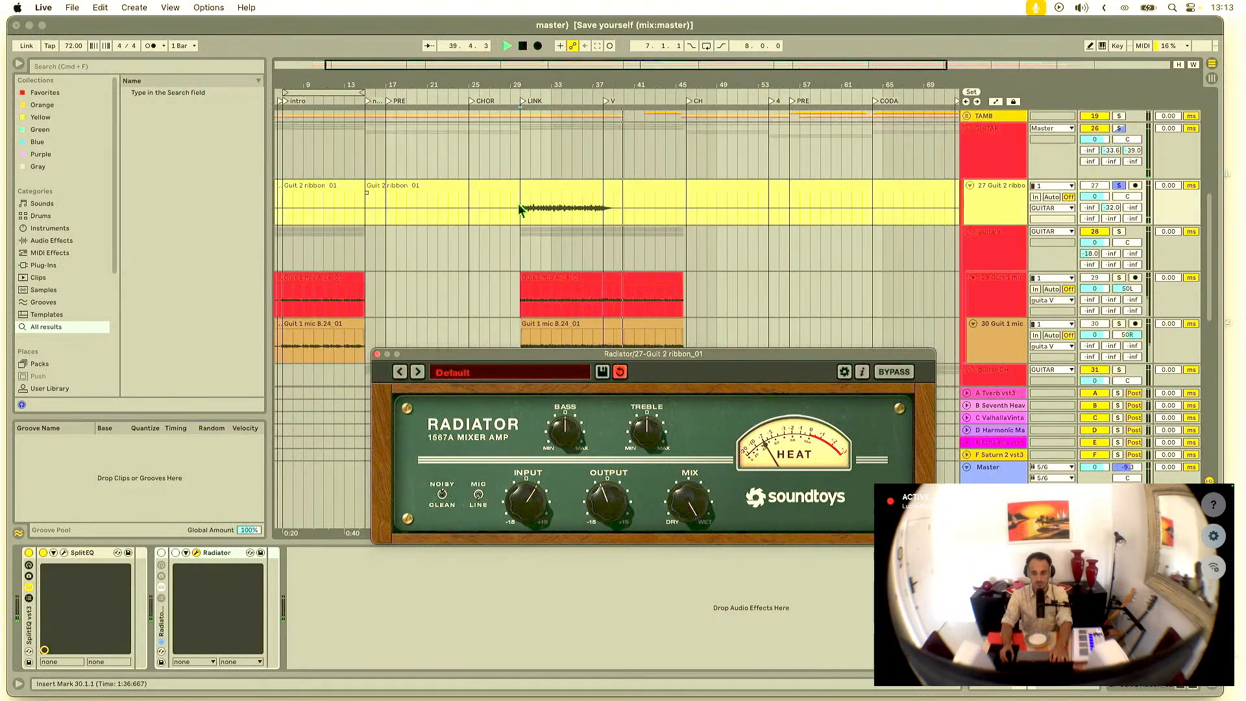
scroll(524, 172, up, 3)
click(519, 201)
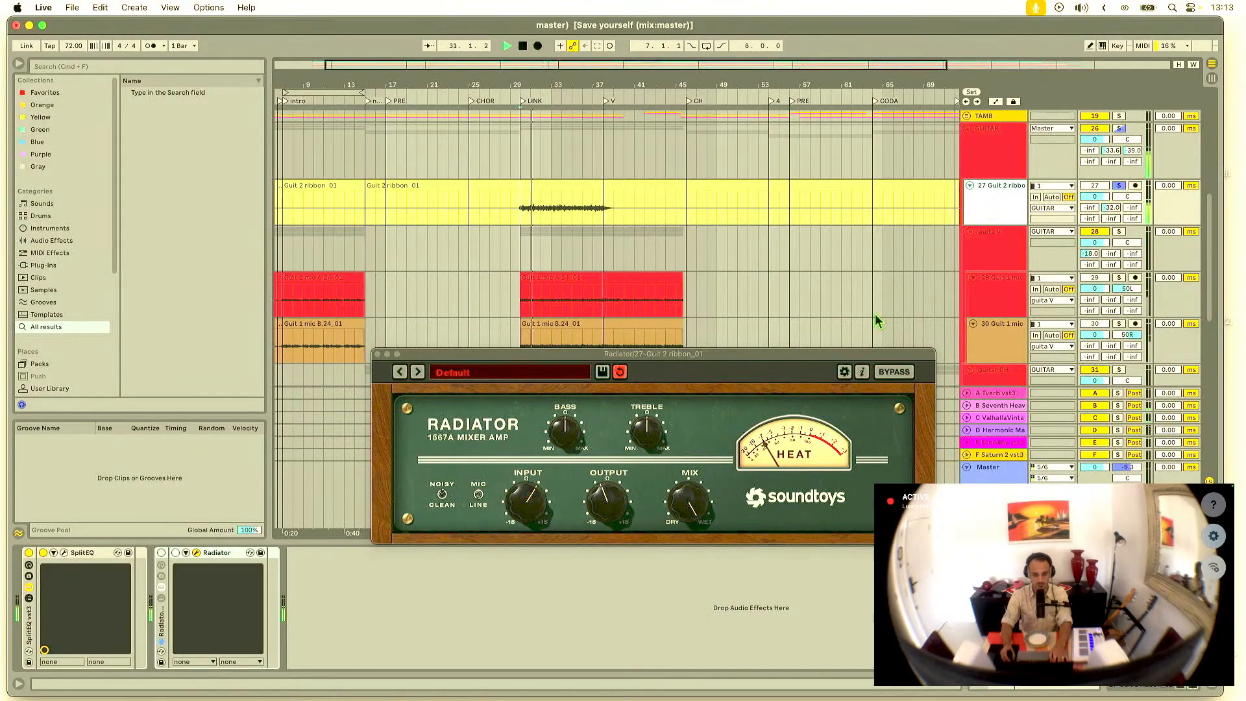
Step: Turn Radiator back on for the Guit 2 ribbon track and adjust its Input and Output levels
drag(633, 354, 609, 311)
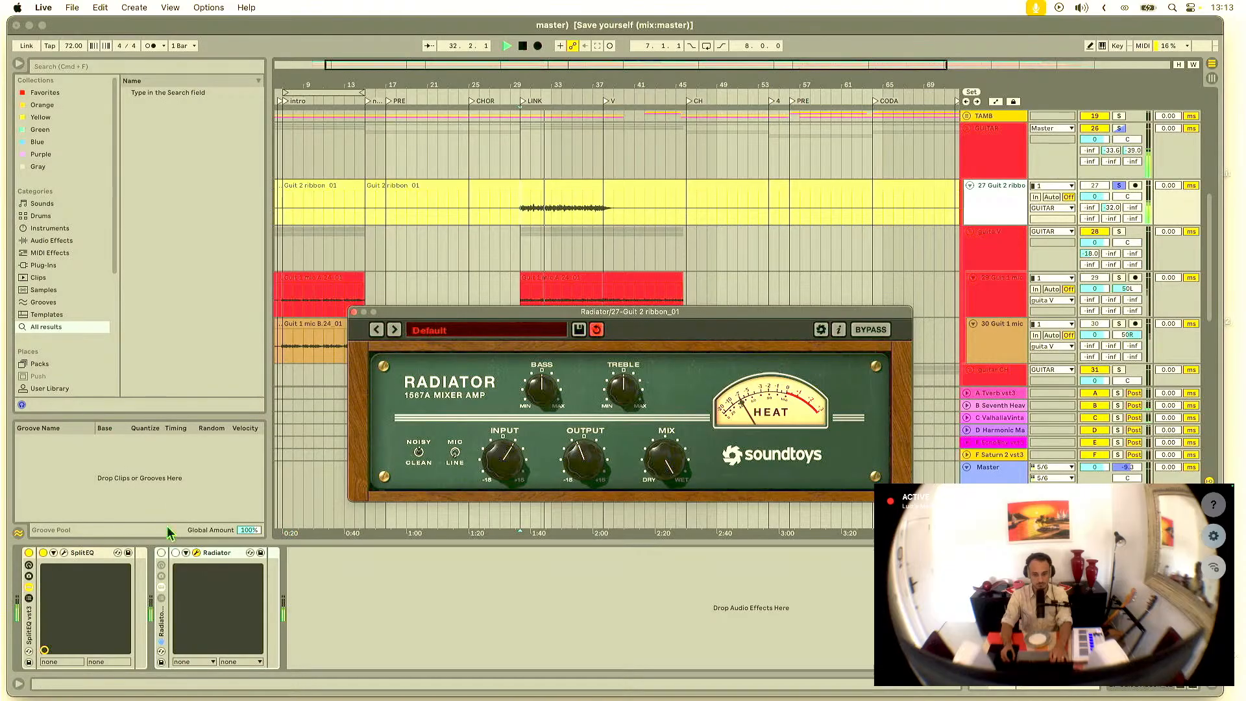
click(162, 556)
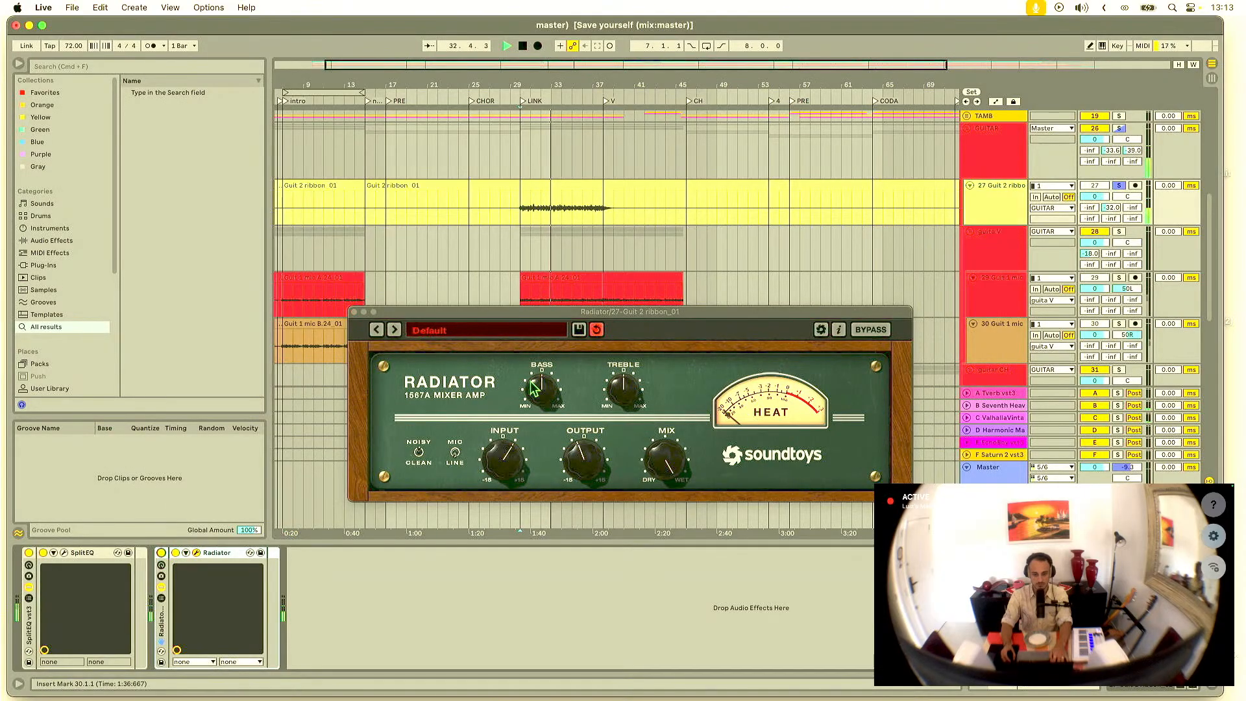
click(506, 461)
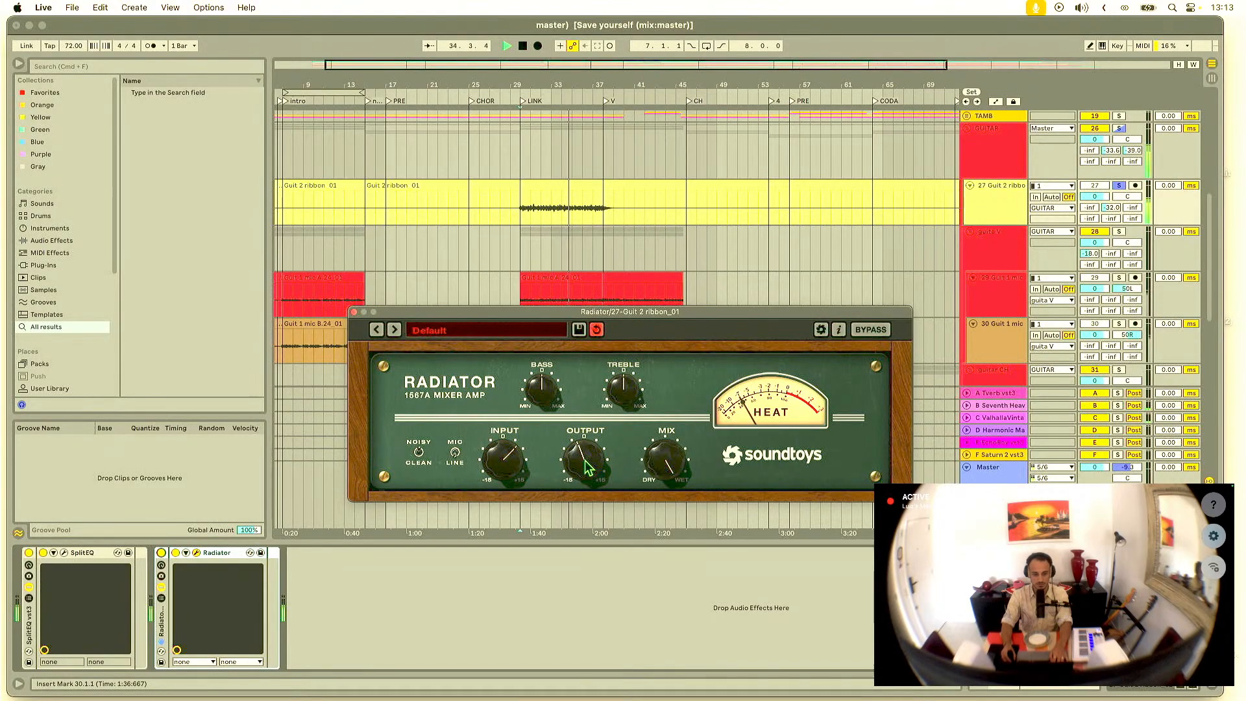
Step: Compare the soloed Guit 2 ribbon part with Radiator off and on, replaying it from 30.1.1
click(162, 553)
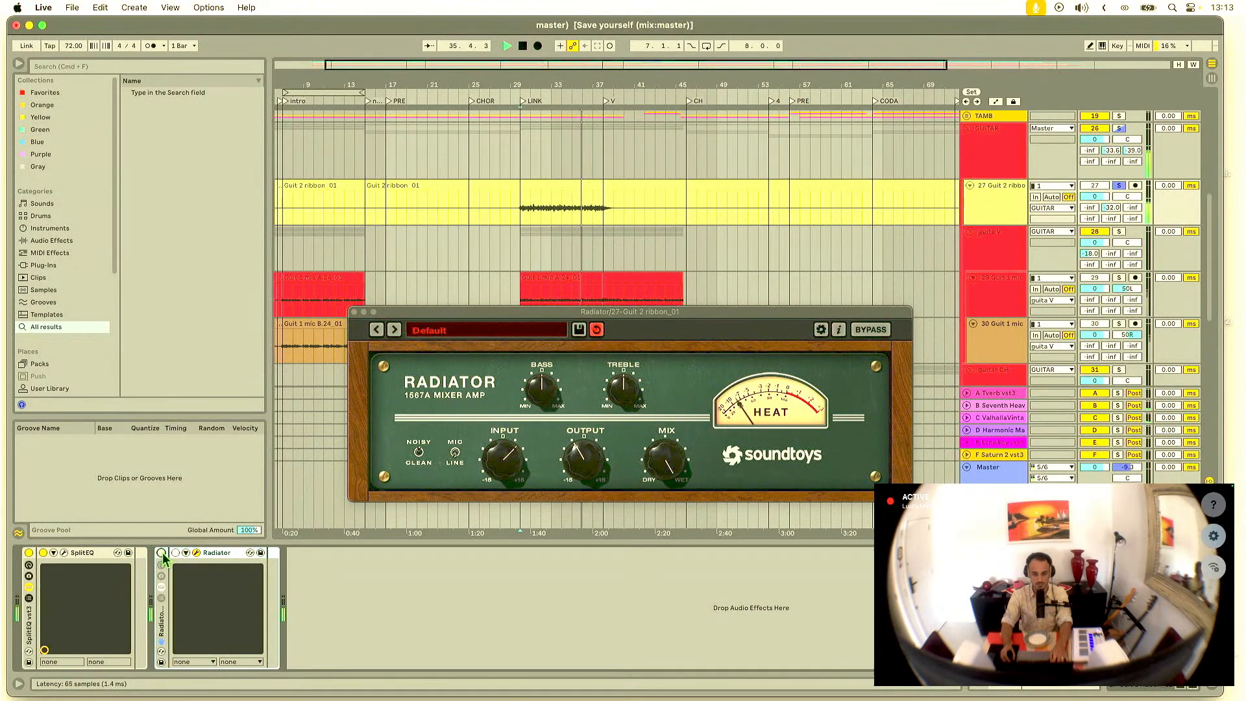
click(161, 553)
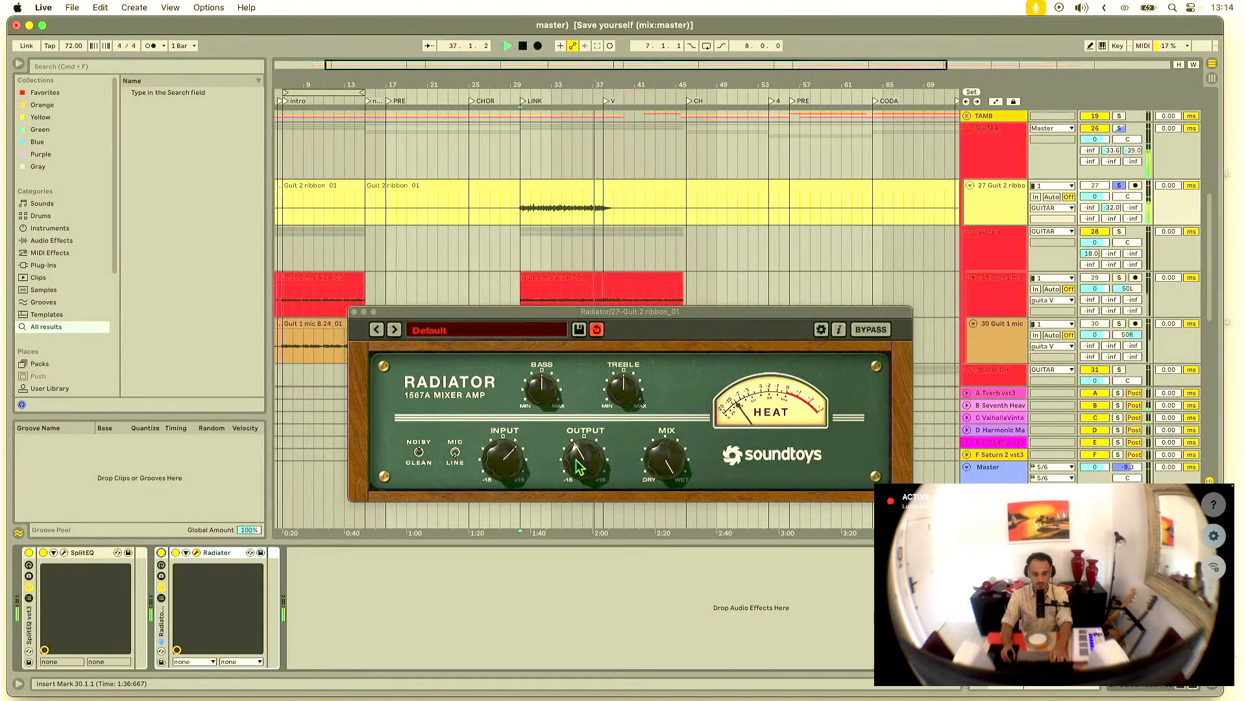
key(space)
key(space)
click(162, 554)
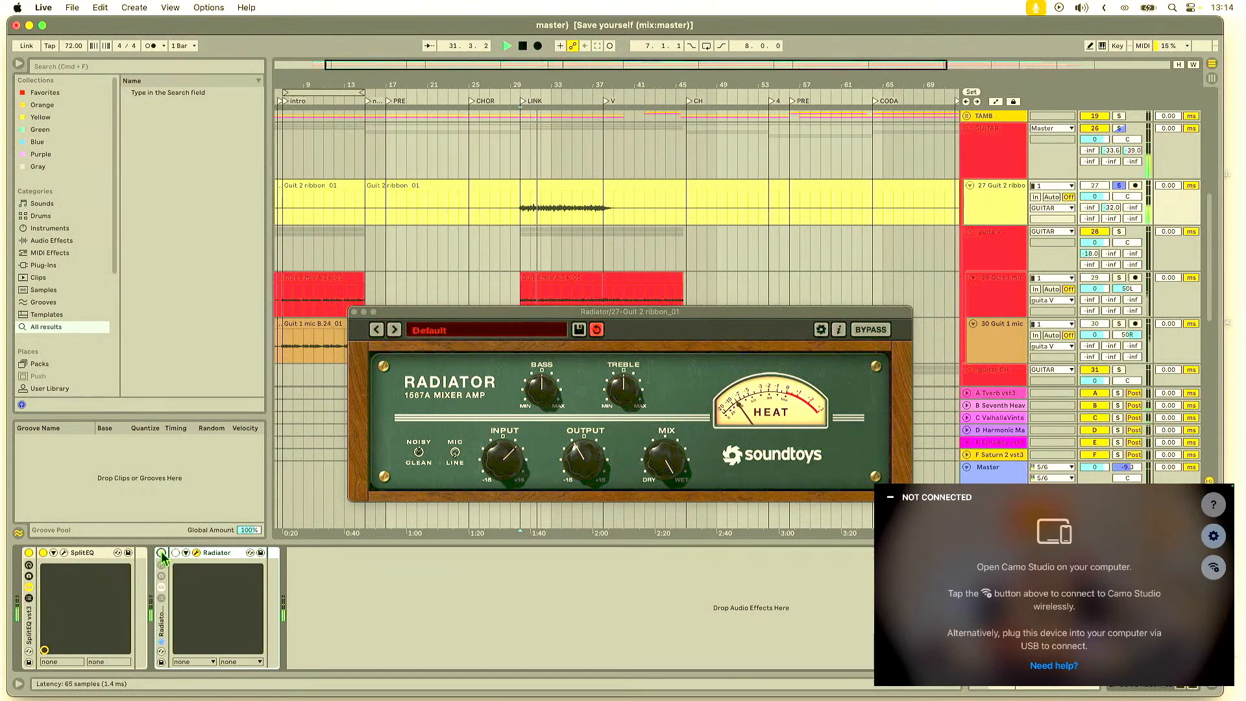
click(162, 554)
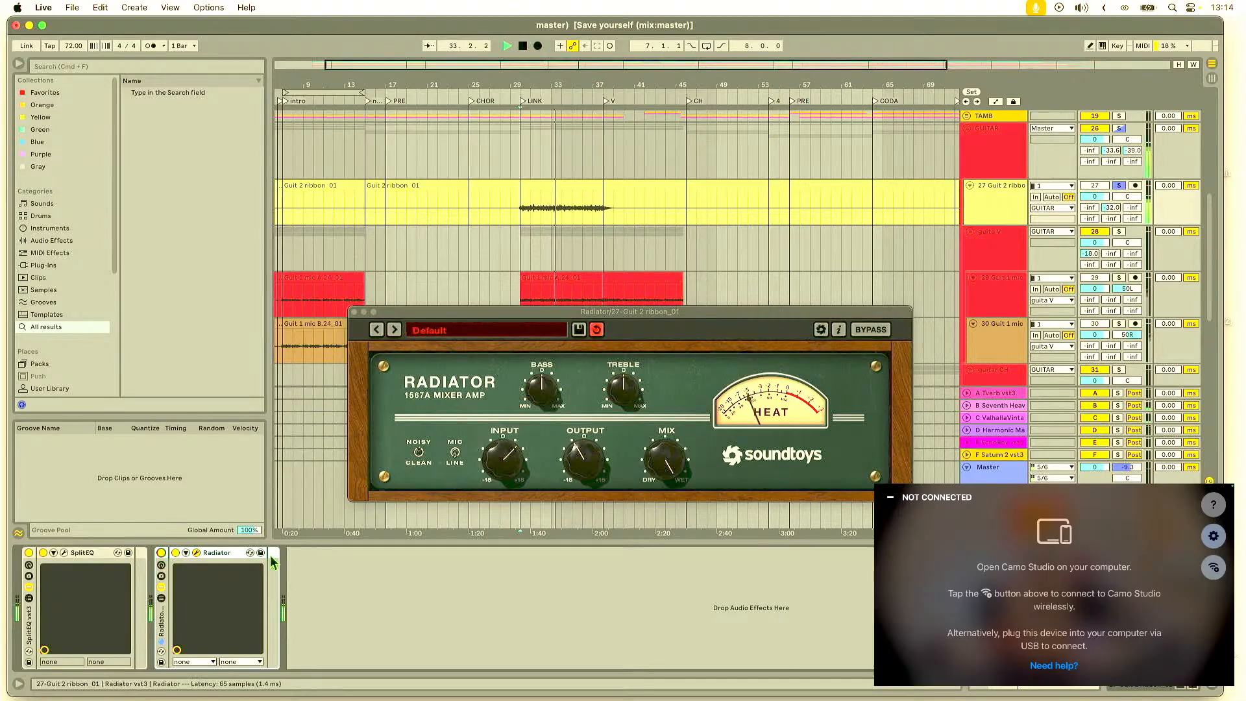
Step: Replay the soloed Guit 2 ribbon part from LINK with Radiator on
key(super+Tab)
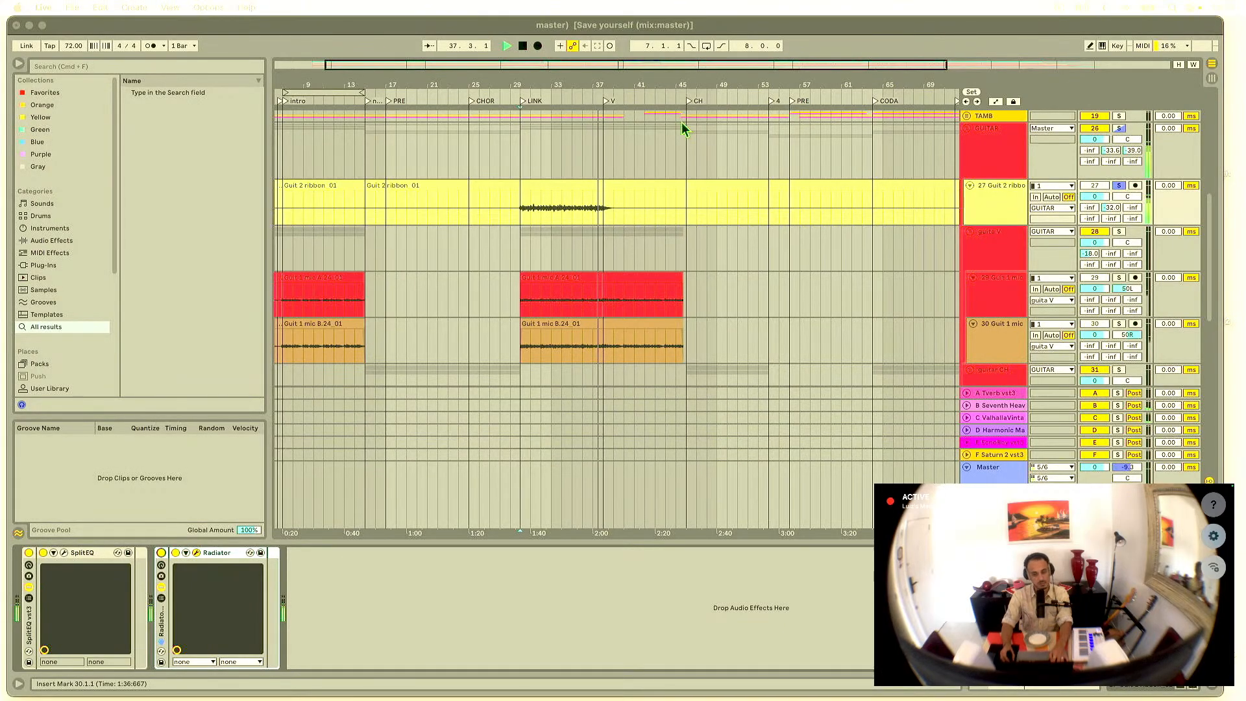
click(627, 81)
drag(627, 81, 596, 81)
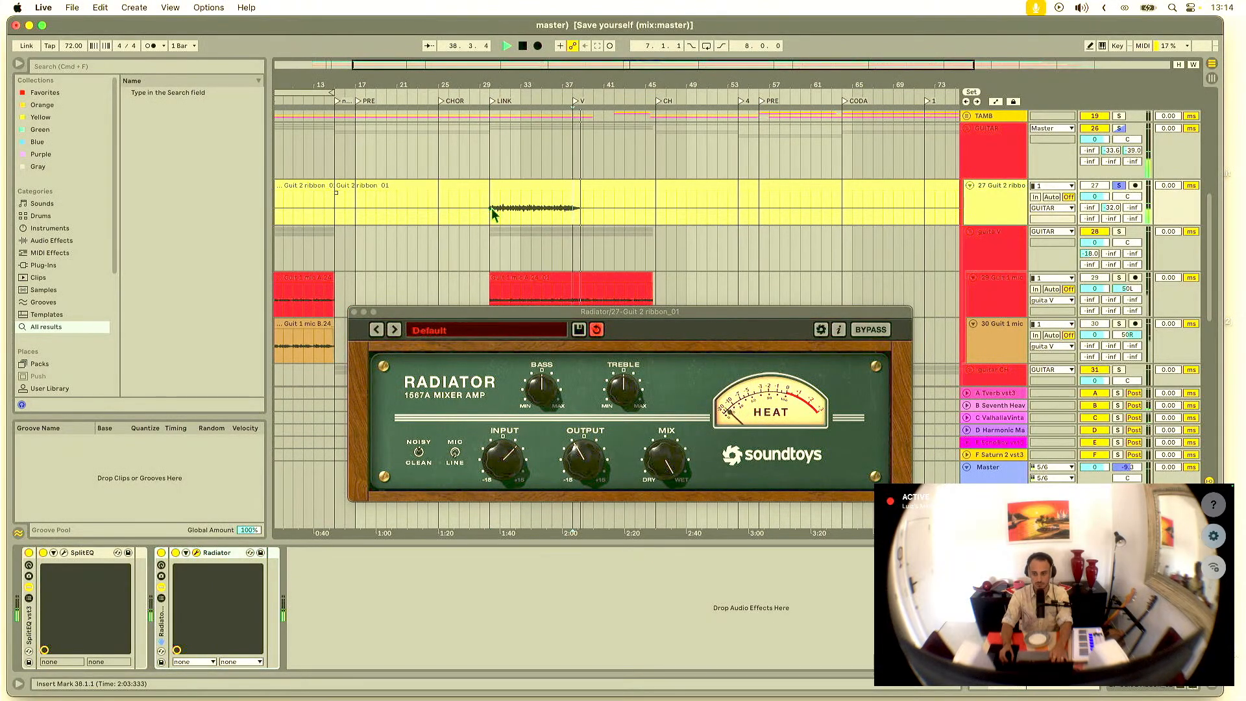
key(space)
key(space)
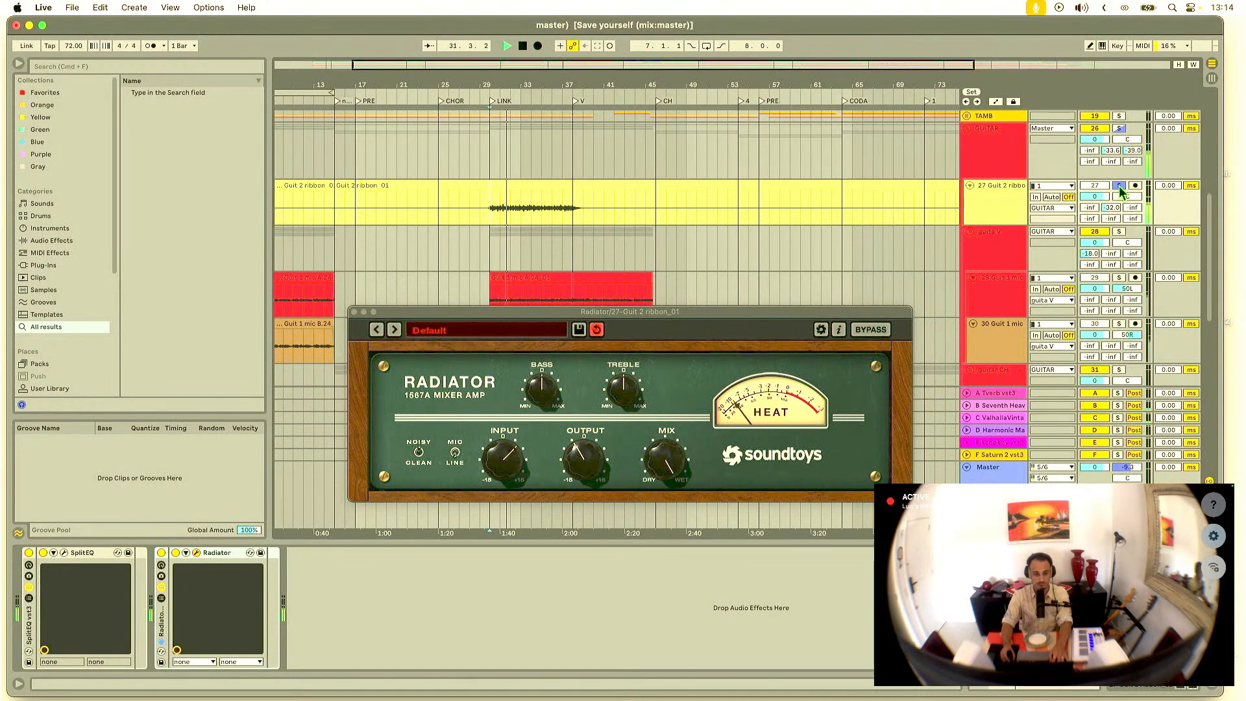
Step: Turn off the Guit 2 ribbon track's solo and close the Radiator window to hear it among the other guitars in the mixer
click(1119, 187)
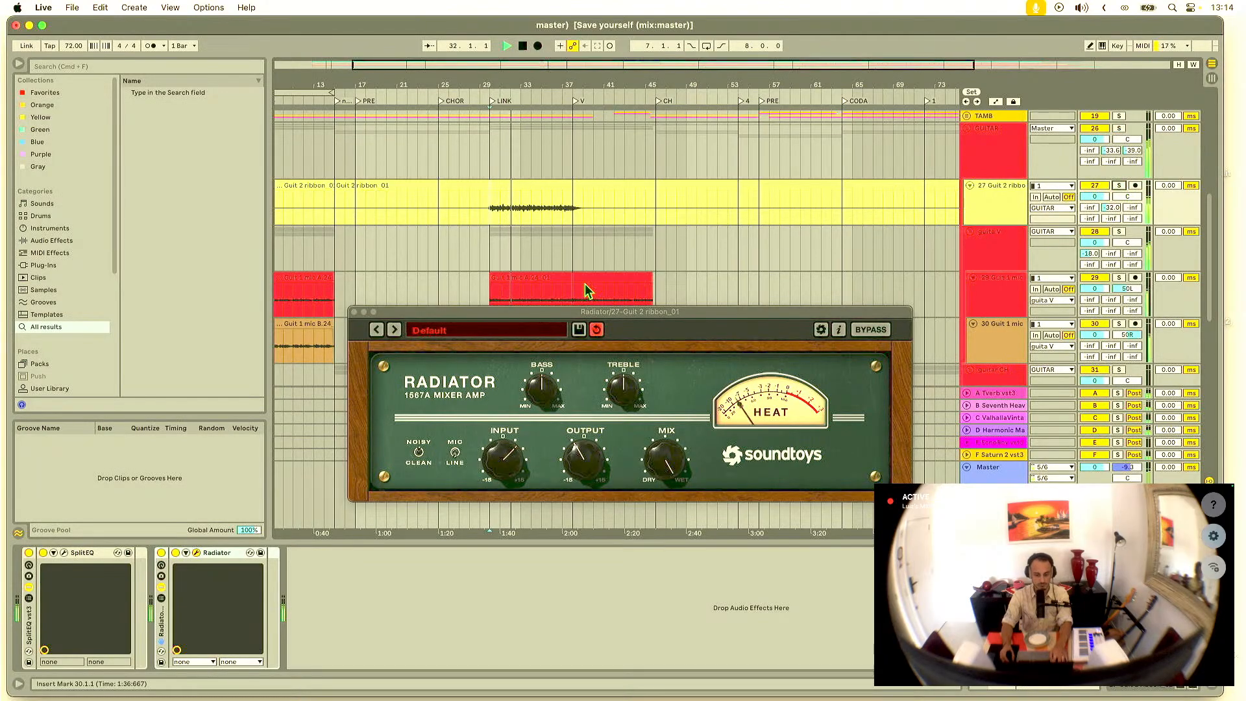
click(354, 312)
key(Tab)
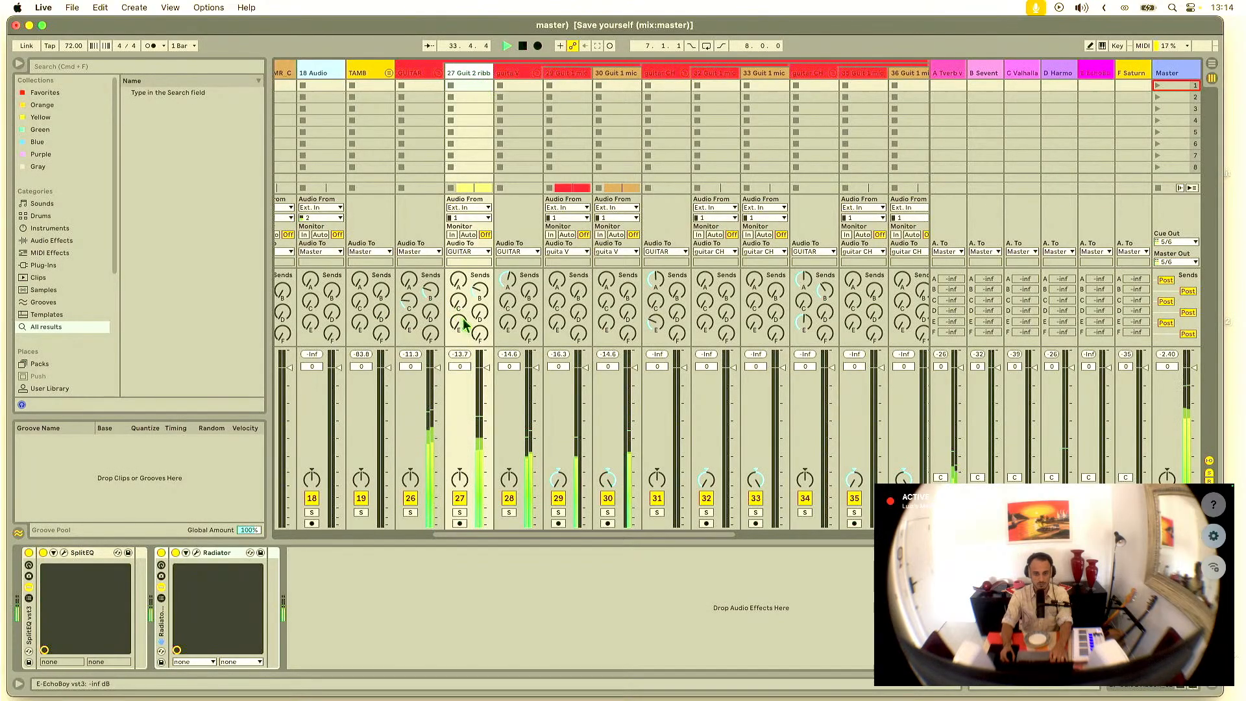
Step: Solo the guita V group and select it to work on its effects
click(509, 513)
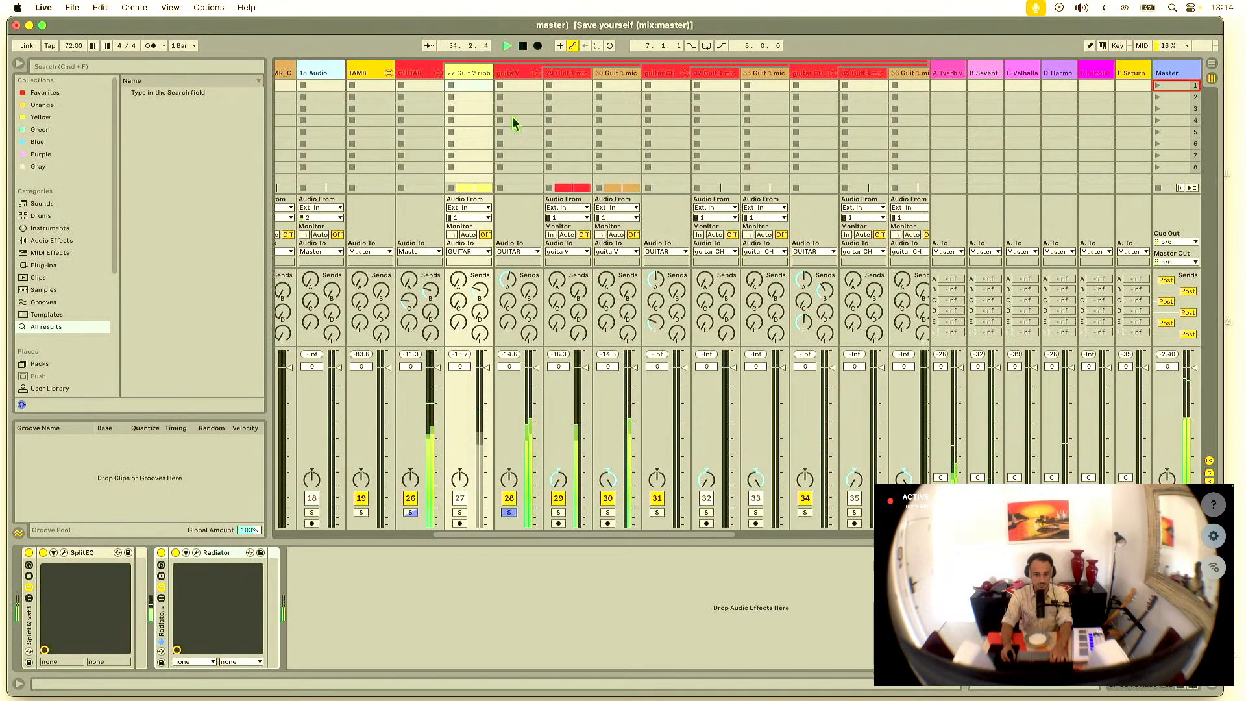
click(516, 72)
right_click(306, 567)
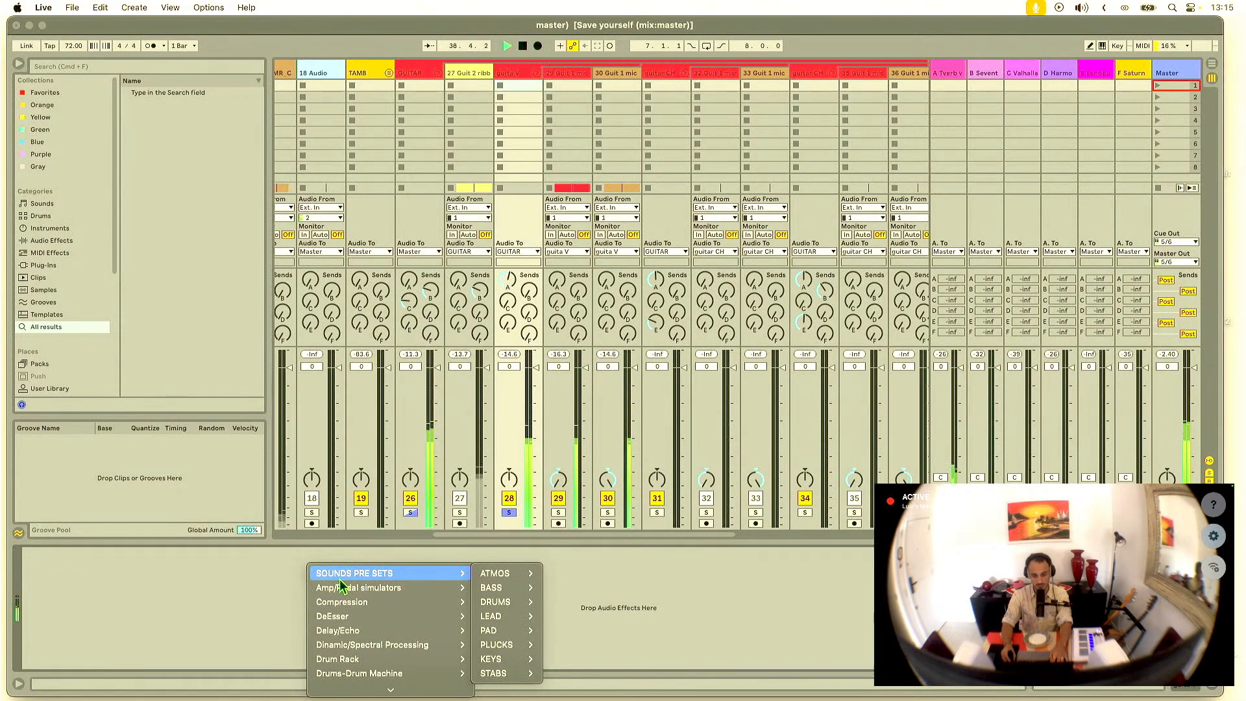
scroll(421, 589, down, 5)
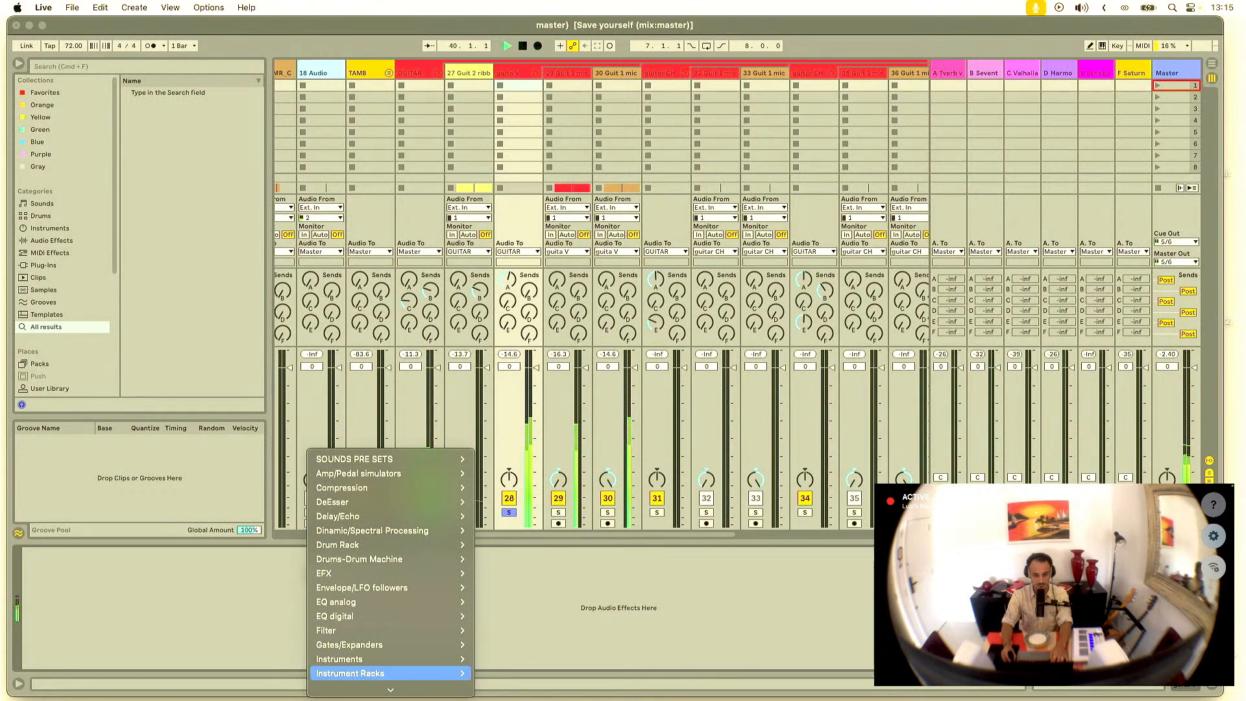
mouse_move(423, 690)
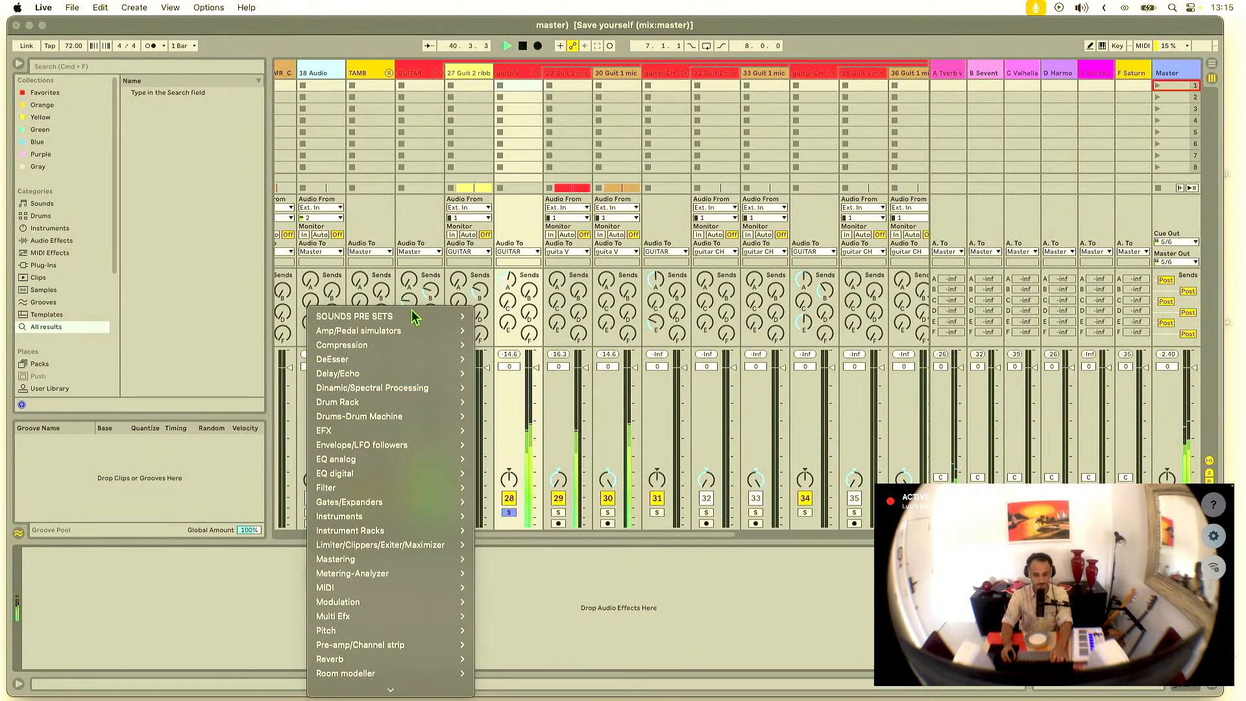
scroll(399, 415, down, 3)
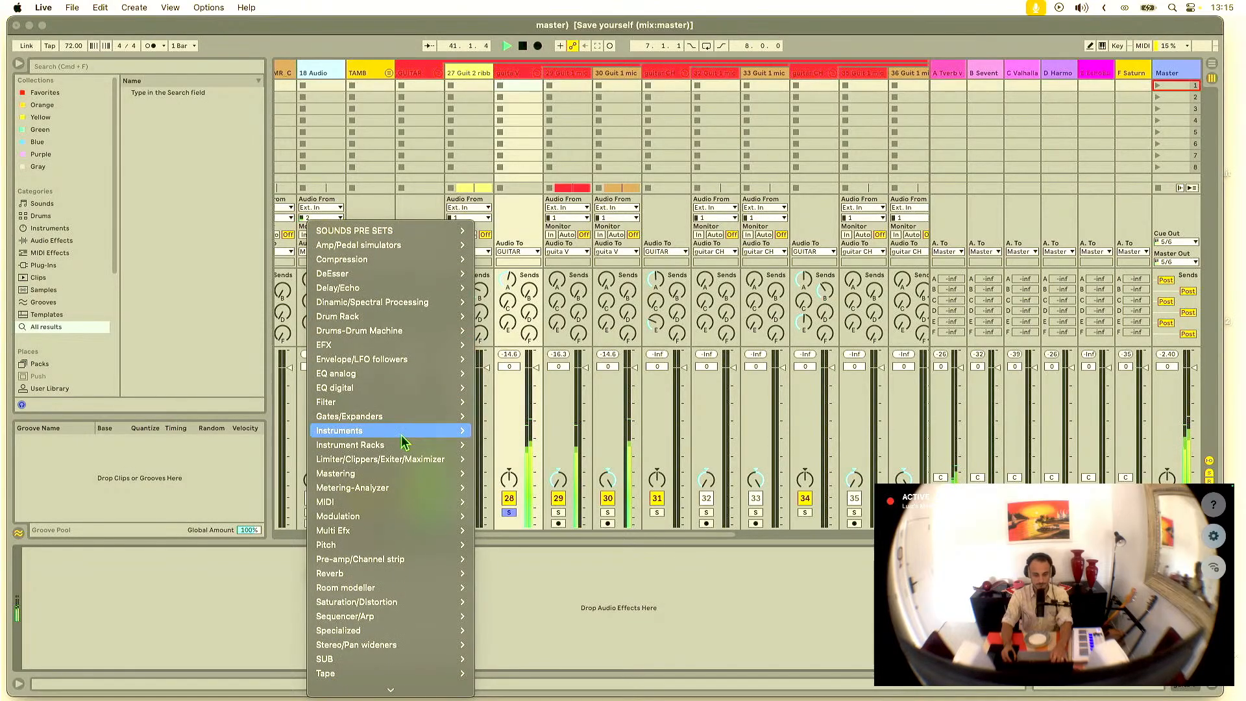
mouse_move(406, 462)
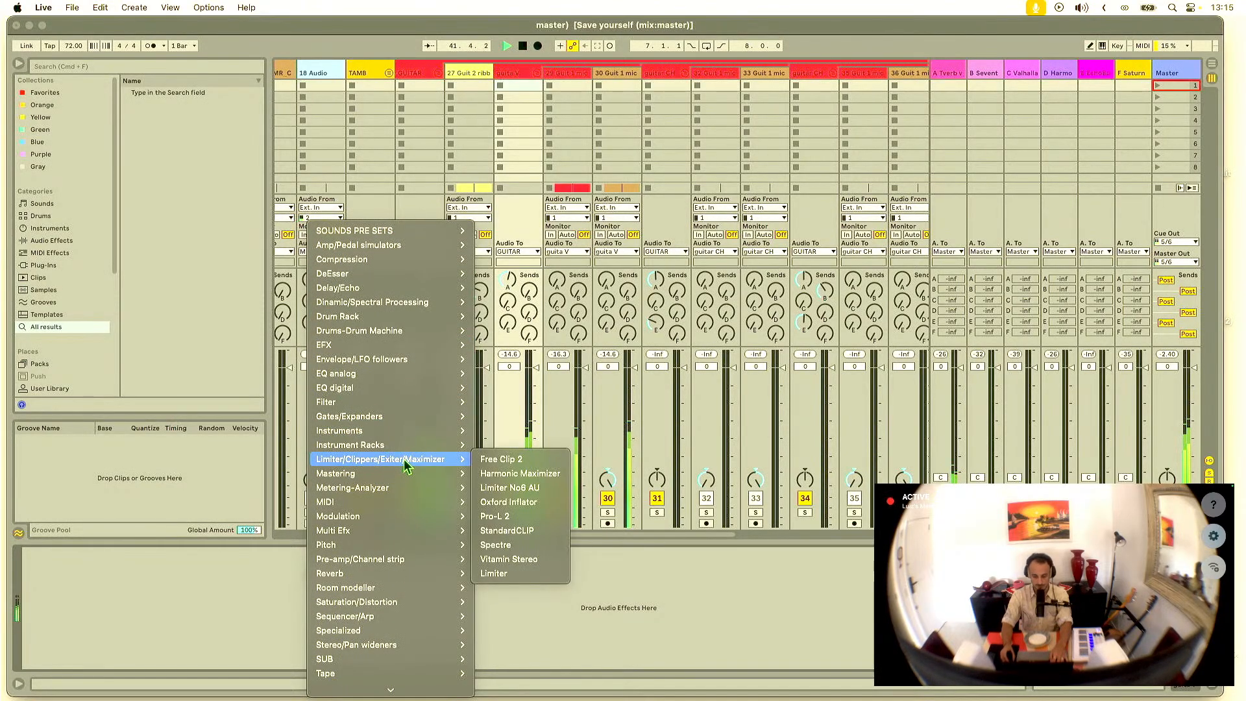
click(668, 552)
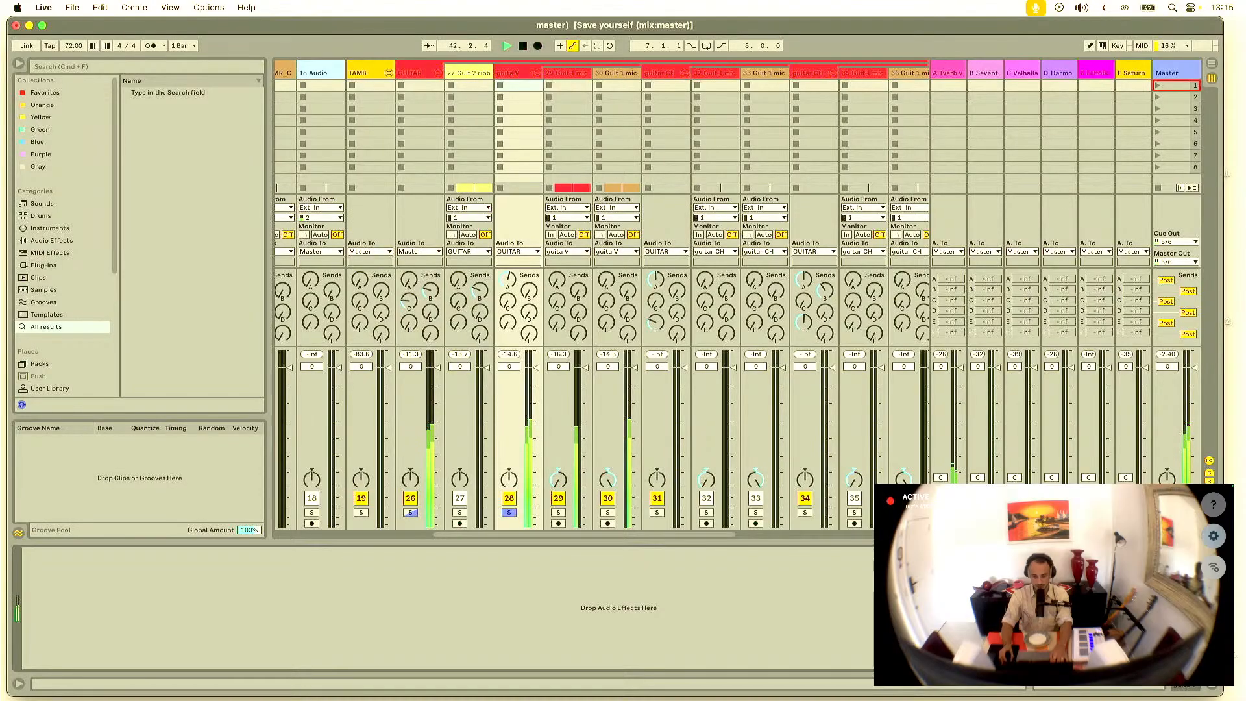
key(super+Tab)
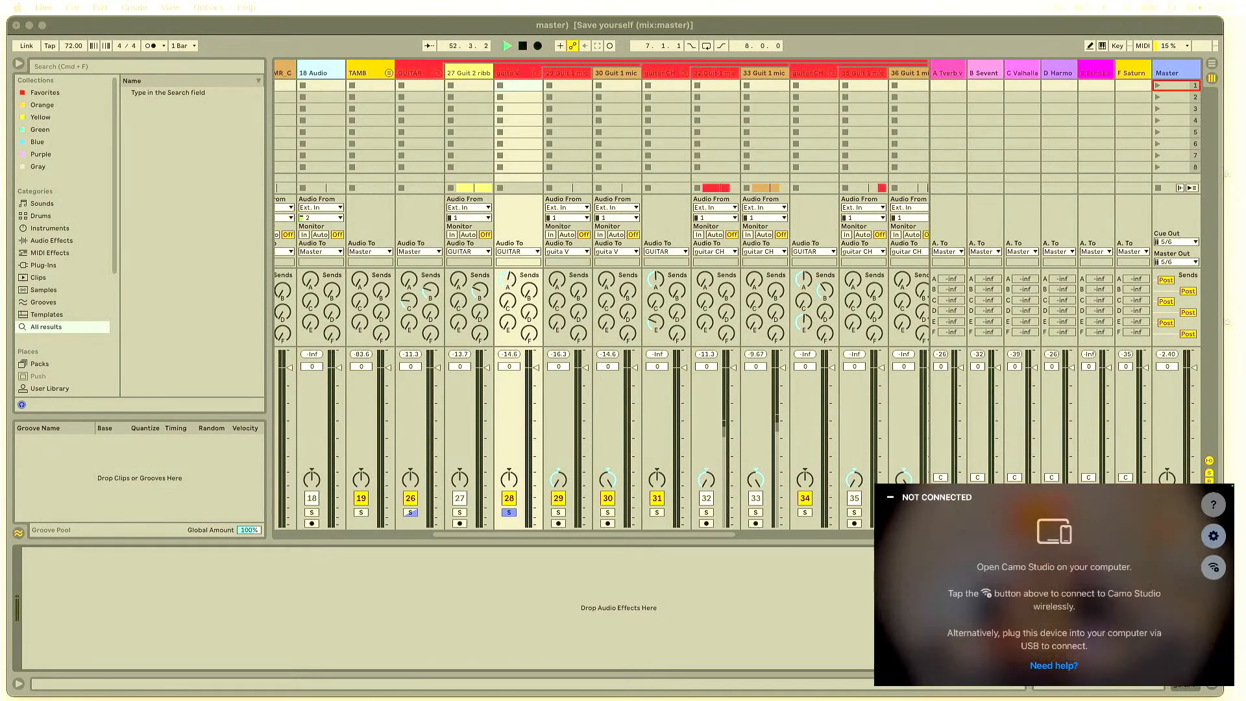
click(517, 571)
Step: Loop the arrangement from LINK at 30.1.1 to 38.1.1 and play it back in the mixer with the guita V group soloed
key(space)
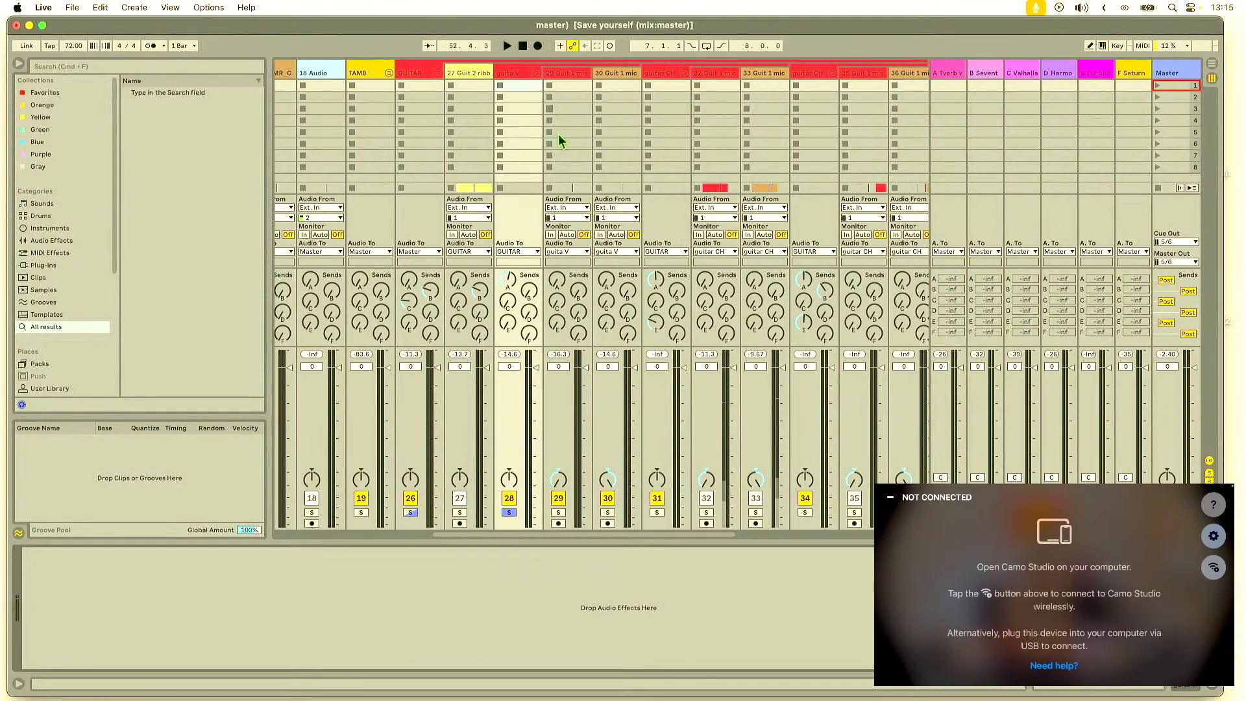
key(Tab)
click(491, 300)
key(space)
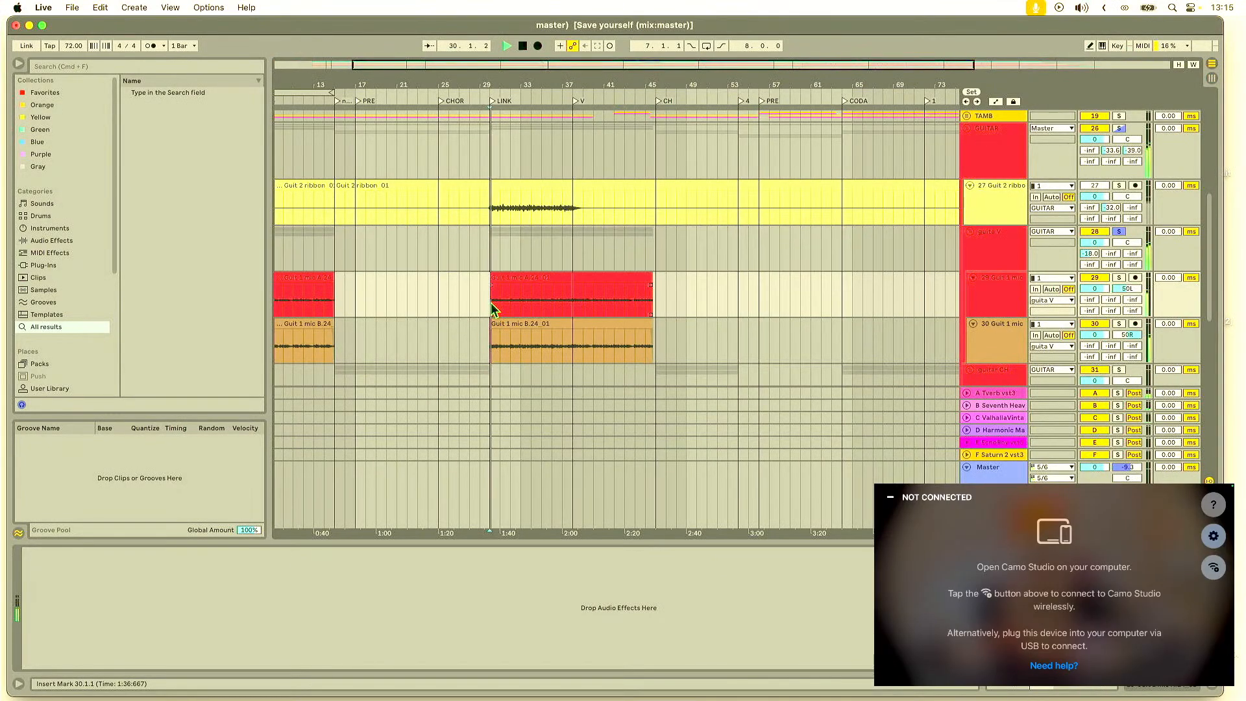
drag(491, 300, 572, 301)
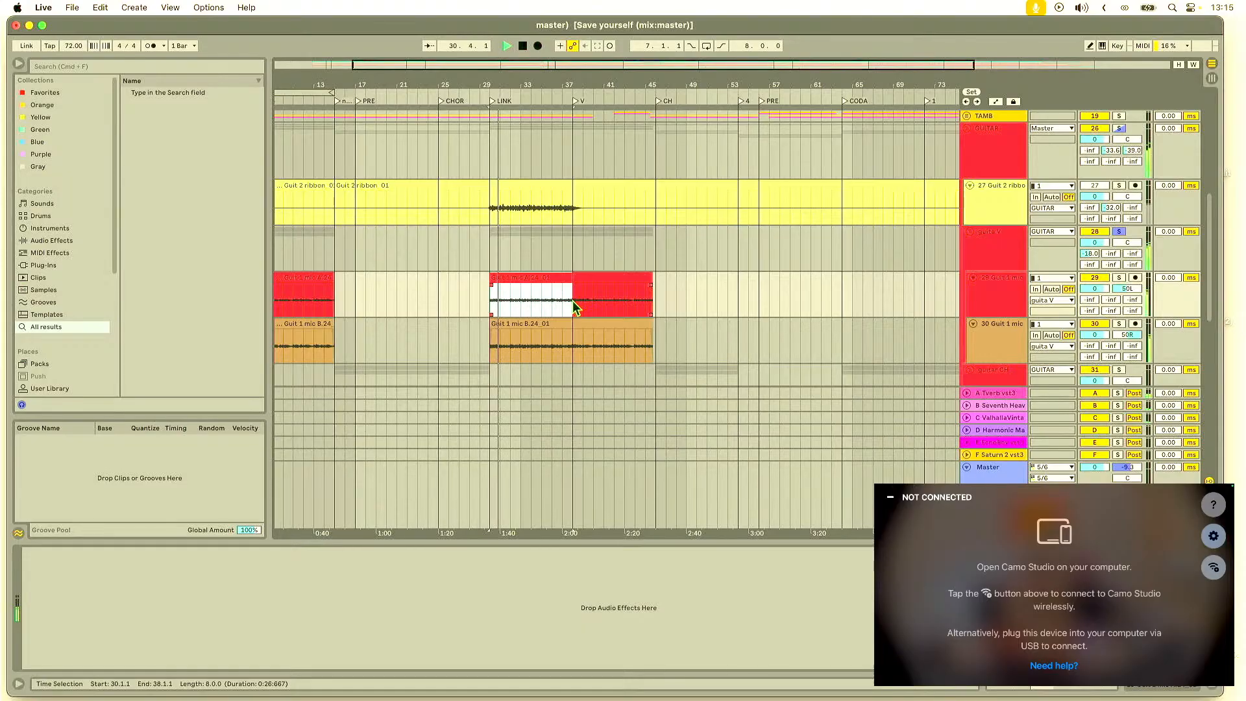
key(super+l)
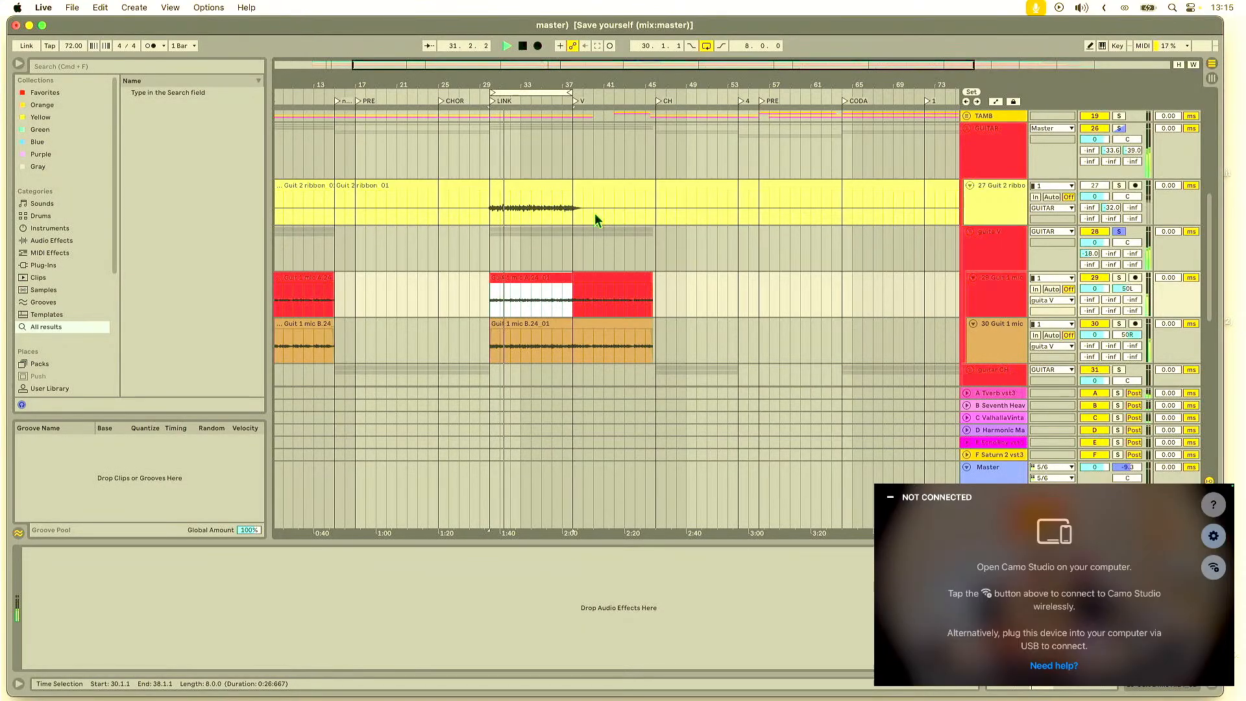
click(1012, 266)
key(Tab)
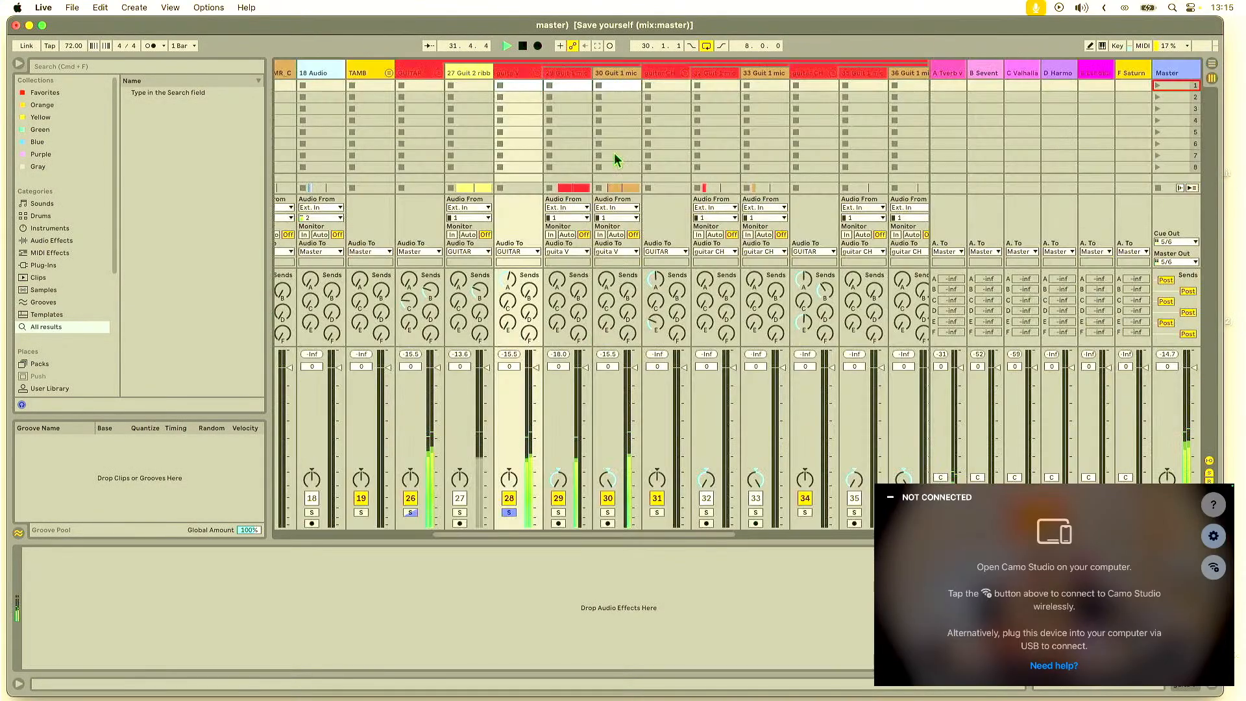
Step: Add Pro-Q 3 to the guita V group and place its open window over the mixer
click(469, 73)
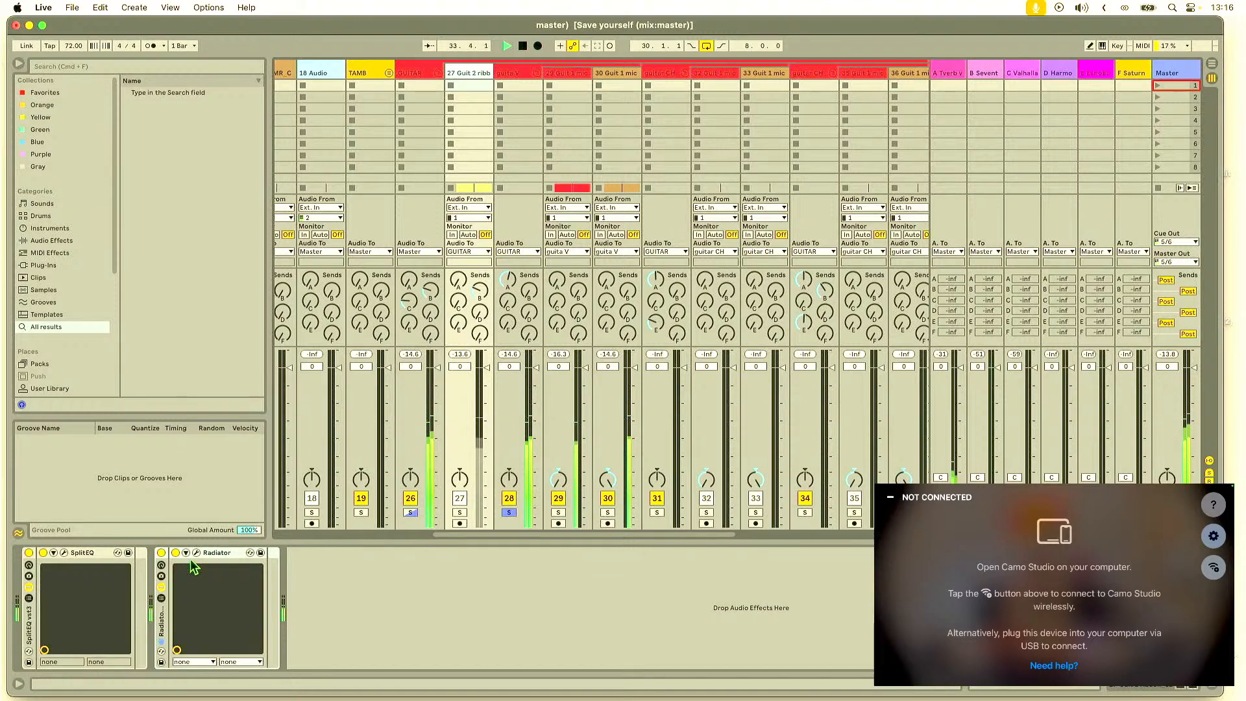
click(523, 77)
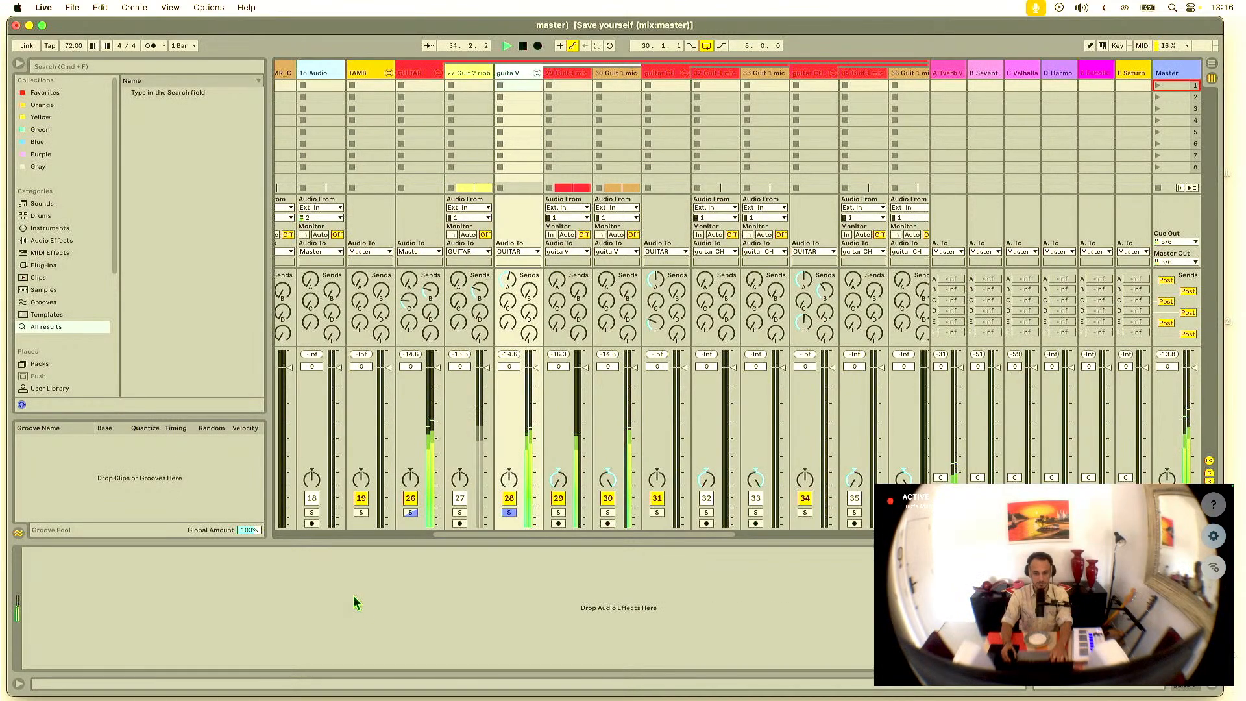
right_click(329, 586)
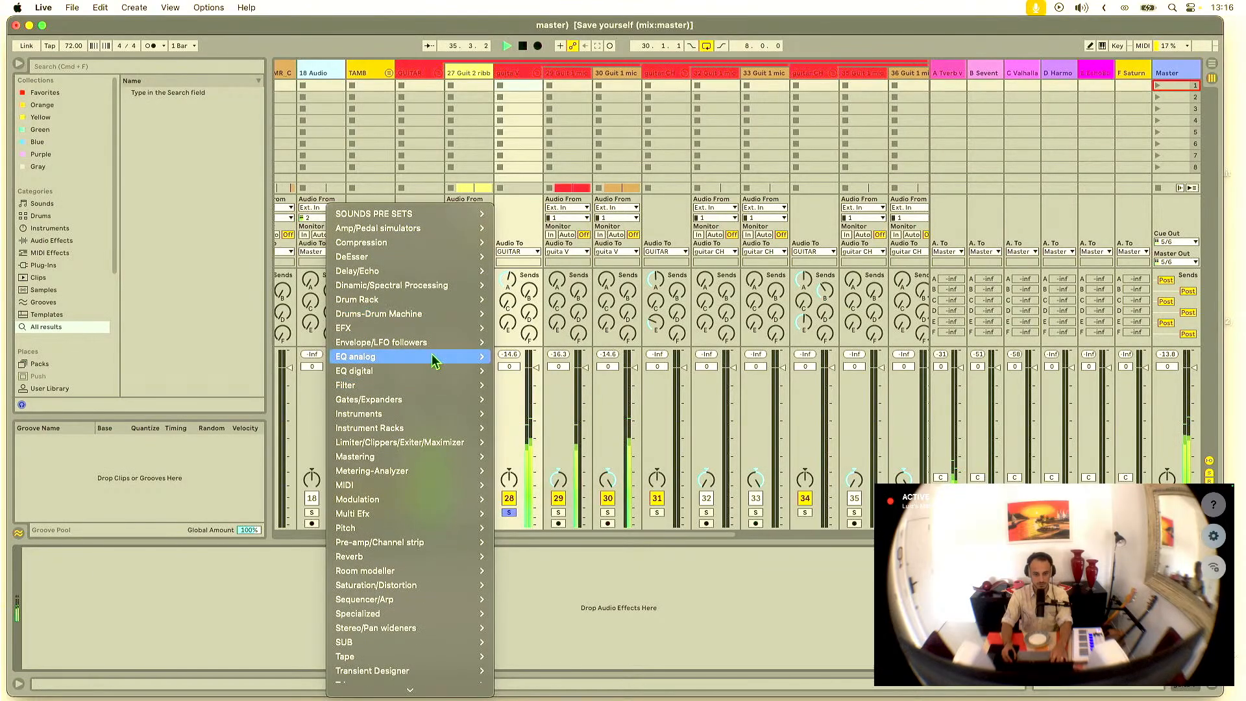
mouse_move(445, 378)
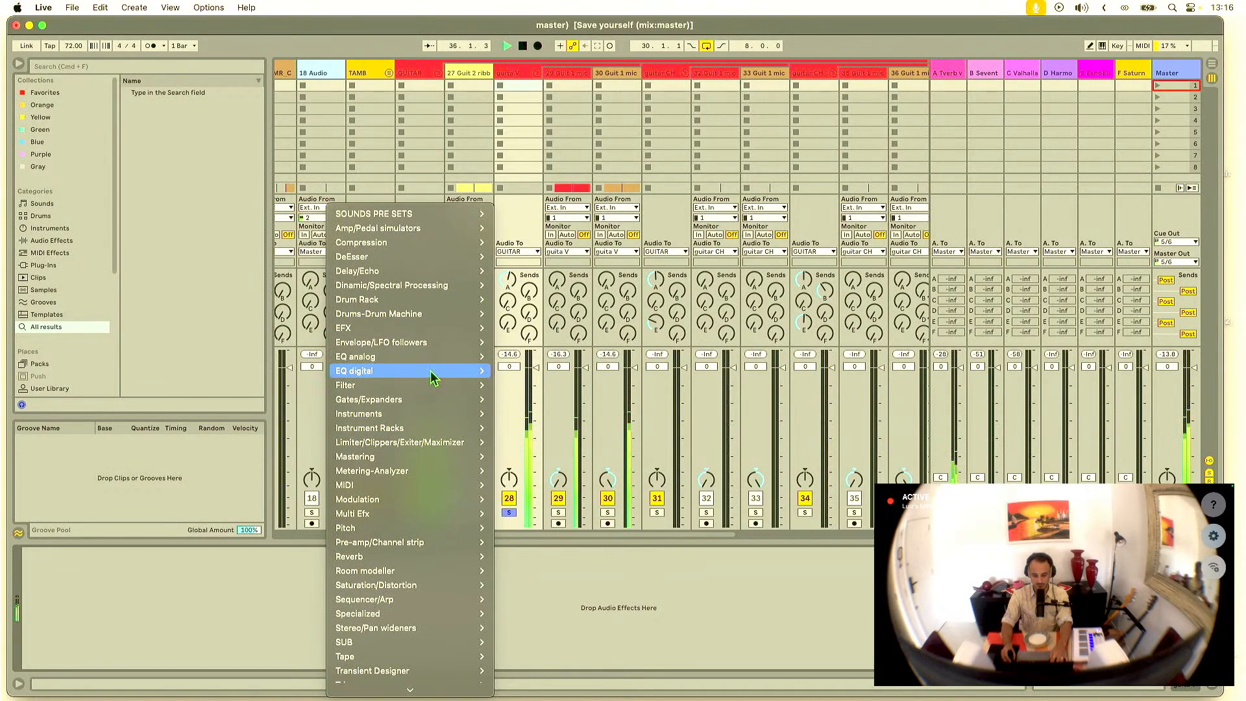
click(531, 401)
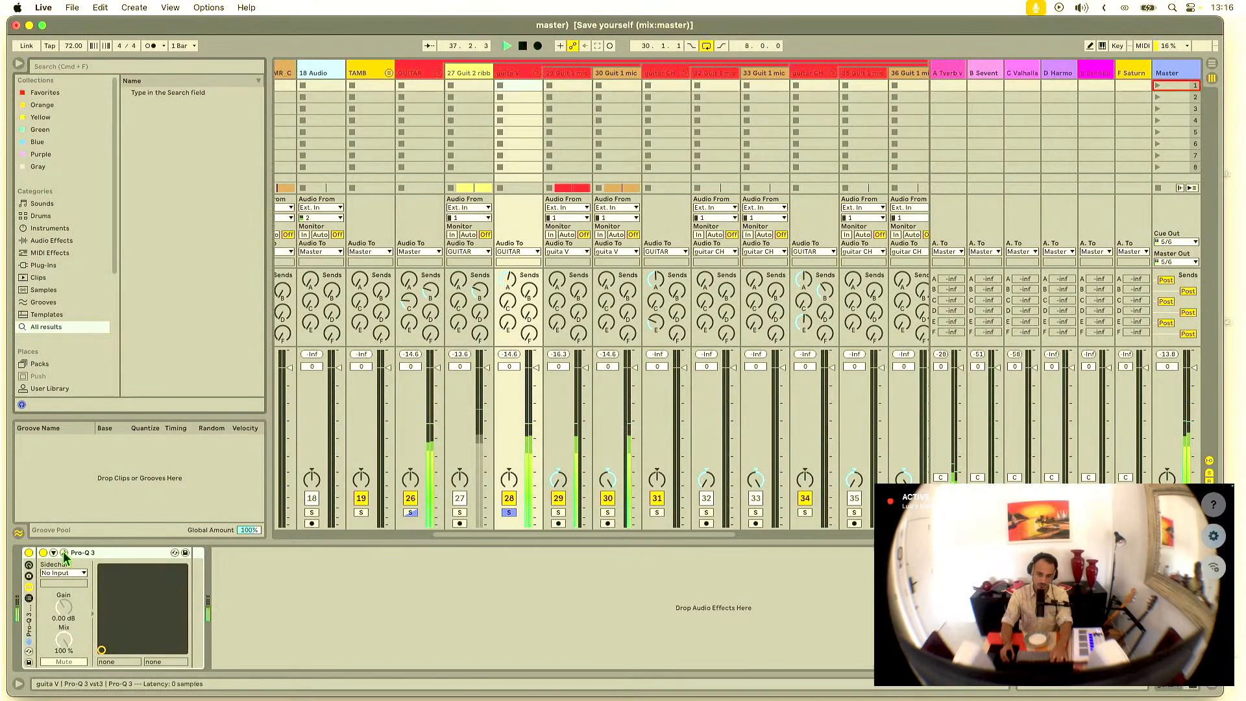
click(64, 554)
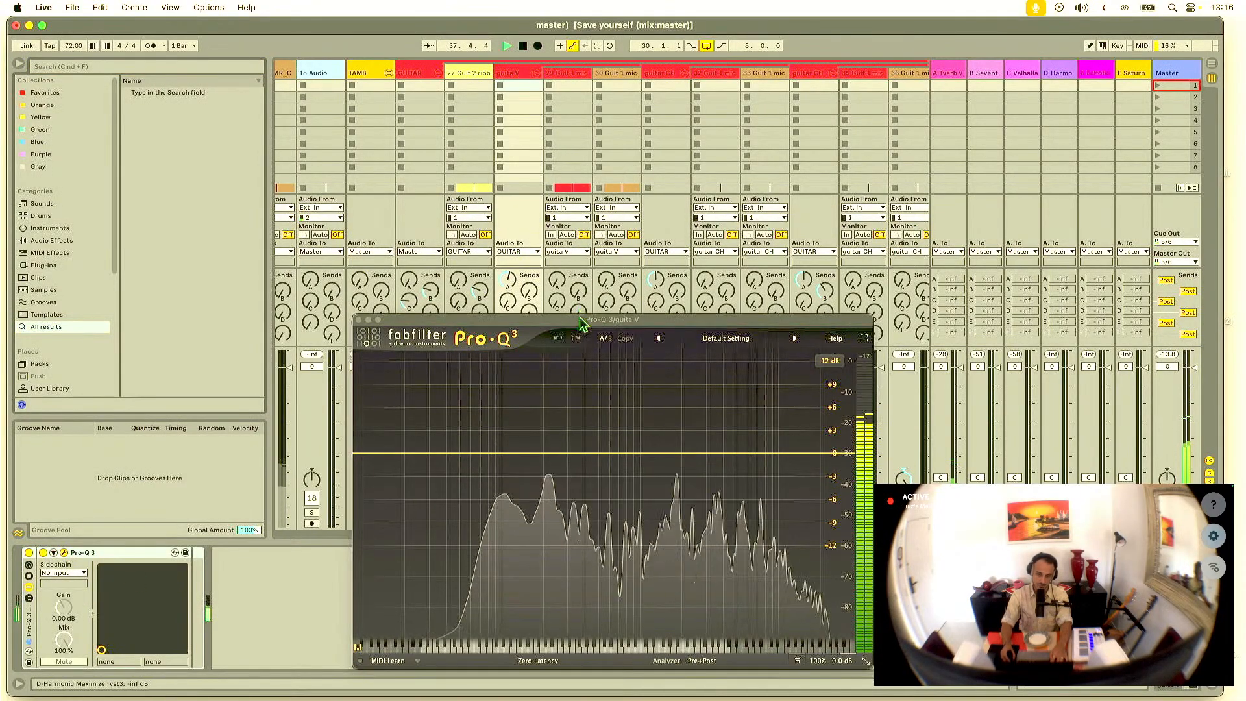
drag(571, 320, 713, 125)
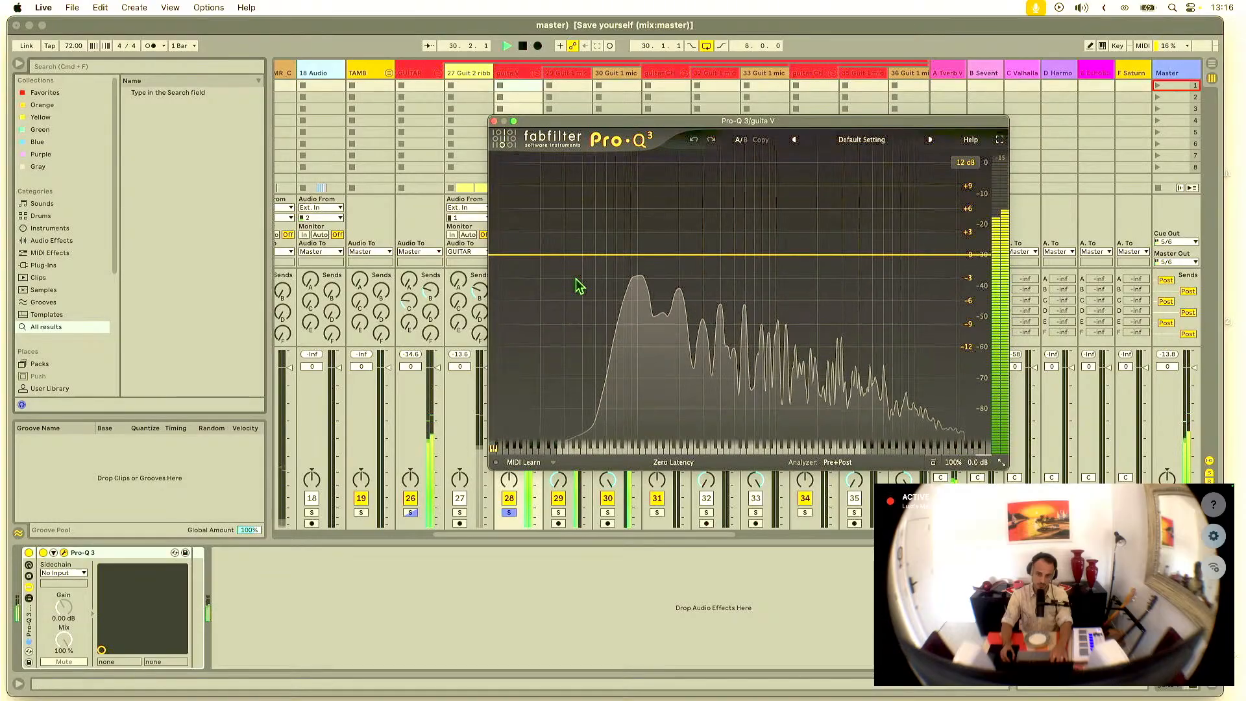
Step: Create a 12 dB/oct low cut on the guita V group at about 47 Hz with Q about 0.7, auditioning the band
click(538, 255)
drag(538, 254, 586, 296)
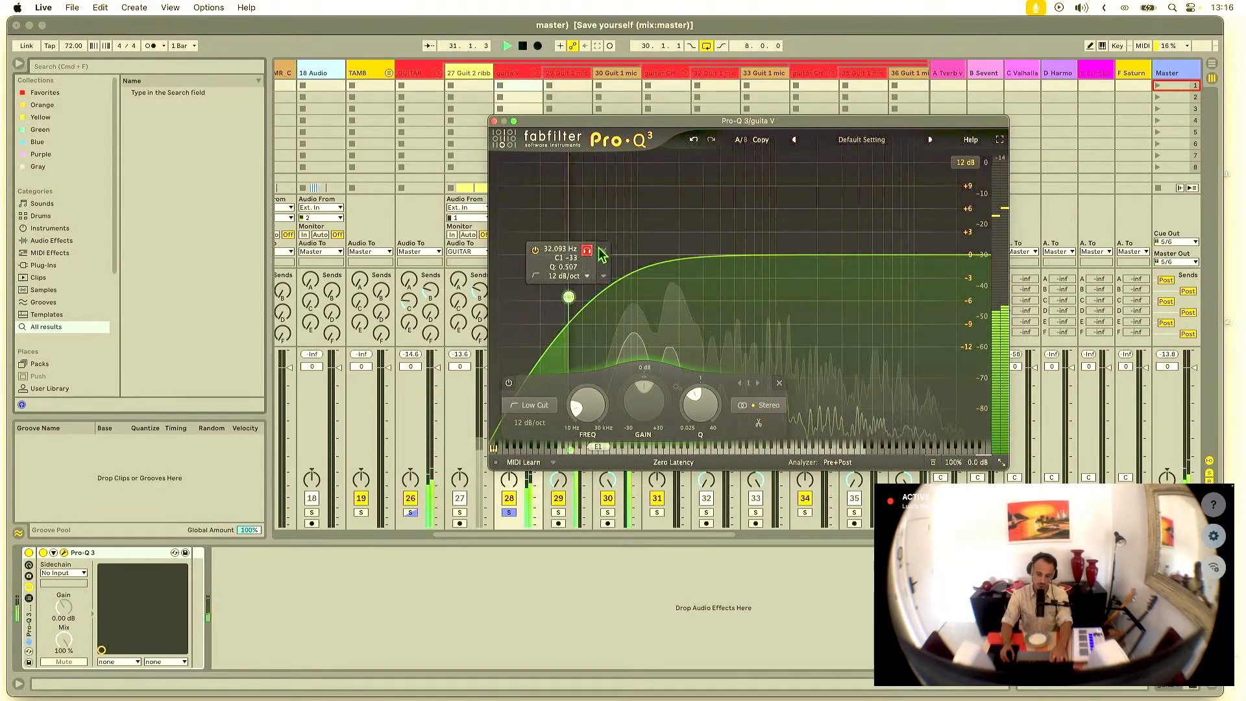
drag(608, 249, 608, 249)
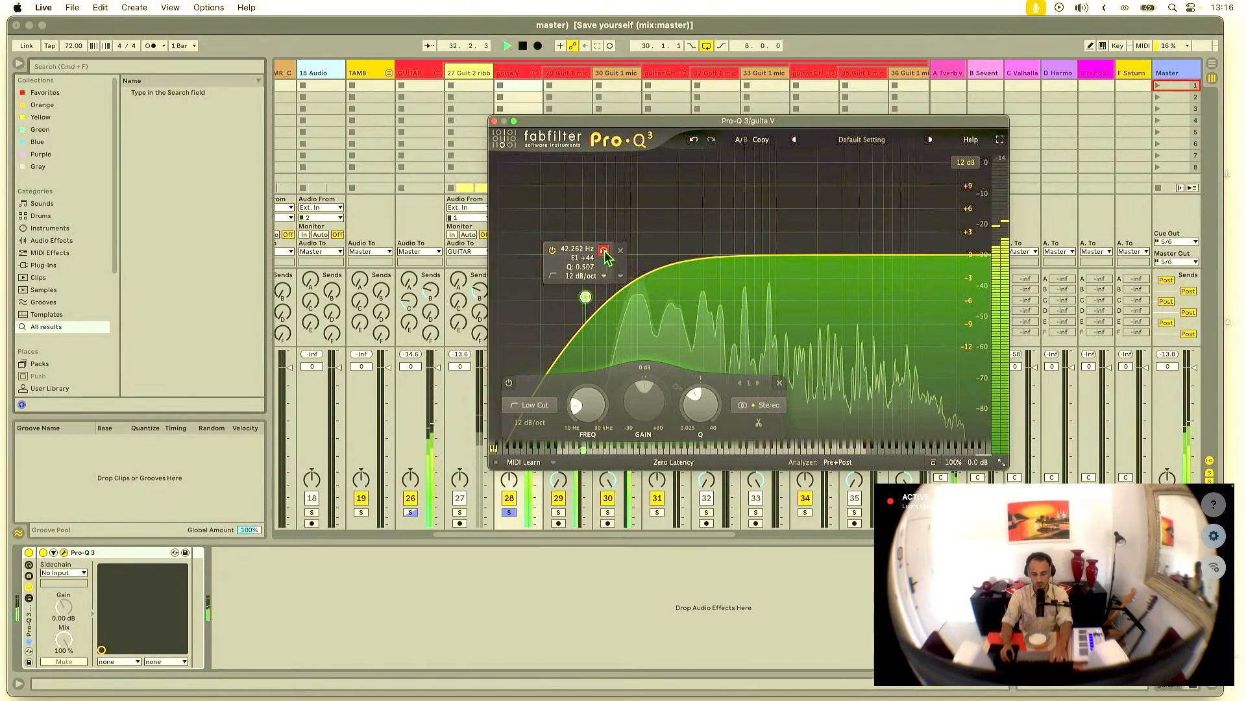
drag(585, 297, 592, 278)
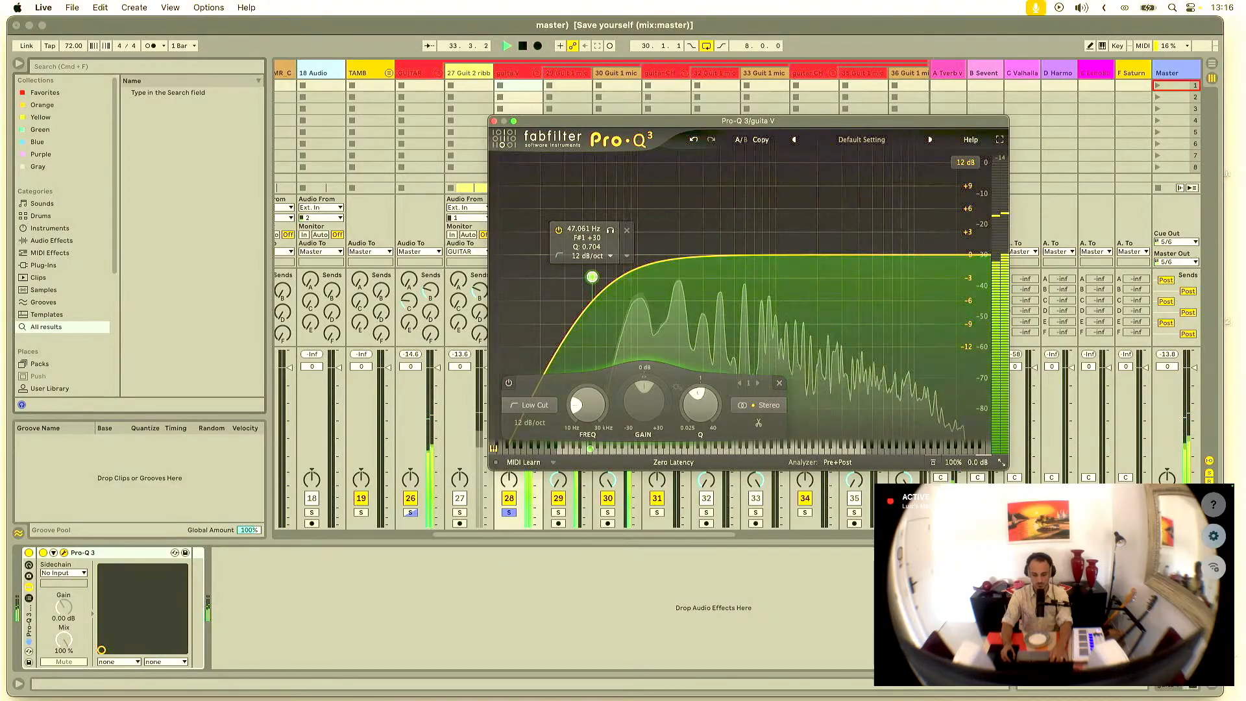
Step: Return to the Live set with the guita V Pro-Q 3 window shown, and solo the whole GUITAR group instead
key(super+Tab)
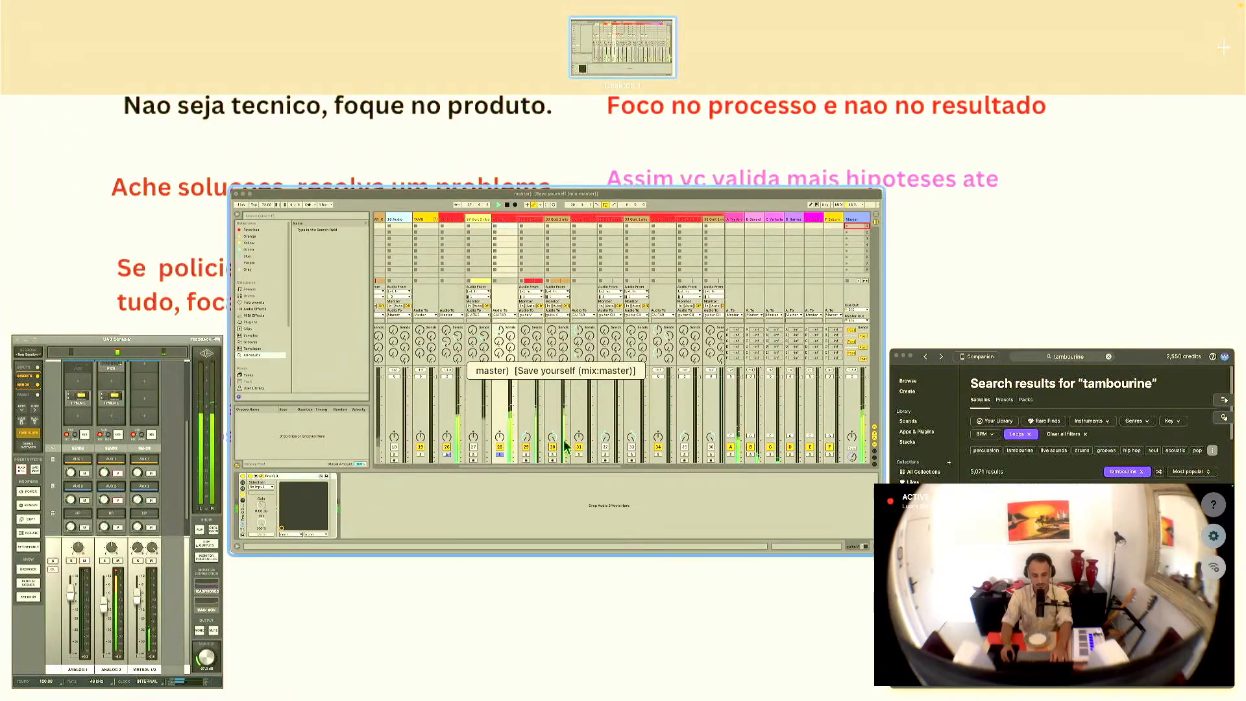
click(523, 454)
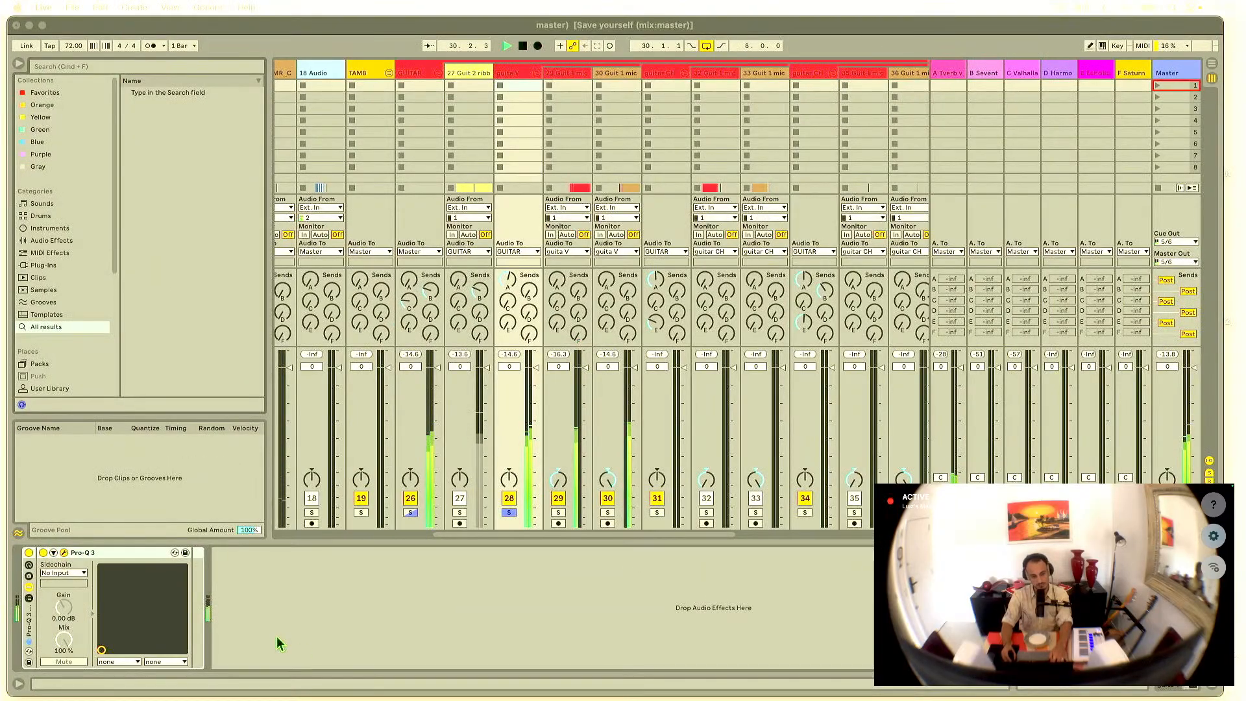
click(63, 553)
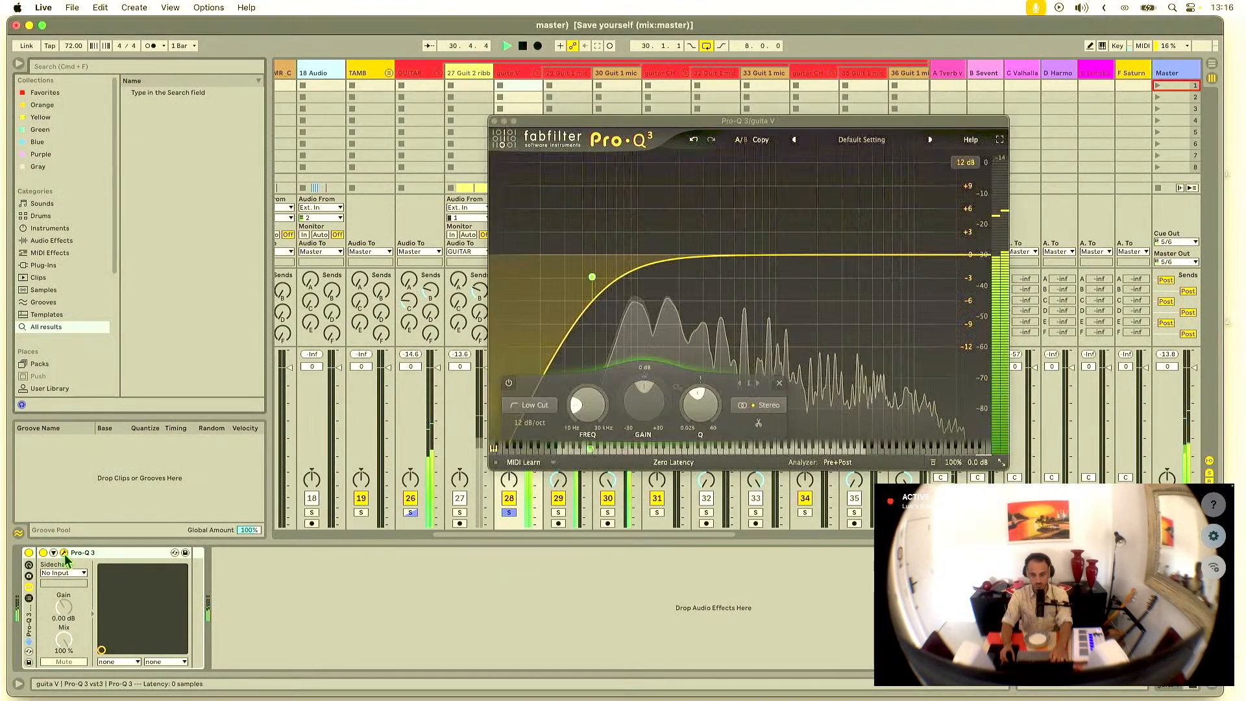
click(63, 553)
click(63, 552)
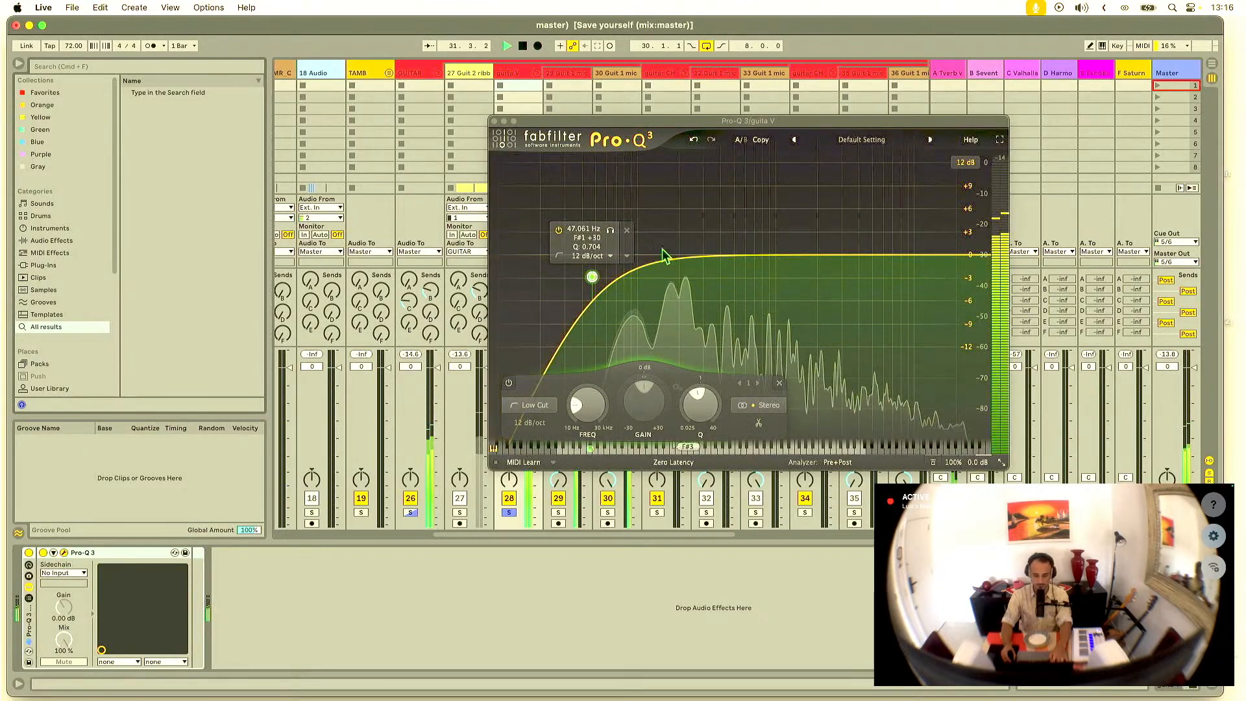
click(411, 513)
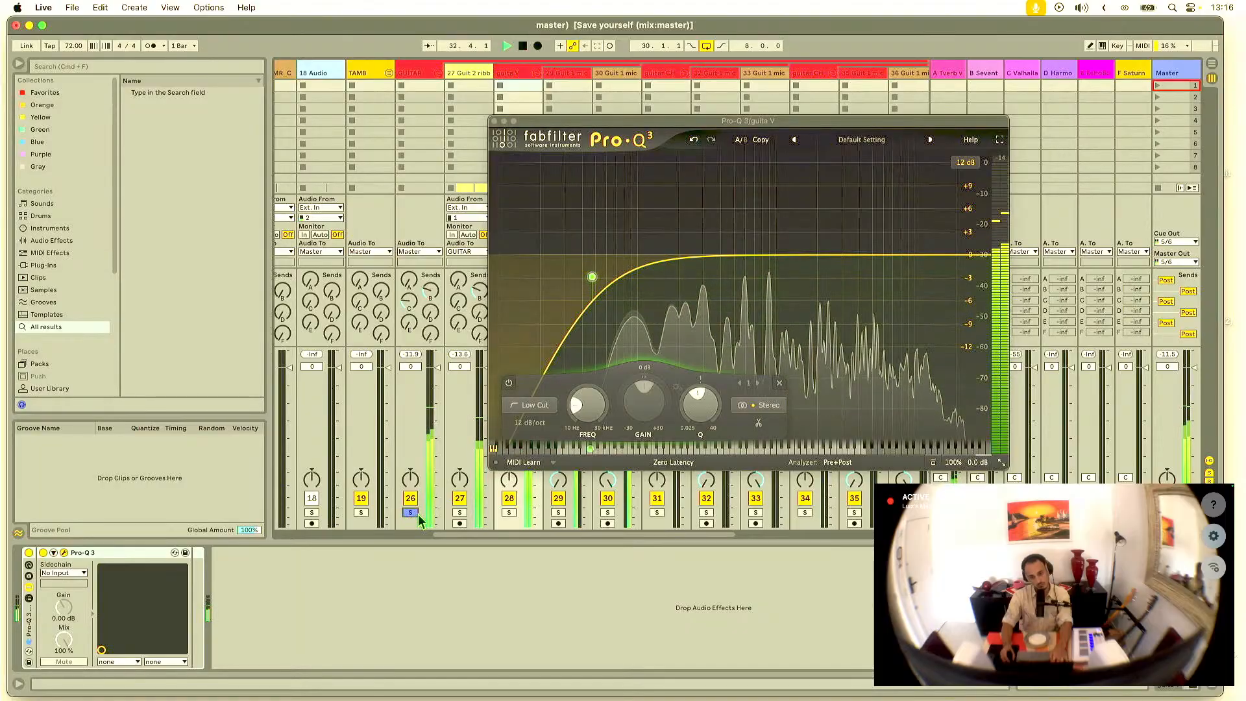
Step: Raise the guita V low cut to about 111 Hz with Q about 1 while listening to the whole GUITAR group
mouse_move(593, 277)
drag(593, 278, 672, 260)
drag(679, 122, 415, 700)
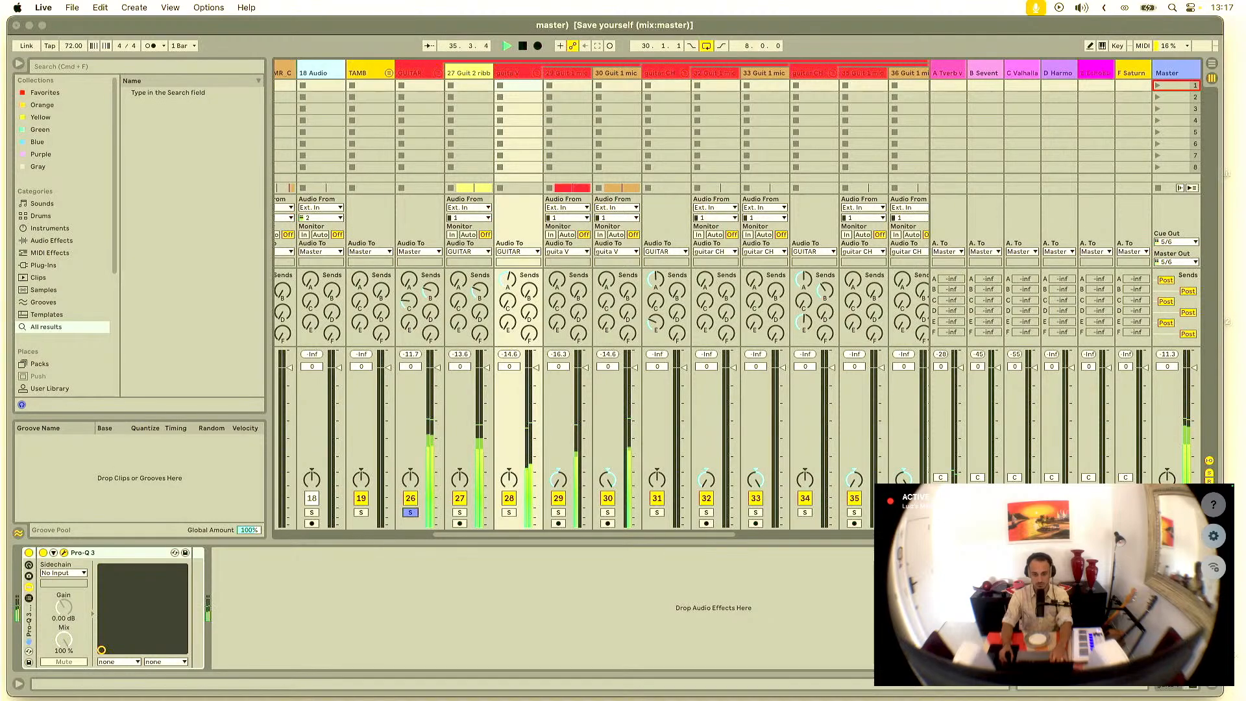
drag(649, 700, 843, 187)
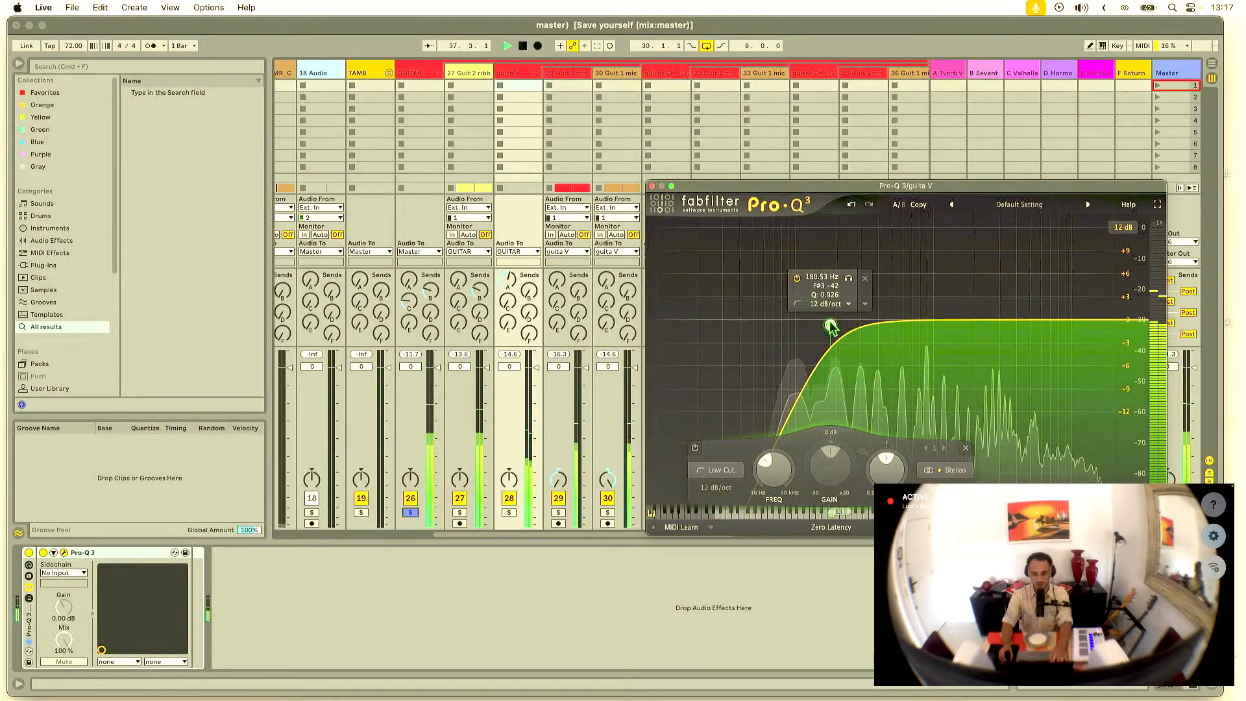
drag(830, 325, 813, 325)
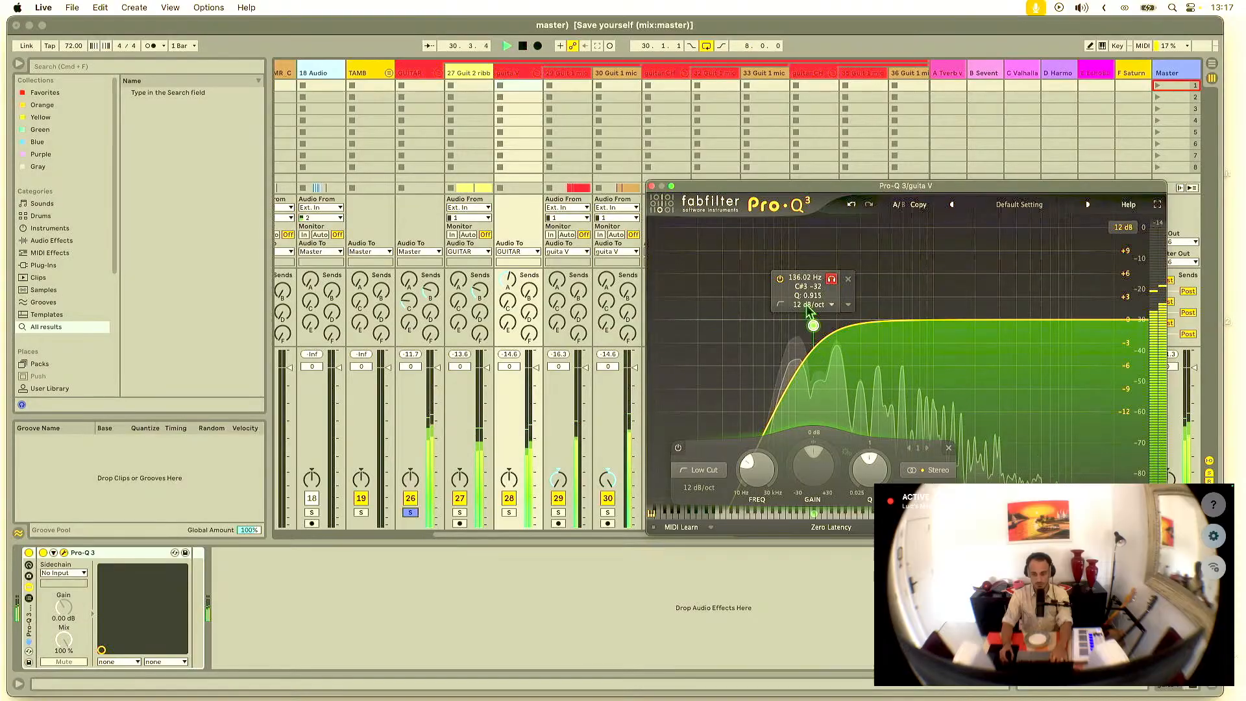
drag(816, 328, 806, 320)
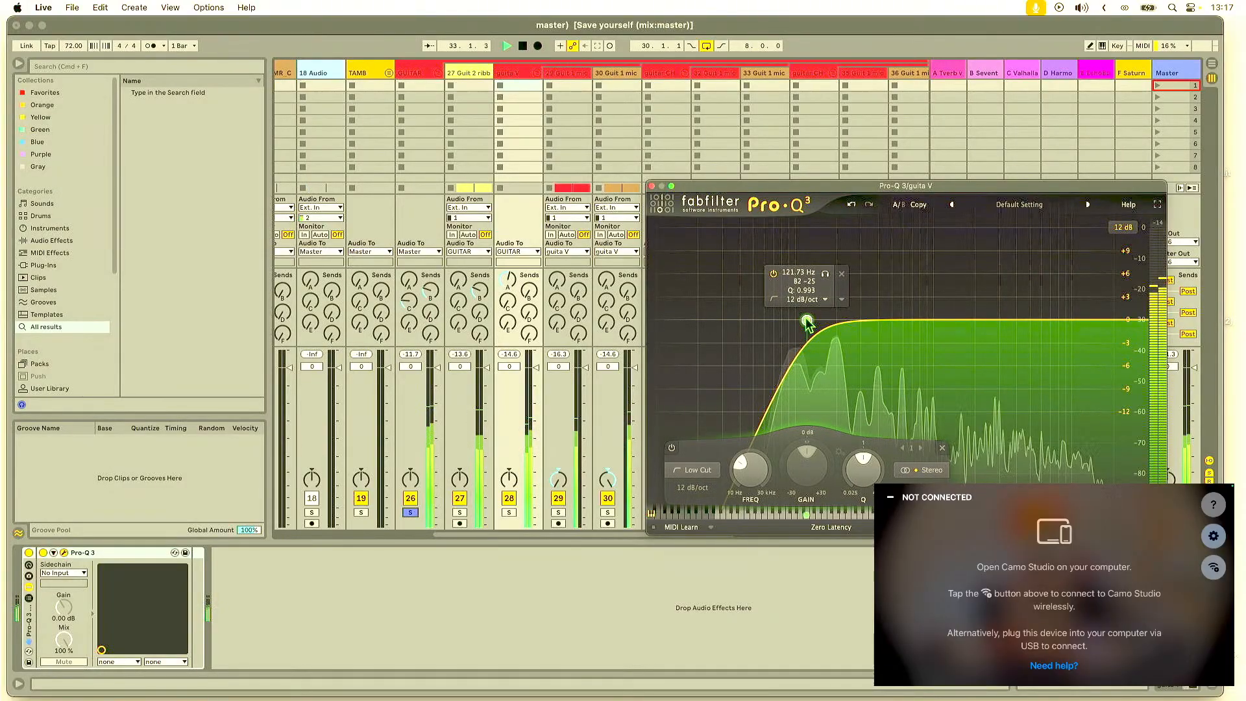
drag(807, 320, 807, 331)
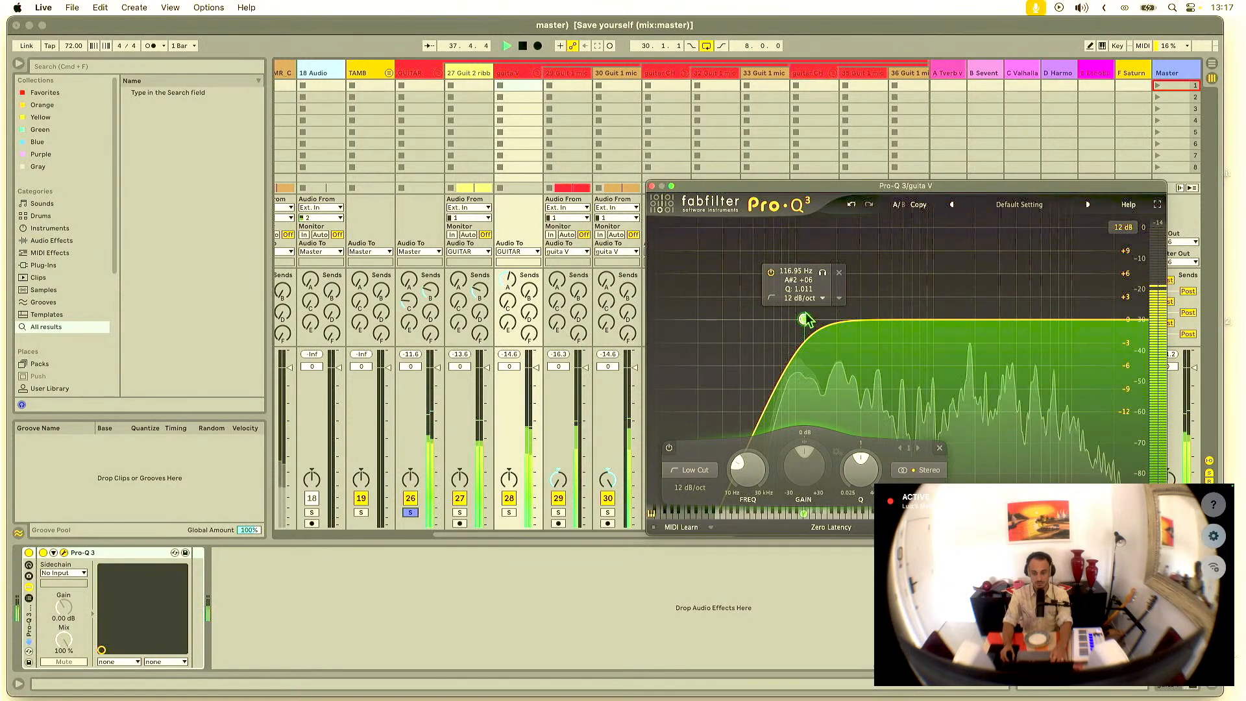
drag(805, 318, 803, 322)
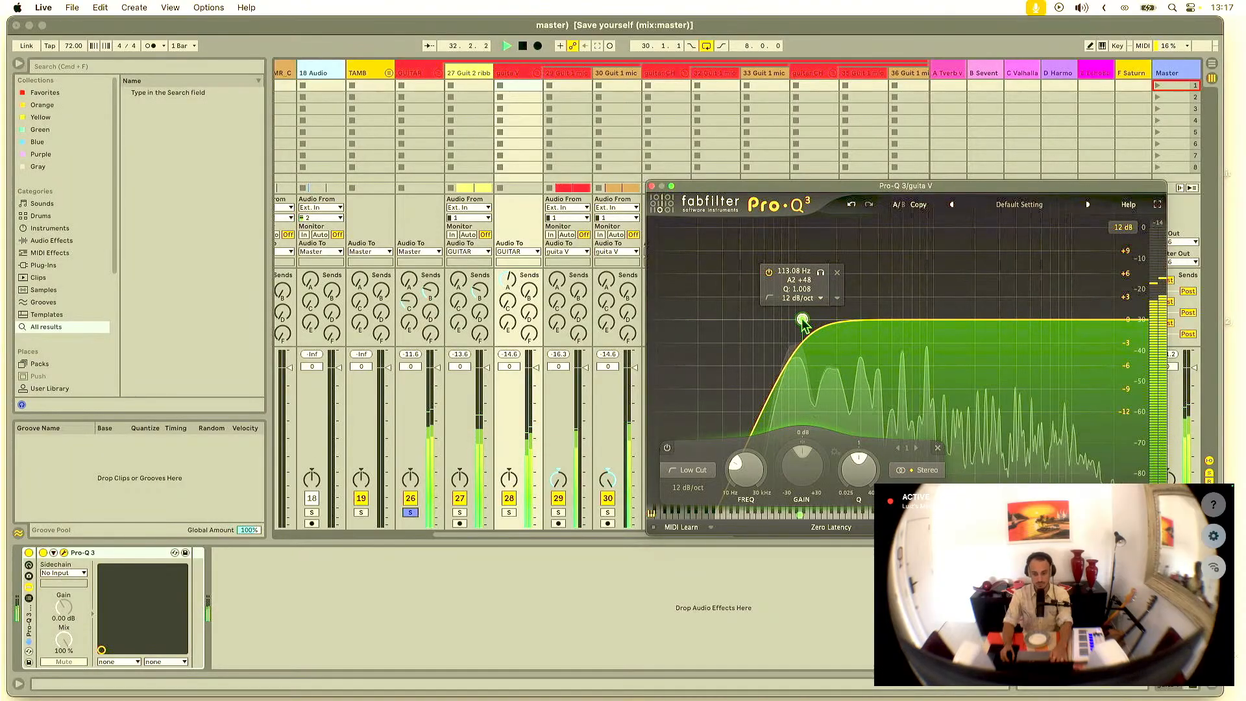
drag(803, 323, 802, 322)
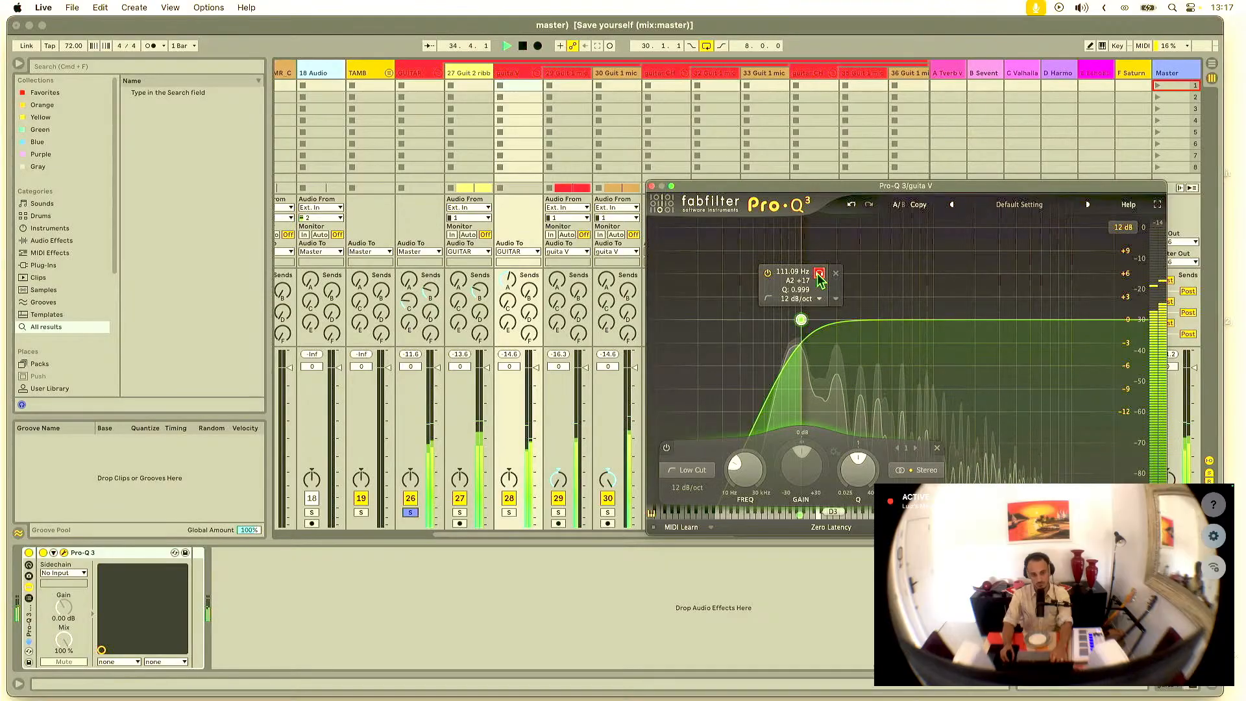
Step: Compare the guita V group with its Pro-Q 3 low cut bypassed and active, and close the plug-in window
click(512, 78)
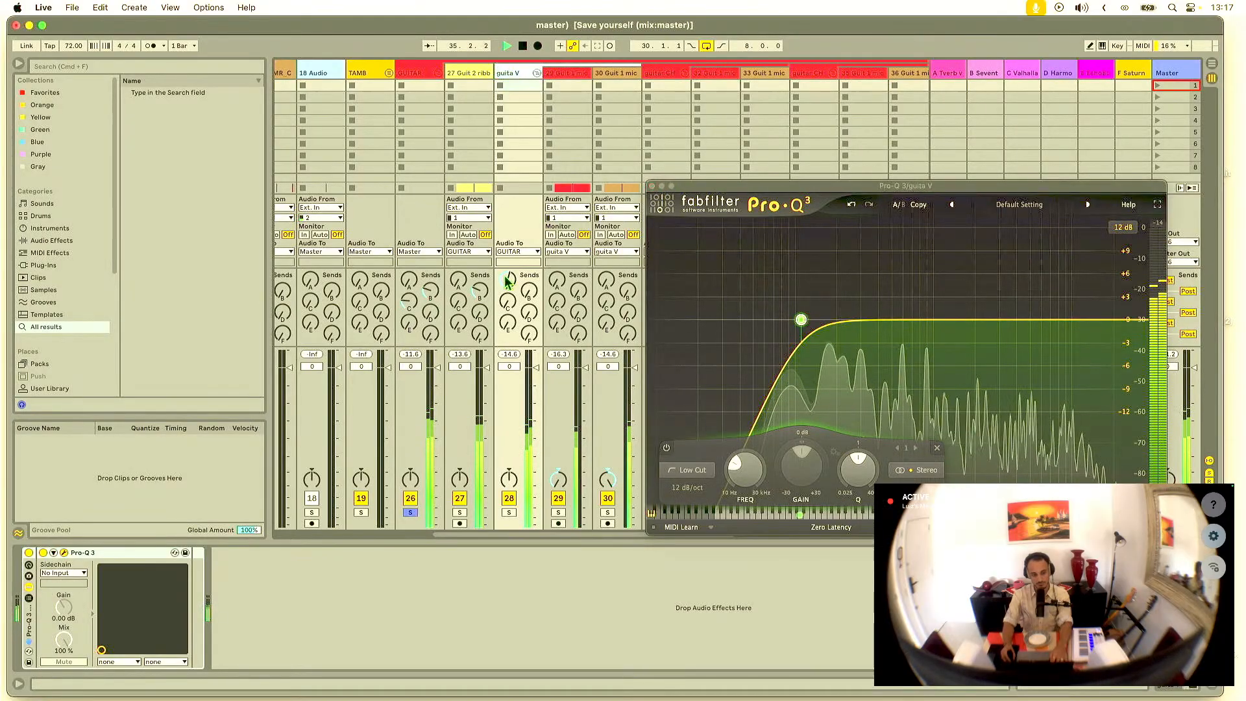
click(28, 552)
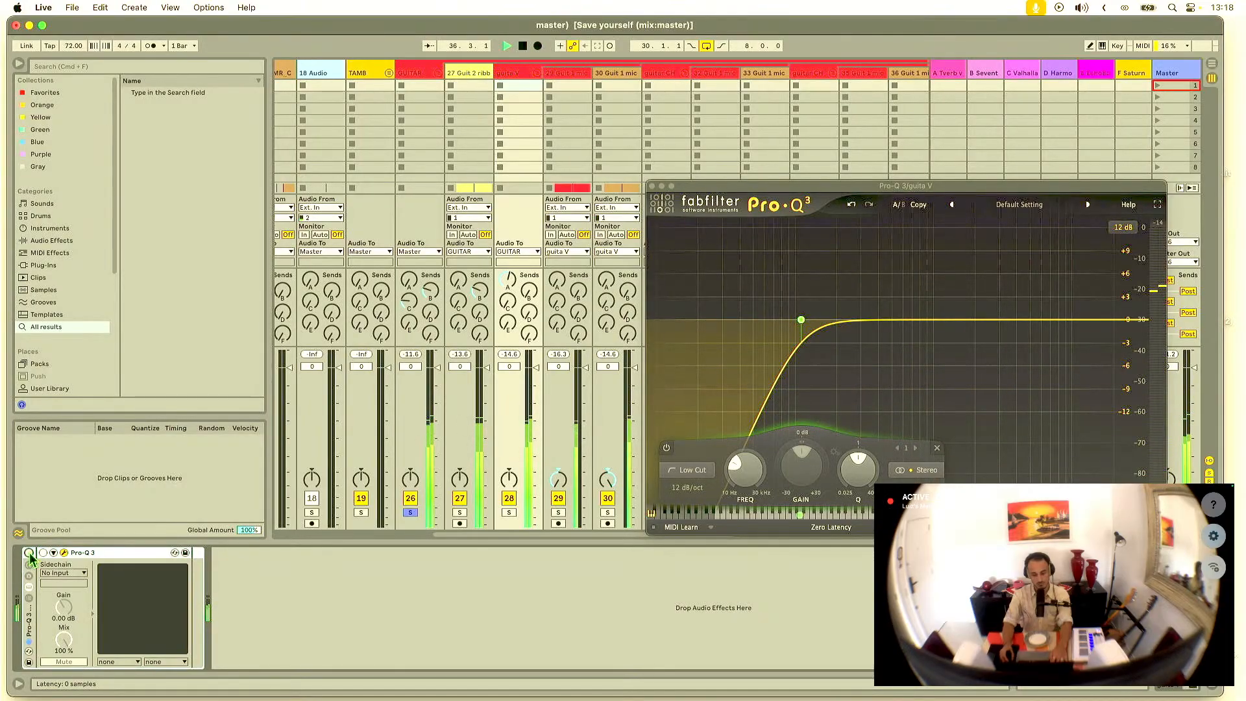
click(29, 552)
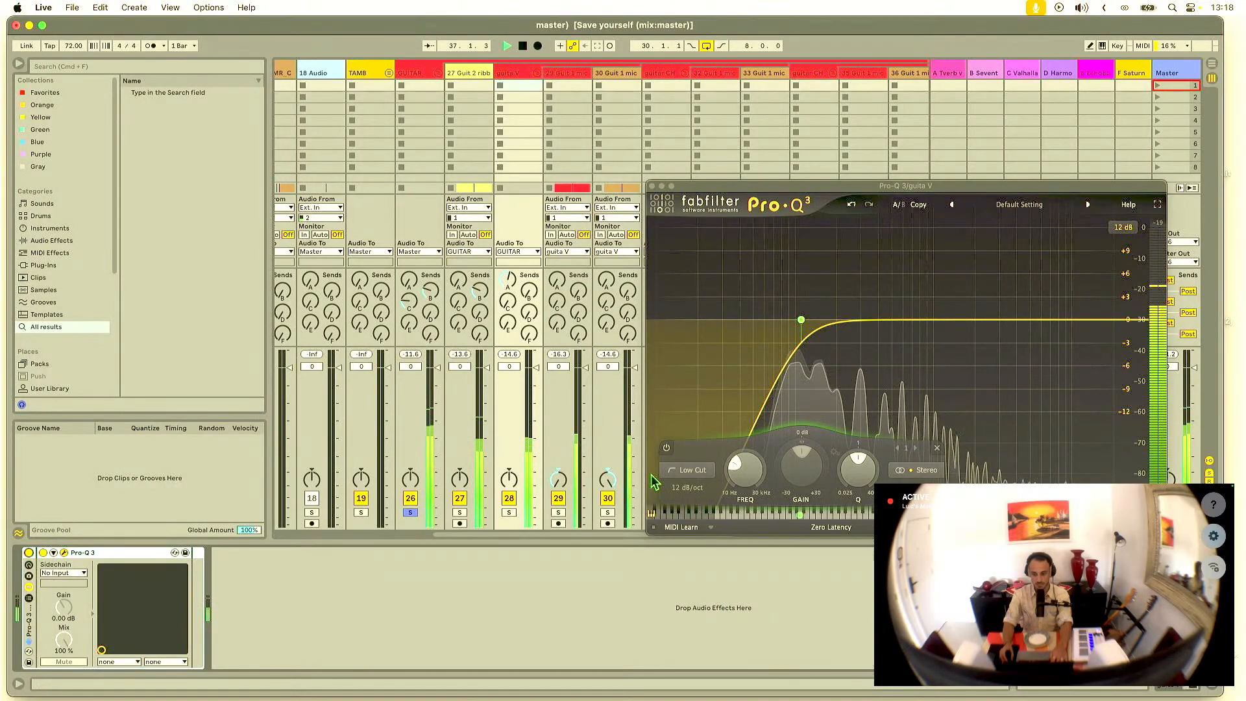
click(801, 319)
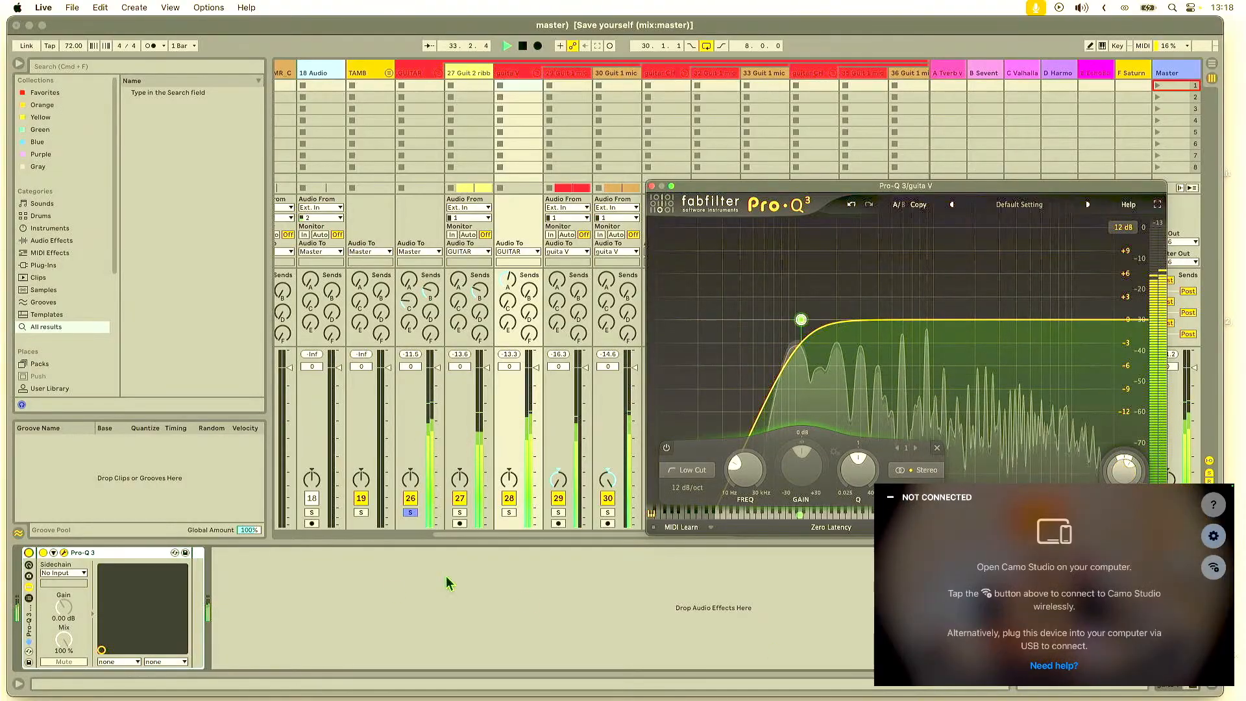
click(28, 554)
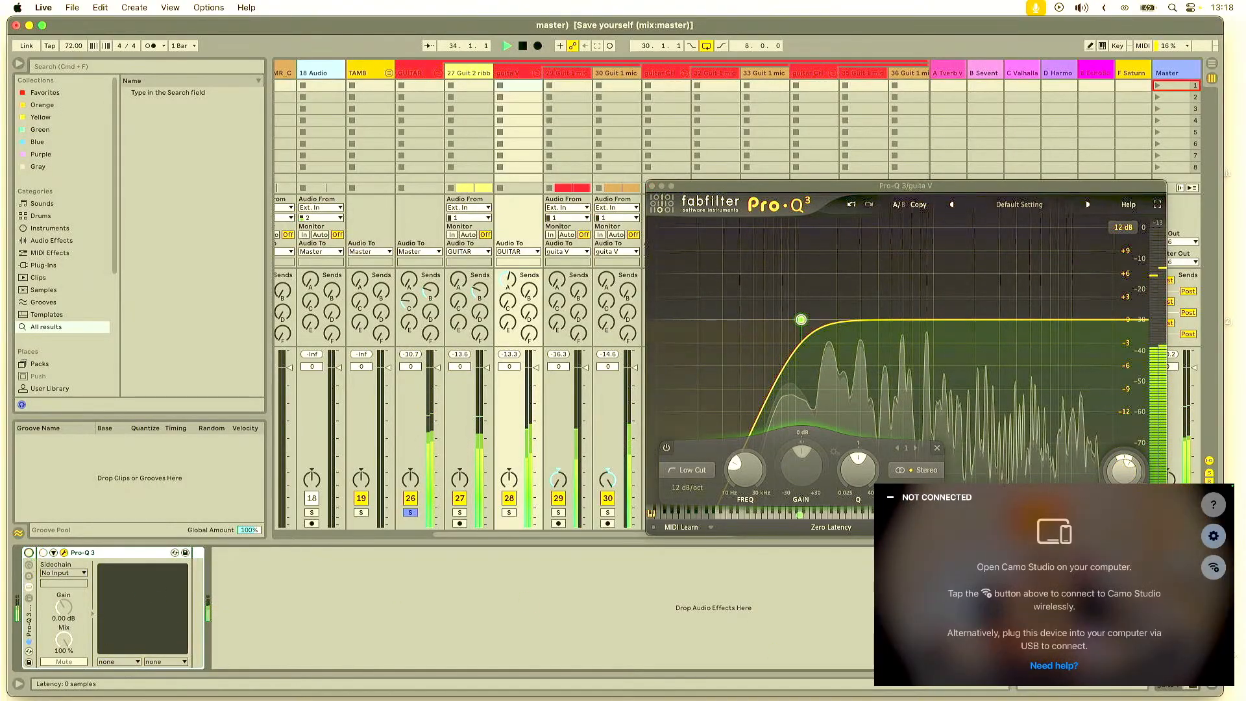
click(29, 553)
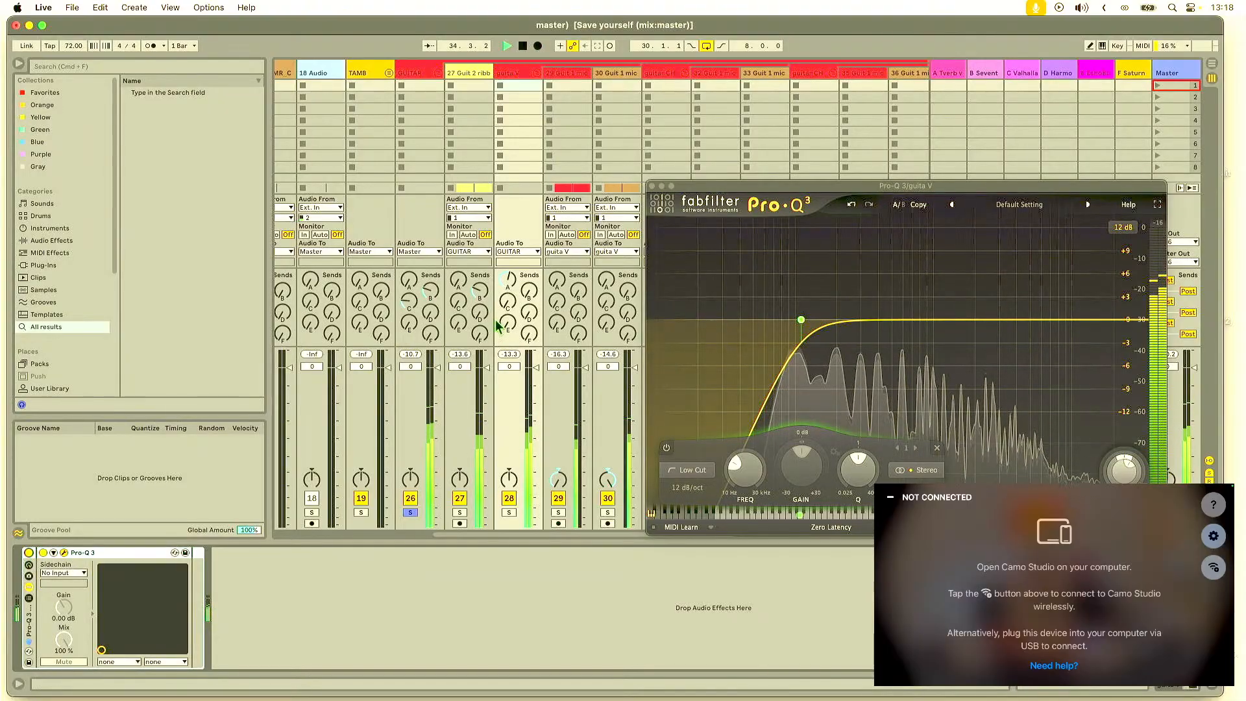
click(652, 186)
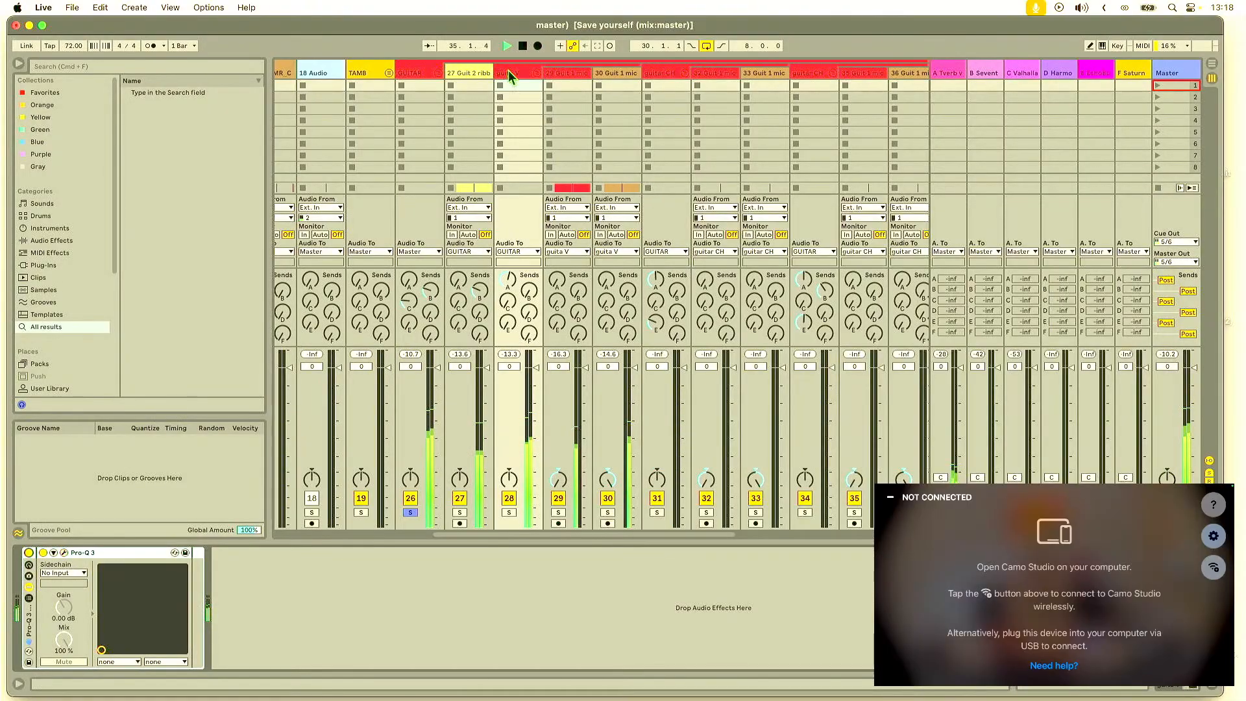
Step: Copy the Radiator from the Guit 2 ribb track to after Pro-Q 3 on guita V and place its open window over the mixer
click(482, 71)
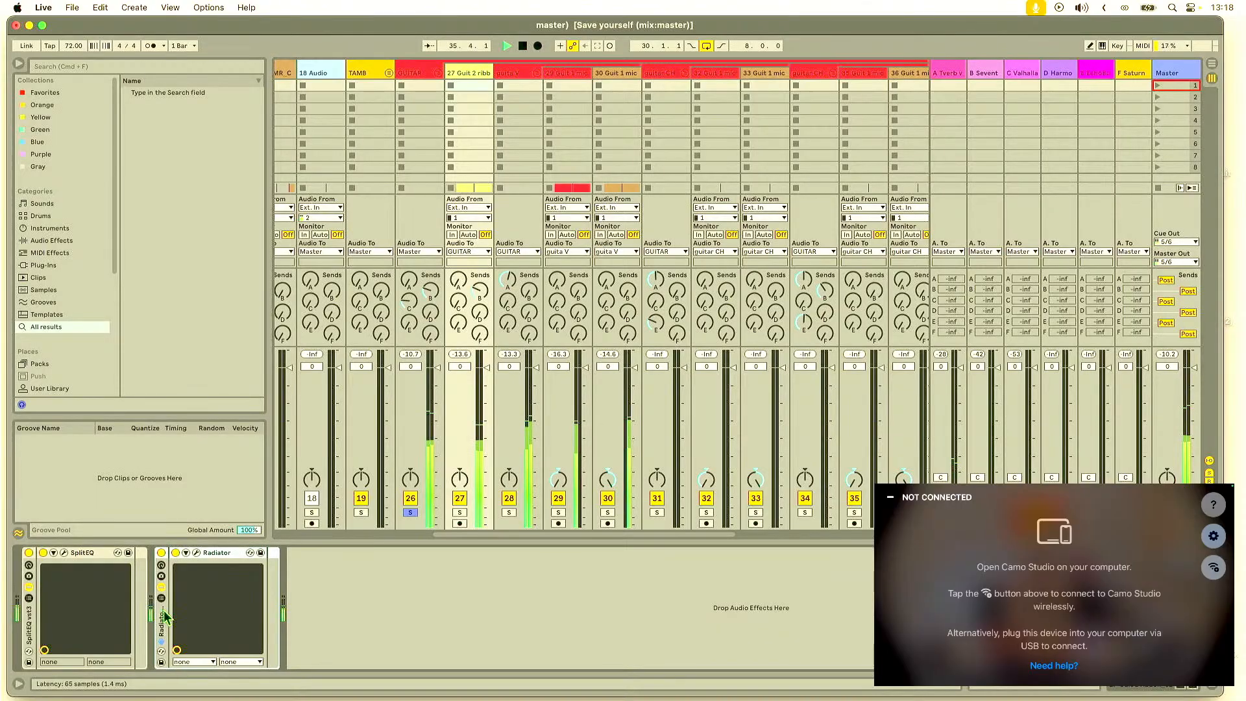
click(514, 80)
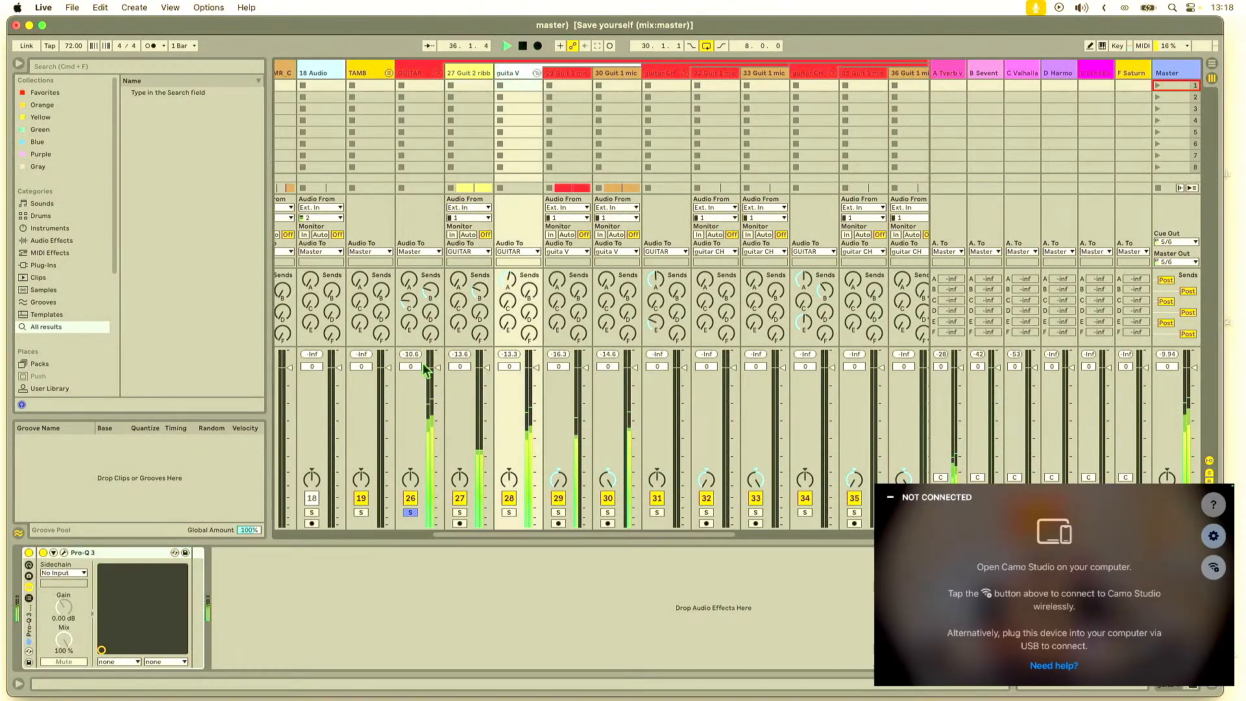
click(345, 639)
key(super+v)
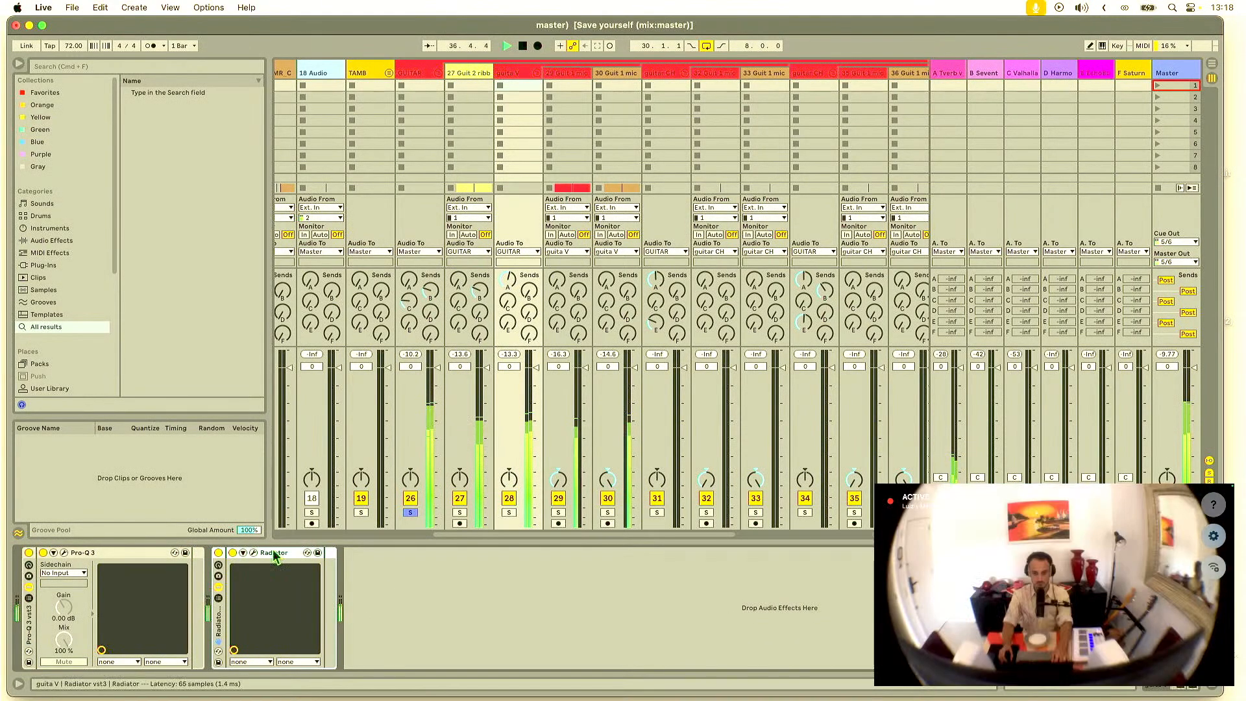
click(254, 553)
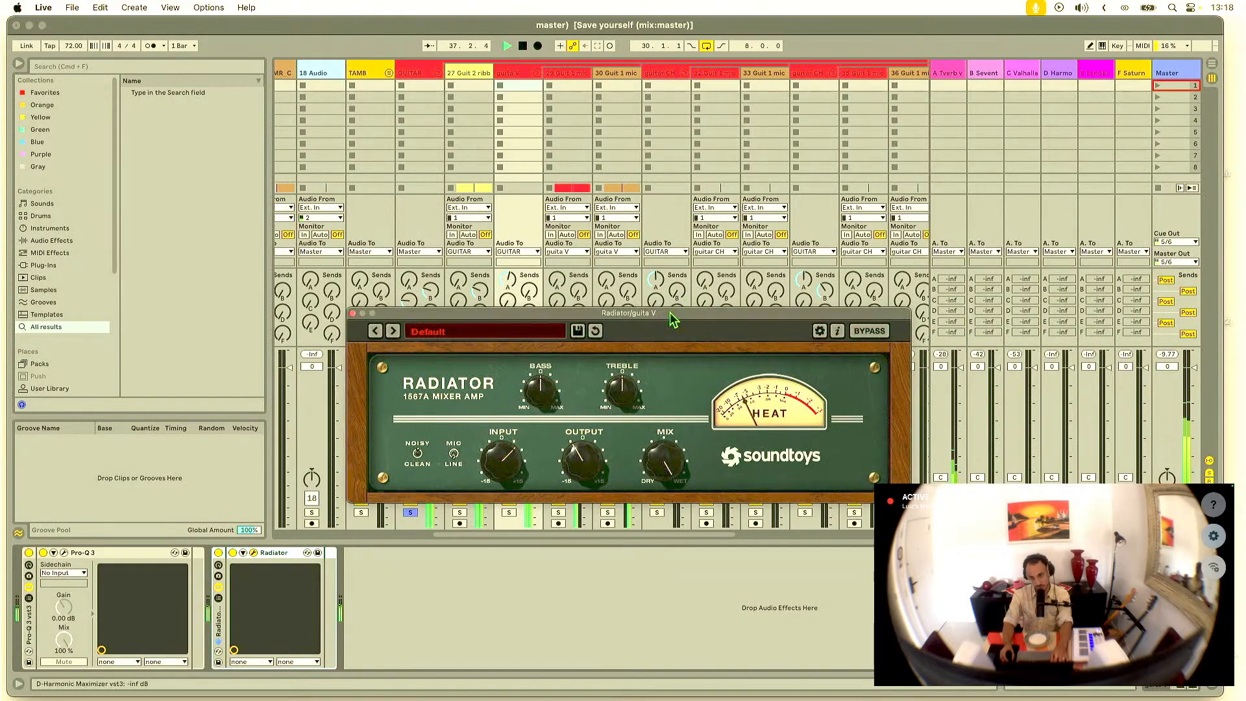
drag(673, 319, 918, 137)
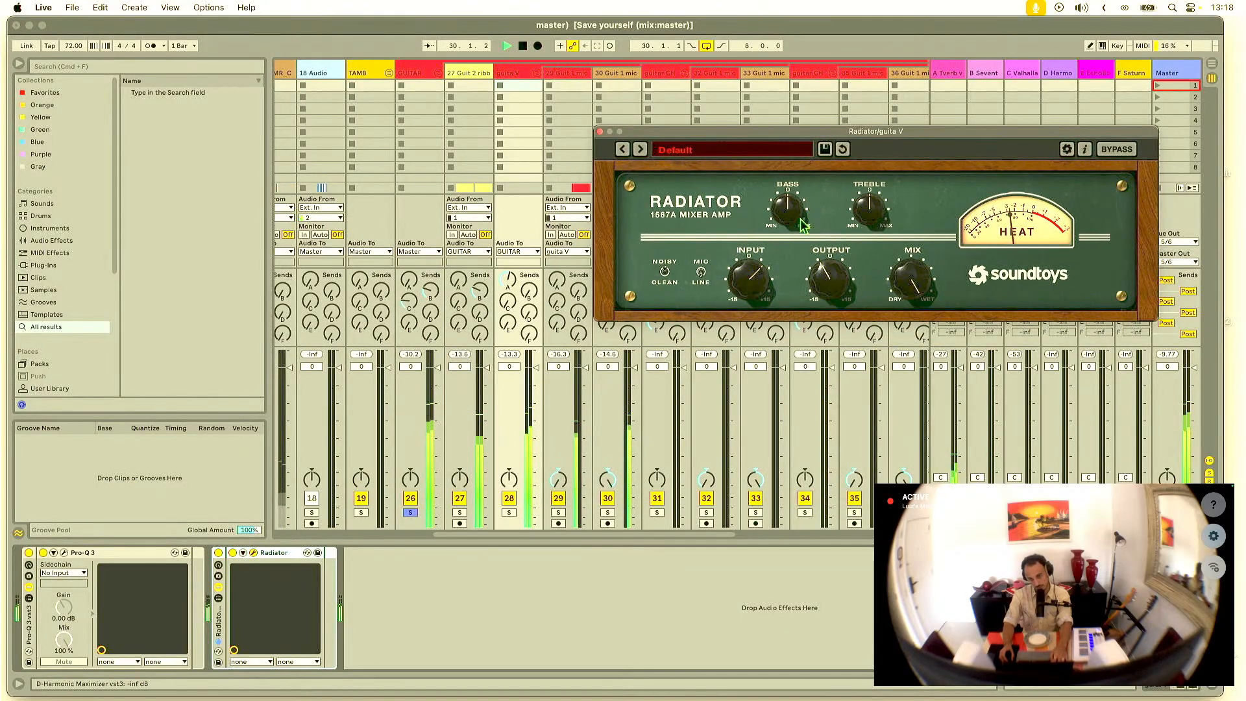
Step: Raise the treble on the guita V Radiator while listening to the GUITAR group
drag(866, 209, 867, 193)
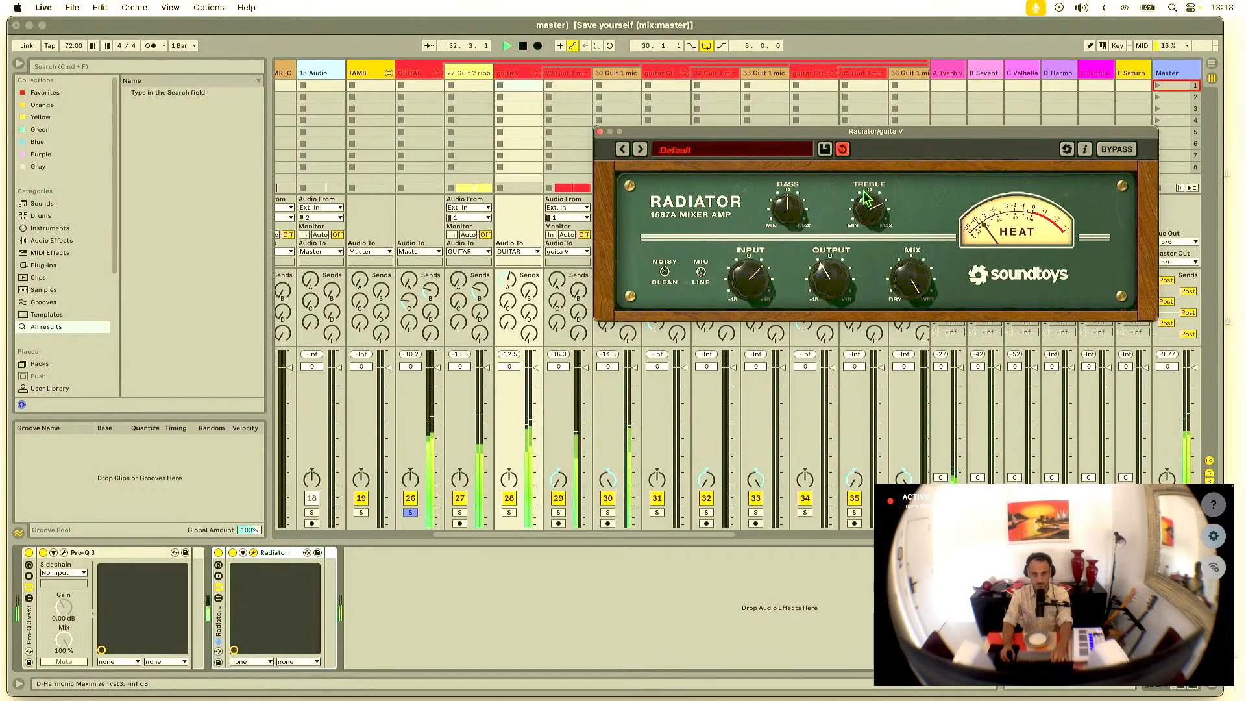
click(479, 74)
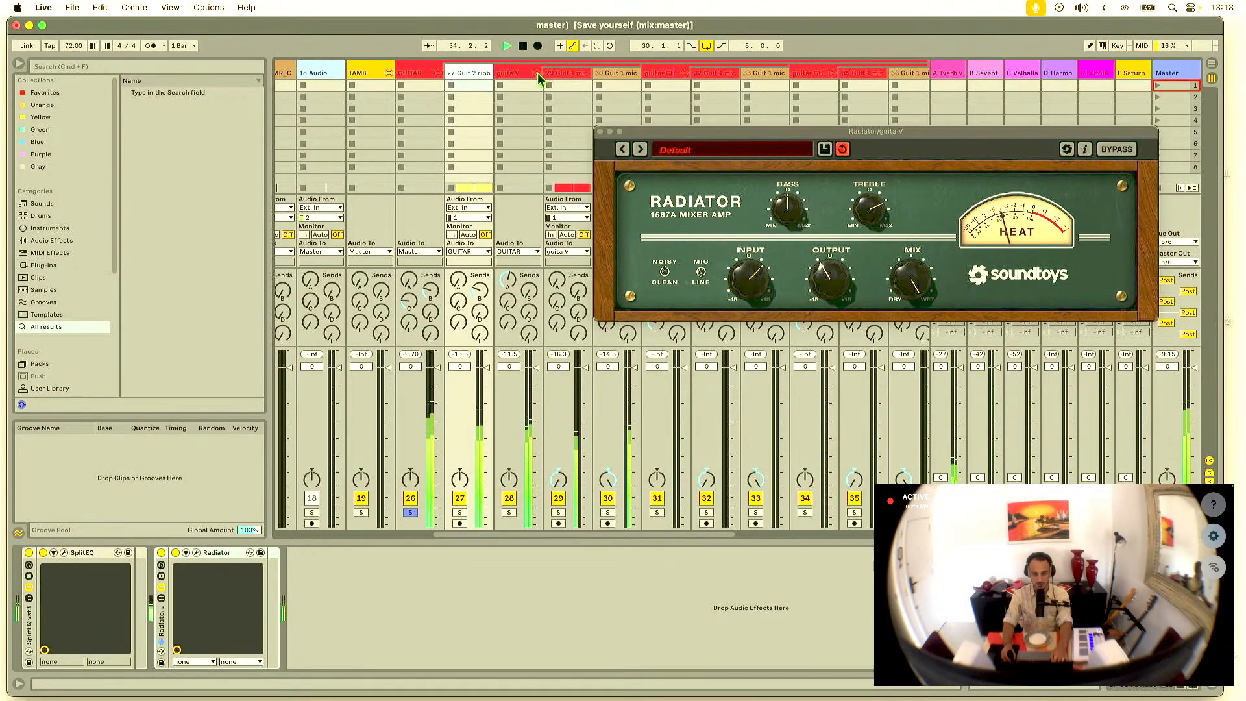
click(521, 72)
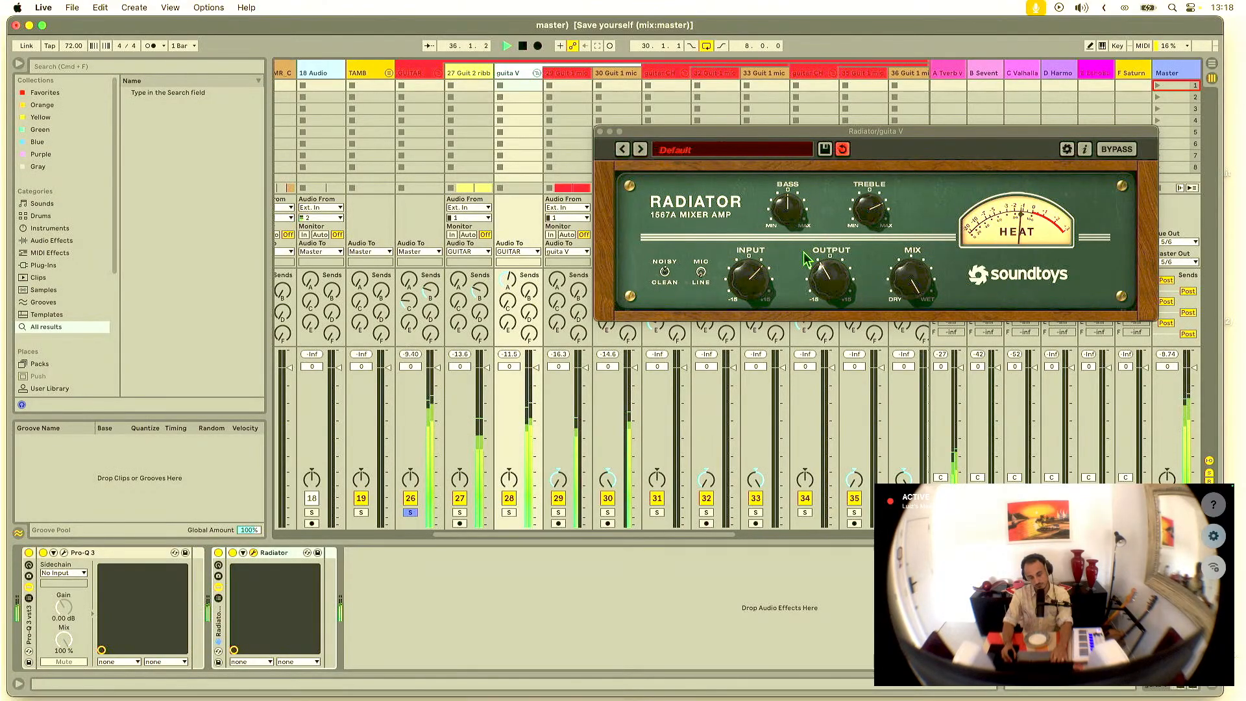
Step: Solo the guita V group and compare its sound with the Radiator bypassed and active
click(509, 512)
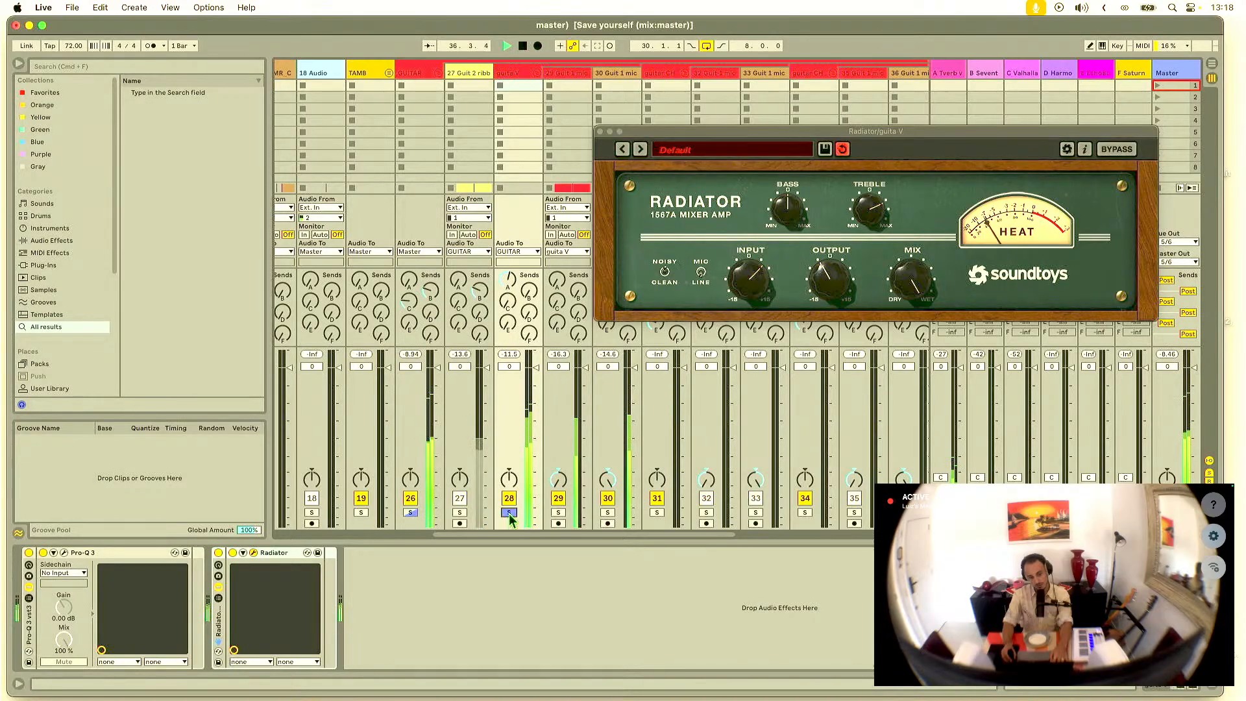
click(219, 554)
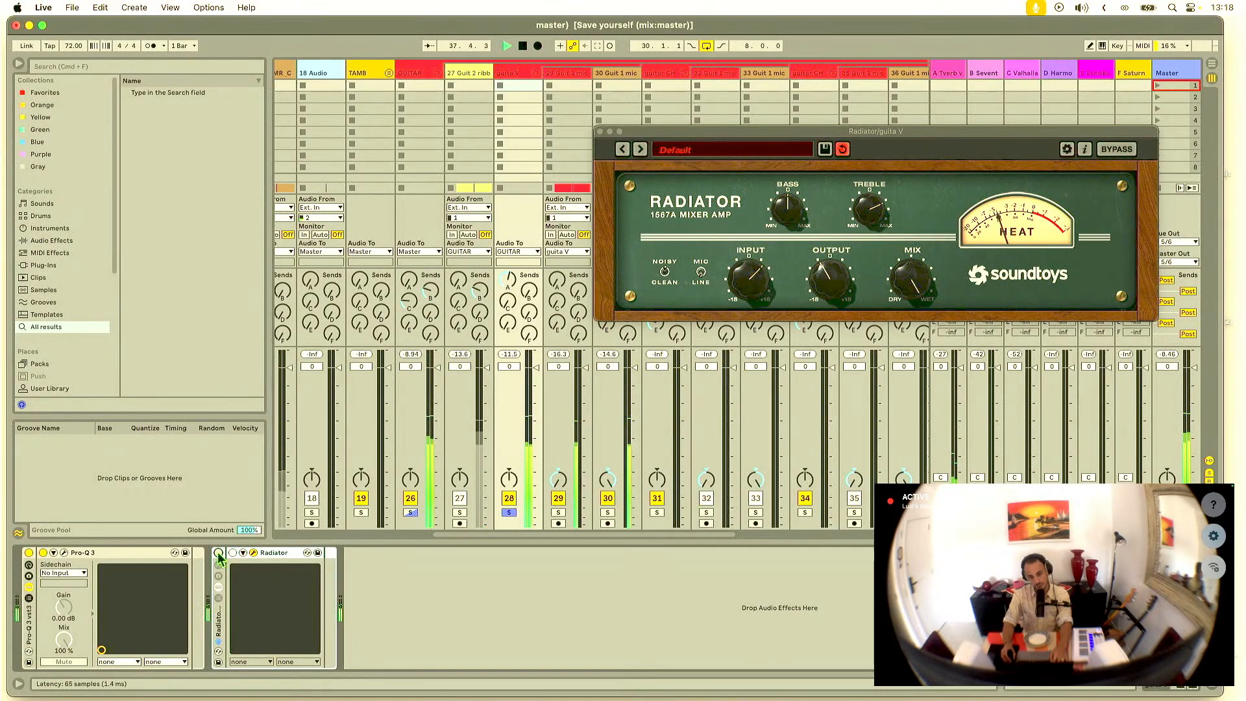
click(219, 555)
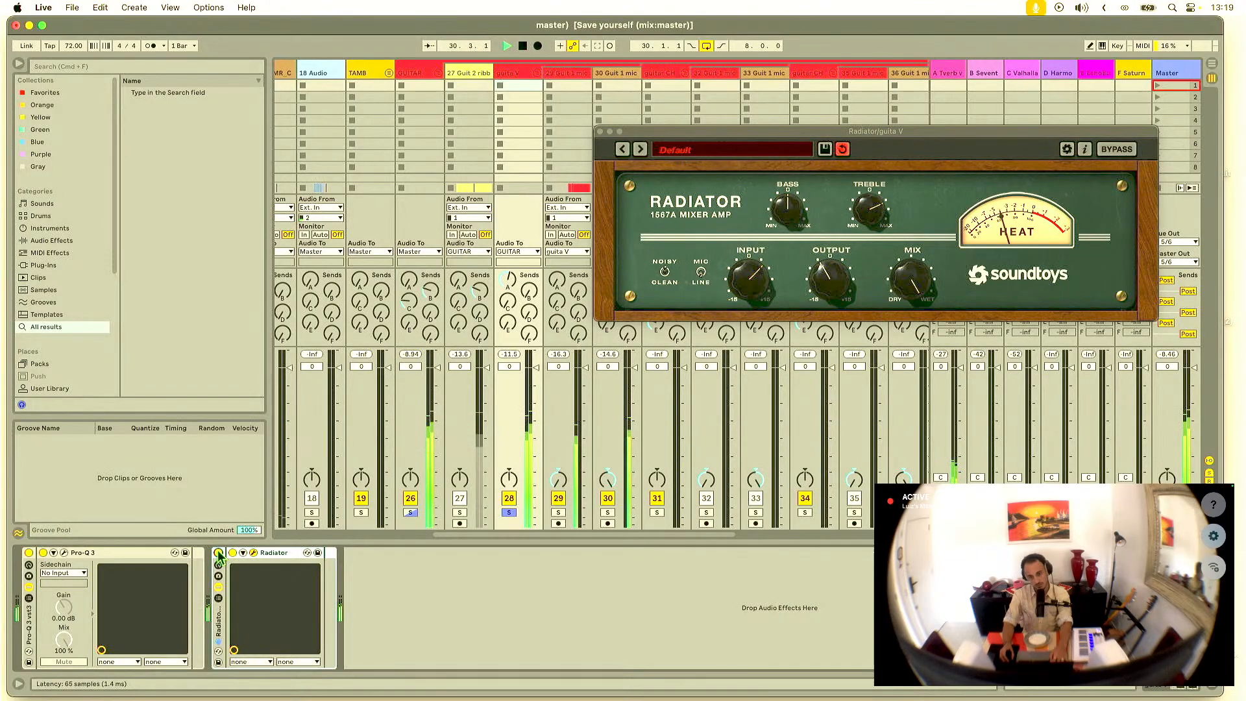
Step: Raise the input drive on the guita V Radiator and readjust its output level to compensate
click(821, 278)
drag(817, 271, 819, 273)
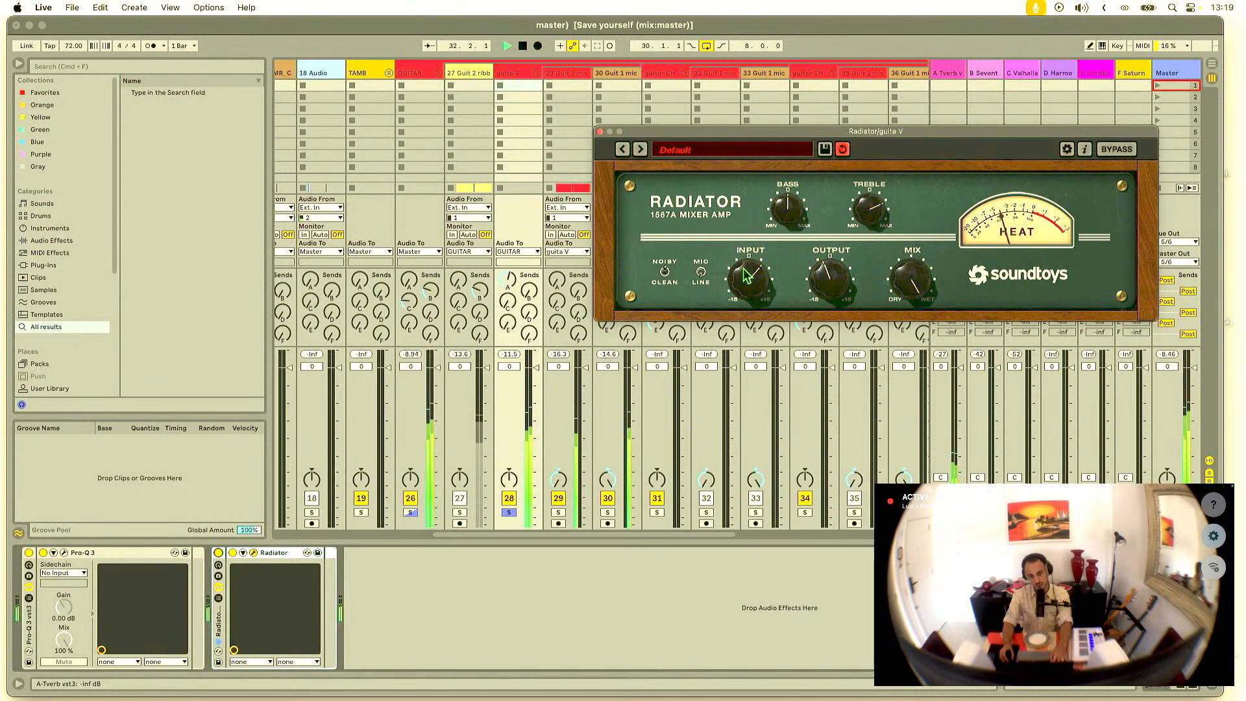
mouse_move(746, 275)
mouse_down()
mouse_move(749, 266)
mouse_move(753, 291)
mouse_up()
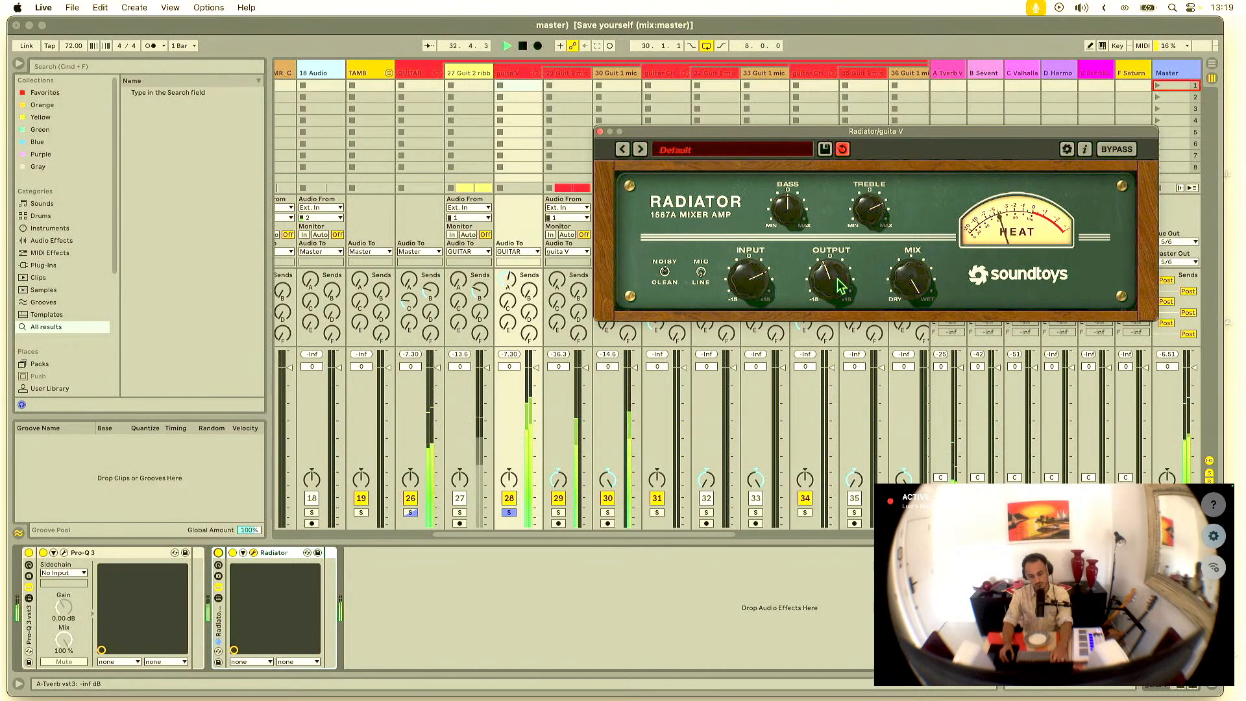
drag(838, 279, 828, 281)
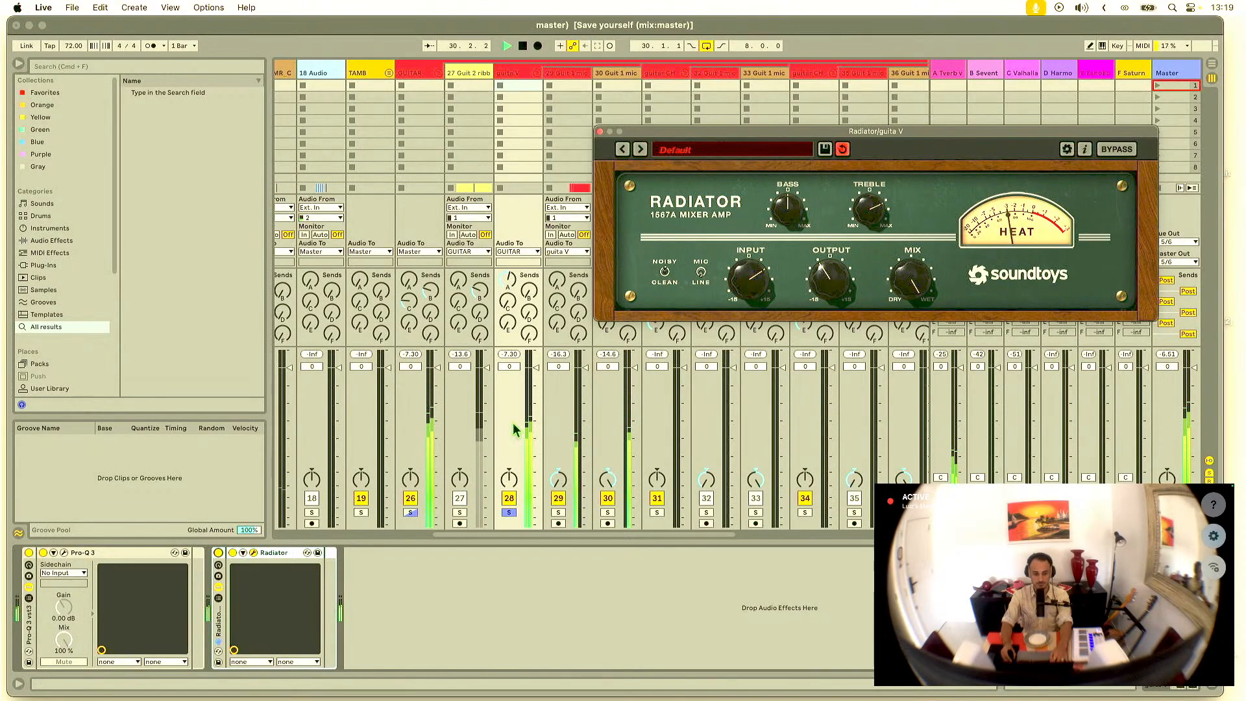
Step: Compare the driven Radiator with its bypassed sound, touch up its treble and close the plug-in window
click(217, 553)
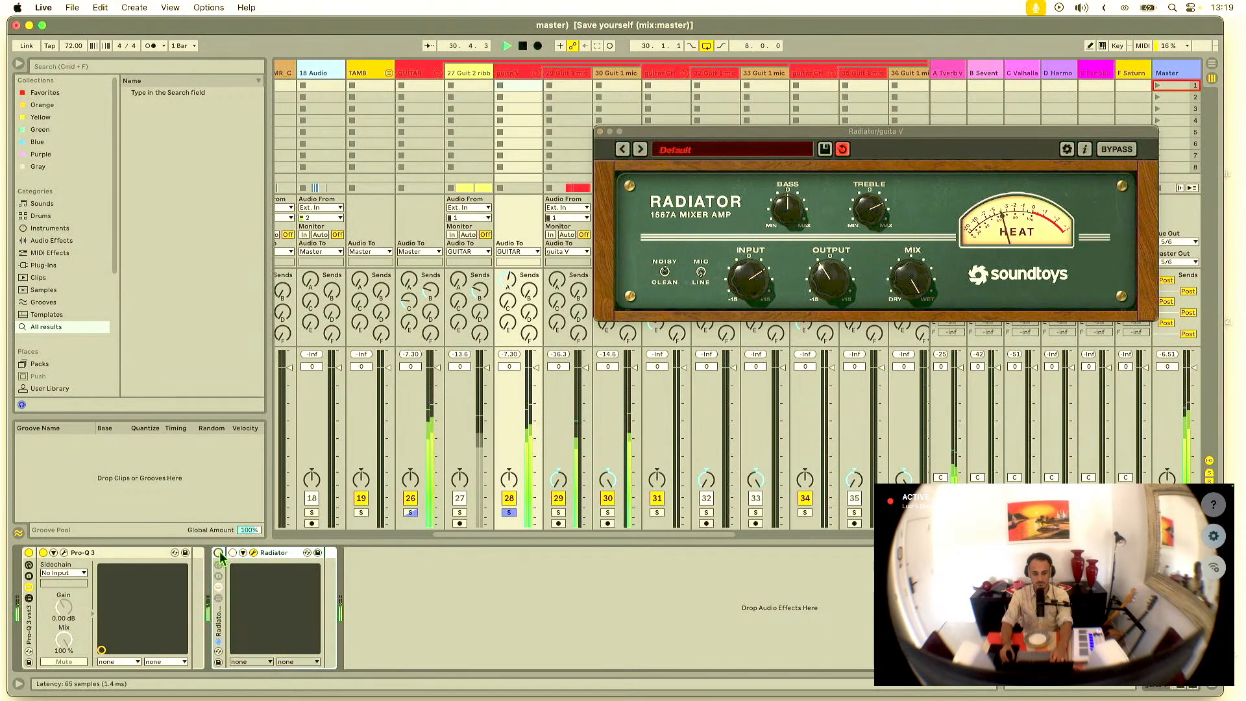
click(217, 553)
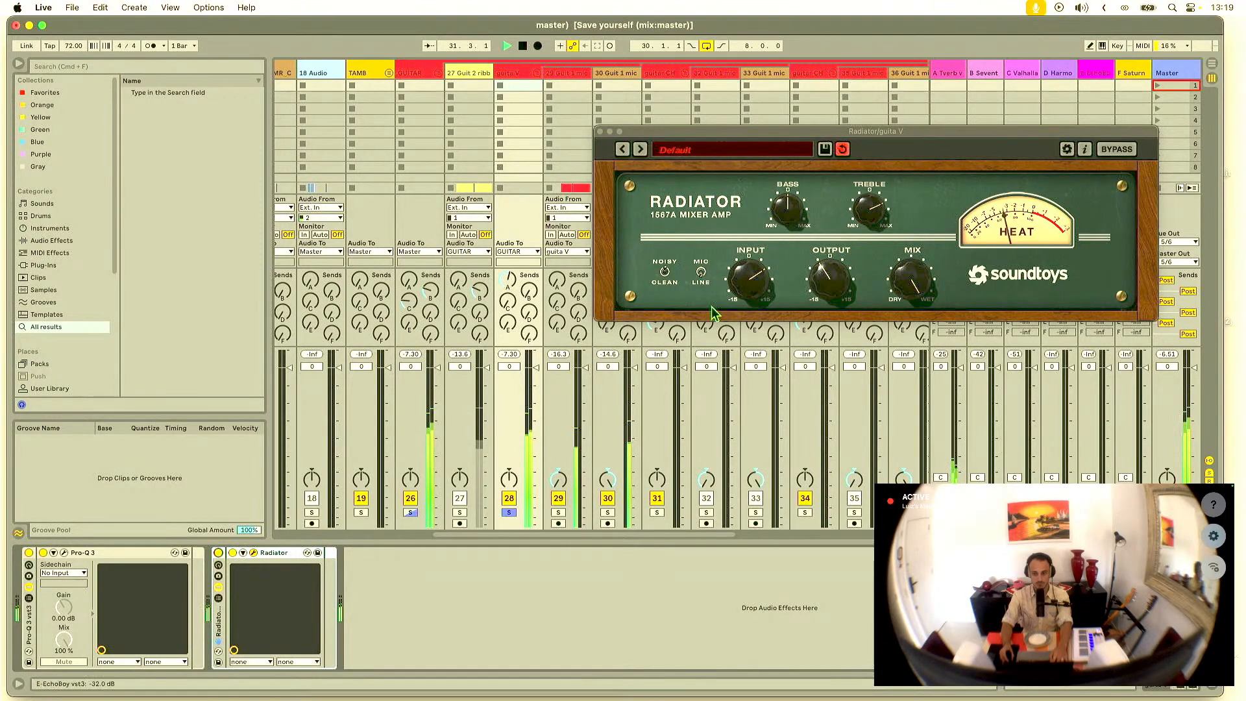
click(869, 224)
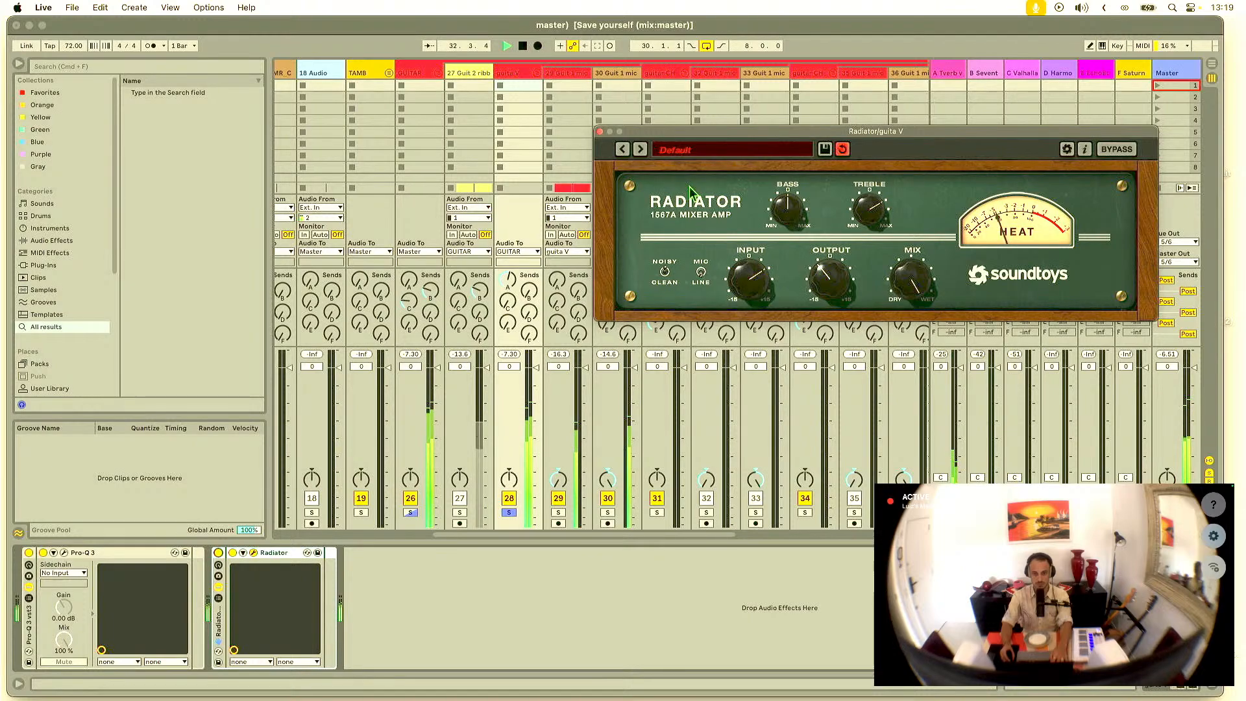
click(599, 131)
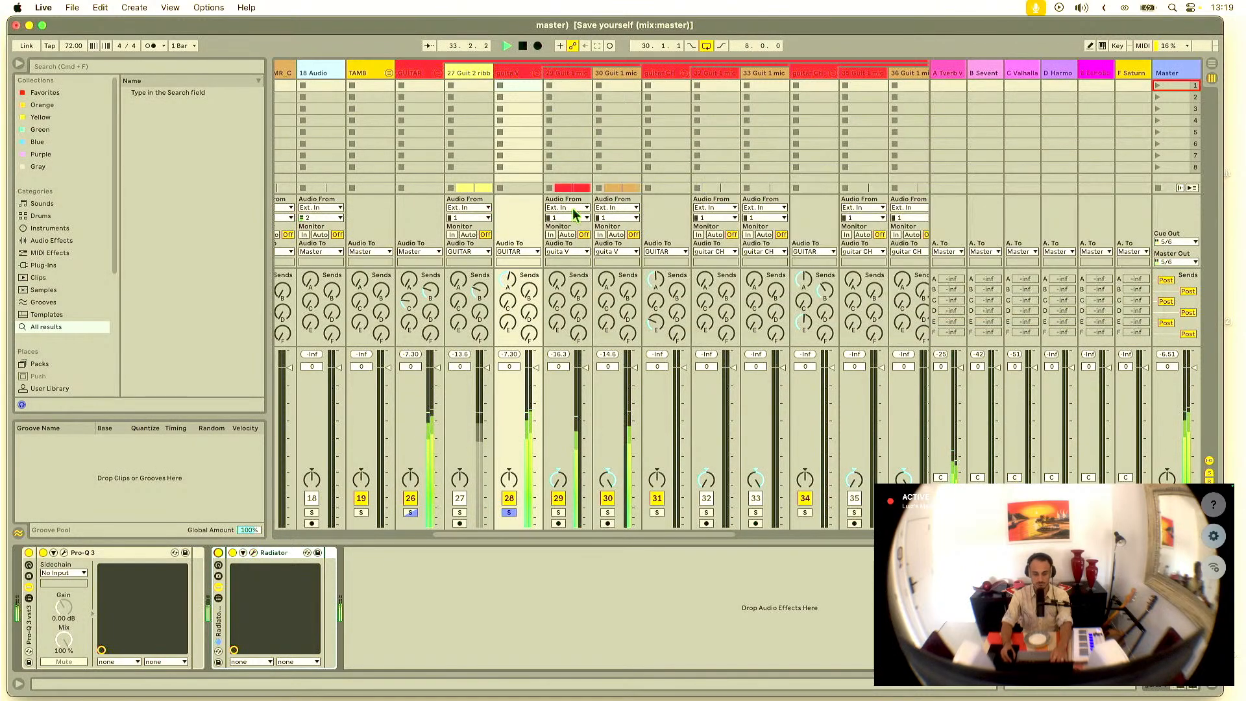
Step: Return the solo from guita V to the whole GUITAR group and release it to hear the full mix
click(410, 512)
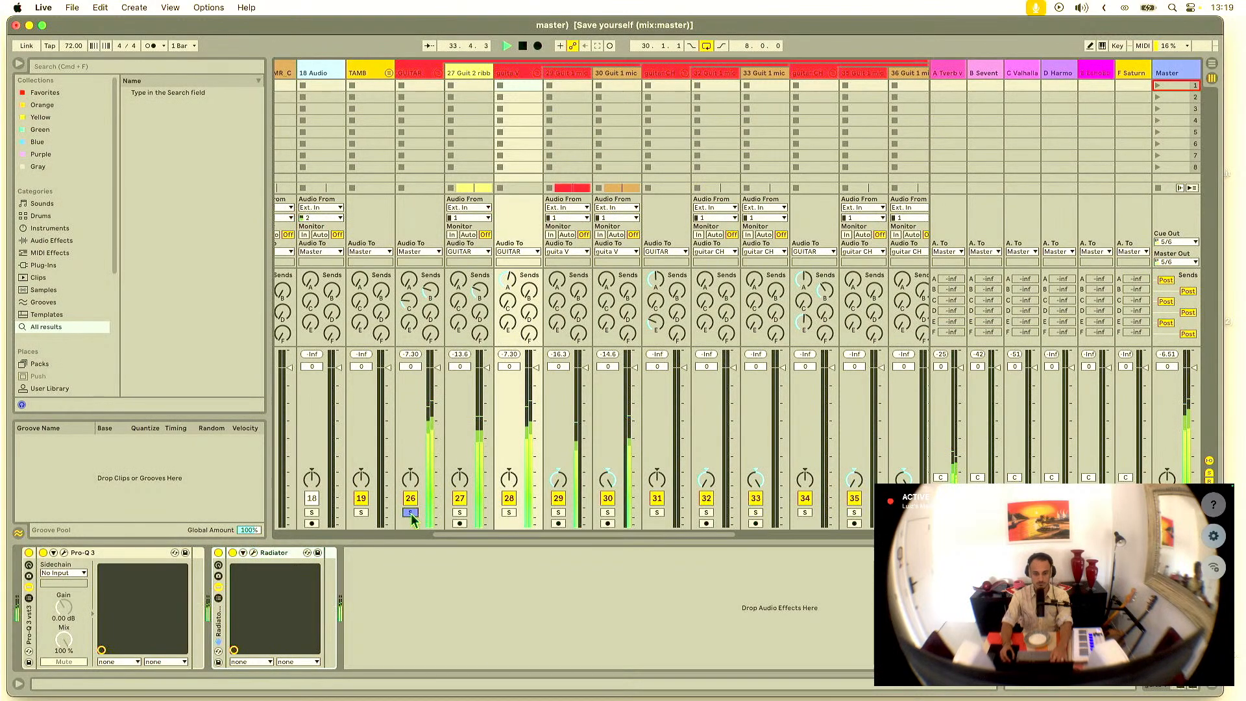
click(410, 512)
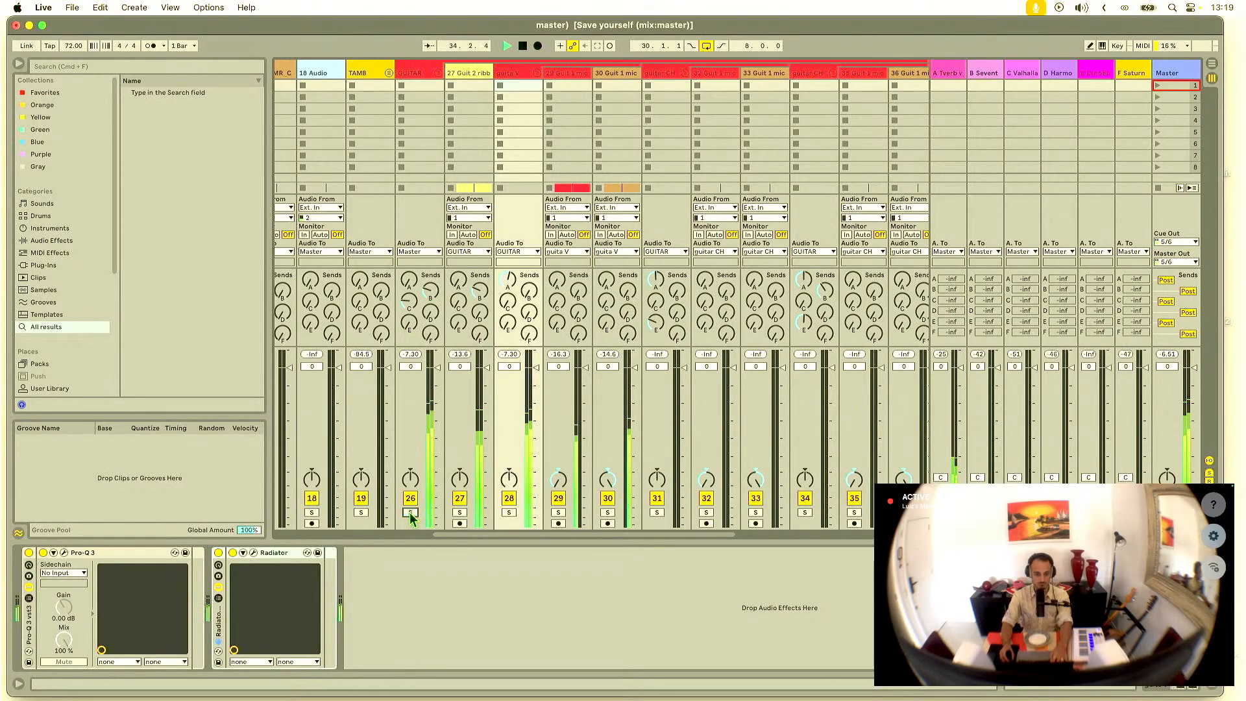
Step: Reopen the guita V Radiator, lower its bass and treble slightly in the full mix, and close the window
click(484, 133)
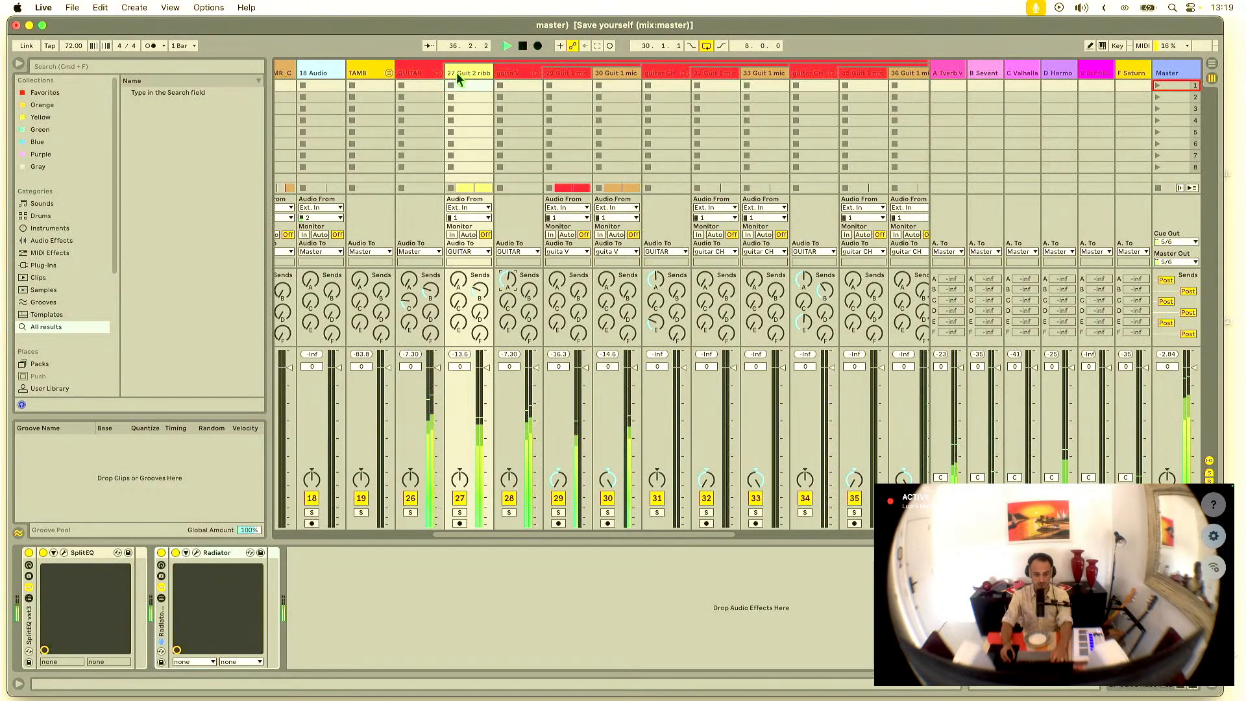
click(516, 72)
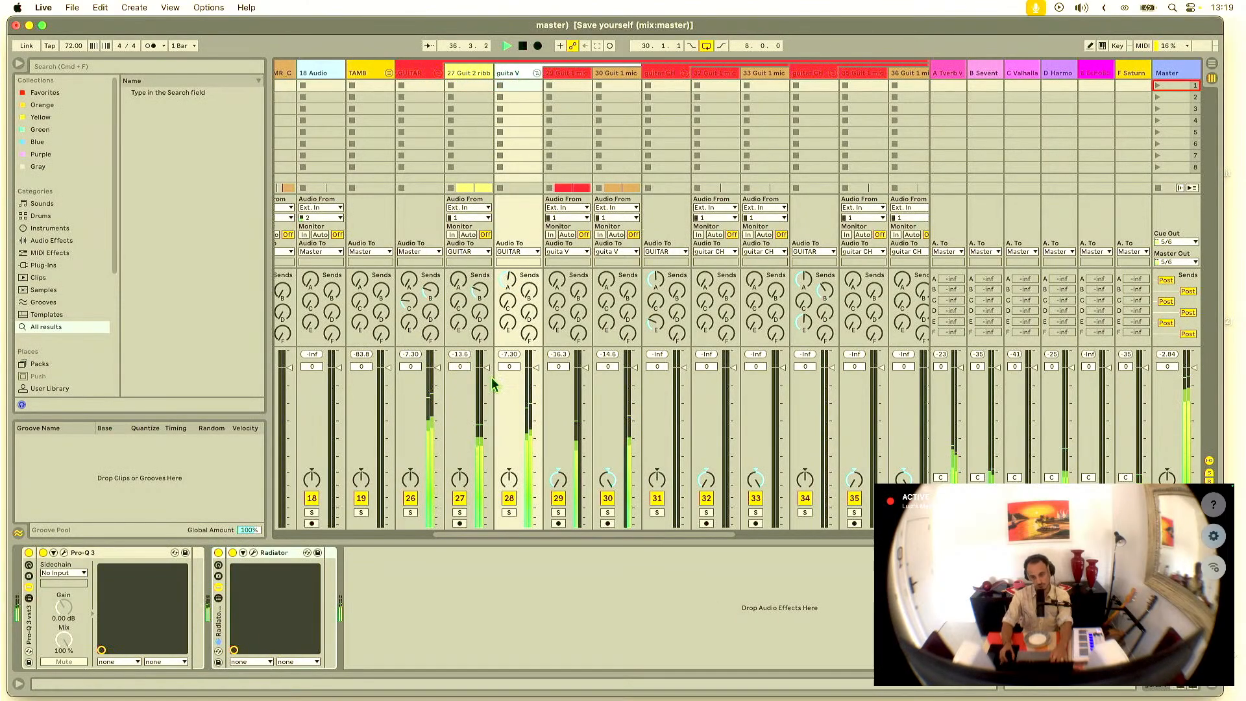
click(253, 553)
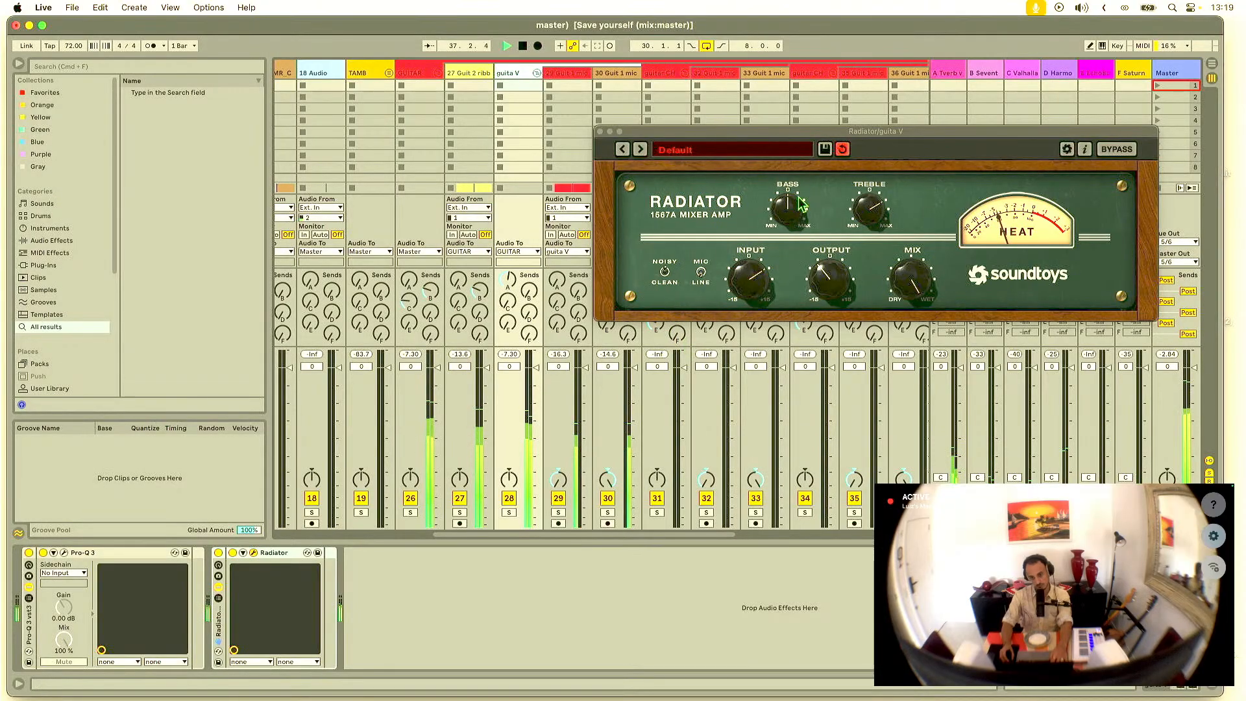
mouse_move(800, 205)
mouse_down()
mouse_move(787, 234)
mouse_move(787, 206)
mouse_up()
drag(876, 206, 872, 216)
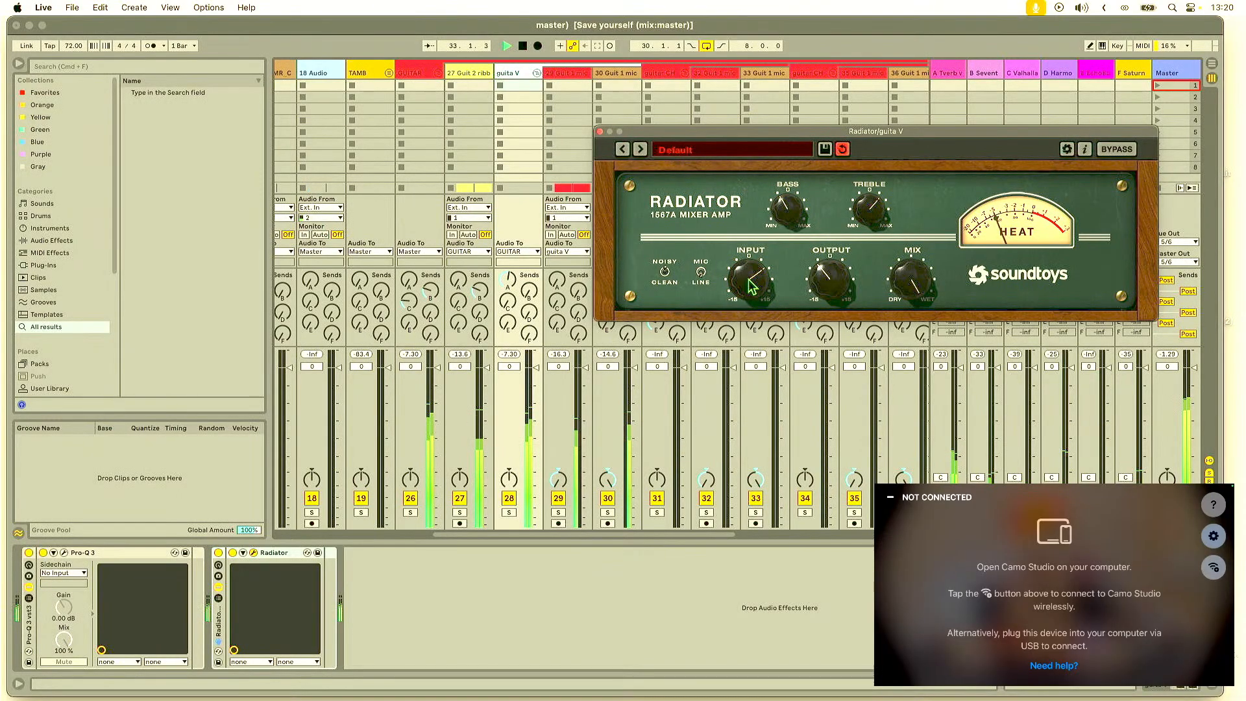
click(600, 132)
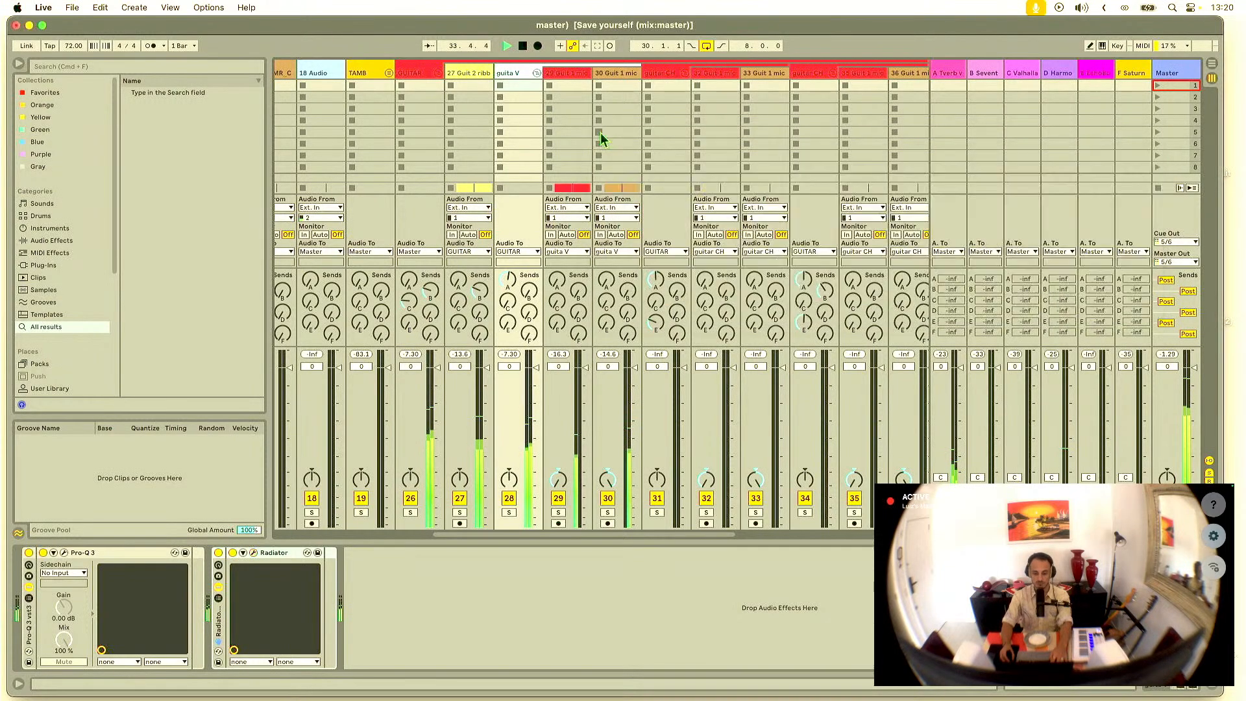
Step: Fold the guita V group and open the bx_solo plug-in on the Master track
click(536, 73)
click(474, 73)
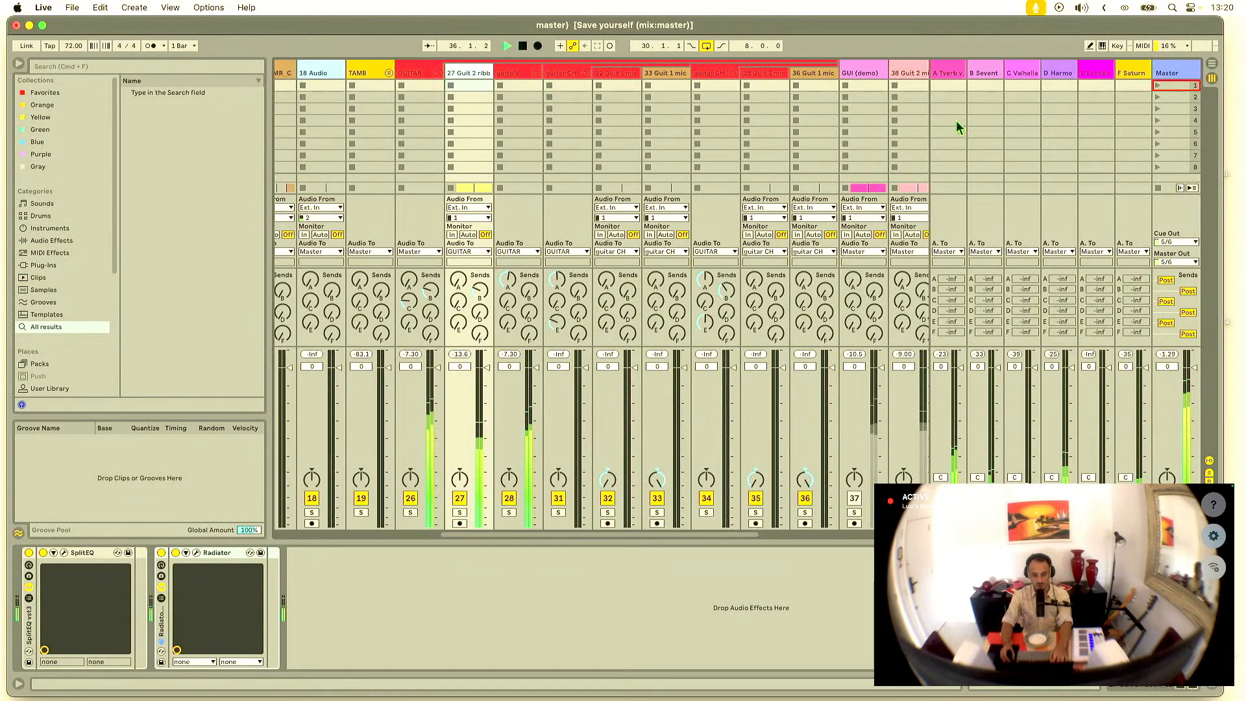
click(1176, 73)
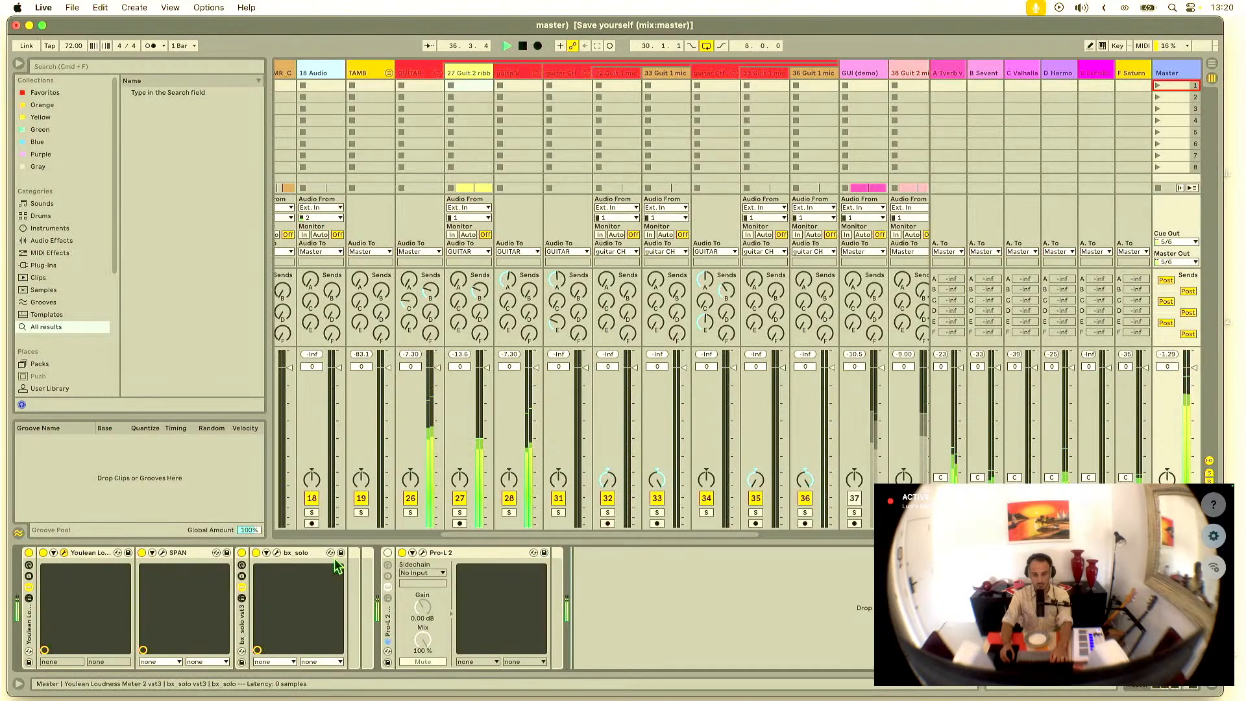
click(277, 552)
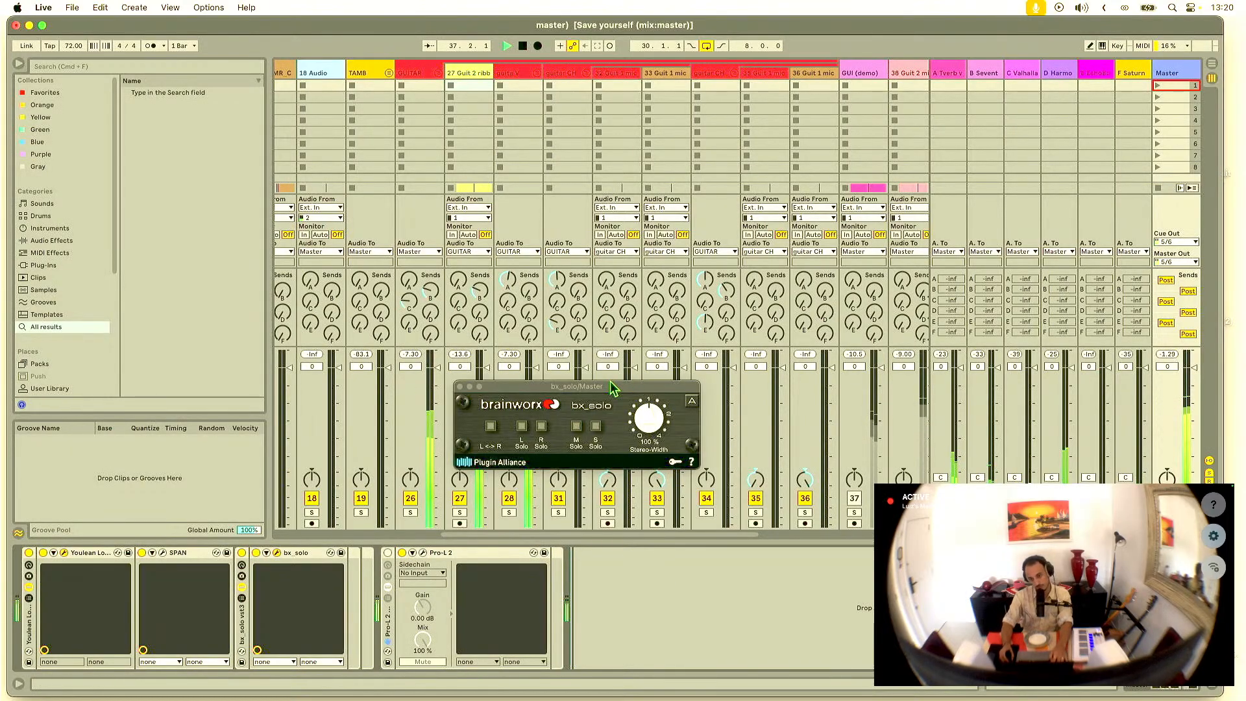
Step: Move the bx_solo window aside and compare the master's mid and side signals with the M Solo and S Solo switches
drag(597, 387, 811, 234)
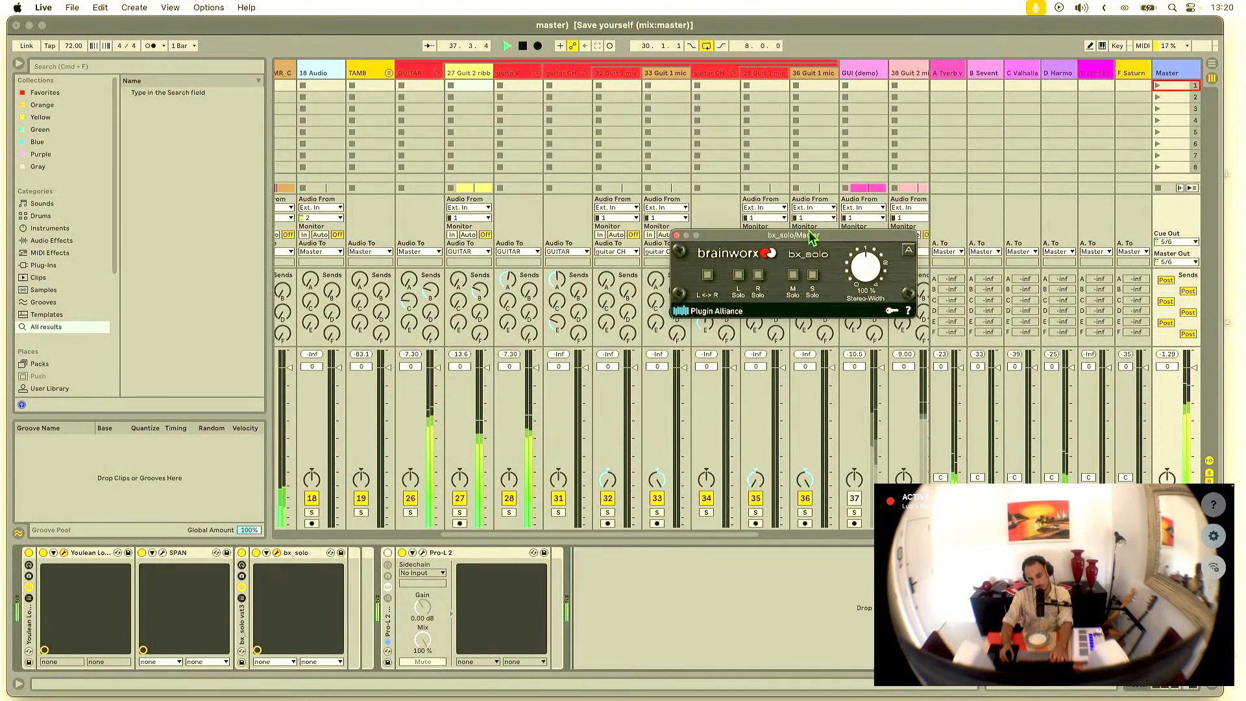
click(792, 275)
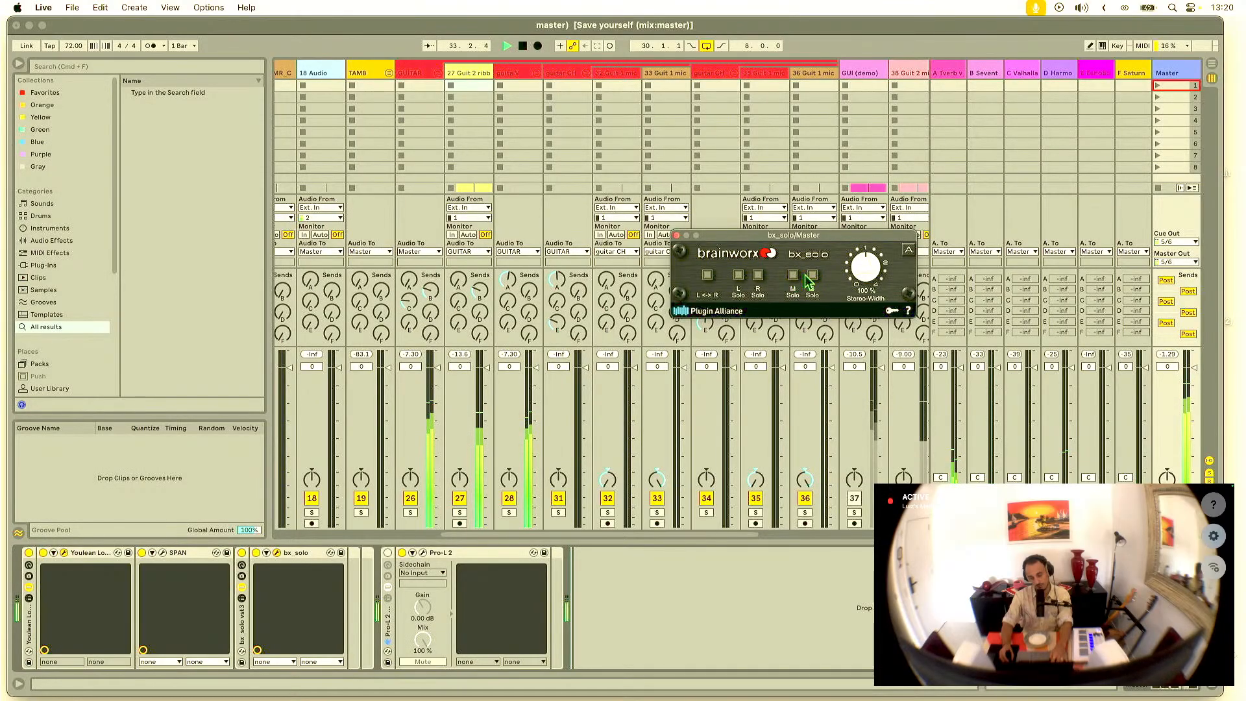
click(793, 276)
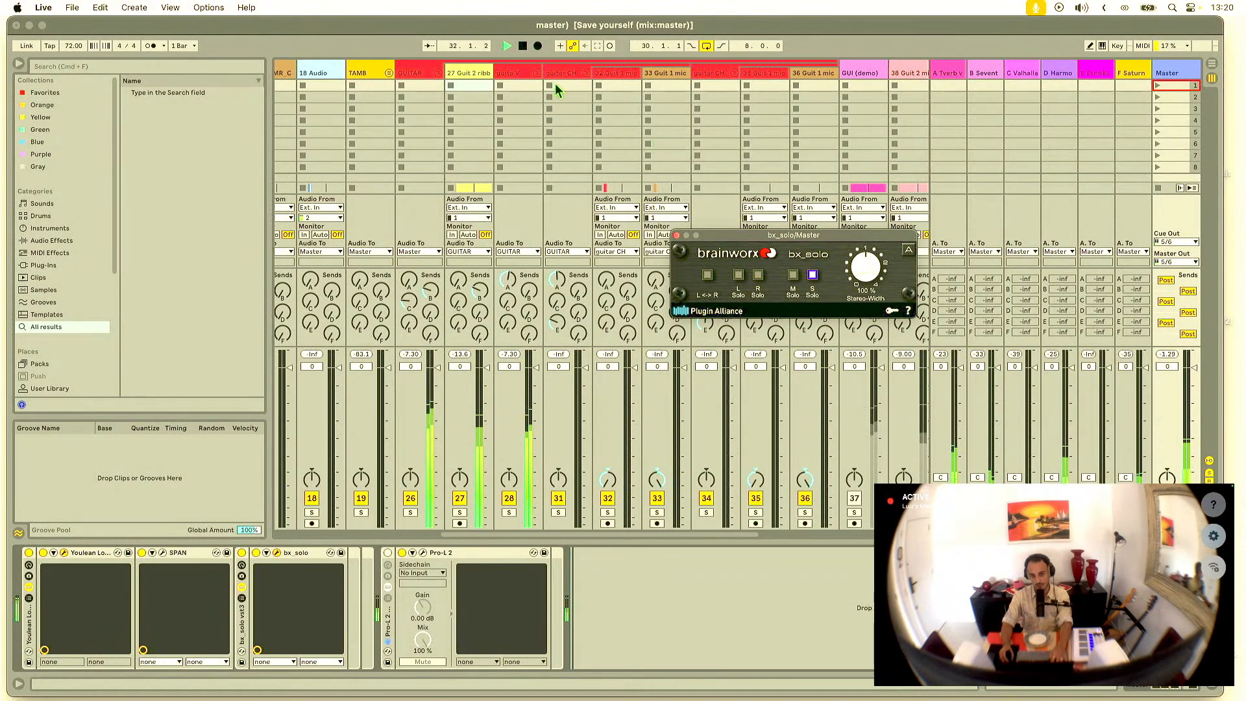
Step: Unfold guita V and check the panning of its two Guit 1 mic tracks in side solo, and release S Solo
click(536, 73)
click(574, 75)
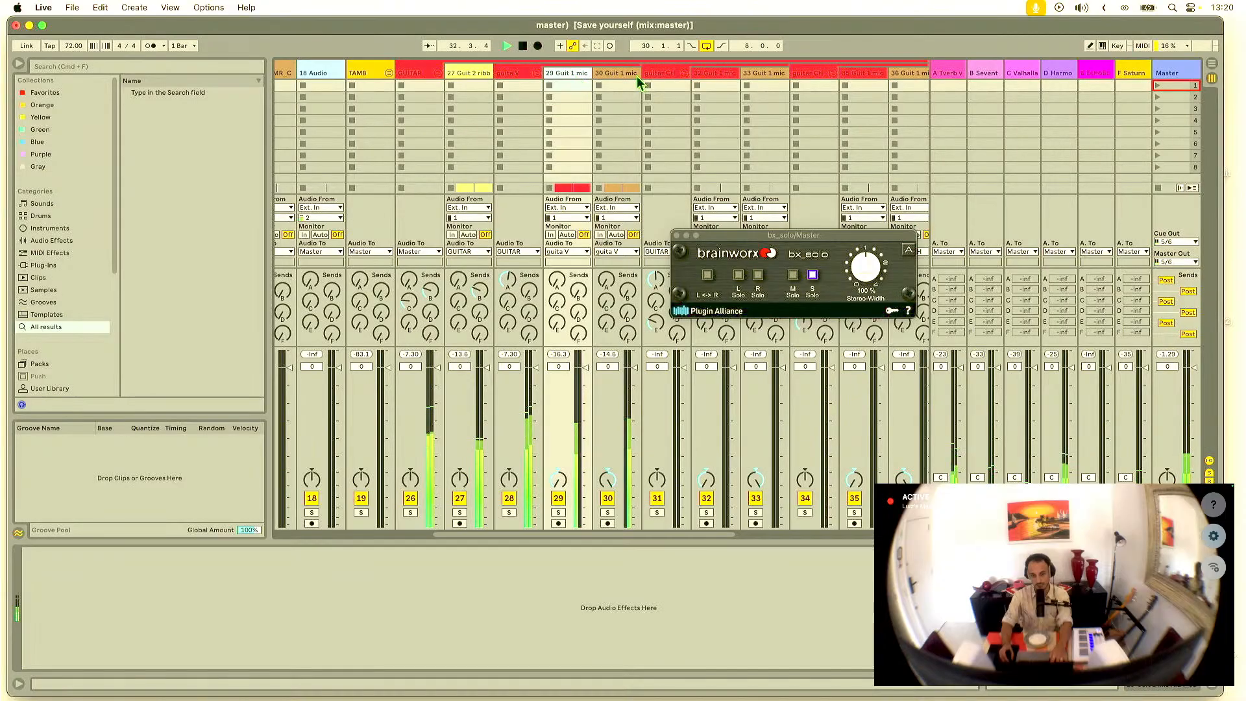
click(617, 71)
click(562, 72)
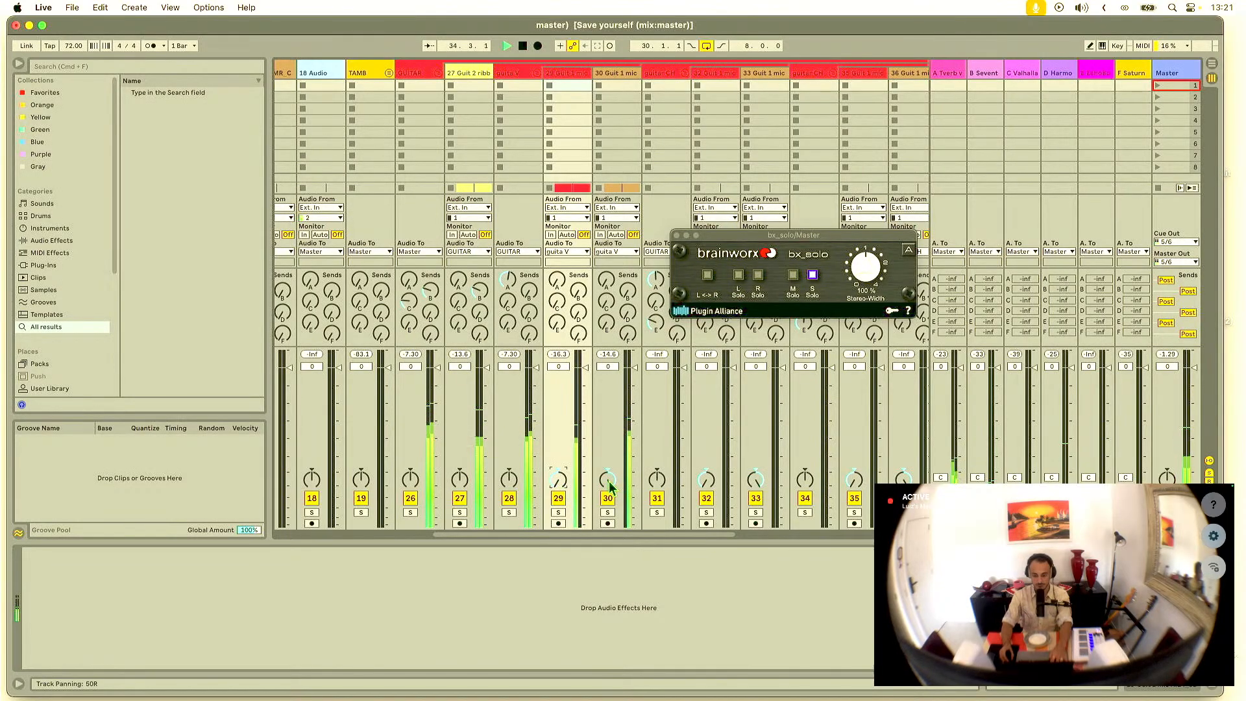
click(812, 276)
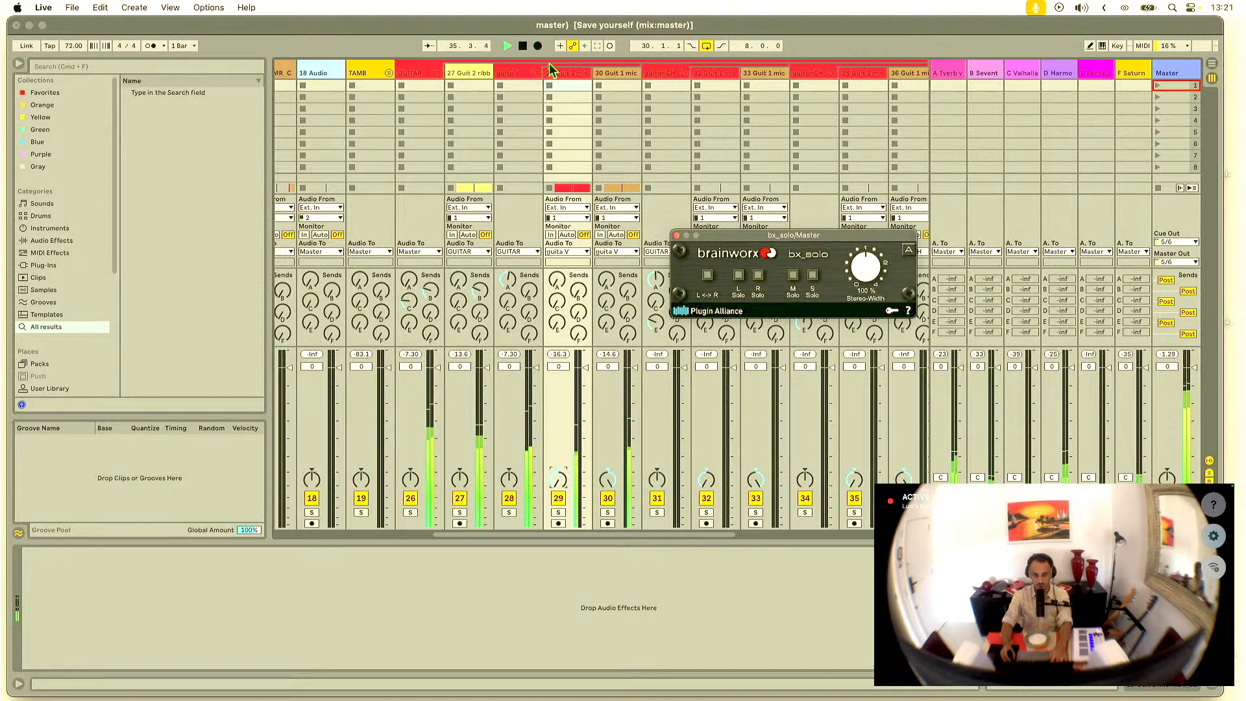
Step: Fold the GUITAR group, show the Arrangement with looping switched off, and move the bx_solo window clear of the tracks
click(438, 72)
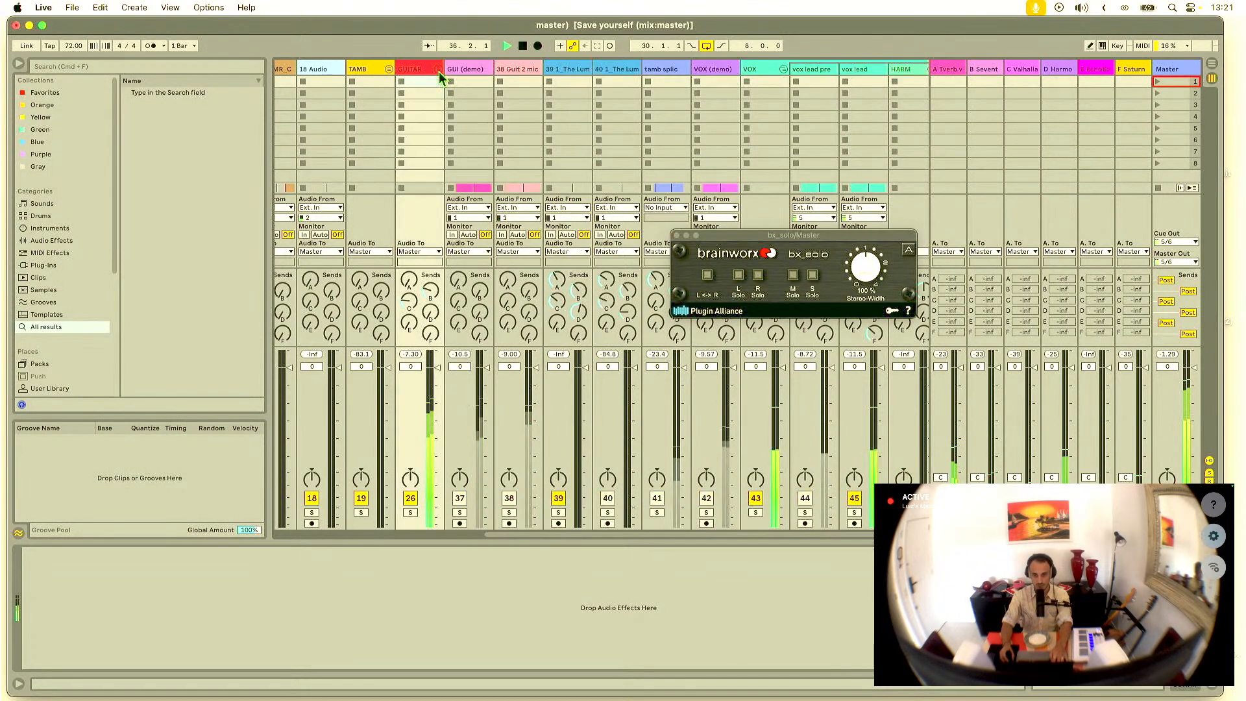
key(Tab)
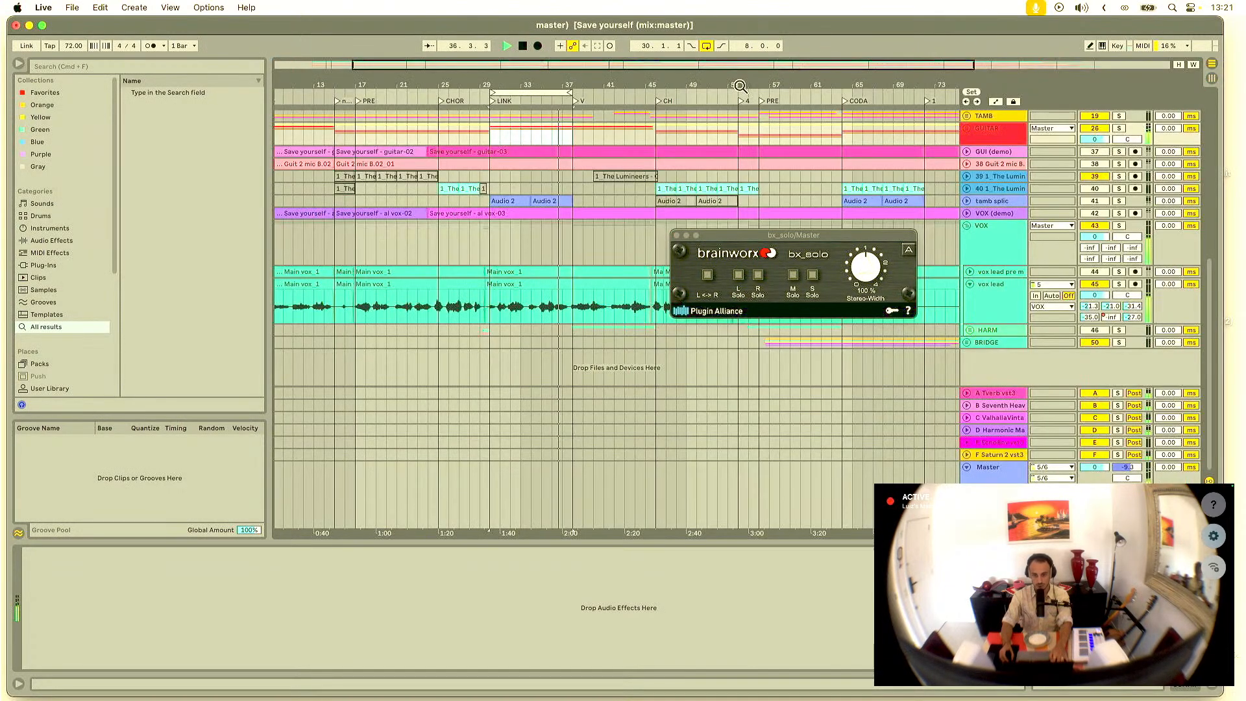
click(706, 46)
drag(787, 235, 776, 454)
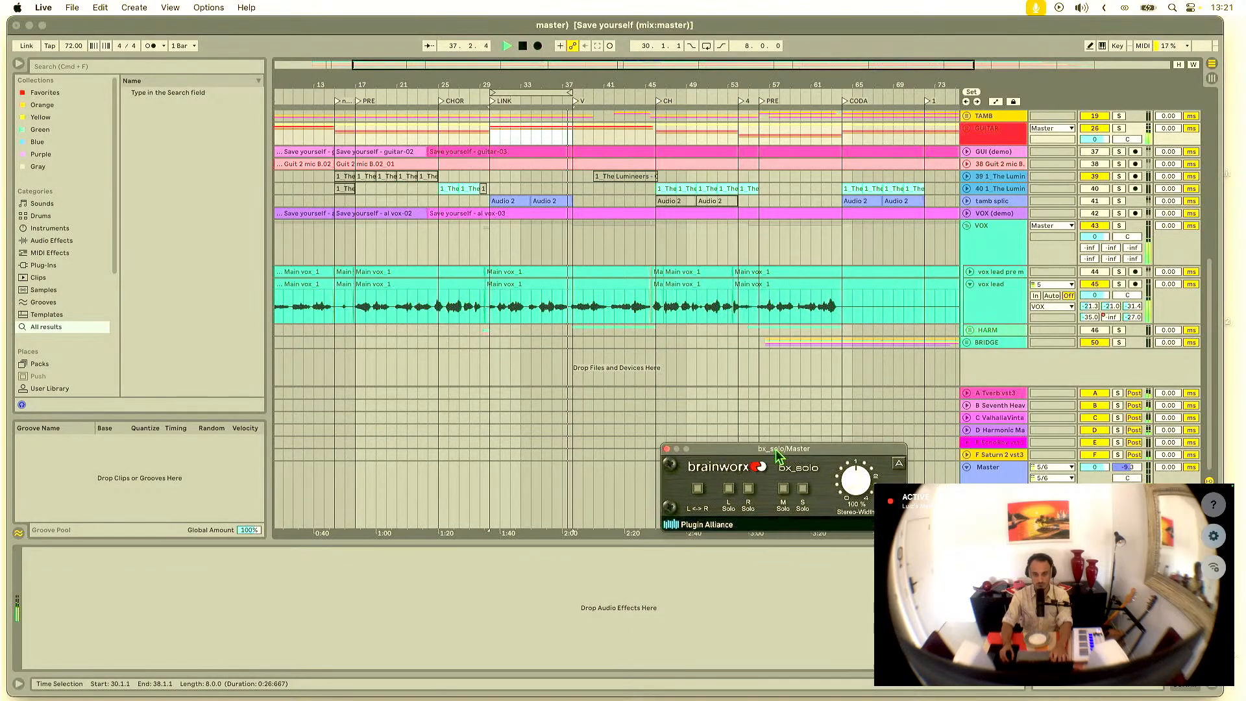
Step: Unfold the GUITAR group in the Arrangement to show the guita V tracks around the LINK and V sections
drag(618, 79, 563, 80)
key(Tab)
key(Tab)
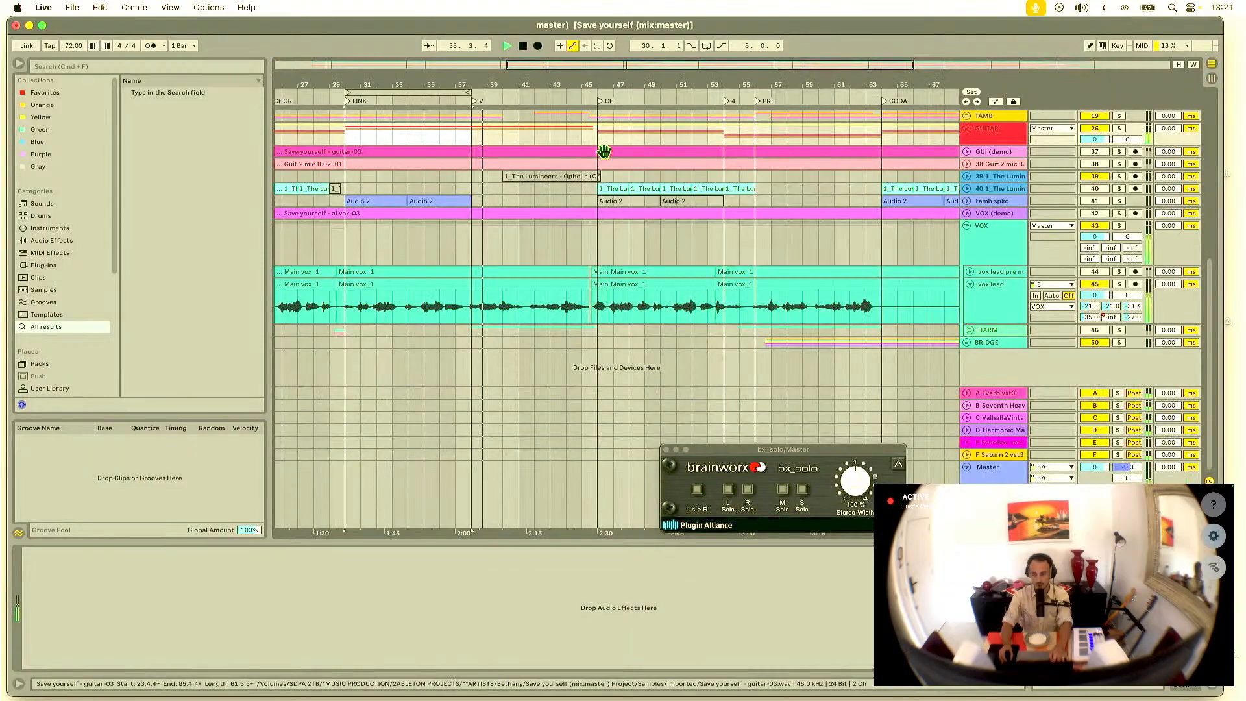
scroll(962, 216, up, 3)
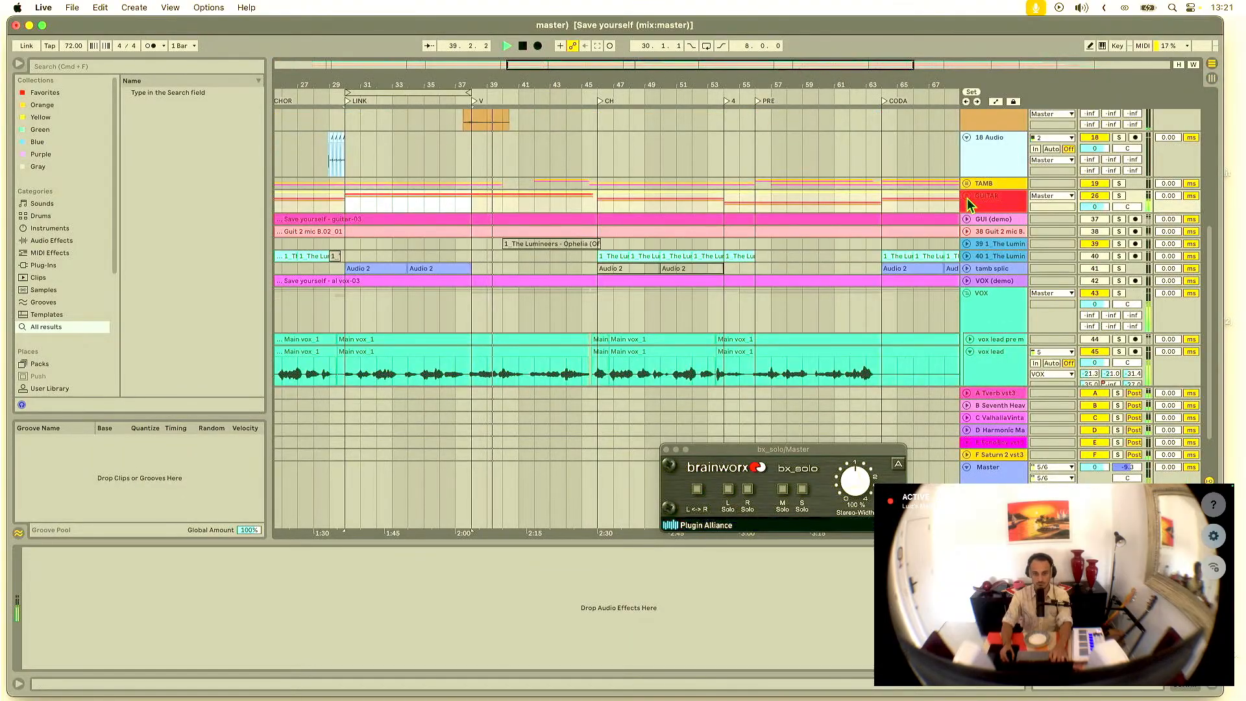
click(966, 196)
scroll(592, 165, down, 4)
scroll(584, 176, down, 1)
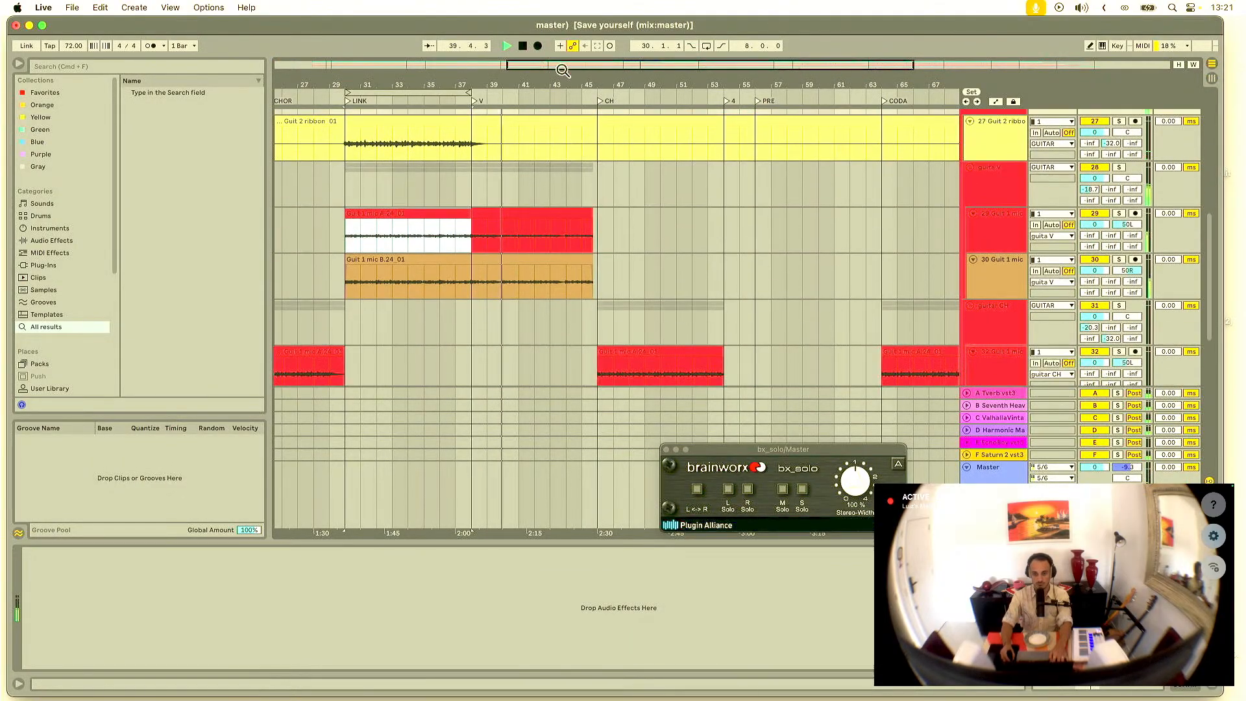
Step: Play from the V marker at bar 38, briefly solo guita V, and listen on in the full mix with another application in front
drag(564, 84, 571, 75)
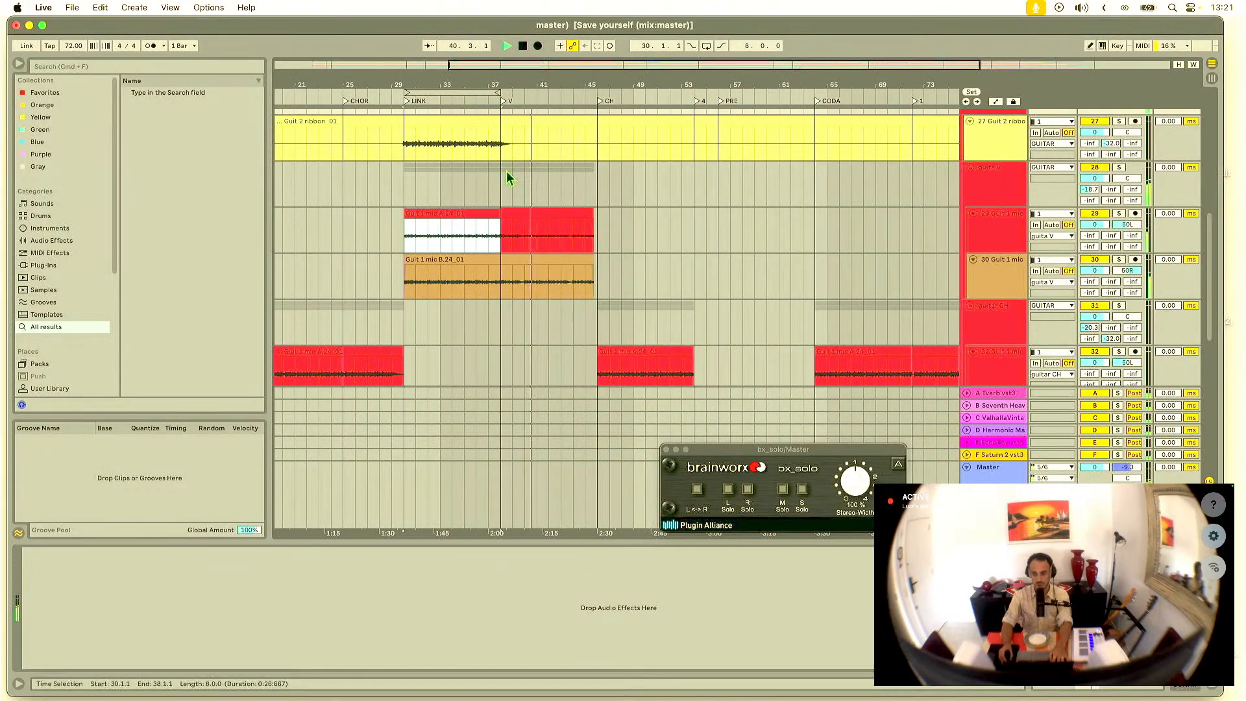
click(406, 198)
click(1119, 166)
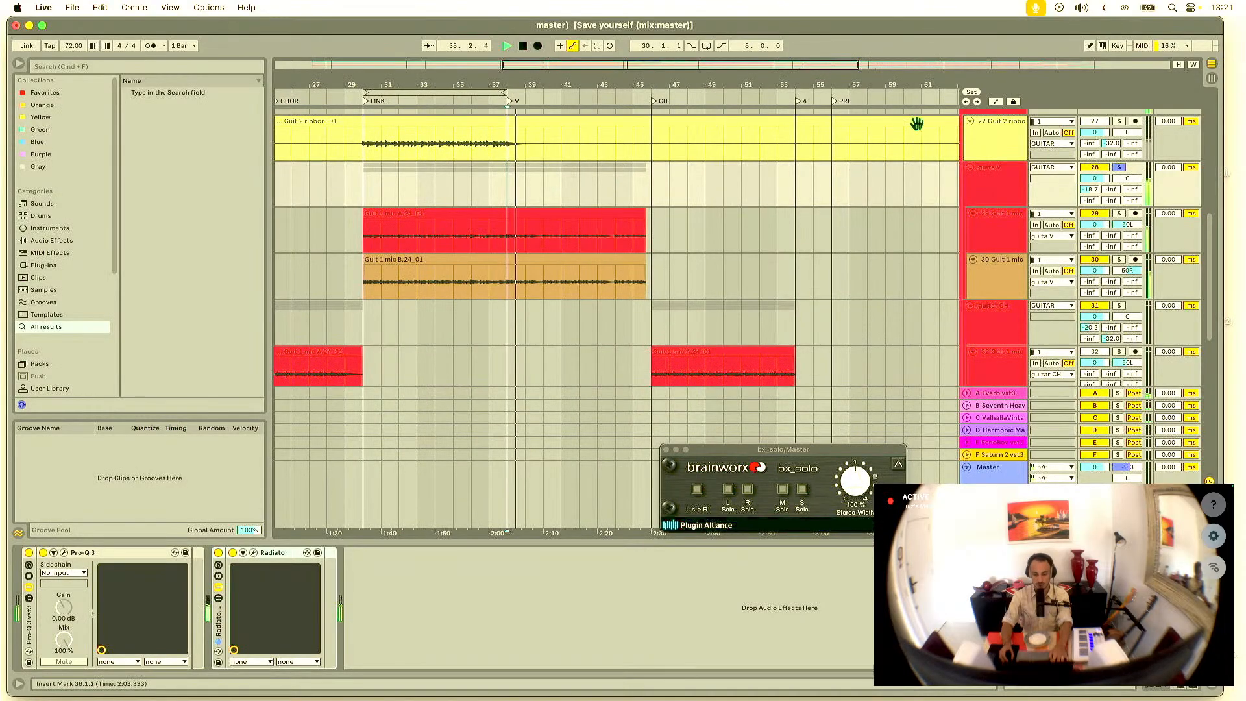
click(1119, 166)
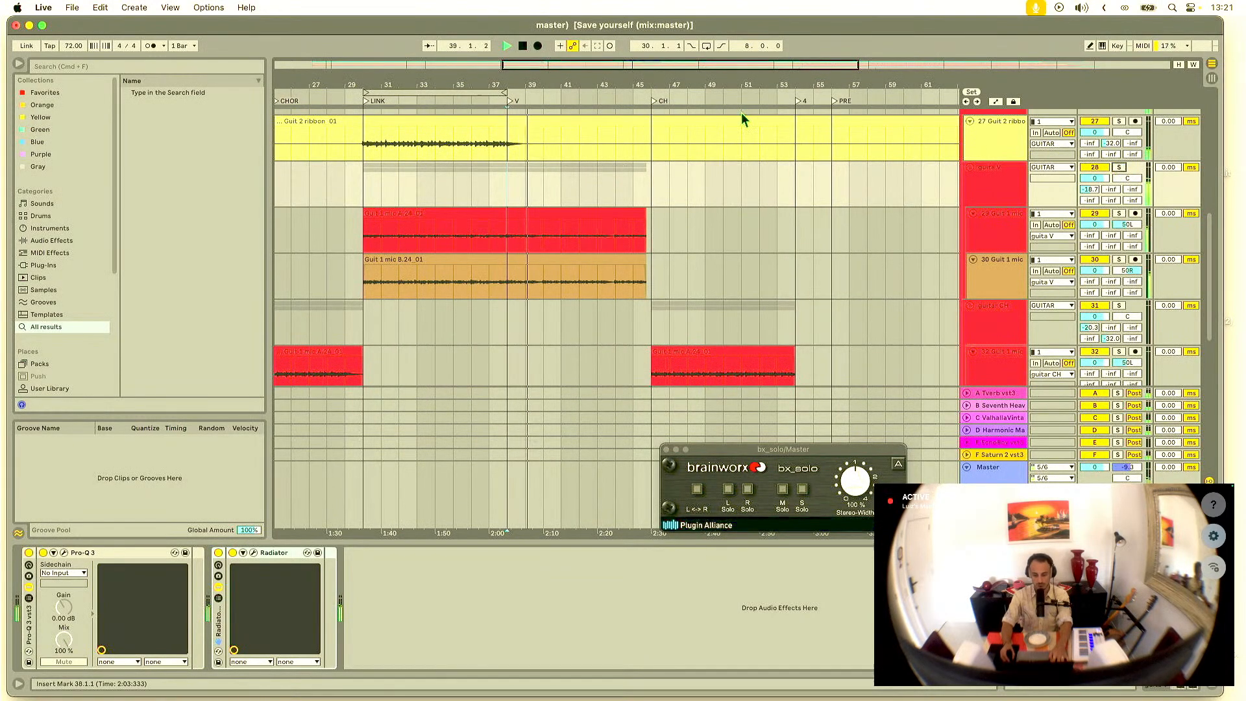
key(super+Tab)
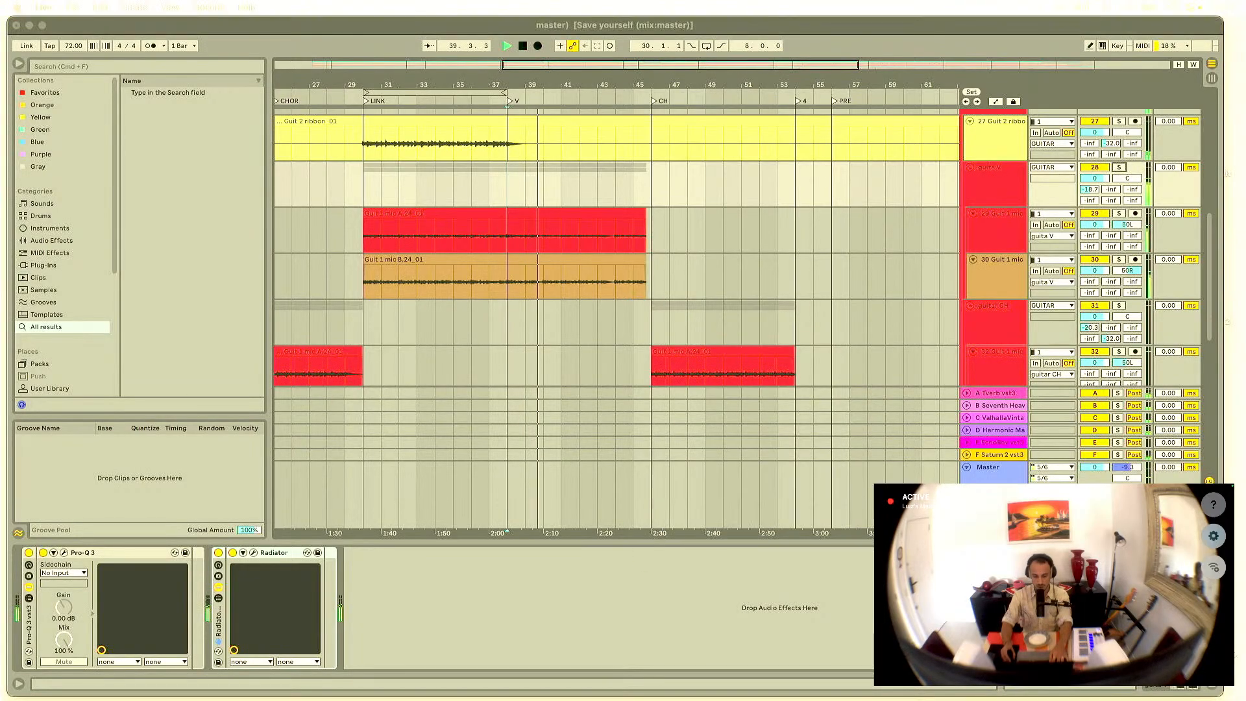
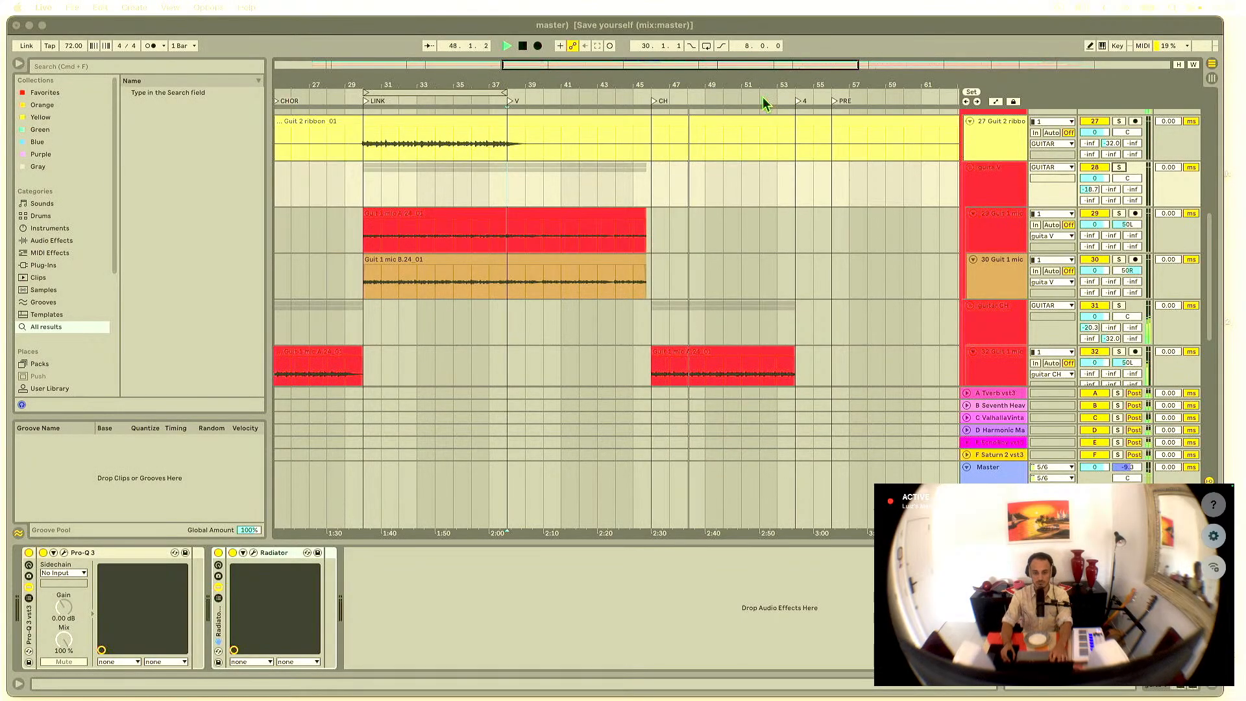
Step: Inspect the guitar CH clips in the chorus and the group's effects in the Session mixer, and fold the GUITAR group
click(781, 84)
drag(782, 84, 603, 197)
scroll(602, 199, down, 3)
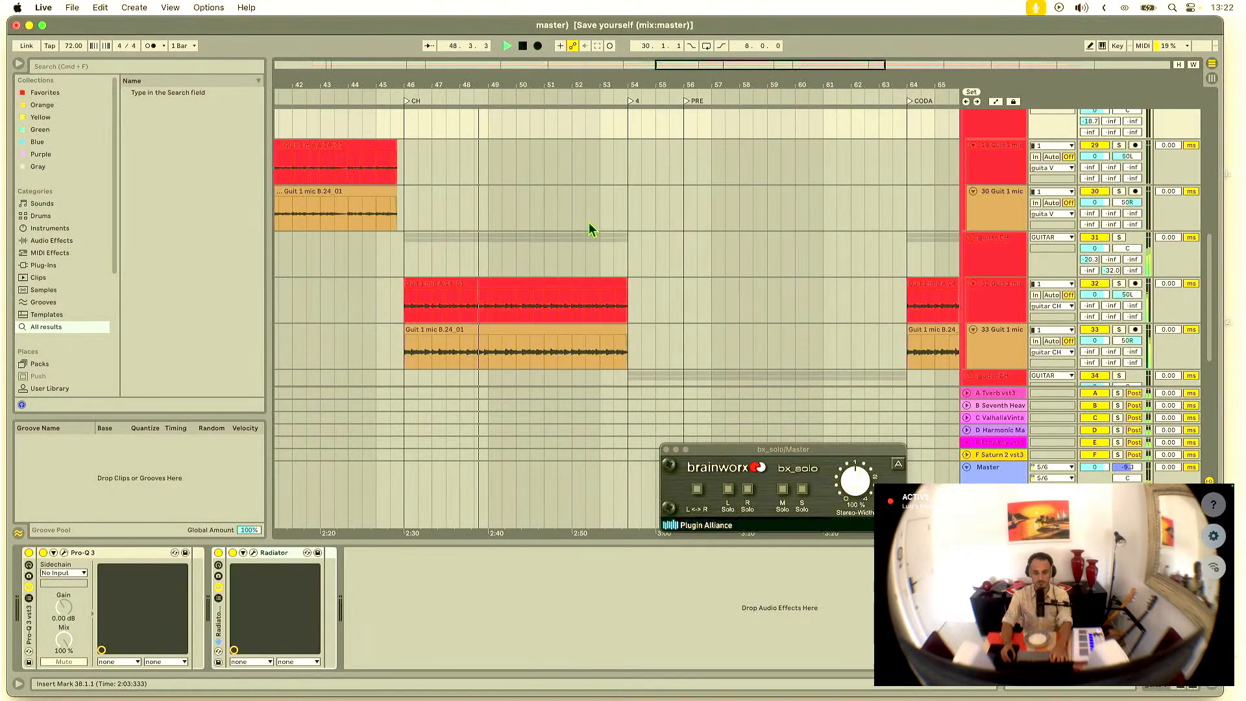
key(Tab)
scroll(680, 100, right, 5)
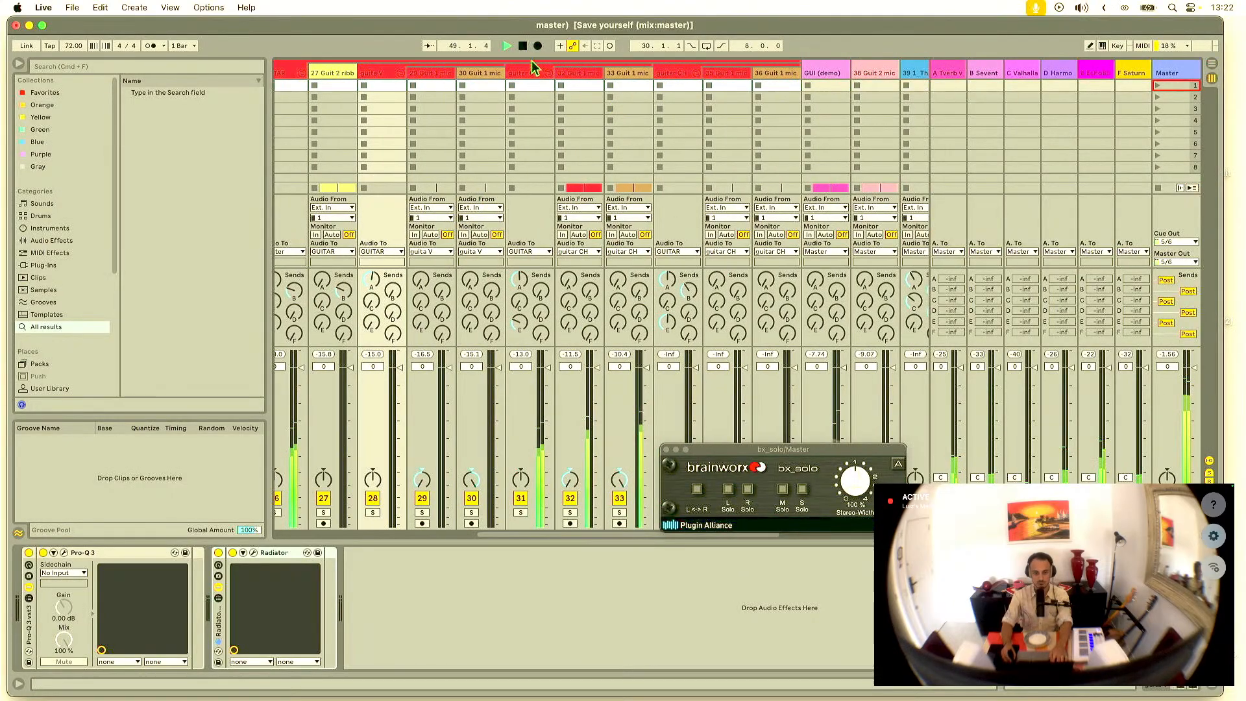
click(531, 71)
scroll(479, 103, left, 3)
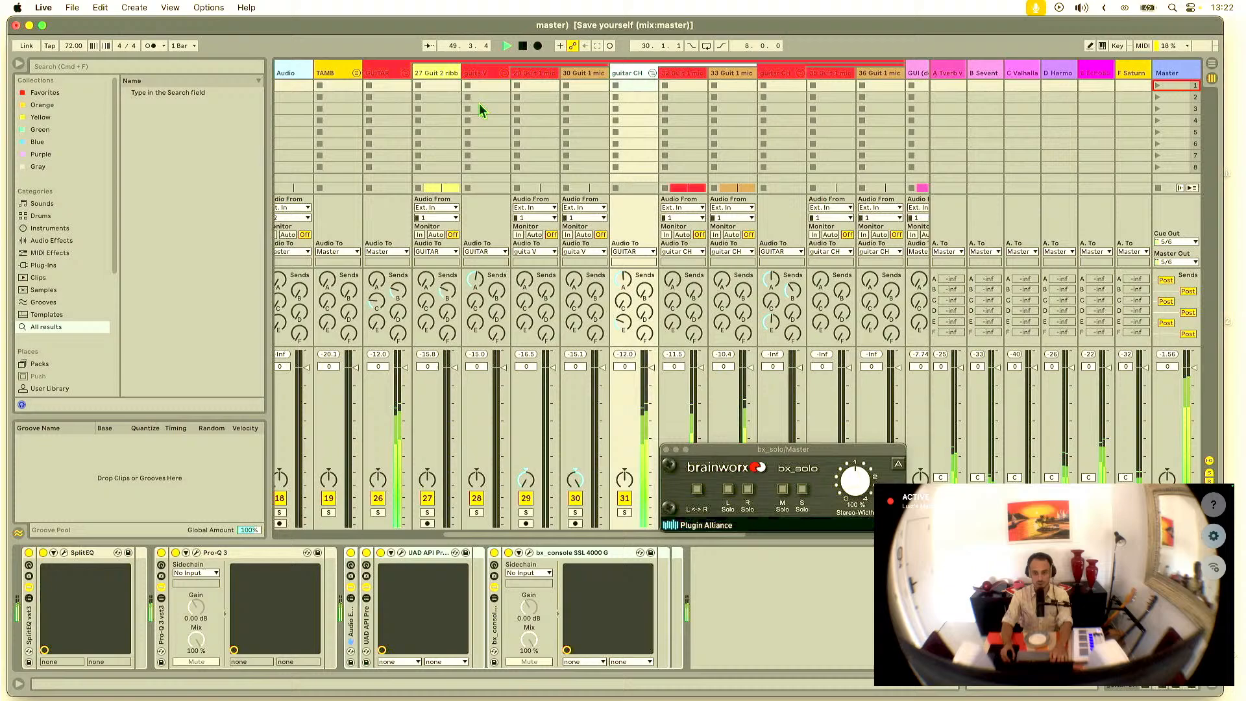
click(404, 76)
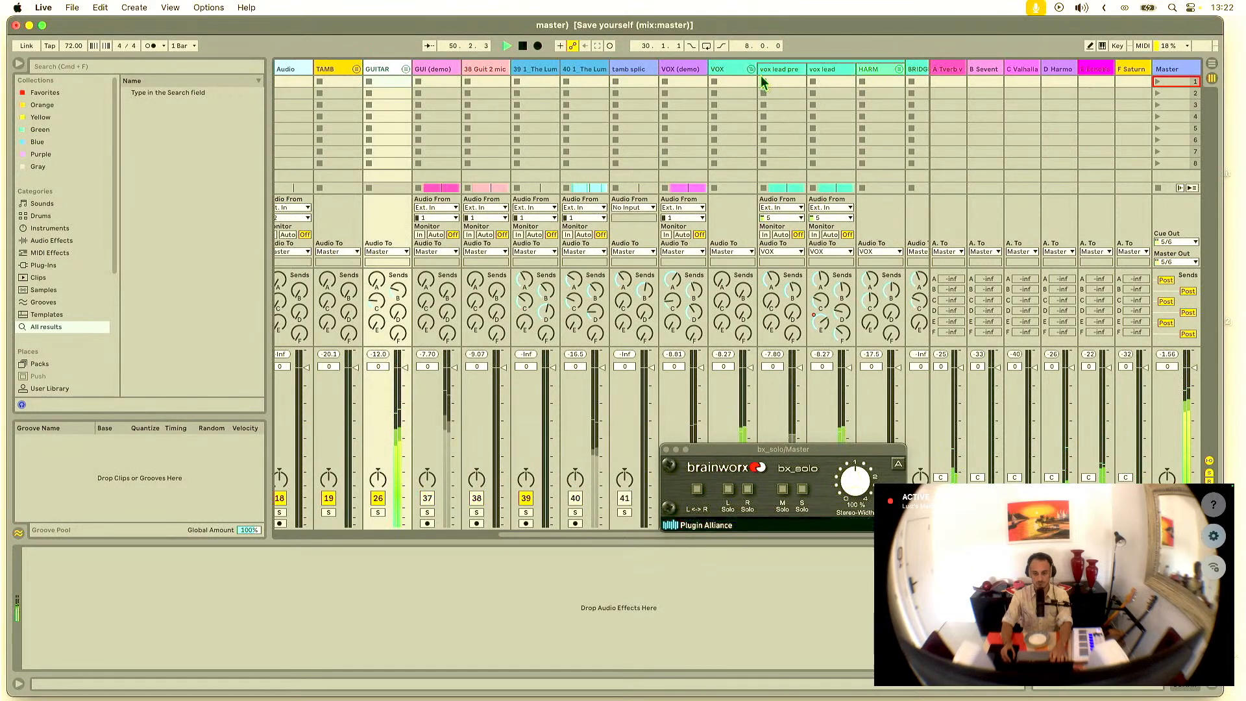
Step: Move bx_solo off the vocal channel strips and show the vocal tracks in the Arrangement
scroll(811, 78, right, 2)
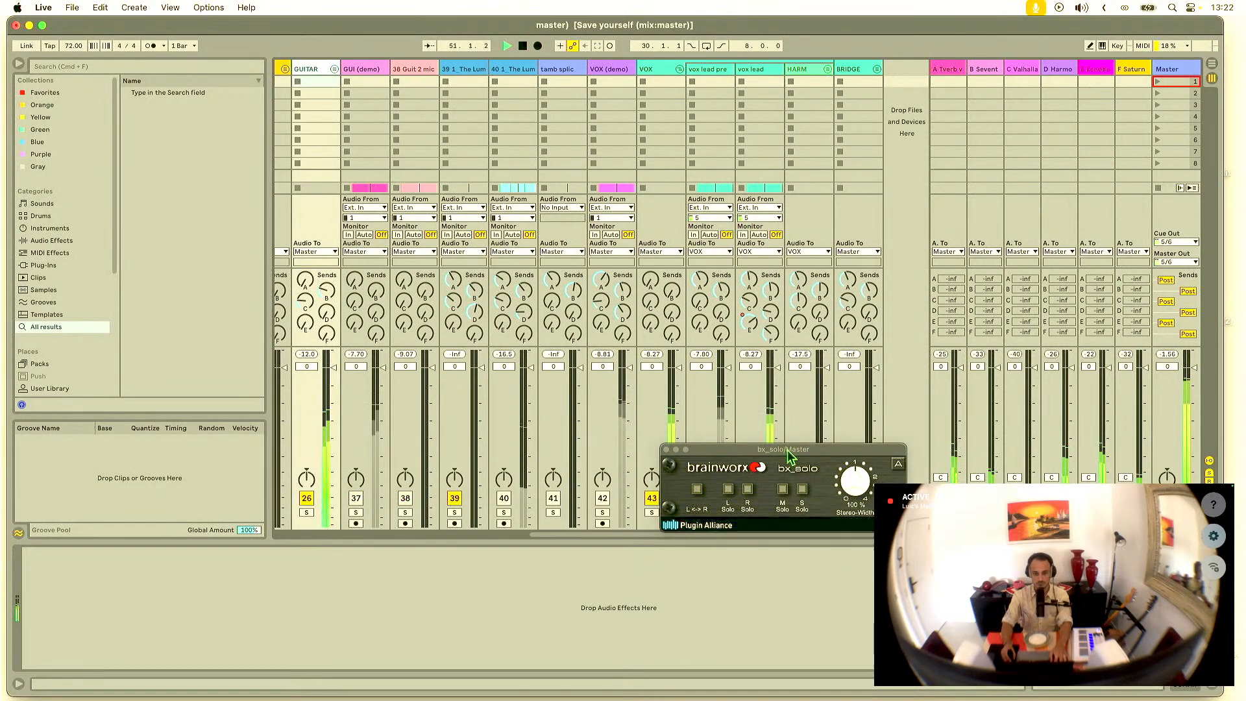
drag(790, 453, 408, 316)
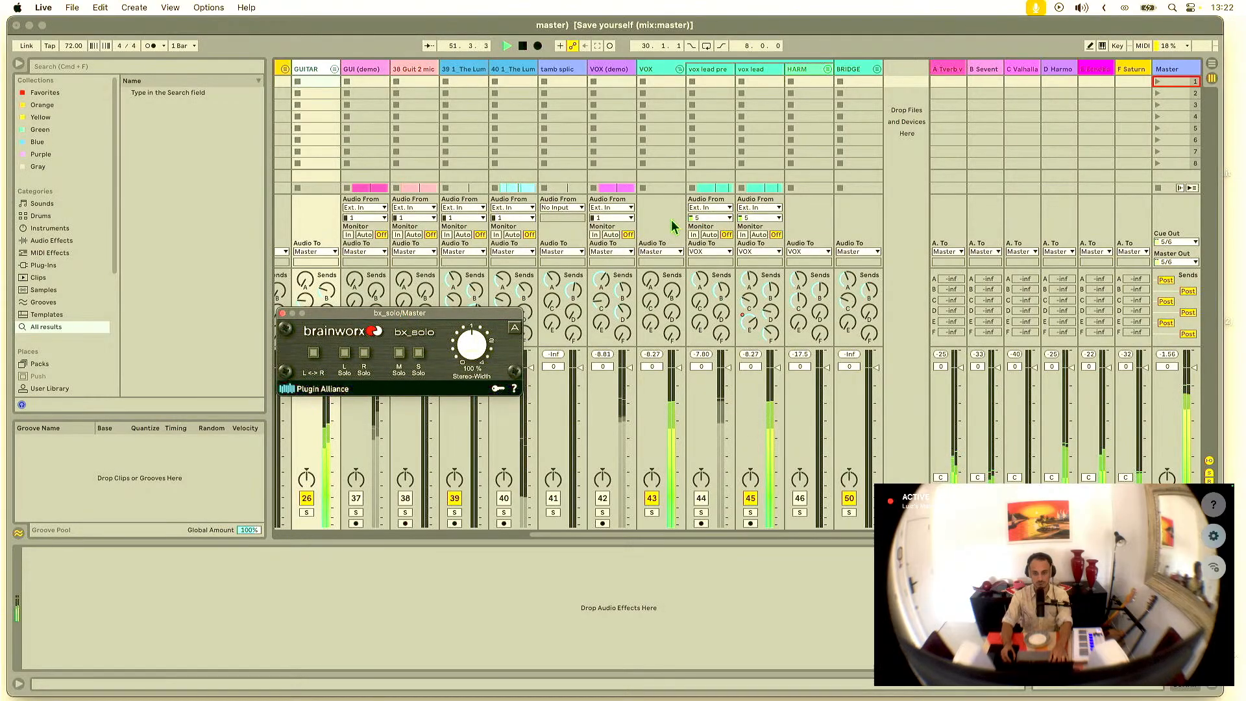
key(Tab)
drag(582, 85, 655, 68)
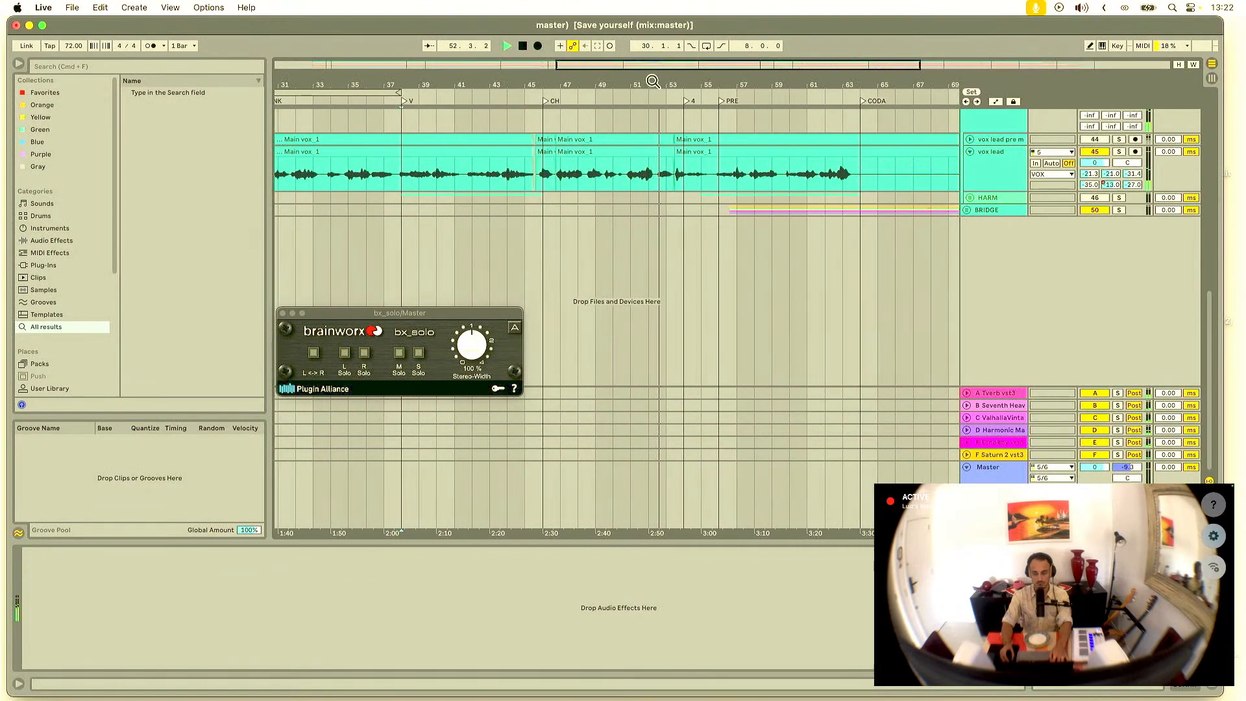
click(964, 139)
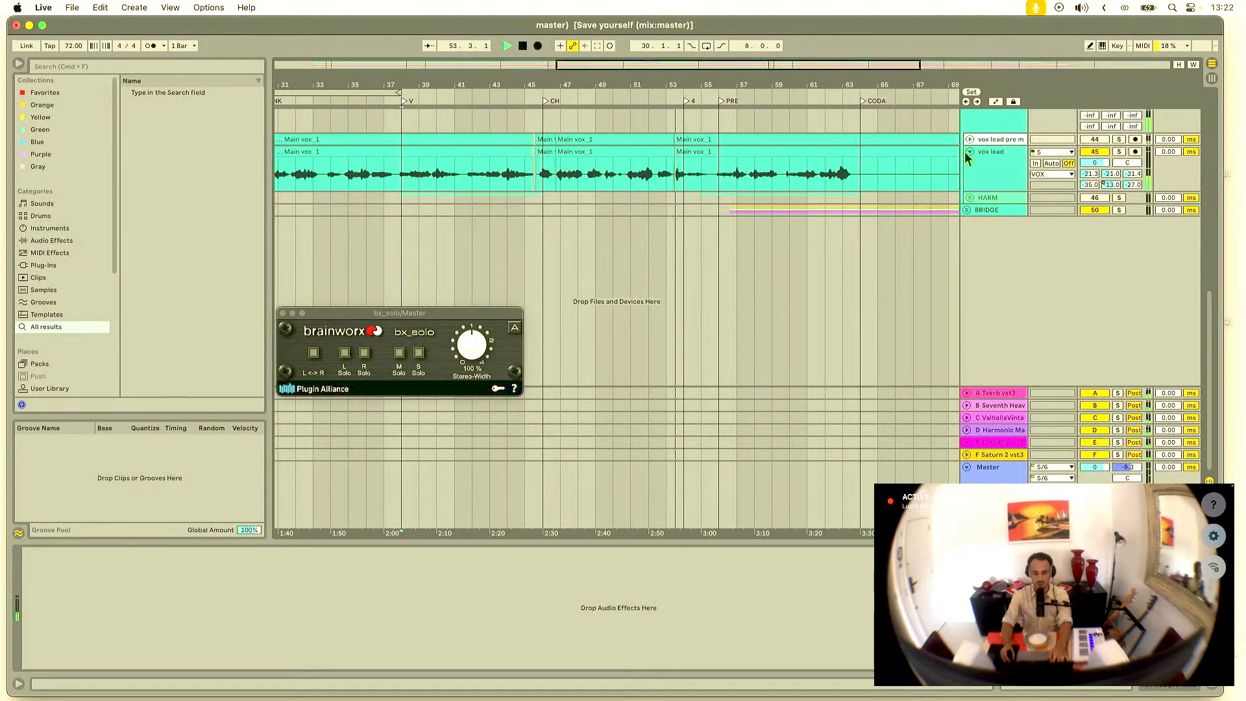
Step: Play the mix from the vox lead clip just before the CH marker at bar 45.3 and stop it
mouse_move(645, 89)
mouse_down()
mouse_move(649, 52)
mouse_move(646, 84)
mouse_up()
click(345, 167)
key(space)
key(space)
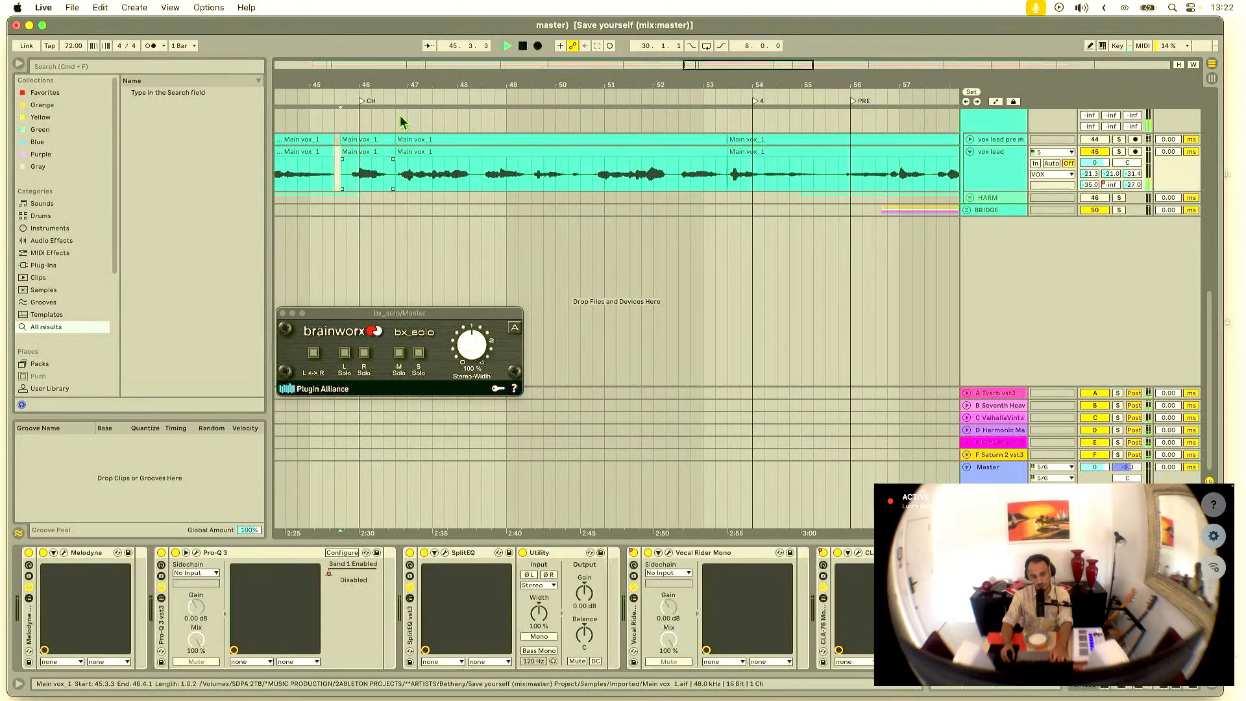
key(space)
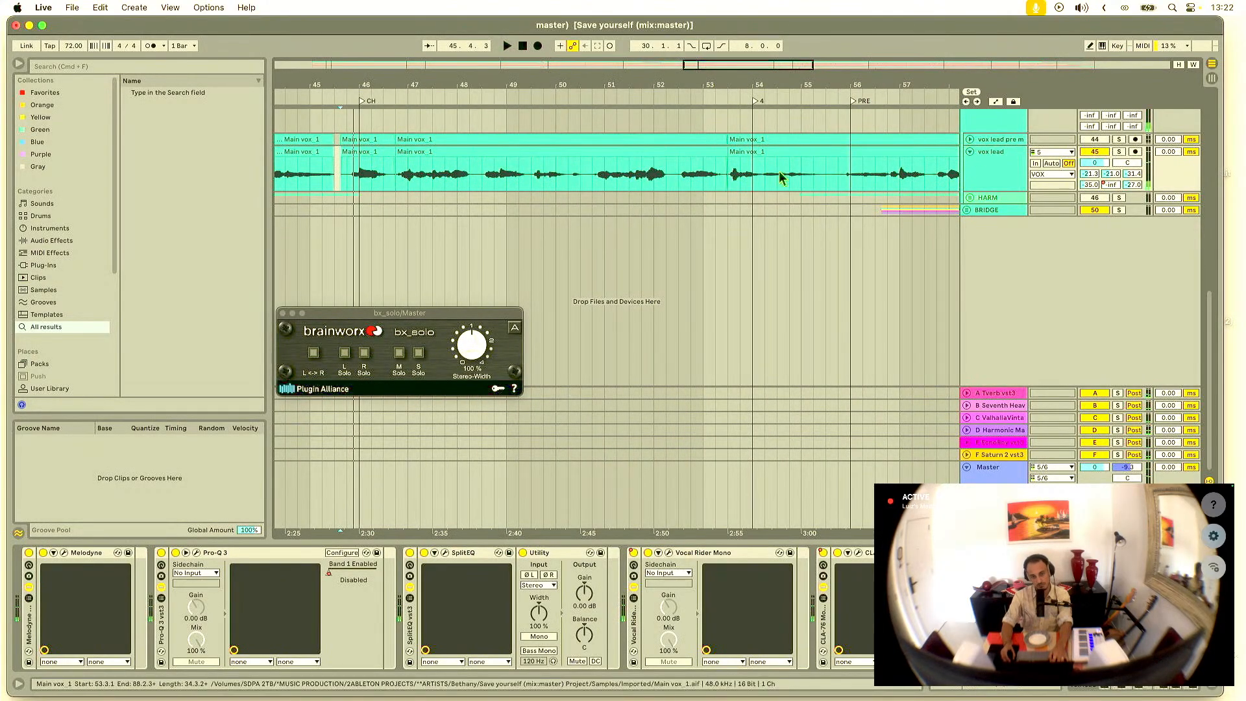
Step: Solo vox lead and play it alone from the CH marker at bar 46
drag(544, 87, 589, 85)
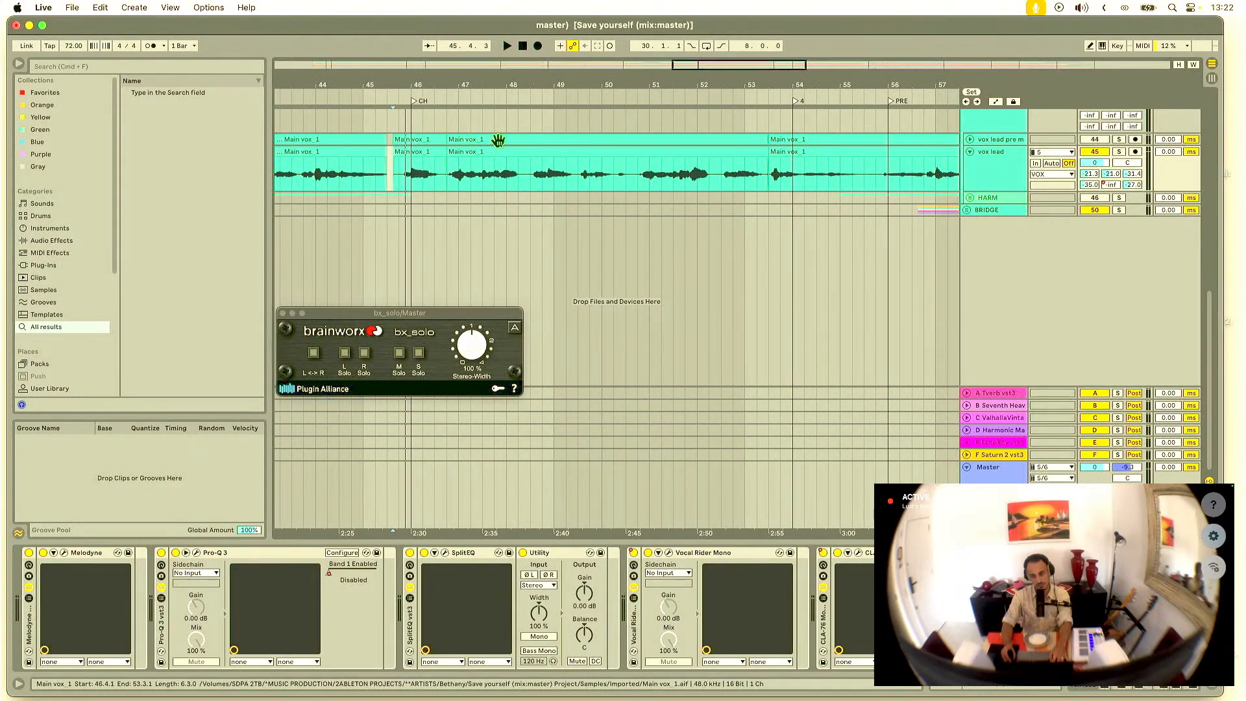
click(1119, 151)
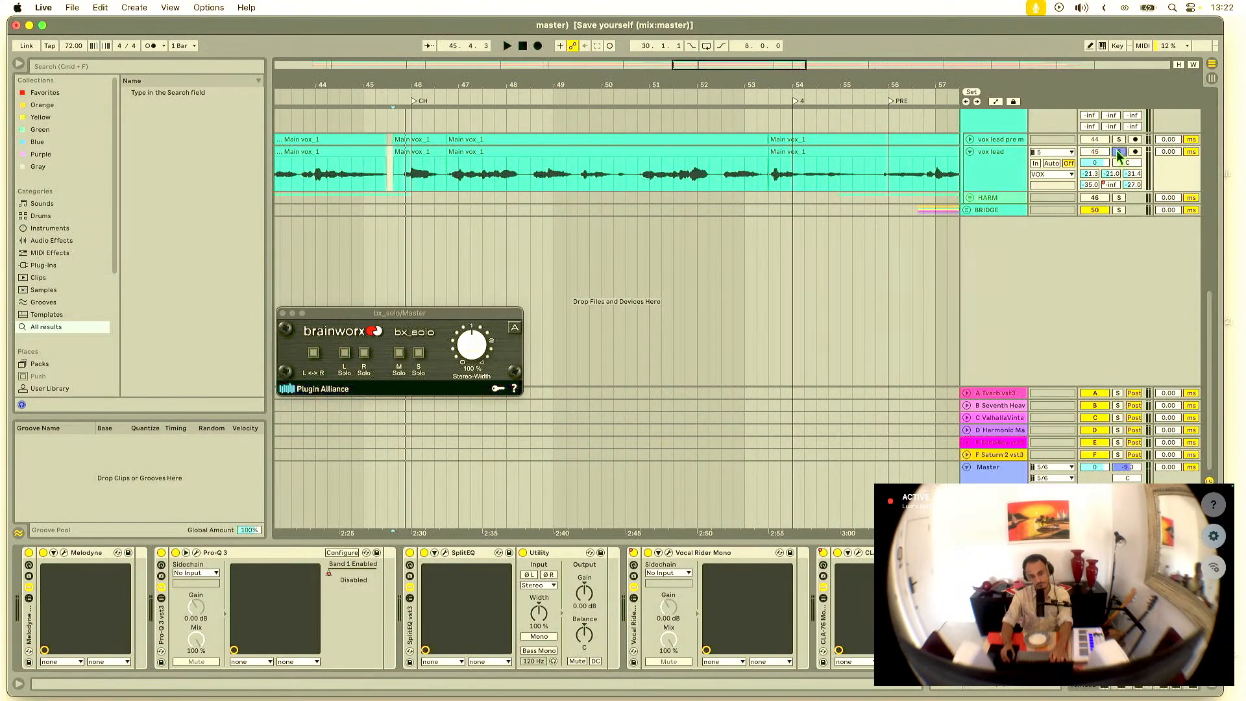
click(414, 174)
key(space)
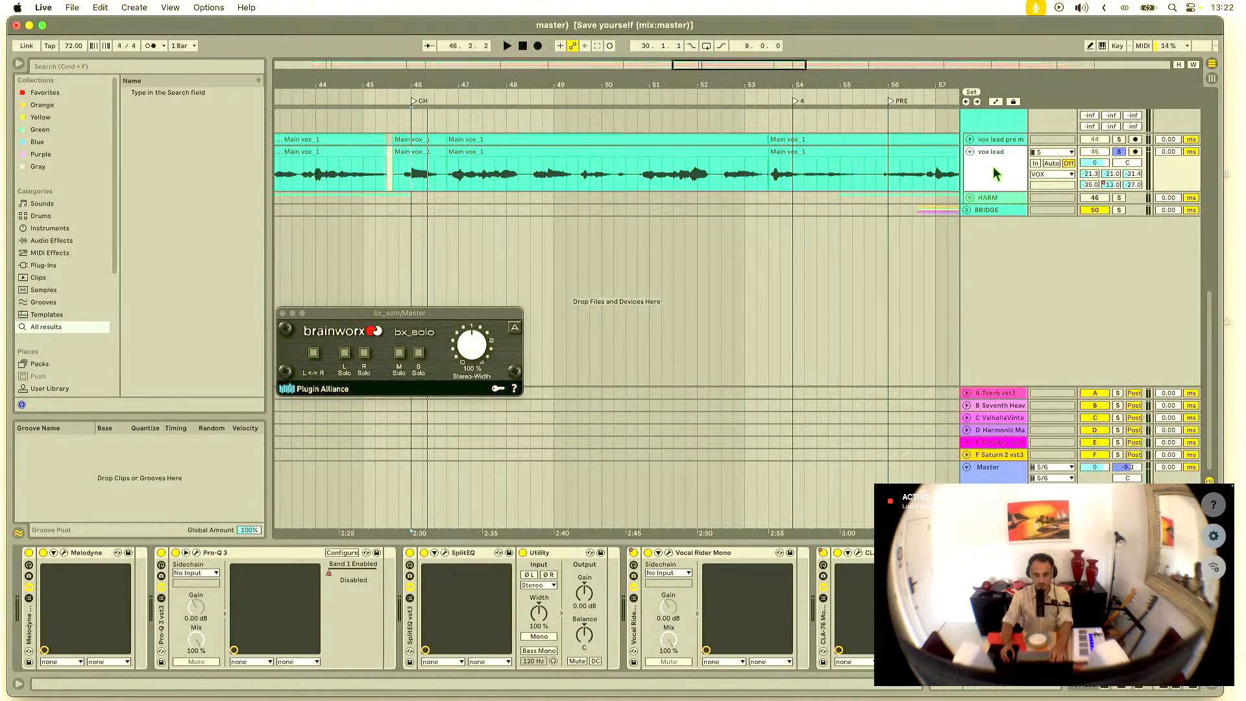
Step: Insert a new audio track below vox lead and select the vox lead clips from the chorus onward
key(super+t)
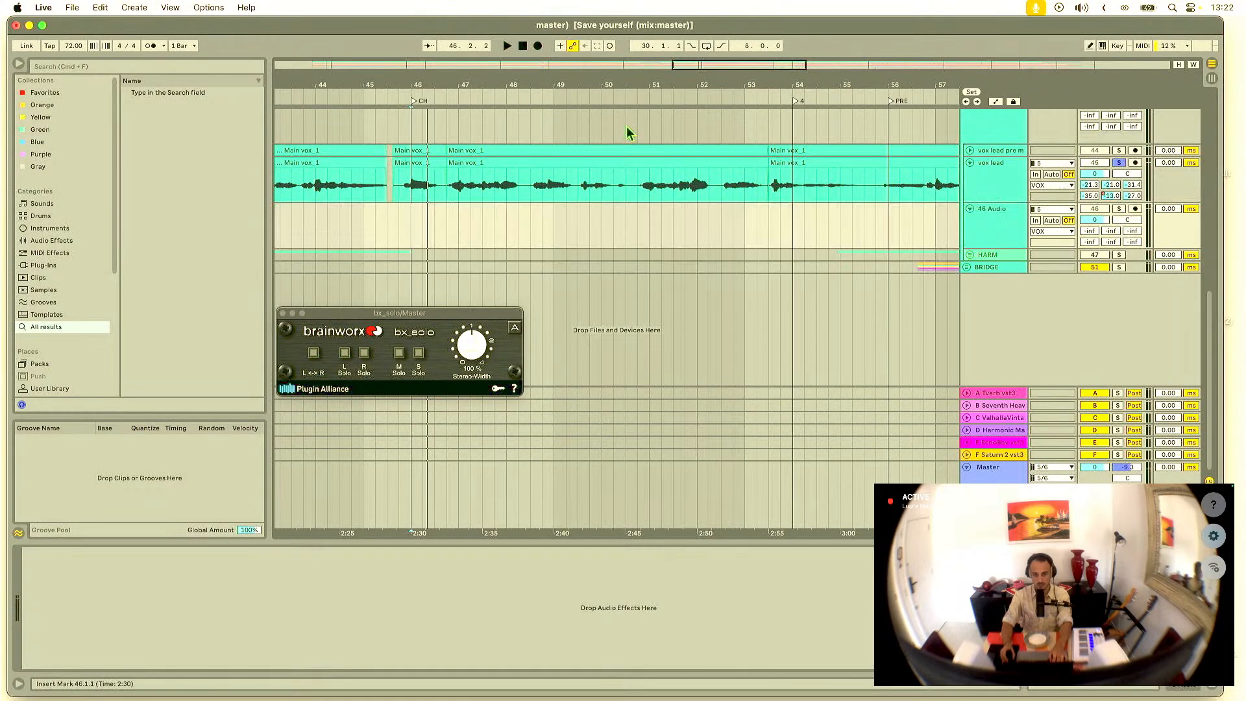
click(544, 164)
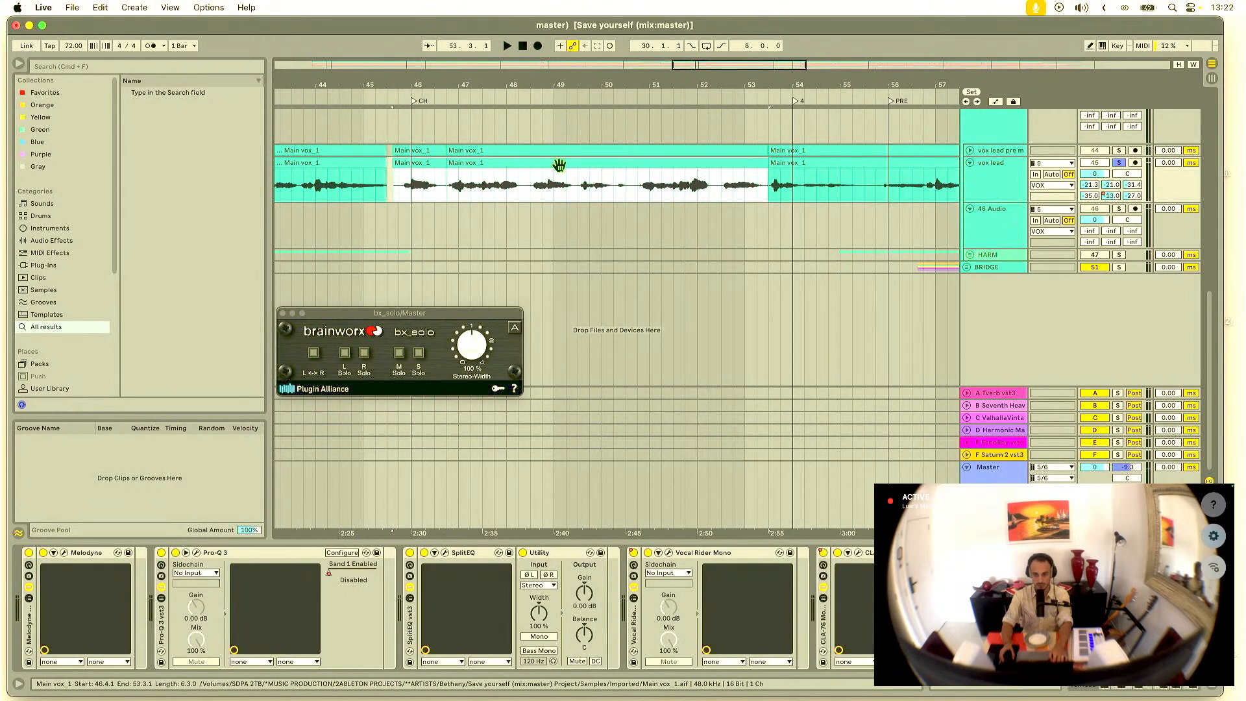
shift+click(780, 170)
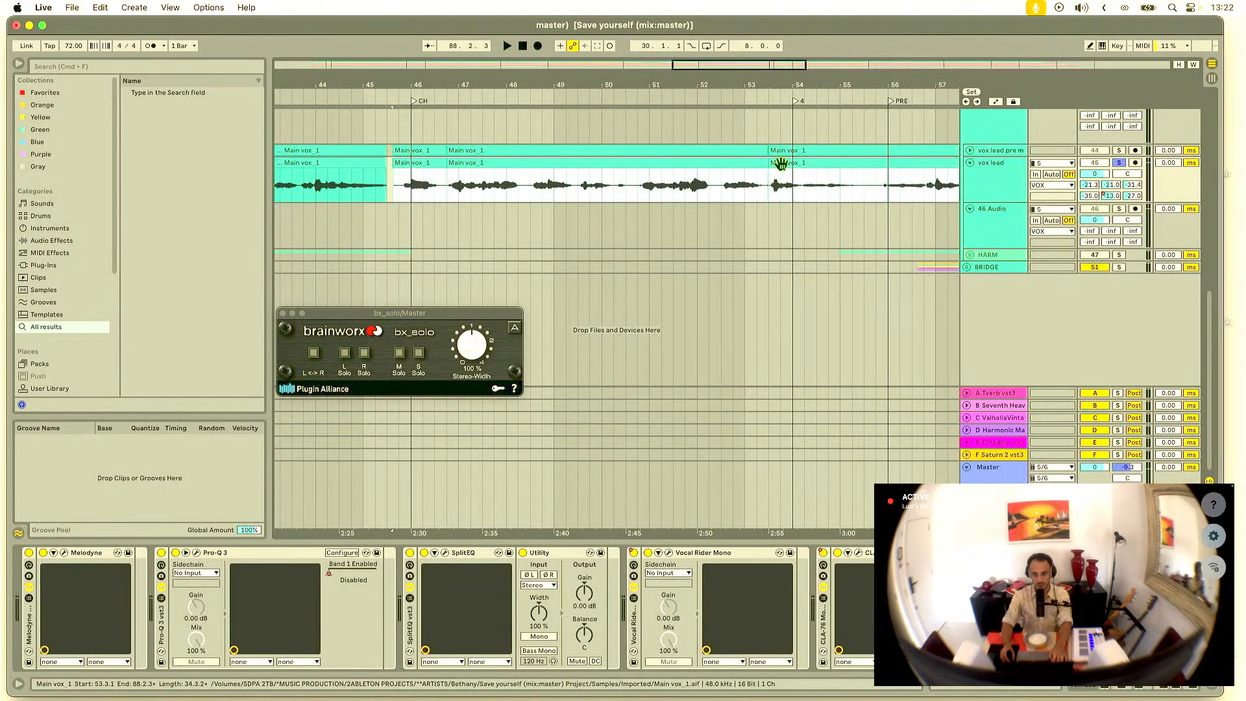
Step: Play the soloed vox lead around the end of the chorus, starting from bars 56, 55.3 and 53.3
drag(804, 85, 663, 119)
click(693, 189)
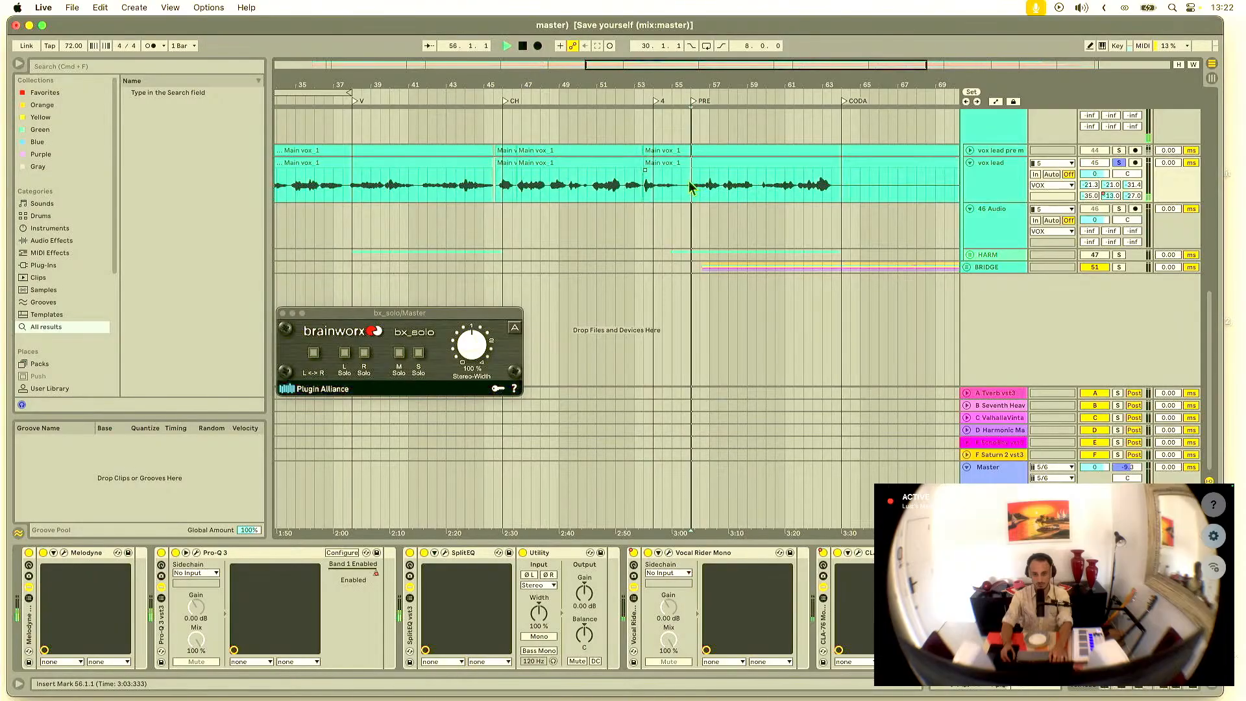
click(682, 180)
key(space)
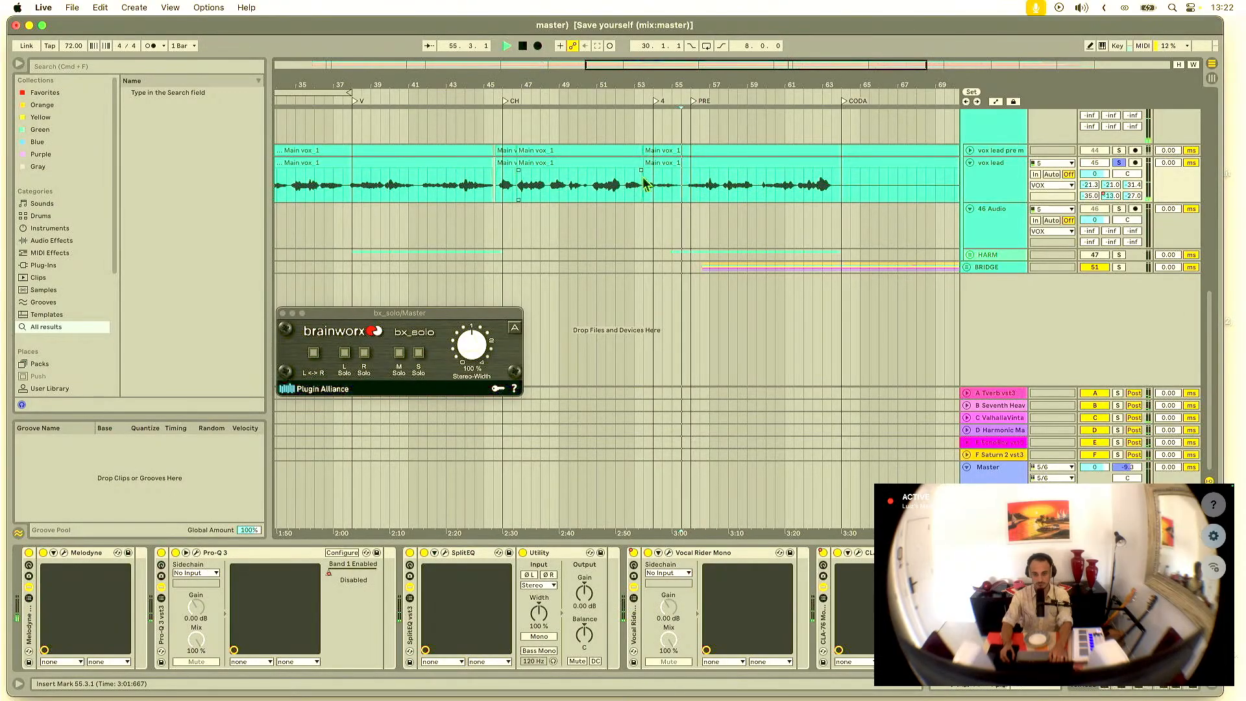
click(644, 180)
key(space)
drag(661, 87, 663, 122)
key(space)
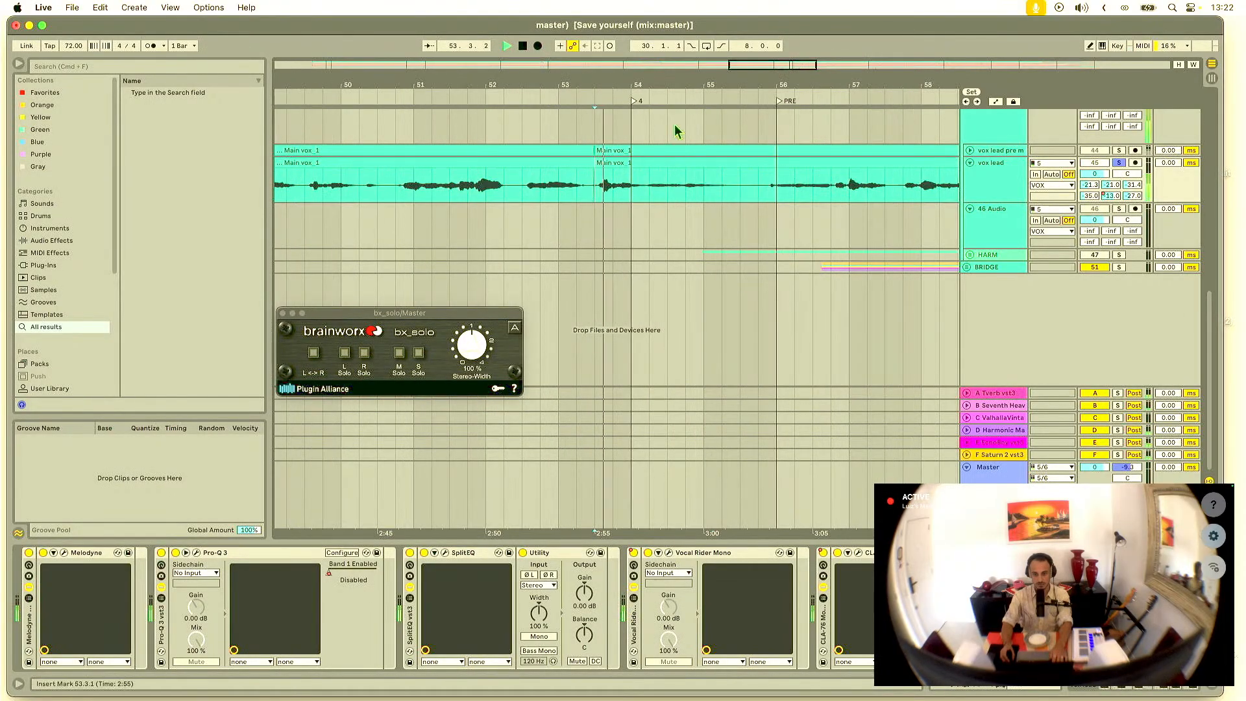
Step: Split the vox lead clip at bar 55.3, check the two parts, and undo the split
click(732, 178)
click(741, 179)
key(super+e)
click(714, 162)
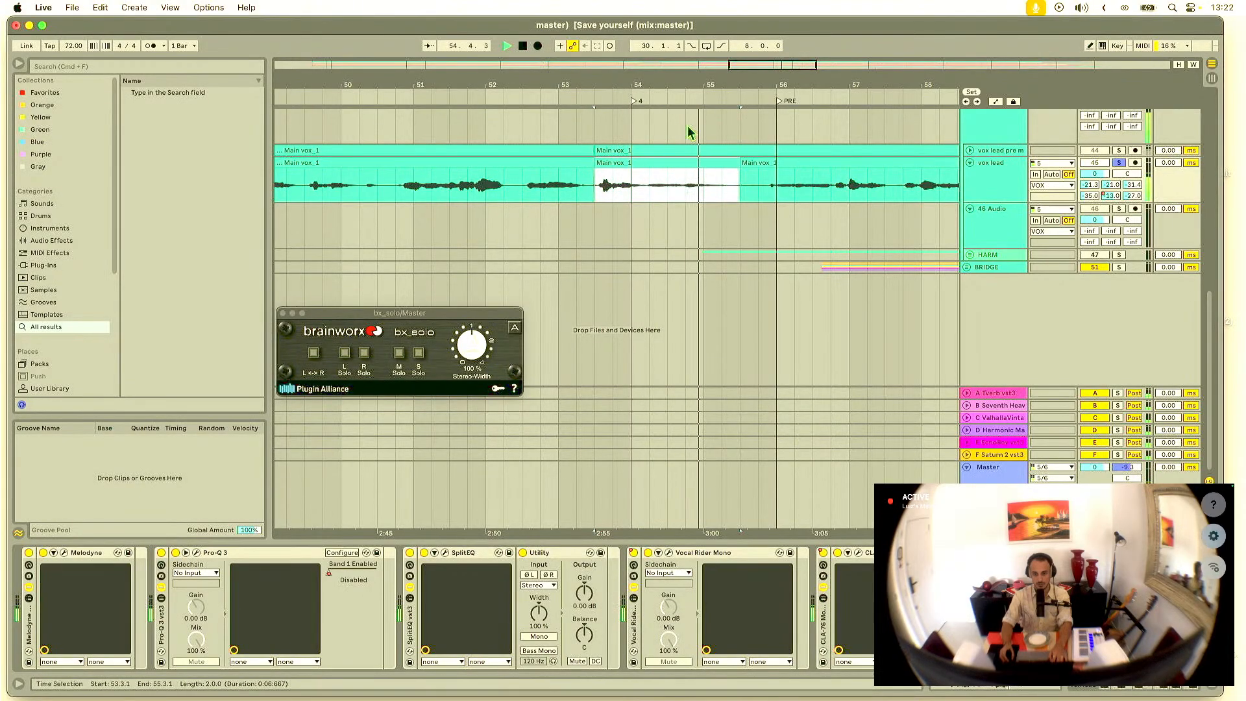
key(space)
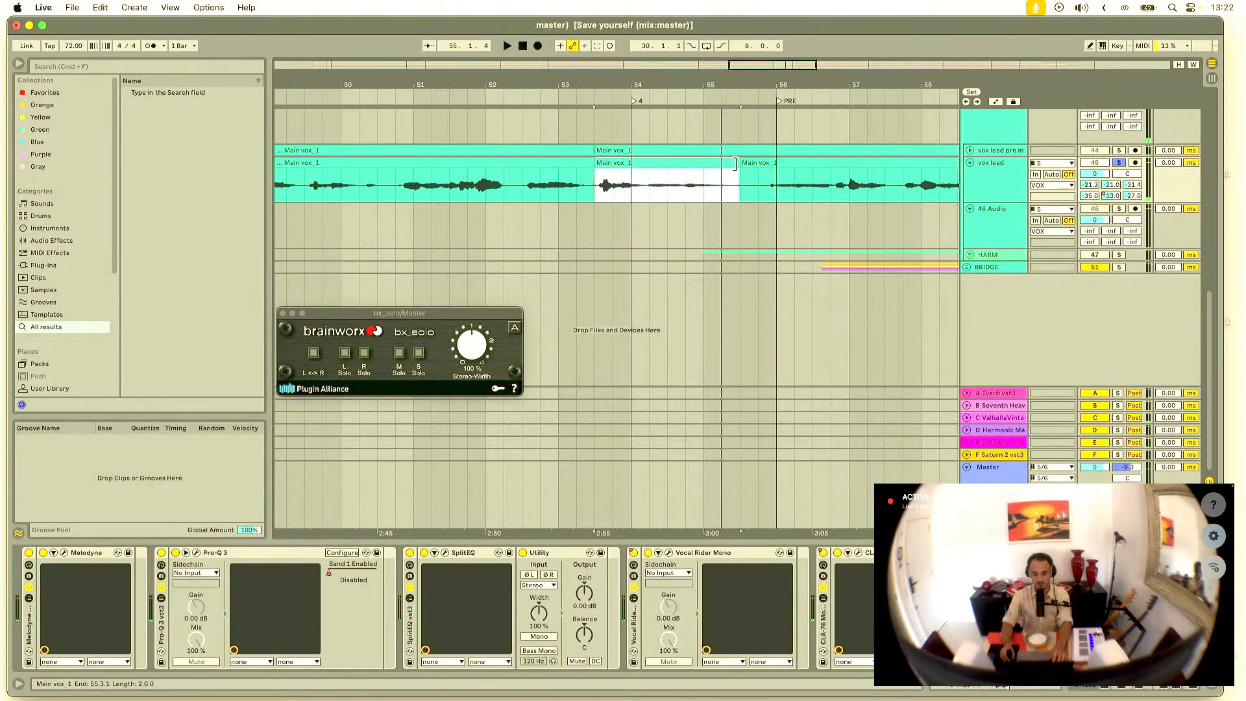
click(743, 162)
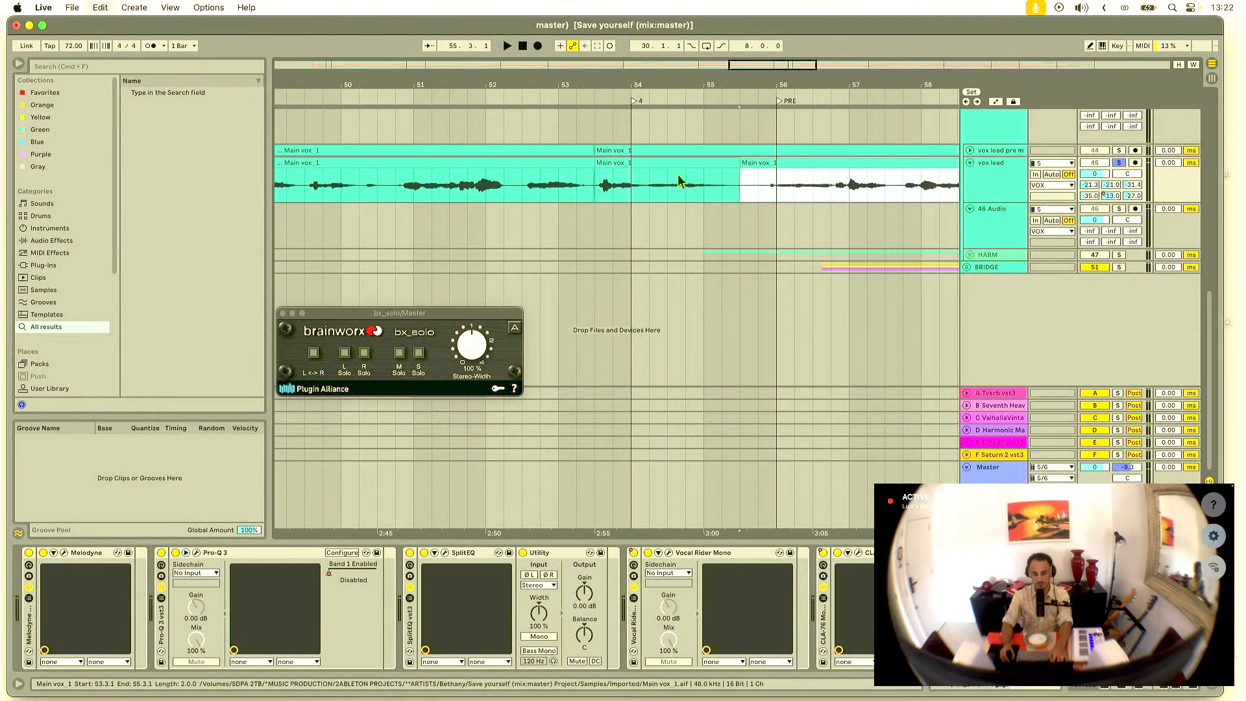
key(super+z)
Step: Copy the vox lead section from bar 46 to bar 54 and paste it at bar 46 on the empty audio track below
click(505, 190)
key(space)
drag(552, 85, 696, 45)
drag(519, 191, 727, 187)
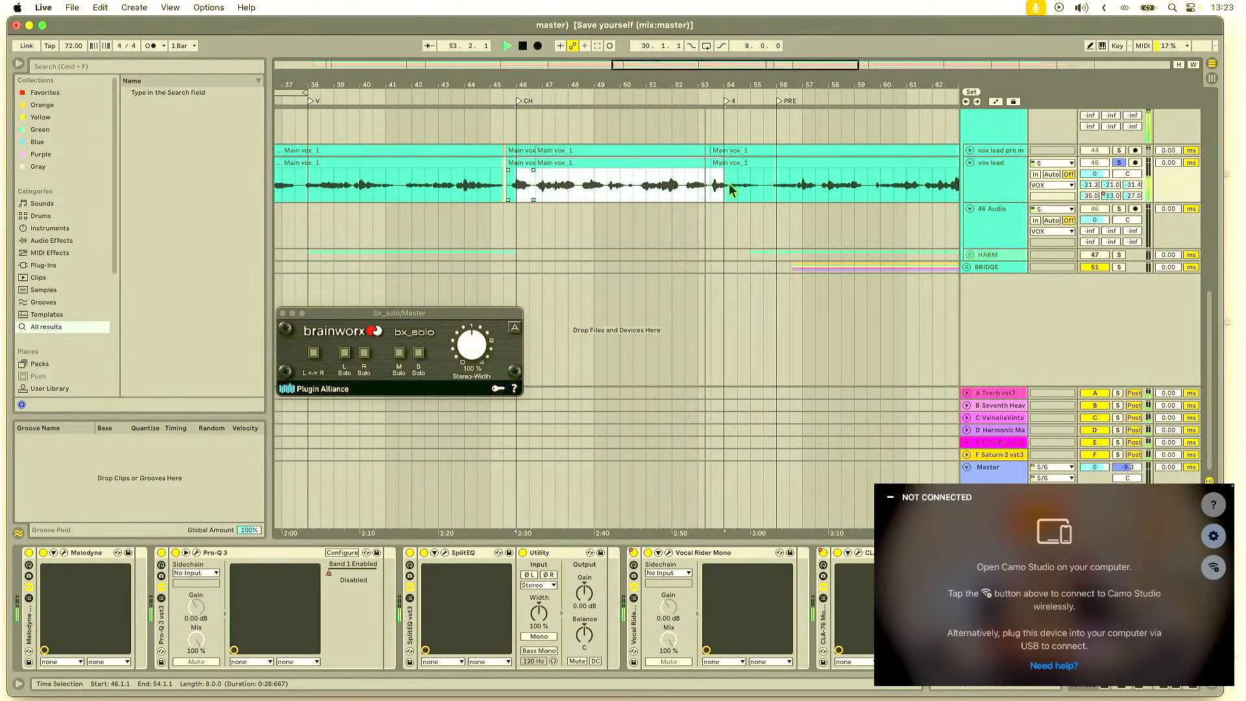
key(space)
key(super+c)
click(516, 241)
key(super+v)
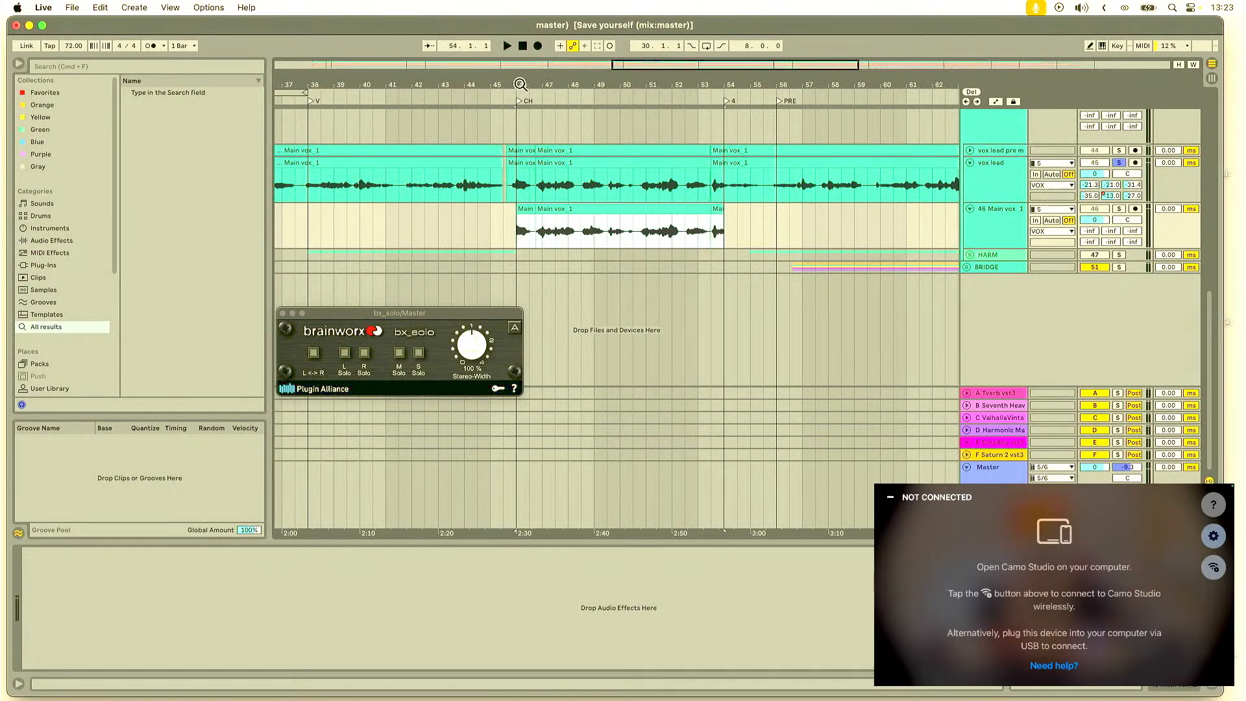
Step: Shift the first two pasted vocal clips slightly earlier so they start just before bar 46
drag(520, 84, 517, 207)
click(623, 210)
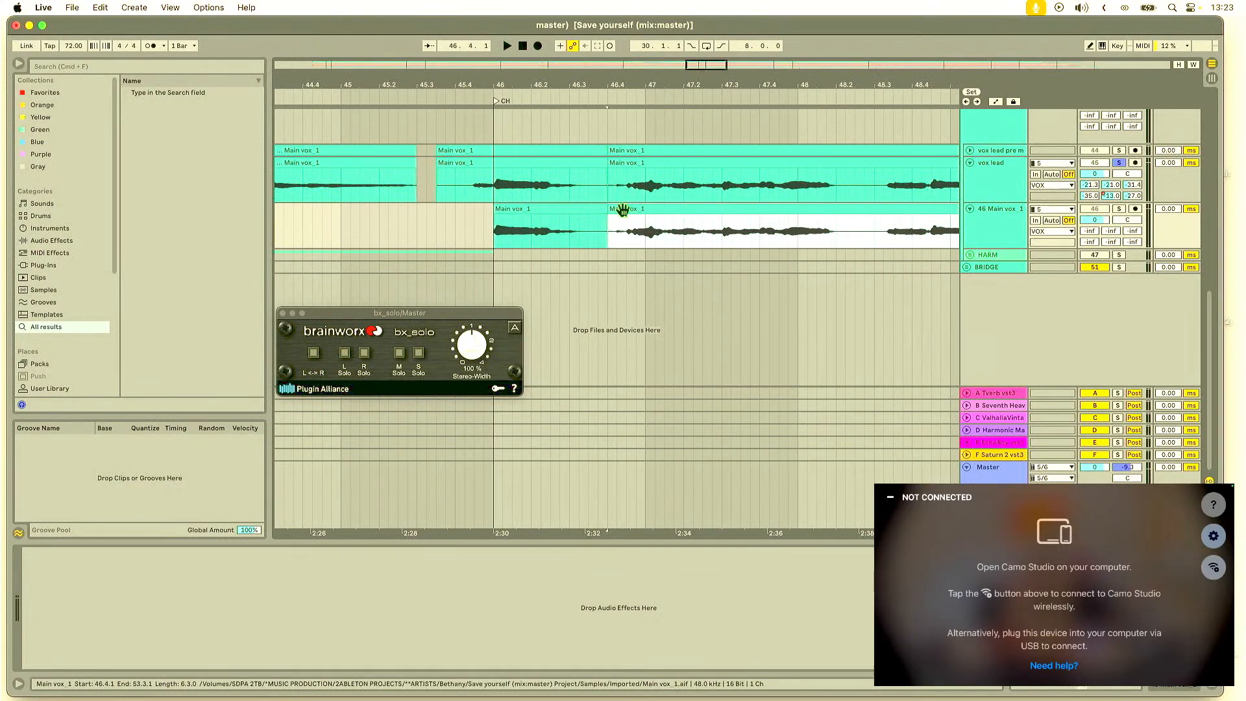
shift+click(575, 209)
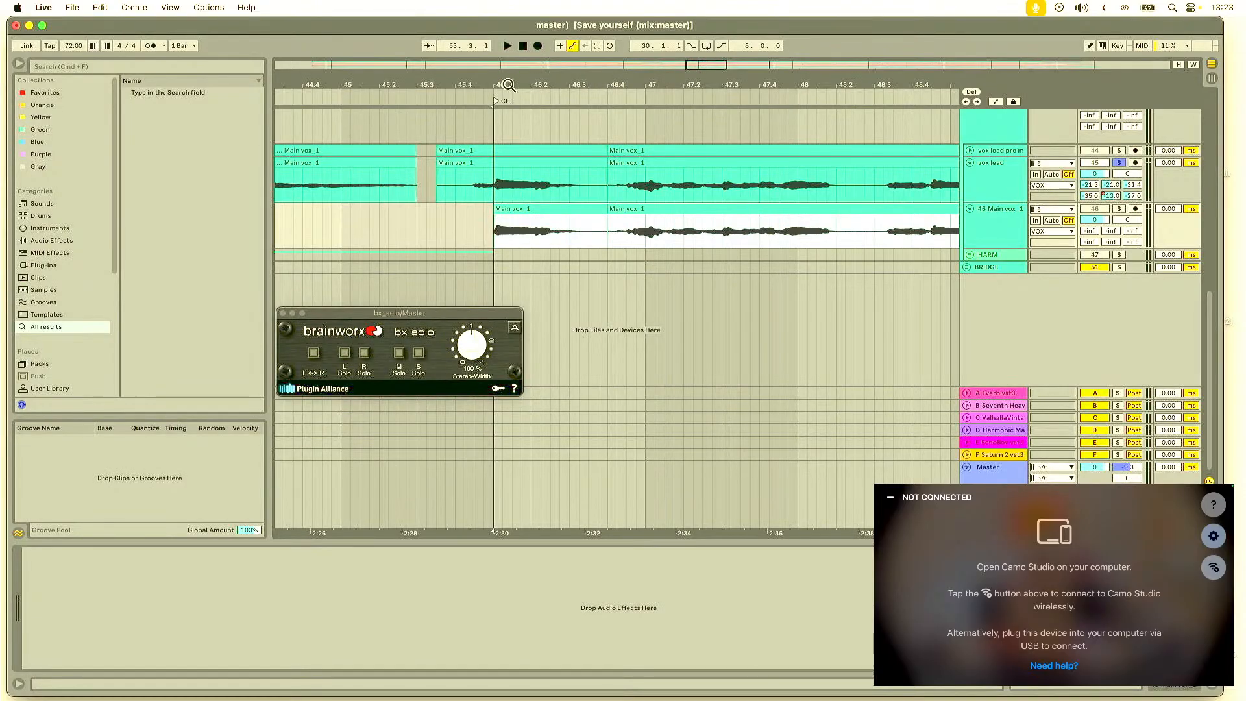
drag(508, 85, 510, 155)
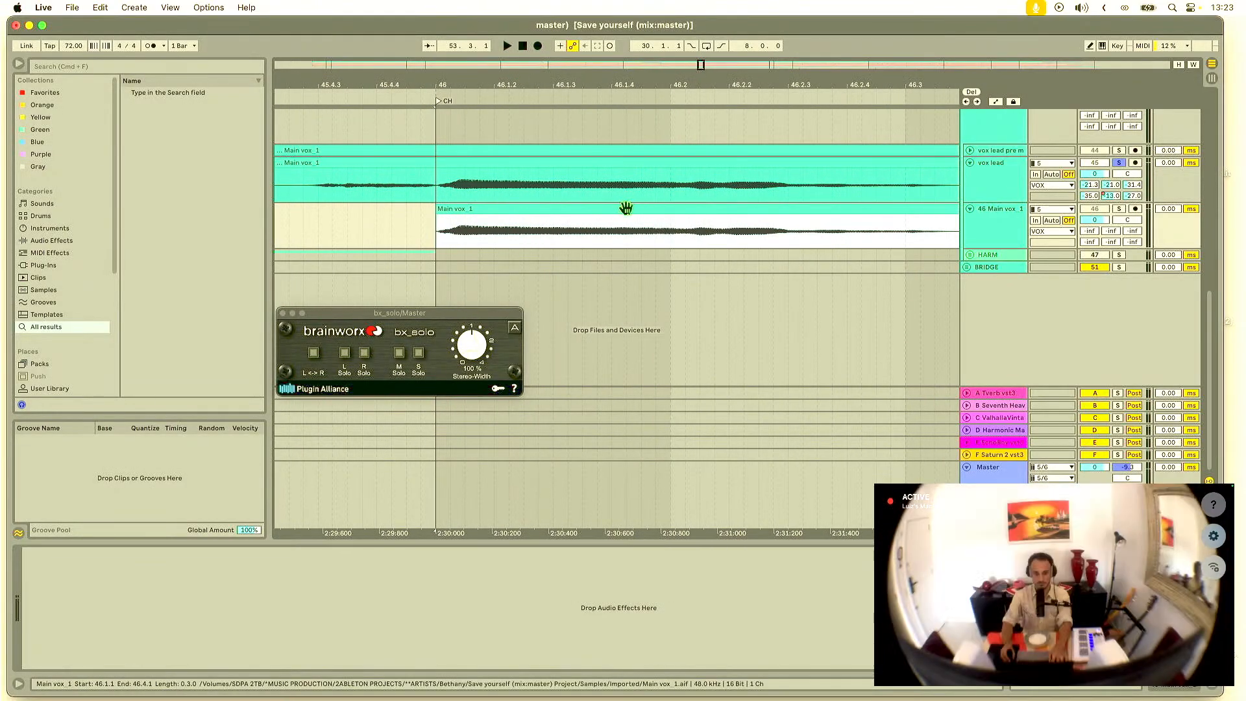
drag(624, 208, 621, 208)
drag(679, 81, 624, 75)
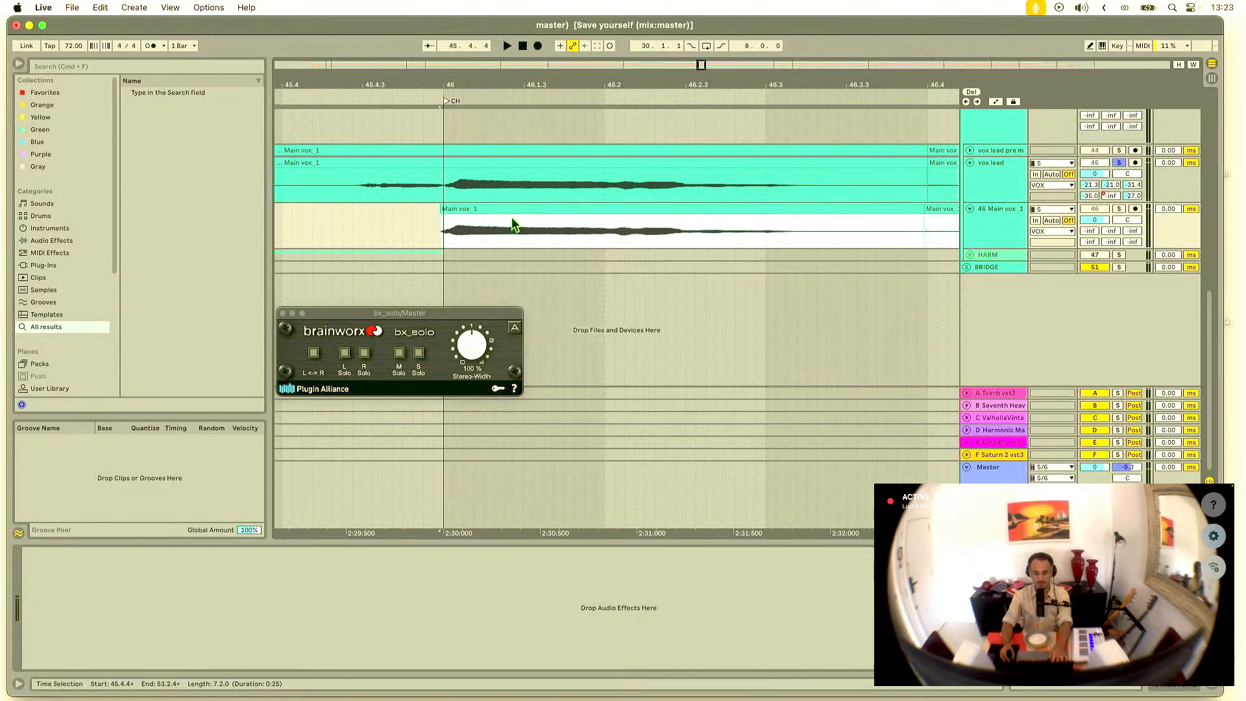
drag(445, 84, 475, 92)
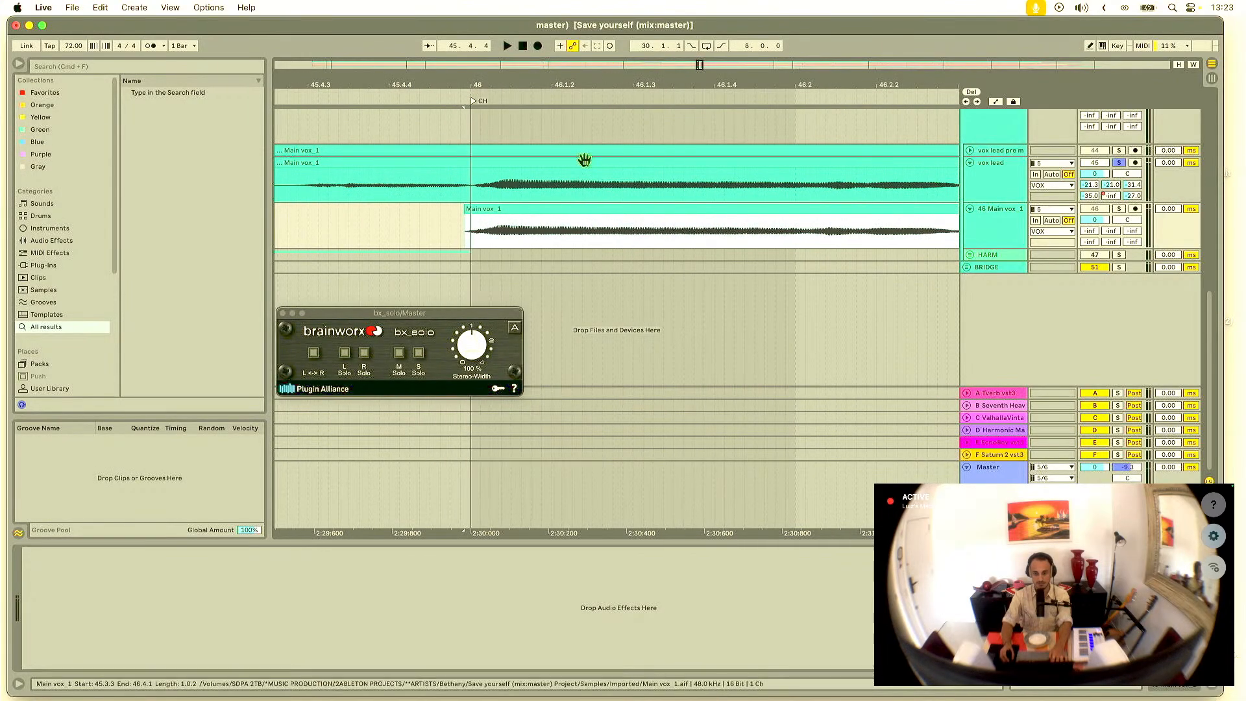
drag(639, 85, 399, 26)
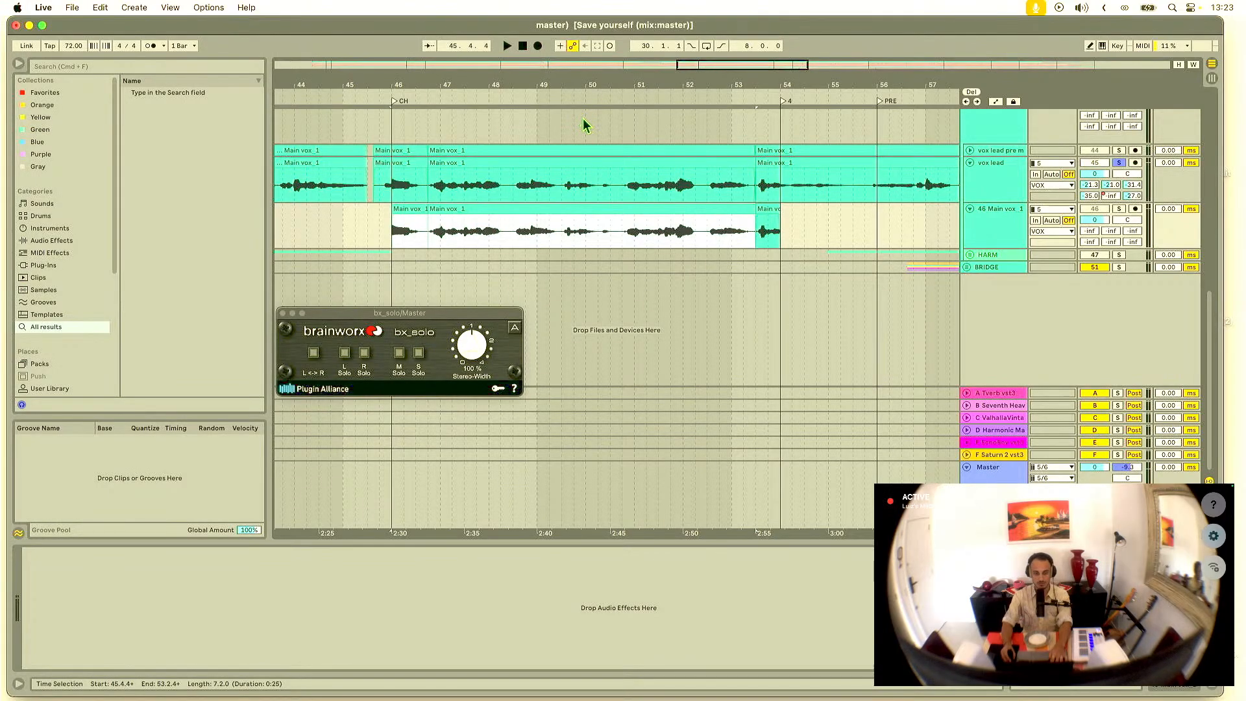
Step: Unsolo vox lead and play the mix with the pasted vocal from bar 45.4 past the CH marker
click(384, 228)
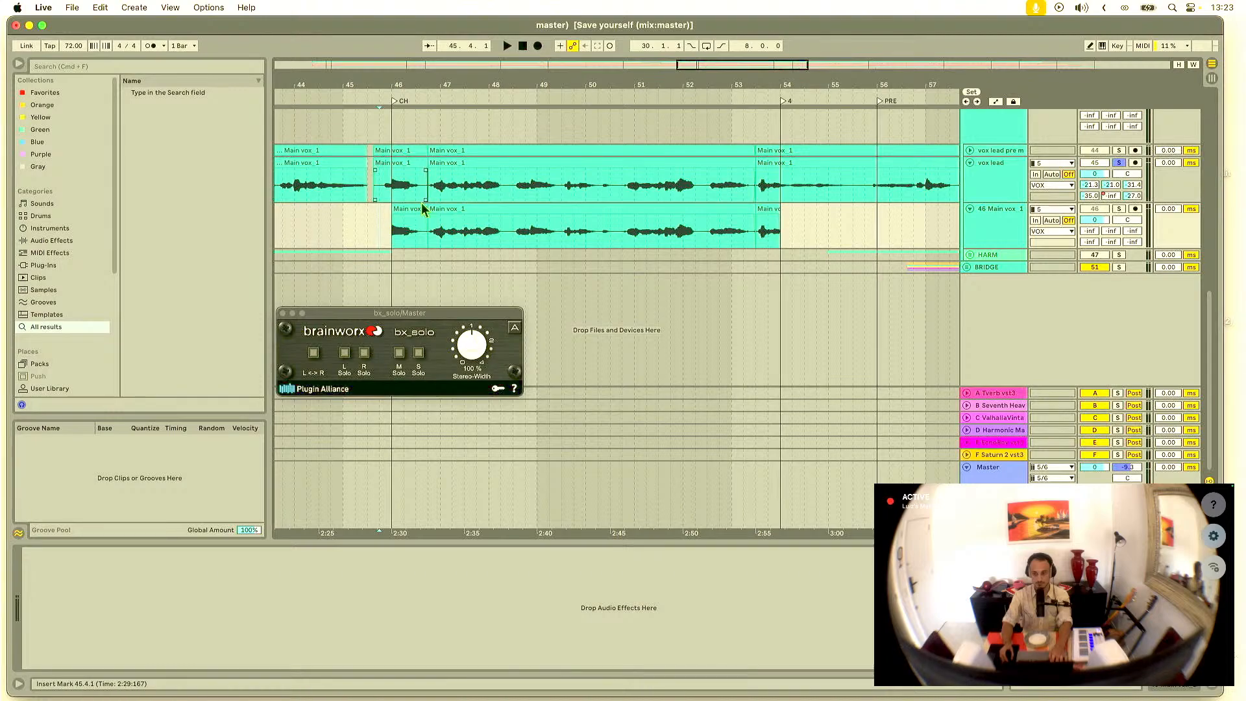
key(space)
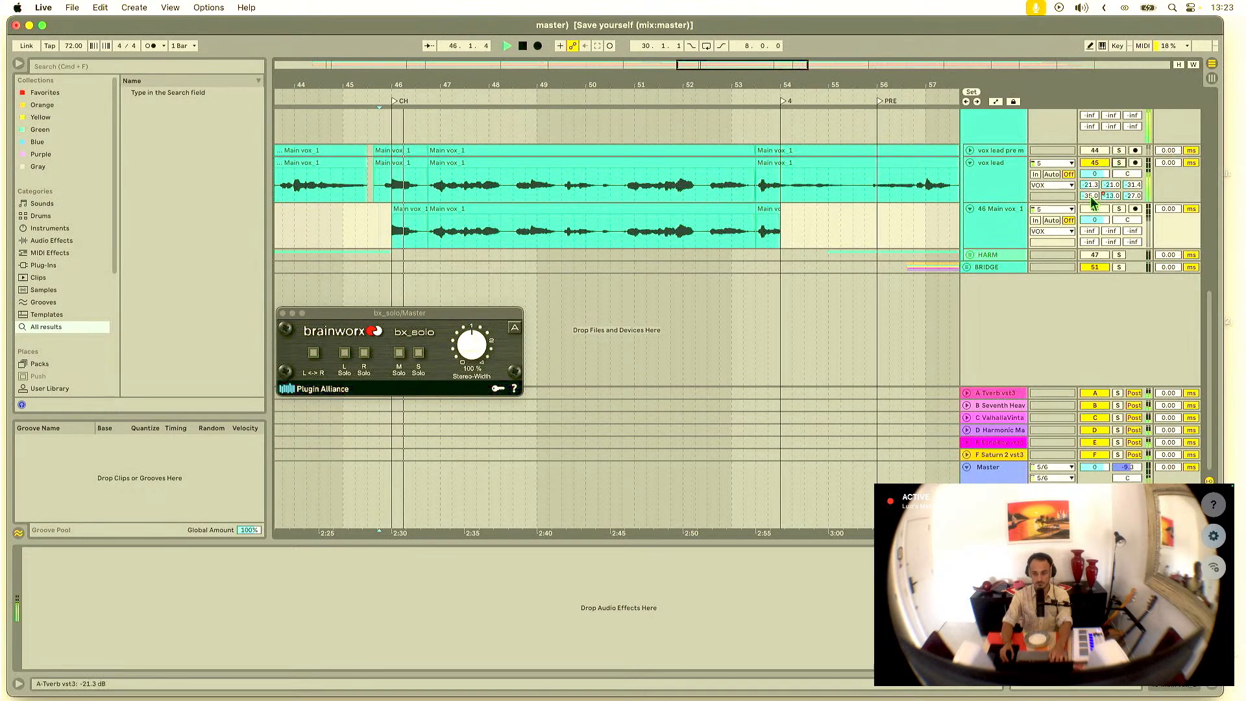
click(999, 224)
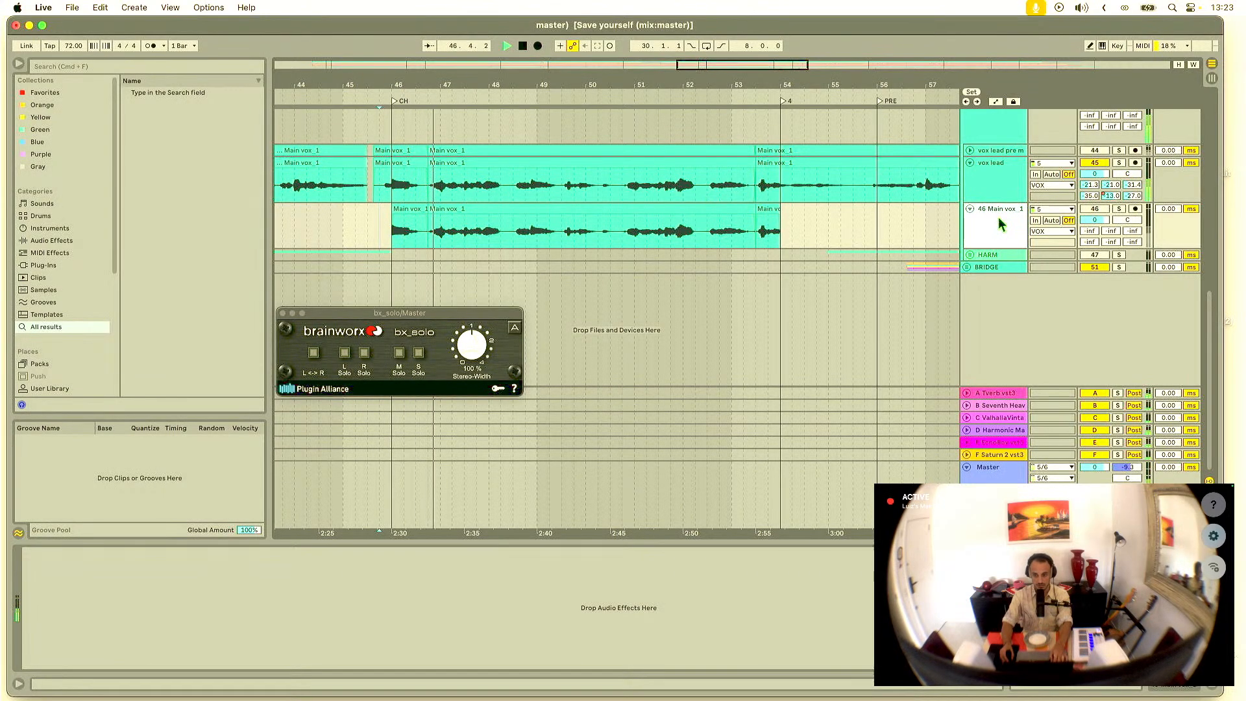
key(space)
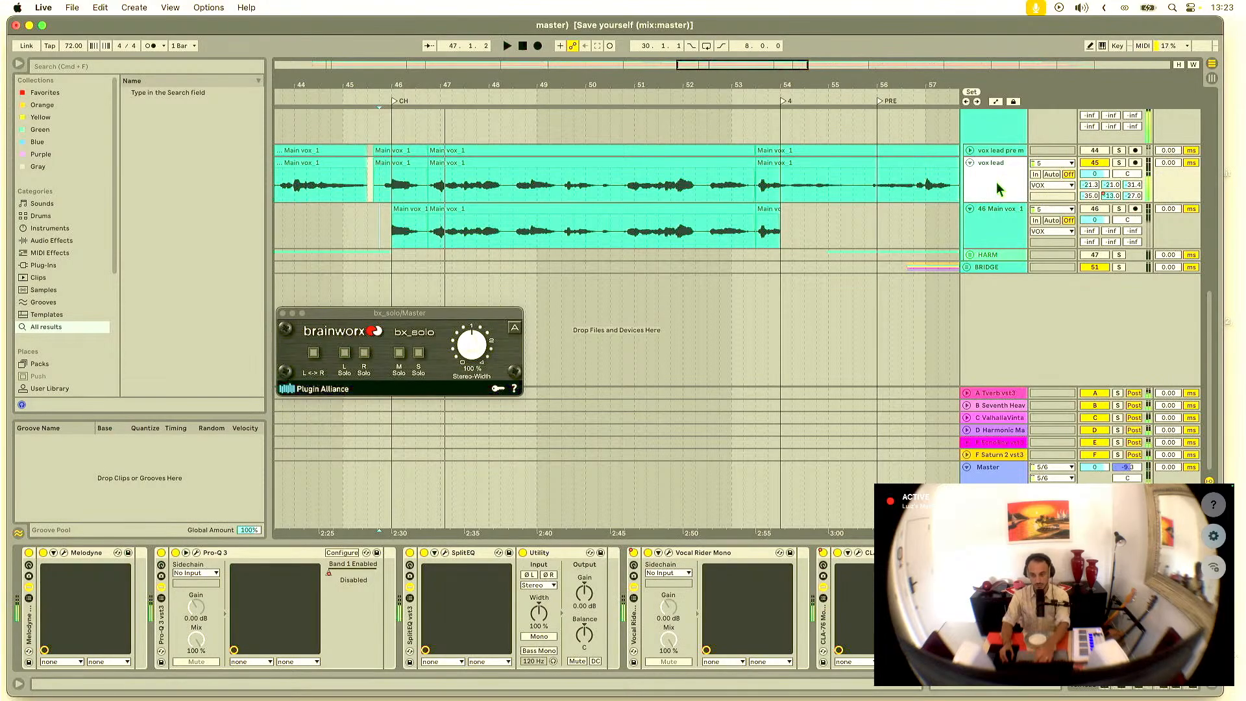
Step: Delete the track holding the pasted vocal clips and duplicate the whole vox lead track instead
click(1000, 224)
key(Delete)
click(998, 174)
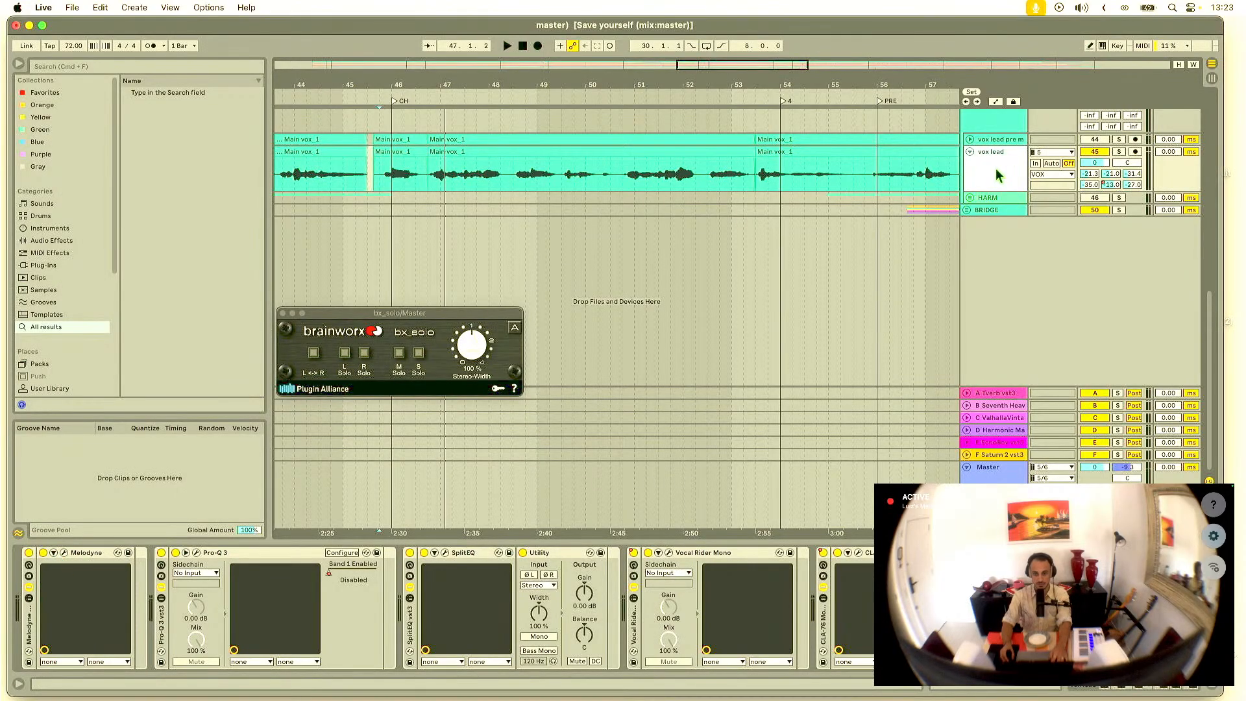
key(super+d)
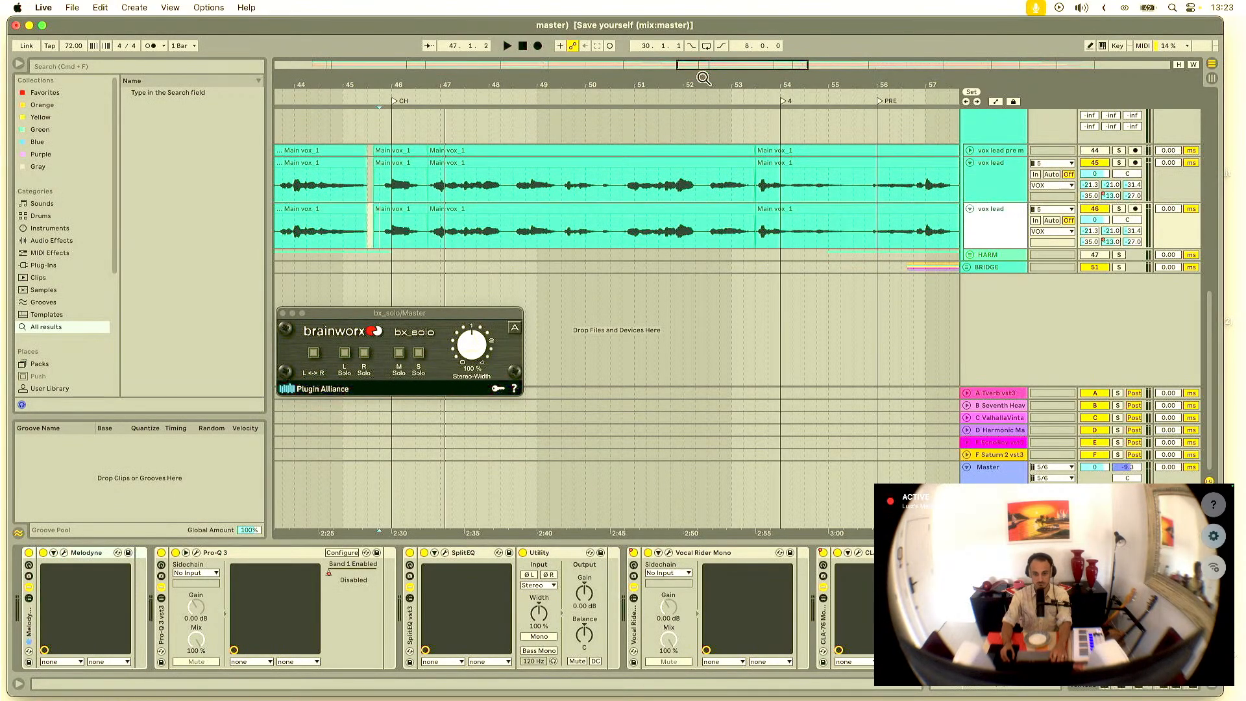
Step: Delete the last clip on the duplicated vox lead track, from bar 53.3 to the end
drag(704, 78, 615, 16)
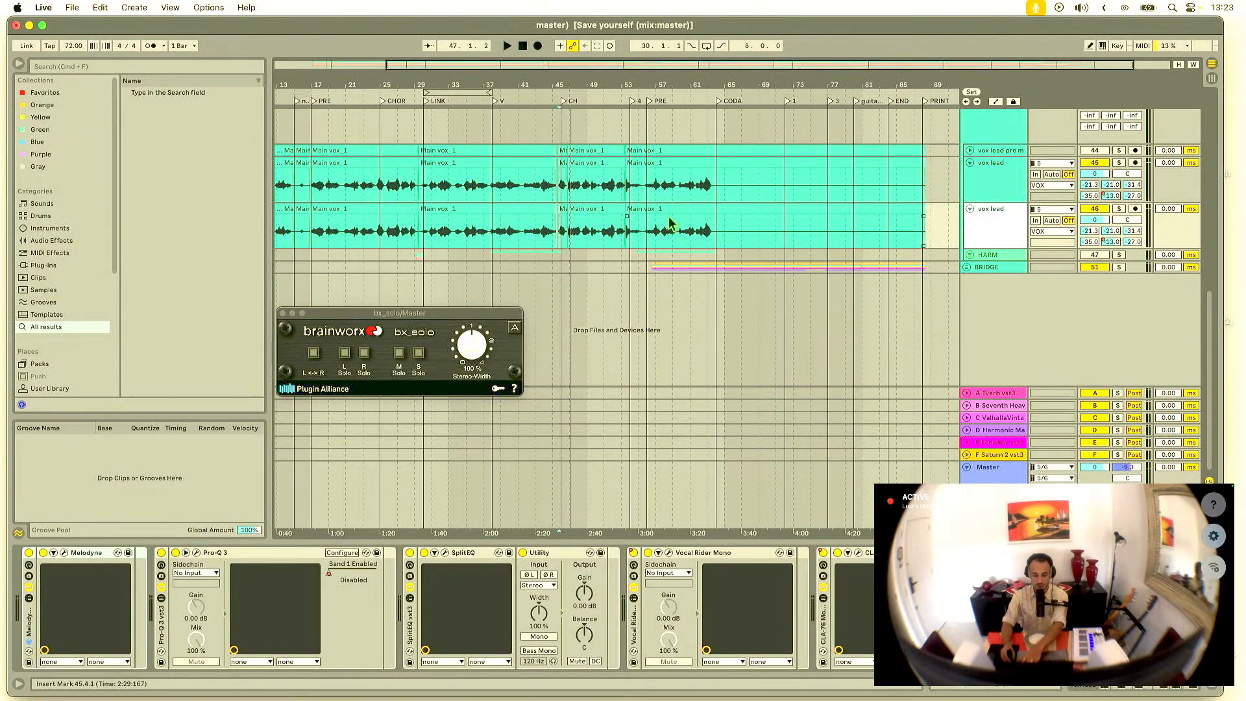
click(640, 208)
key(Delete)
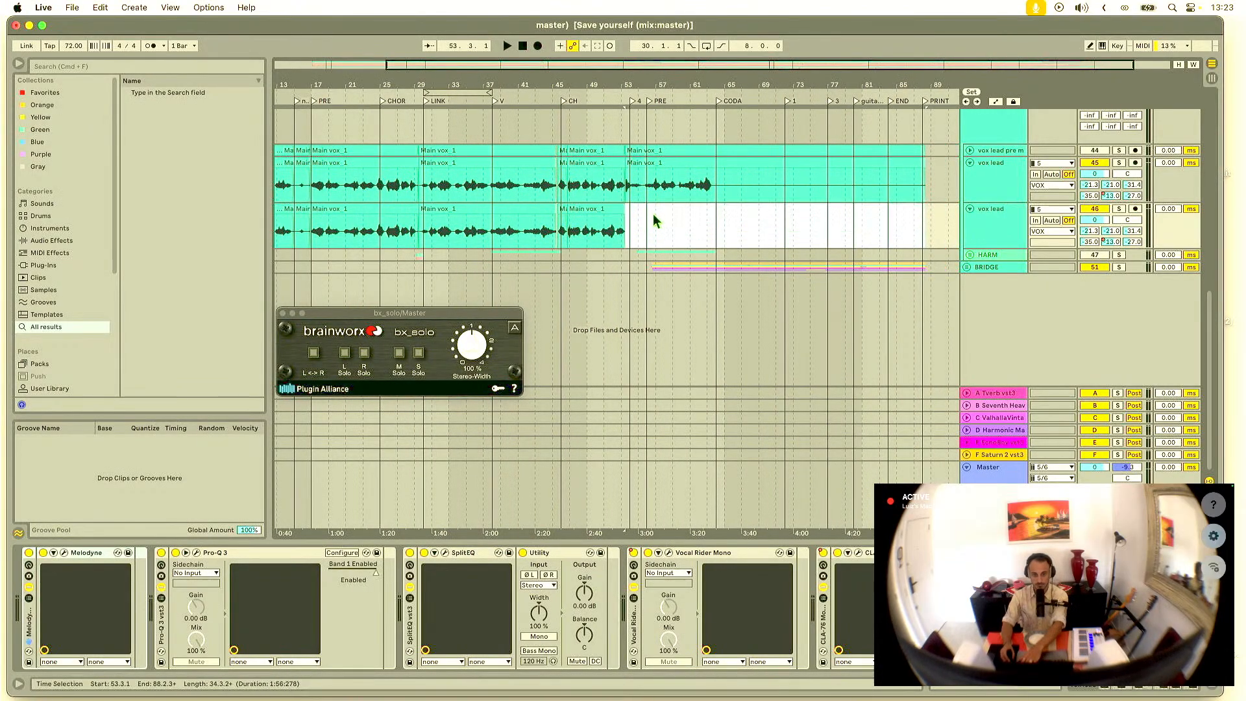
drag(602, 83, 777, 112)
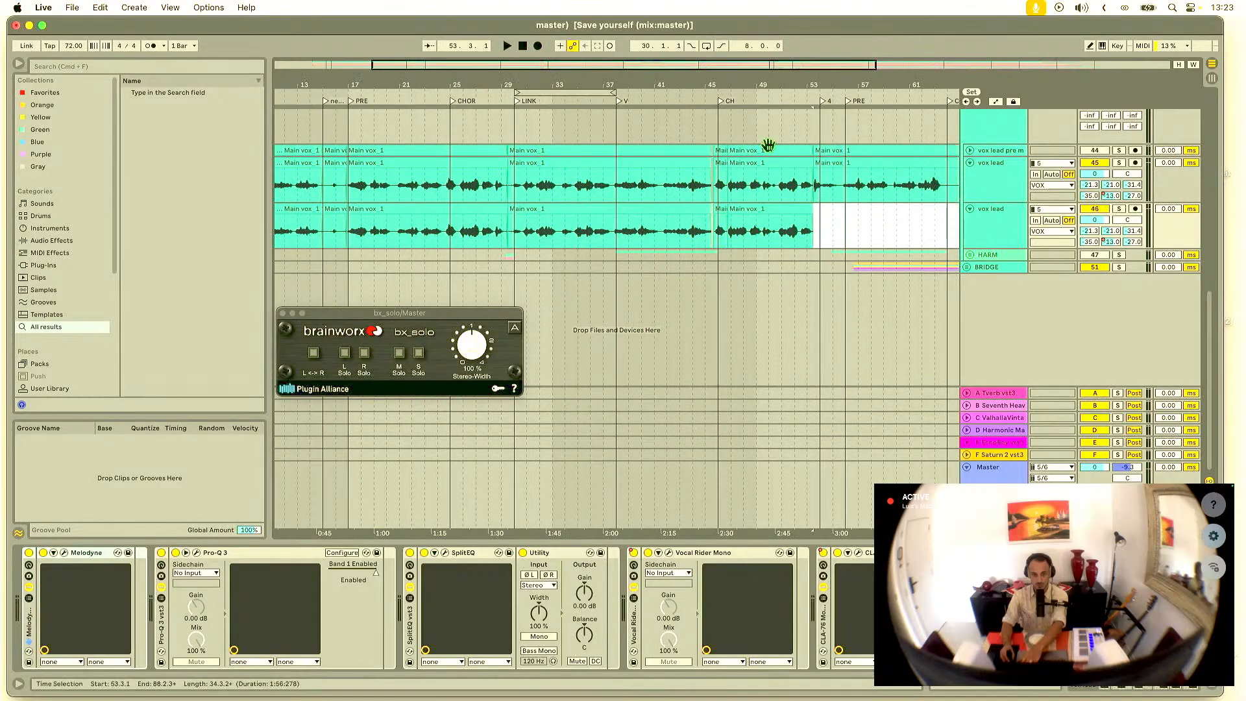
Step: Play the mix with the duplicated vocal from the CHOR marker around bar 25
click(672, 209)
drag(689, 85, 640, 84)
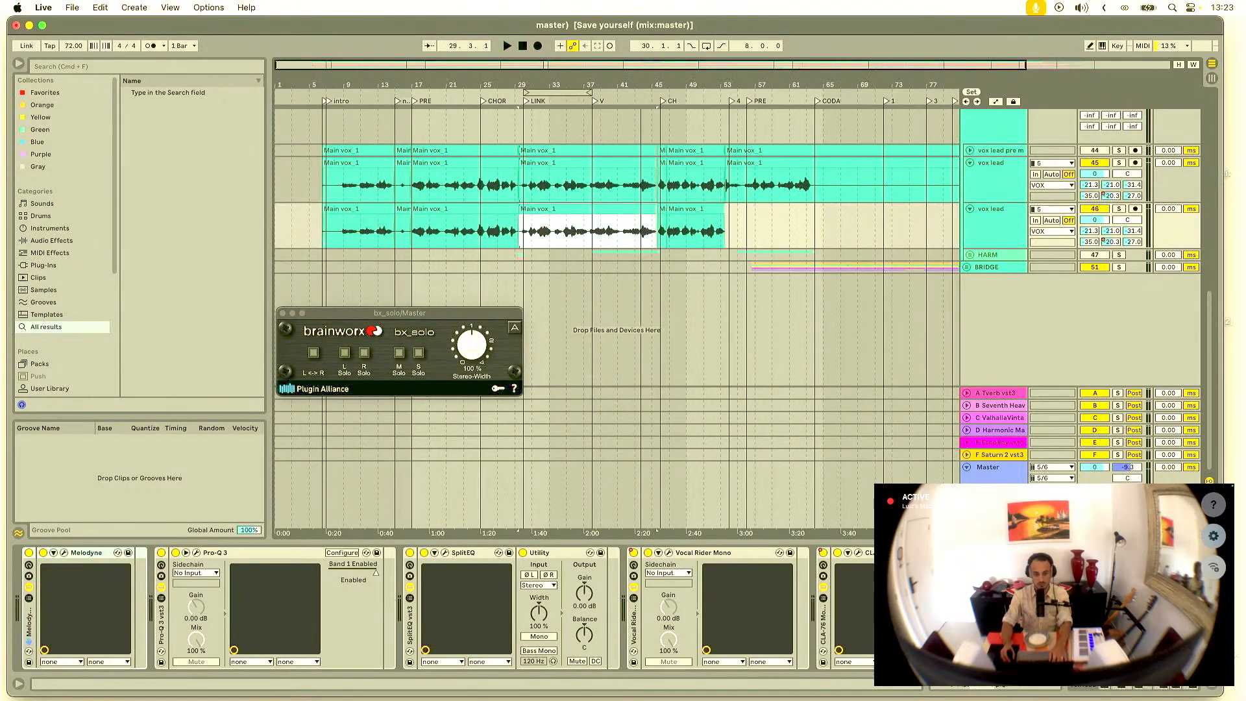
click(491, 234)
key(space)
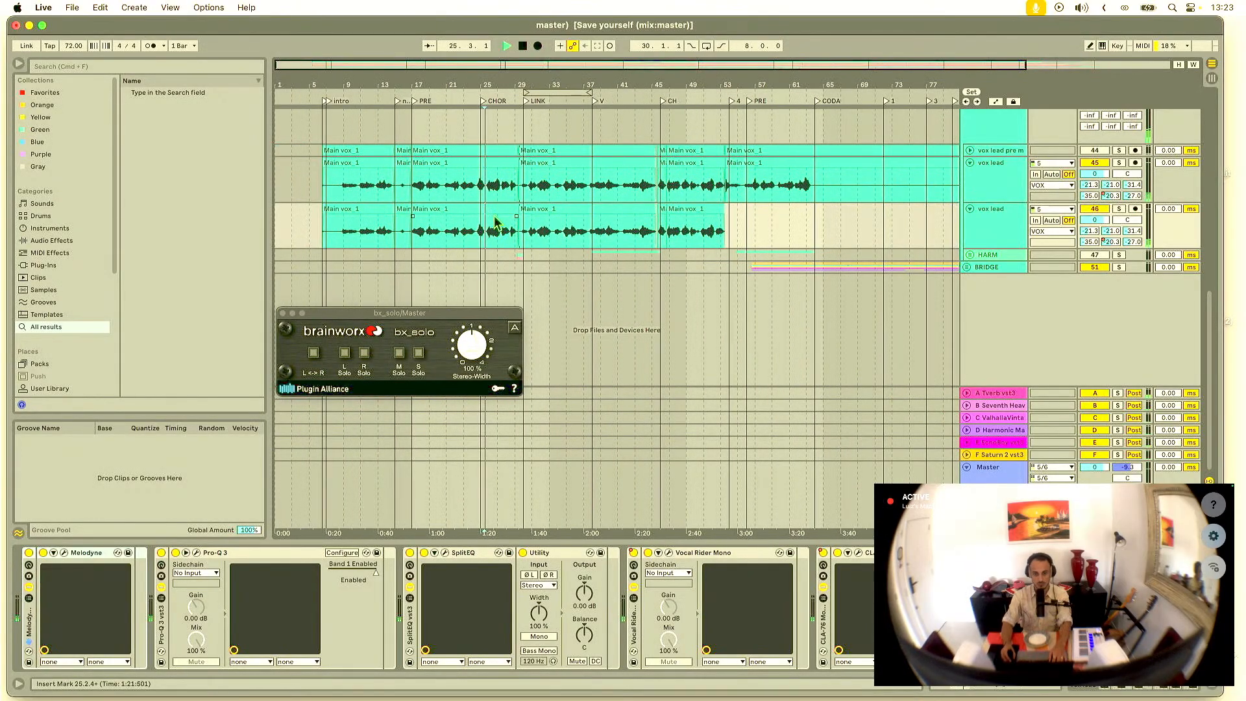
scroll(565, 223, up, 2)
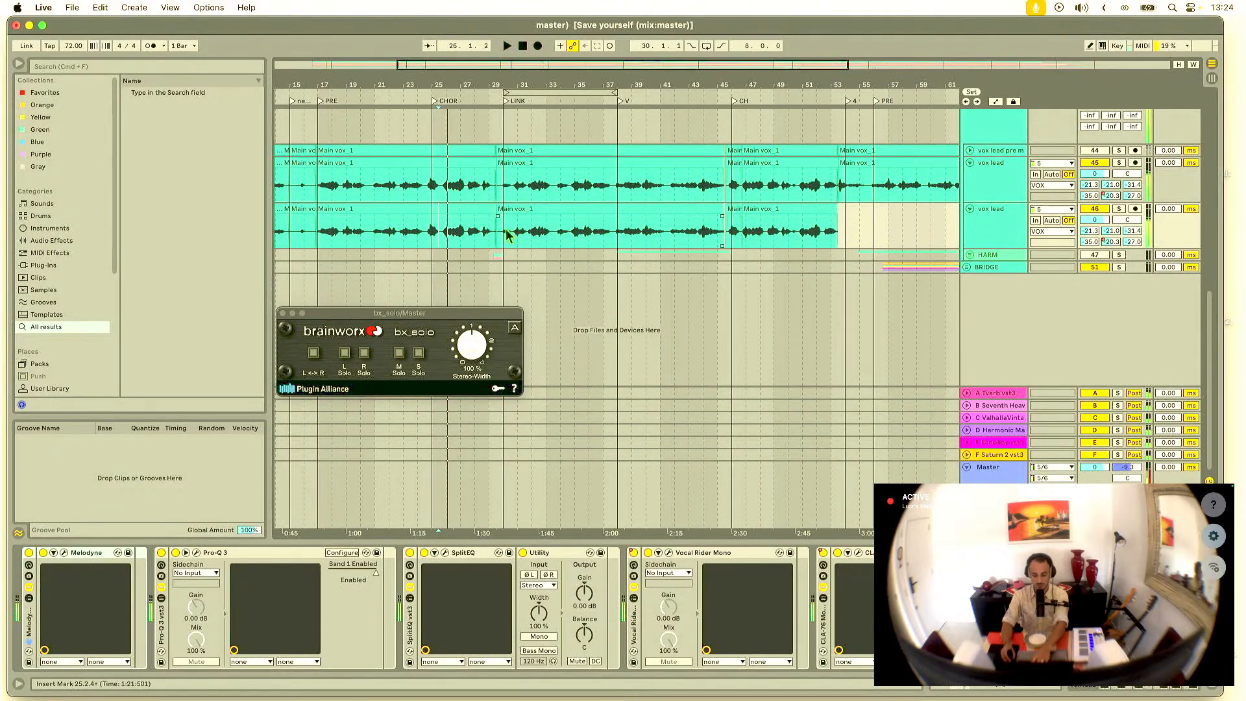
Step: Deactivate the duplicated vocal's clip from bar 29.3 to 45.3 and its section from 16.4.3 to 24.4.4
click(553, 209)
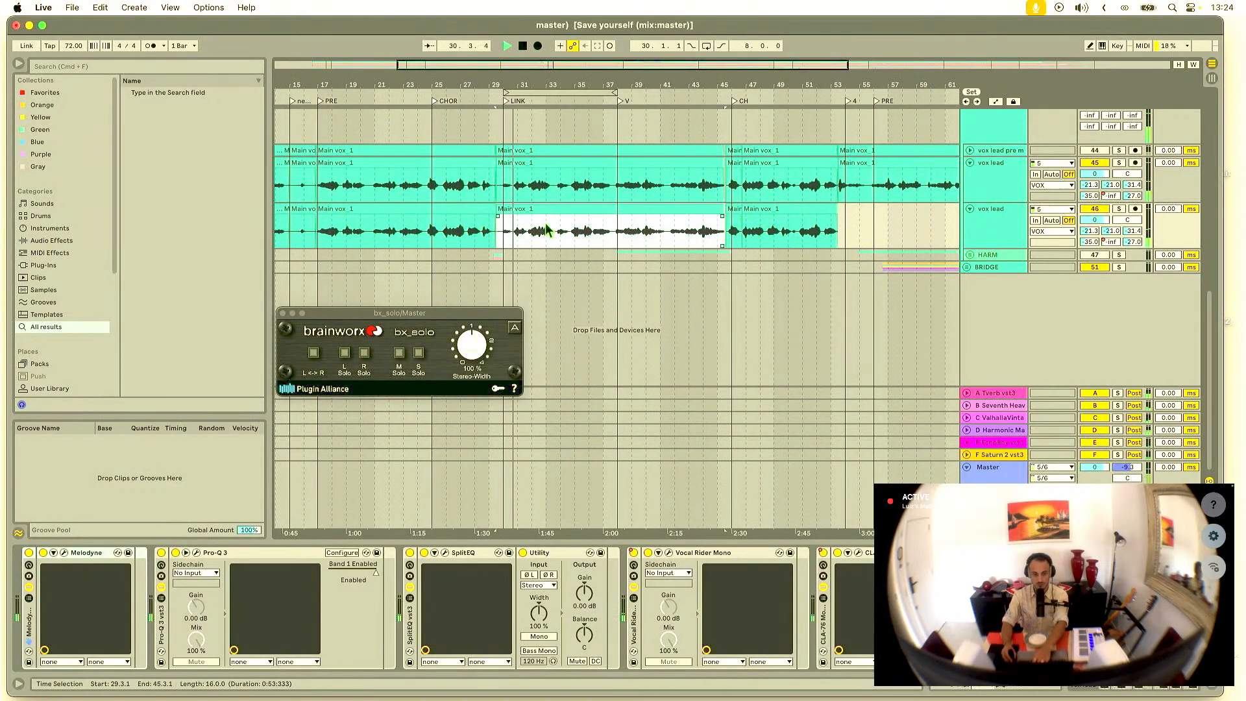
key(0)
click(432, 229)
drag(432, 228, 317, 229)
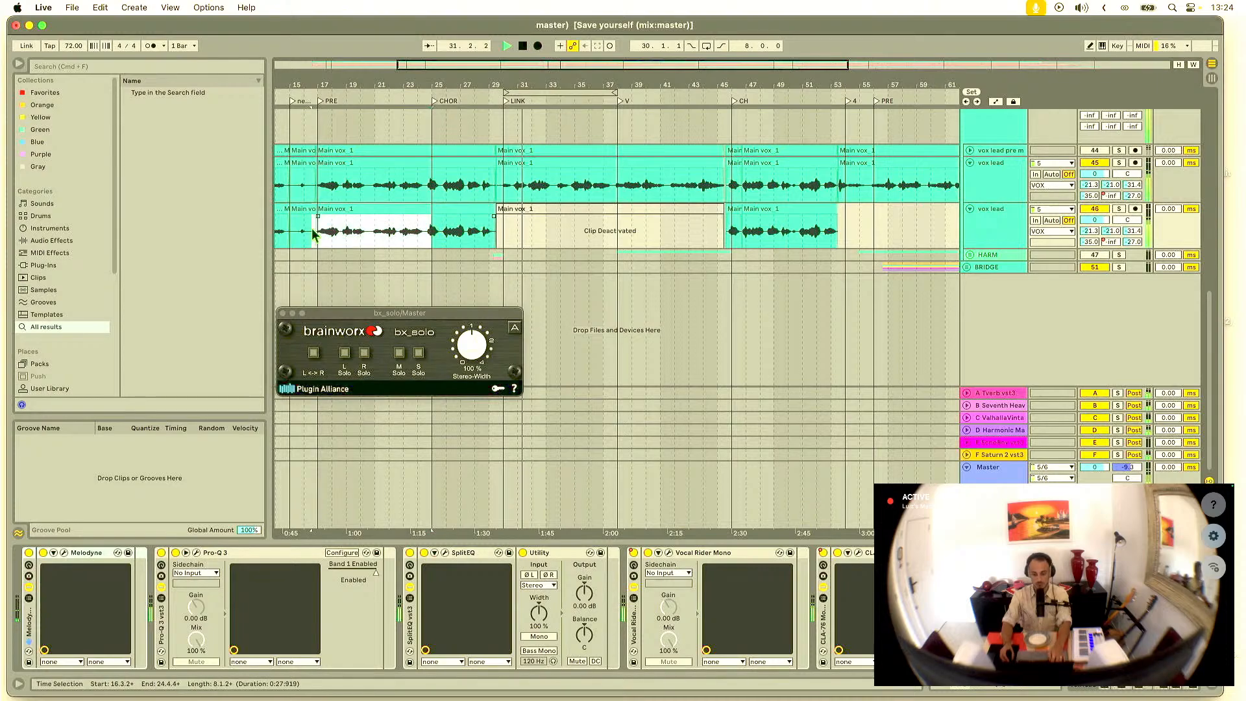
key(0)
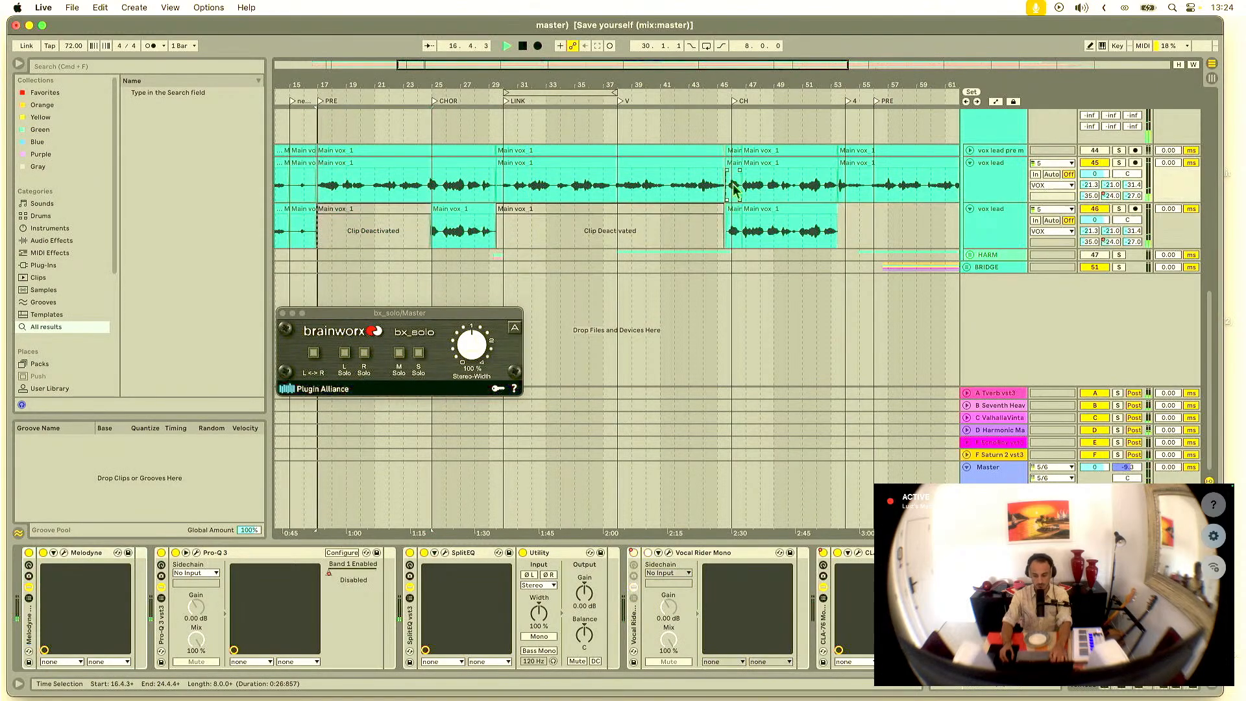
Step: Play the mix from bar 16.4.3 into the PRE section, select the duplicated vox lead track and stop playback
key(space)
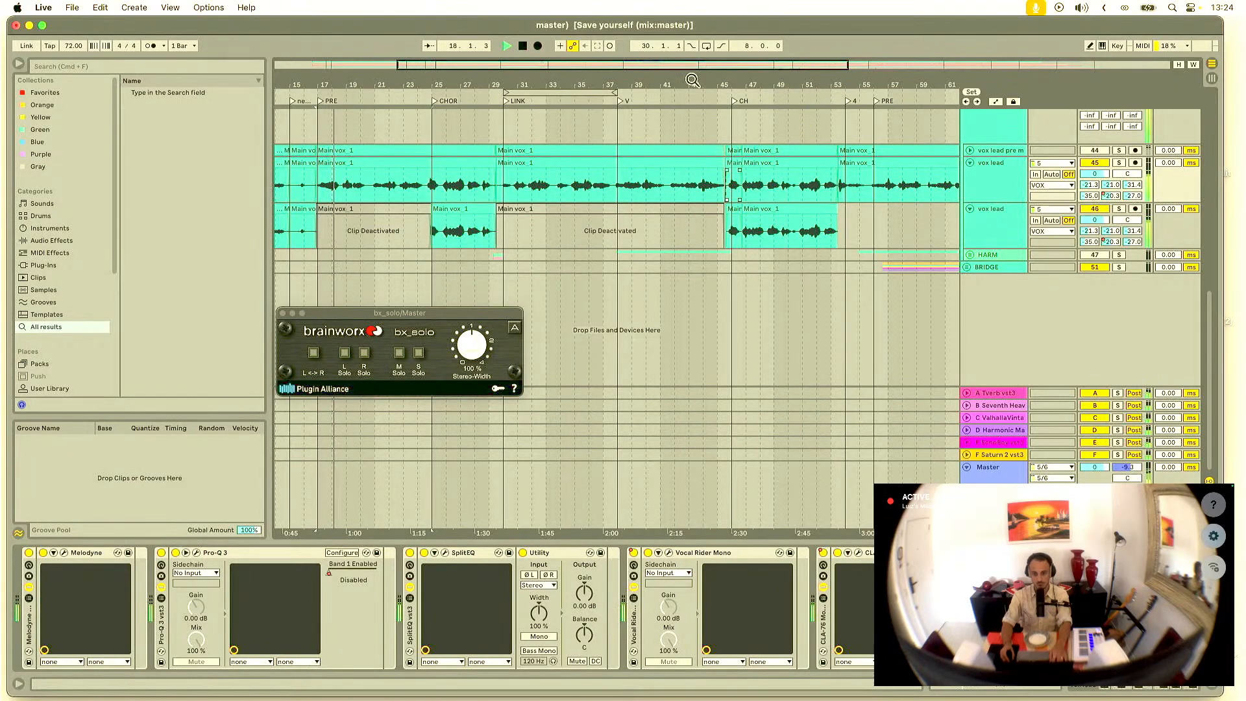
drag(399, 78, 609, 86)
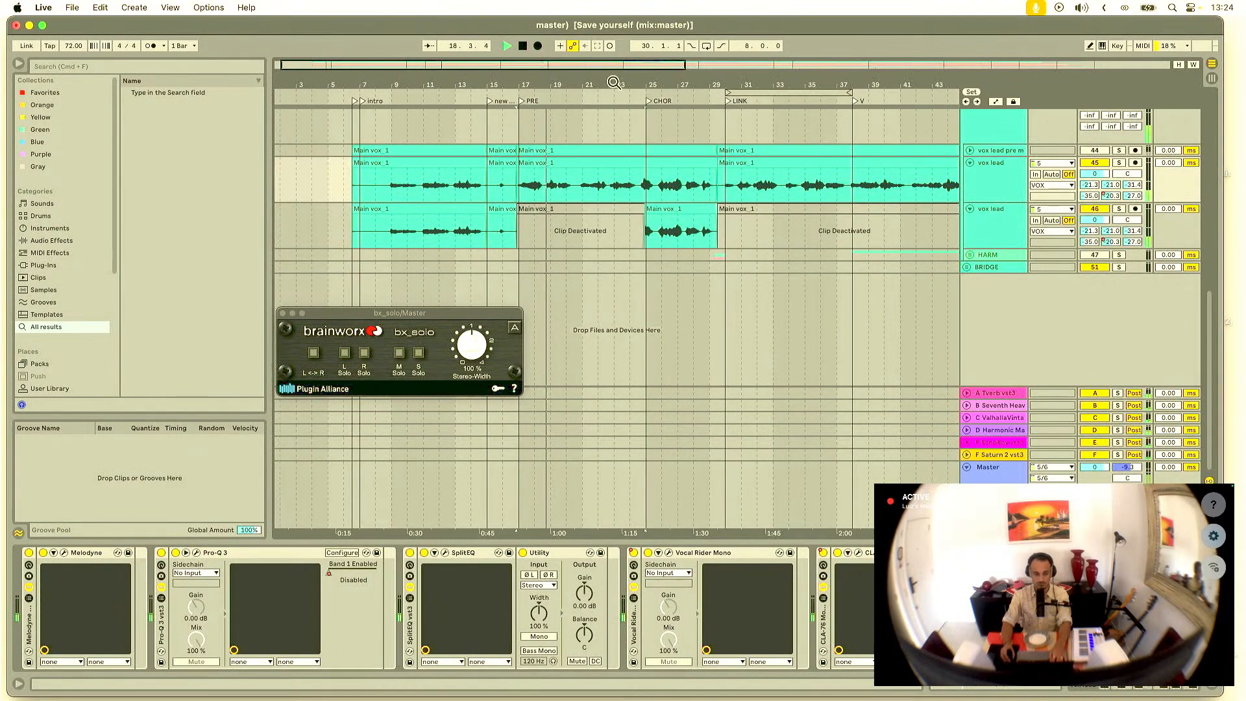
click(986, 234)
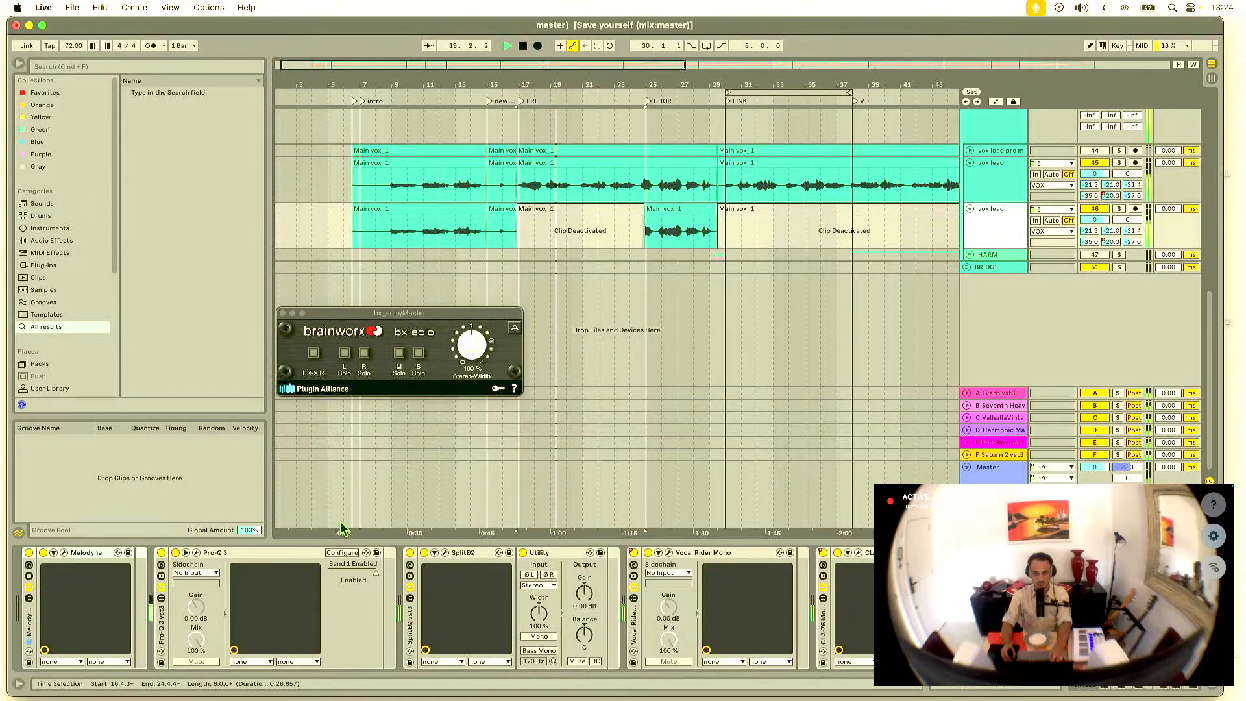
key(space)
Step: Close the bx_solo window and select the deactivated PRE section clip on the duplicated vox lead track
drag(618, 83, 590, 94)
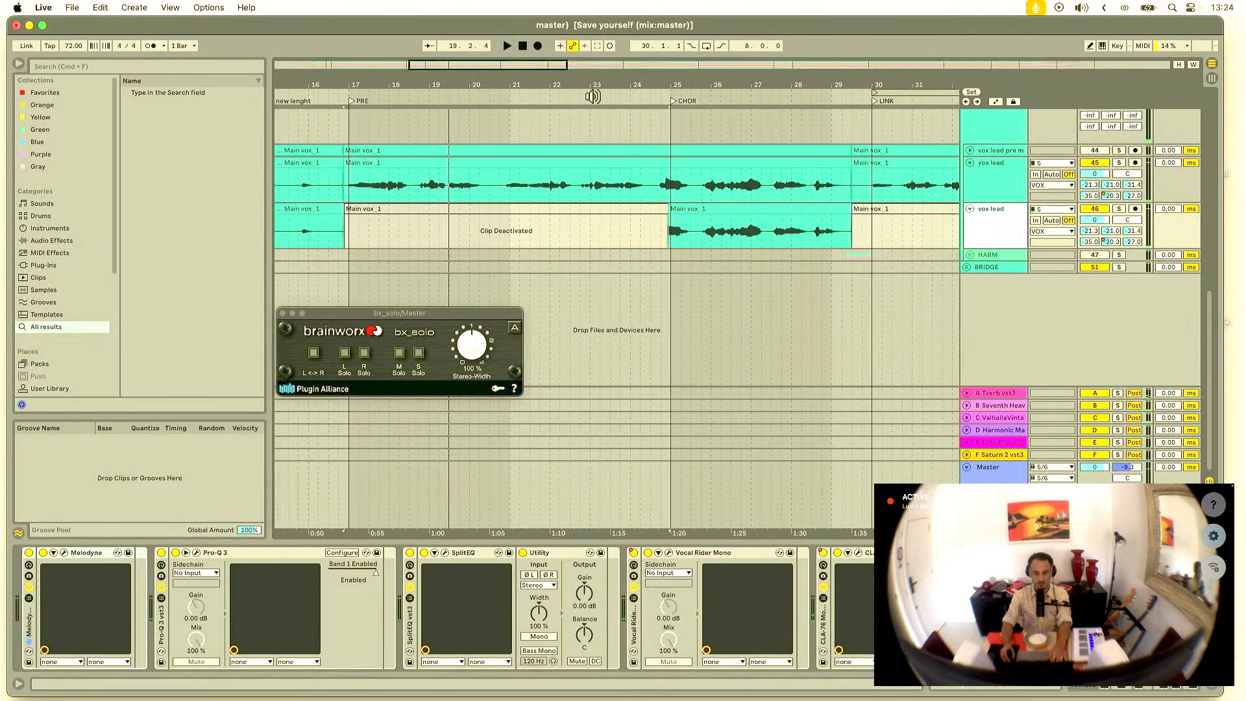
click(283, 313)
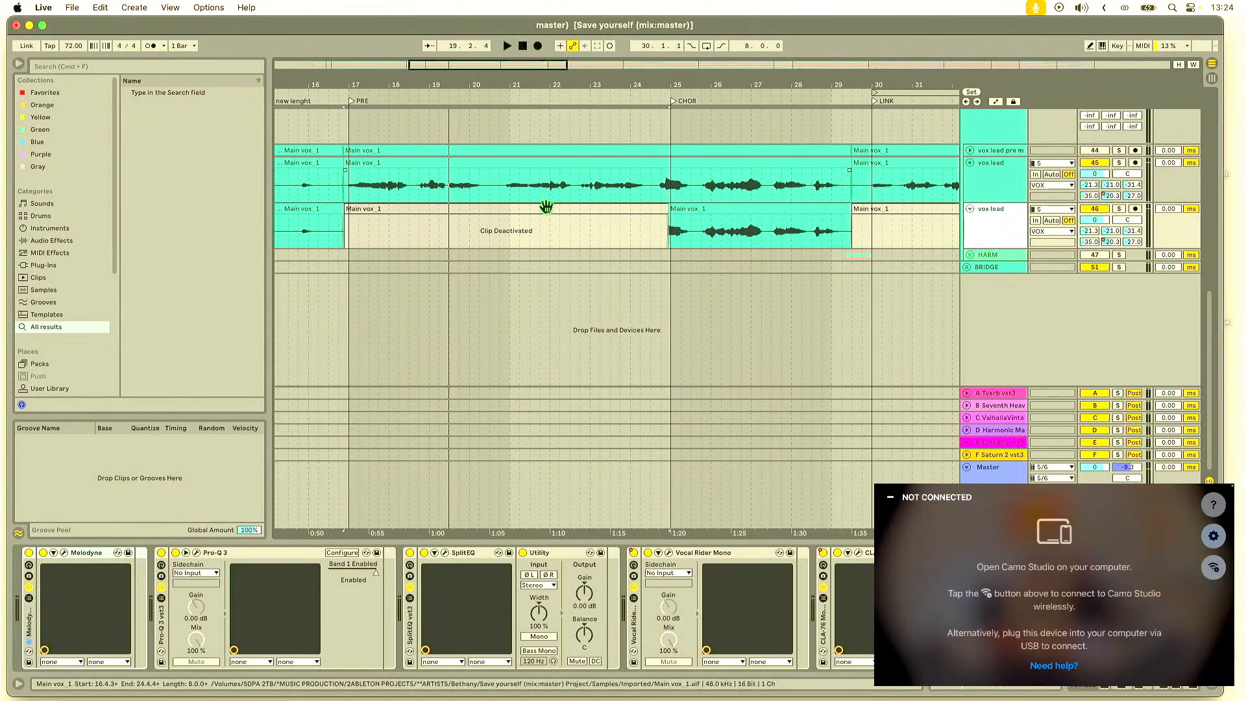
click(522, 206)
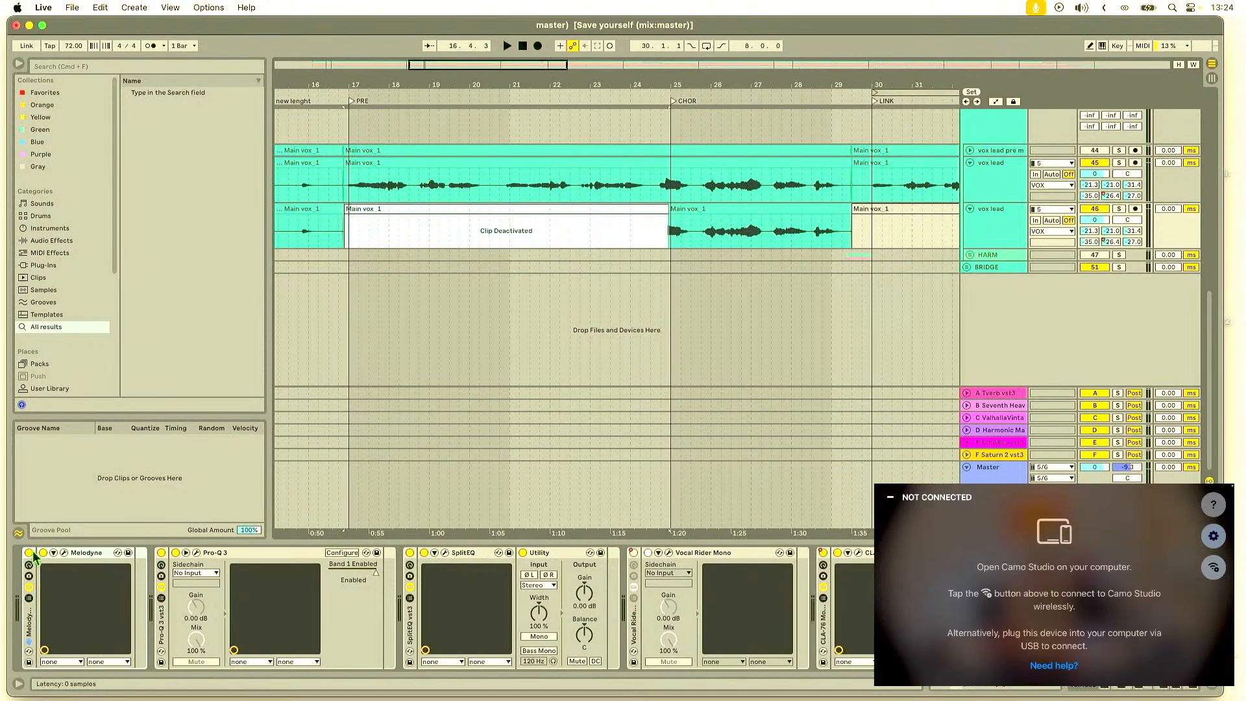
Step: Reactivate the PRE clip, the LINK clip and the clip after the second chorus on the duplicated vox lead track
drag(801, 81, 664, 84)
drag(739, 82, 642, 87)
key(0)
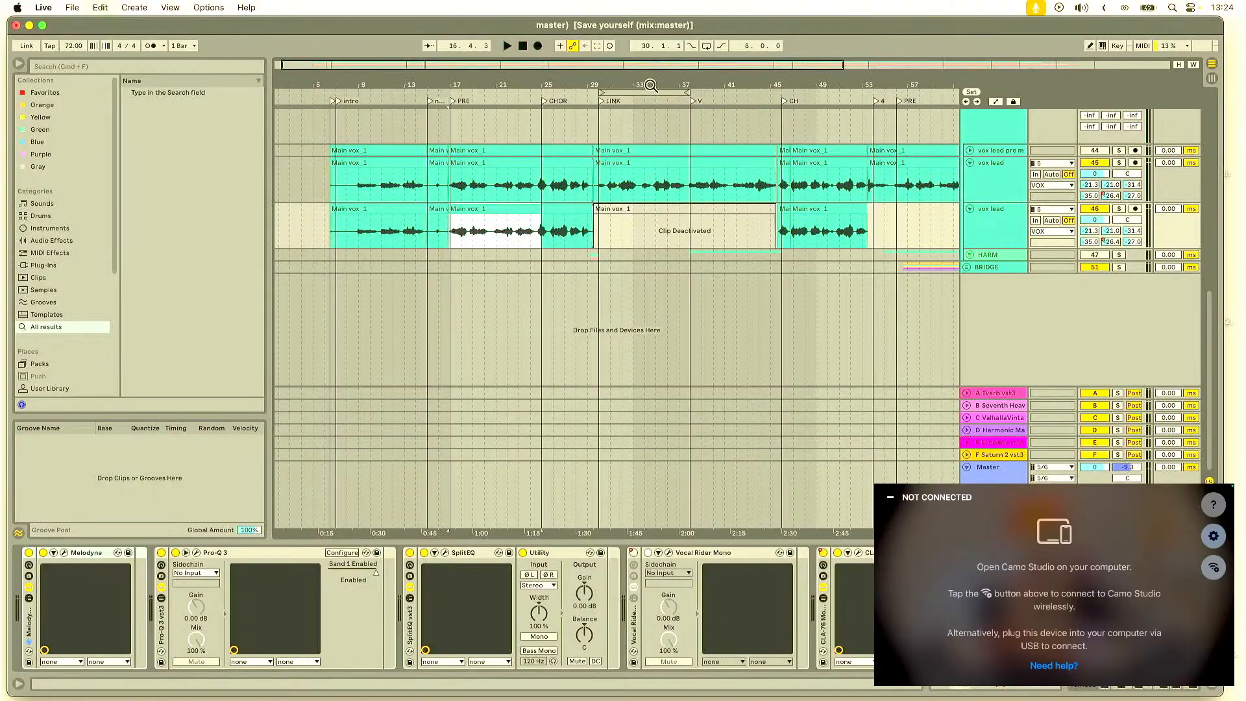
key(super+z)
drag(722, 84, 598, 87)
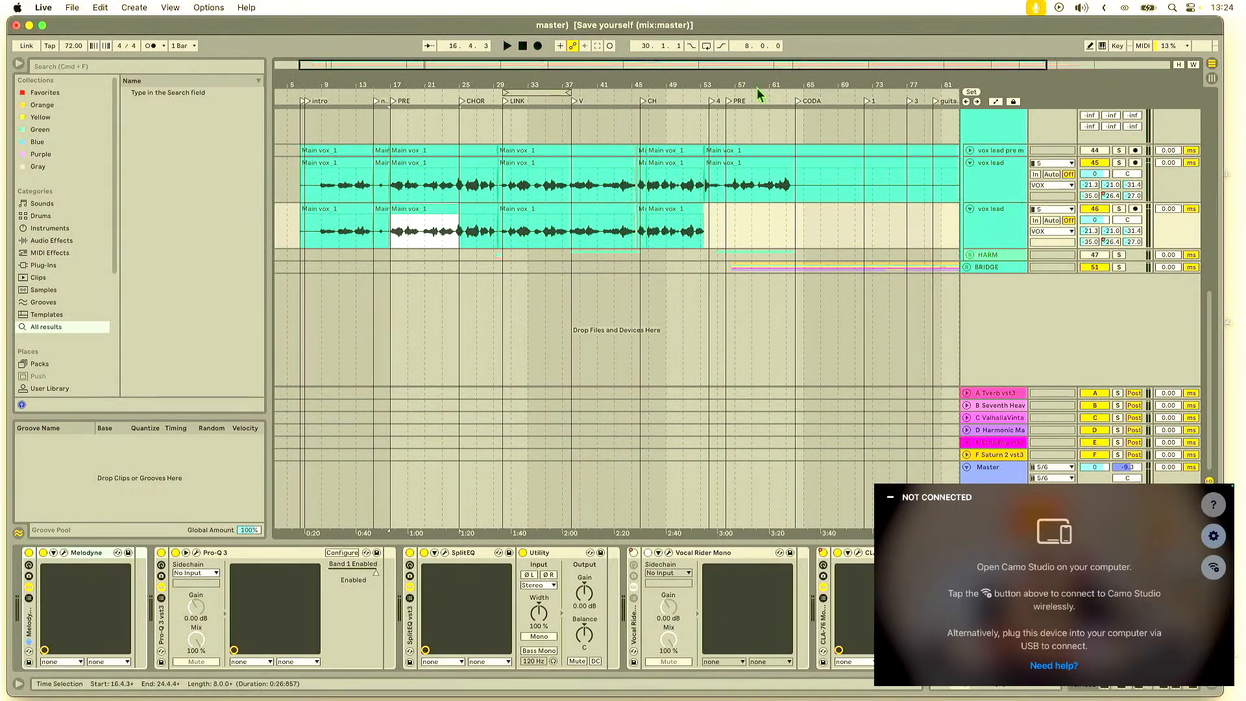
key(super+z)
drag(743, 85, 743, 81)
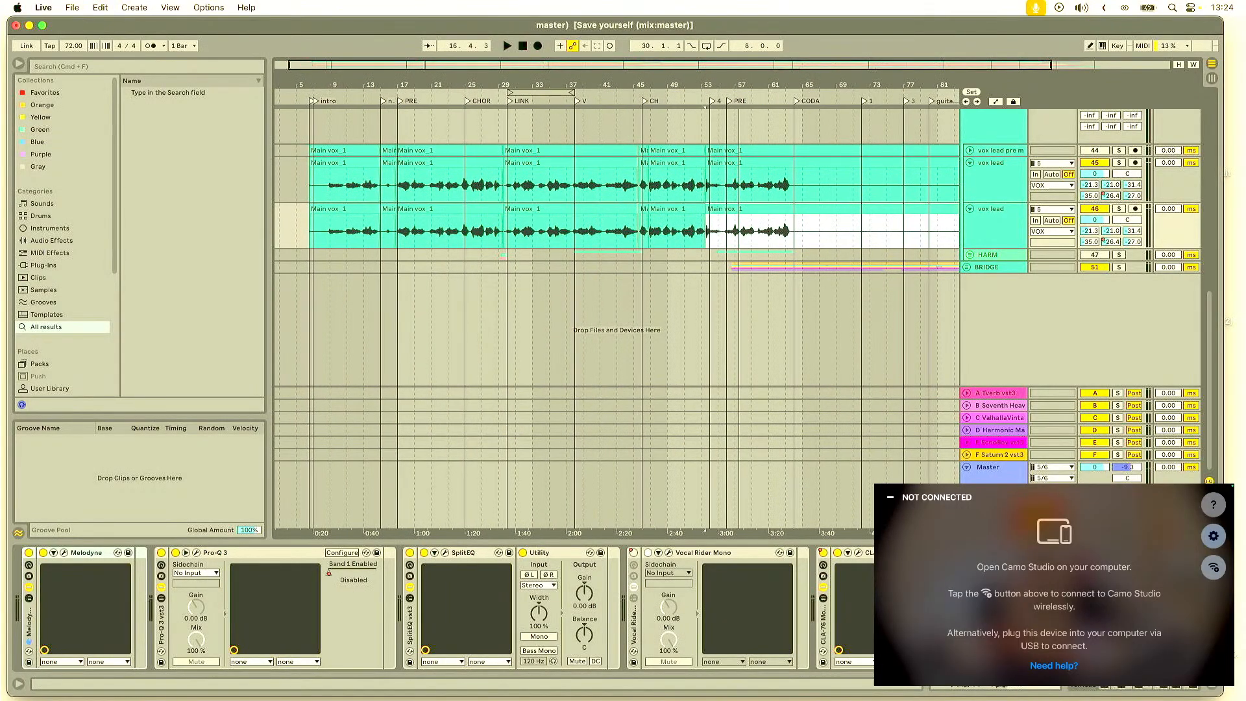
Step: Freeze the duplicated vox lead track and flatten it to audio
right_click(991, 215)
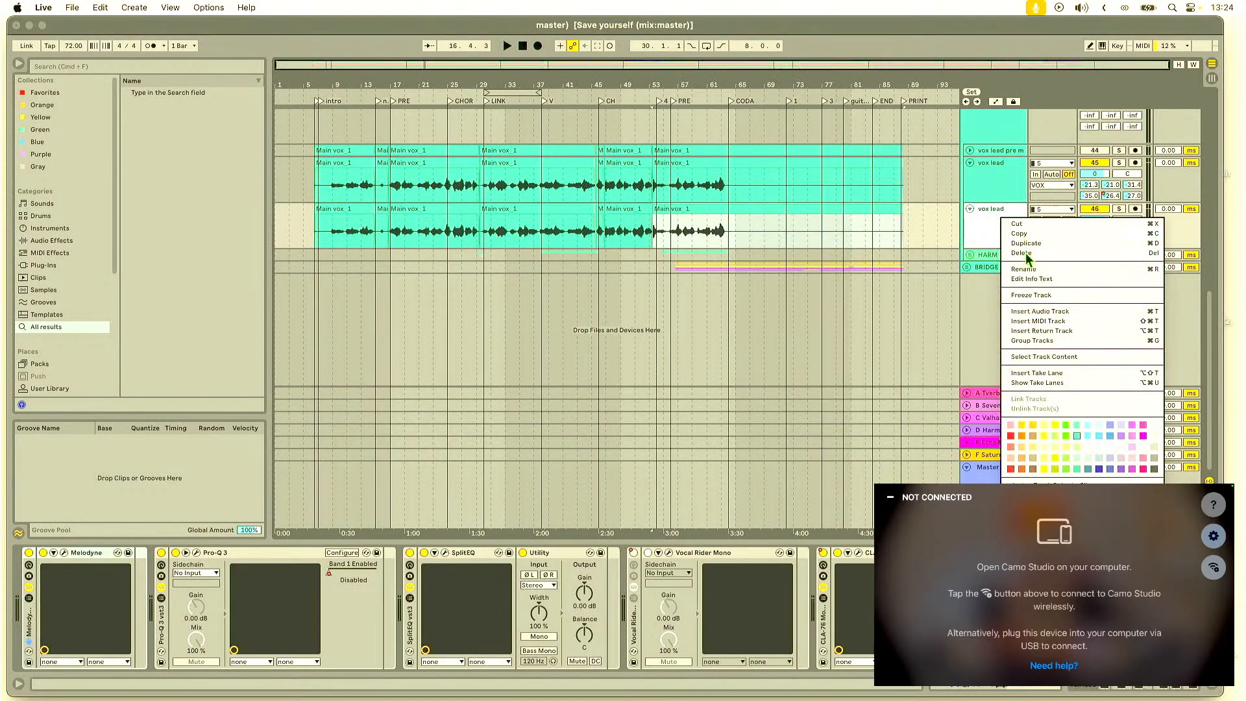
click(1033, 295)
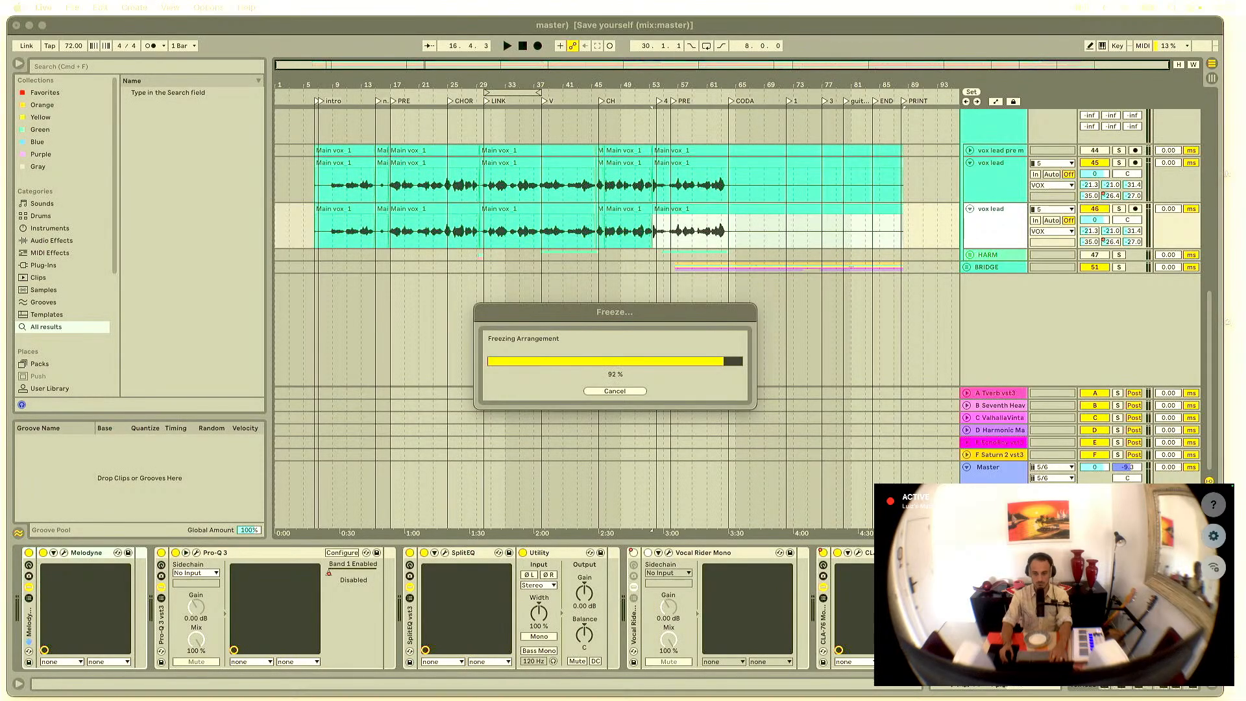
right_click(994, 224)
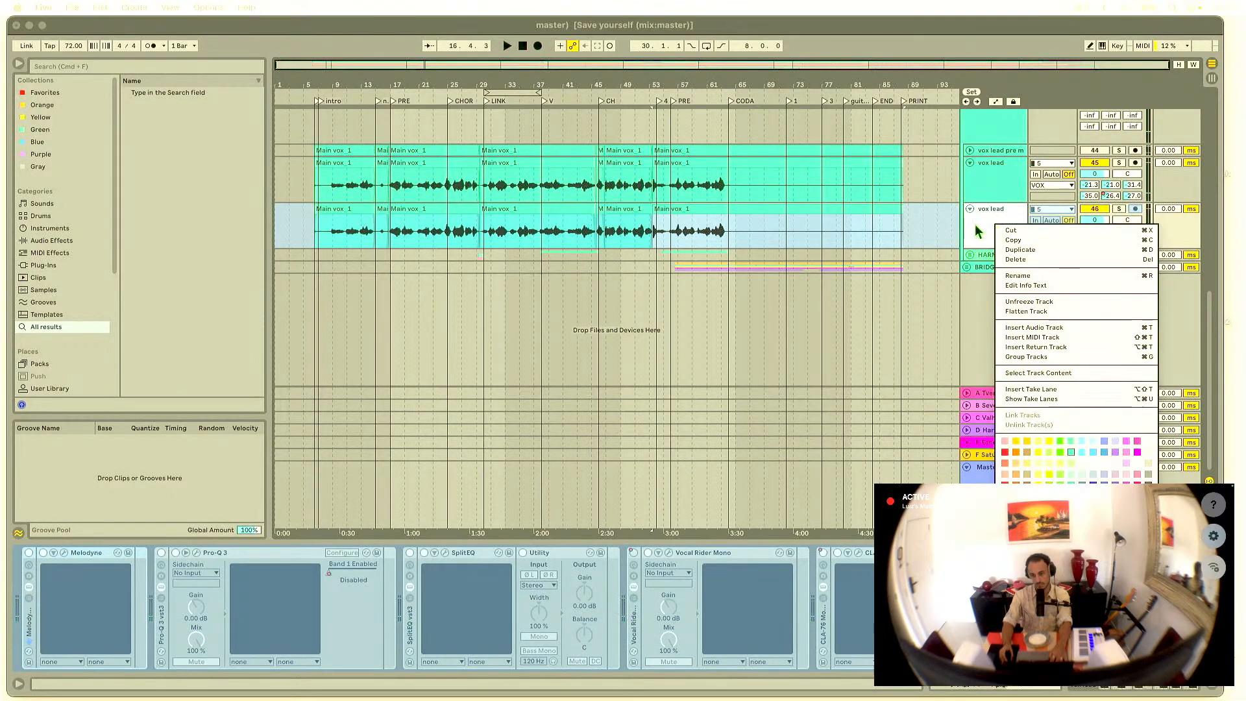
click(1025, 311)
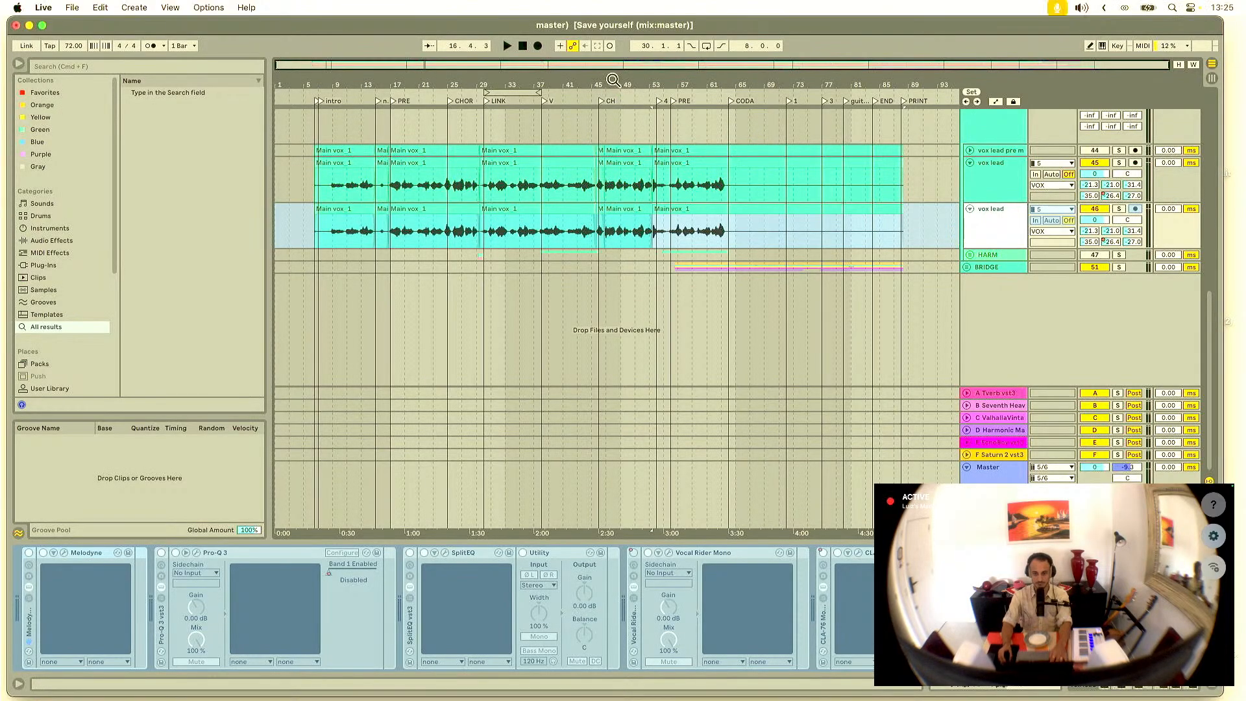
key(z)
key(x)
right_click(983, 237)
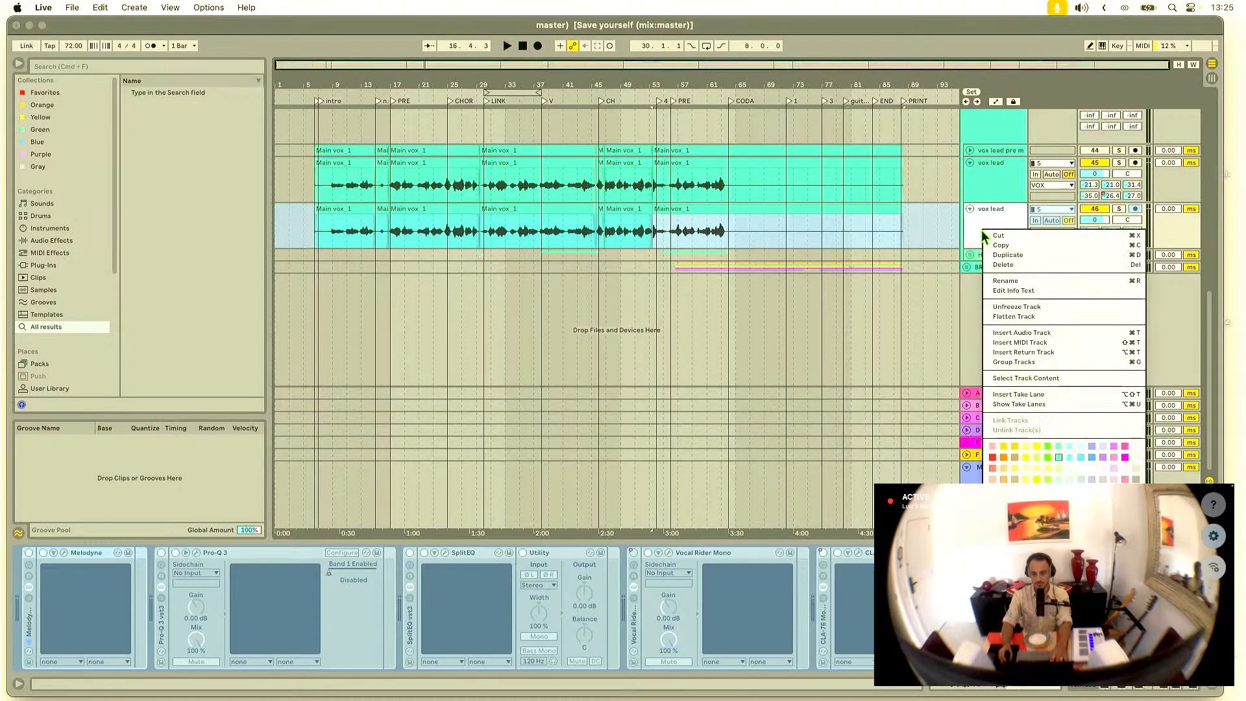
click(1033, 322)
Step: Solo the flattened vox lead track and play it from about bar 29.3.3
key(space)
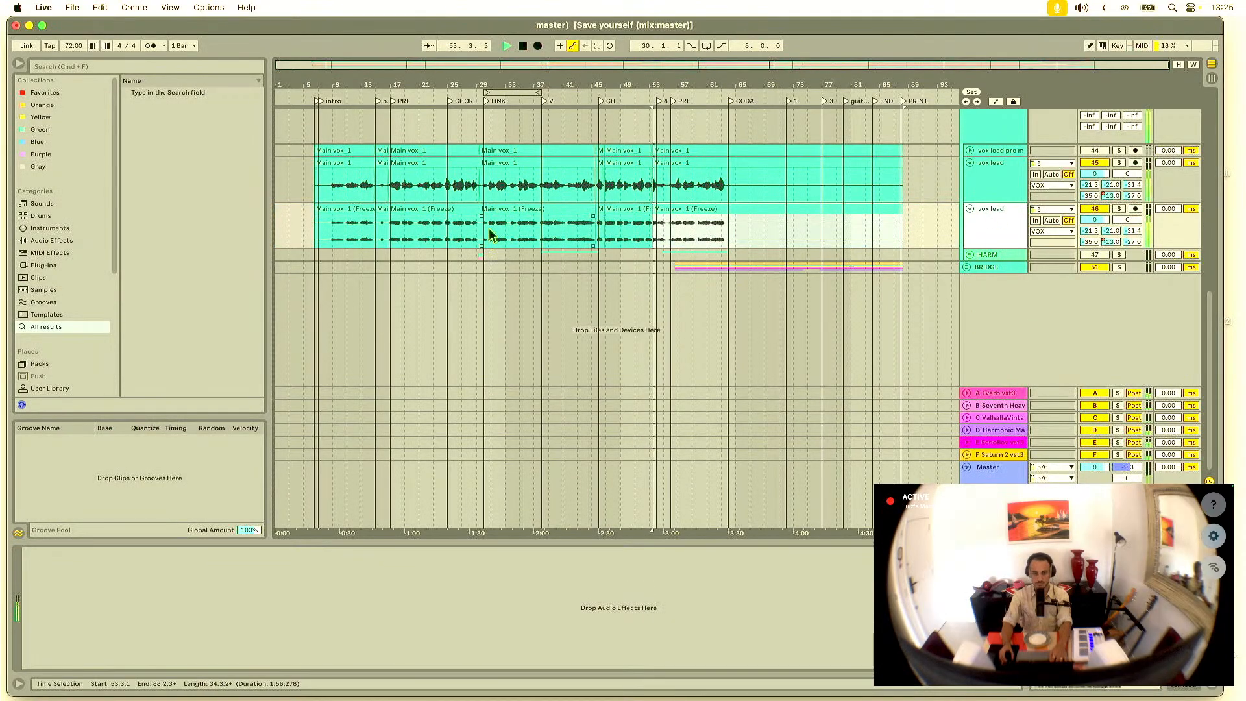
click(481, 230)
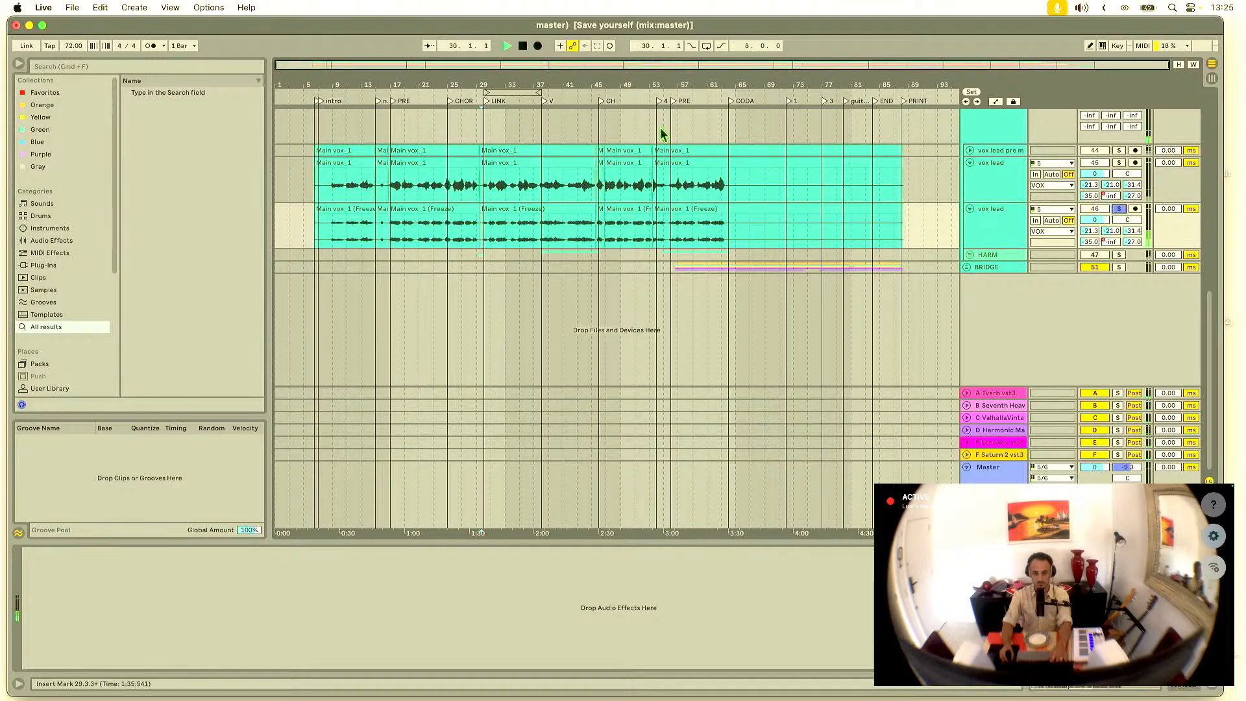
drag(507, 86, 510, 112)
key(space)
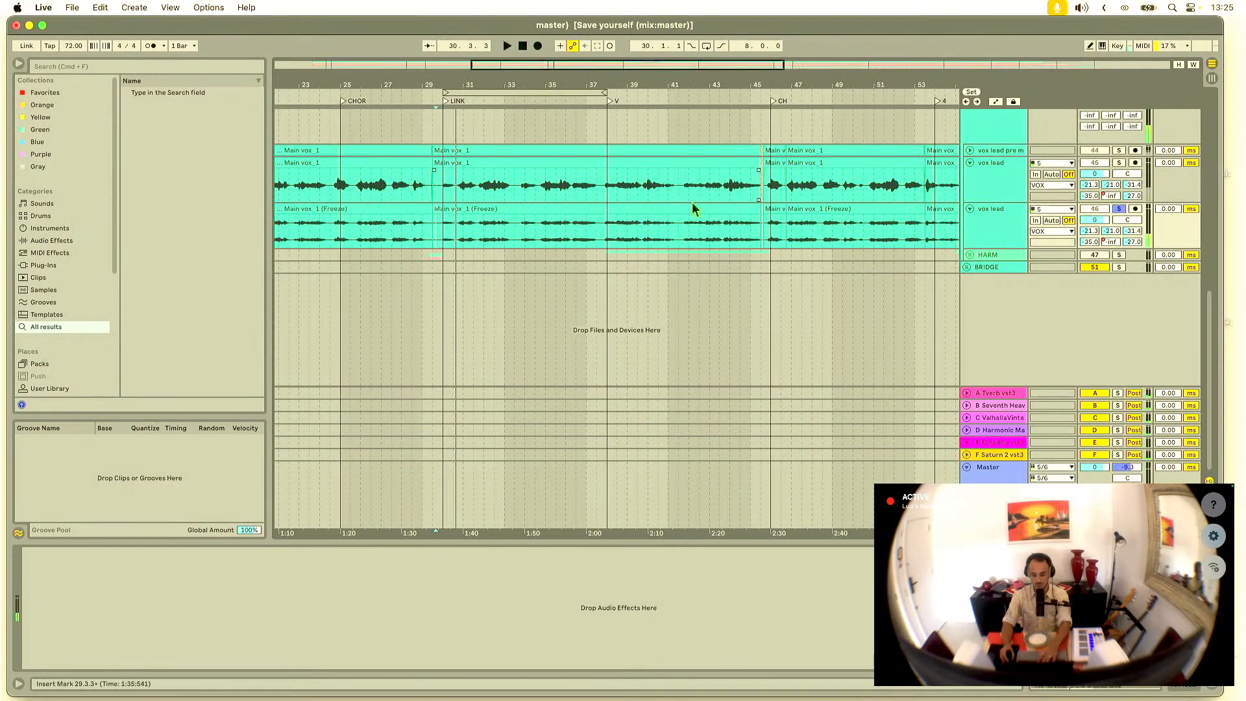
Step: Deactivate the flattened vox lead clips from bar 29.3.1 to 45.3.1 and from bar 53.3.1 to the end
click(720, 208)
key(0)
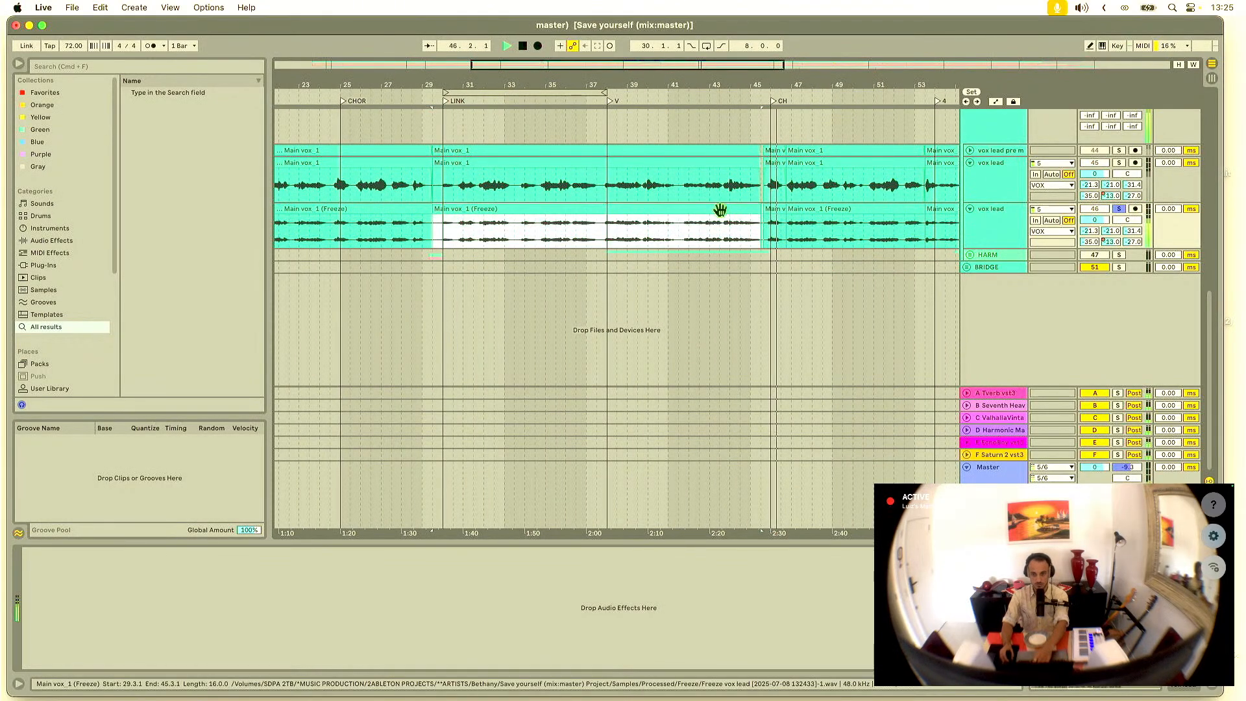
key(space)
scroll(707, 207, right, 5)
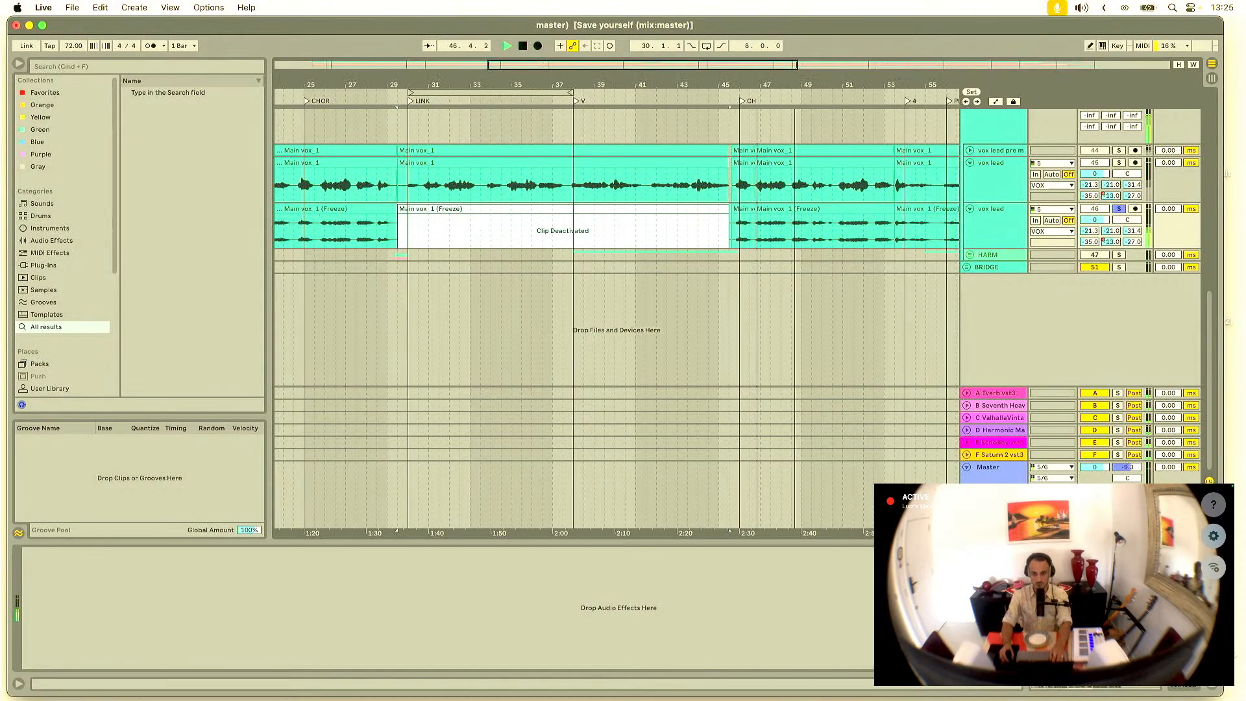
click(707, 206)
key(0)
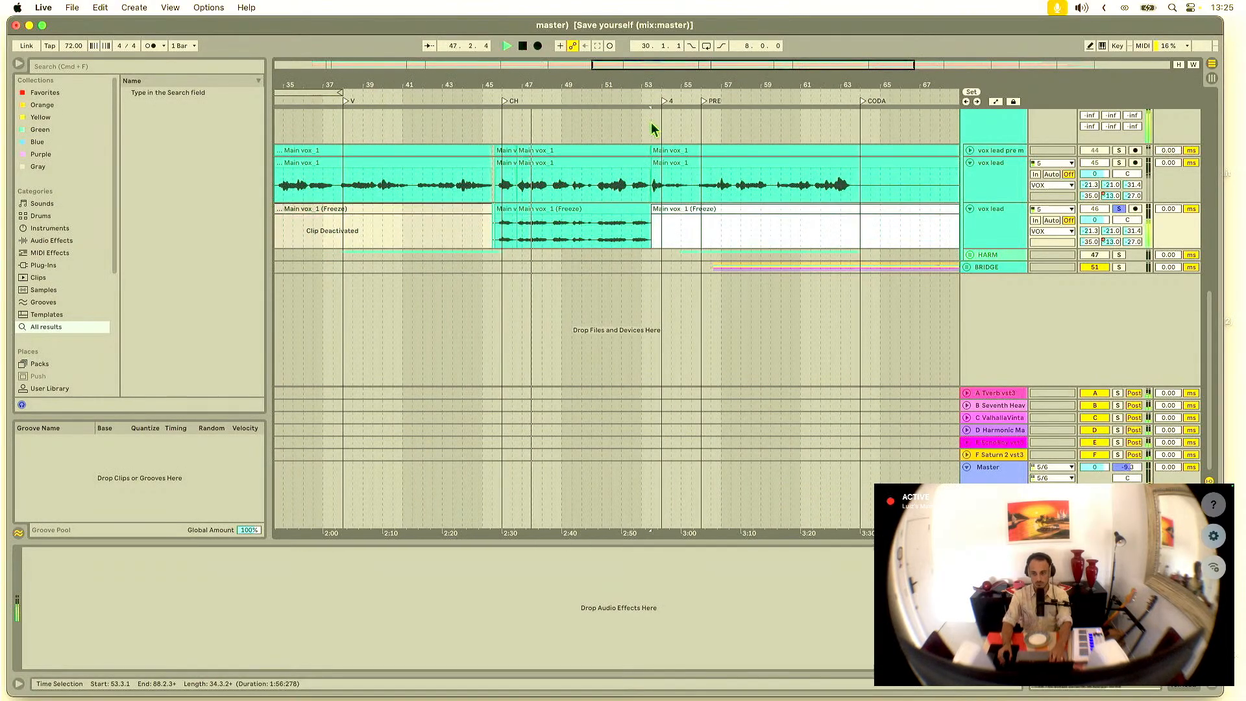
Step: Solo the VOX group and nudge the two second-chorus clips on the flattened vox lead track slightly earlier
scroll(997, 170, up, 3)
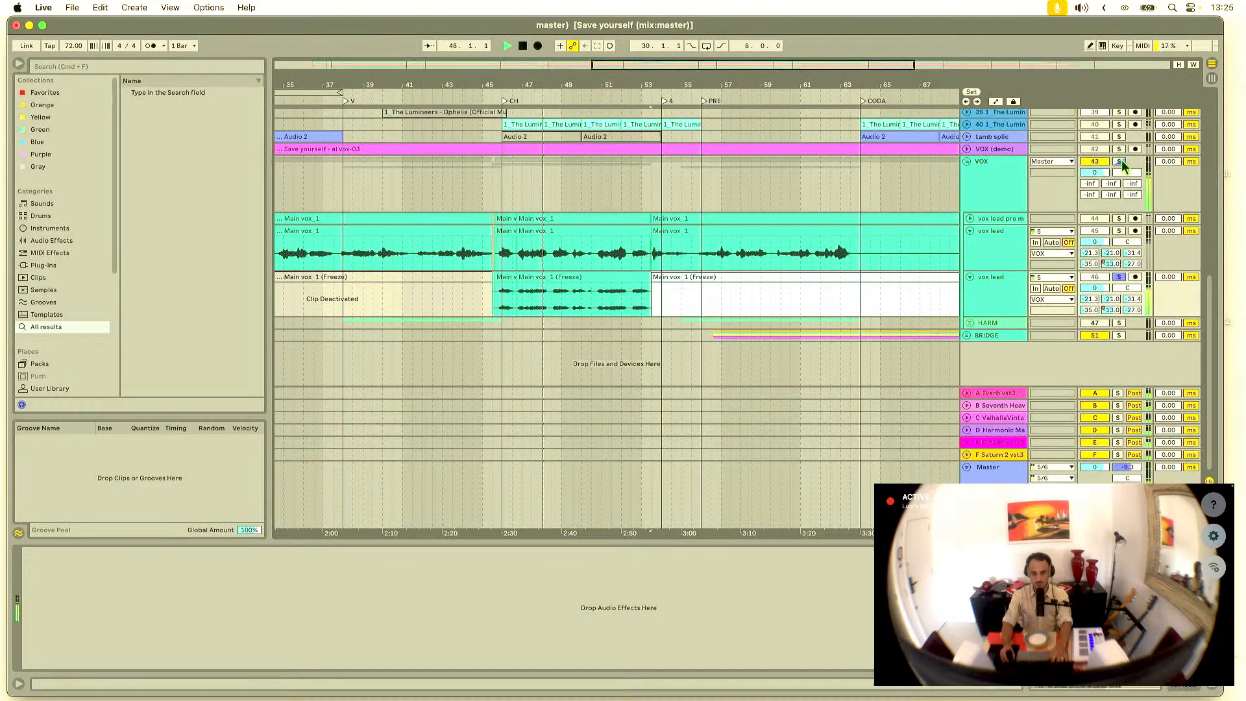
drag(516, 86, 516, 249)
click(694, 271)
shift+click(521, 277)
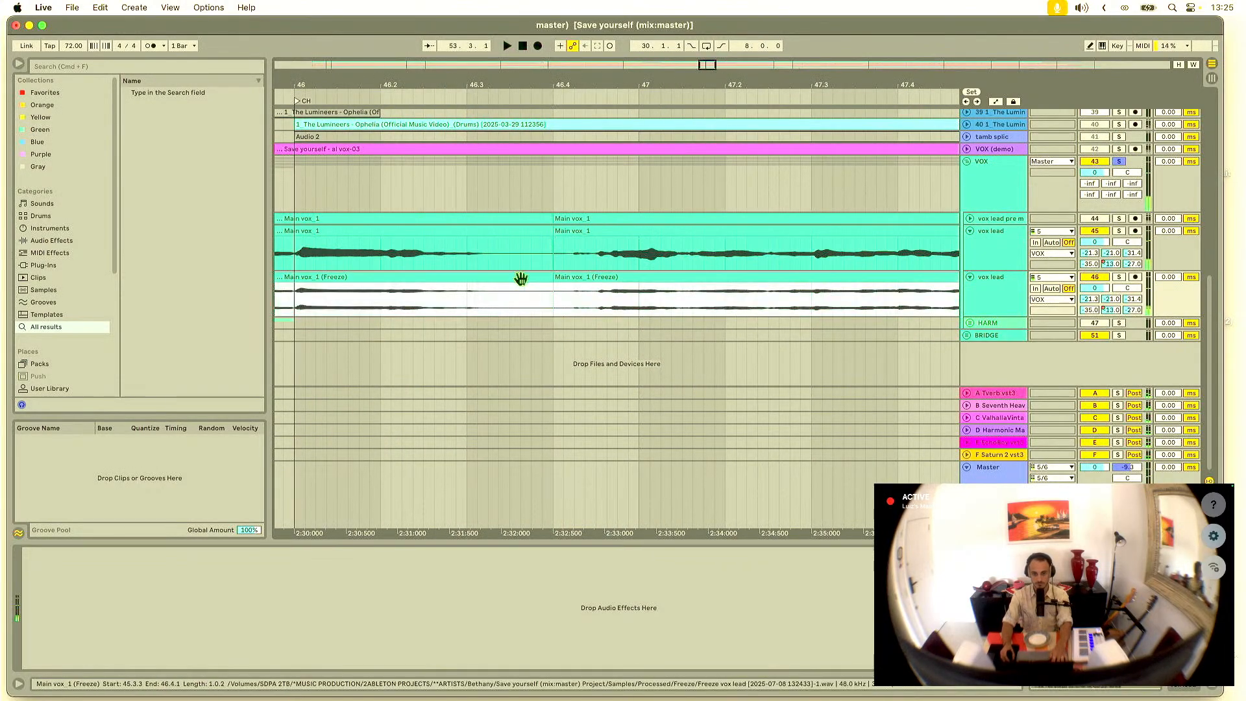
drag(321, 85, 589, 110)
drag(603, 279, 598, 279)
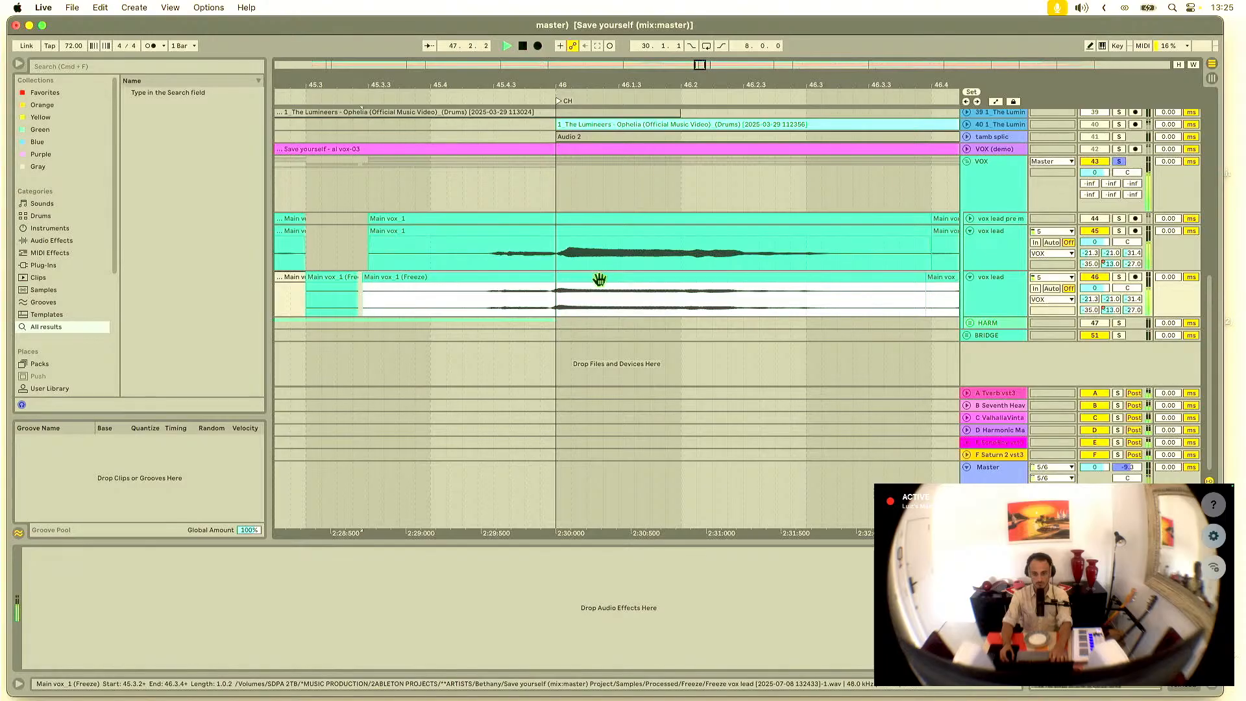
click(598, 279)
drag(747, 80, 495, 39)
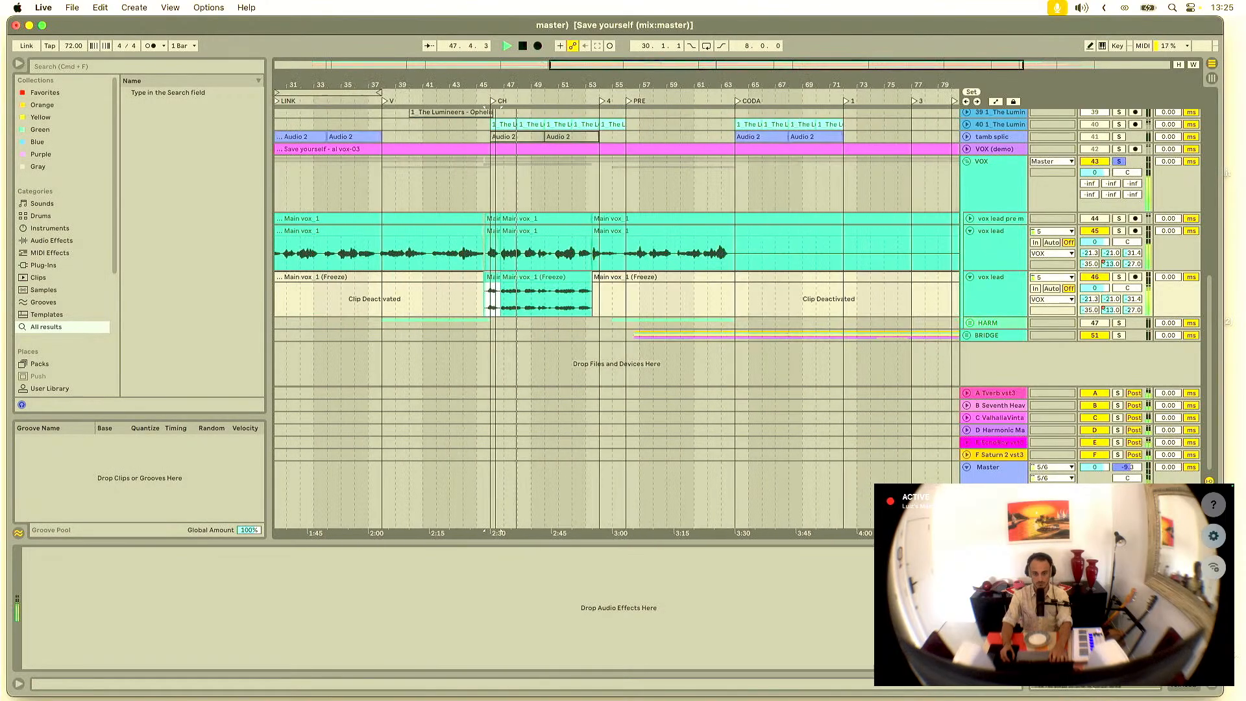
Step: Set both second-chorus clips on the flattened vox lead track to Complex Pro warping with an envelope of 8
click(492, 279)
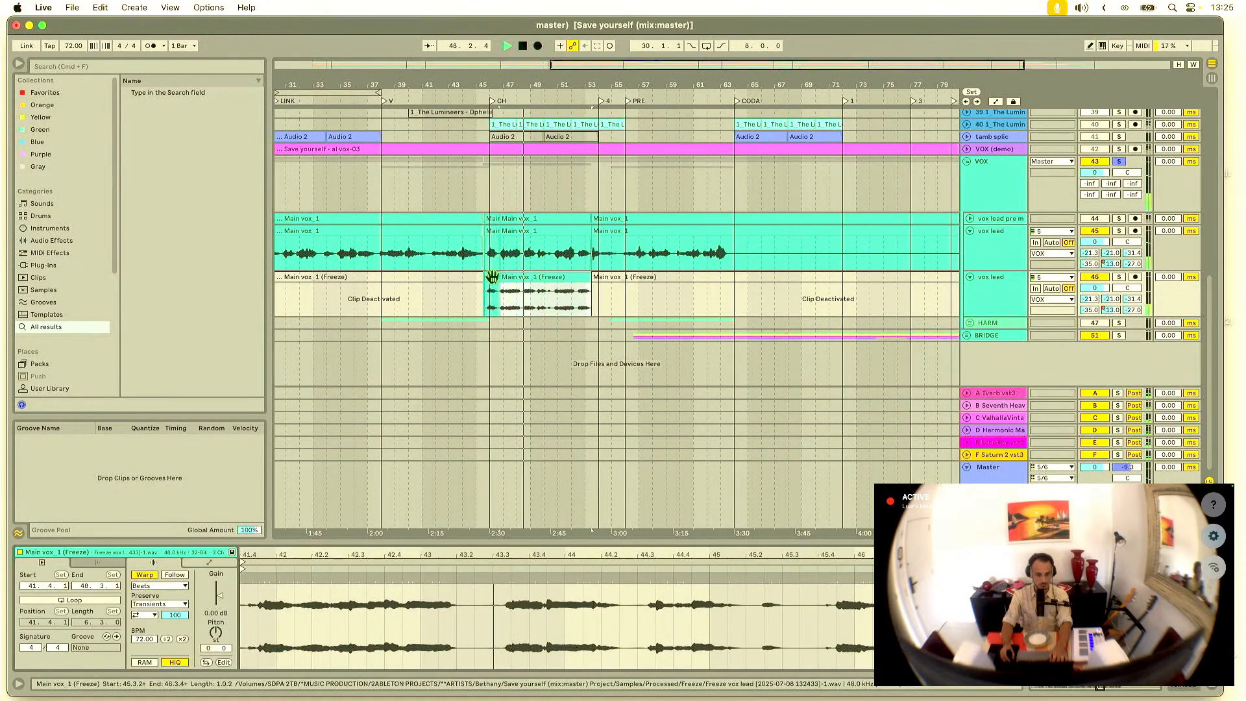
shift+click(492, 277)
click(168, 585)
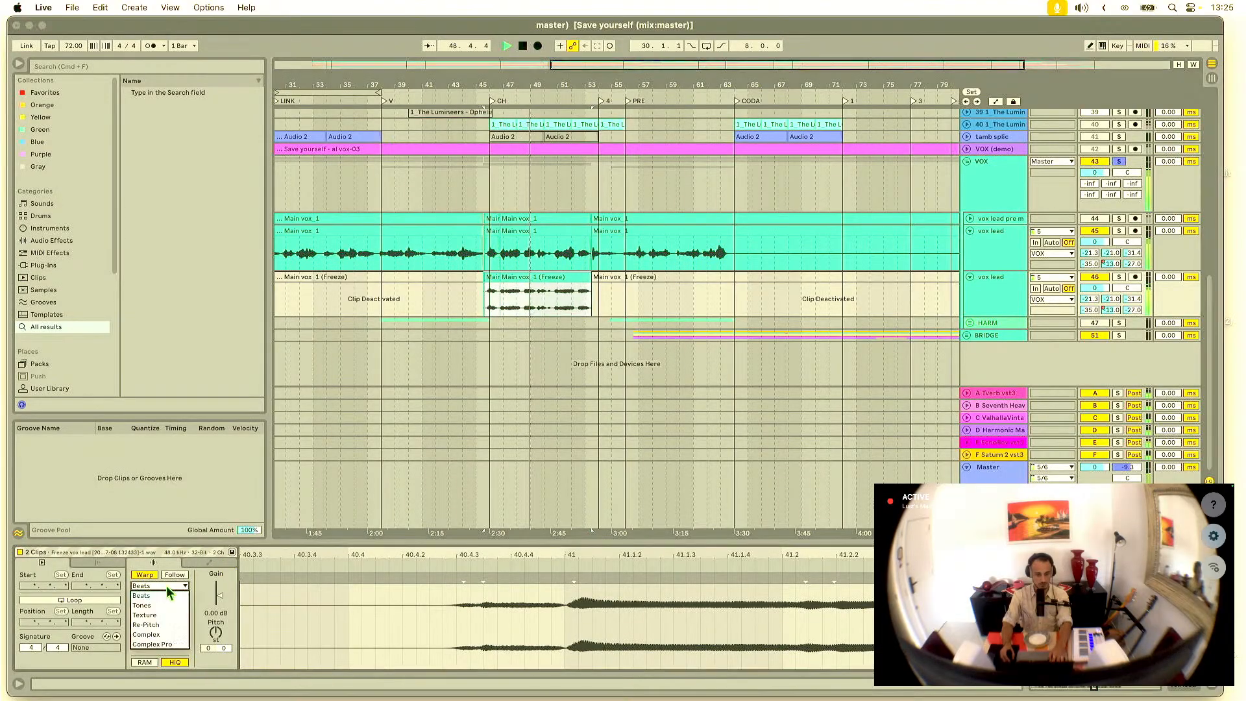
click(160, 645)
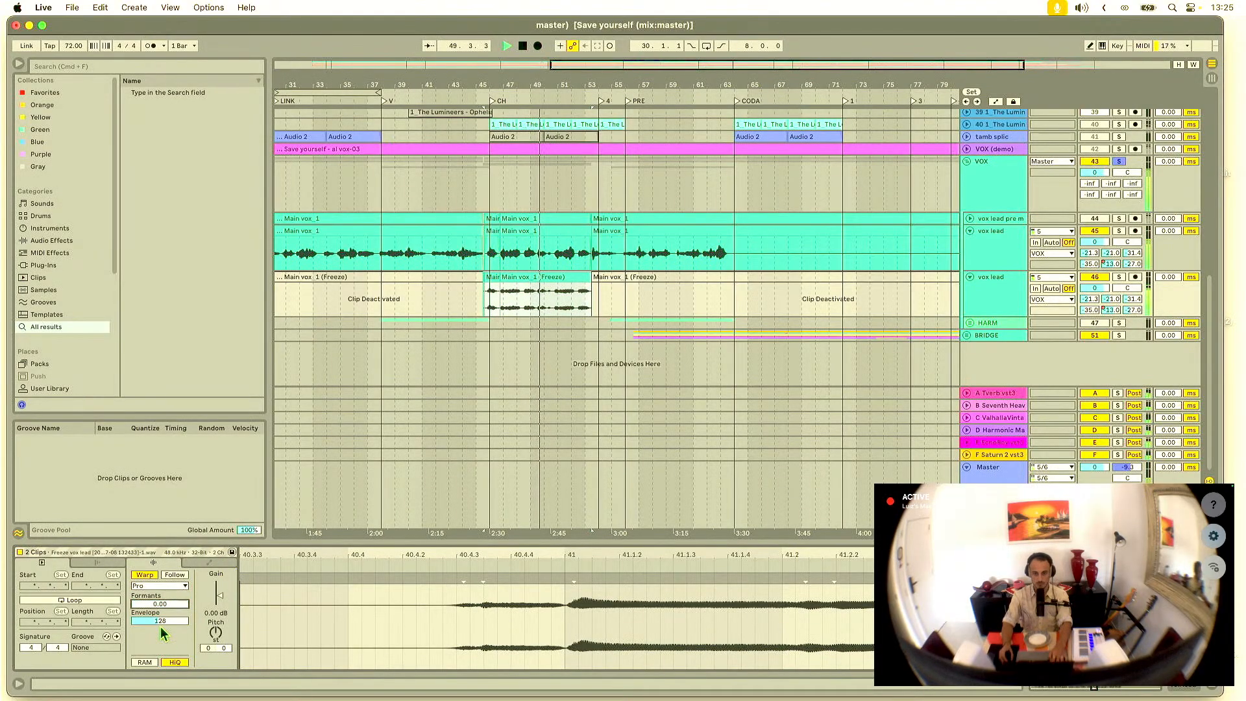
text(8)
key(Return)
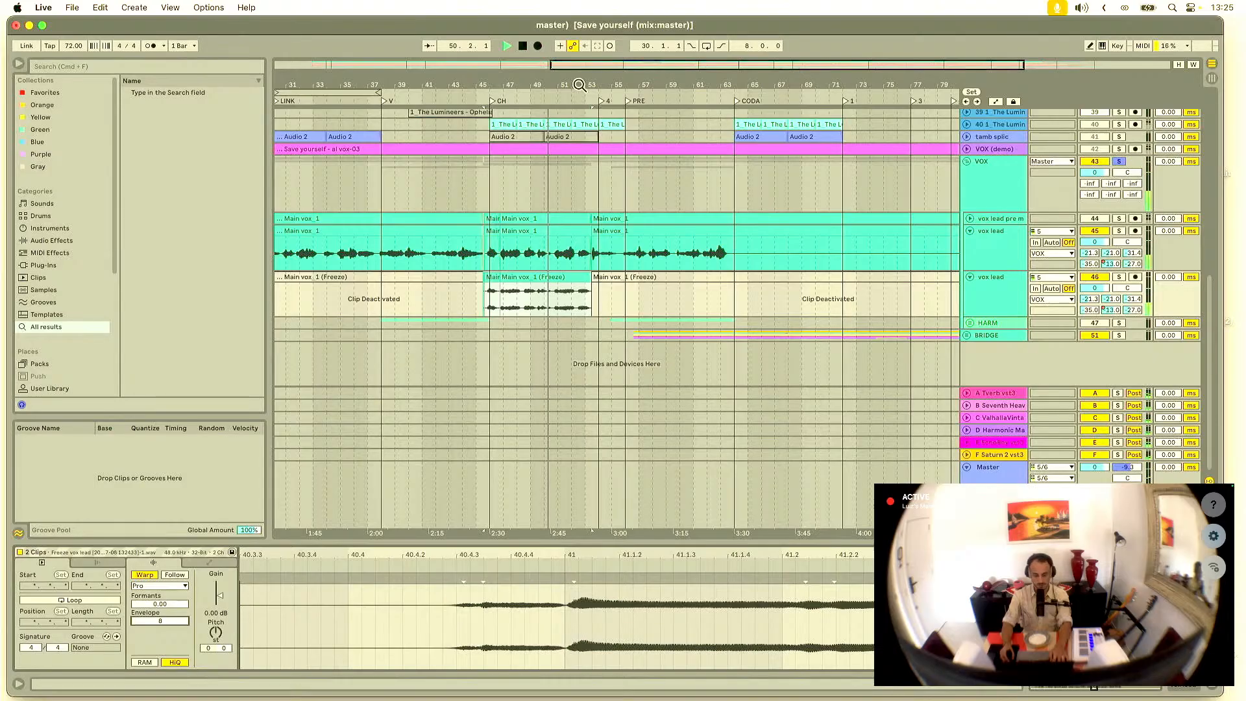
Step: Play the soloed vocals from just before the CH marker and select the longer flattened chorus clip
drag(579, 85, 542, 120)
key(space)
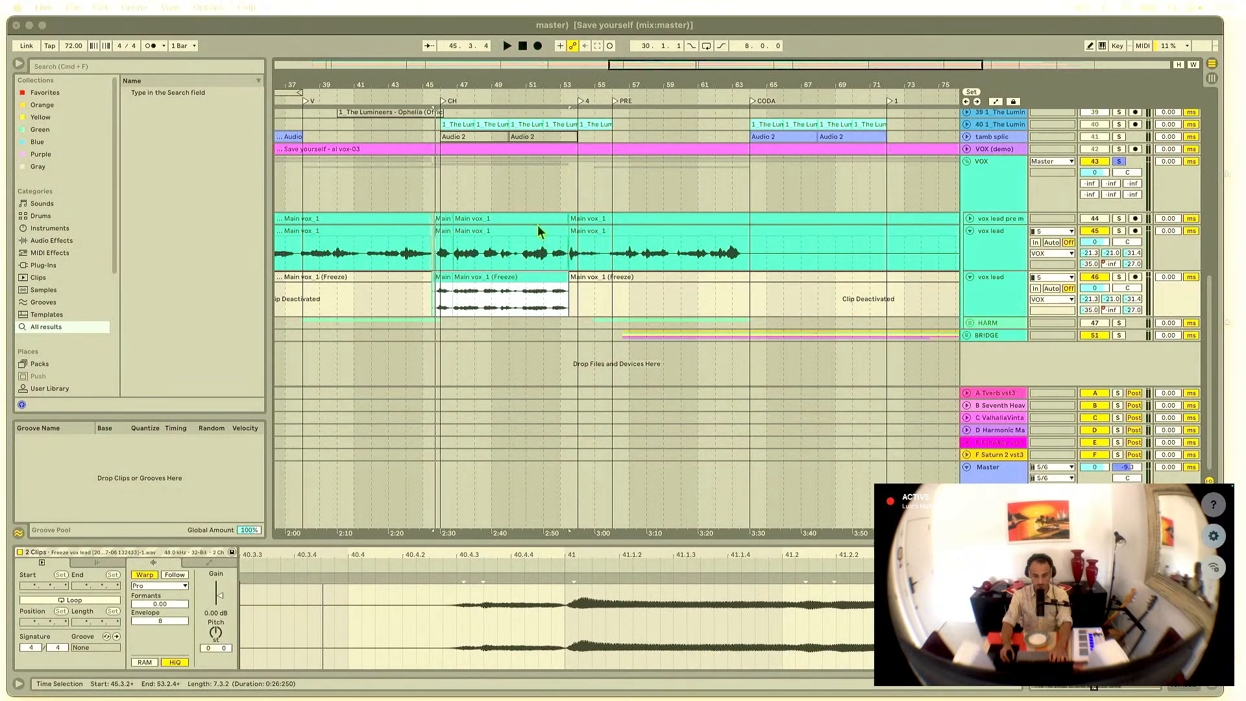
click(438, 263)
key(space)
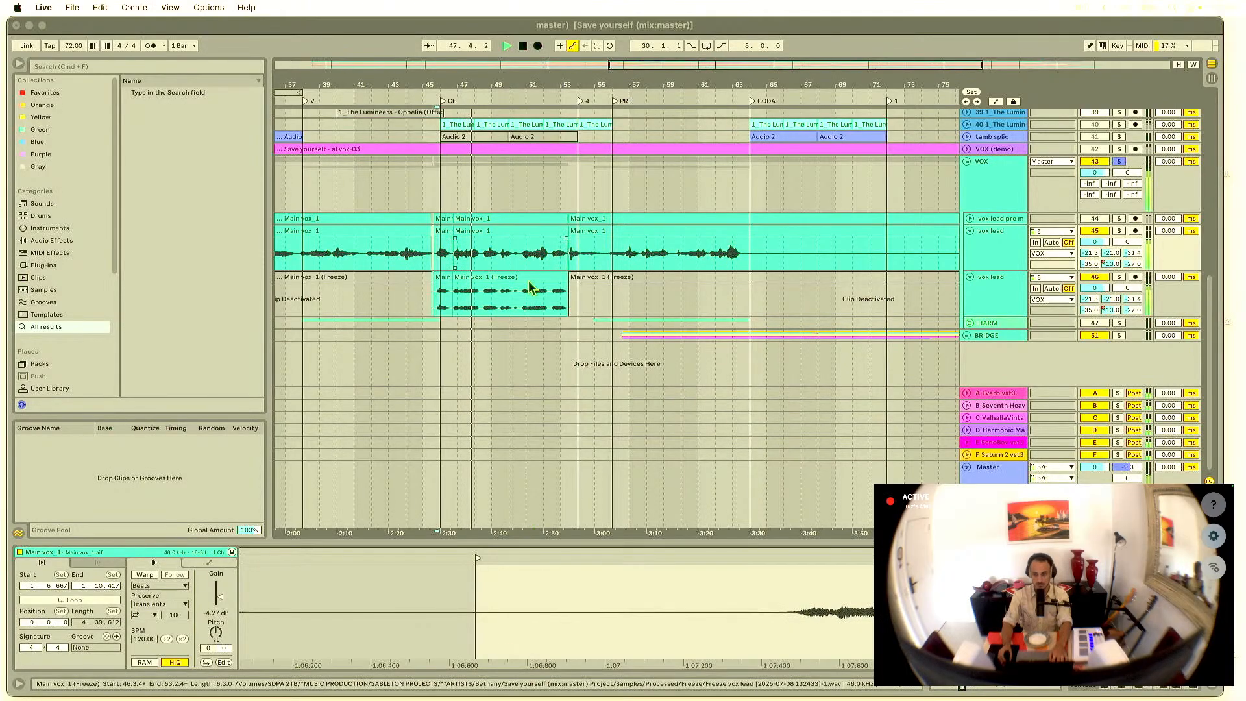
click(446, 295)
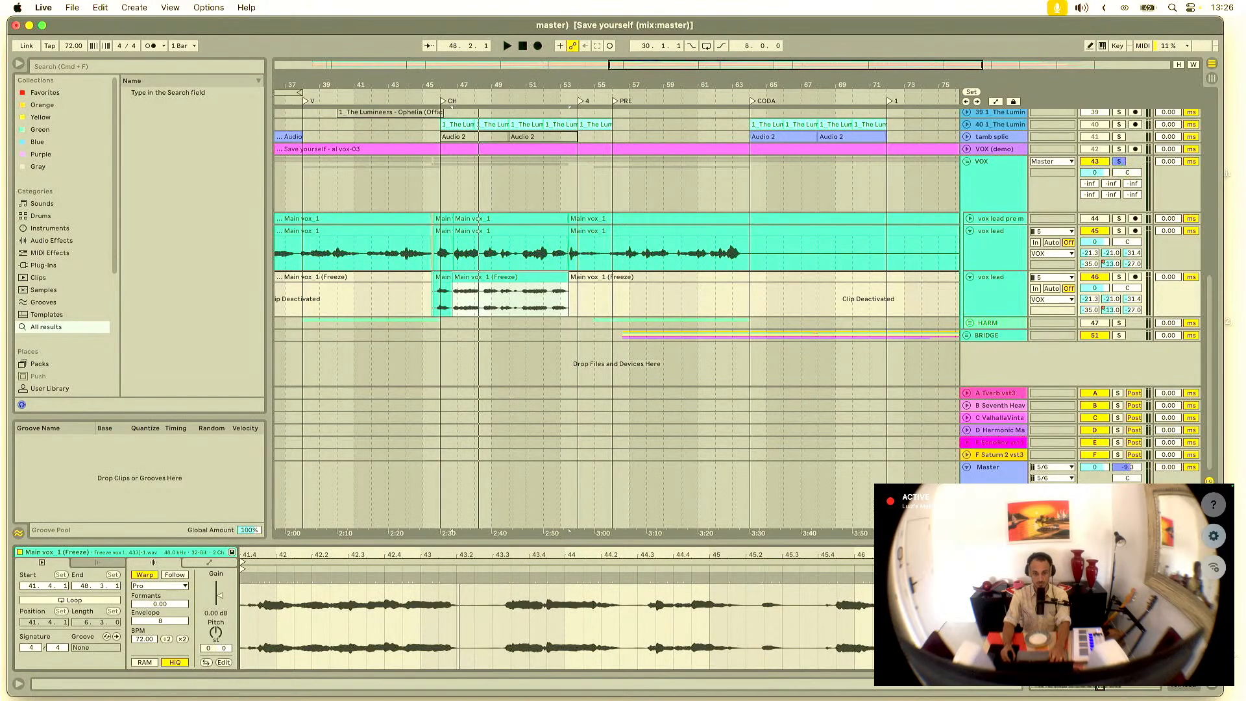
Step: Unsolo the VOX group and play the full mix from about bar 44 into the second chorus
click(409, 194)
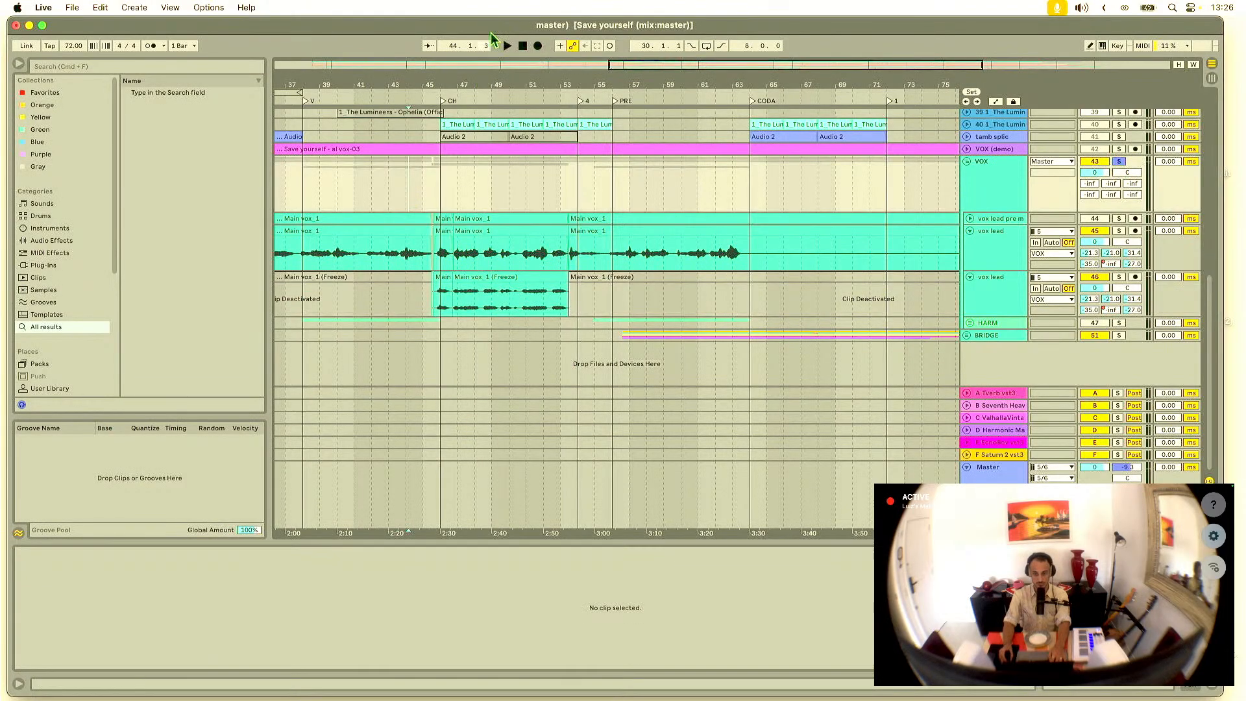
drag(453, 80, 534, 91)
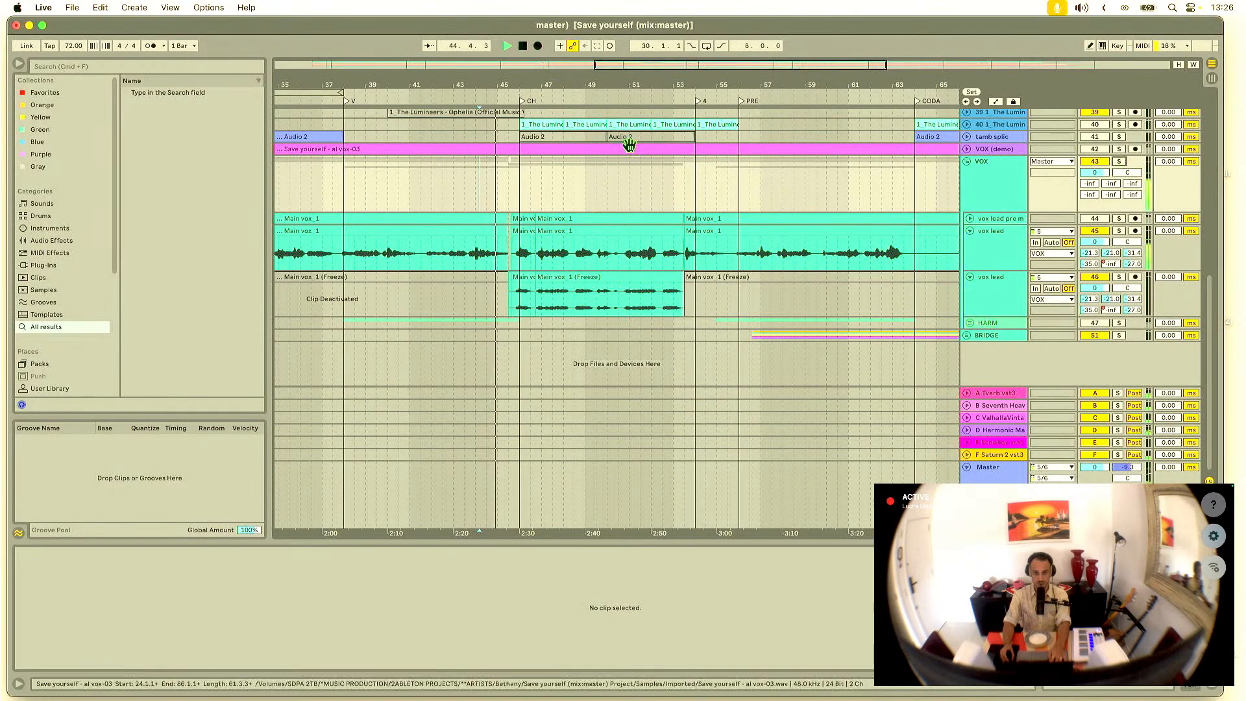
drag(527, 82, 562, 80)
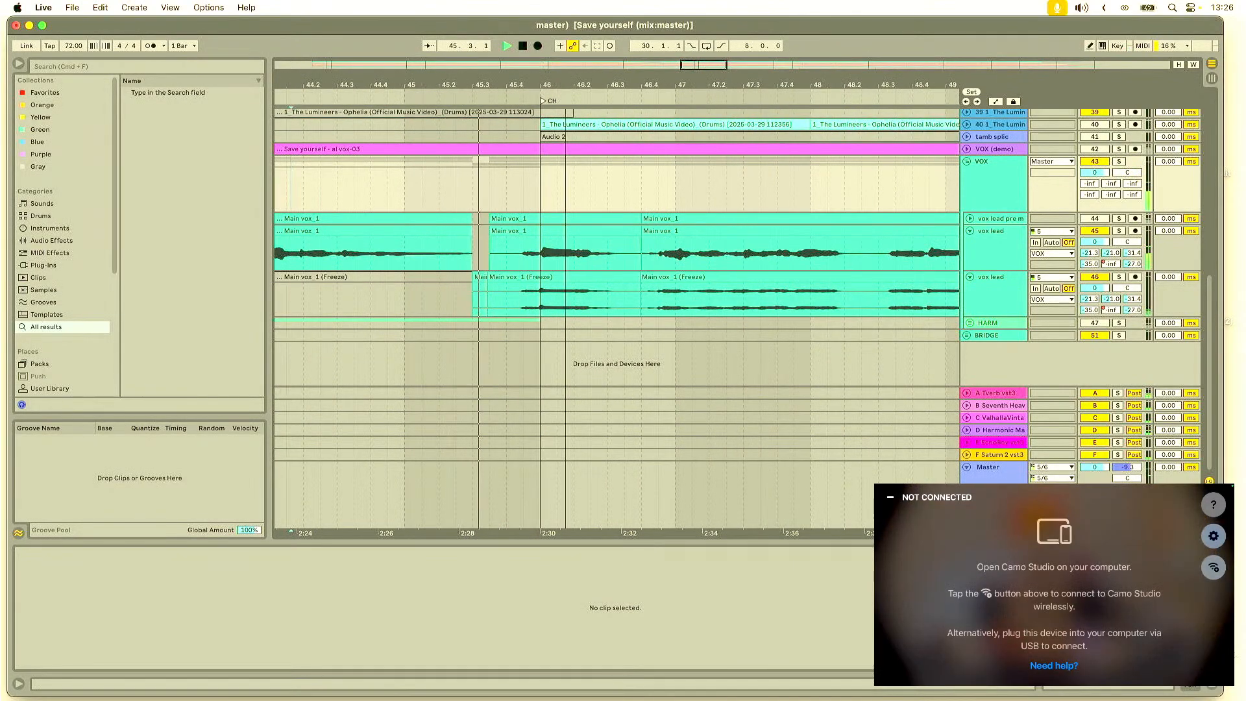
Step: Stop playback and lower the gain of both second-chorus clips on the flattened vox lead track to -3.41 dB
drag(431, 291, 587, 275)
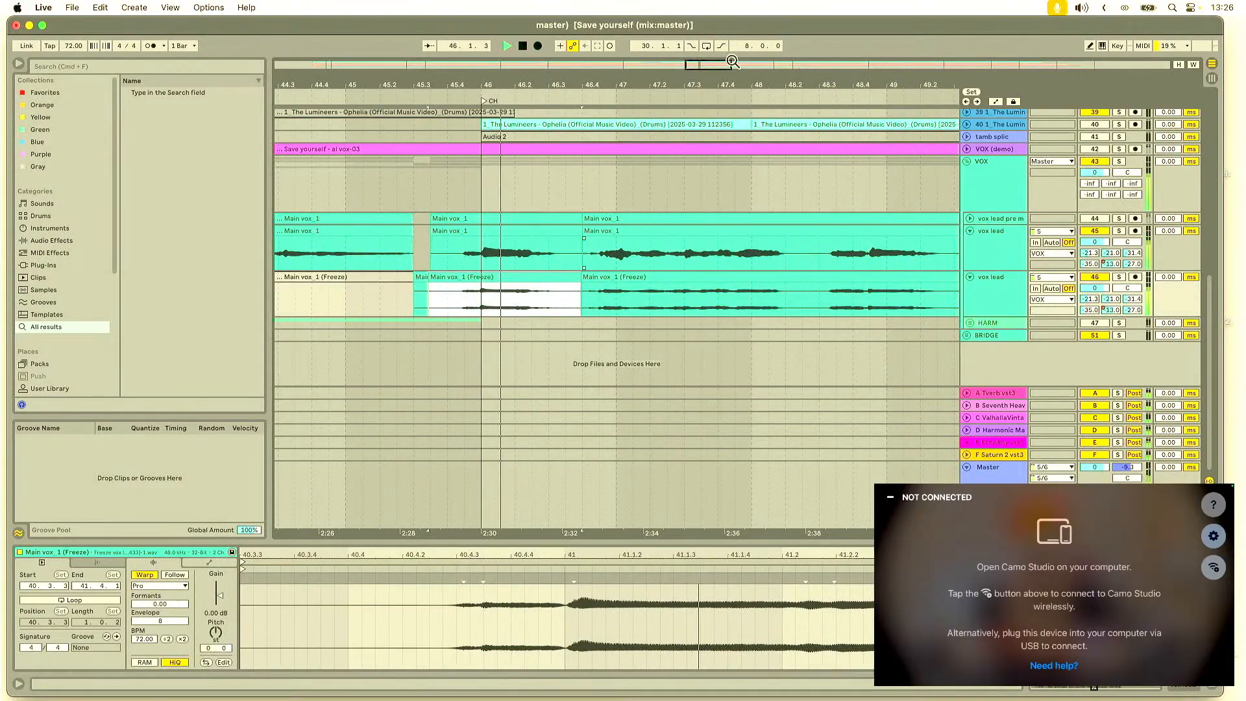
drag(740, 73, 715, 45)
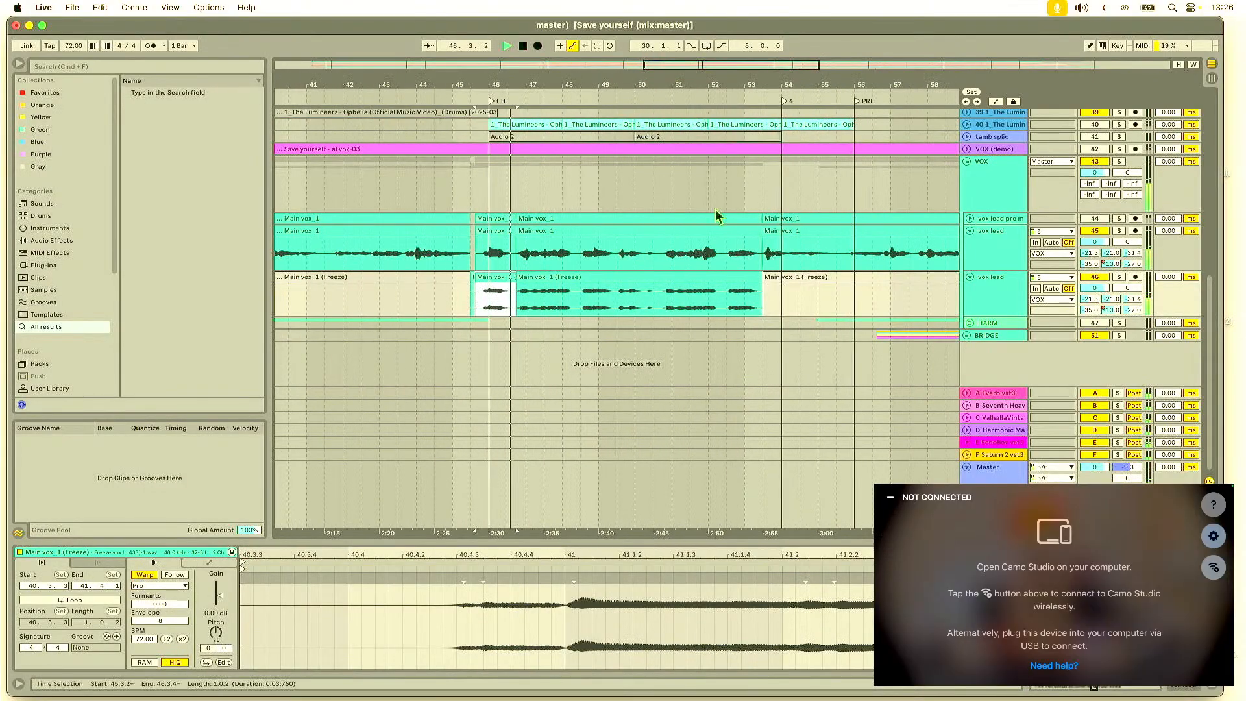
shift+click(647, 278)
key(space)
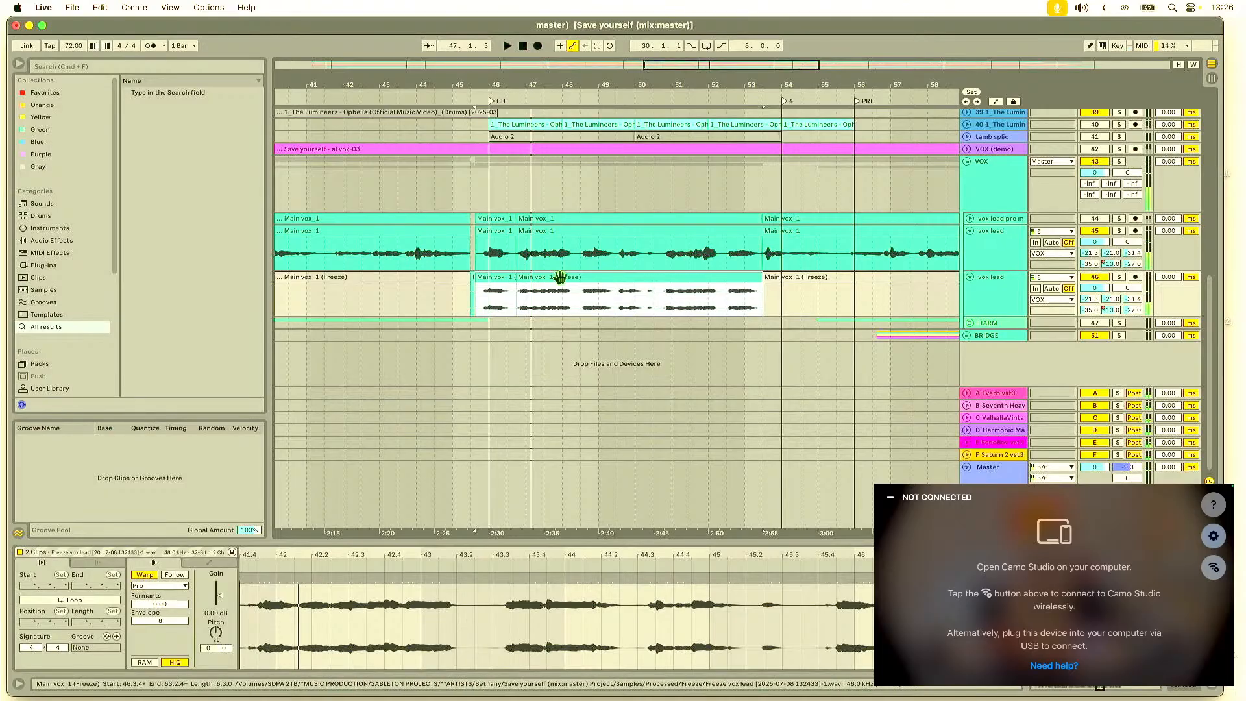
click(222, 597)
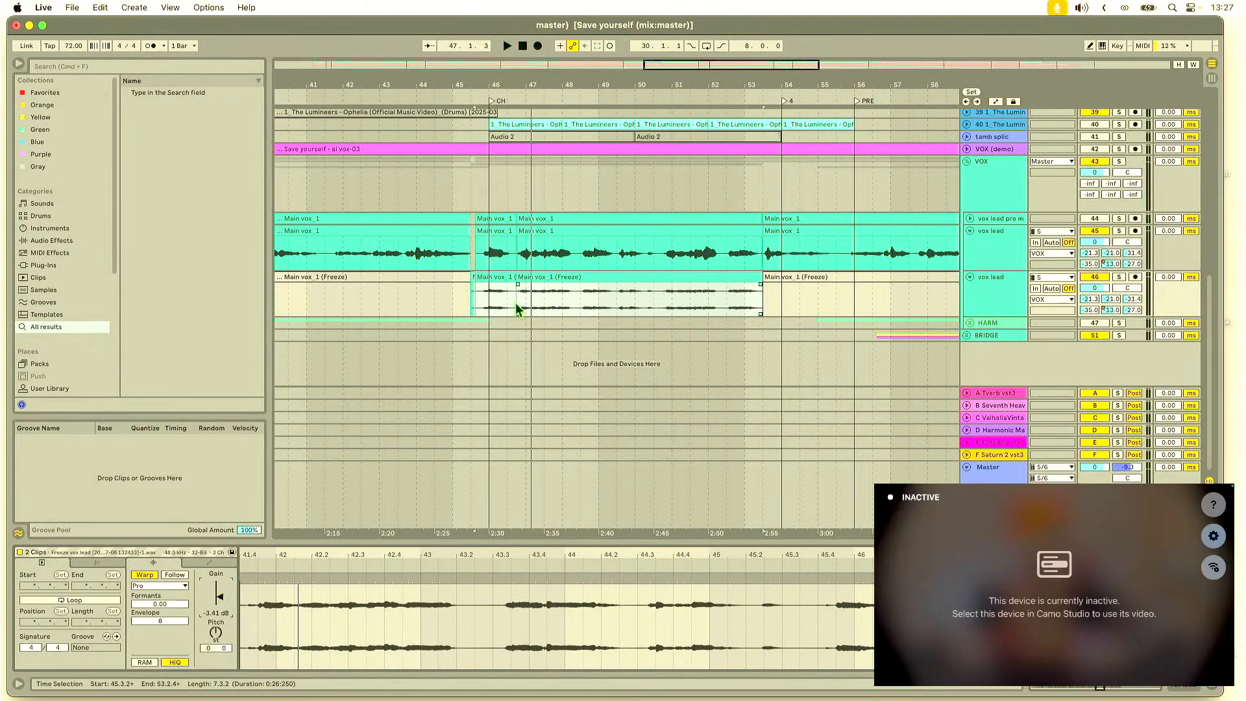
Step: Play the mix with the quieter doubled vocal from bar 45.4.4 into the second chorus
click(487, 301)
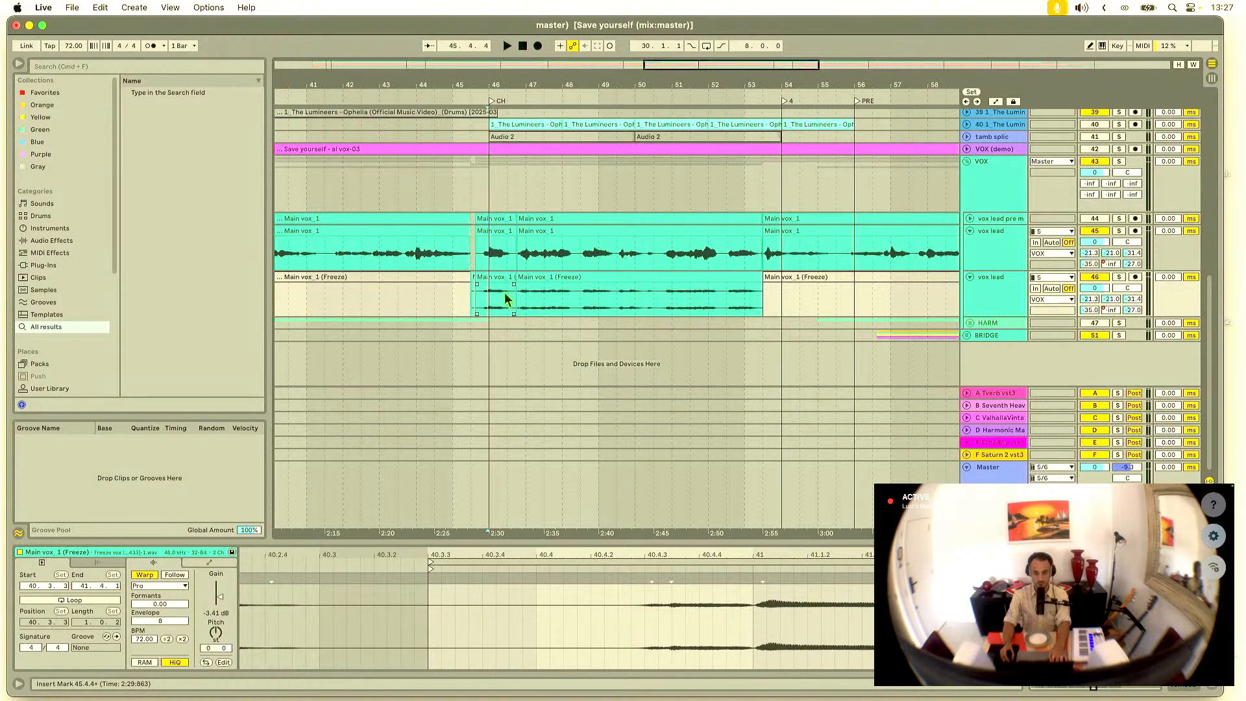
drag(623, 80, 575, 82)
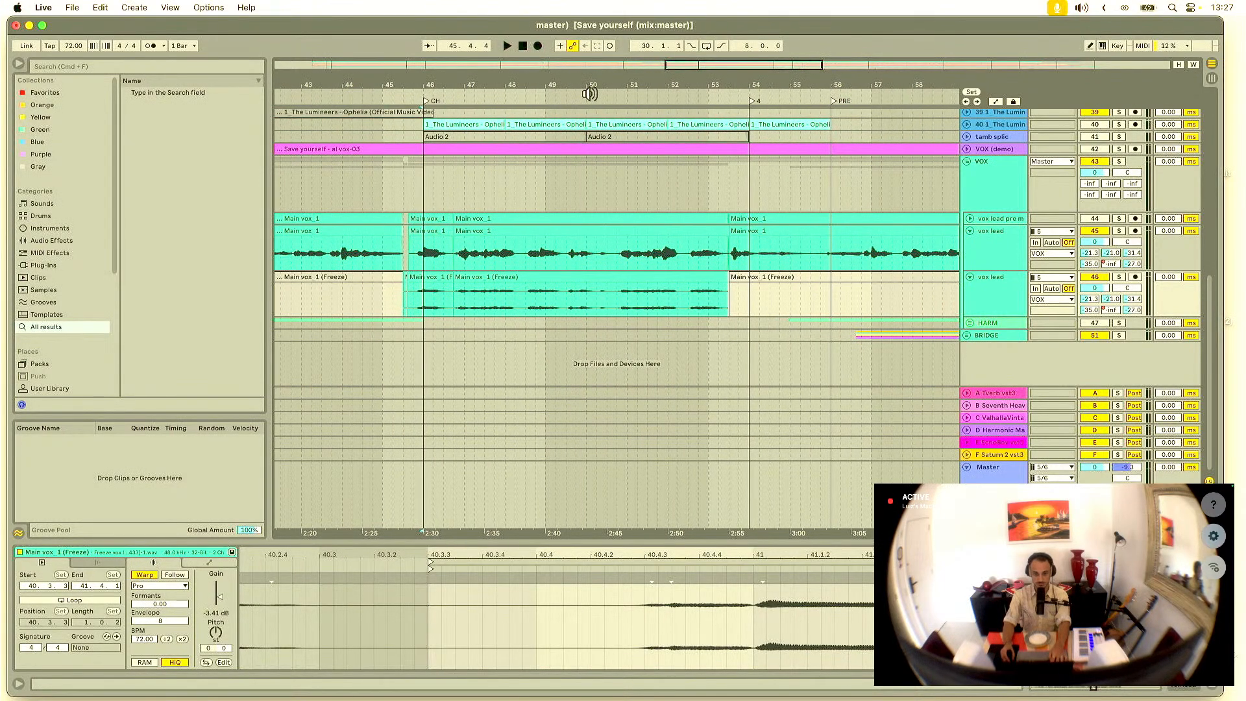
key(space)
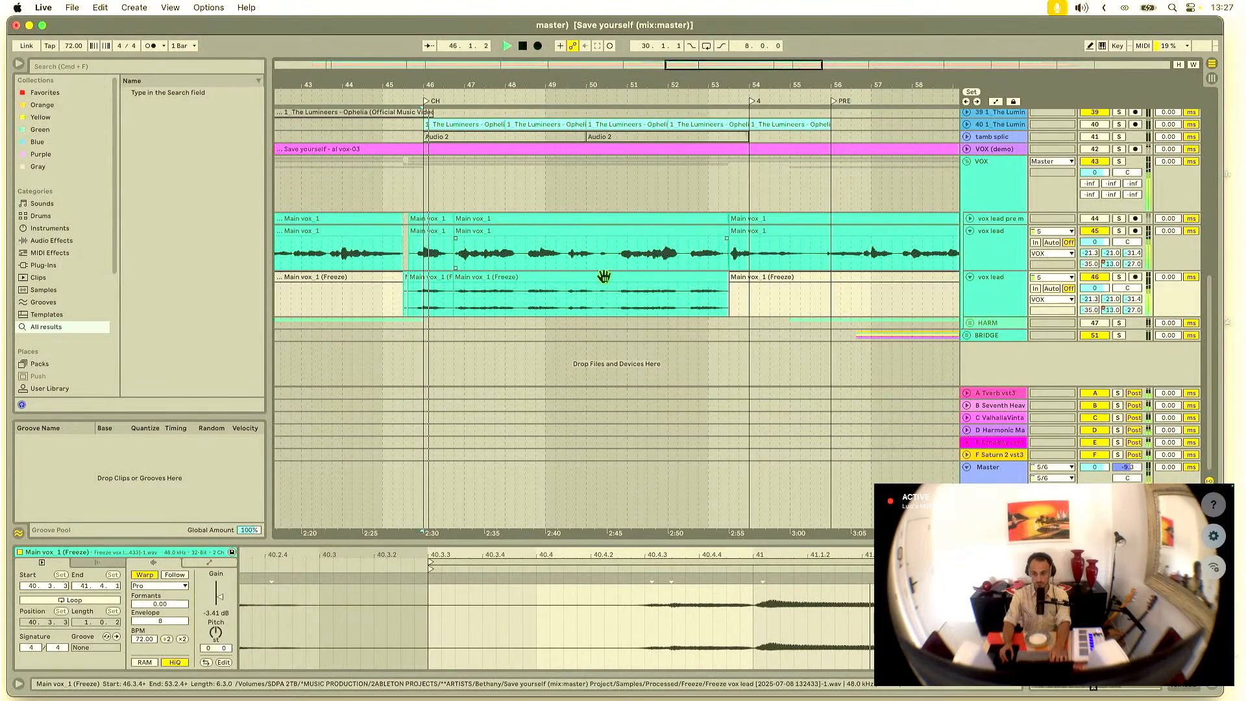
Step: Solo the flattened vox lead track during playback and select both of its second-chorus clips
click(601, 275)
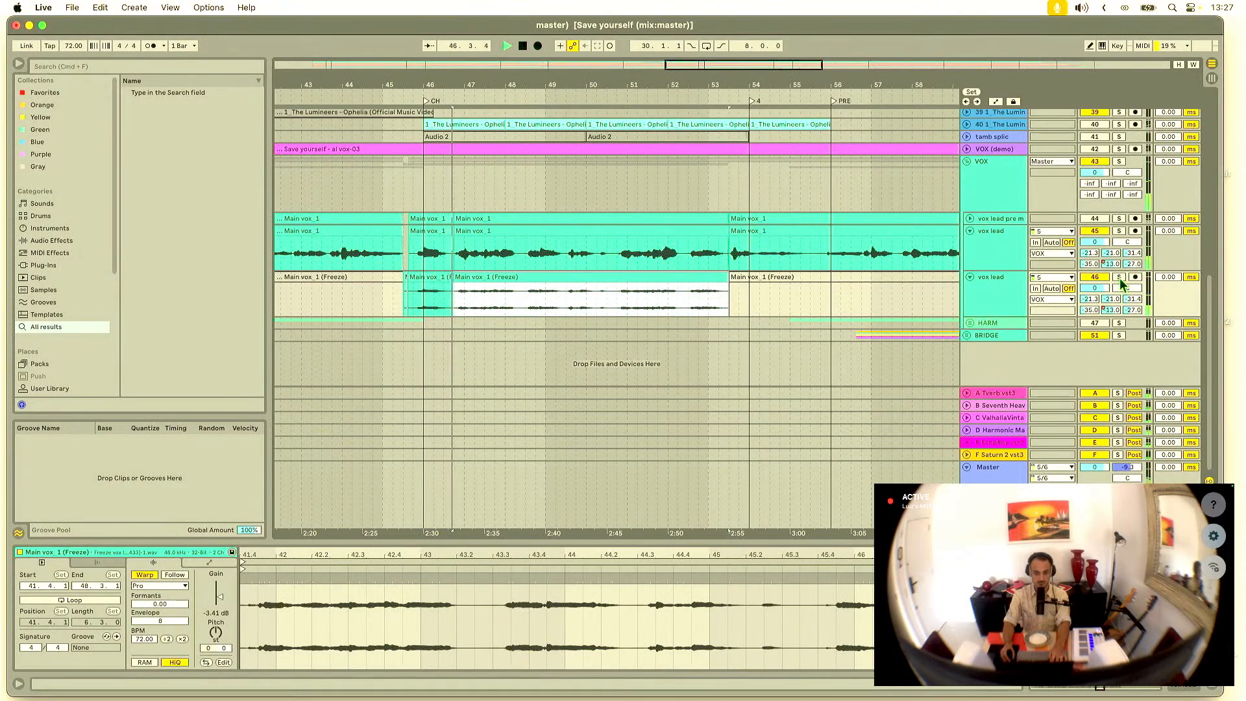
click(980, 300)
double_click(981, 301)
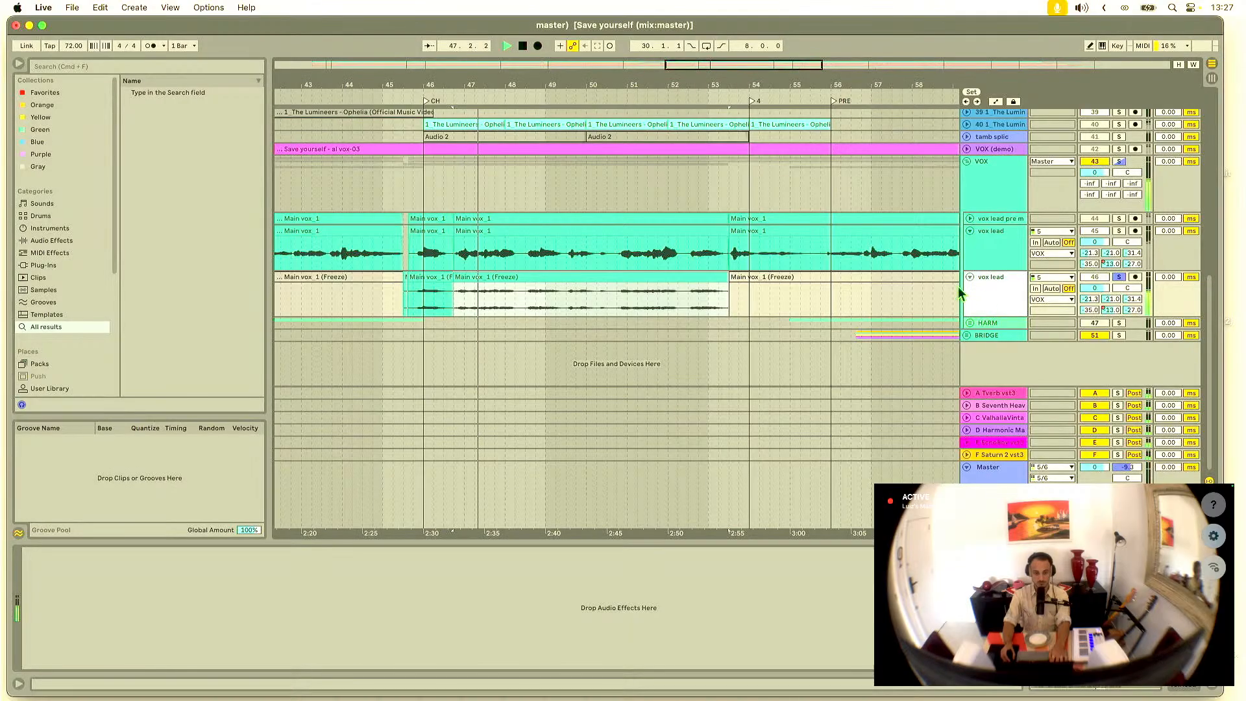
click(508, 277)
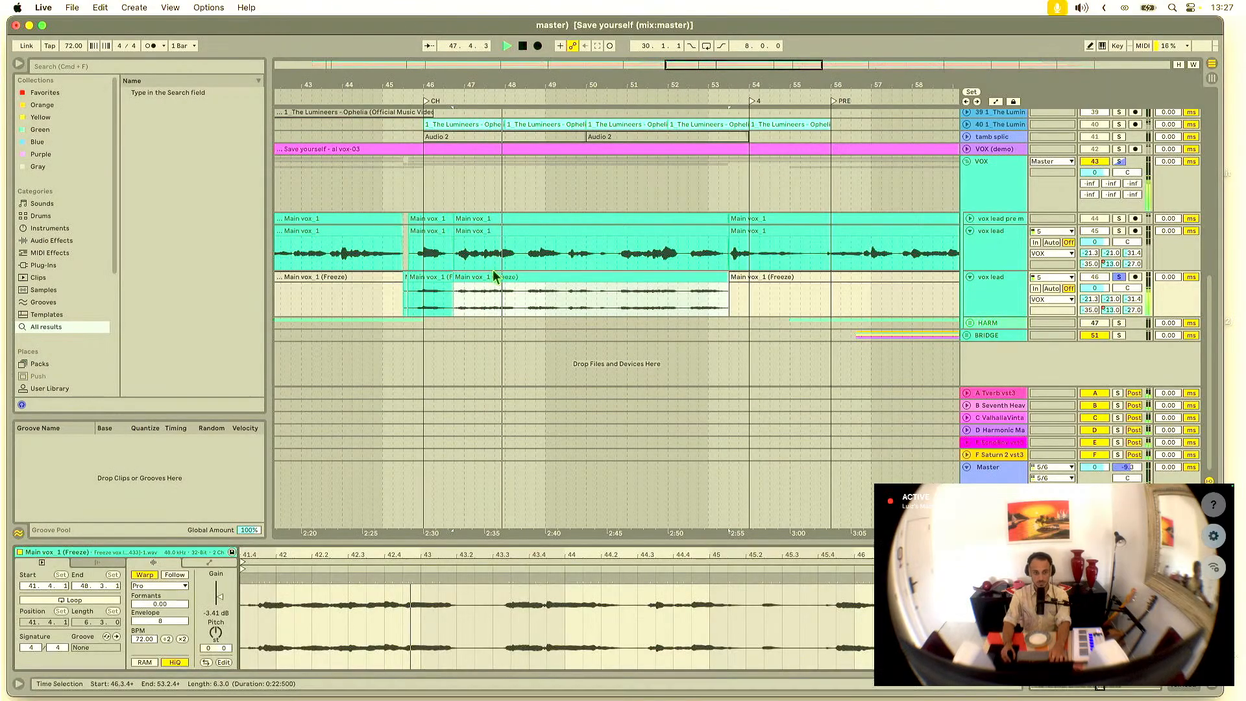
shift+click(431, 277)
click(980, 305)
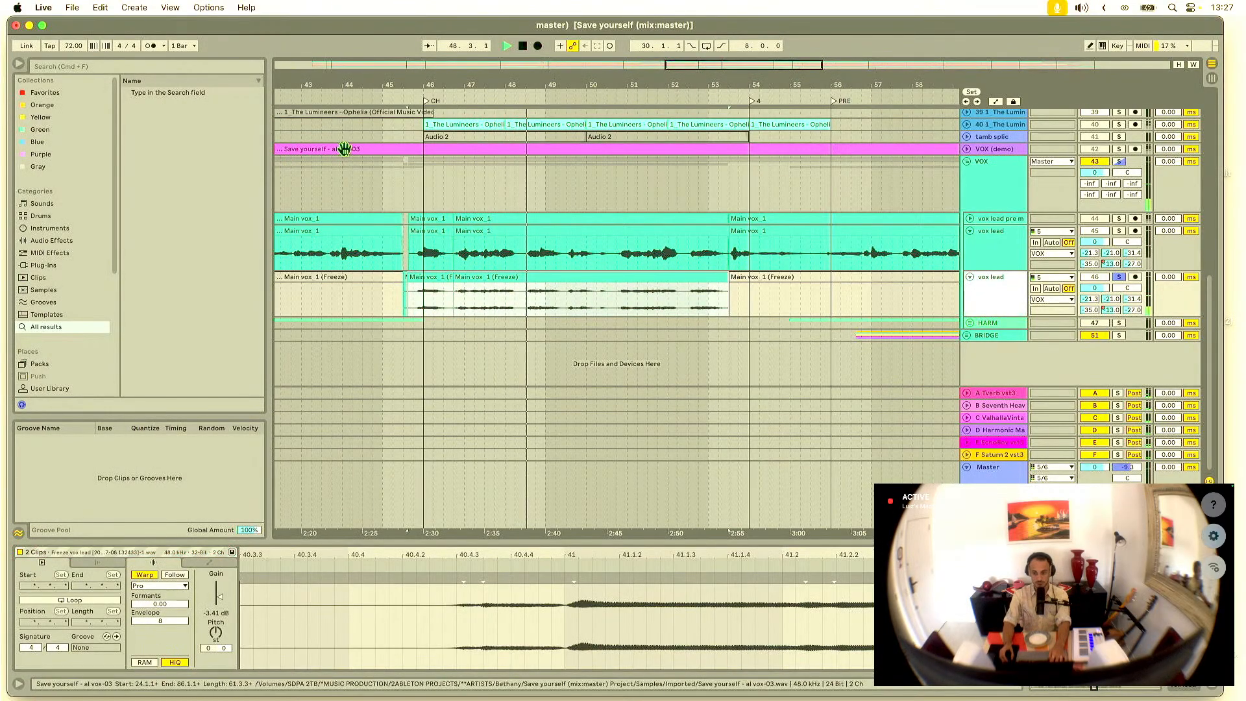
right_click(980, 286)
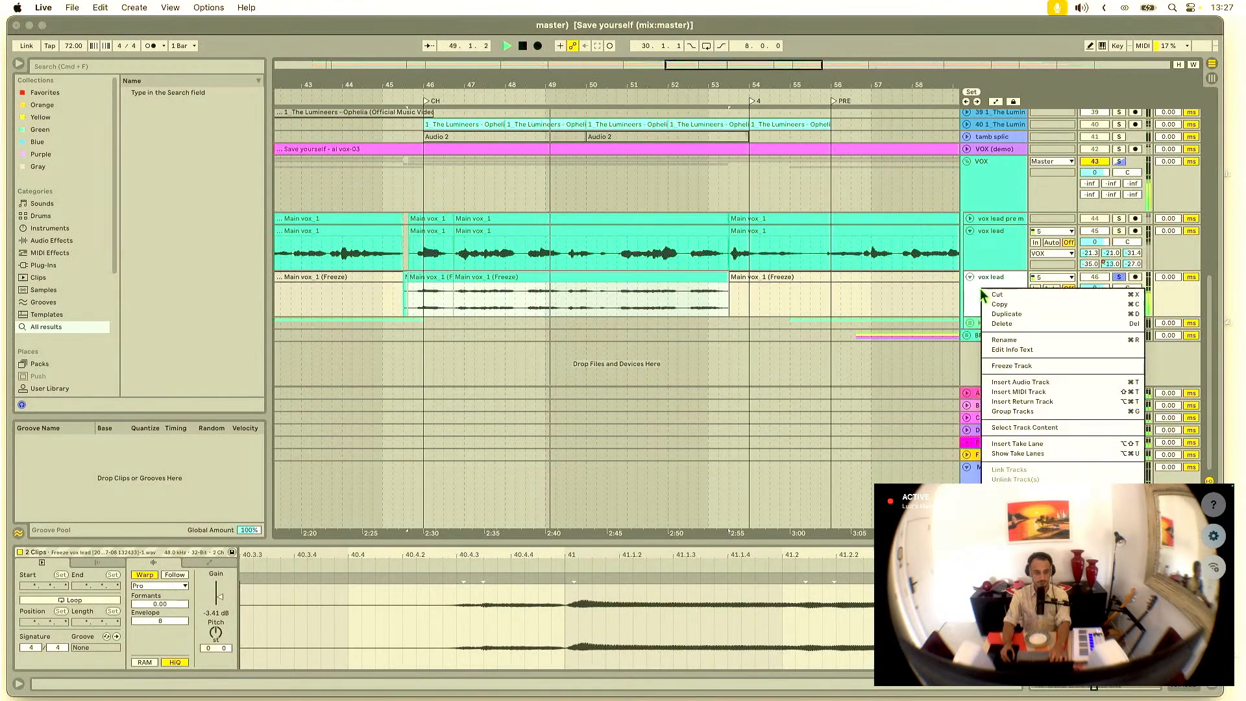
right_click(979, 286)
mouse_move(1007, 293)
click(969, 302)
Step: Add the favourite Able Auto Filter dry-wet+utility rack to the flattened vox lead track
click(968, 301)
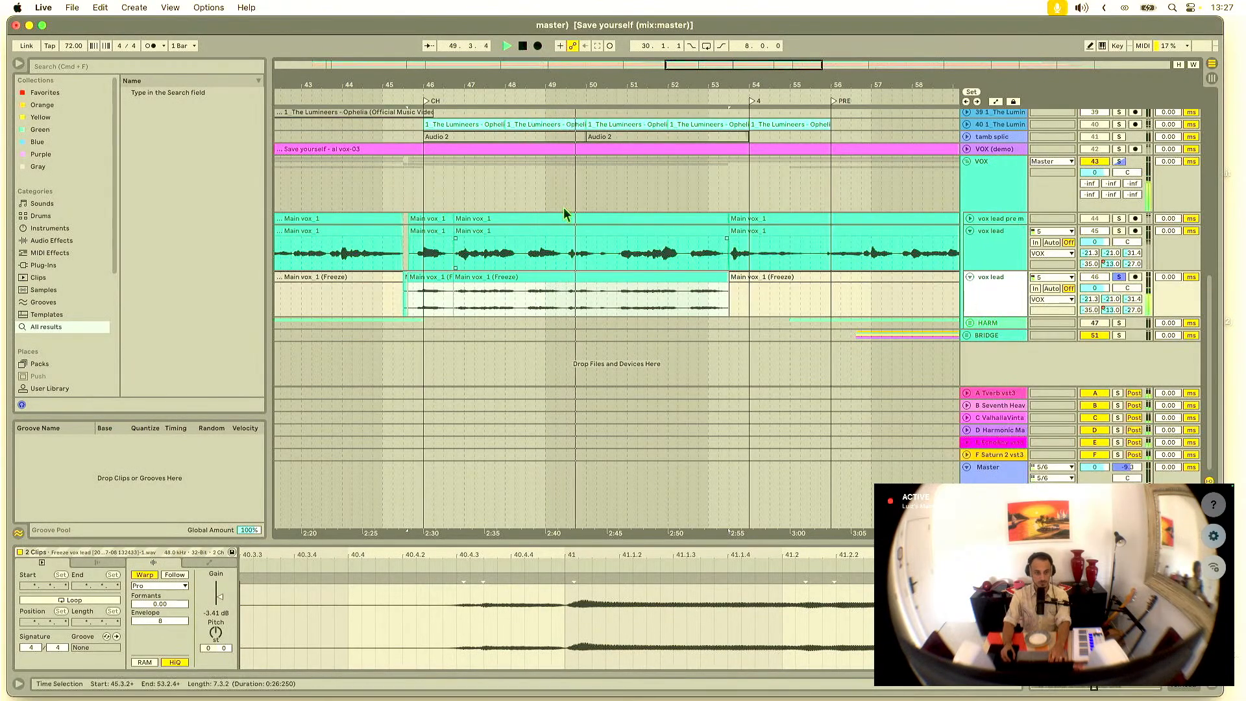
click(50, 94)
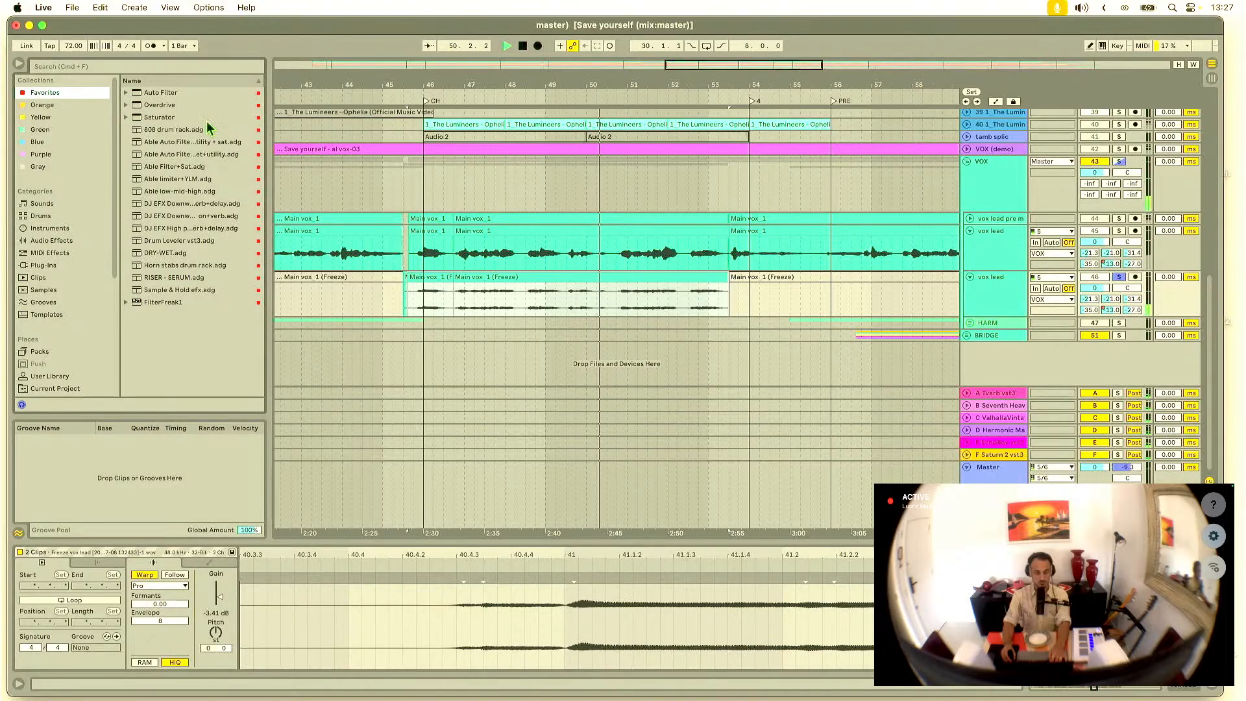
click(200, 156)
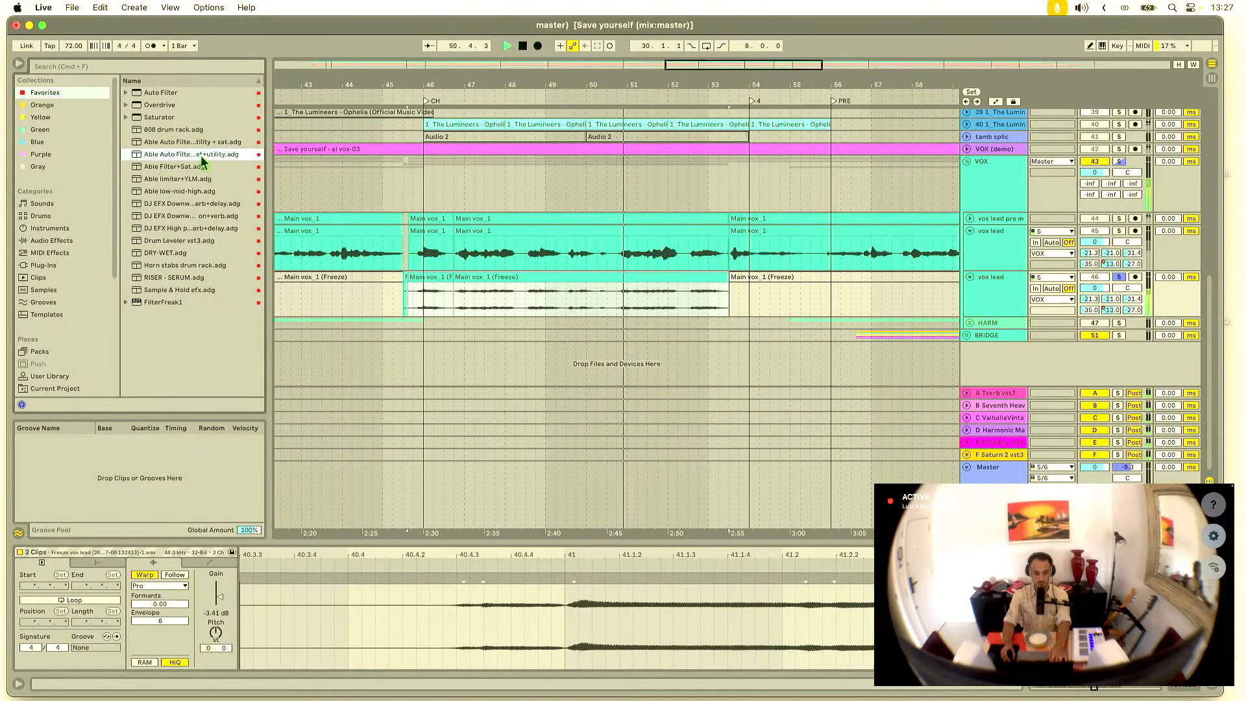
double_click(212, 161)
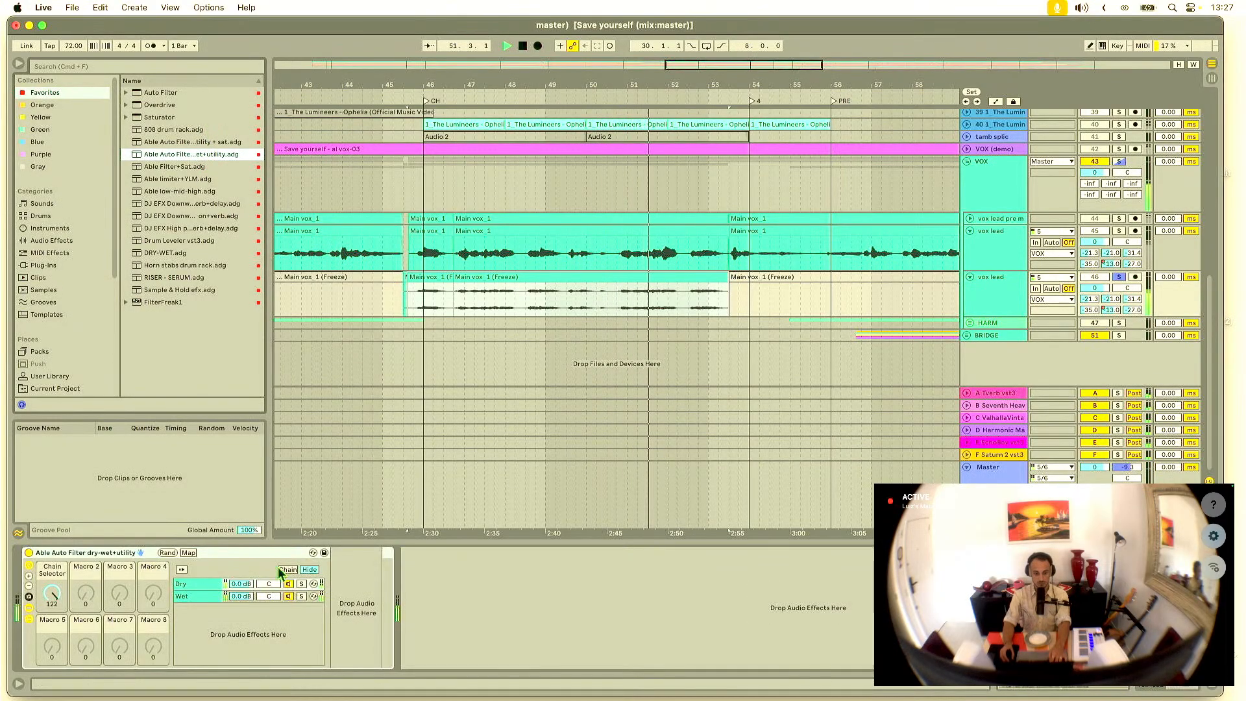
Step: Replay the soloed chorus while setting the Wet chain's Auto Filter frequency to 1.60 kHz and the rack's Chain Selector to 113
click(182, 597)
key(space)
drag(436, 617, 450, 616)
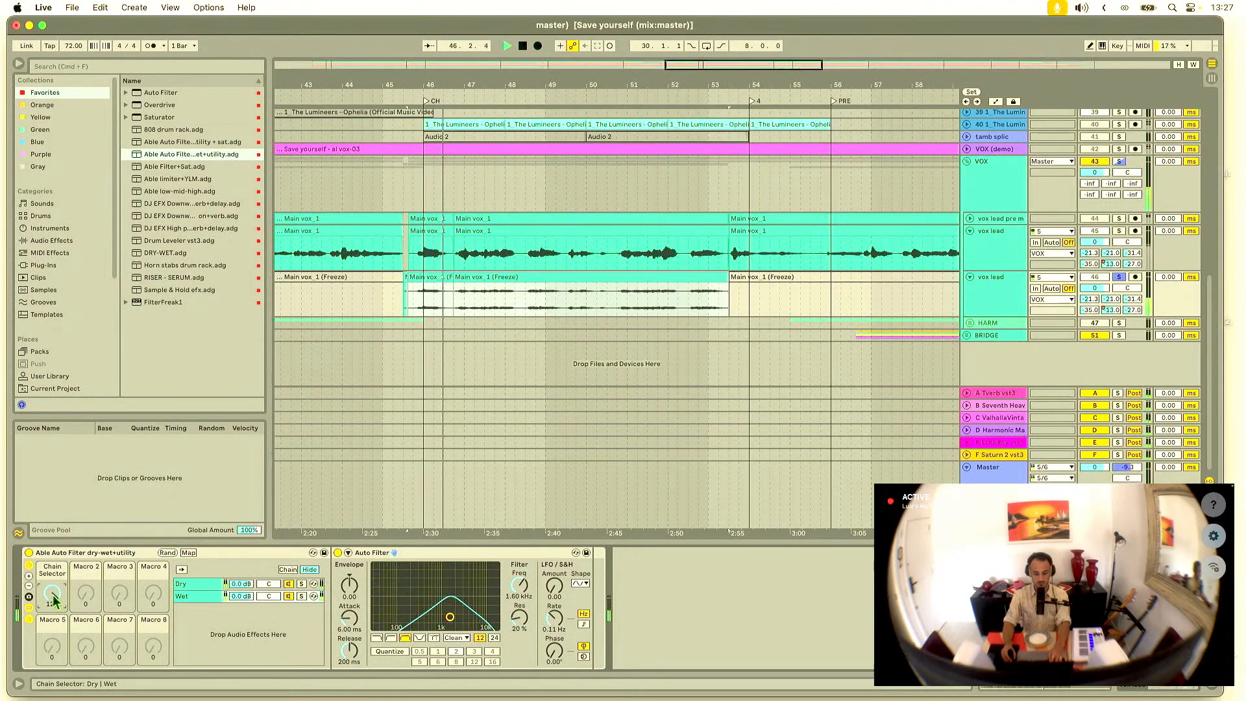
drag(53, 600, 54, 596)
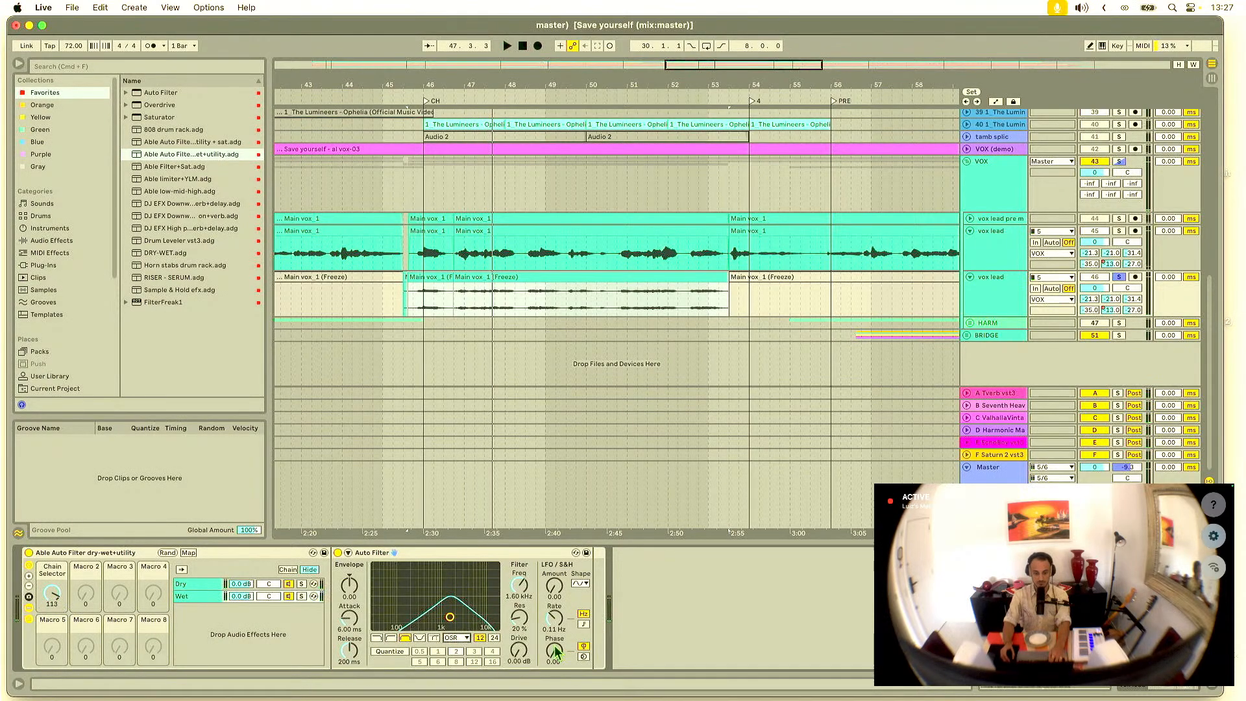
Step: Set the Auto Filter drive to 6.10 dB during playback and take the frozen vox lead track out of solo
key(space)
drag(518, 654, 520, 658)
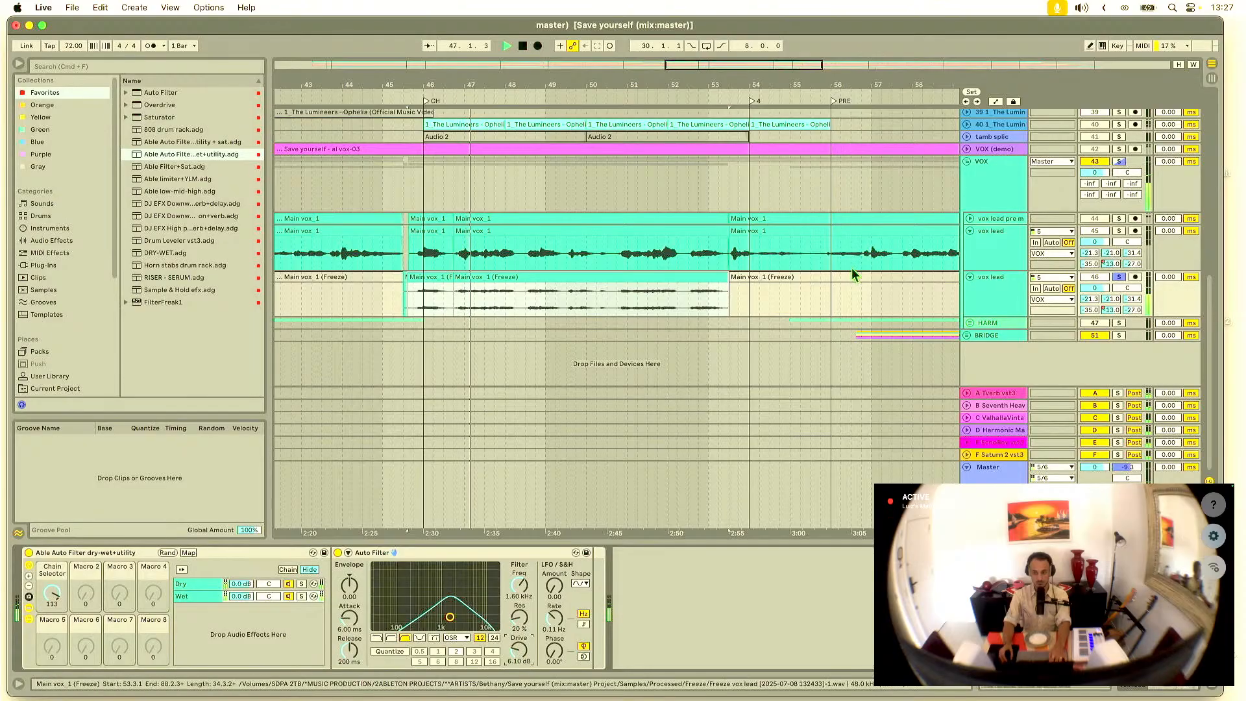
click(994, 306)
click(1117, 277)
Step: Compare the vocal mix with and without the filtered vox lead layer during playback
click(1095, 278)
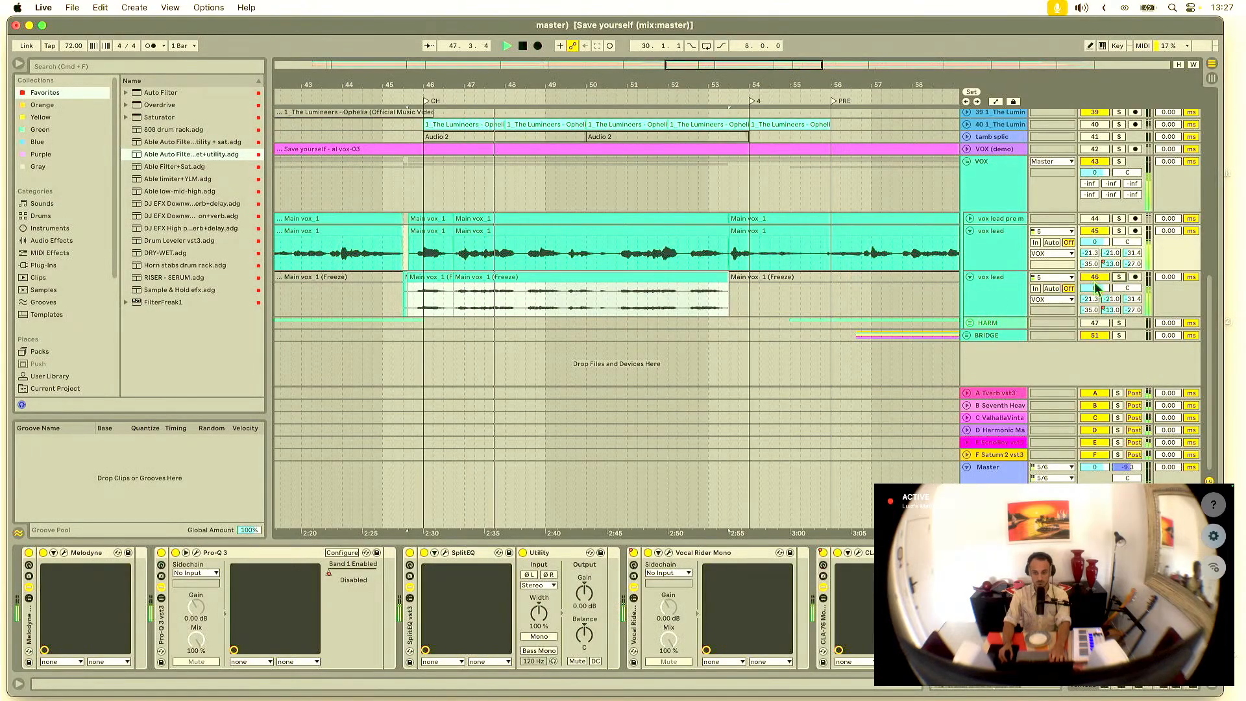
click(996, 296)
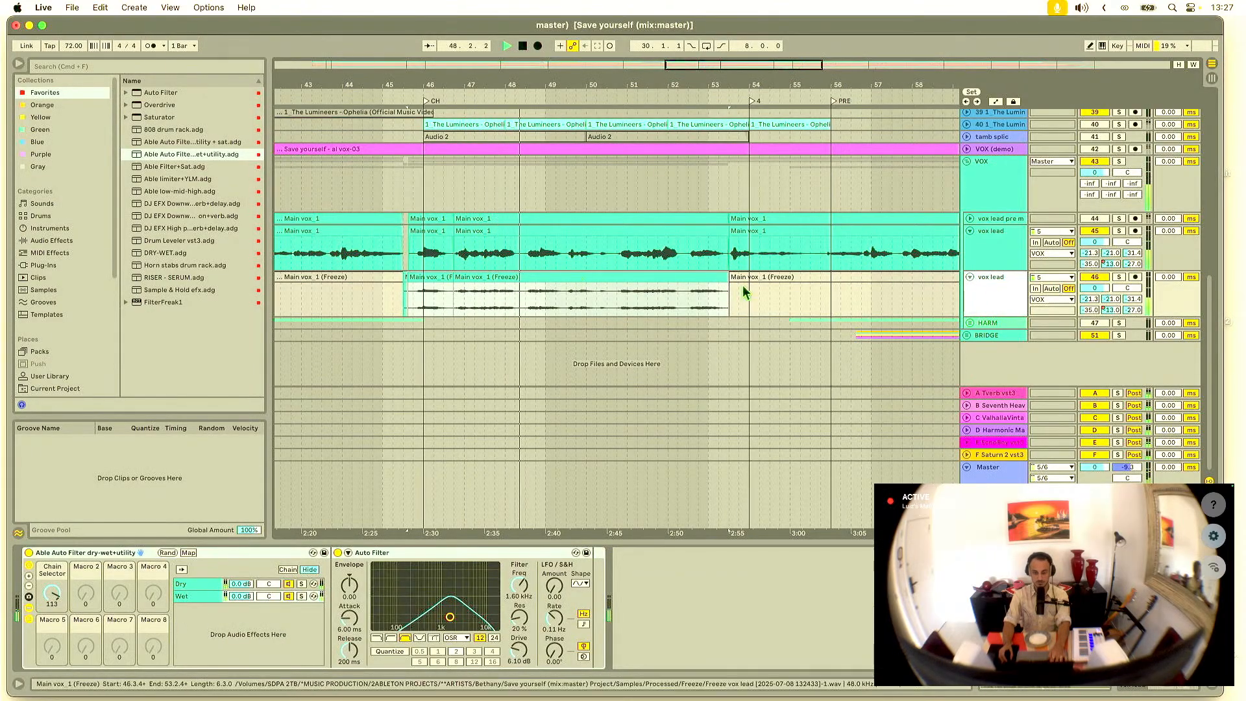
click(1095, 278)
key(space)
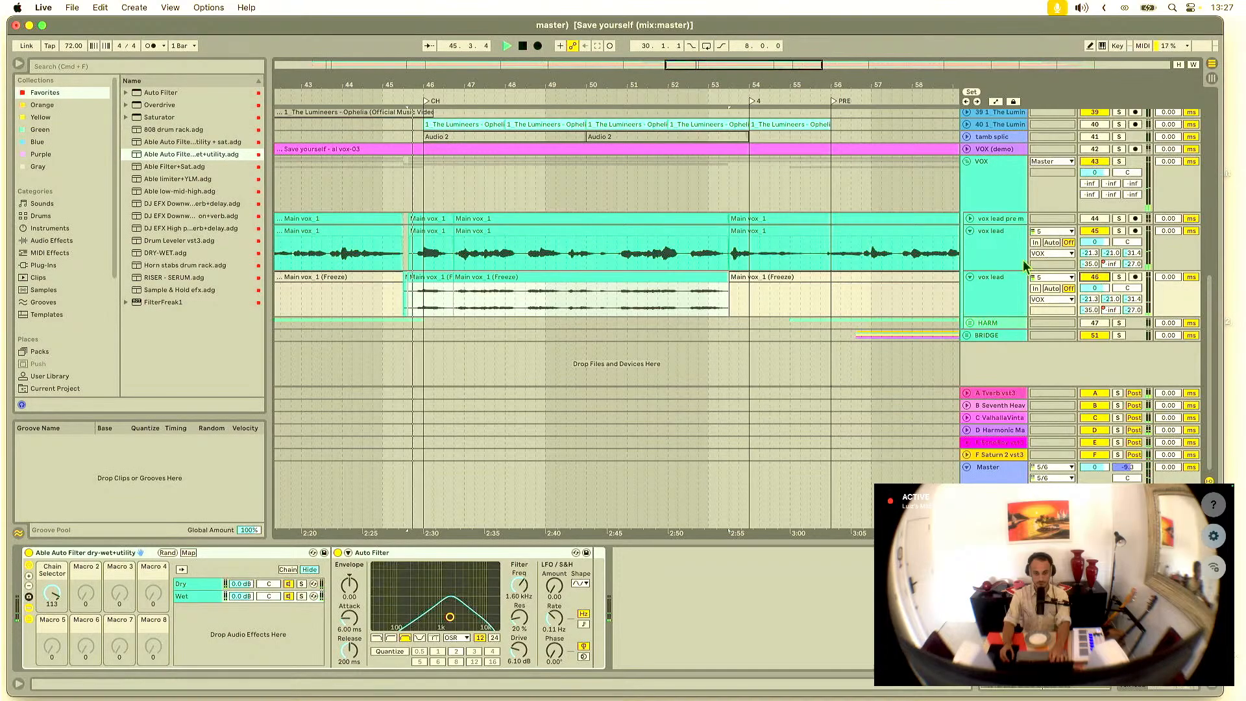
Step: Set the clip gain of the selected frozen vox lead clips in the CH section to -9.55 dB
click(577, 277)
double_click(577, 277)
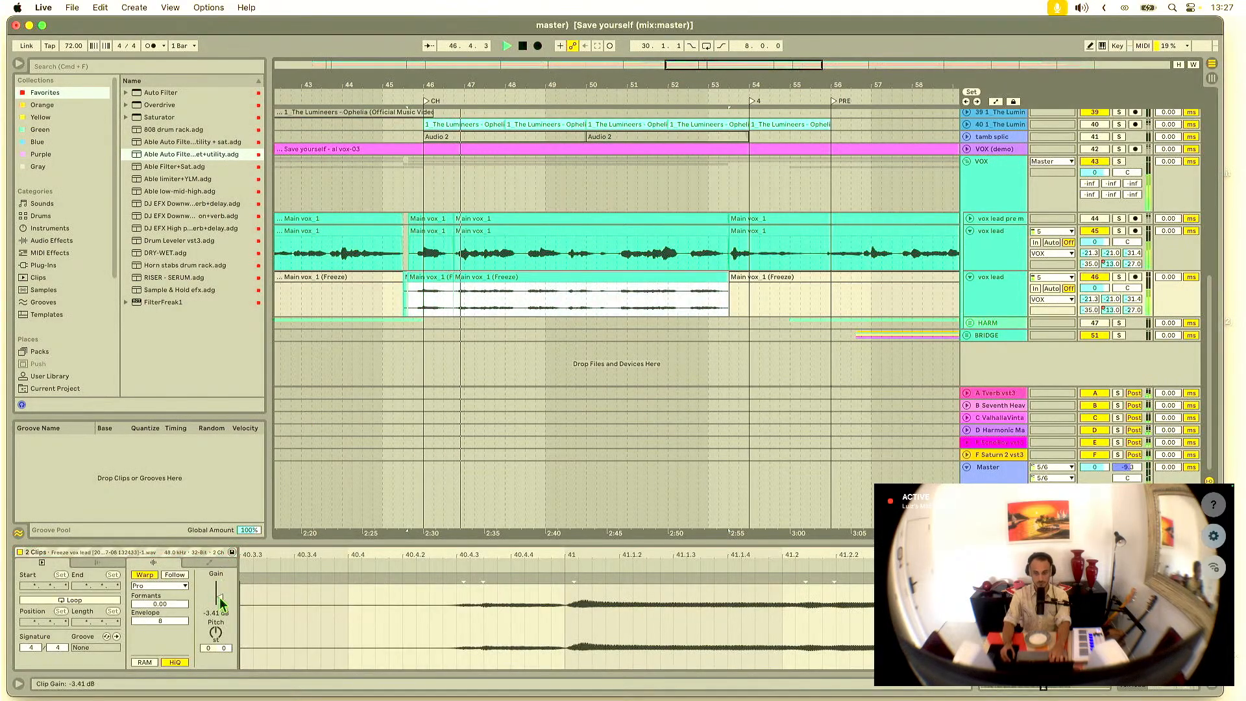
drag(220, 603, 220, 623)
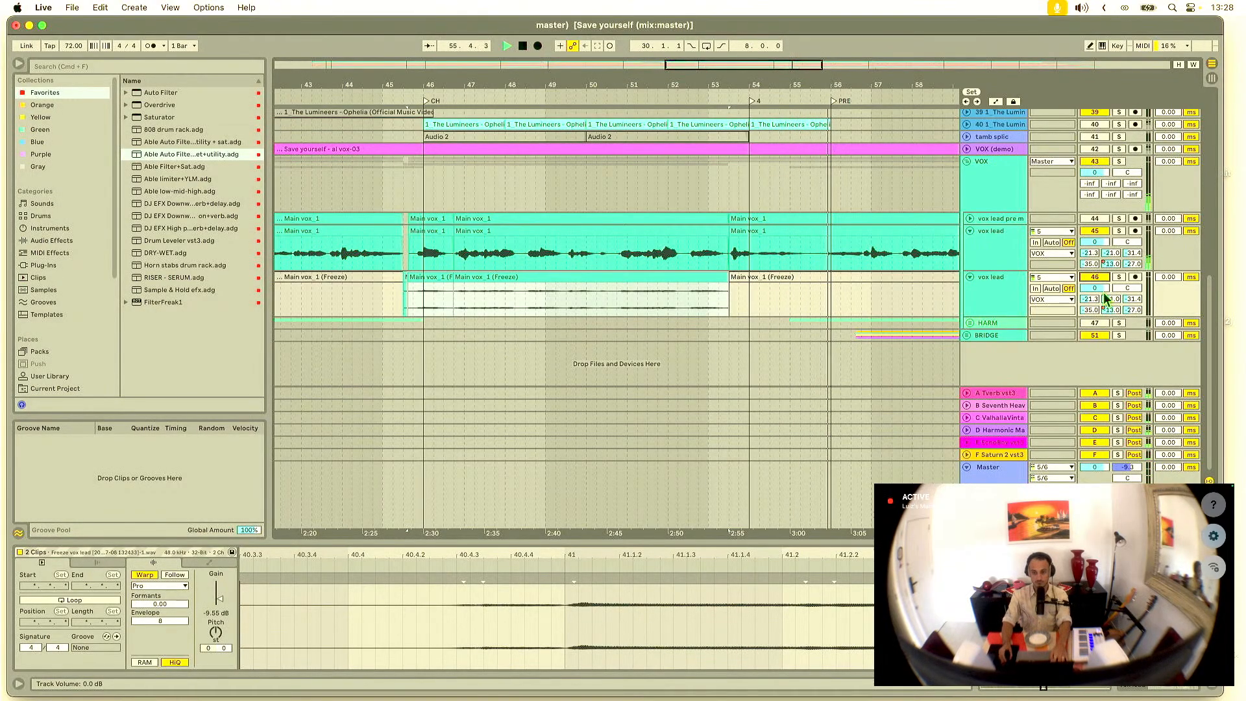
Step: Deactivate the frozen vox lead clip in the intro section of the song
drag(882, 89, 435, 81)
drag(565, 77, 829, 80)
drag(374, 84, 432, 130)
click(435, 303)
key(space)
key(space)
drag(505, 91, 496, 112)
click(479, 278)
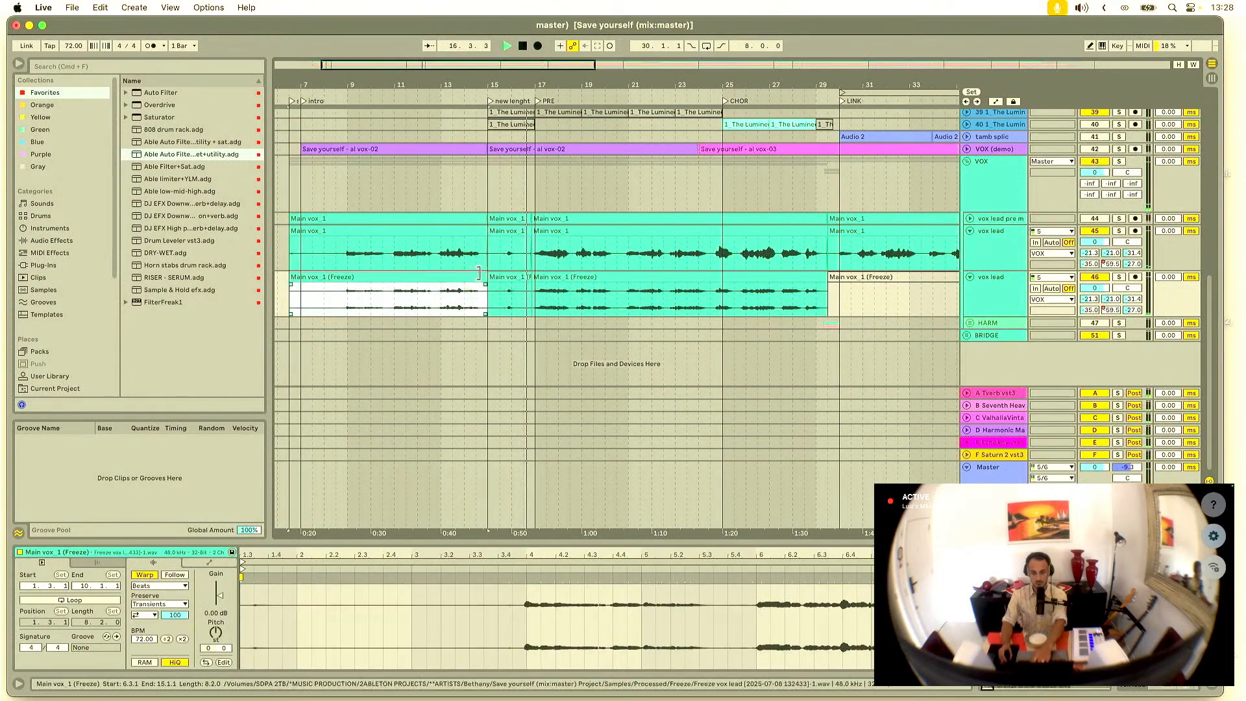
key(0)
Step: Split the frozen vox lead clip just before the first chorus at about bar 24.3.3 and deactivate its pre-chorus part
click(767, 279)
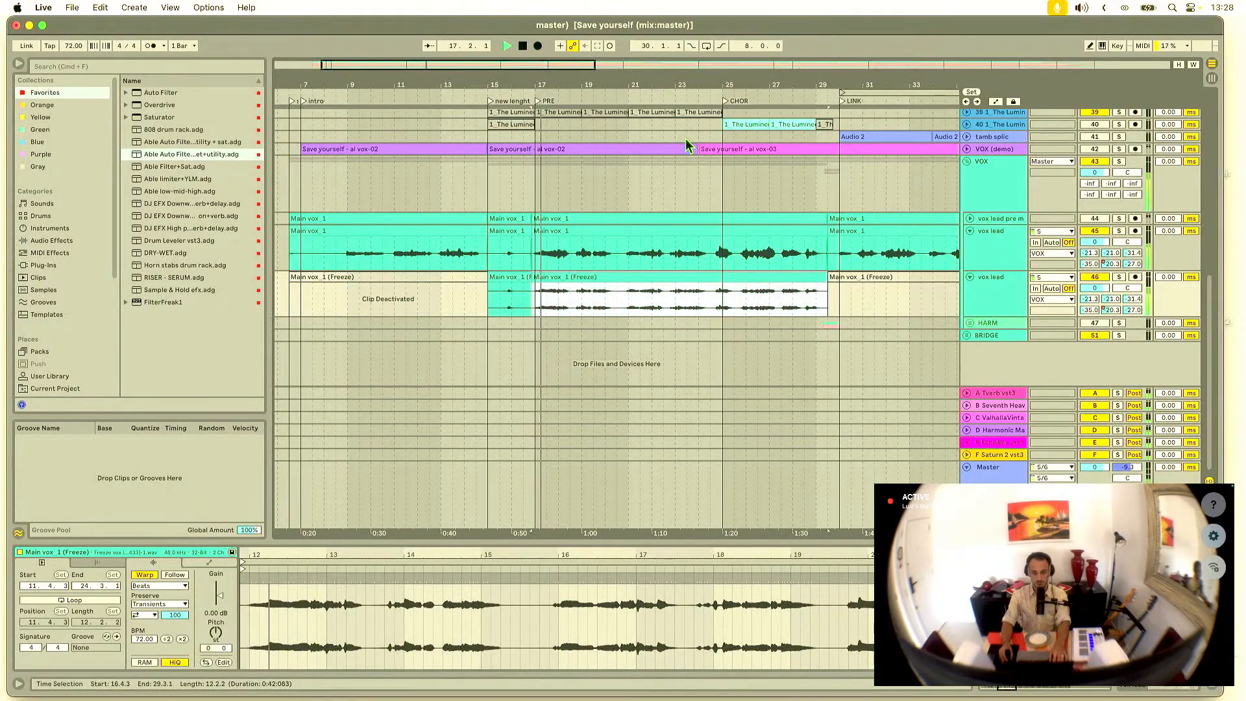
drag(692, 88, 692, 101)
drag(578, 91, 578, 102)
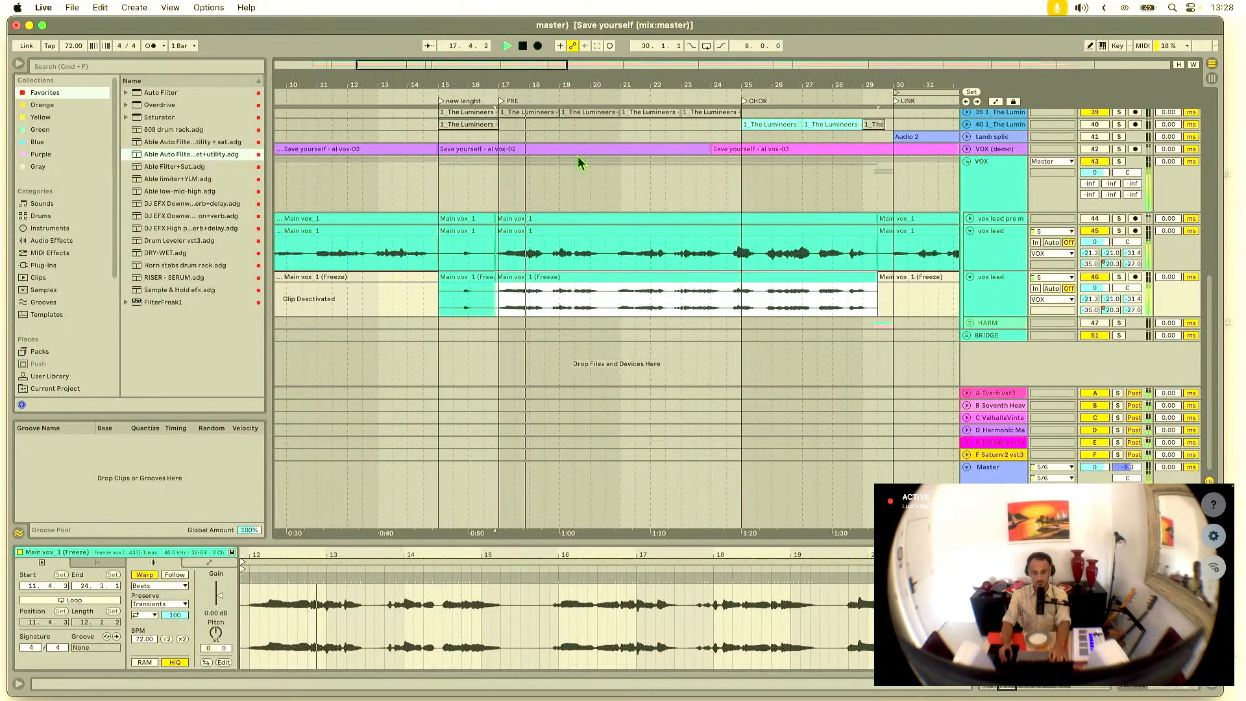
click(621, 308)
key(space)
key(space)
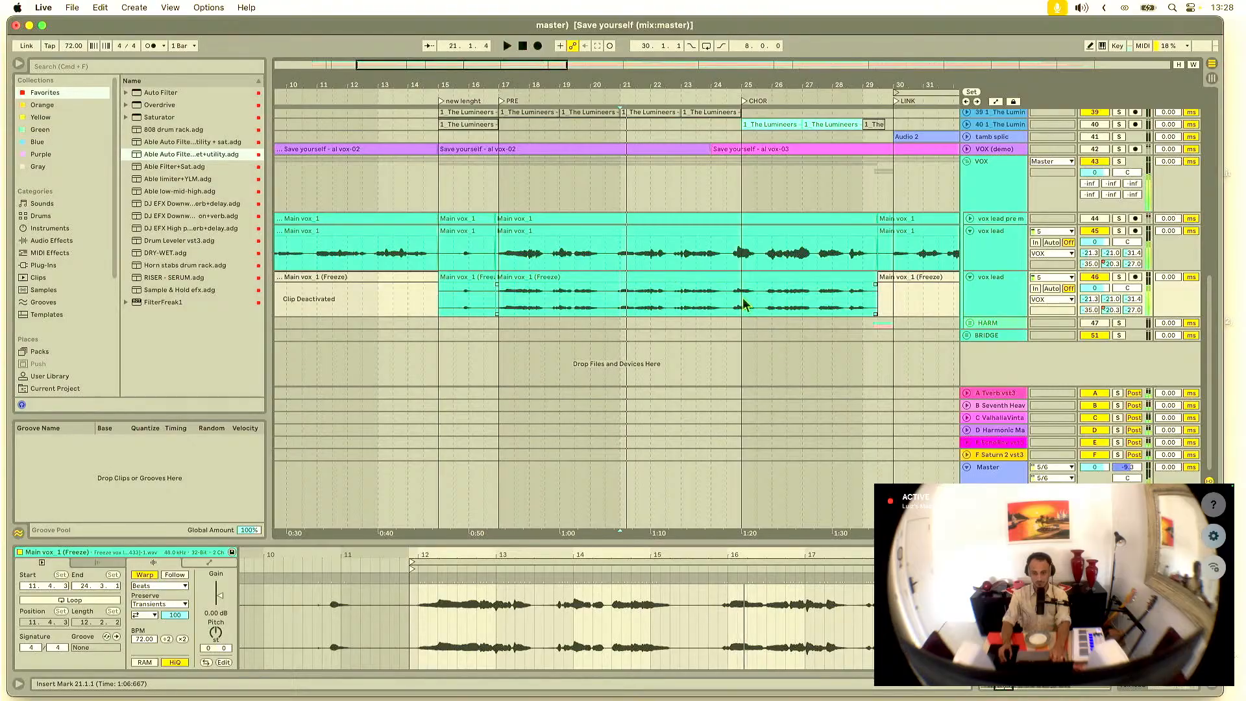
click(745, 306)
key(space)
key(space)
key(space)
click(729, 299)
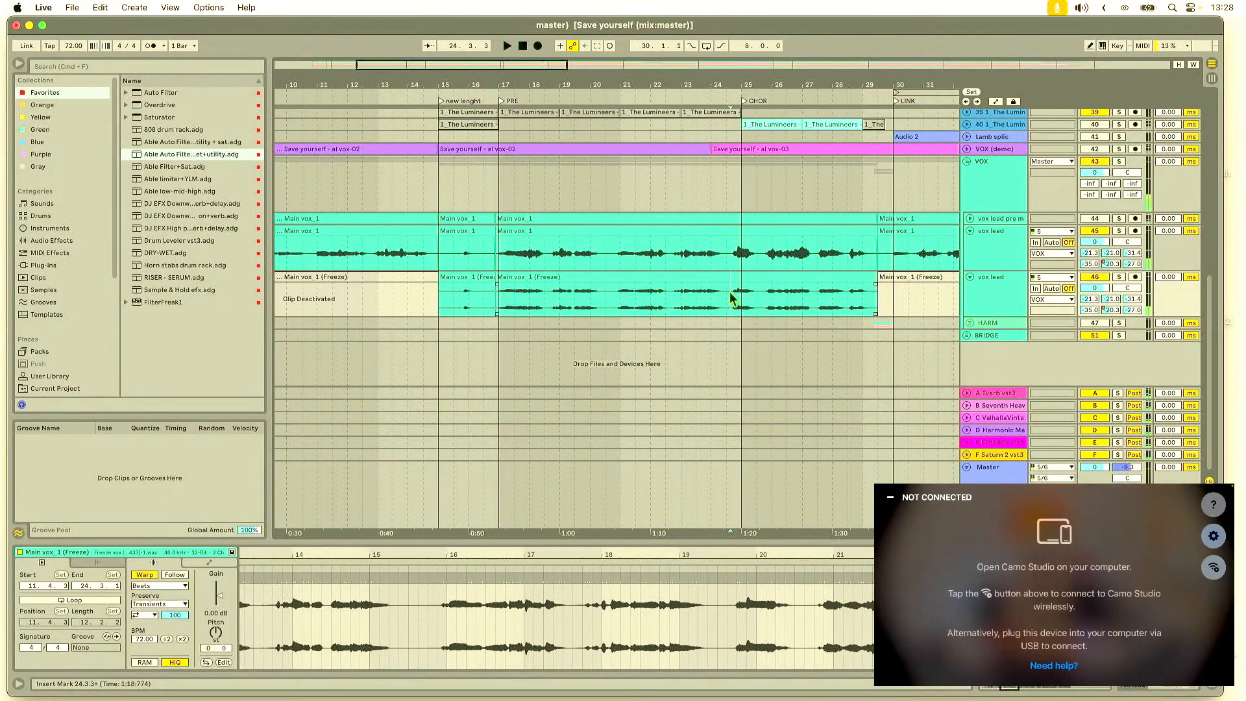
key(super+e)
click(672, 280)
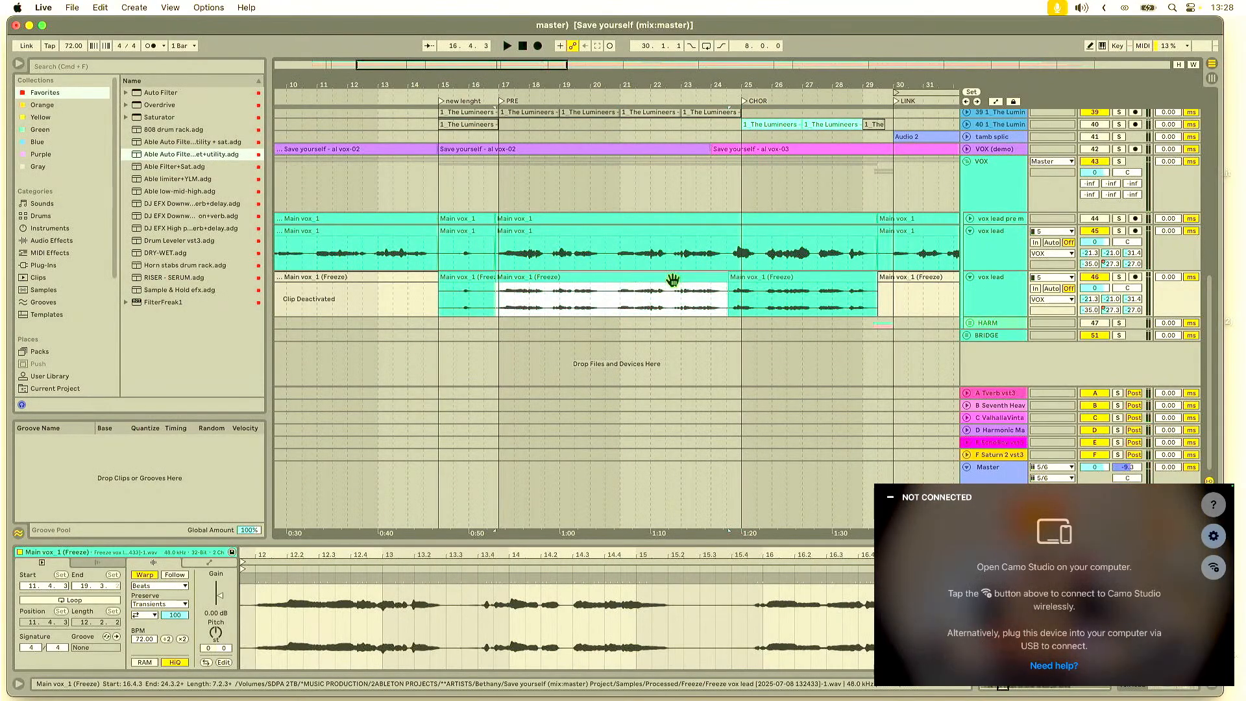
key(0)
Step: Audition the remaining frozen clip at the CHOR marker, including with the VOX group soloed, and release the solo
click(750, 278)
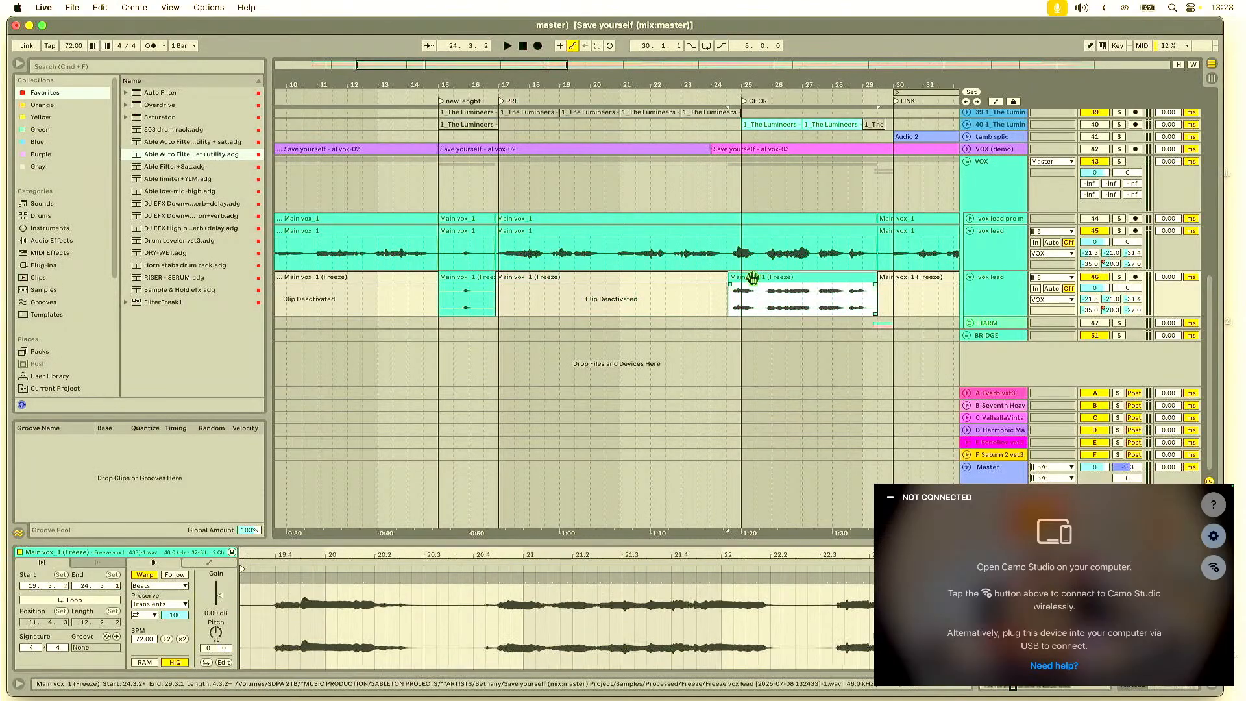
key(space)
scroll(751, 278, up, 5)
drag(726, 85, 725, 168)
drag(784, 84, 596, 88)
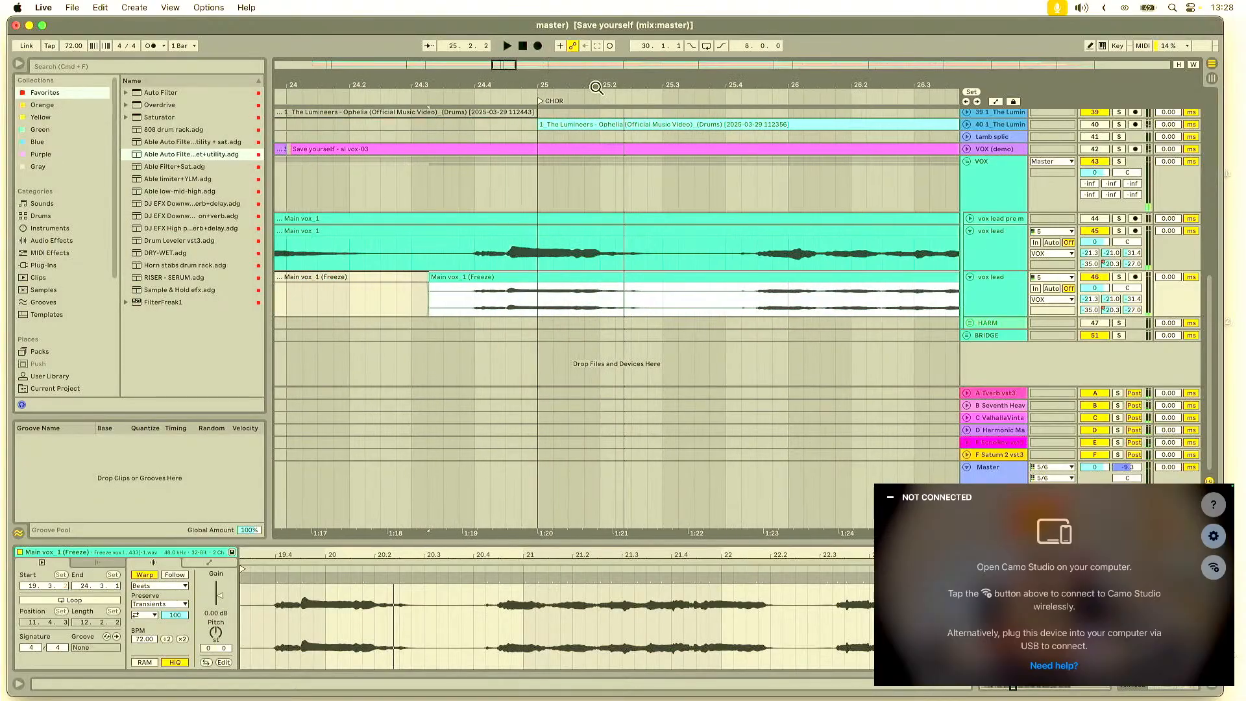
drag(518, 83, 536, 39)
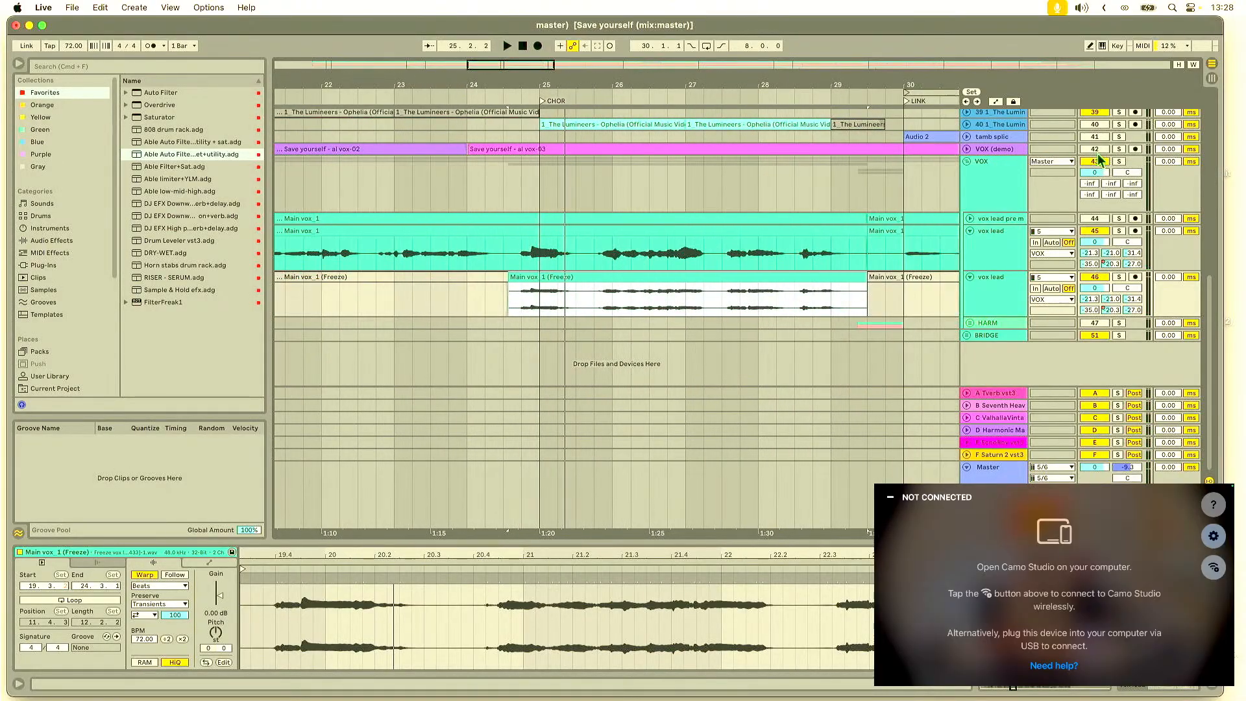
click(1120, 162)
key(space)
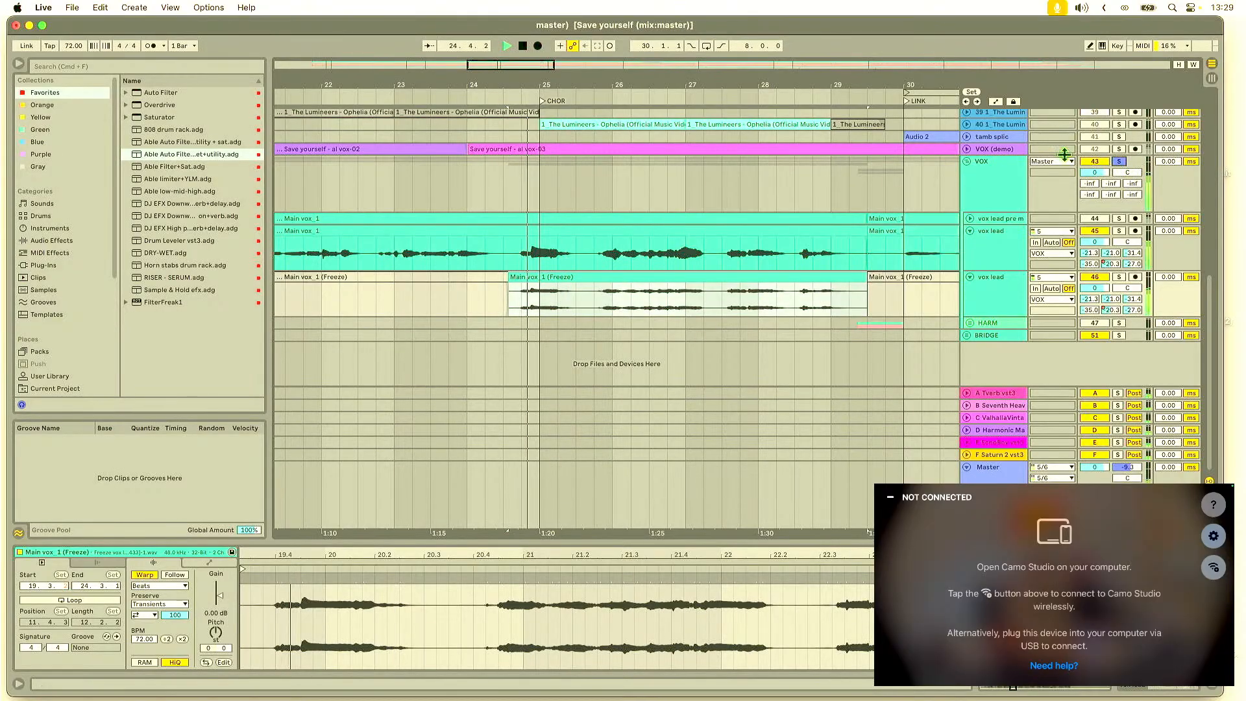
key(space)
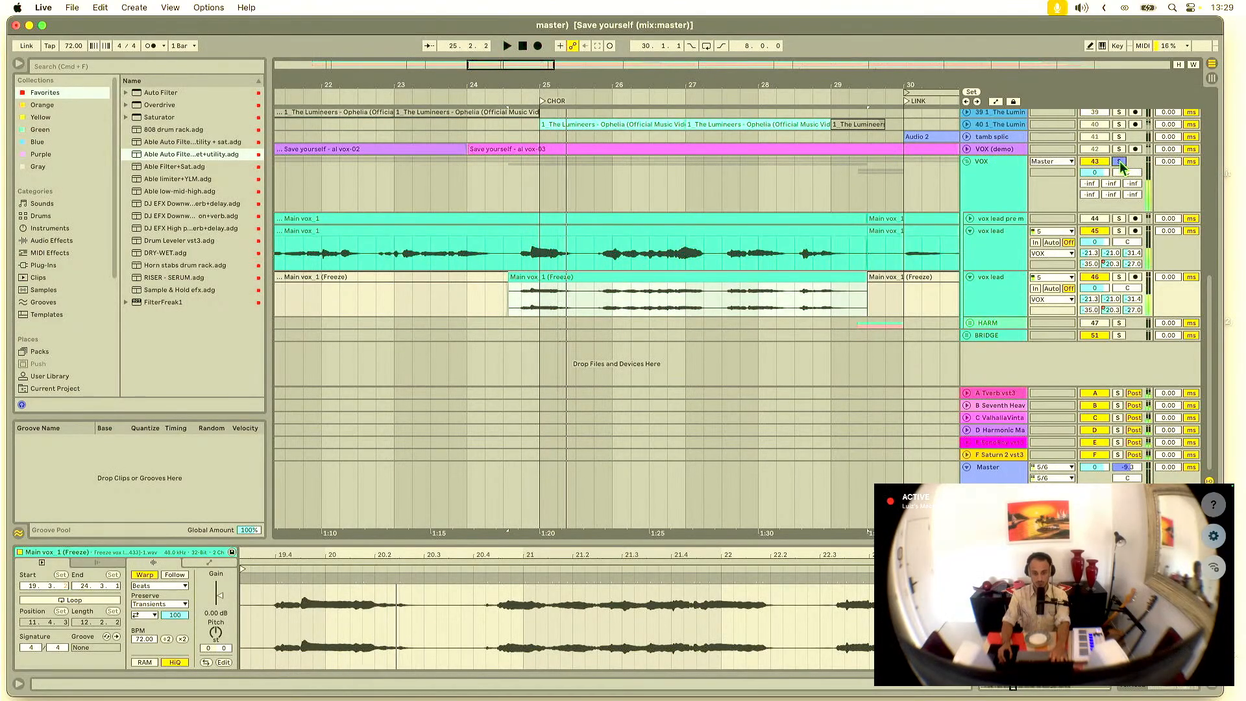
click(1118, 162)
Step: Nudge the frozen first-chorus clip slightly earlier against the lead vocal, checking the timing by playback around bar 25
drag(542, 86, 541, 151)
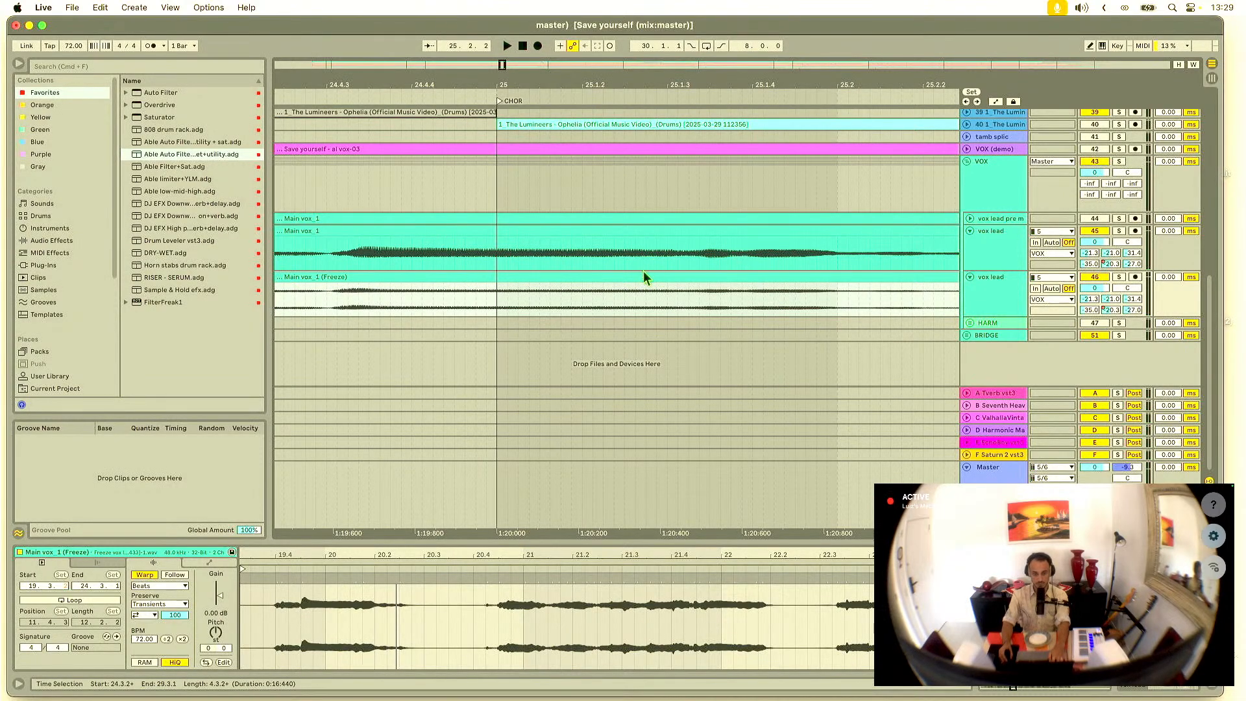
drag(643, 271, 640, 280)
drag(651, 82, 523, 85)
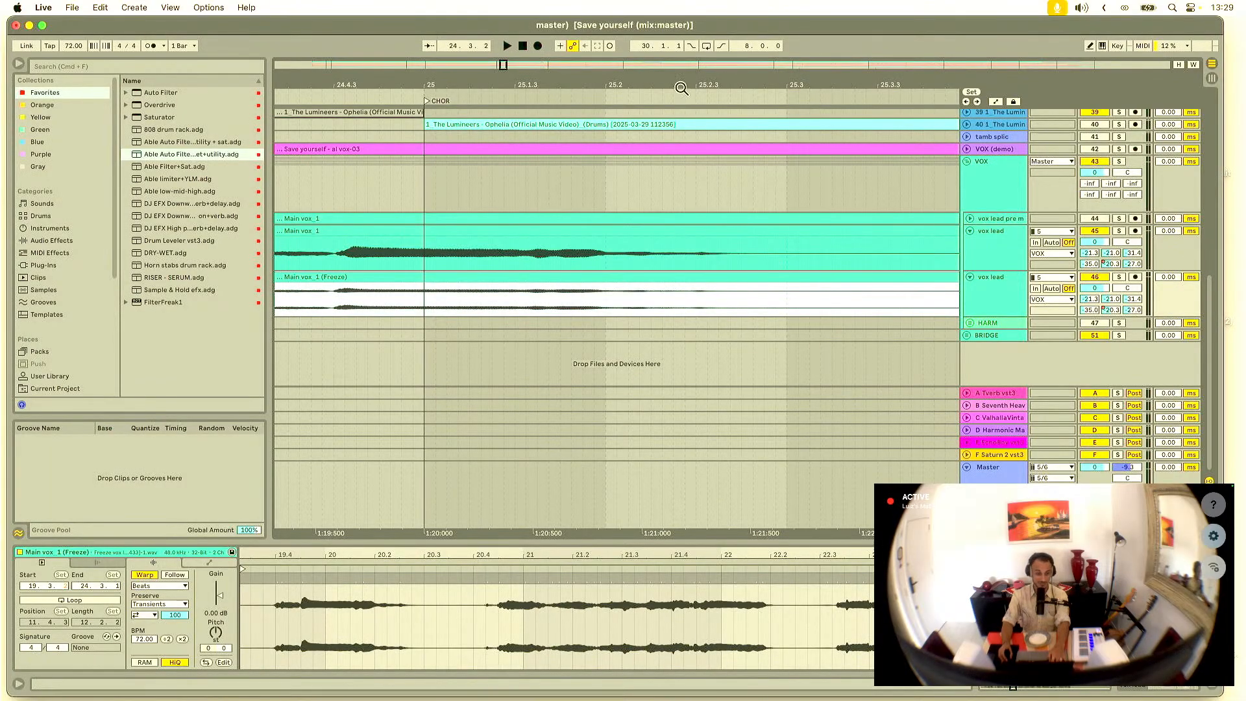
drag(680, 87, 569, 64)
click(416, 254)
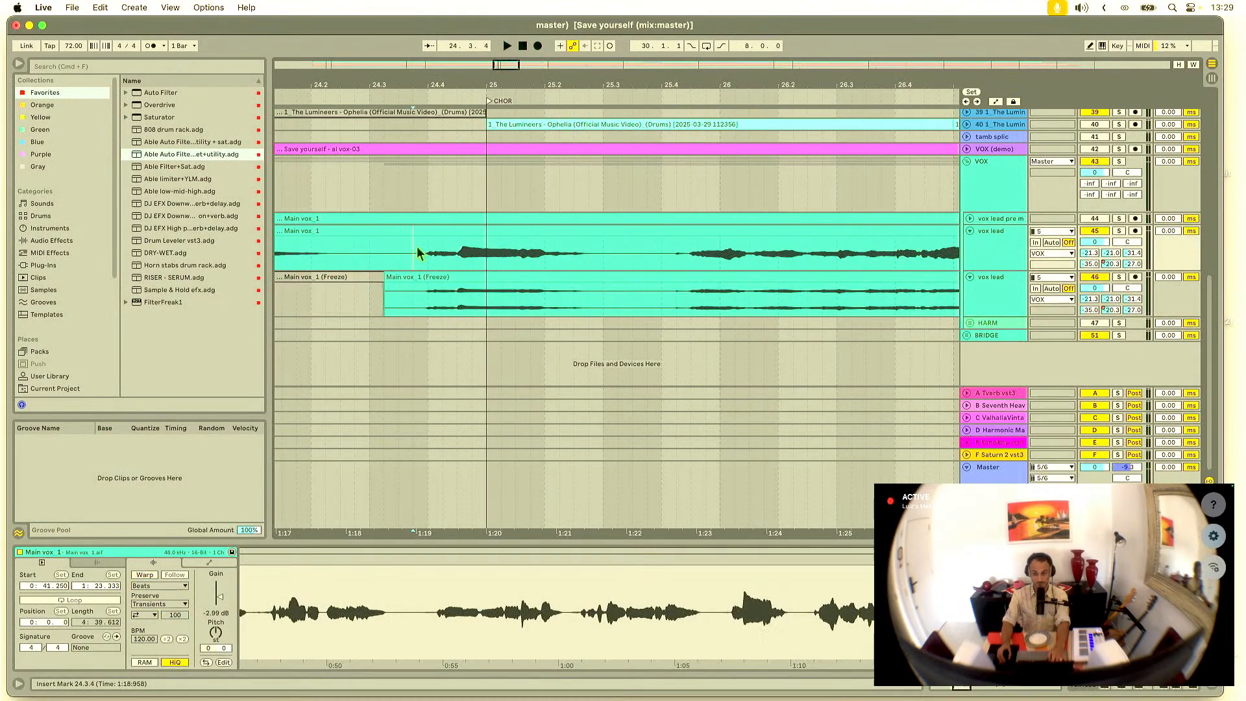
key(space)
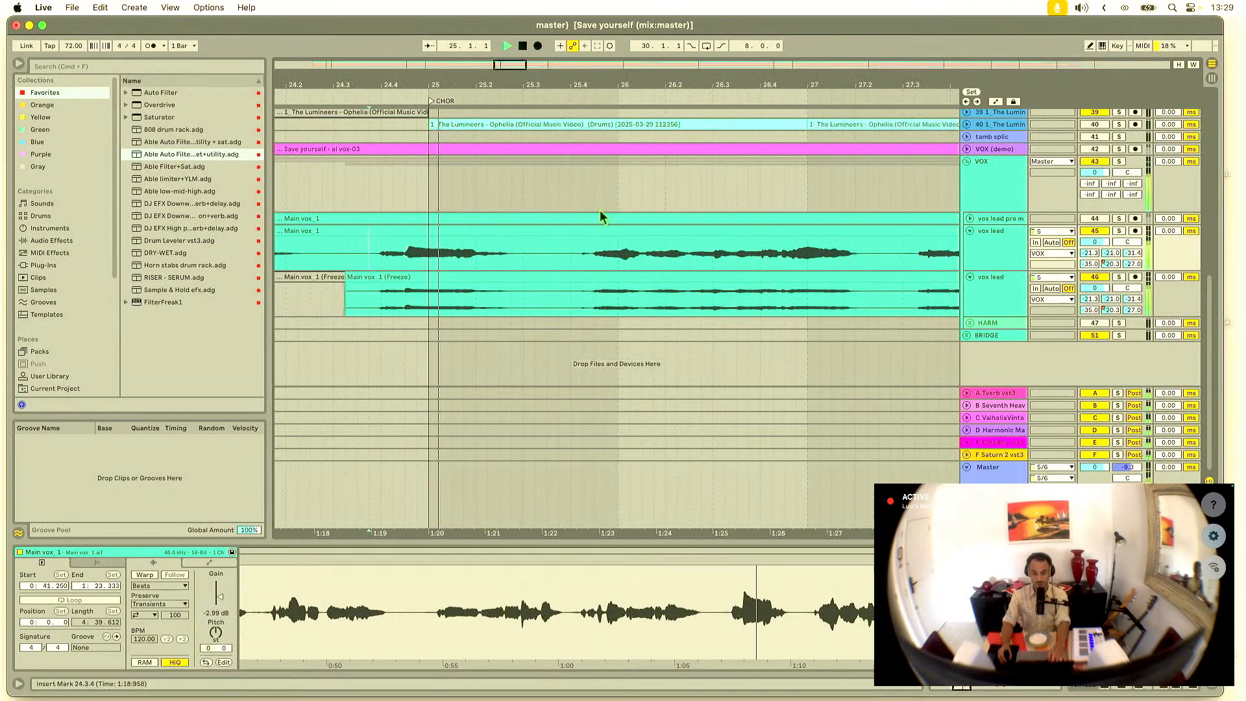
click(679, 276)
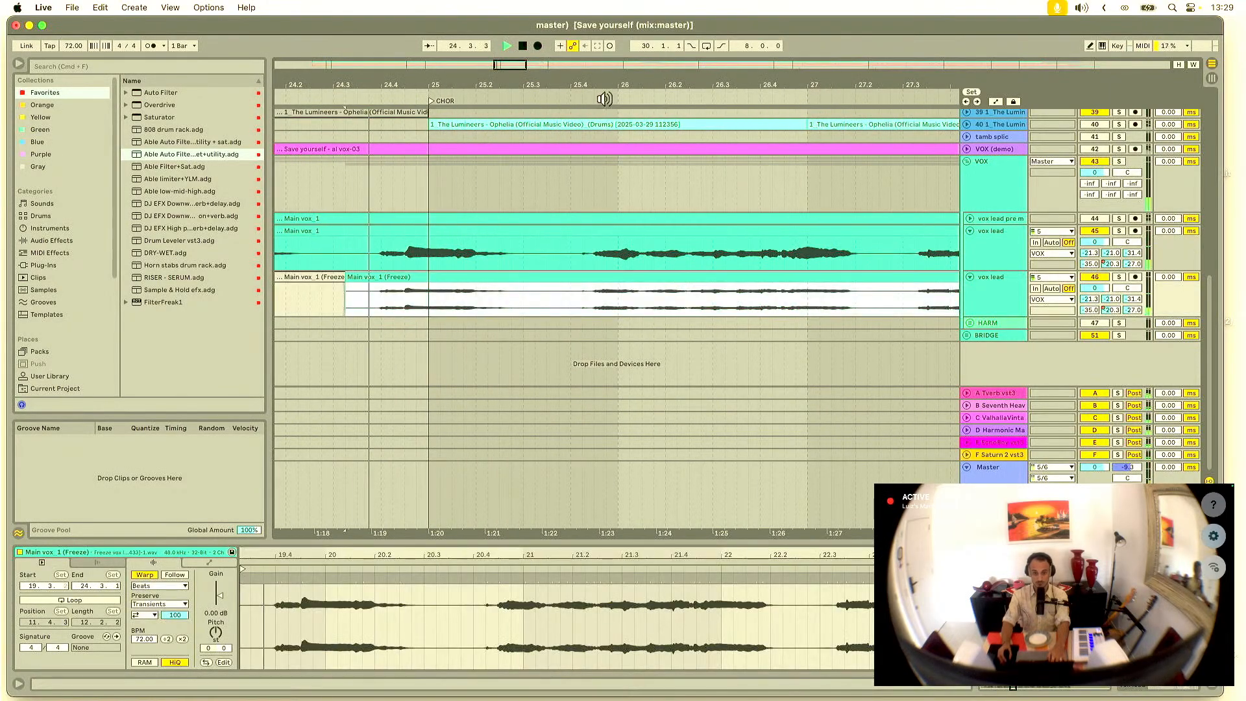
drag(609, 90, 609, 159)
key(space)
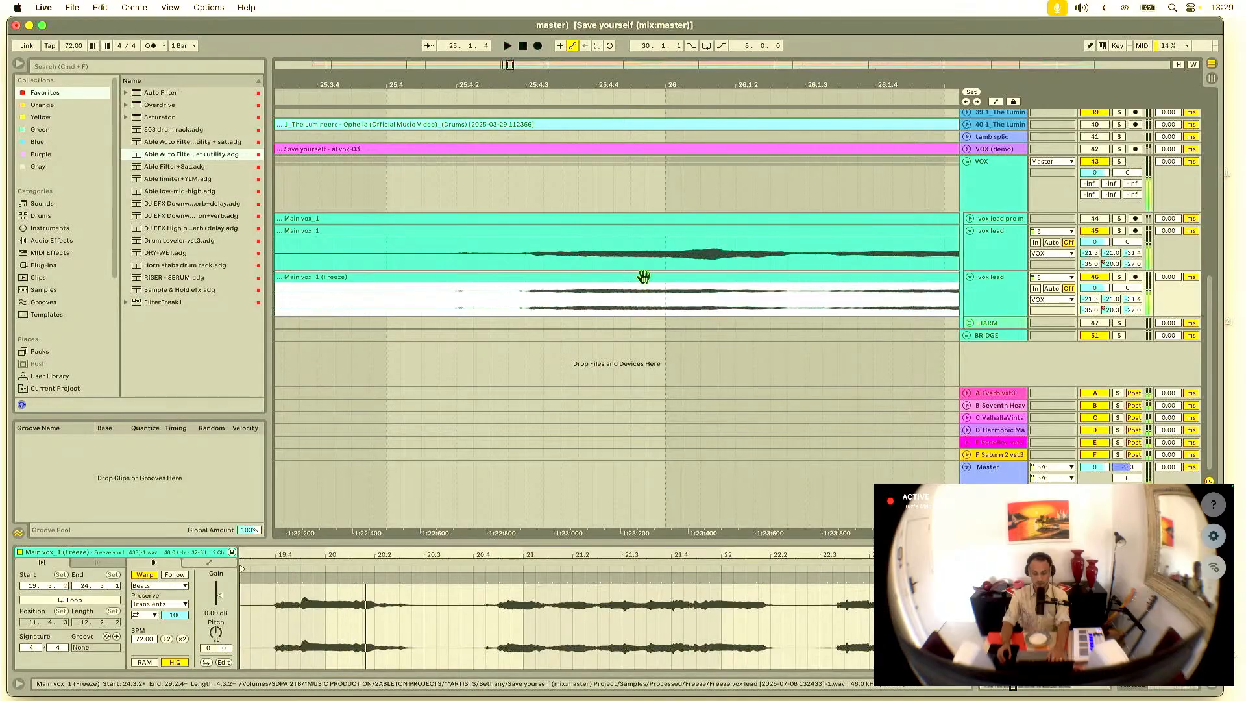
key(space)
drag(657, 88, 474, 1)
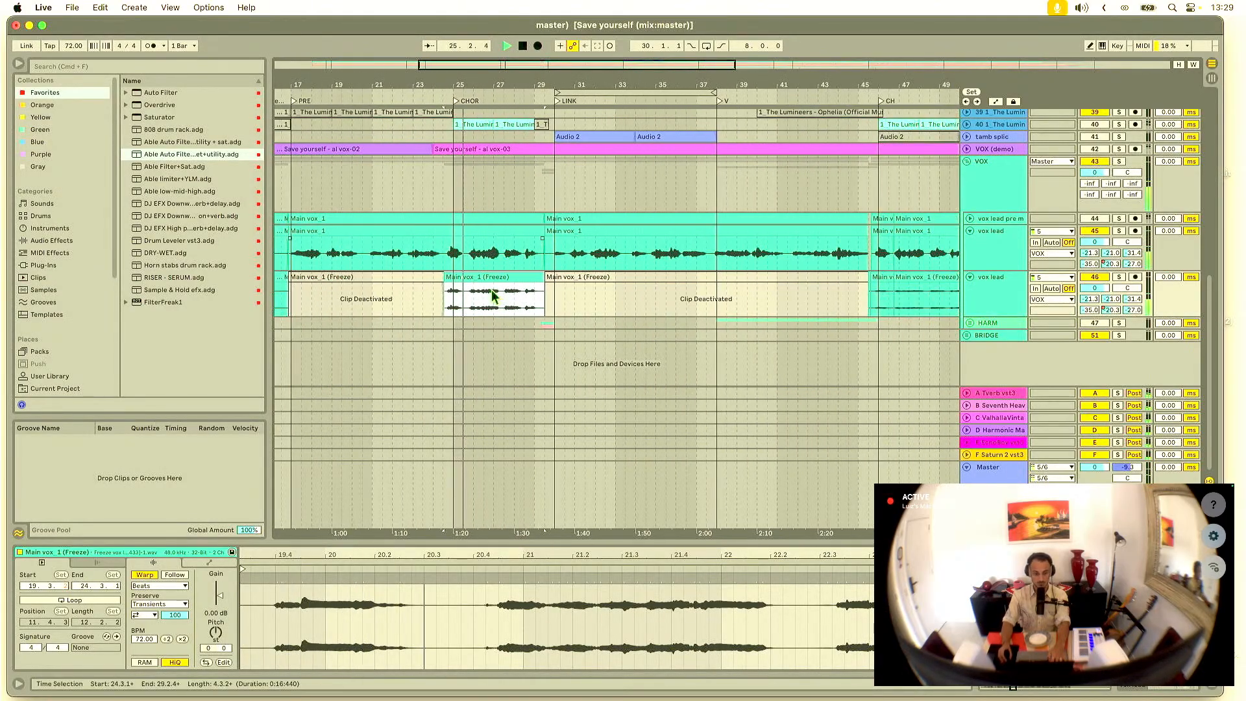
Step: Set the frozen first-chorus clip's warp mode to Complex Pro and its clip gain to -12.3 dB
click(159, 585)
click(160, 649)
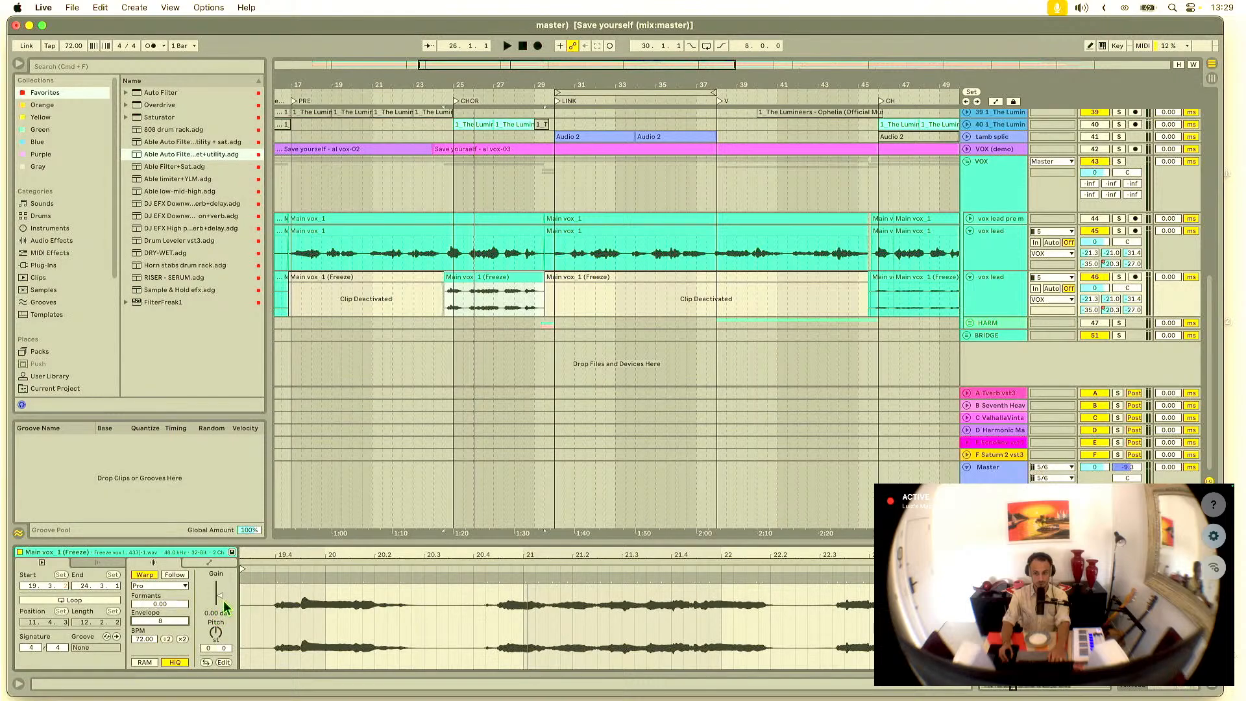
key(space)
mouse_move(220, 600)
mouse_down()
mouse_move(220, 628)
mouse_move(219, 603)
mouse_up()
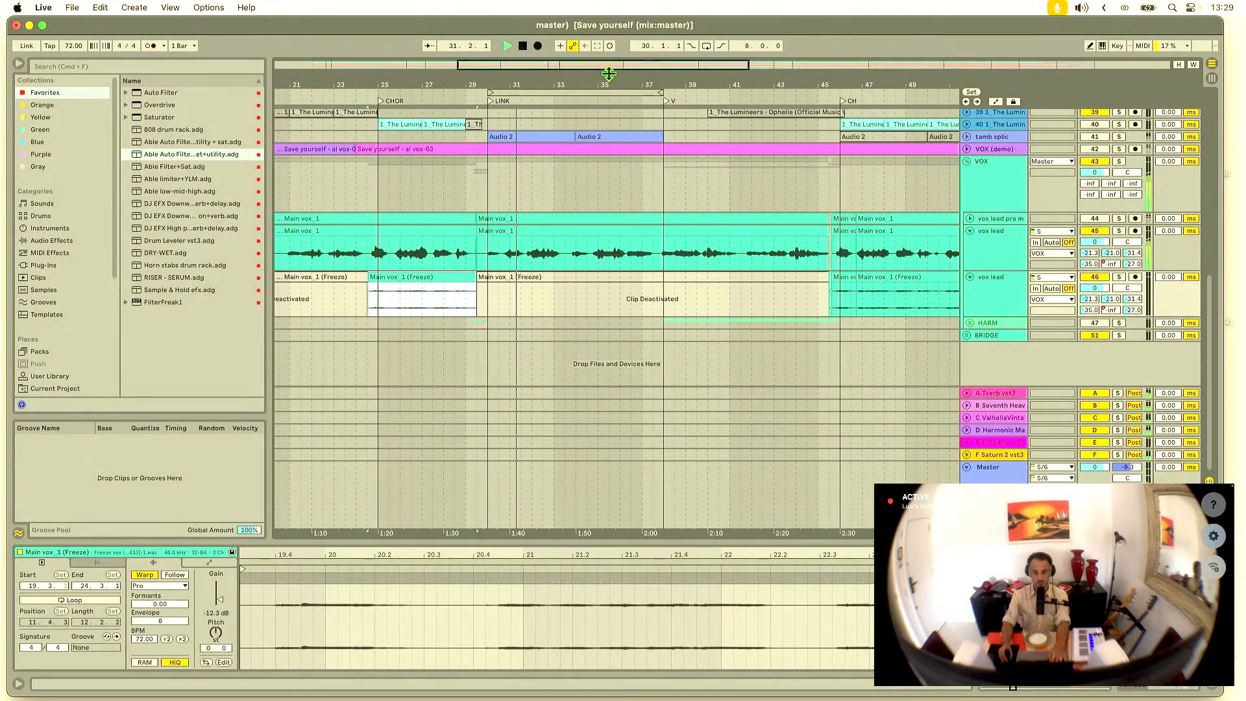
Step: Examine the mixer levels and devices of the guitar, cajon and bass tracks while the LINK section plays
click(570, 244)
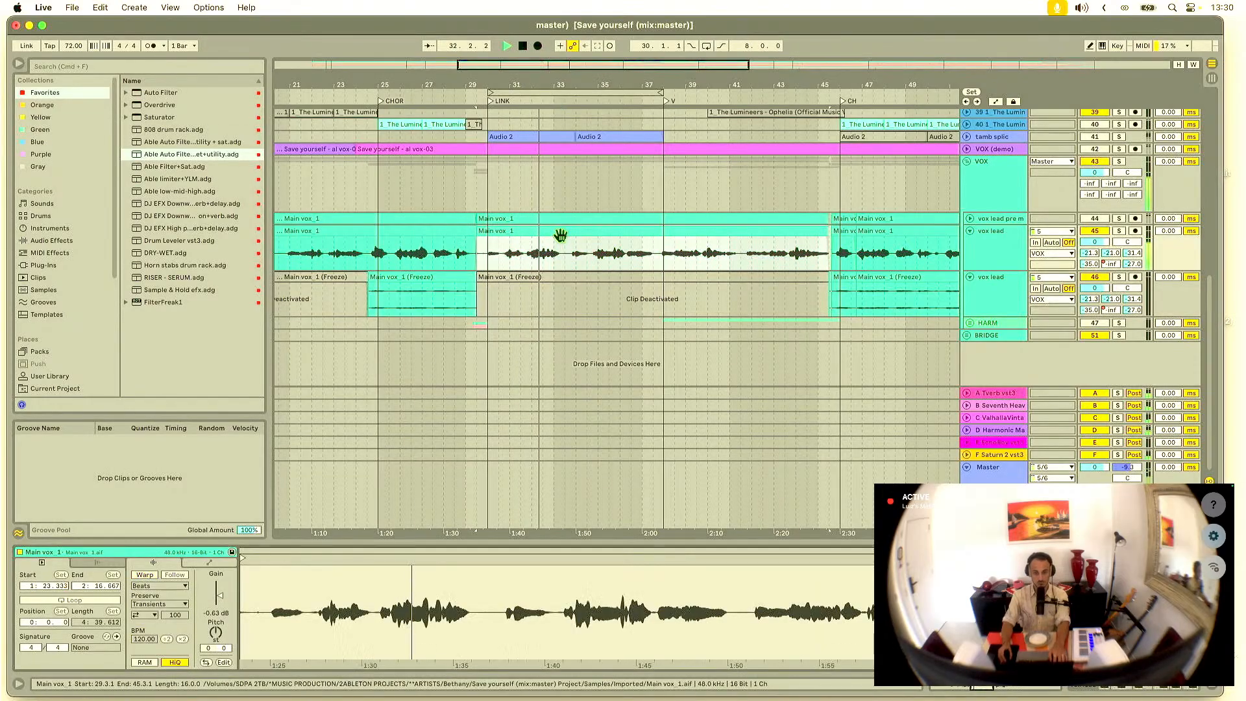
key(Tab)
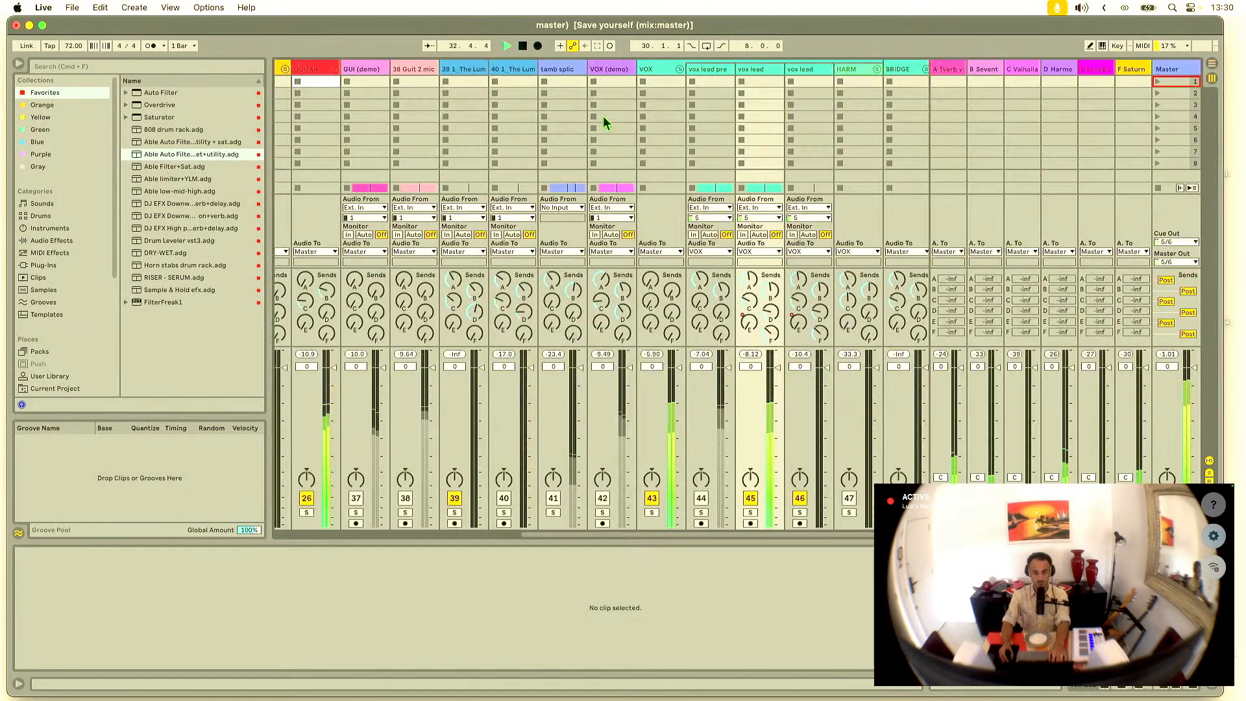
scroll(514, 107, left, 2)
click(396, 71)
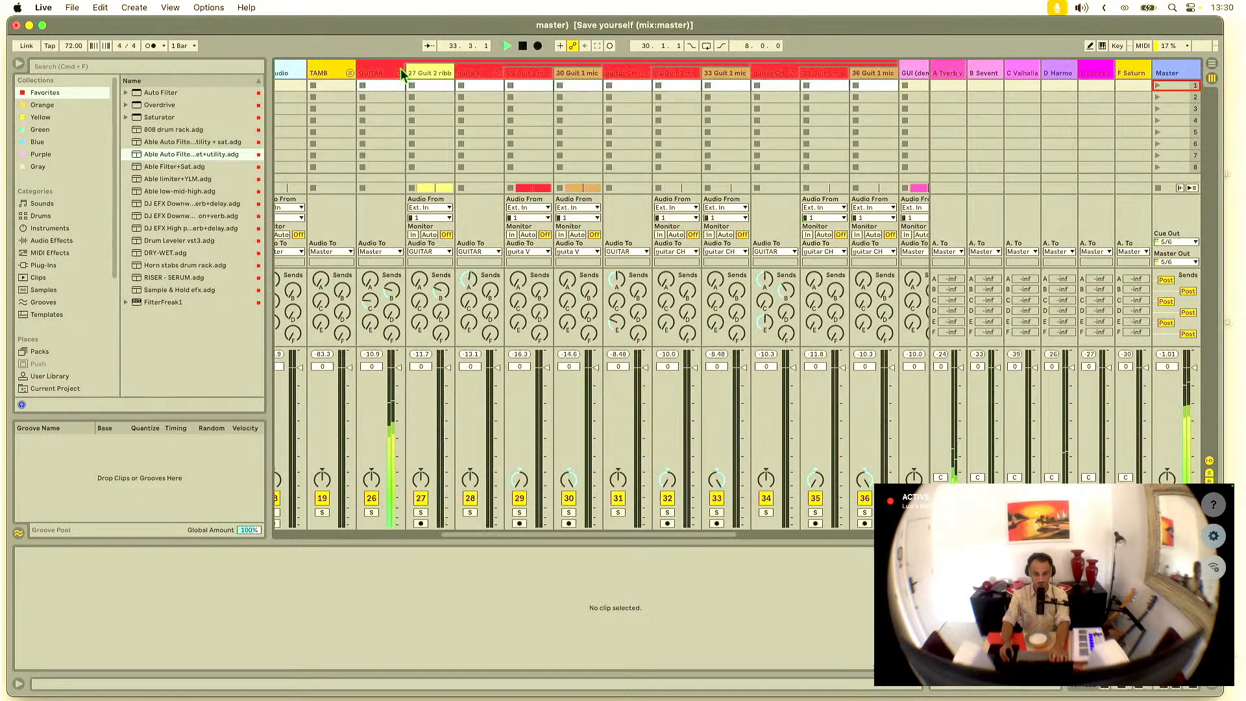
click(430, 73)
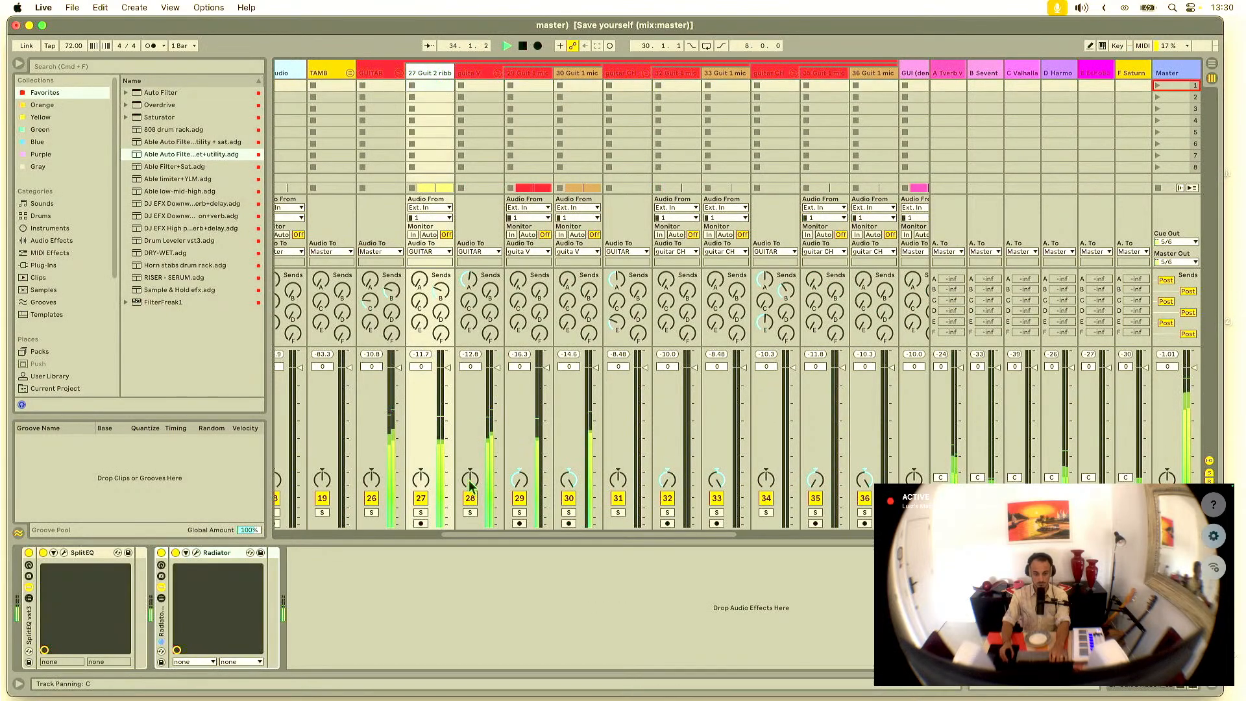
scroll(529, 175, left, 10)
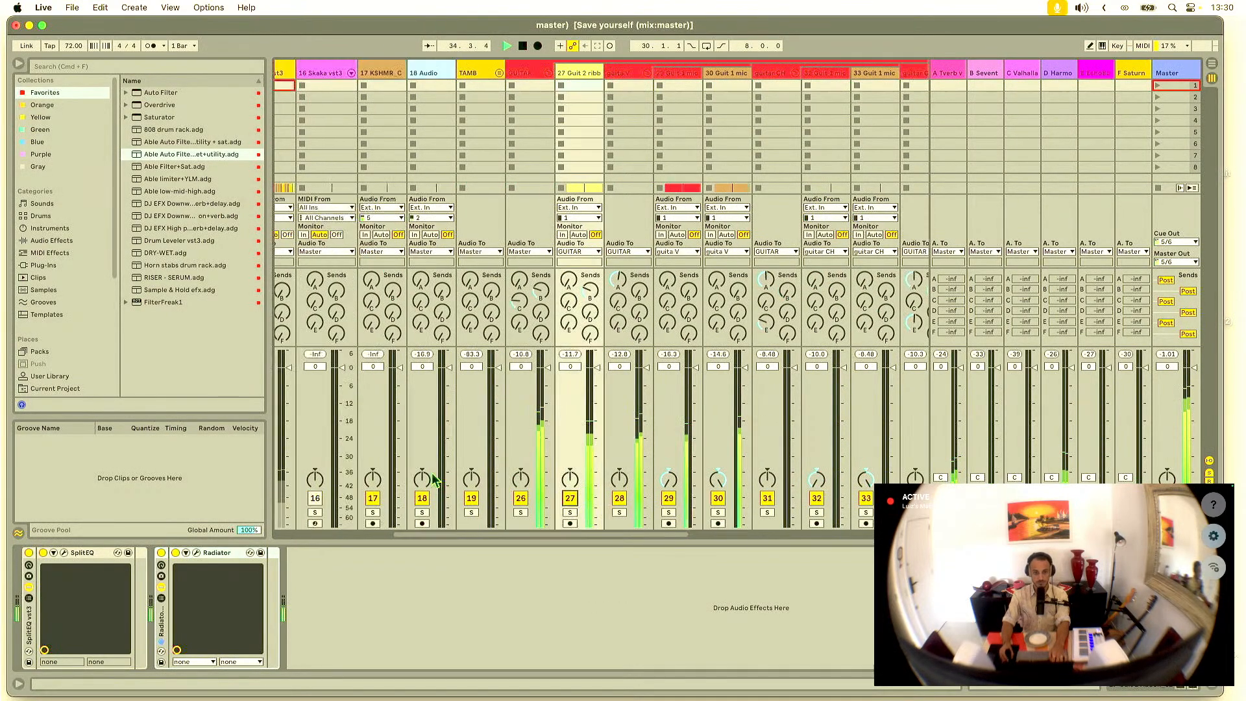
scroll(441, 87, left, 2)
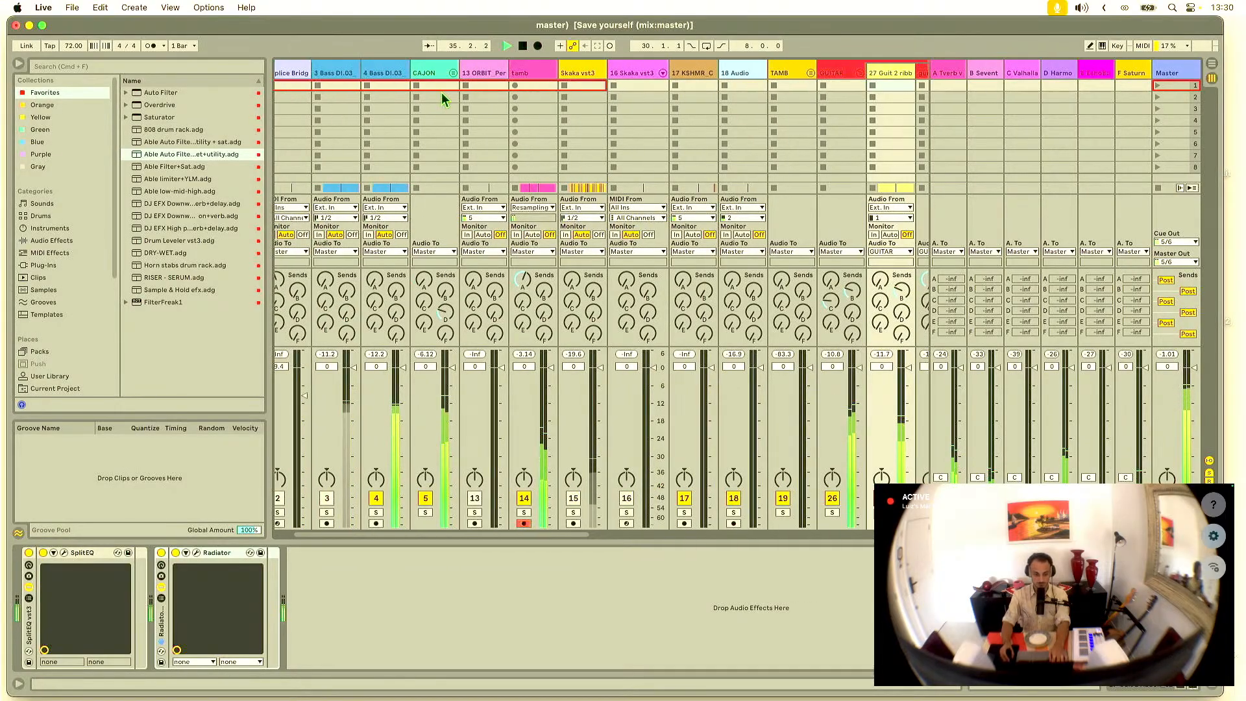
click(436, 75)
click(373, 74)
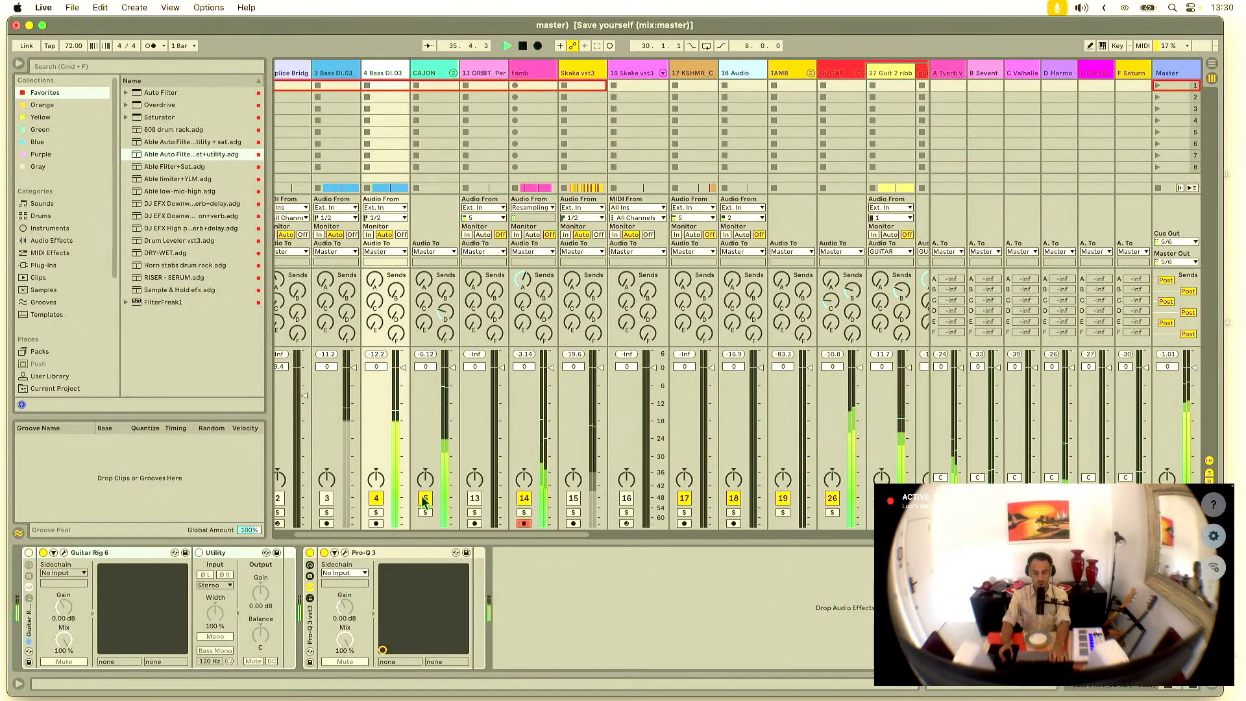
Step: Select both tamb clips in the LINK section of the arrangement and play the section from bar 30 with the frozen bass track soloed
key(Tab)
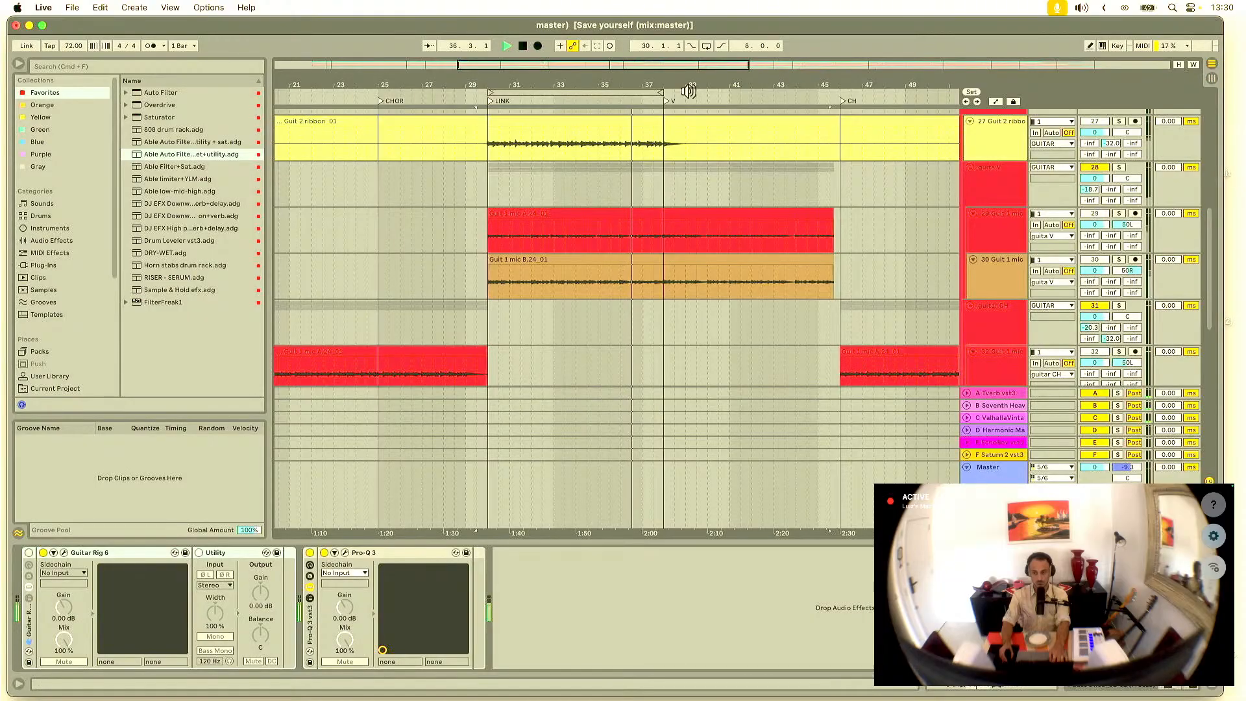
scroll(658, 222, up, 3)
scroll(658, 221, up, 5)
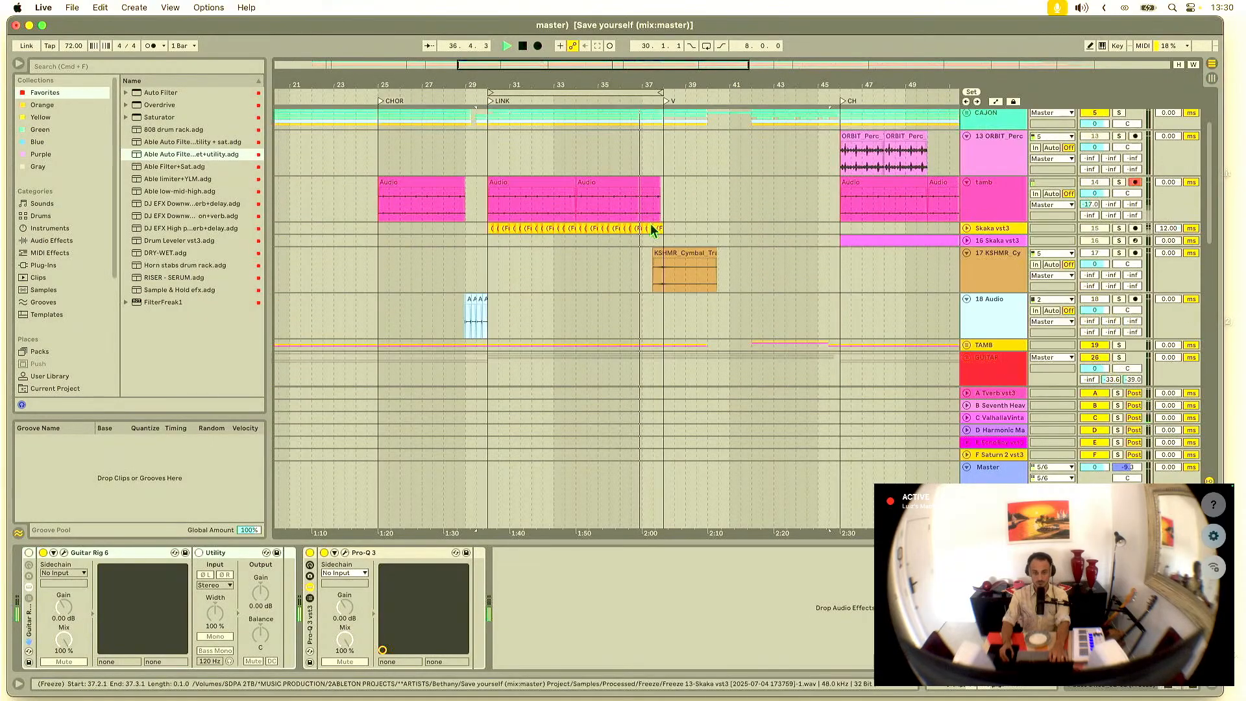
scroll(653, 231, up, 3)
click(545, 279)
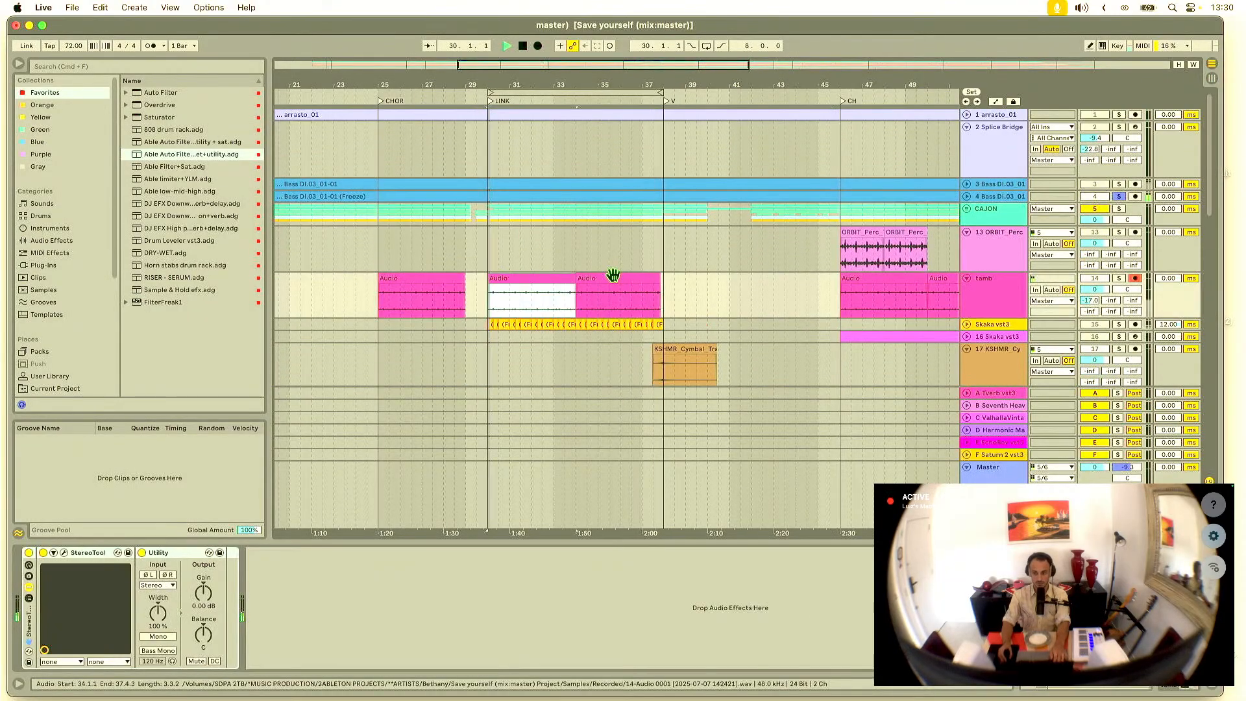
shift+click(620, 280)
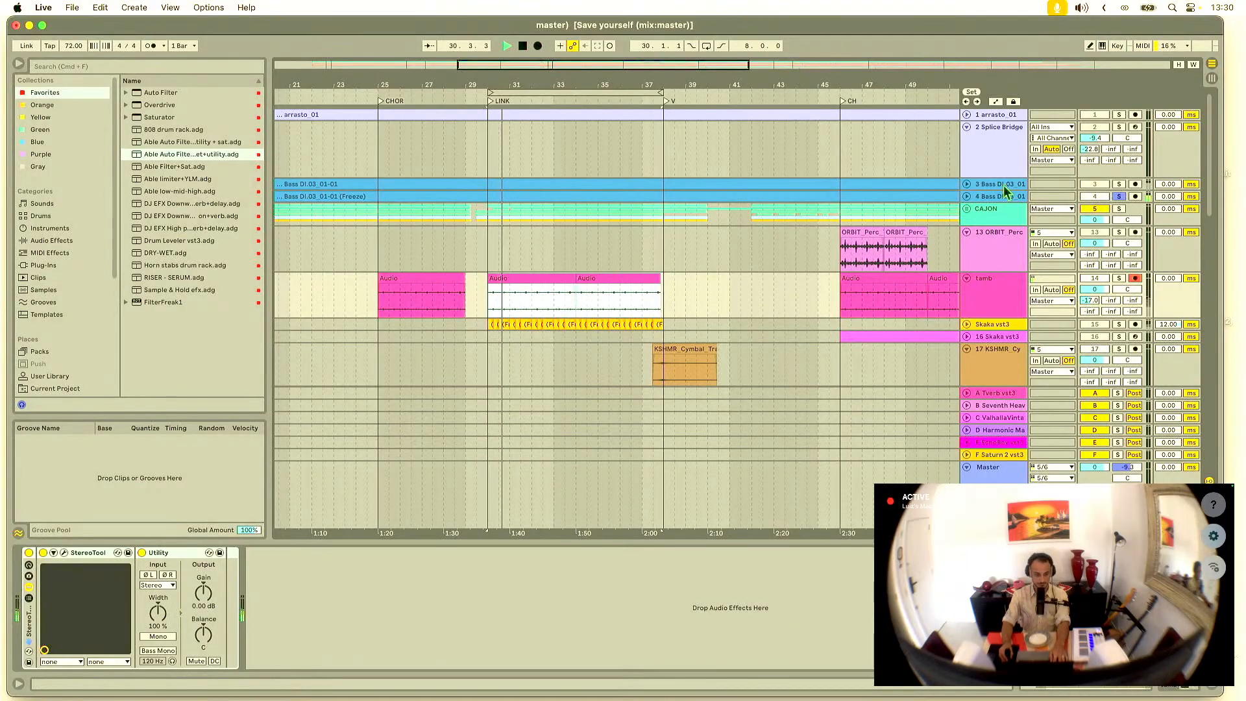
Step: Add the FabFilter Pro-MB multiband compressor after Pro-Q 3 on the frozen bass track
click(966, 197)
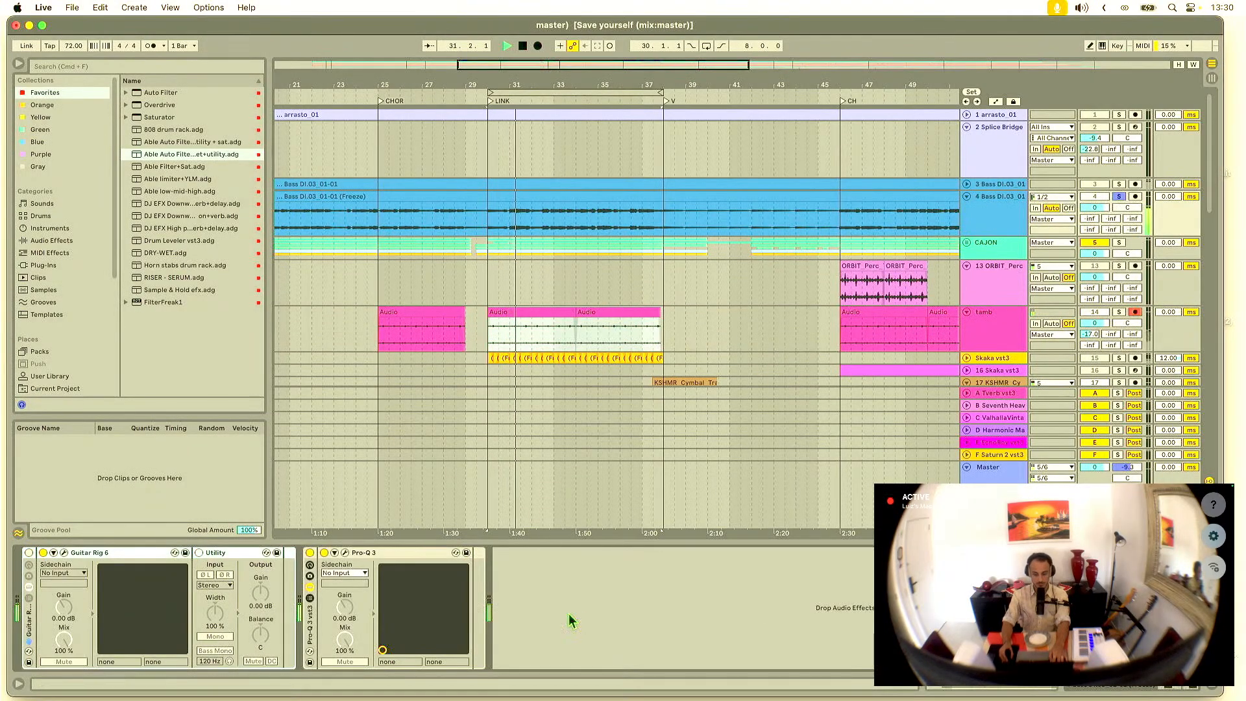
right_click(566, 574)
scroll(662, 598, down, 5)
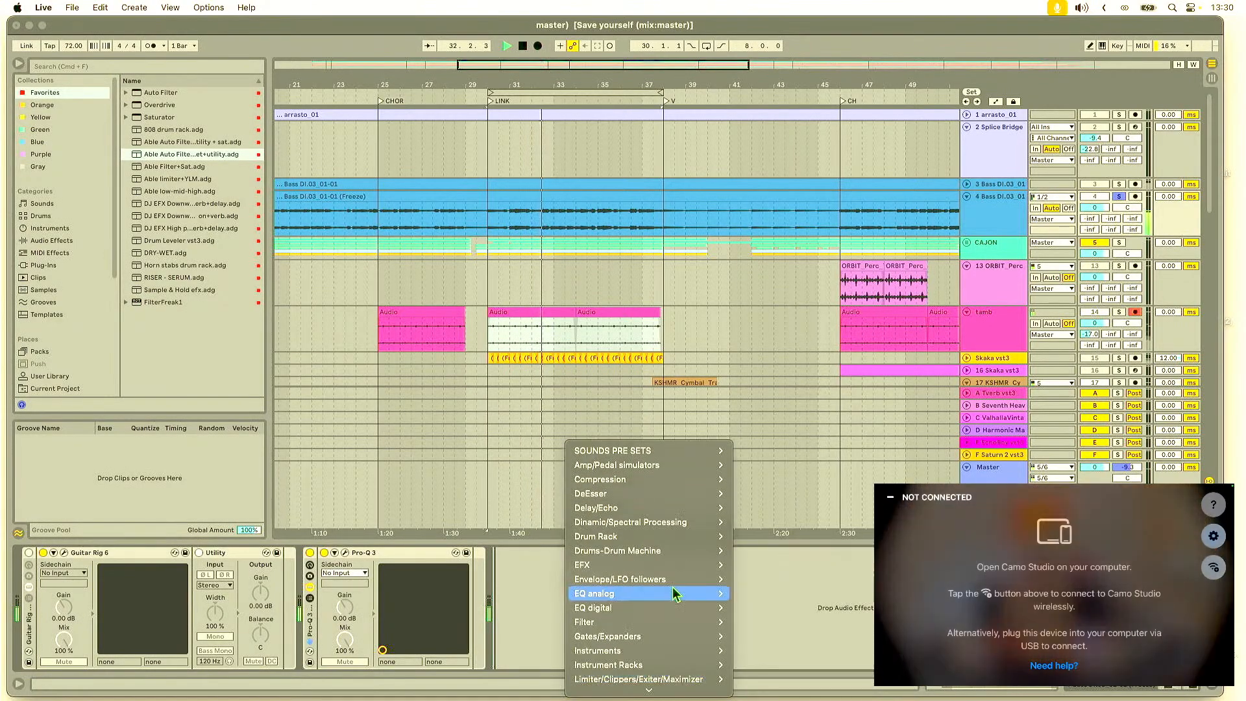
scroll(661, 550, down, 3)
mouse_move(646, 441)
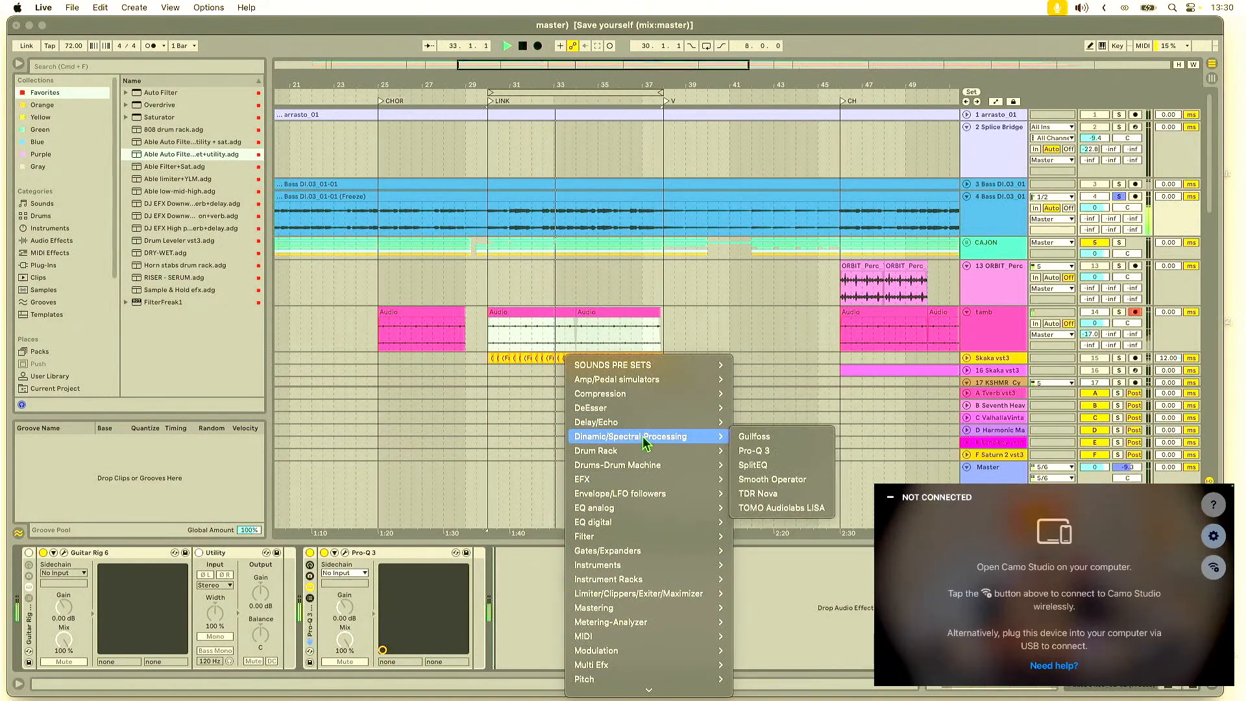
mouse_move(652, 594)
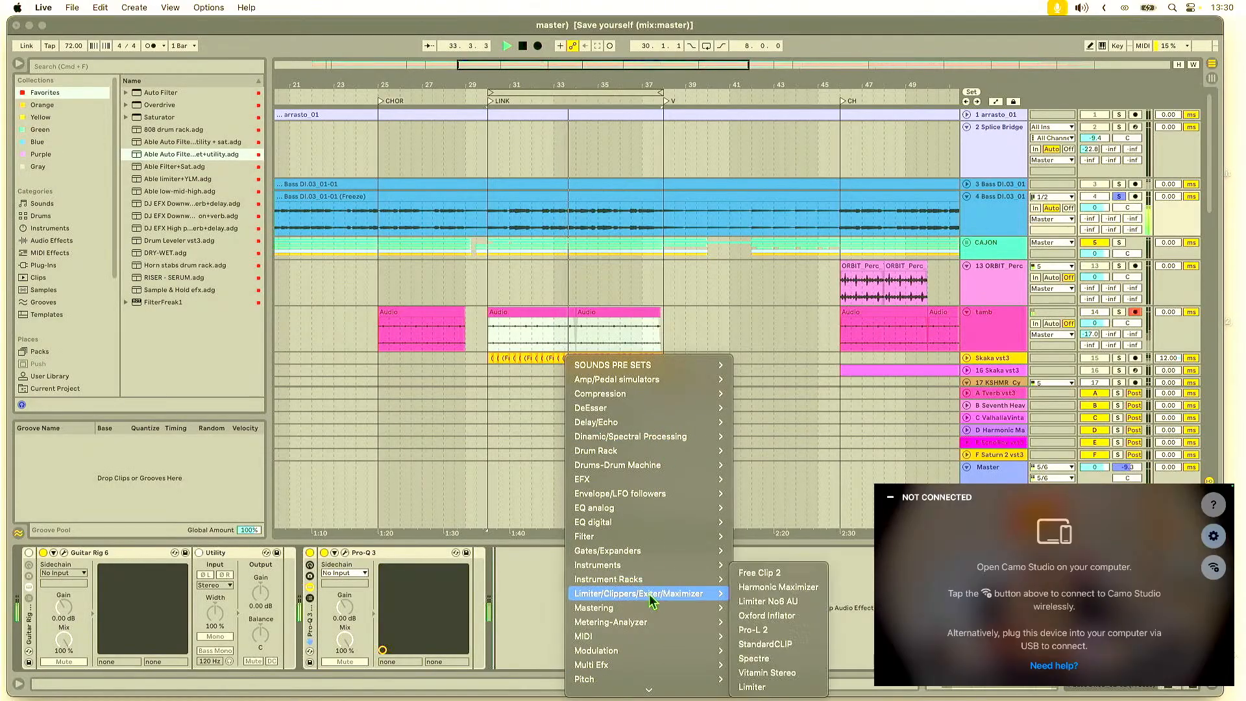
scroll(676, 559, down, 5)
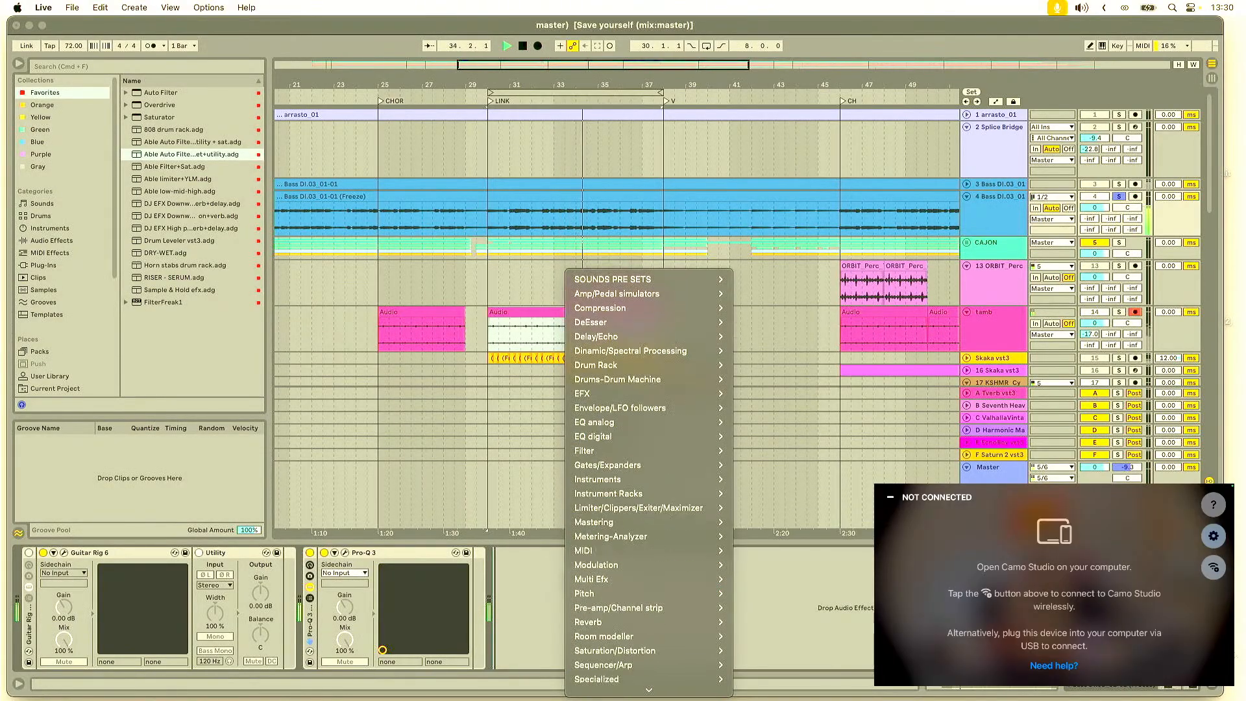
mouse_move(655, 266)
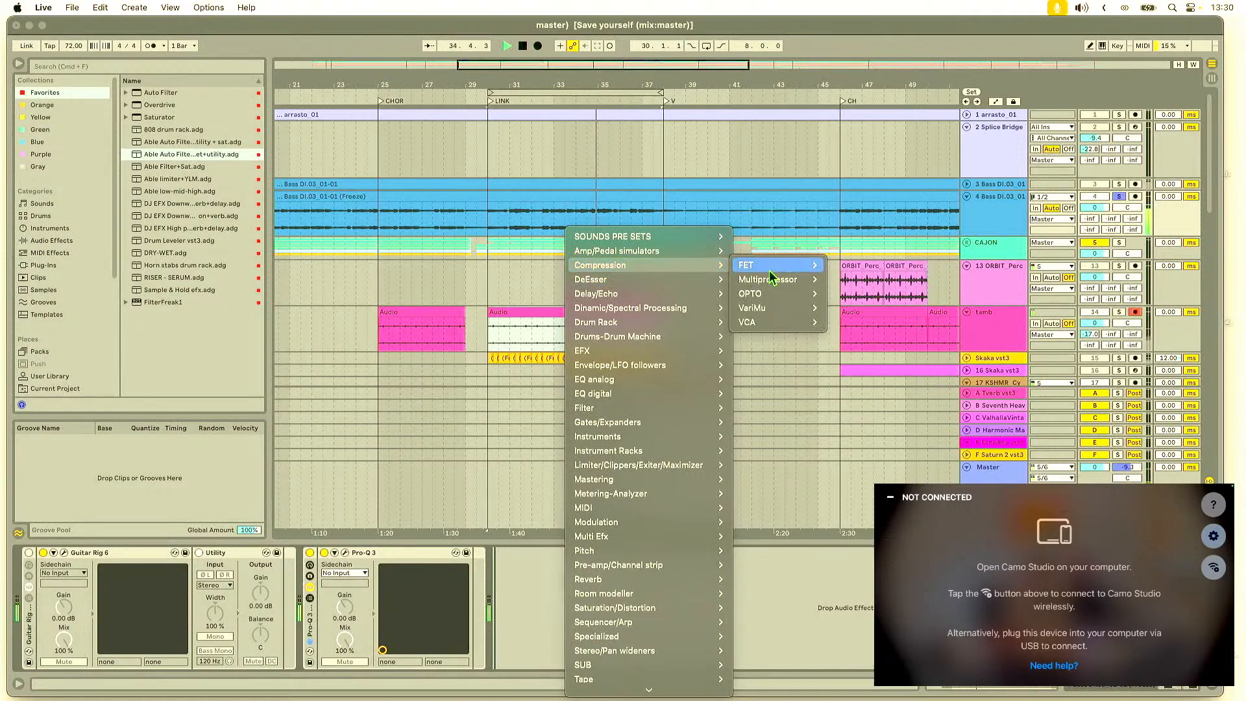
mouse_move(777, 284)
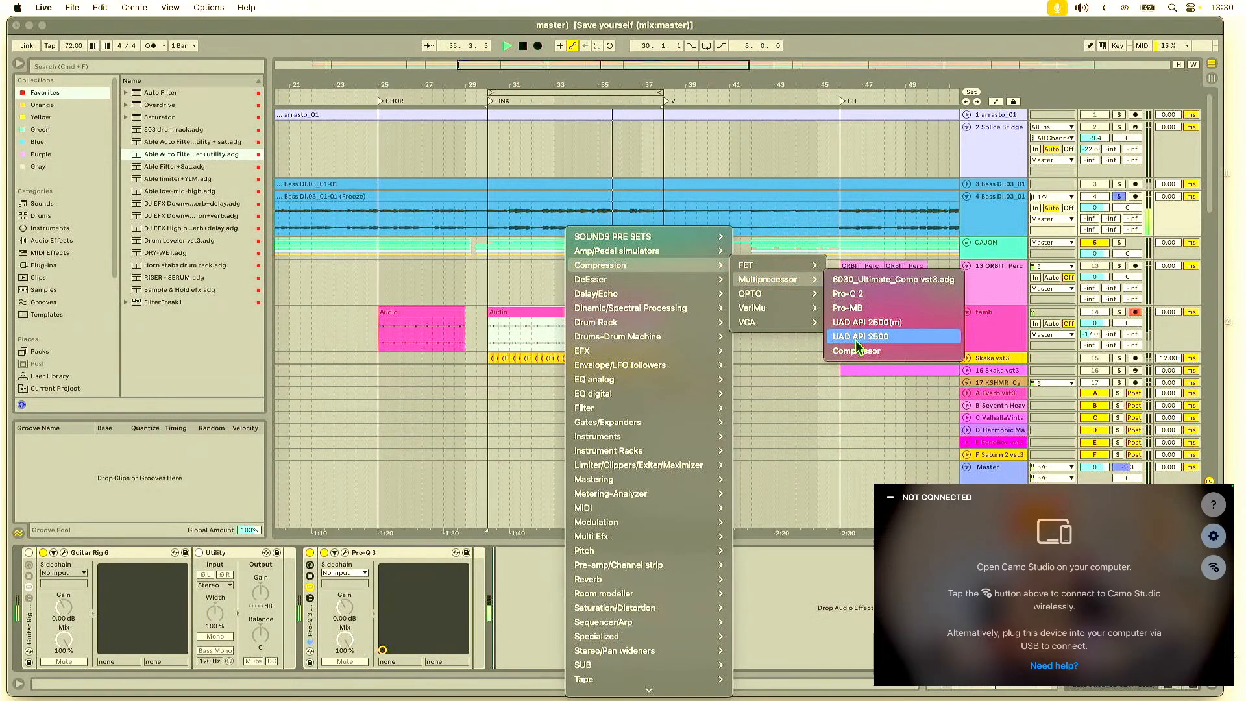
click(847, 307)
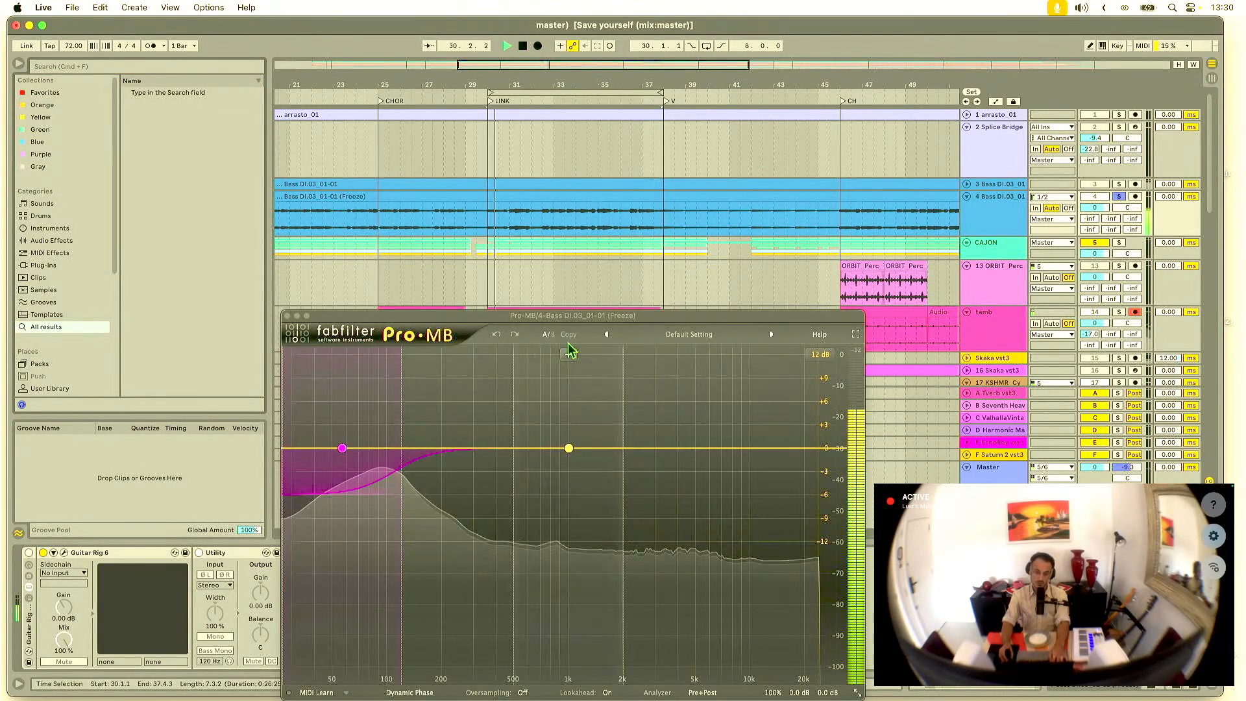
drag(563, 316, 659, 125)
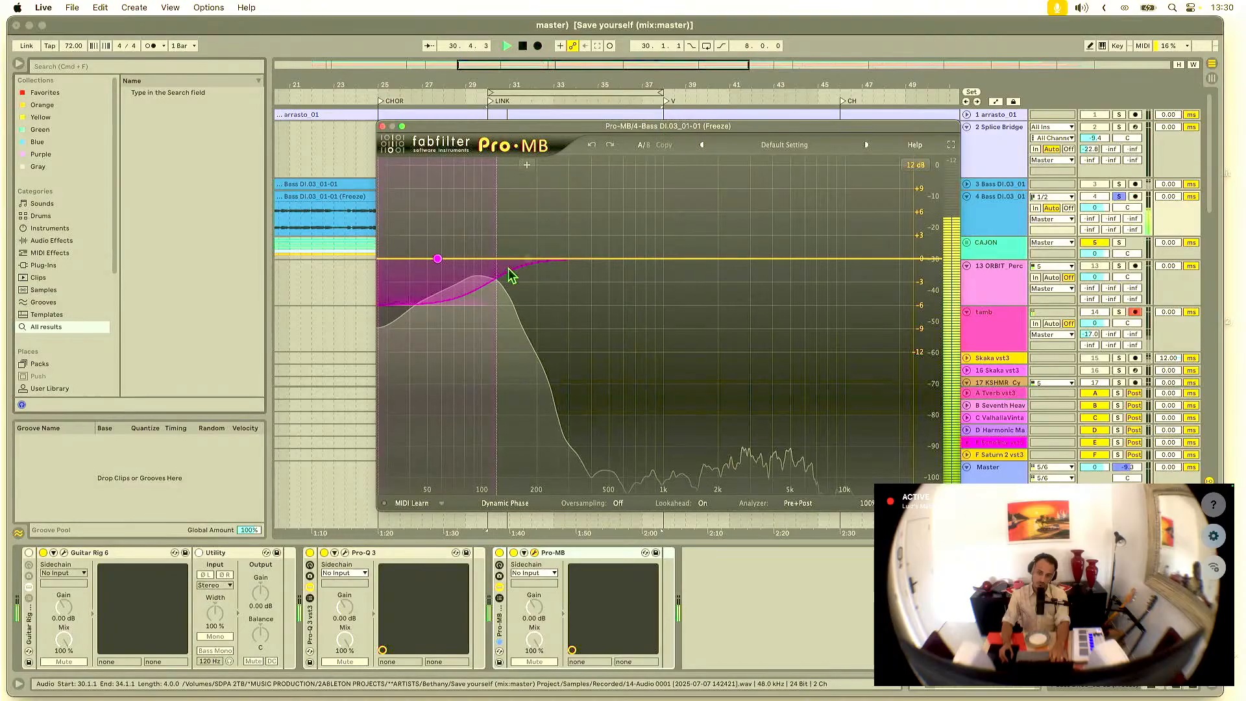
Step: Create a second Pro-MB compression band on the bass, tune it by soloing to about 127 Hz, and set its threshold to about -28 dB
click(546, 259)
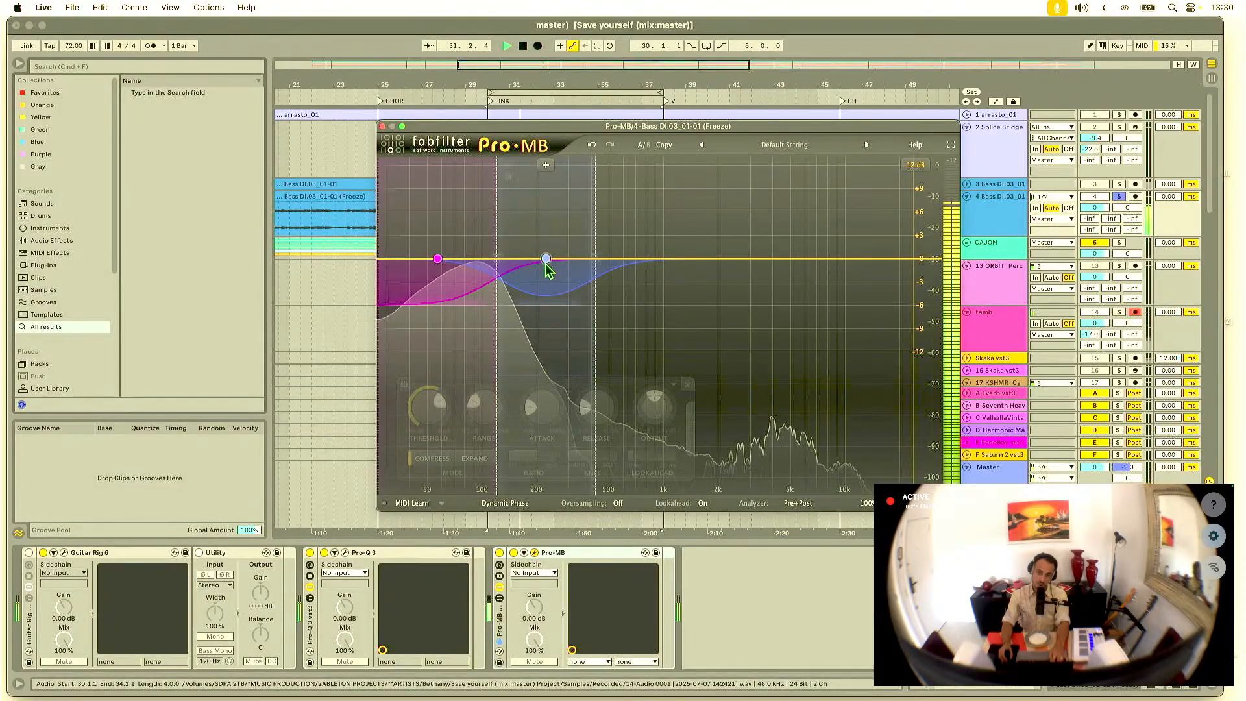
click(508, 166)
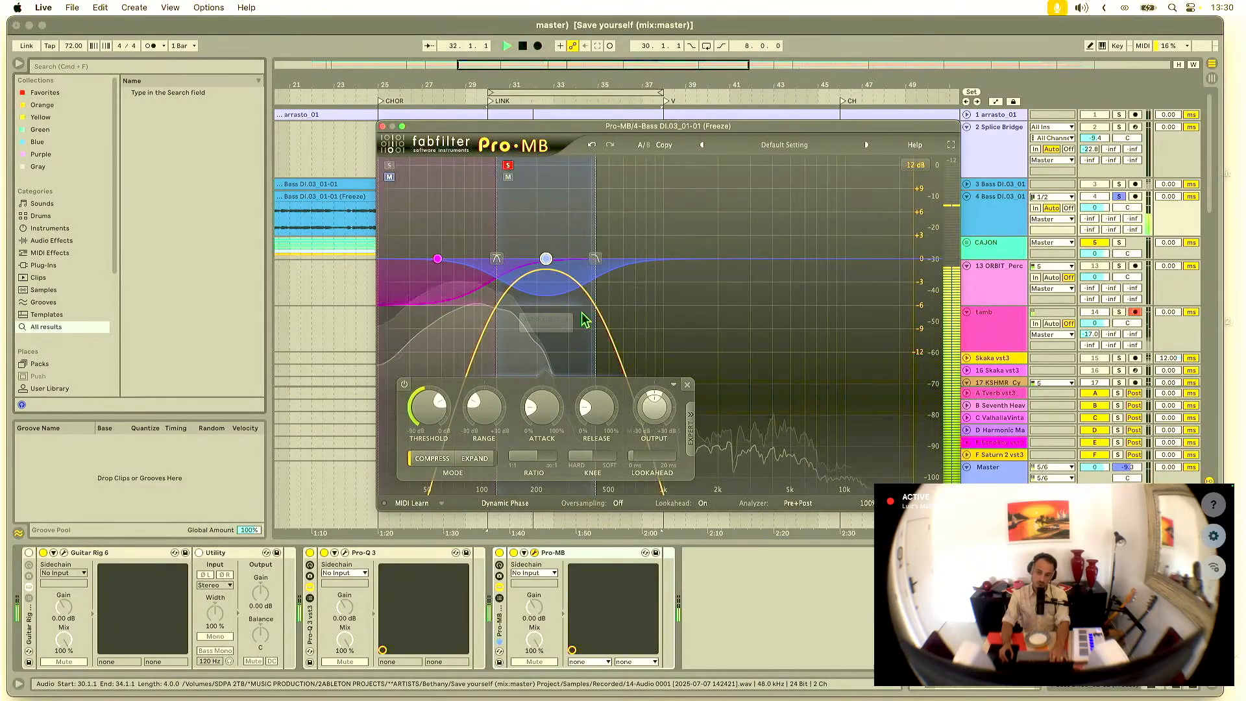
drag(546, 262, 497, 266)
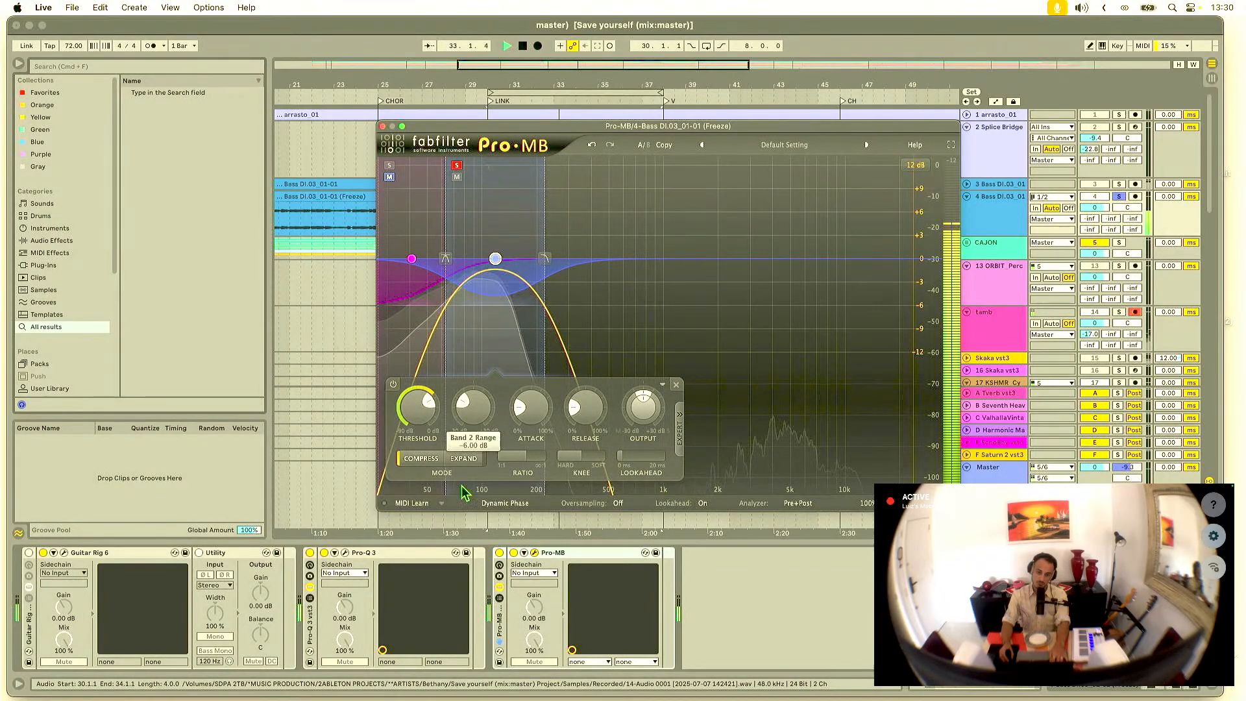
drag(414, 438, 417, 462)
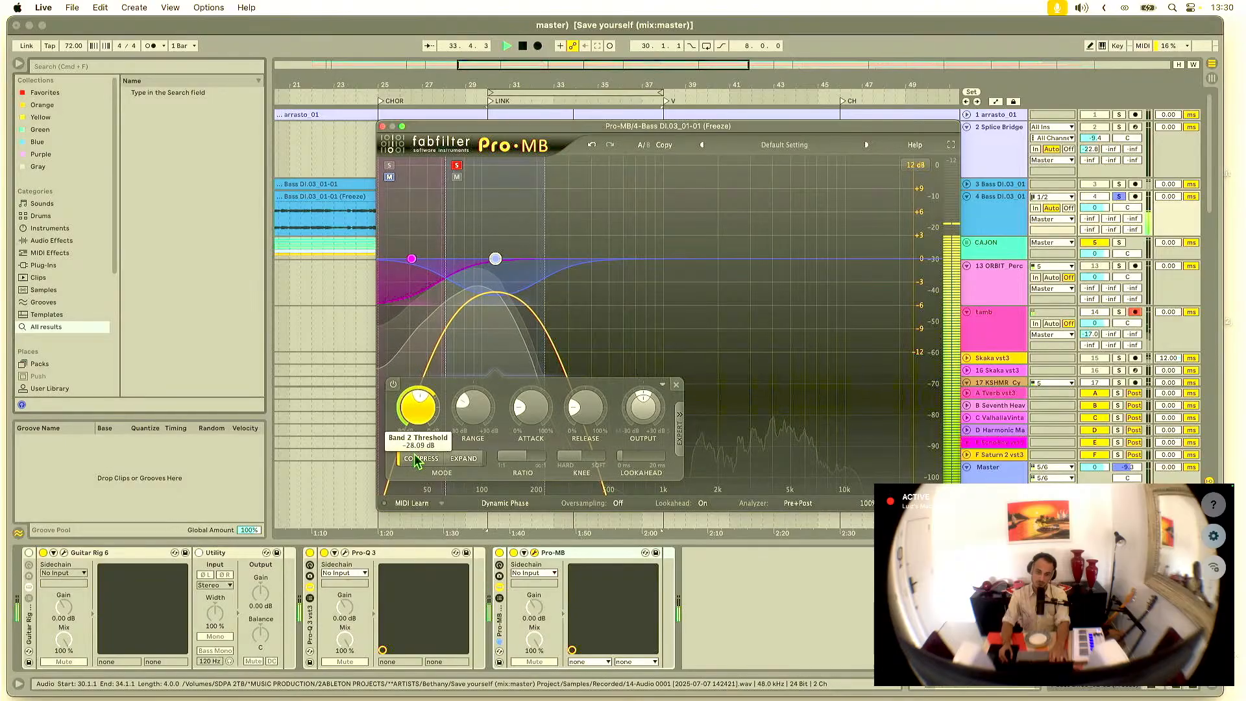
drag(495, 258, 500, 258)
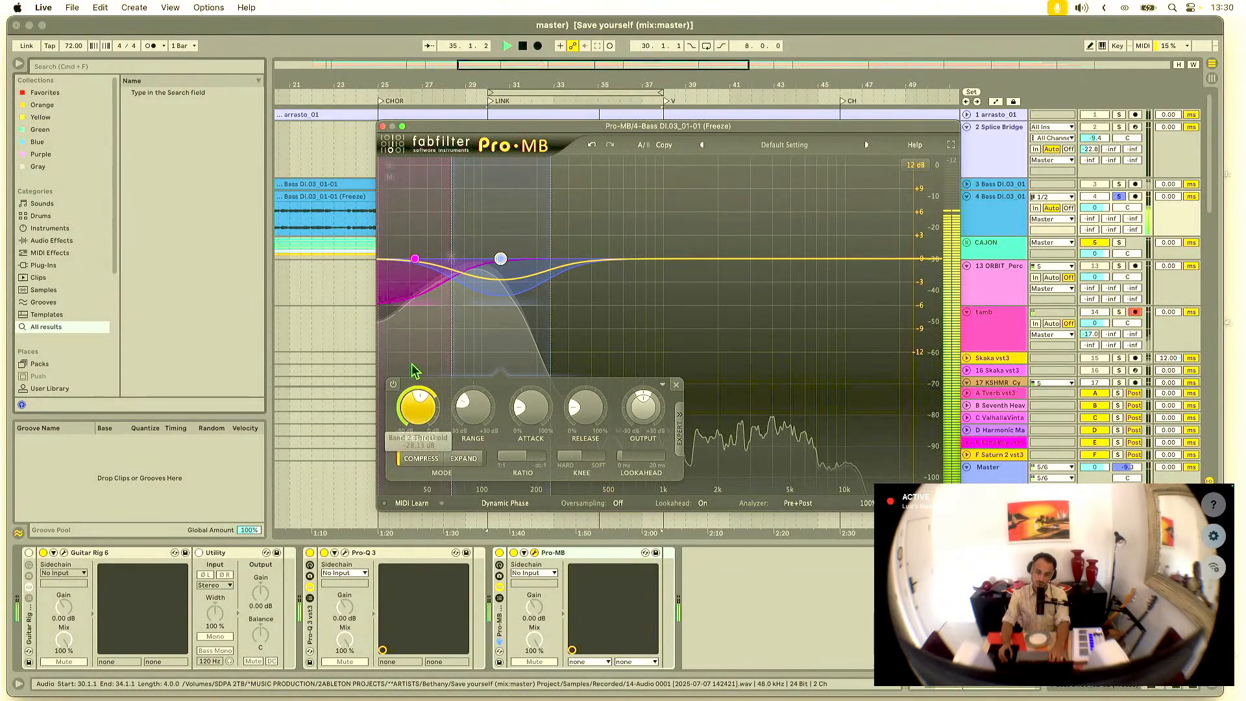
Step: Compare the bass with Pro-MB bypassed and active, first soloed and, with the solo released, in the full mix
click(383, 127)
key(space)
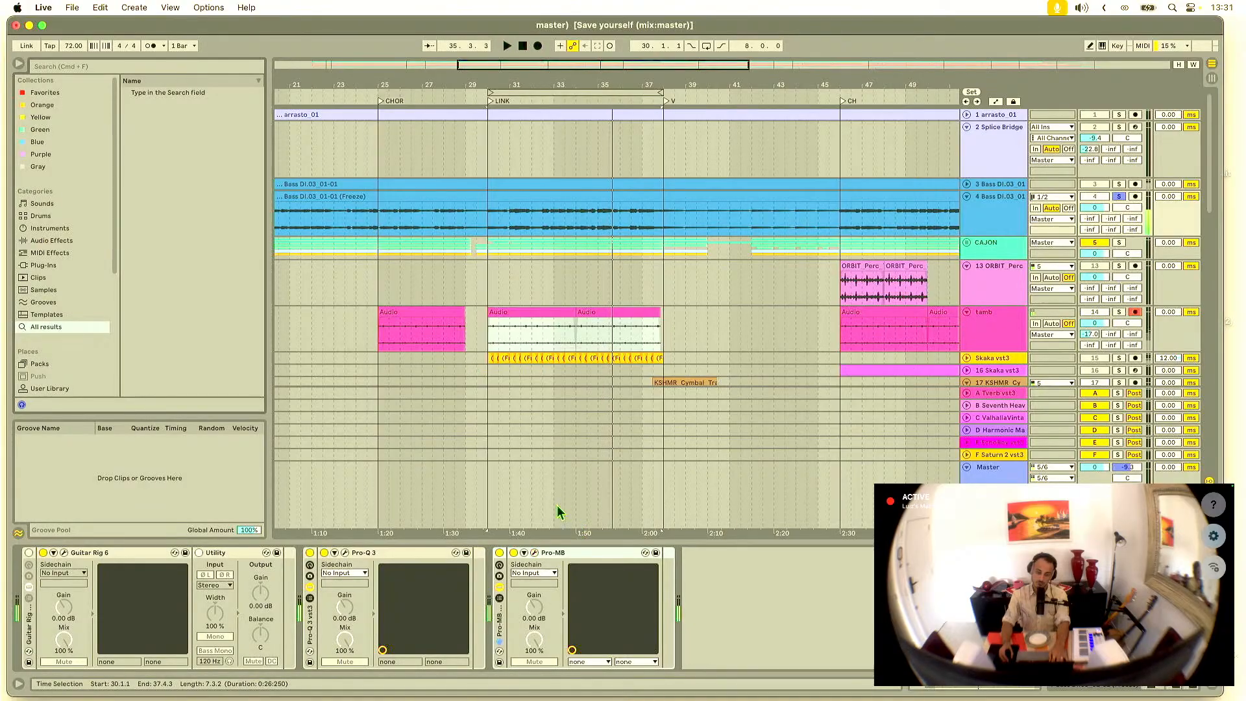
click(499, 553)
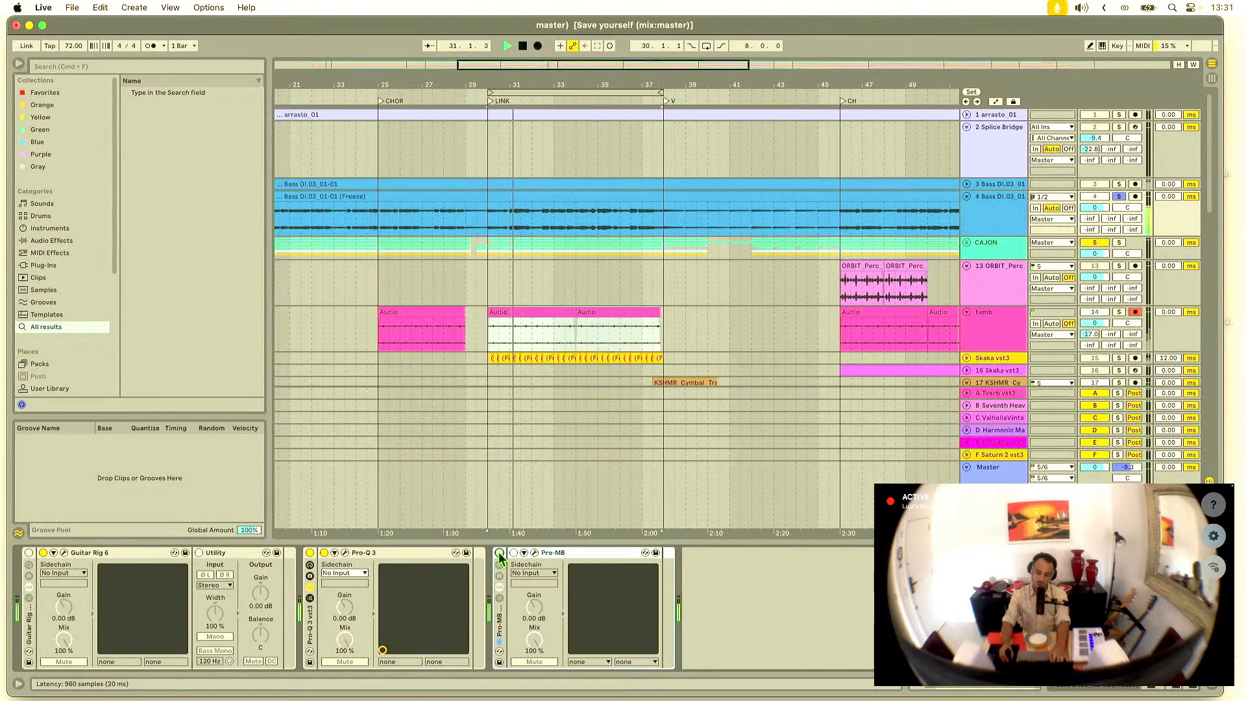
click(499, 552)
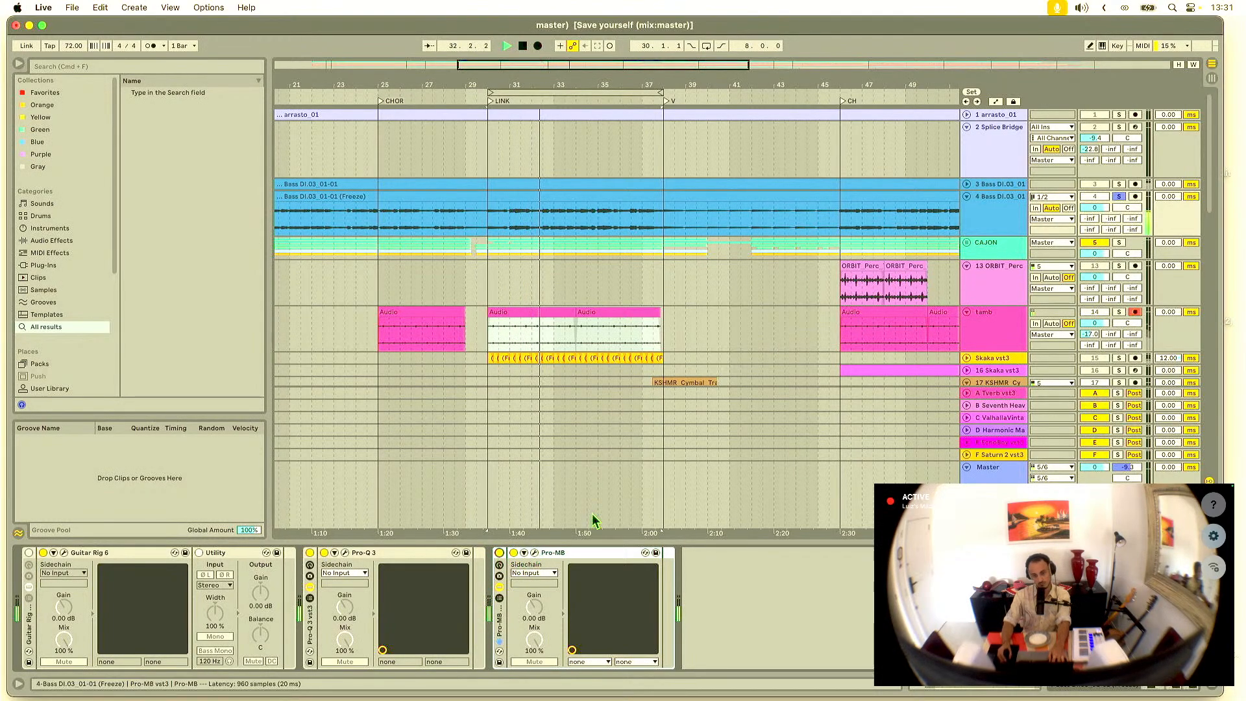
click(1121, 195)
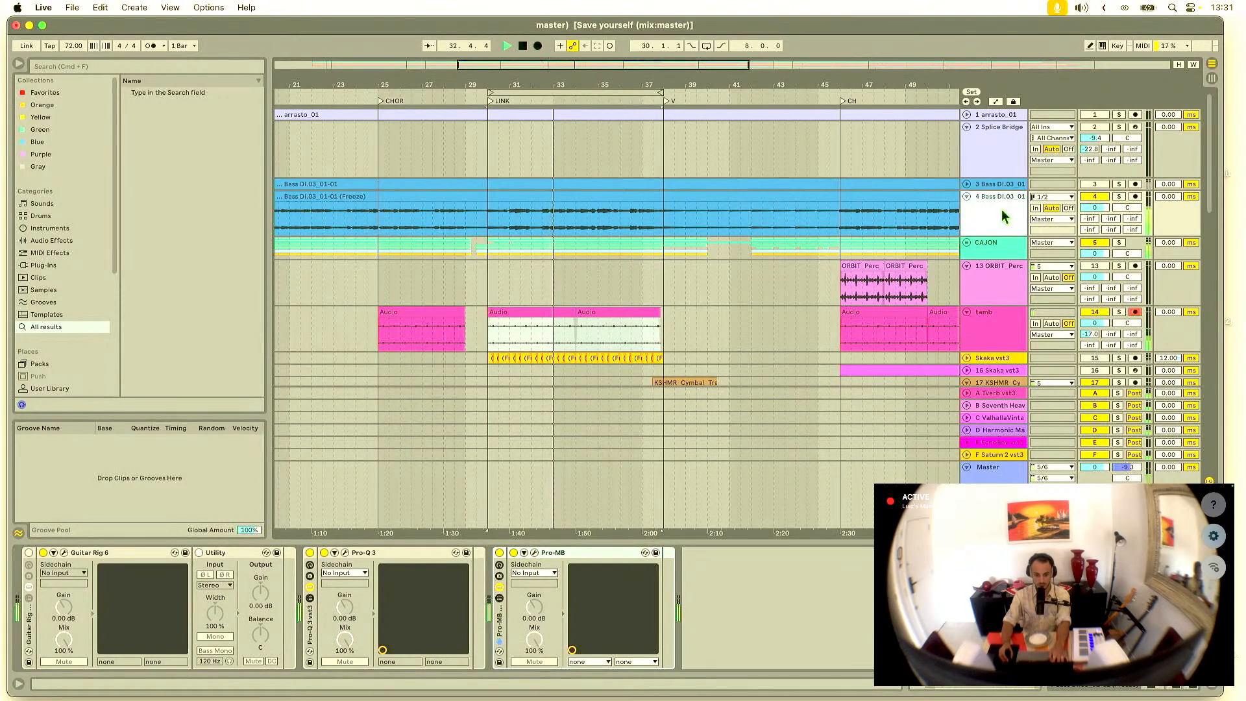
click(499, 554)
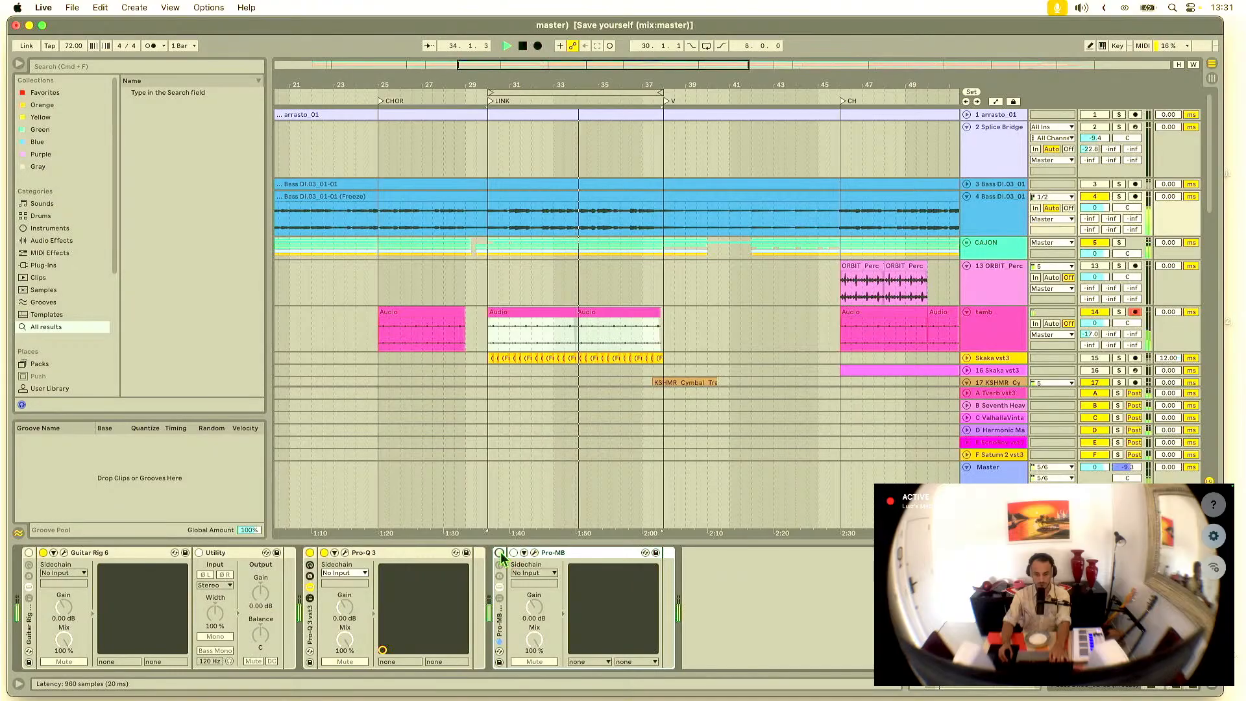
Step: Raise the release of Pro-MB's second band to about mid-range and close the plug-in window
click(534, 553)
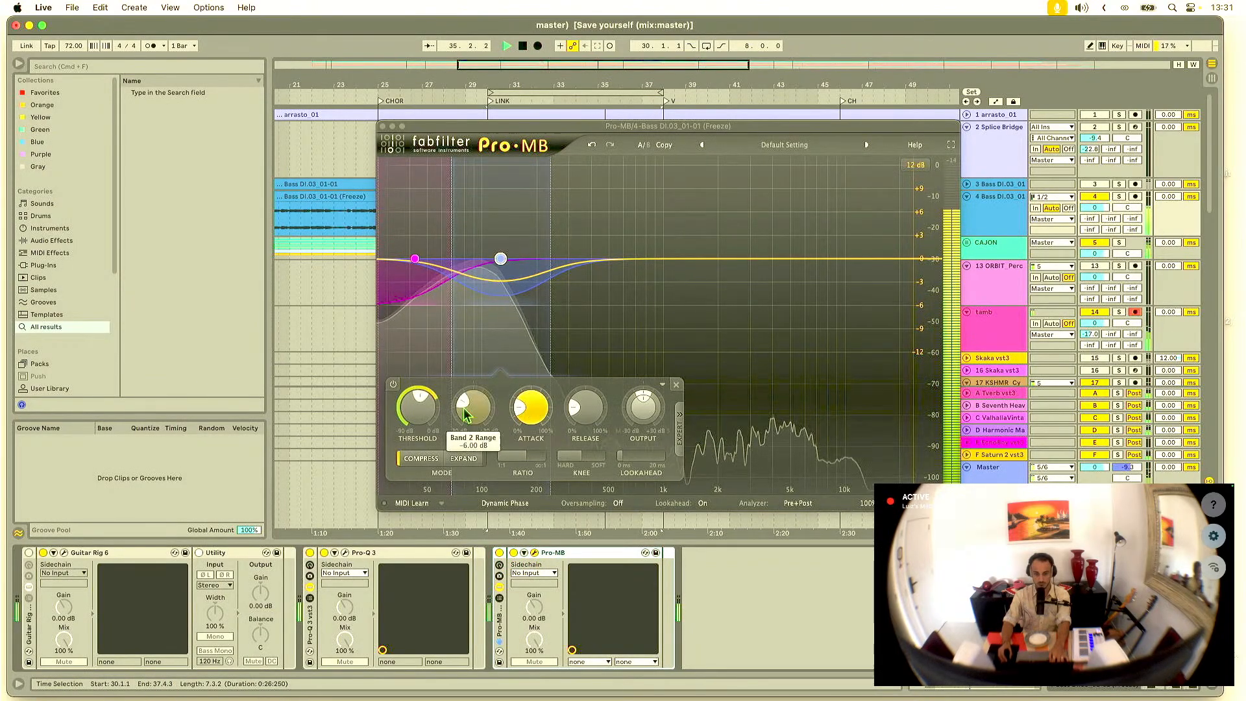
click(574, 409)
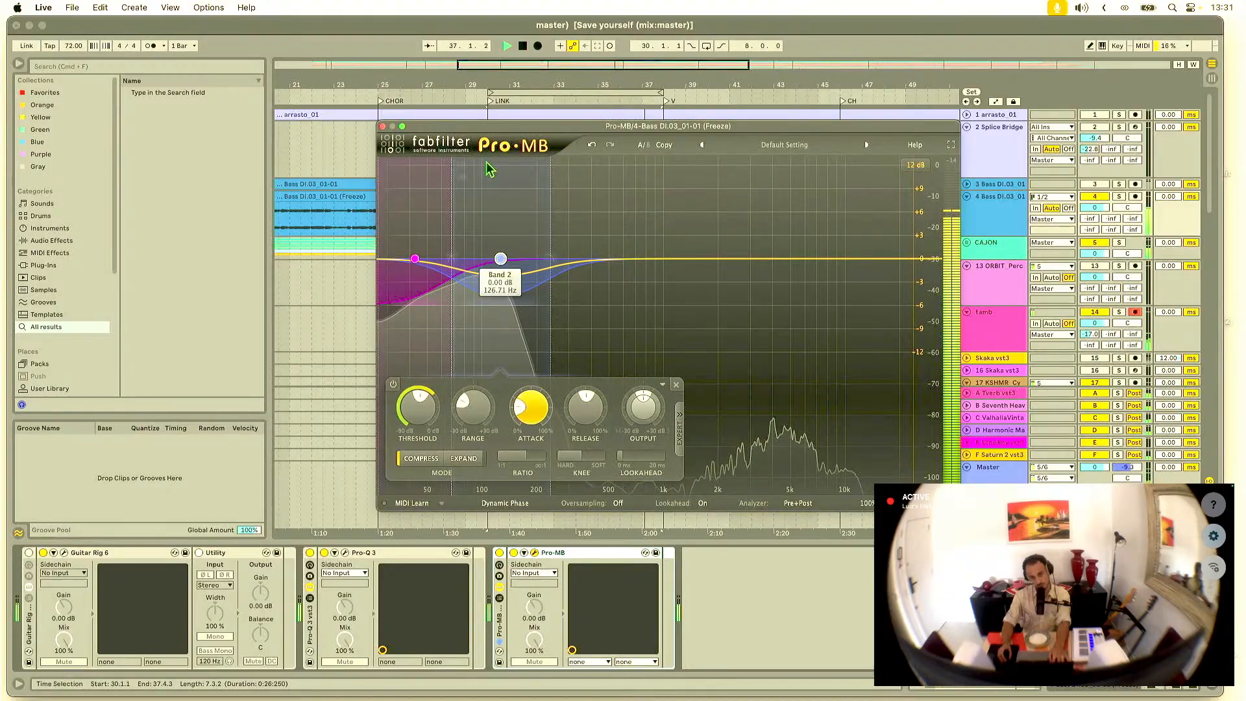
click(383, 127)
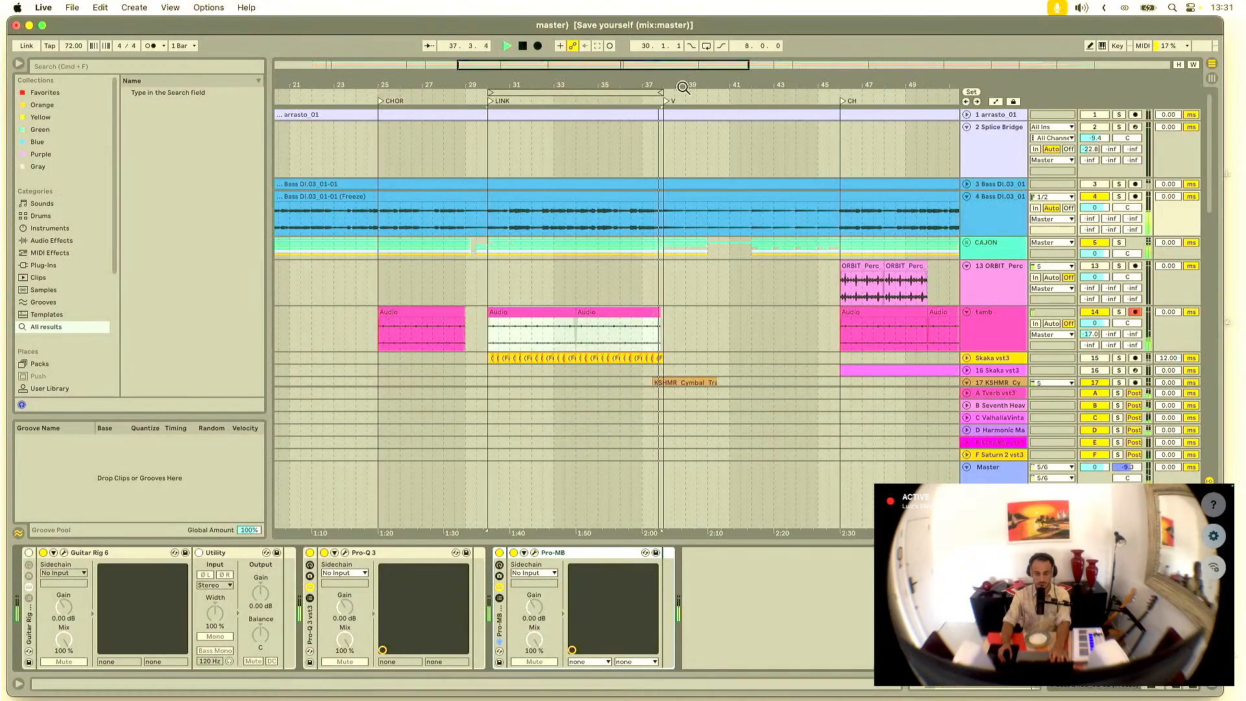
Step: Unfold the CAJON group to show its kick and snare tracks around the V marker at bar 38
drag(677, 86, 601, 87)
drag(702, 91, 547, 101)
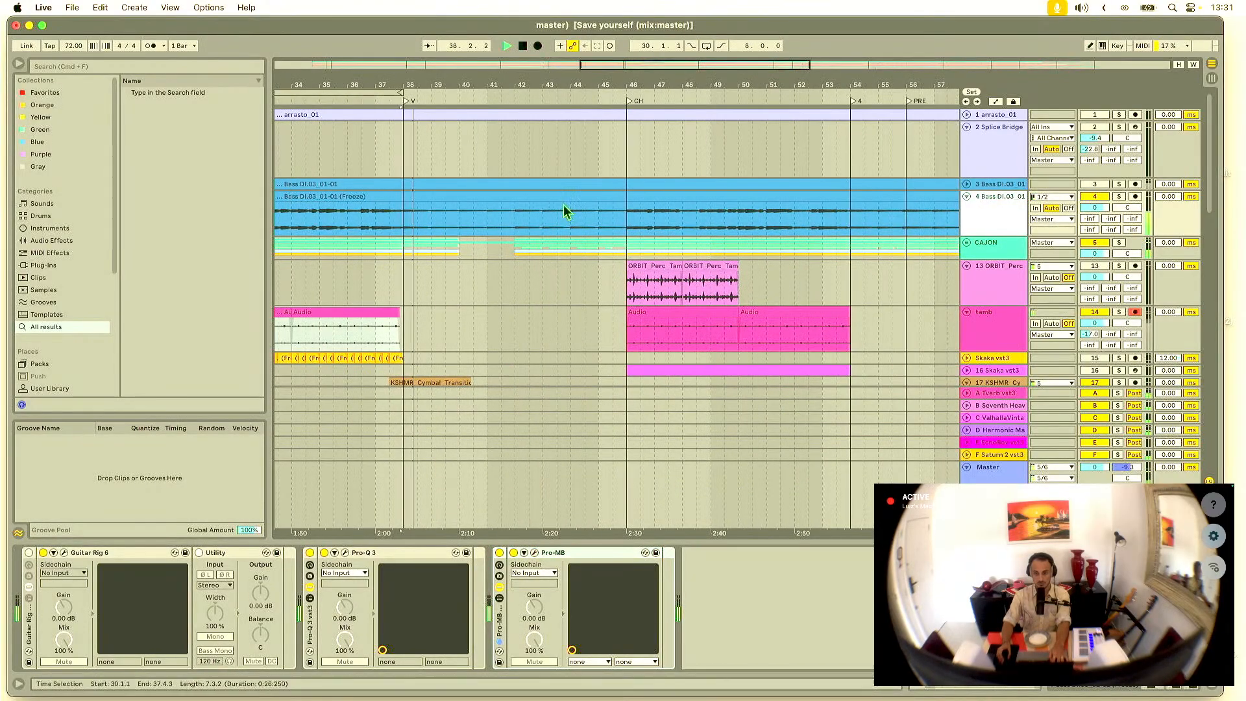
scroll(567, 211, down, 3)
drag(445, 91, 533, 123)
scroll(663, 139, up, 3)
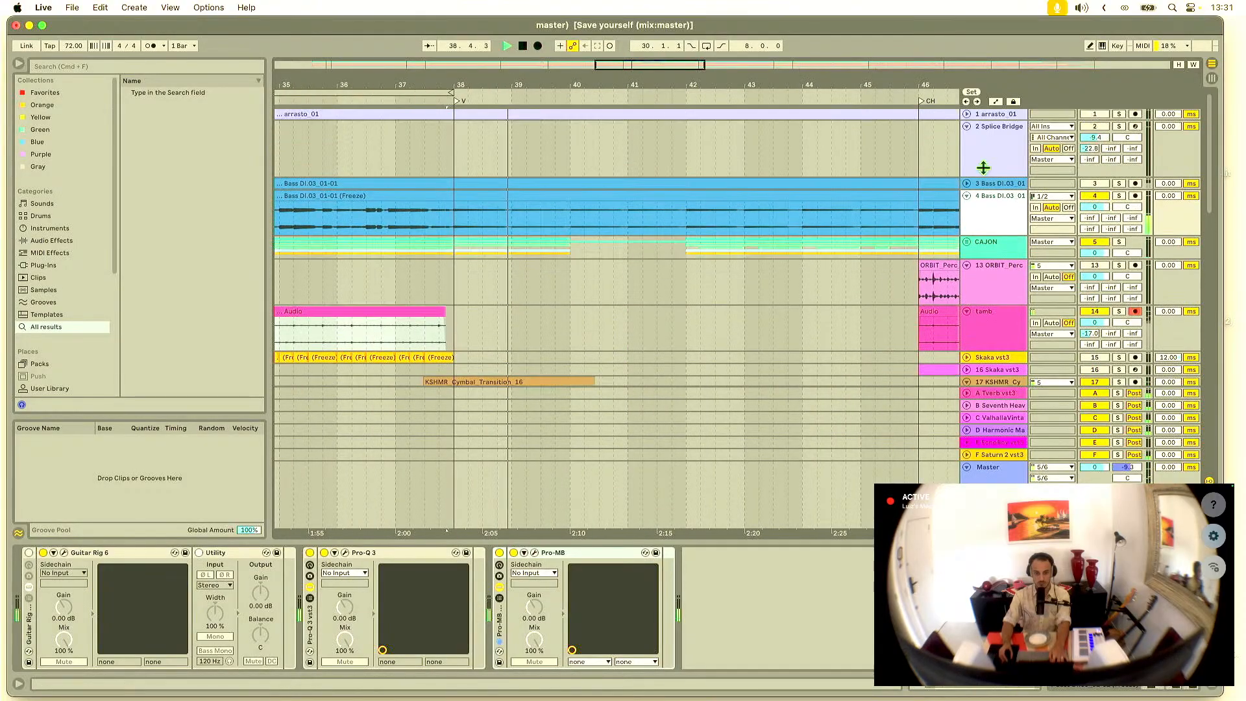
click(967, 243)
scroll(879, 204, down, 5)
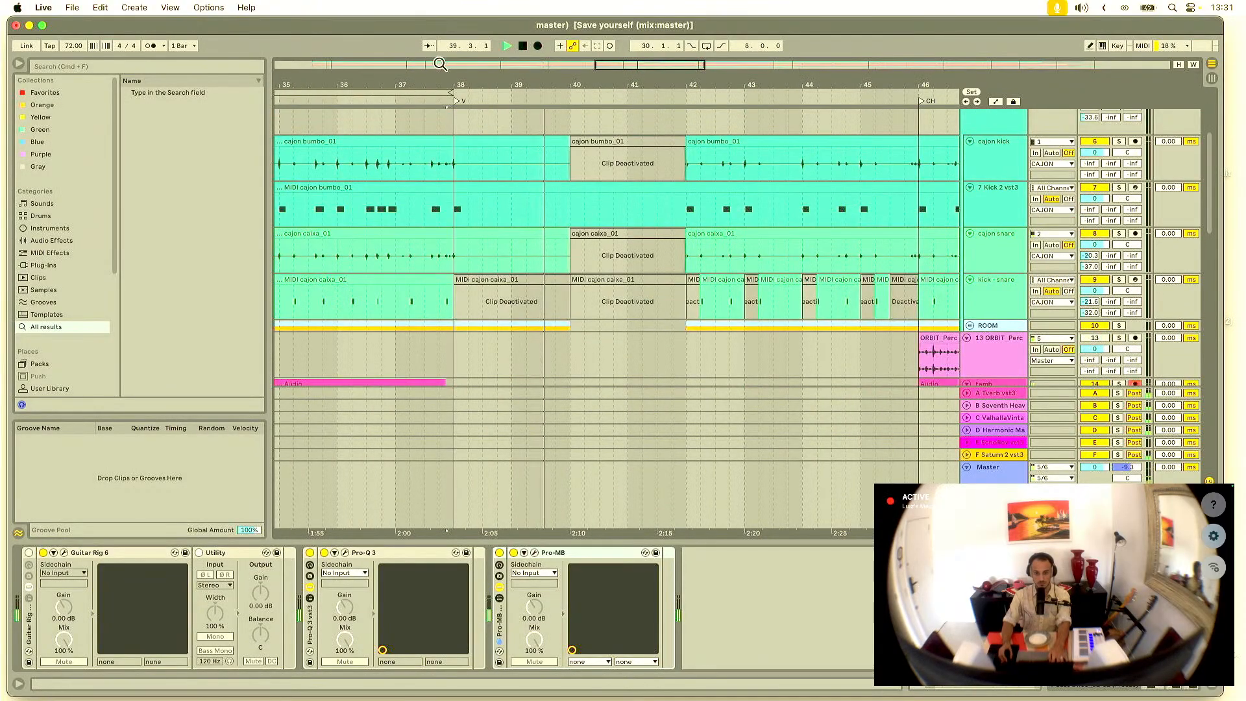
Step: Deactivate the first beat of bar 38 (38.1.1 to 38.2.1) on the cajon kick and Kick 2 tracks
drag(449, 83, 582, 200)
click(524, 171)
key(space)
key(space)
key(space)
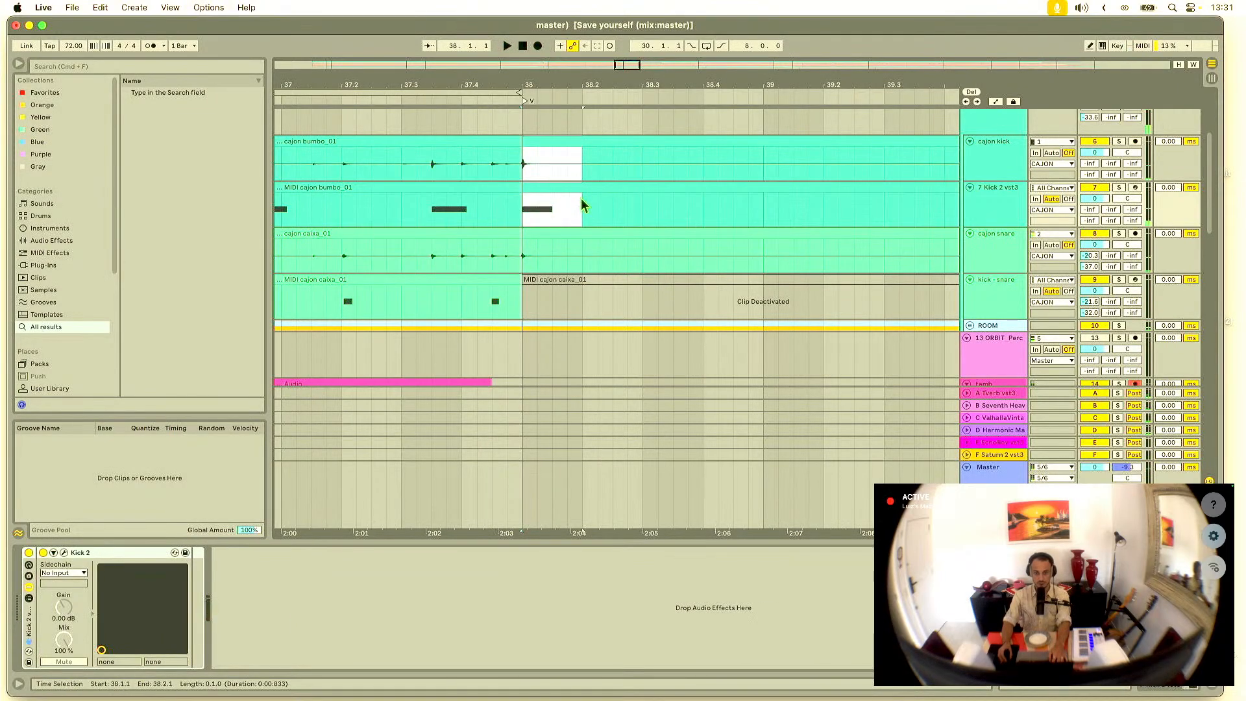
key(0)
Step: Play into bar 38 to check the cajon, and deactivate the first beat of that bar on the cajon snare track
click(462, 174)
key(space)
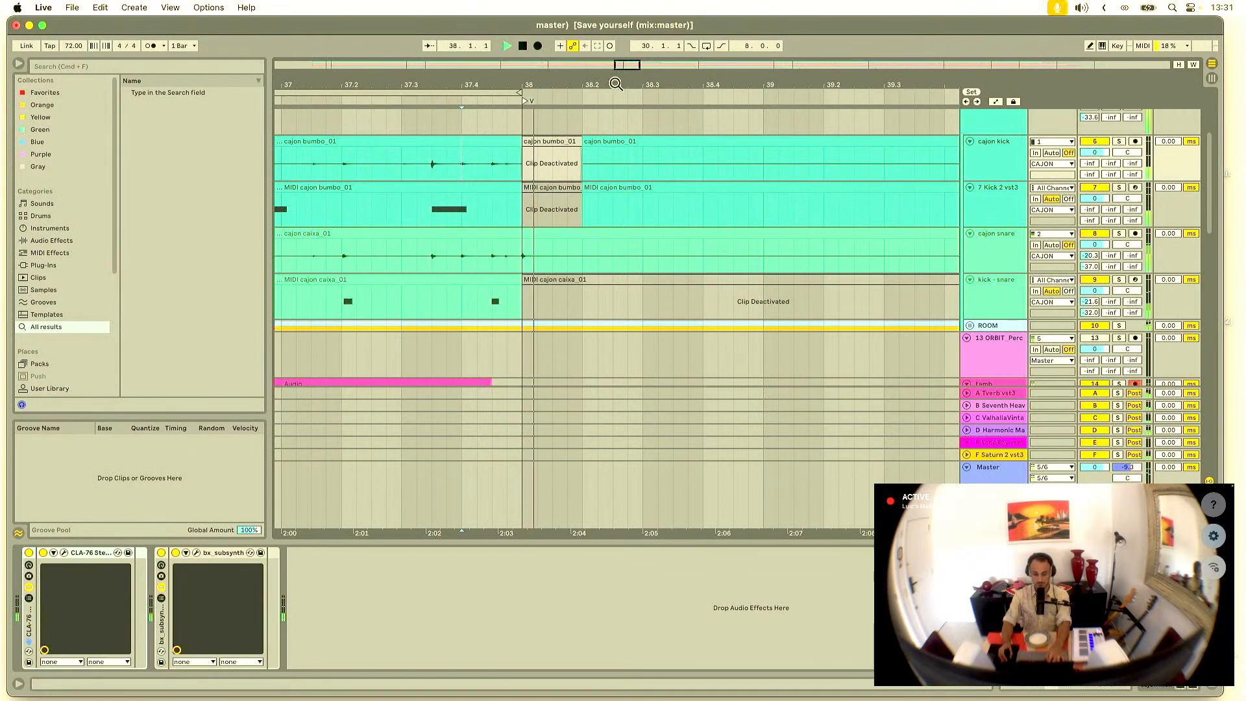
drag(615, 84, 589, 78)
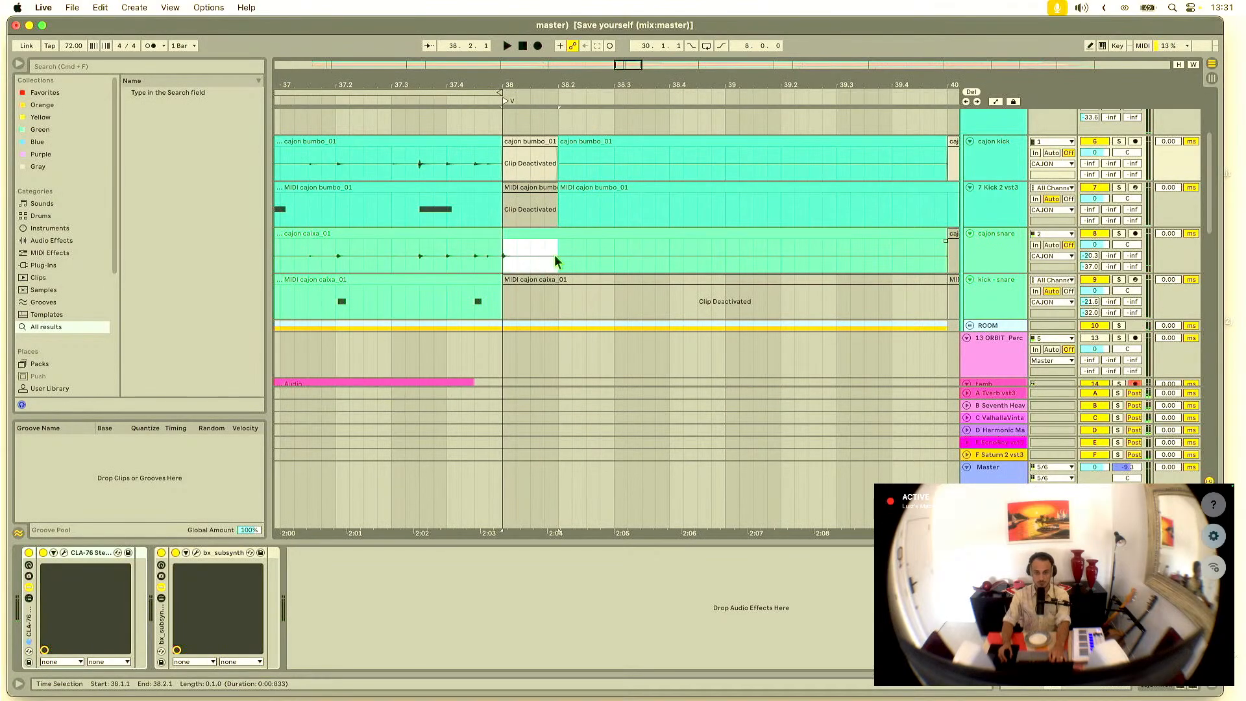
key(0)
Step: Audition the transition into the verse at bar 38 several times with the cajon kick and snare beats deactivated
click(419, 189)
key(space)
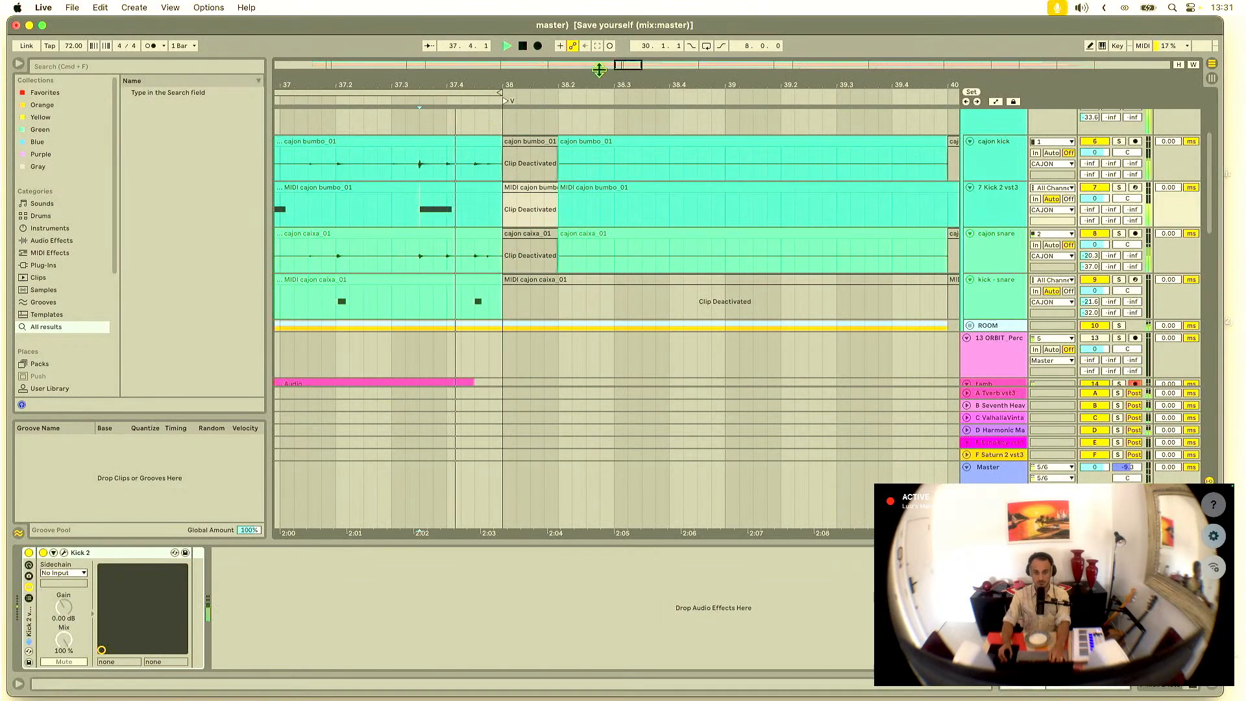
mouse_move(600, 82)
mouse_down()
mouse_move(539, 72)
mouse_move(583, 86)
mouse_up()
key(space)
key(space)
scroll(631, 176, up, 3)
key(space)
key(space)
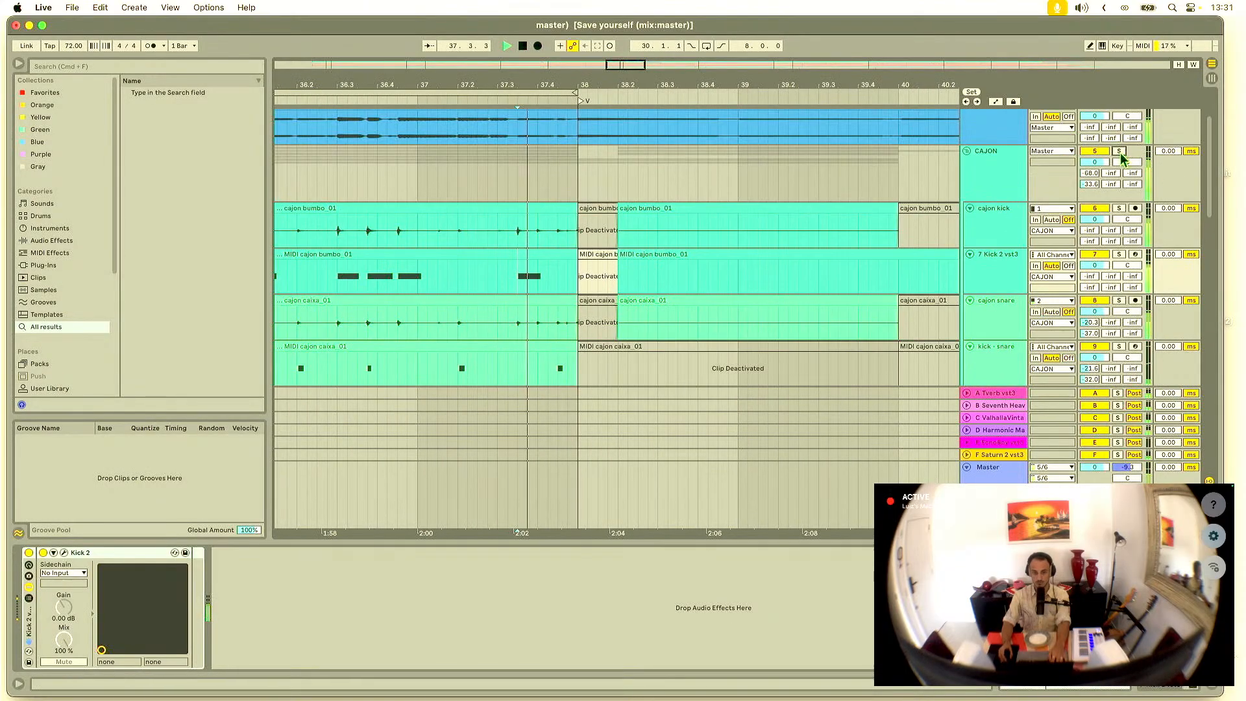
Step: Solo the CAJON group and play across bar 38 to find what still sounds, checking its tracks down to the ROOM subgroup
click(1119, 152)
key(space)
key(space)
drag(582, 85, 582, 157)
scroll(658, 176, down, 4)
key(space)
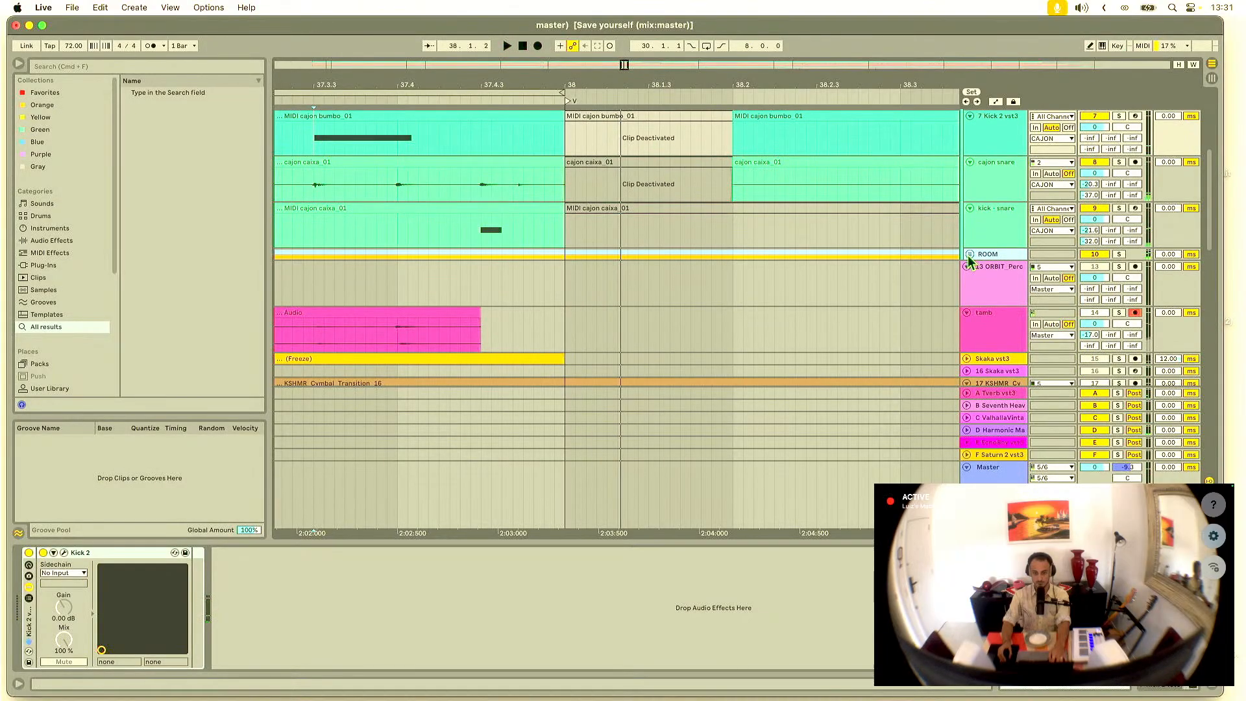
Step: Unfold the ROOM subgroup and deactivate the first beat of bar 38 (38.1.1 to 38.2.1) on both cajon OH tracks
click(969, 253)
scroll(562, 329, down, 1)
key(space)
drag(563, 312, 742, 347)
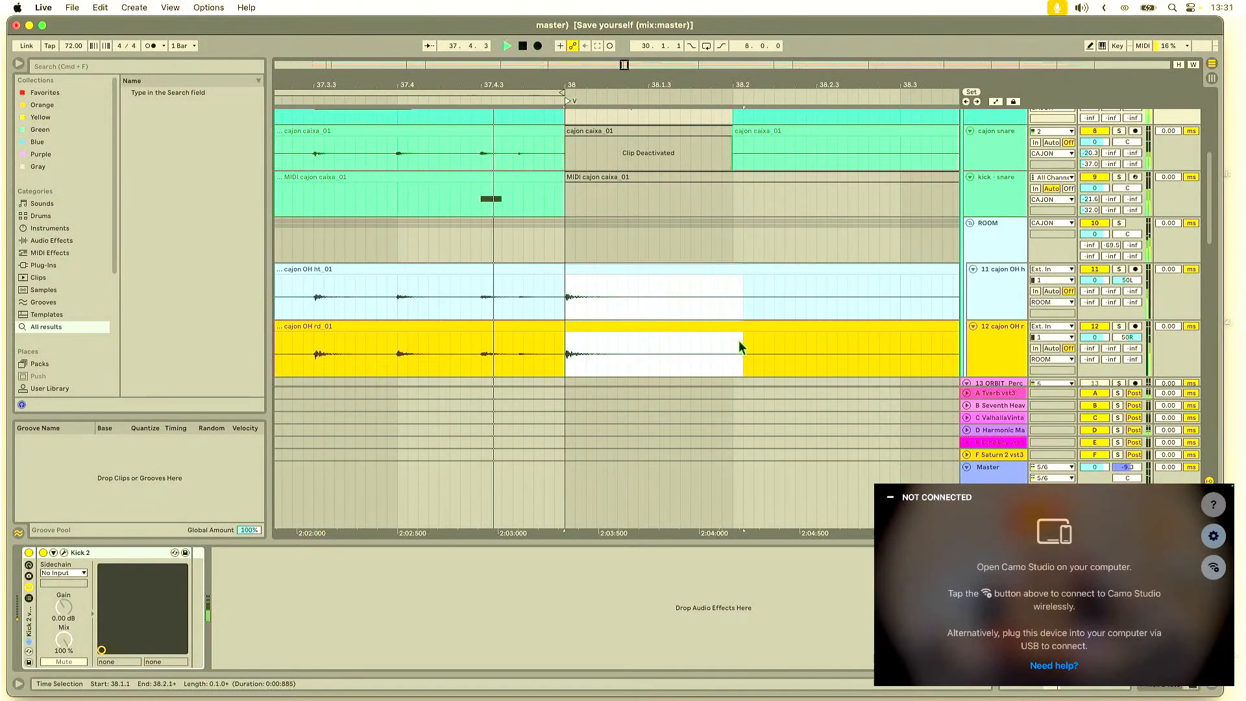
click(735, 336)
drag(565, 308, 730, 351)
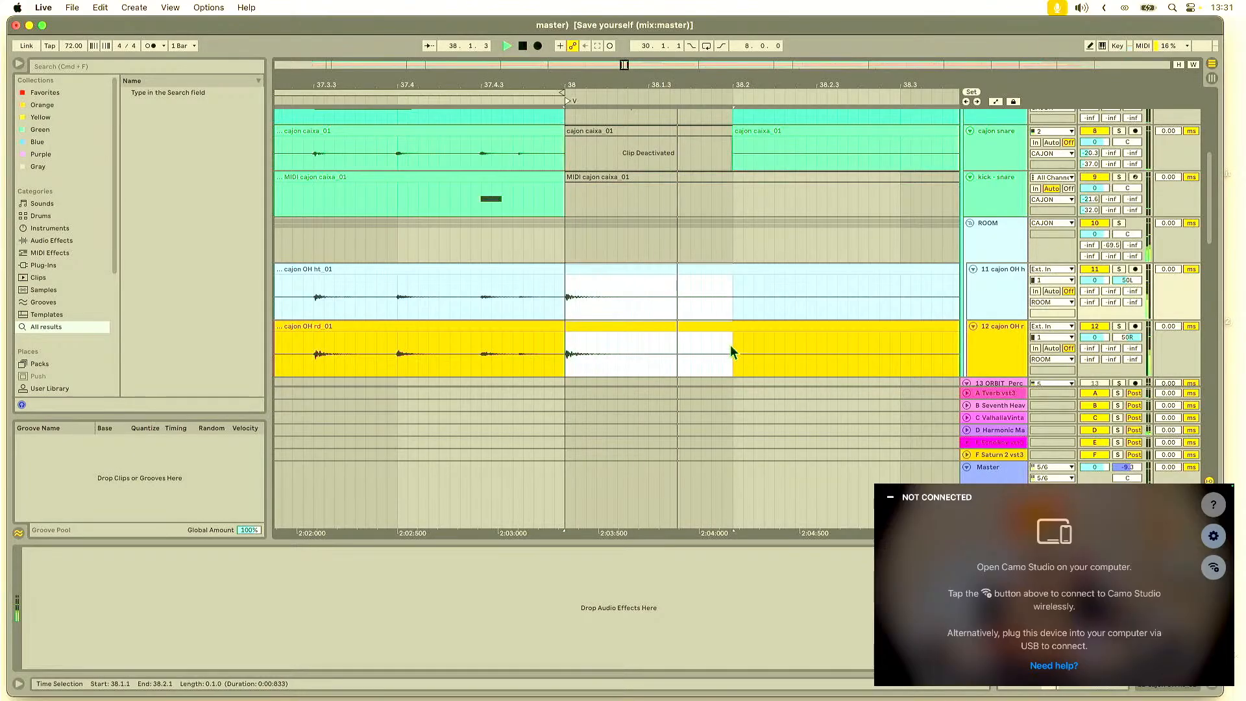
key(space)
key(0)
Step: Play from the end of bar 37 across bar 38 to check the verse entry with the cajon overhead beats deactivated
click(453, 249)
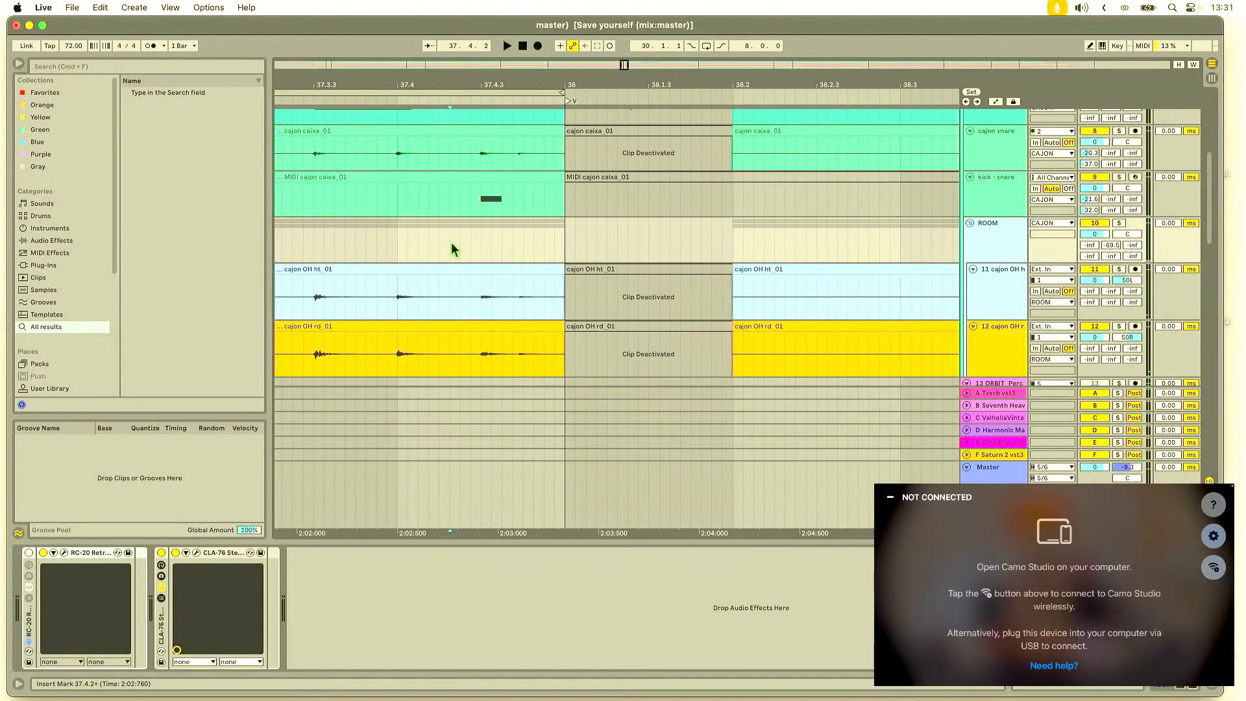
scroll(501, 228, up, 5)
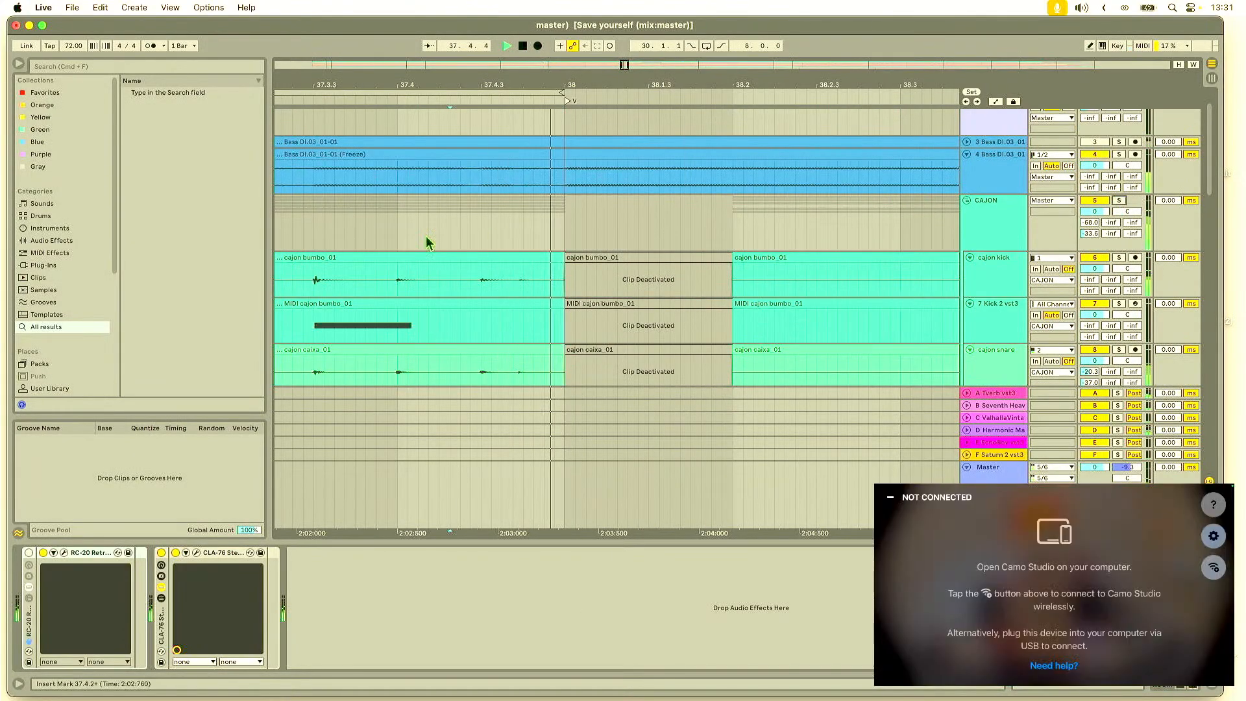
click(425, 220)
key(space)
drag(669, 80, 464, 32)
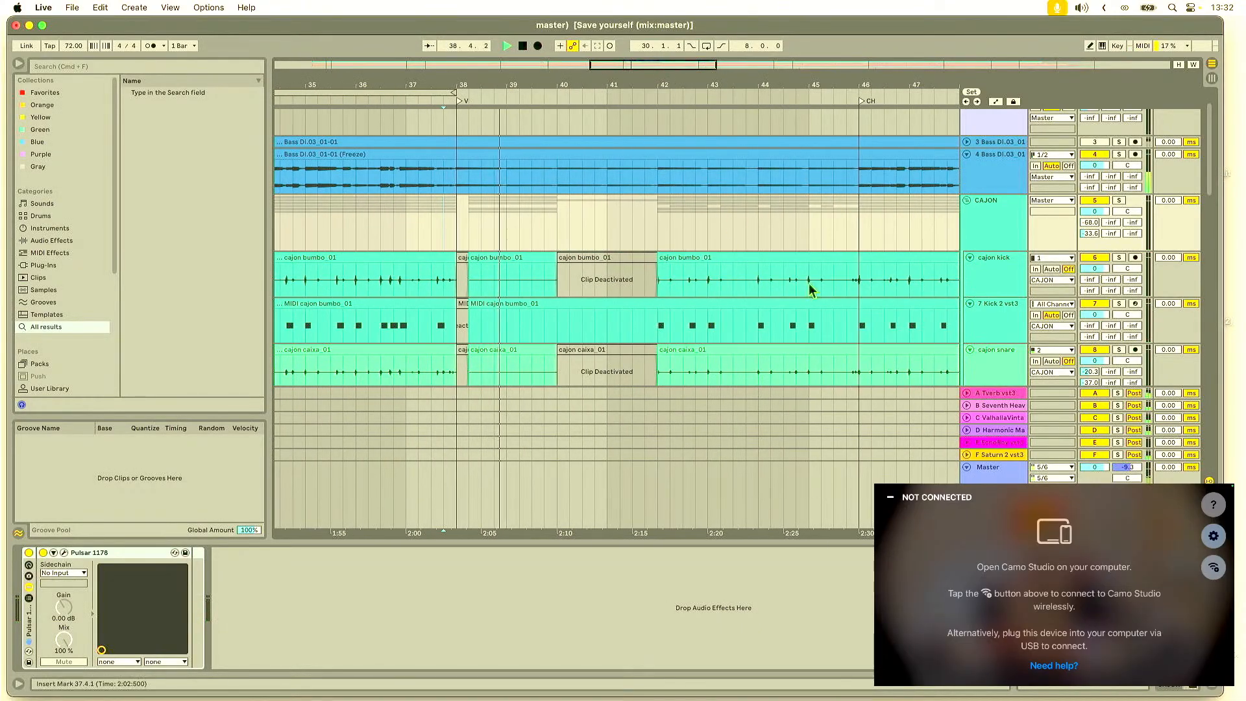
Step: Collapse the CAJON group in the arrangement
scroll(921, 221, down, 4)
scroll(985, 187, up, 4)
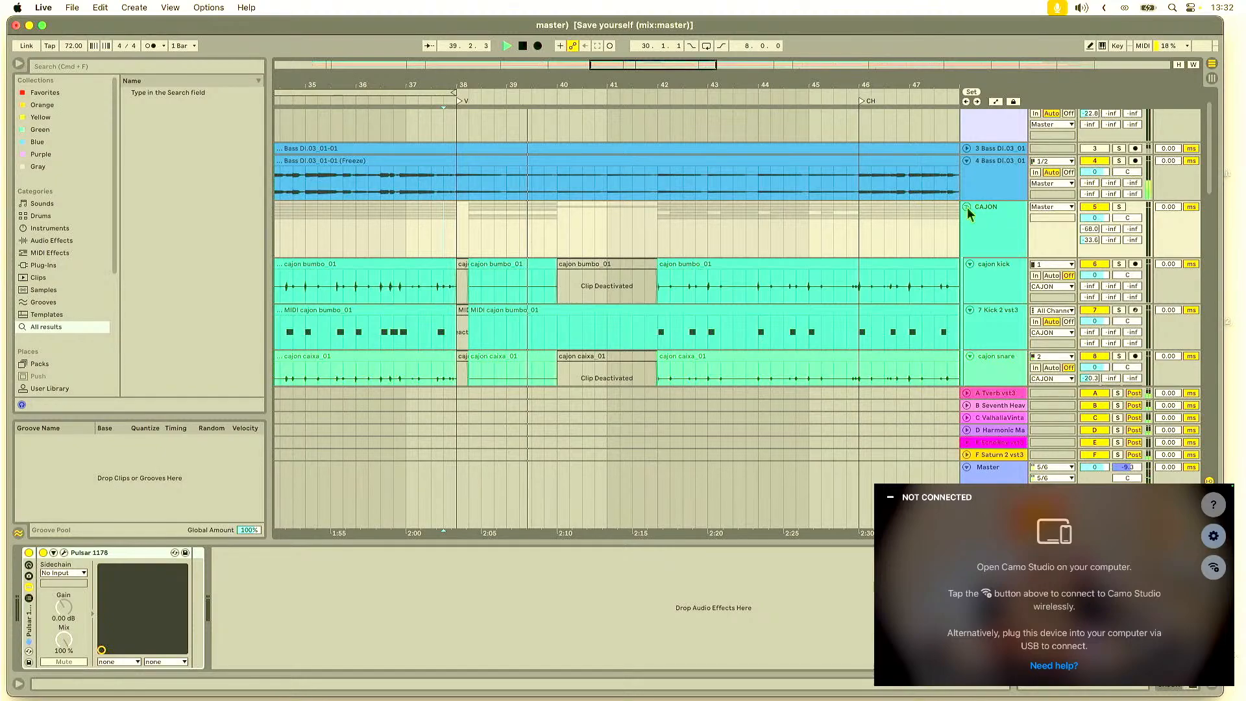
click(966, 208)
Step: In the mixer, lower the vox lead's F send to Saturn 2 to -31.4 dB while the verse plays
key(Tab)
scroll(657, 166, right, 10)
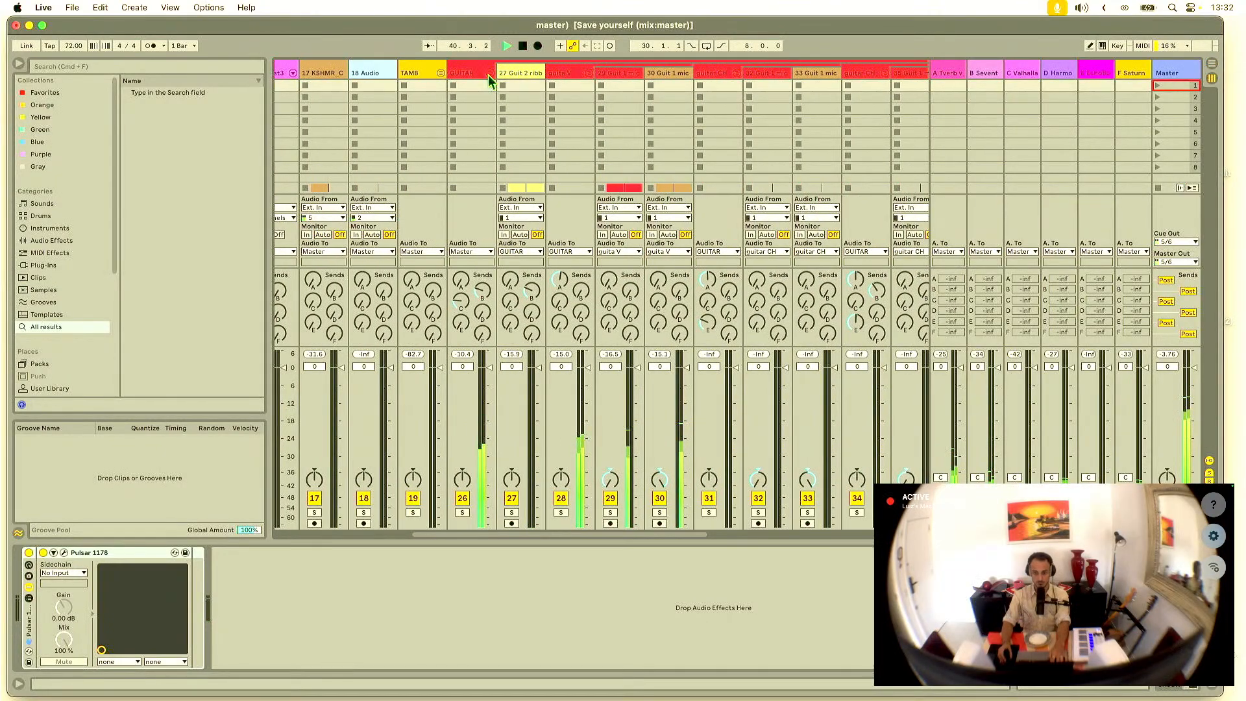
scroll(619, 125, right, 10)
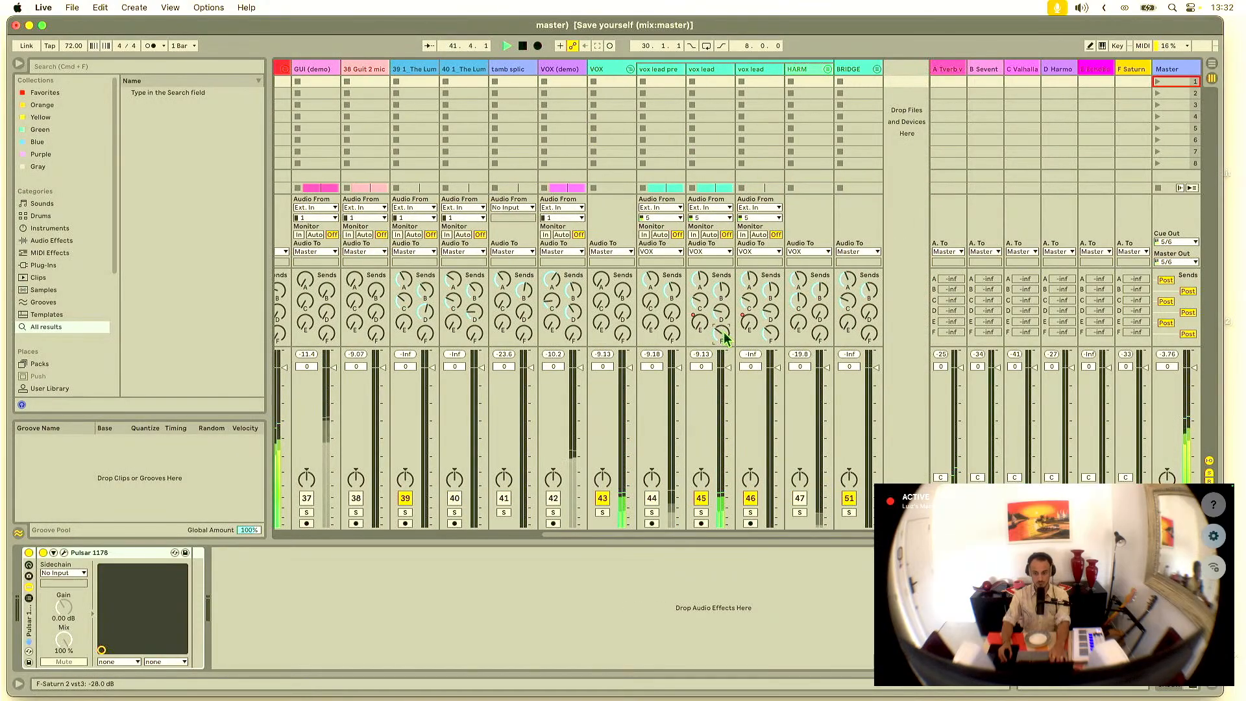
scroll(725, 338, down, 3)
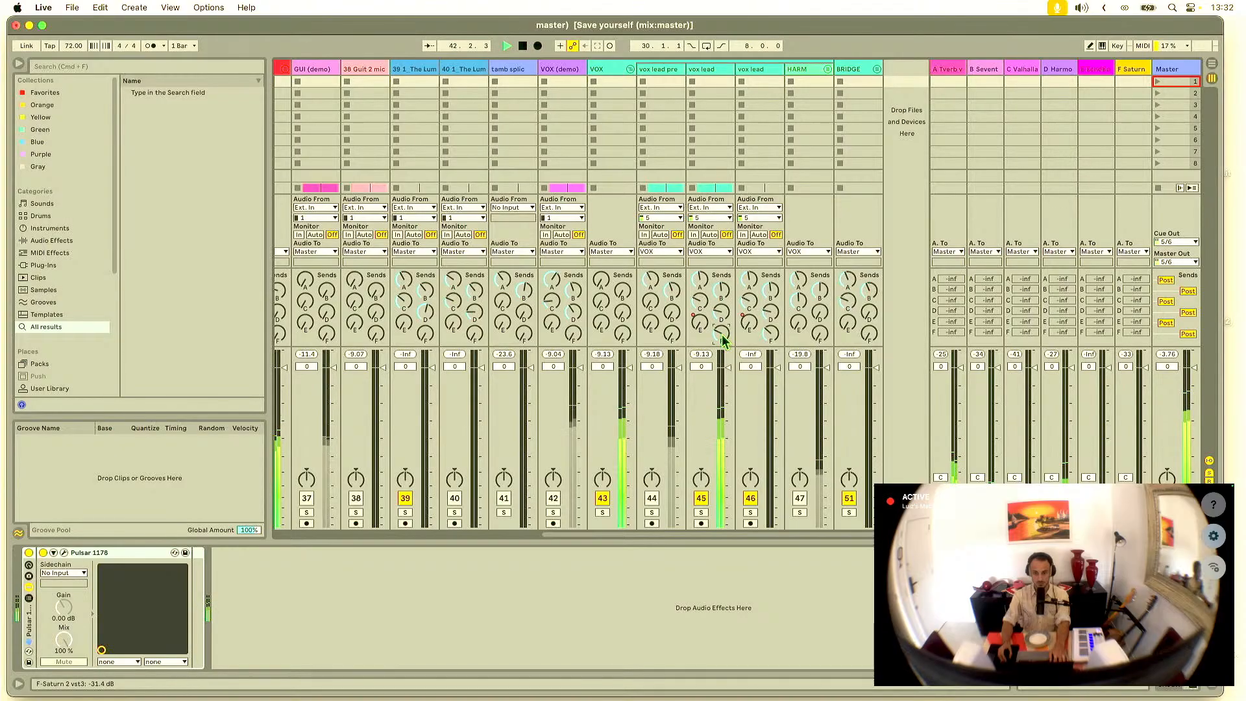
key(Tab)
key(Tab)
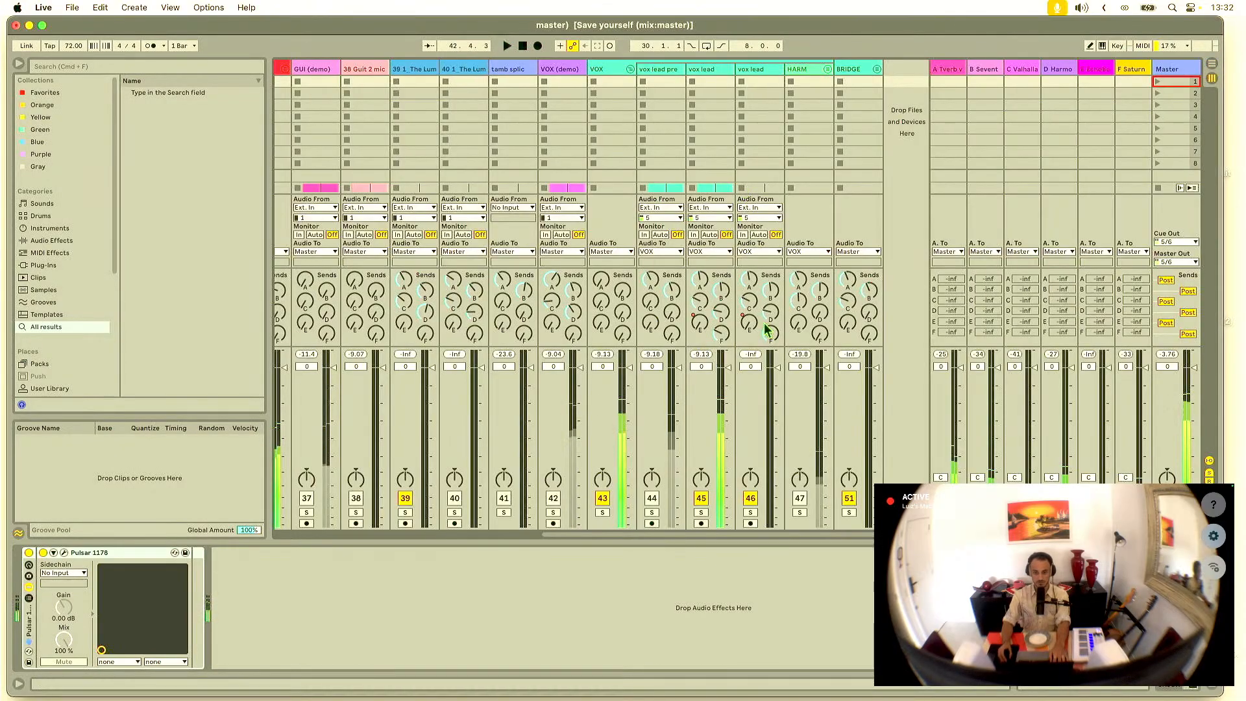
Step: Loop the verse from 38.1.1 to 46.1.1 and start playback
key(Tab)
drag(465, 255, 878, 239)
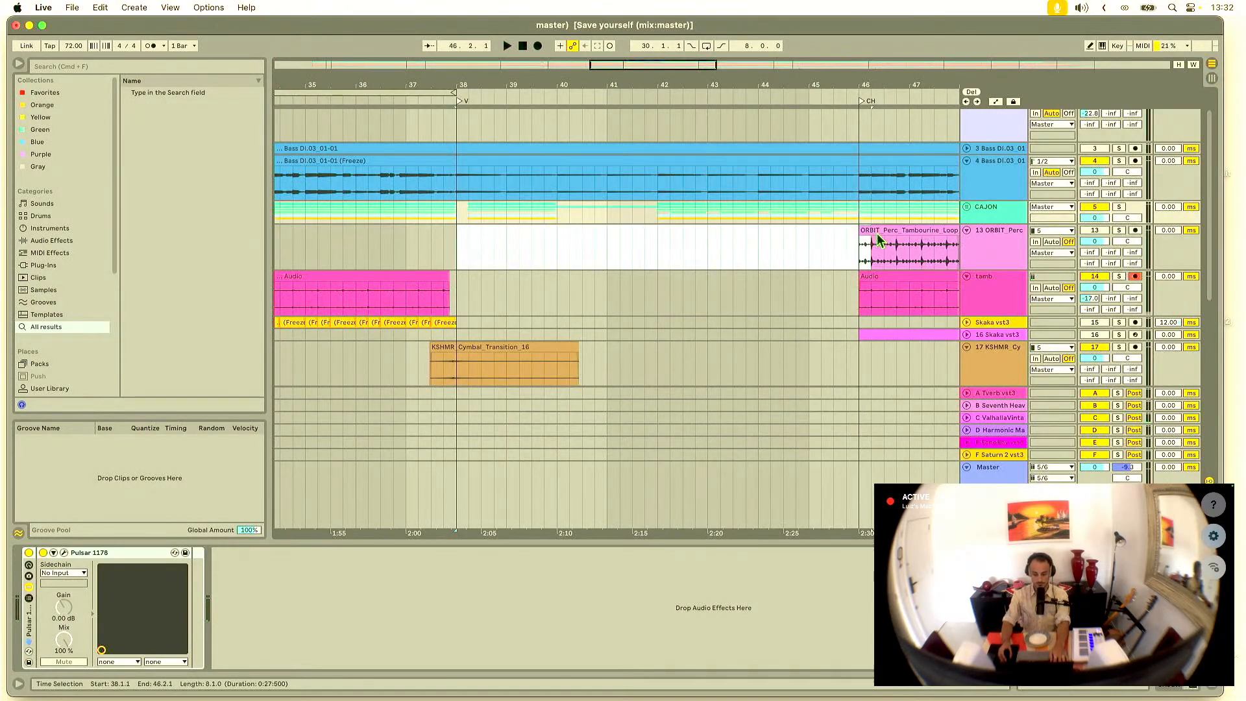
key(cmd+l)
key(space)
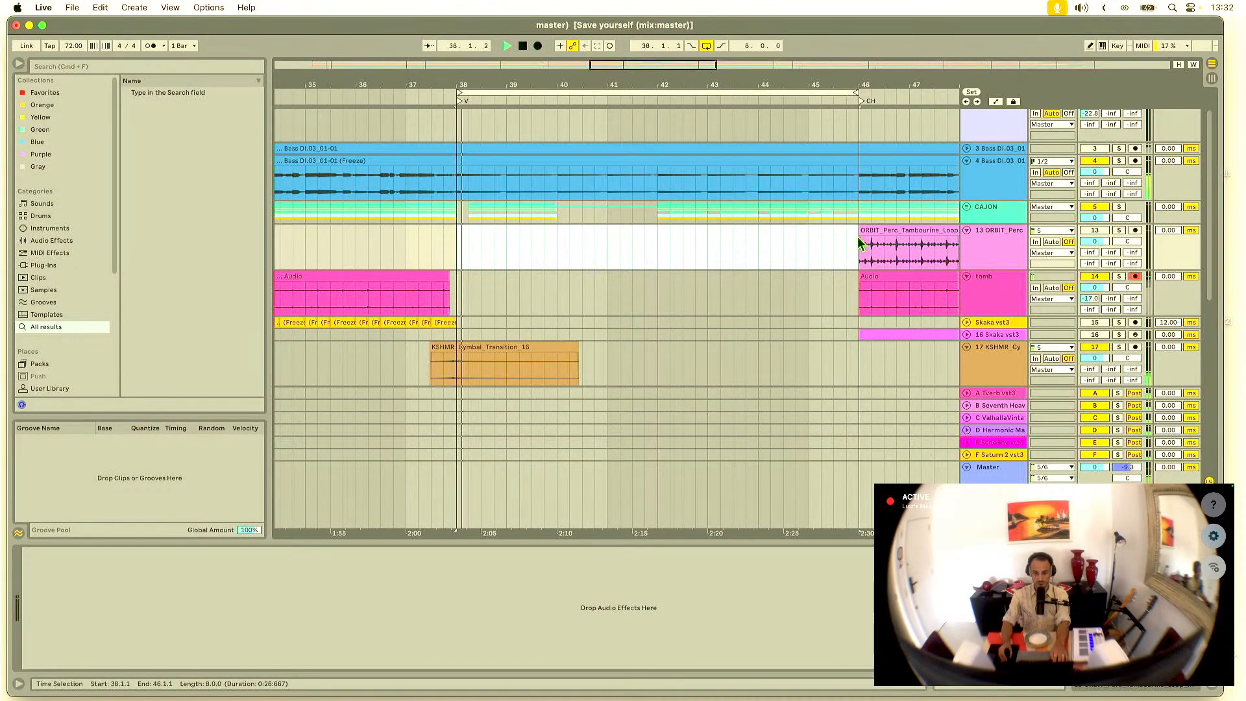
Step: Listen to the looped verse while checking the vox lead's send and the Saturn 2 device on return F
key(Tab)
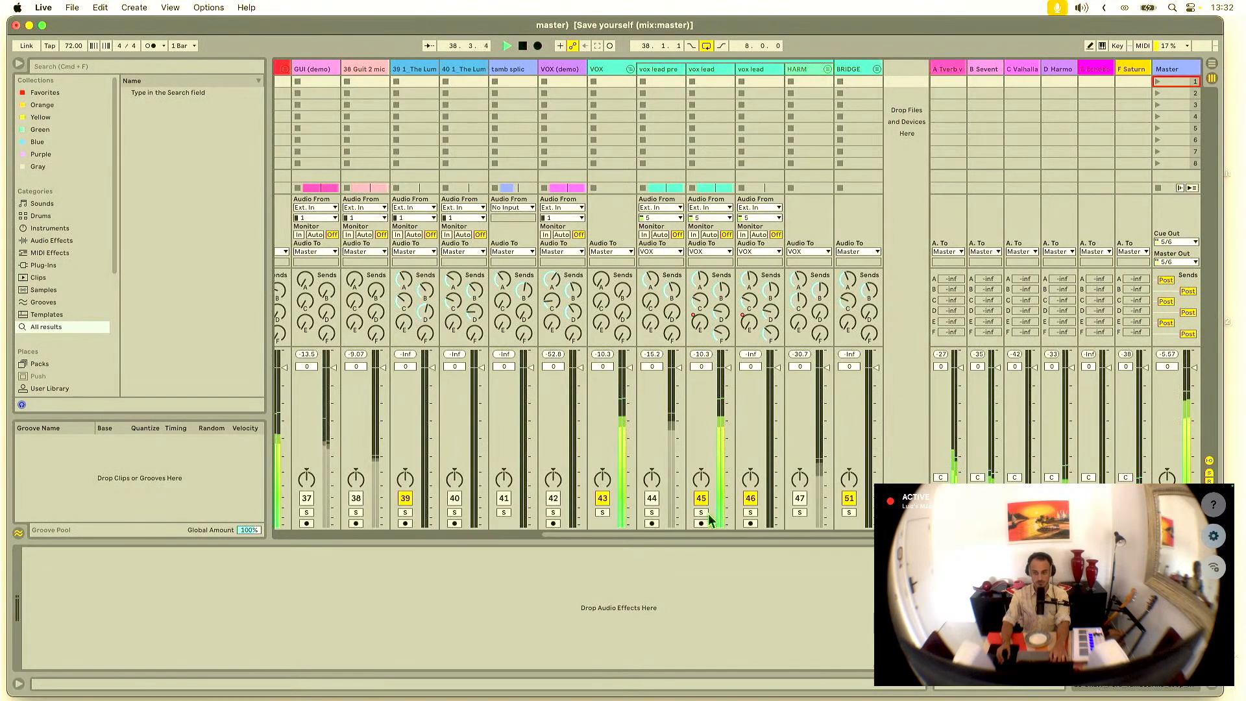
click(1143, 68)
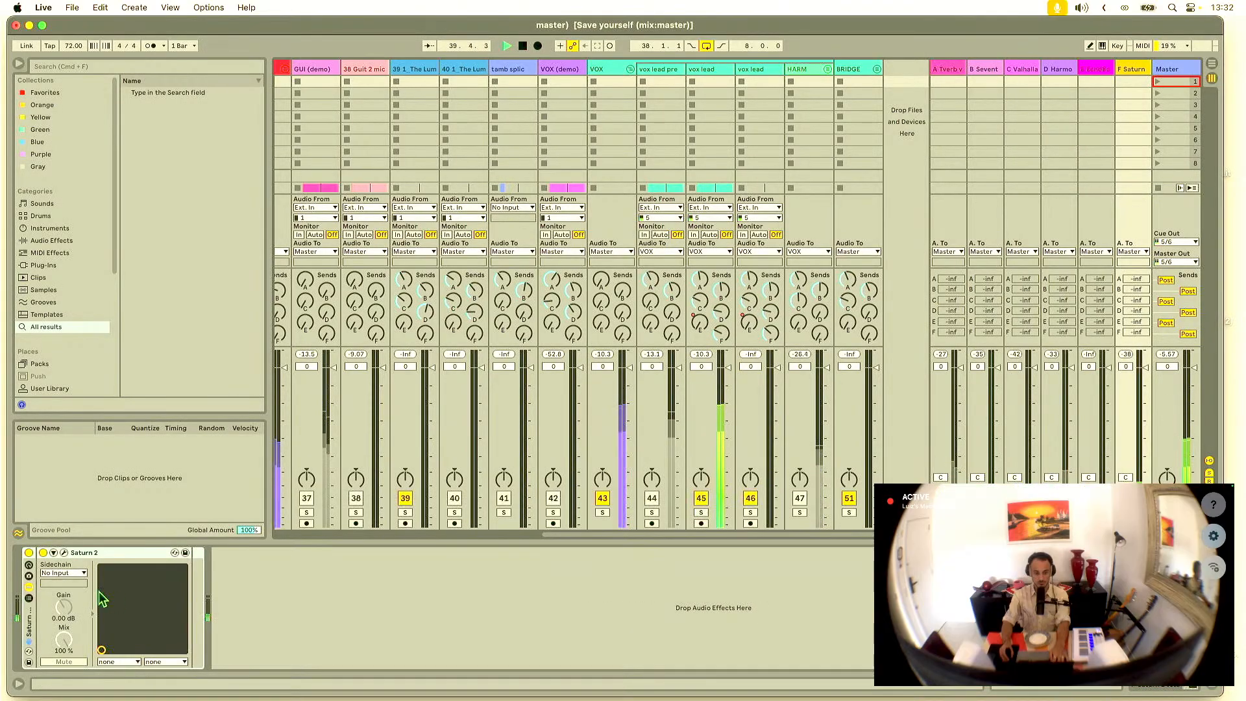
click(64, 553)
click(64, 553)
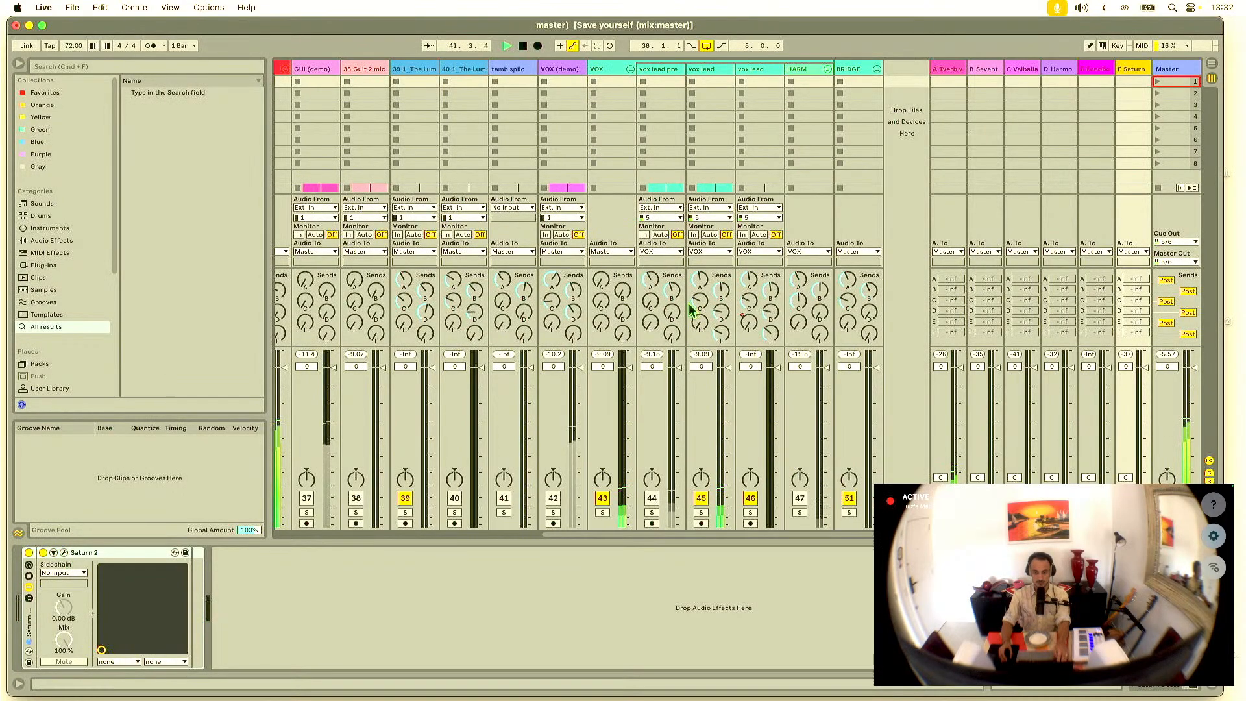
key(Tab)
key(Tab)
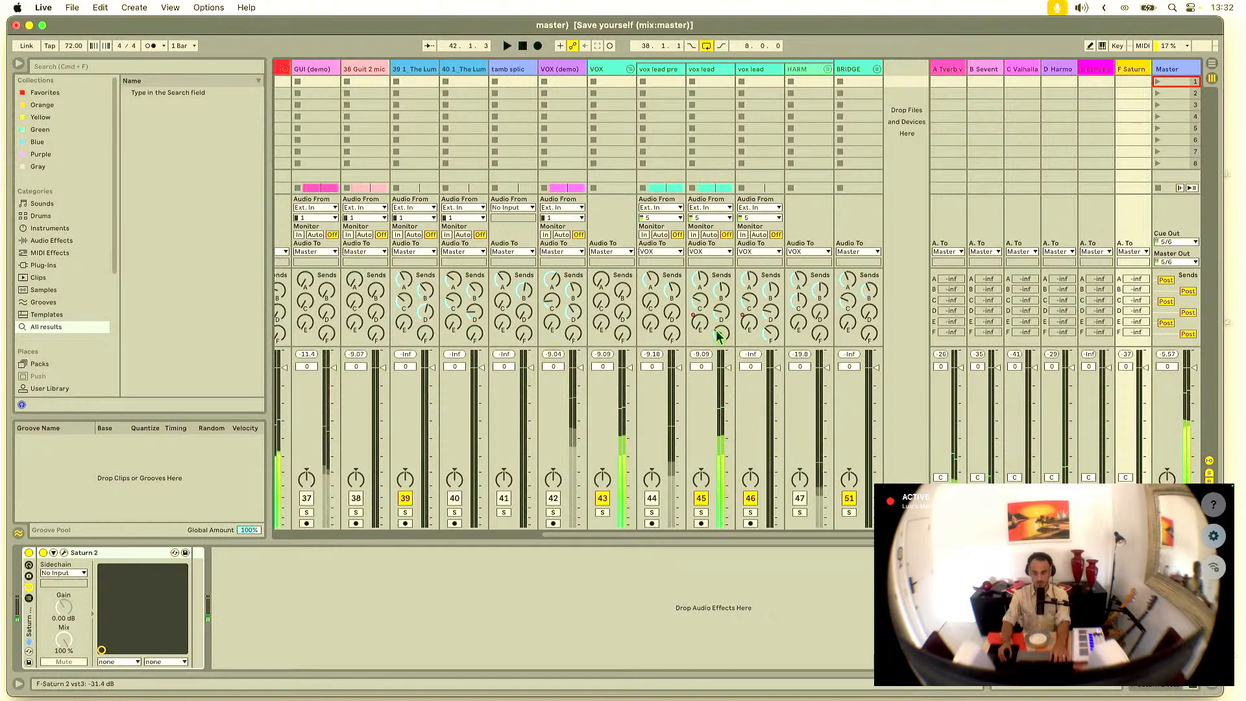
Step: Show automation on the vox lead track and drop its F-Saturn 2 send to -inf dB from the verse start at bar 38
key(Tab)
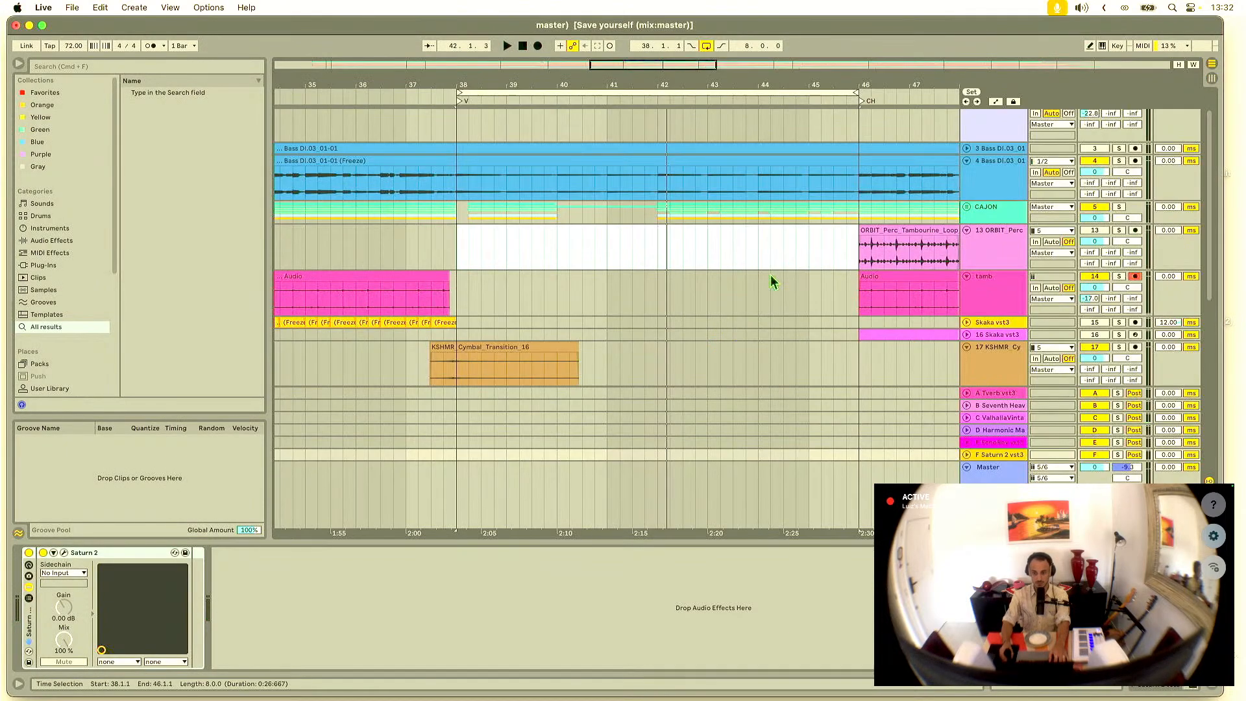
scroll(737, 317, down, 2)
scroll(689, 245, down, 2)
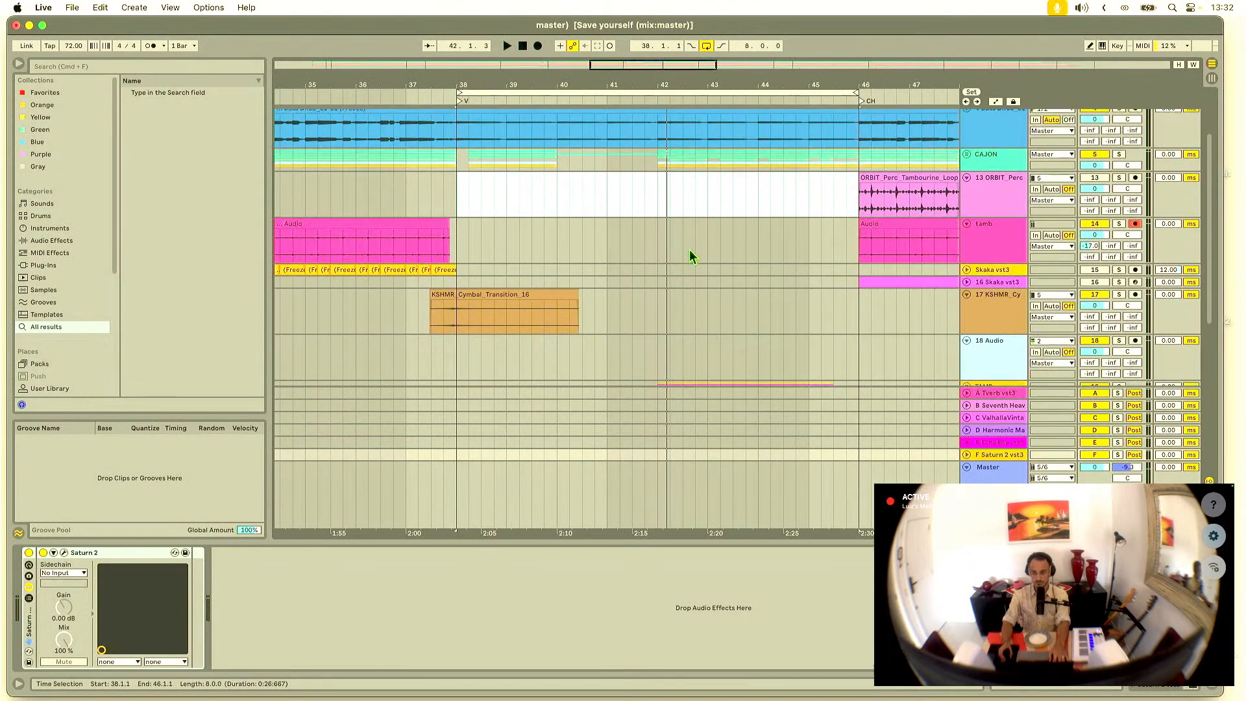
key(space)
scroll(745, 258, down, 10)
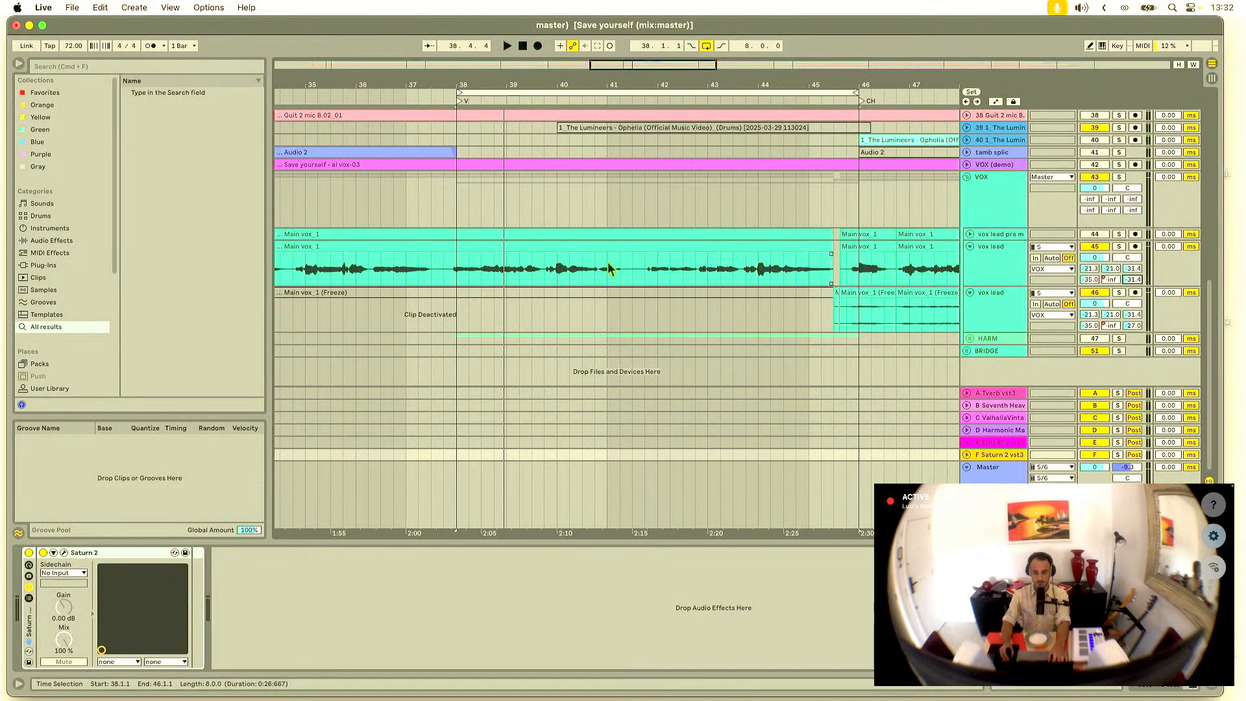
key(a)
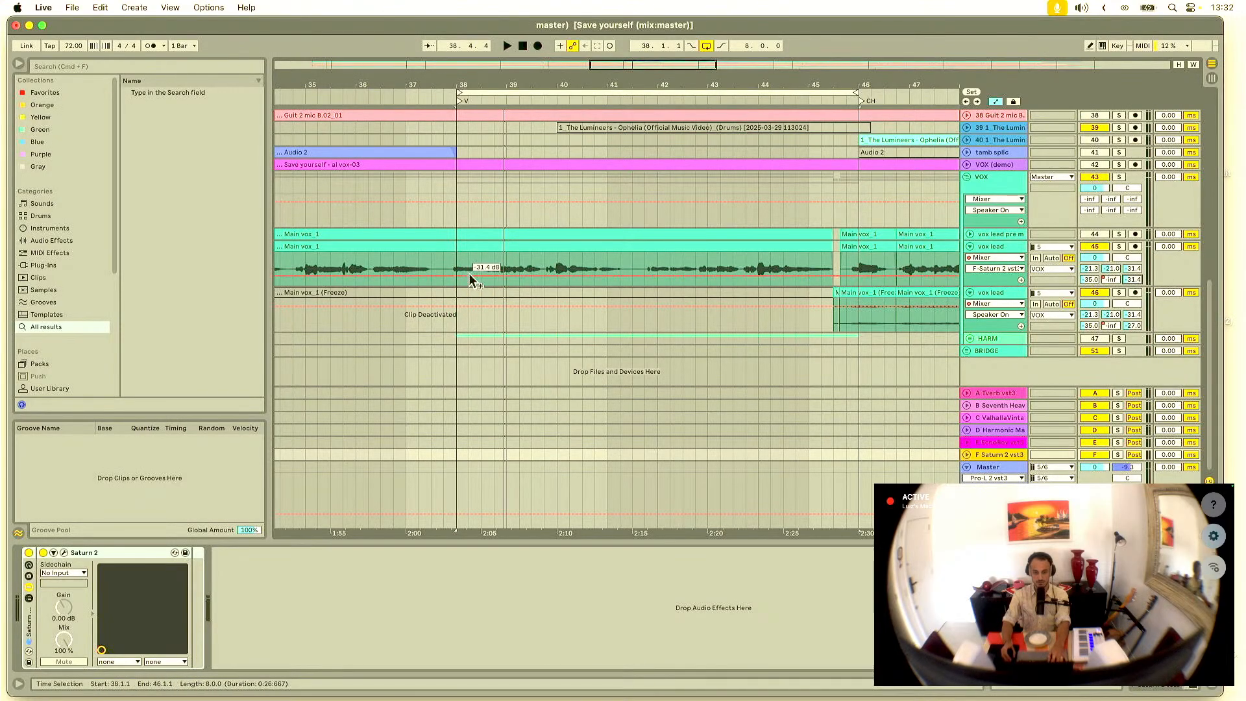
drag(457, 278, 458, 286)
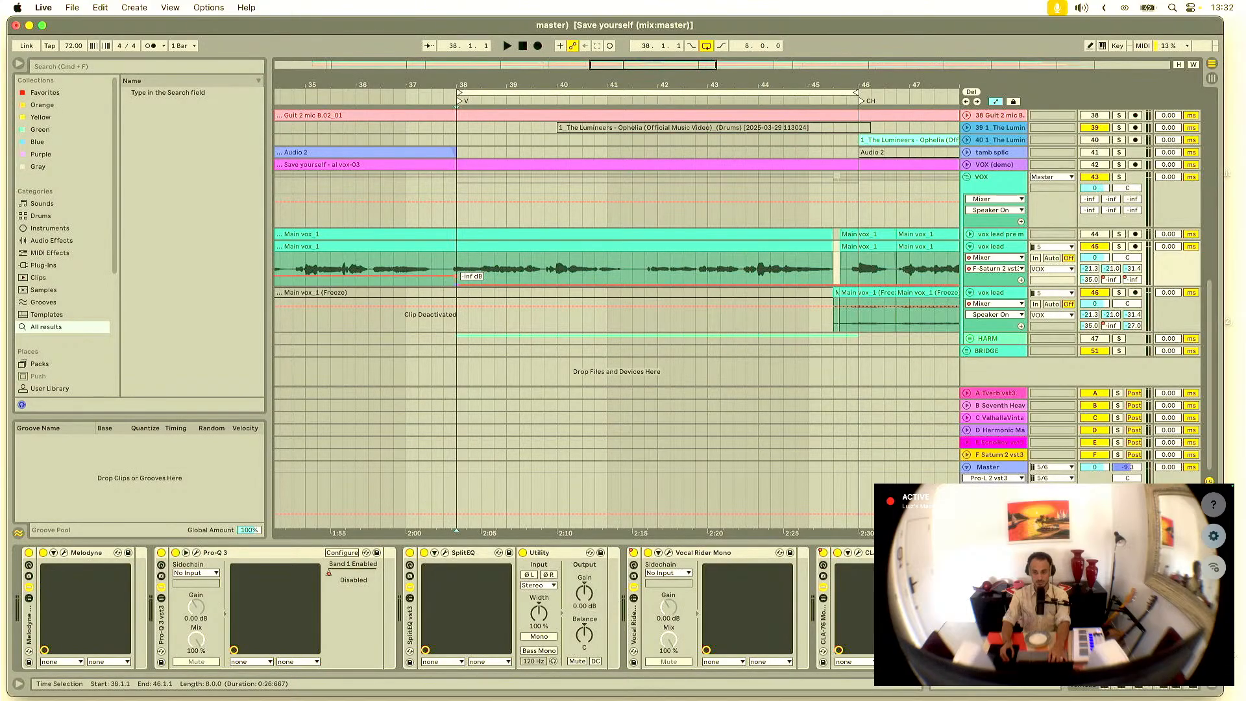
click(871, 288)
drag(859, 286, 866, 282)
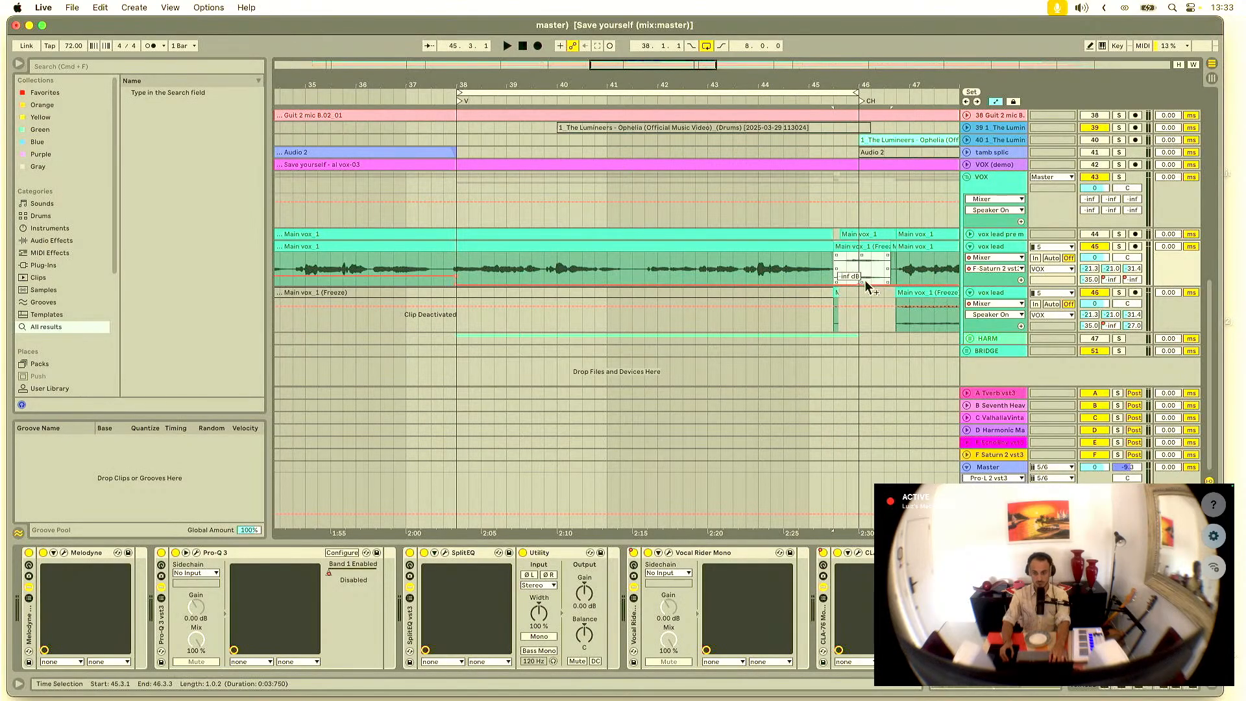
key(super+z)
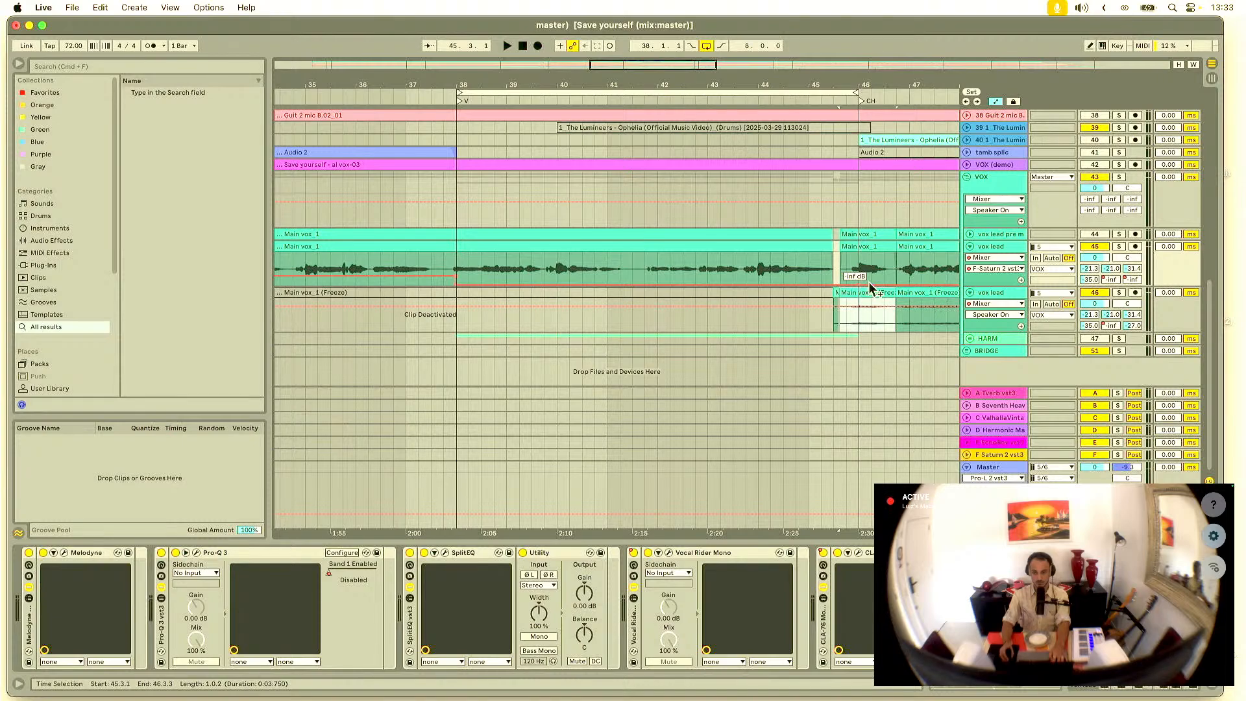
Step: Raise the vox lead's F-Saturn 2 send automation to -31.0 dB around the chorus entry at bar 46
drag(880, 88, 823, 108)
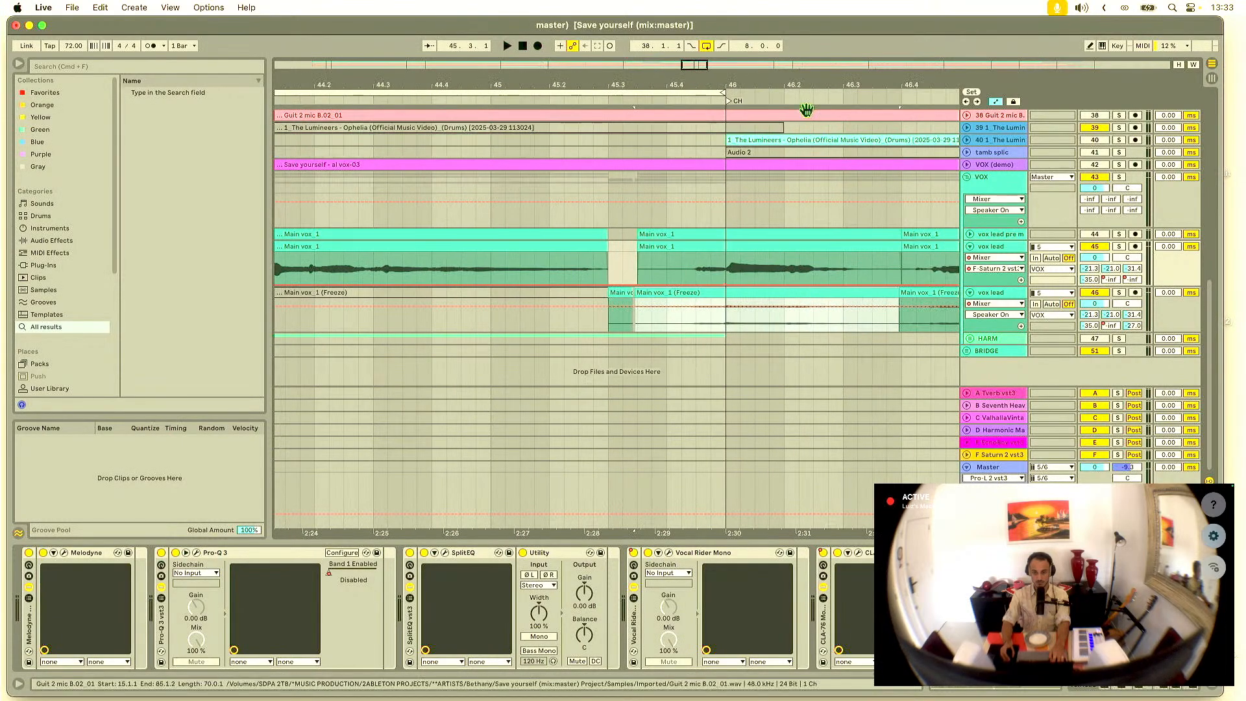
drag(756, 283, 756, 276)
drag(729, 84, 867, 39)
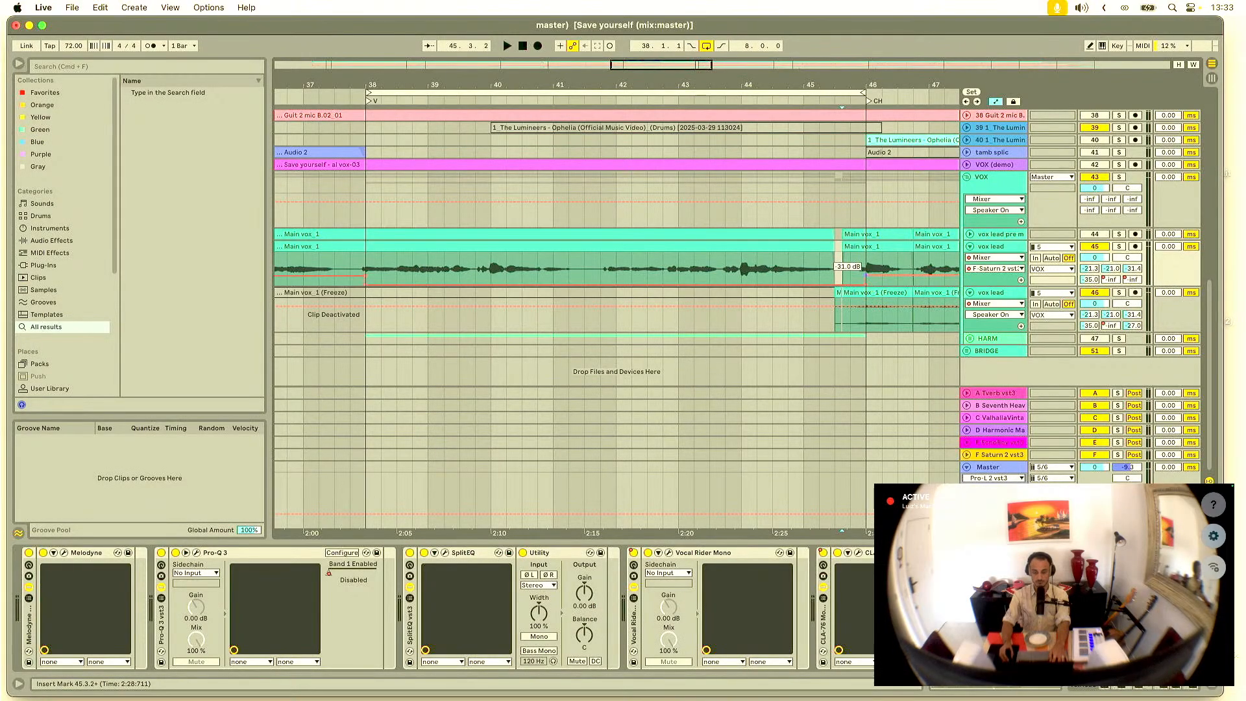
Step: Play the verse into the chorus to check the automated Saturn 2 send, looking at the vocal tracks in the mixer
click(473, 261)
key(space)
key(space)
drag(653, 81, 554, 46)
key(Tab)
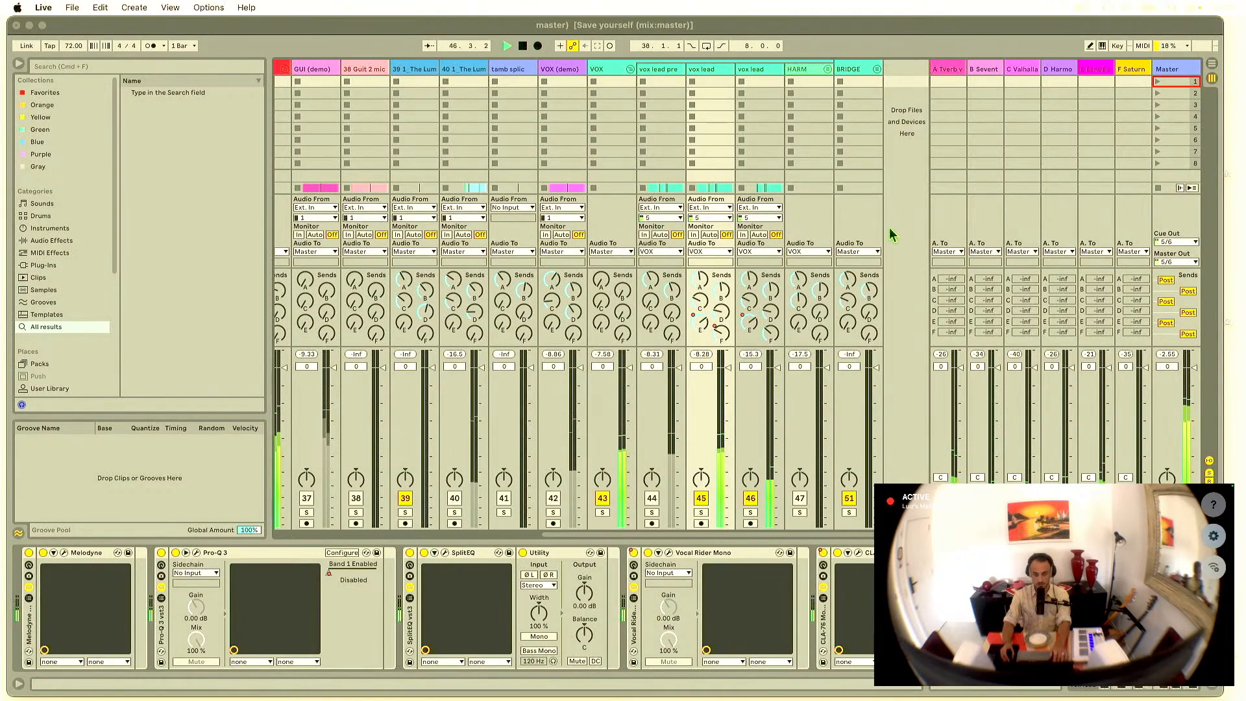
key(Tab)
Step: Trim the start of the frozen duplicate vox lead clip to the chorus marker at 46.1.1 and play from there
drag(638, 84, 604, 229)
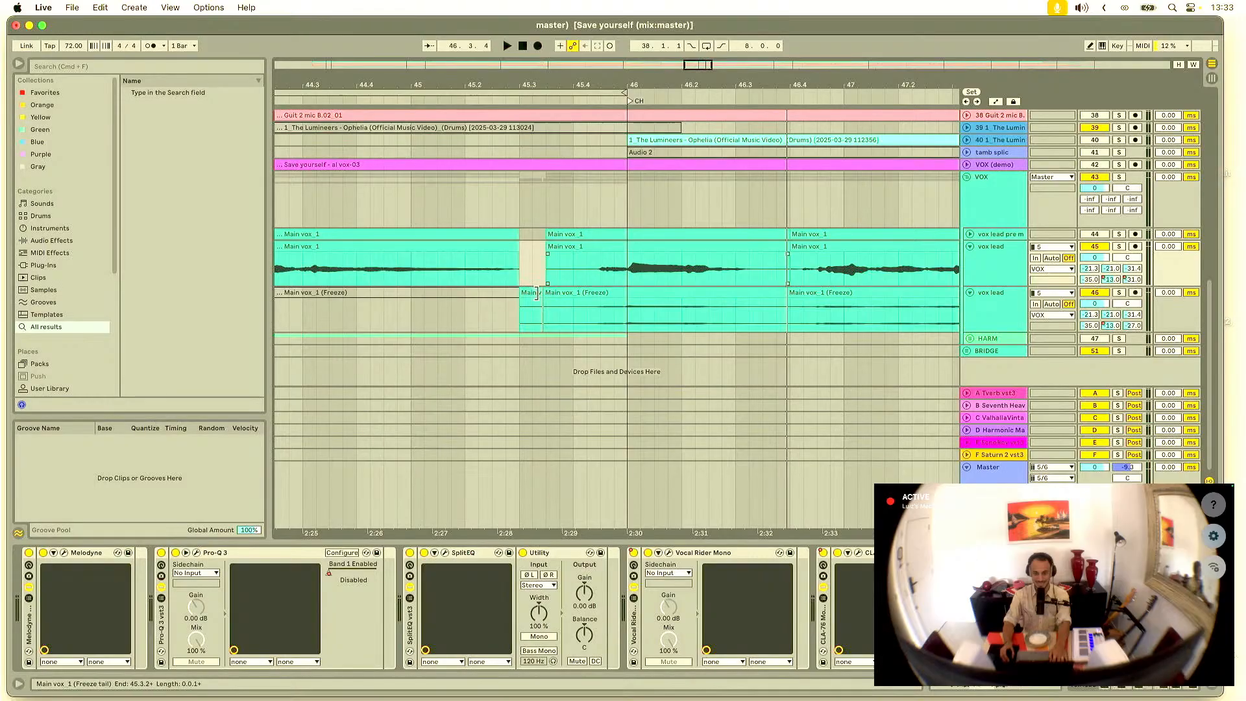
drag(547, 302, 633, 317)
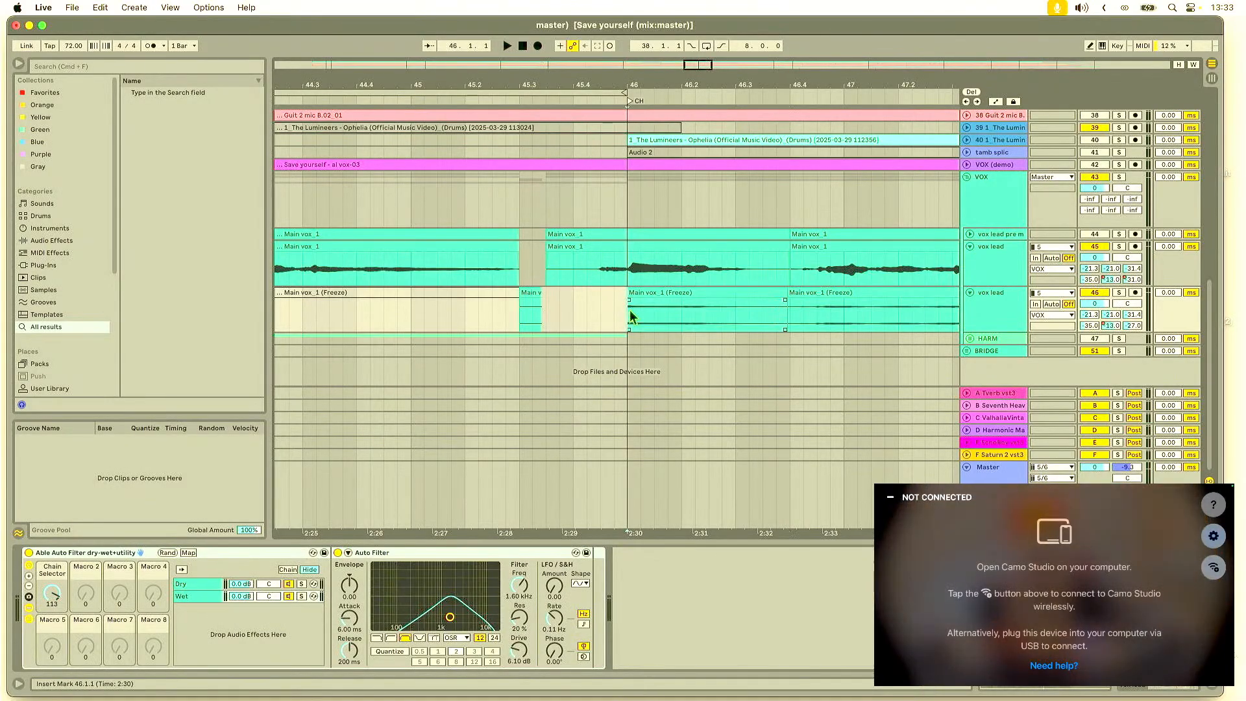
key(space)
drag(710, 68, 791, 69)
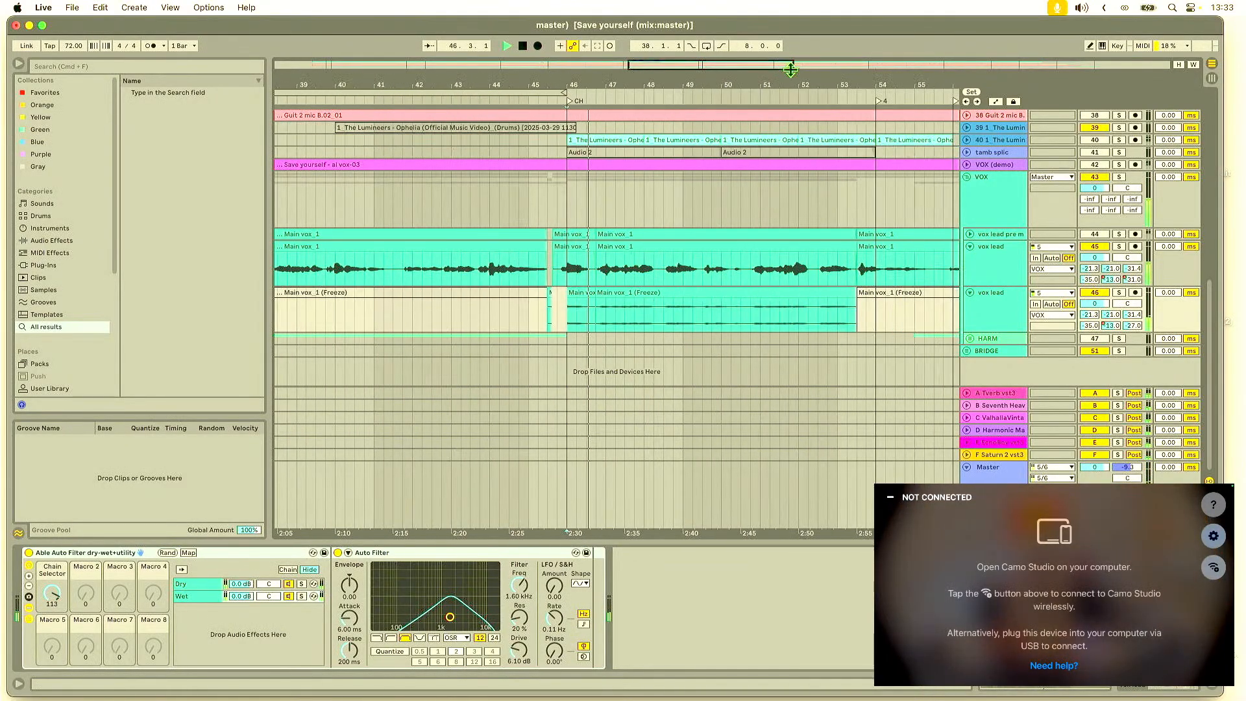
drag(678, 87, 677, 32)
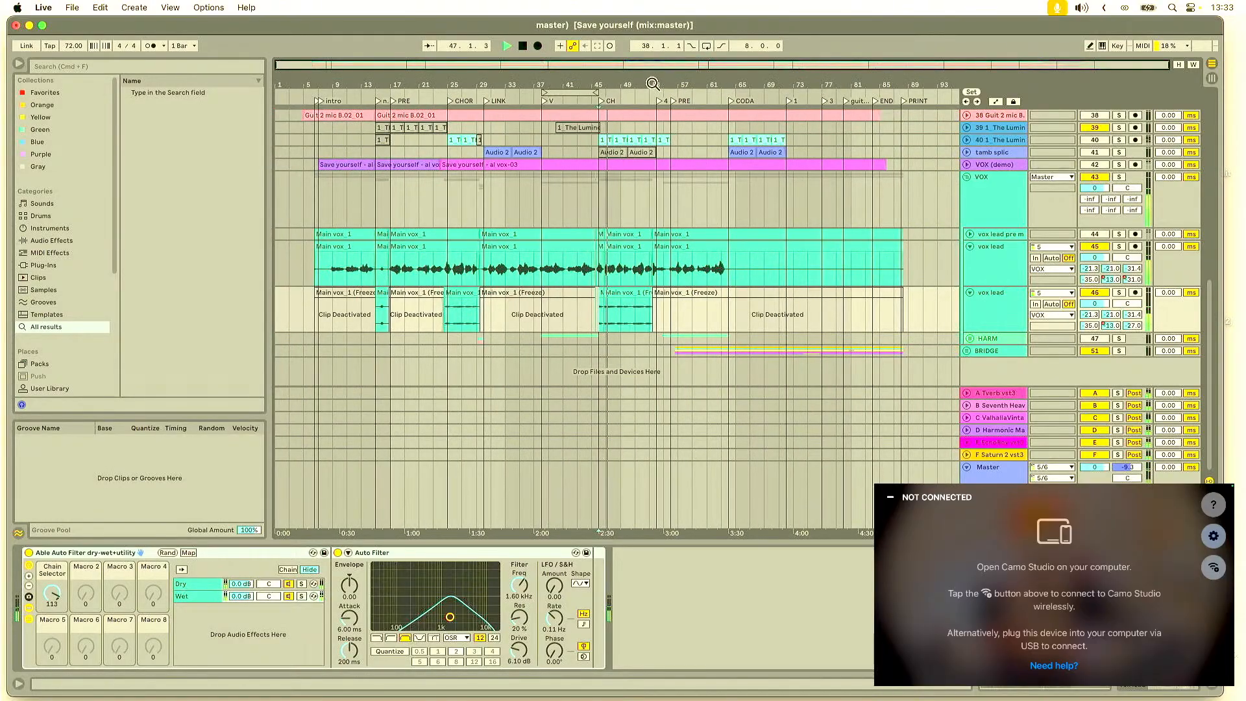
drag(652, 84, 648, 113)
Step: Solo the duplicate vox lead track and set its Auto Filter frequency to 1.39 kHz
click(997, 312)
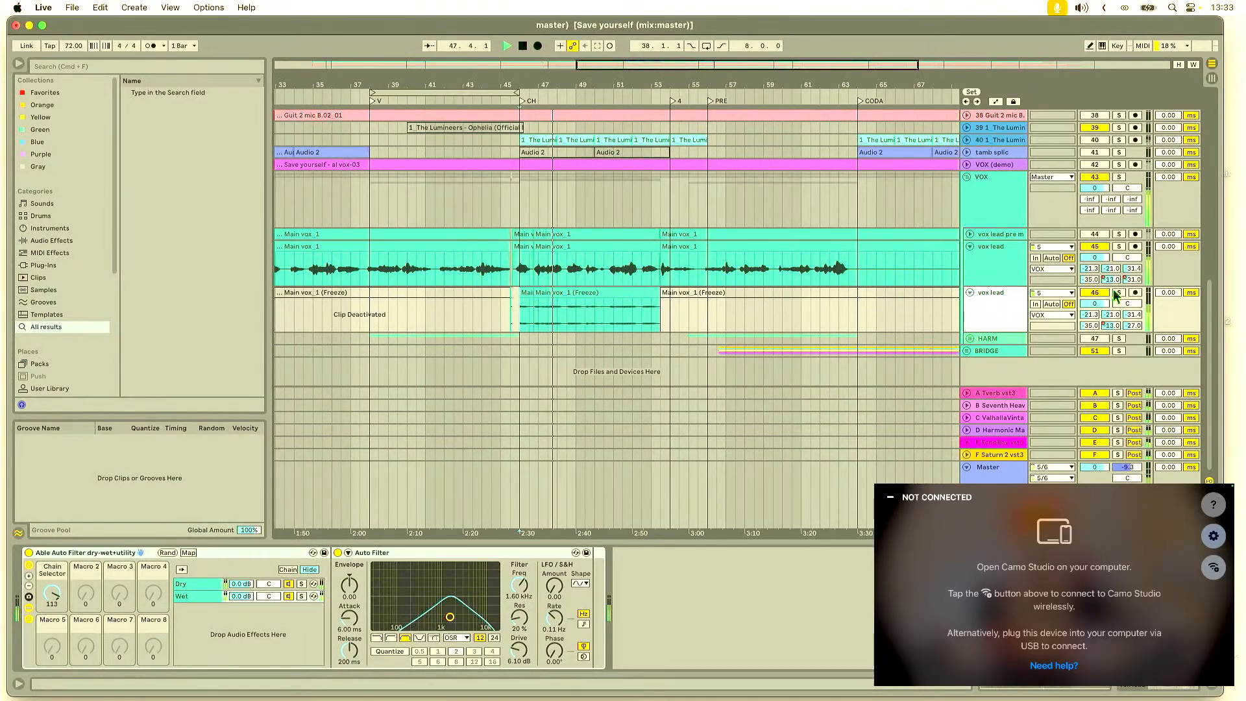
click(1117, 293)
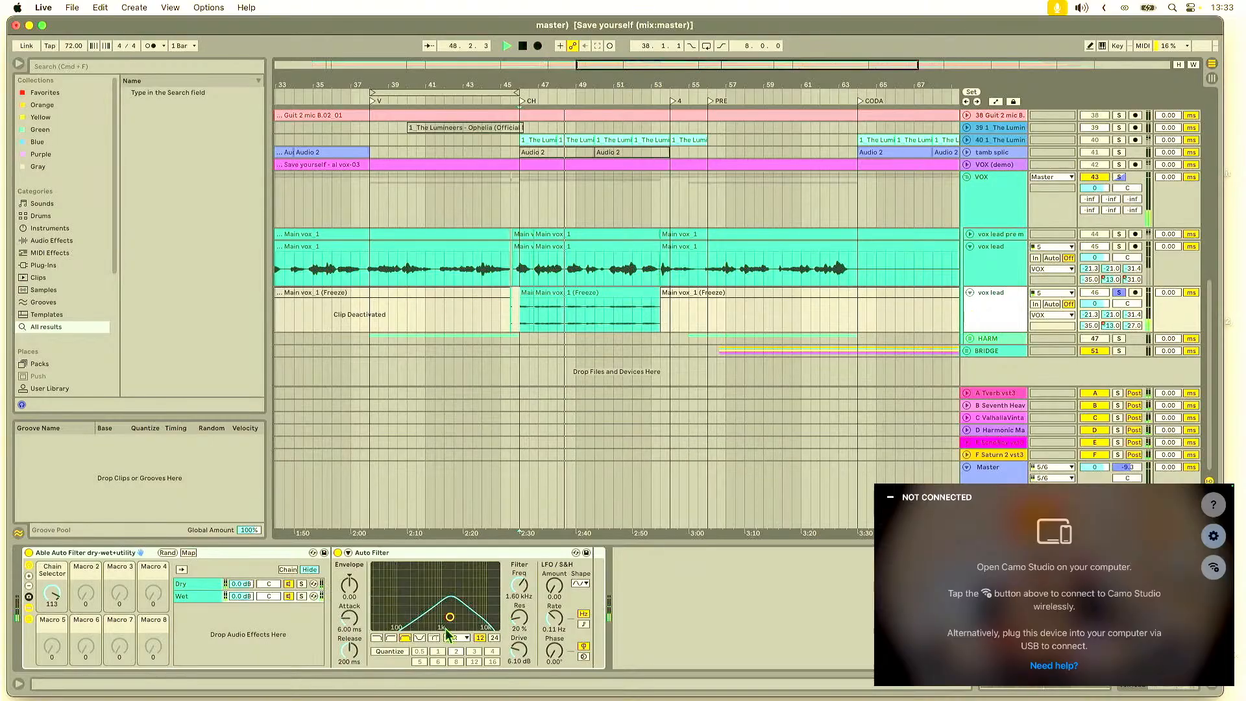
drag(450, 617, 447, 616)
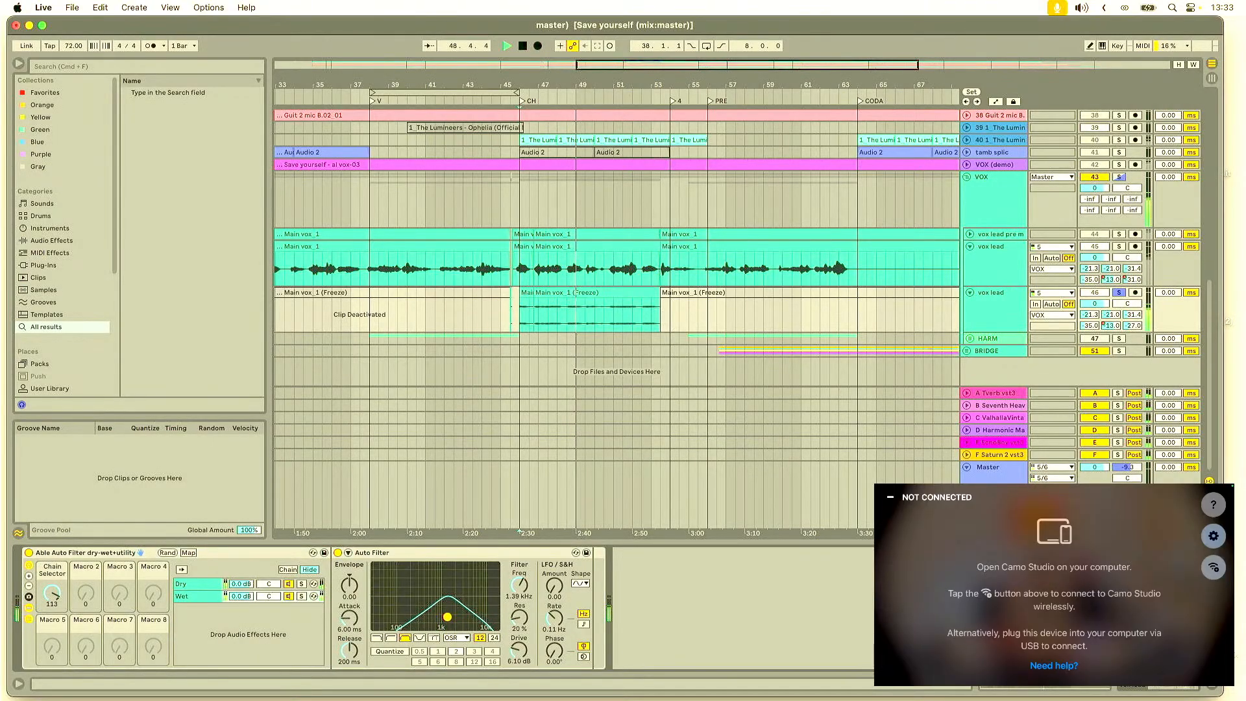
Step: Add the Haaze 2 stereo widener after the Auto Filter on the duplicate vox lead track
right_click(654, 577)
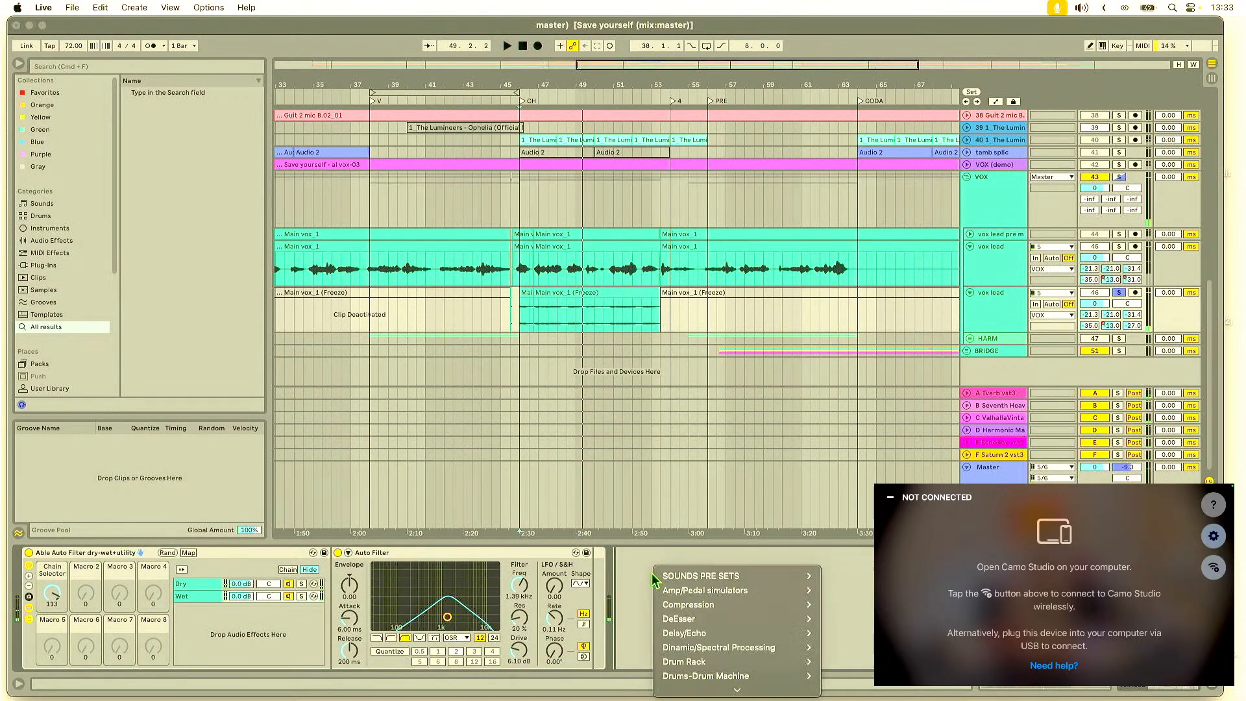
scroll(680, 600, down, 3)
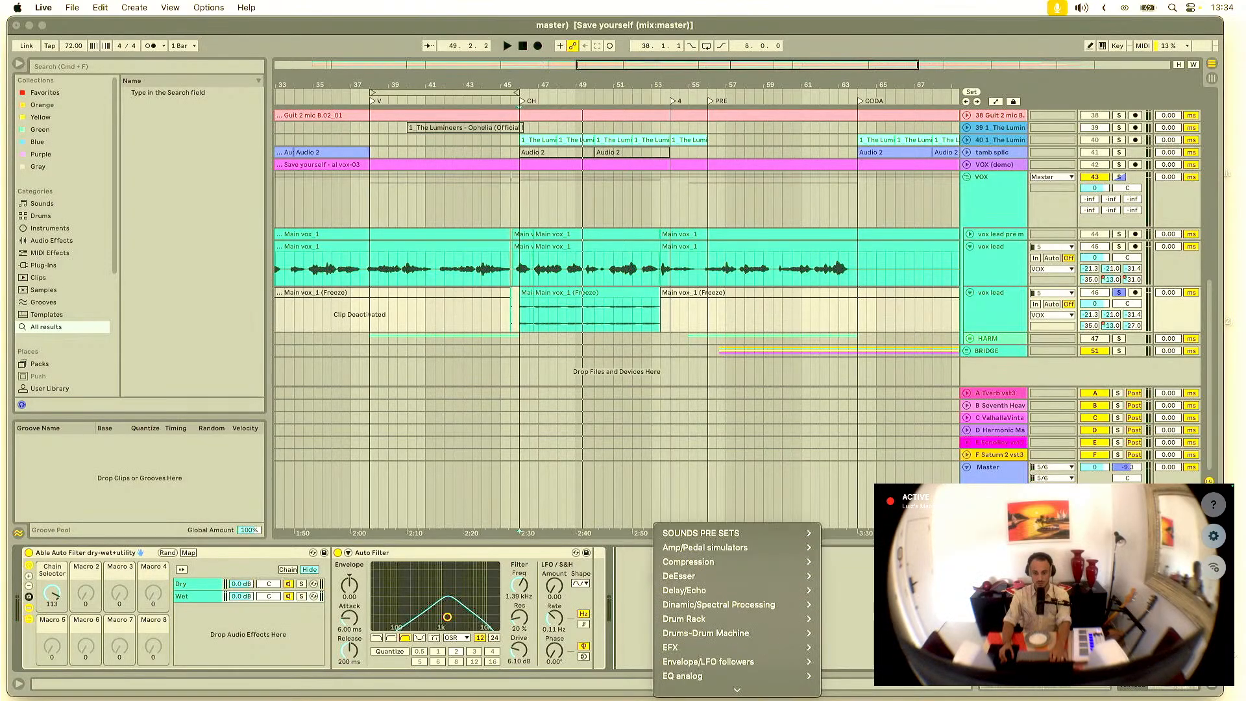
scroll(737, 603, down, 10)
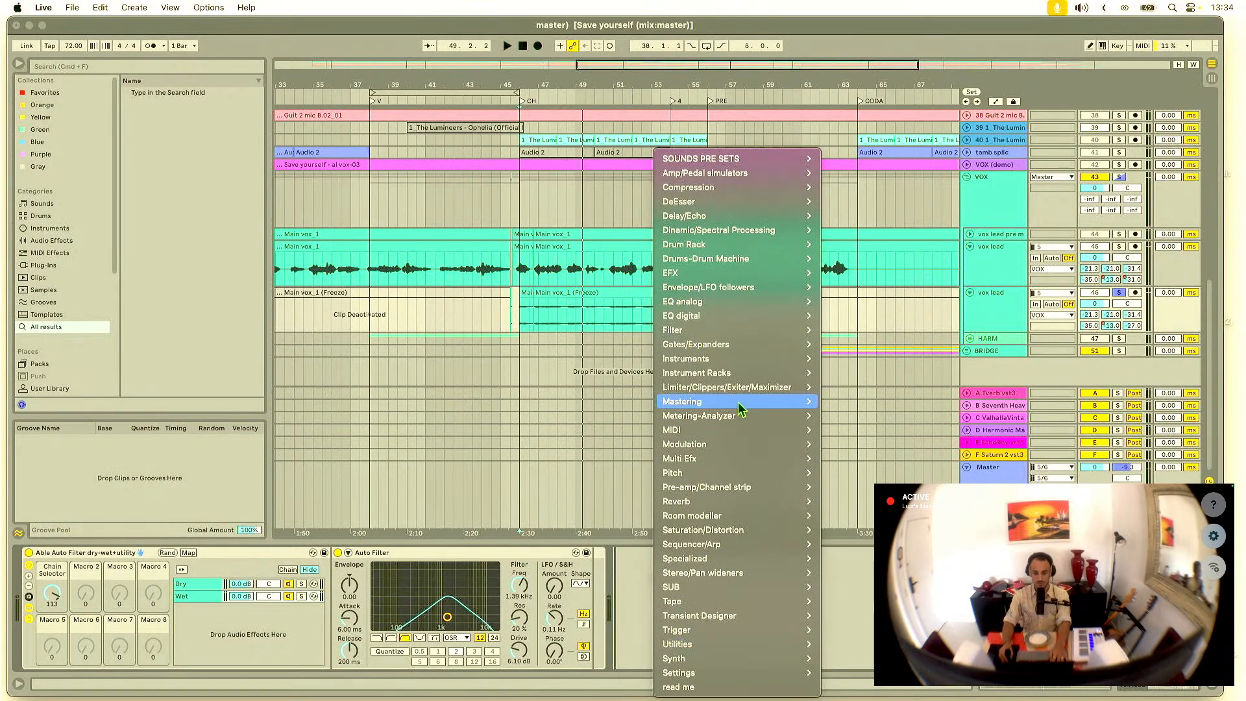
mouse_move(744, 573)
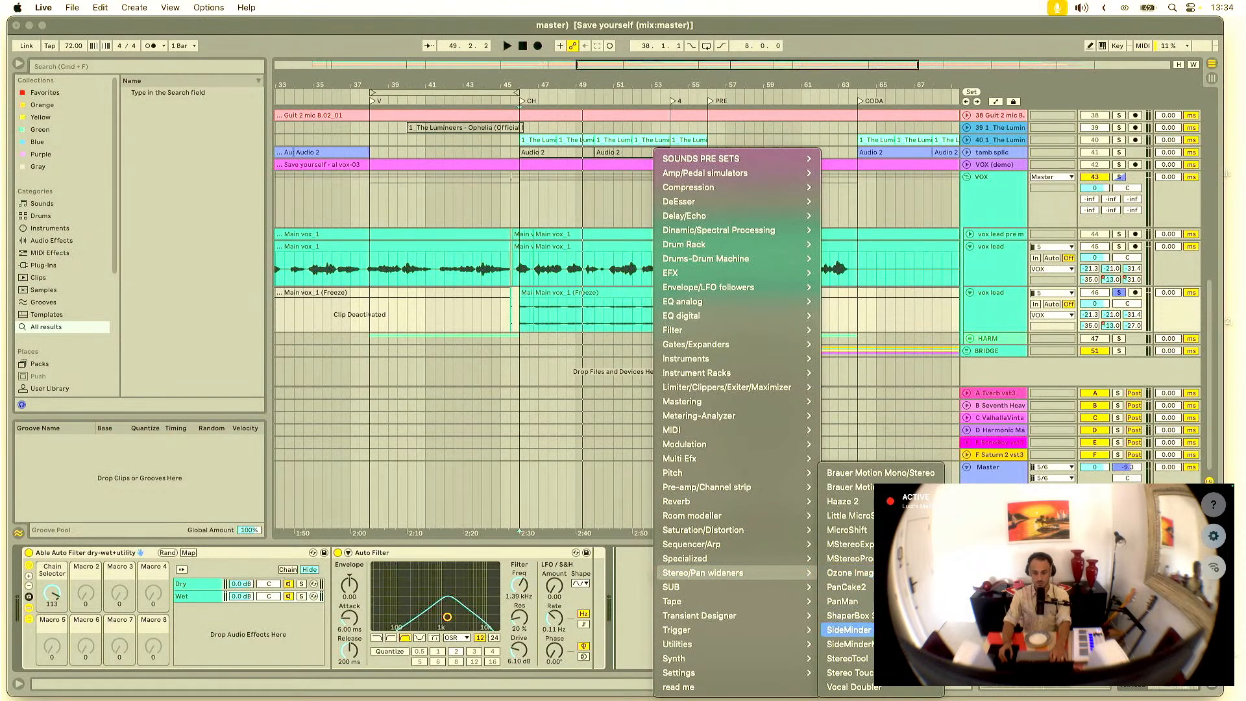
click(842, 501)
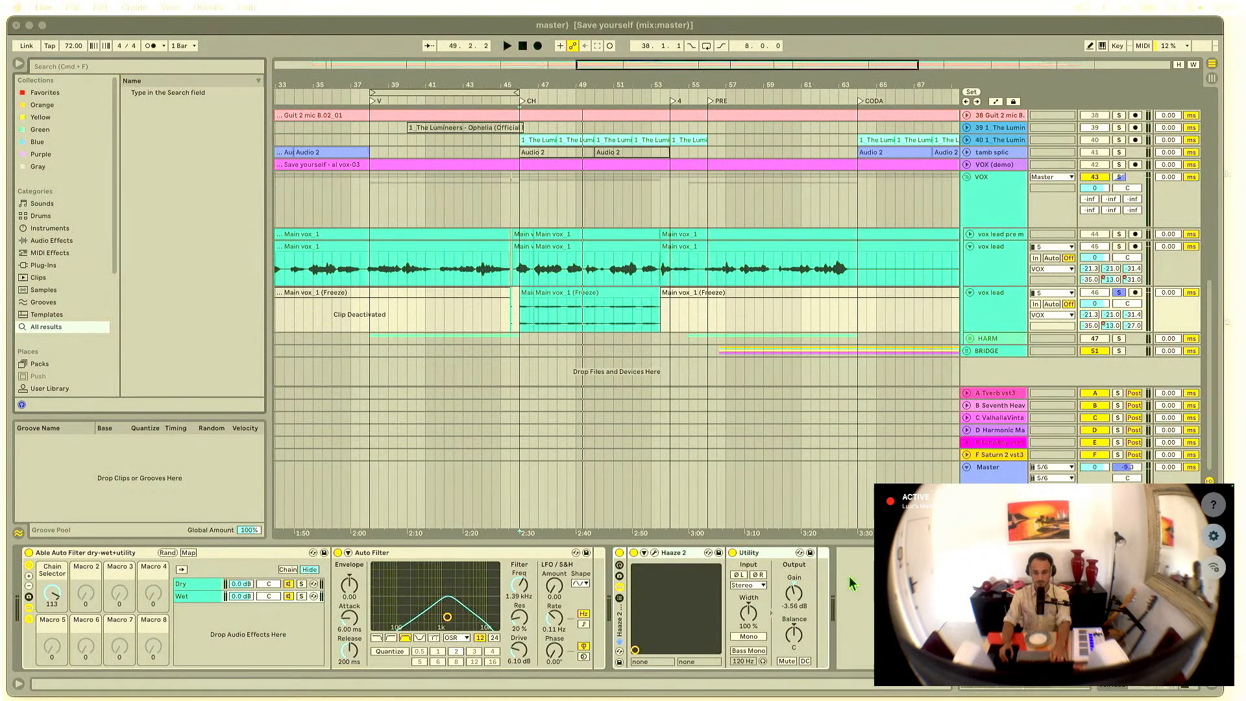
Step: Play the soloed duplicate vox lead and compare it with Haaze 2 bypassed and active in its plug-in window
key(space)
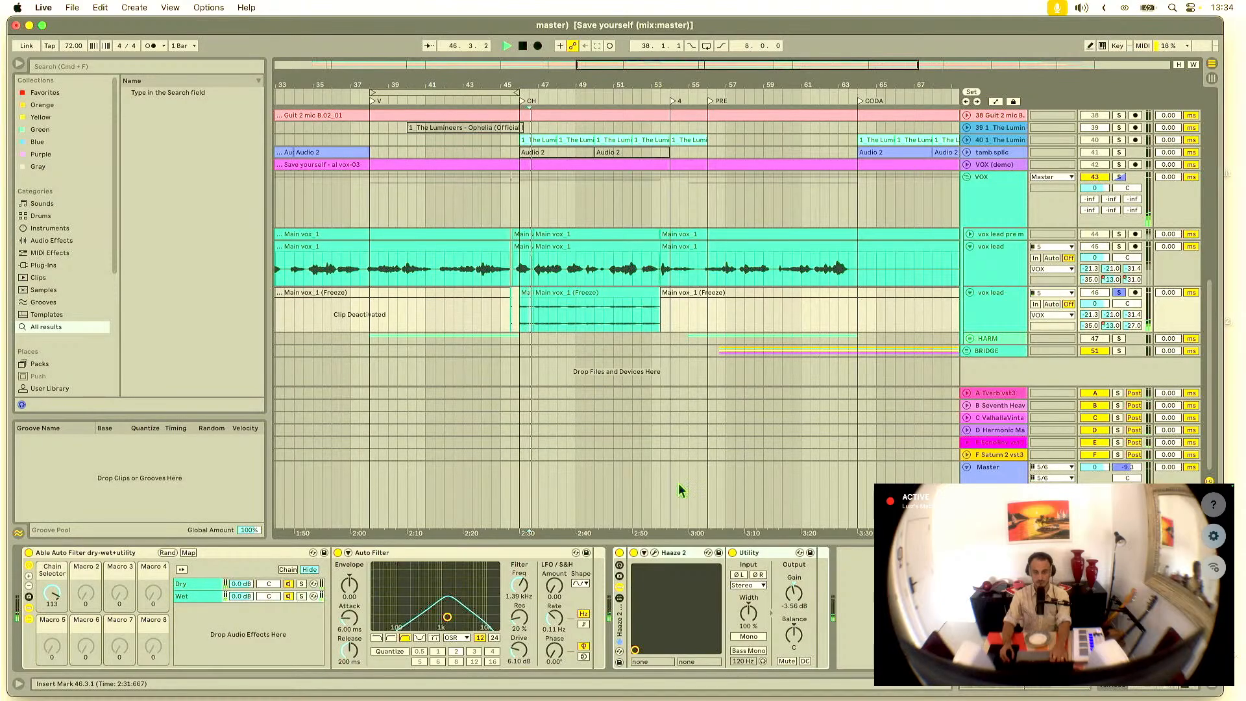
click(654, 552)
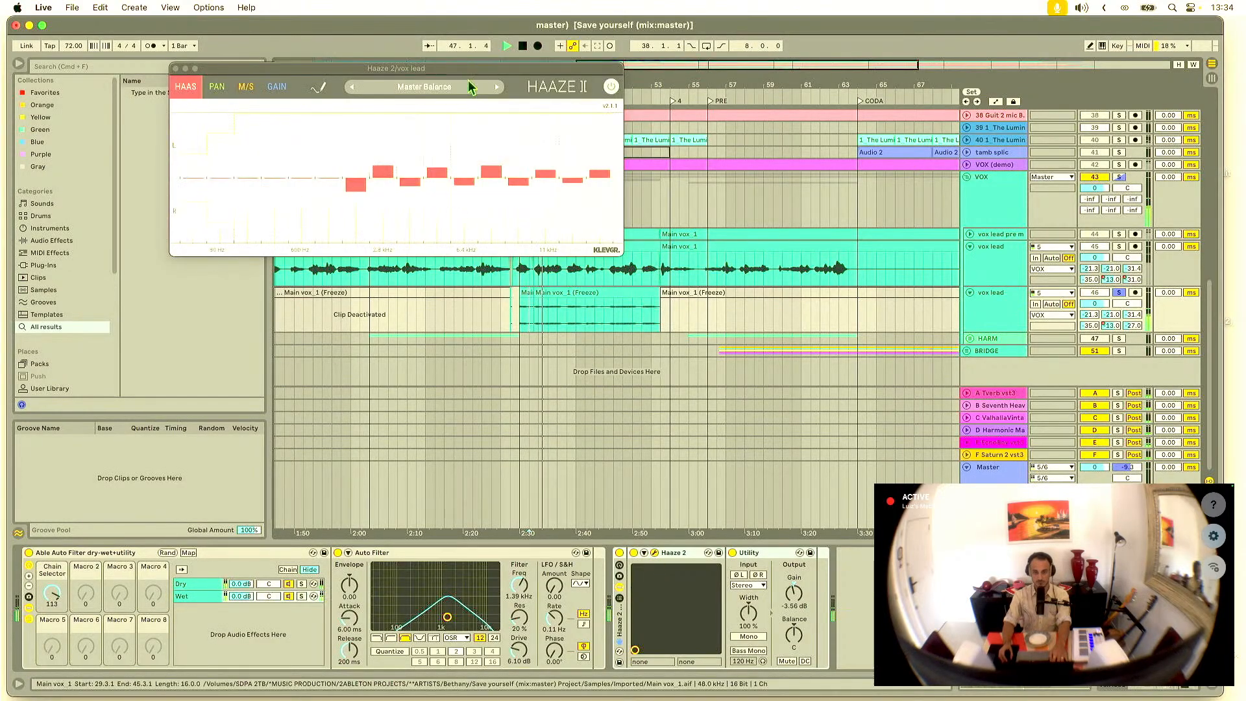
click(610, 90)
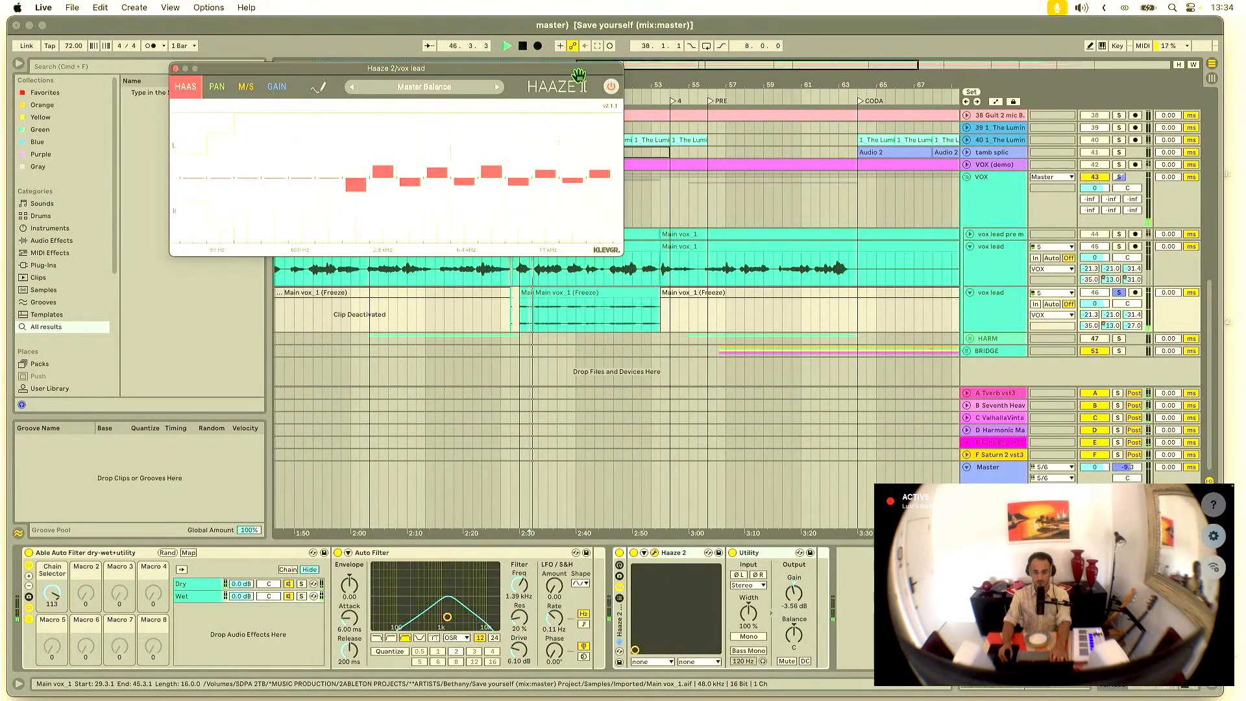
drag(536, 74, 787, 382)
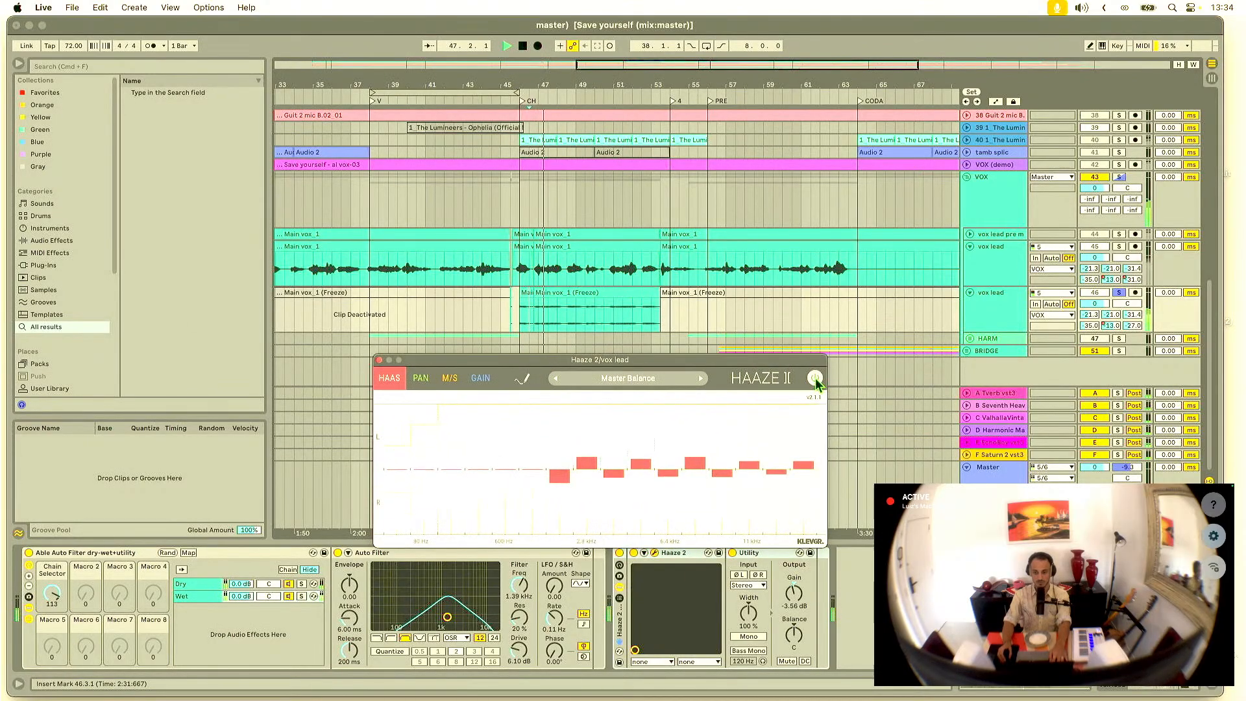
click(996, 312)
key(space)
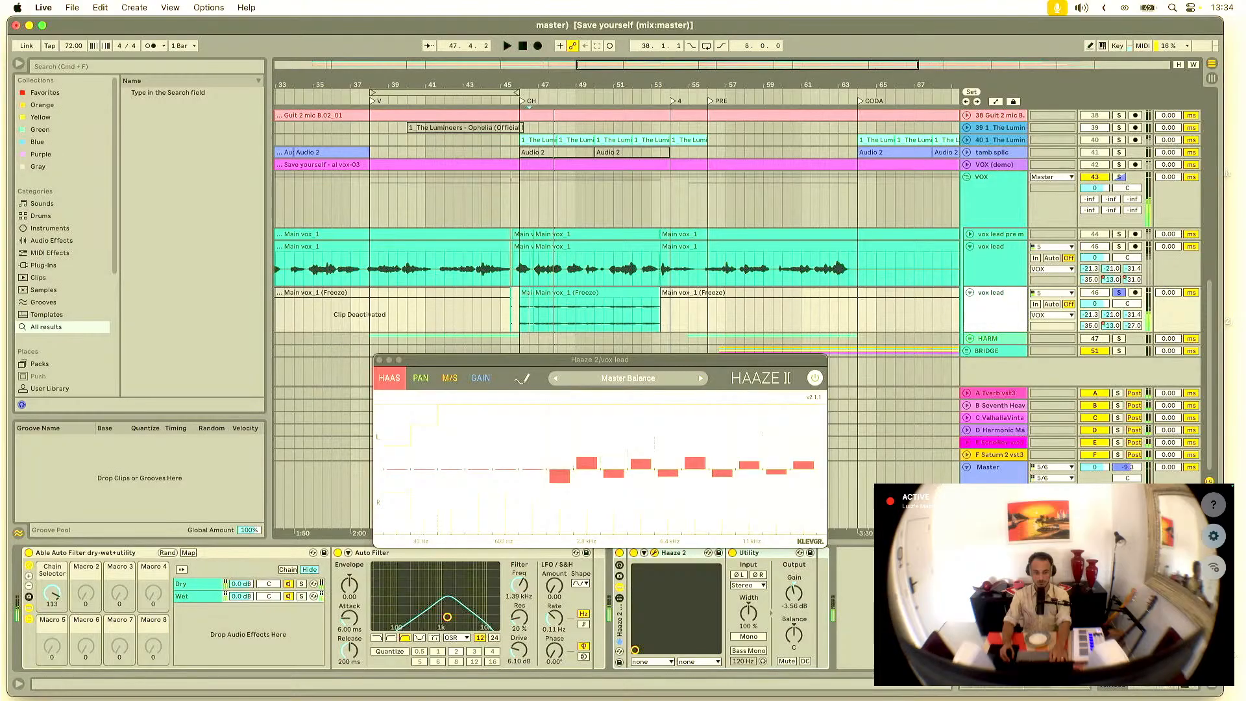
Step: Open bx_solo on the Master and solo the side signal, playing the chorus while toggling Haaze 2's bypass
click(987, 467)
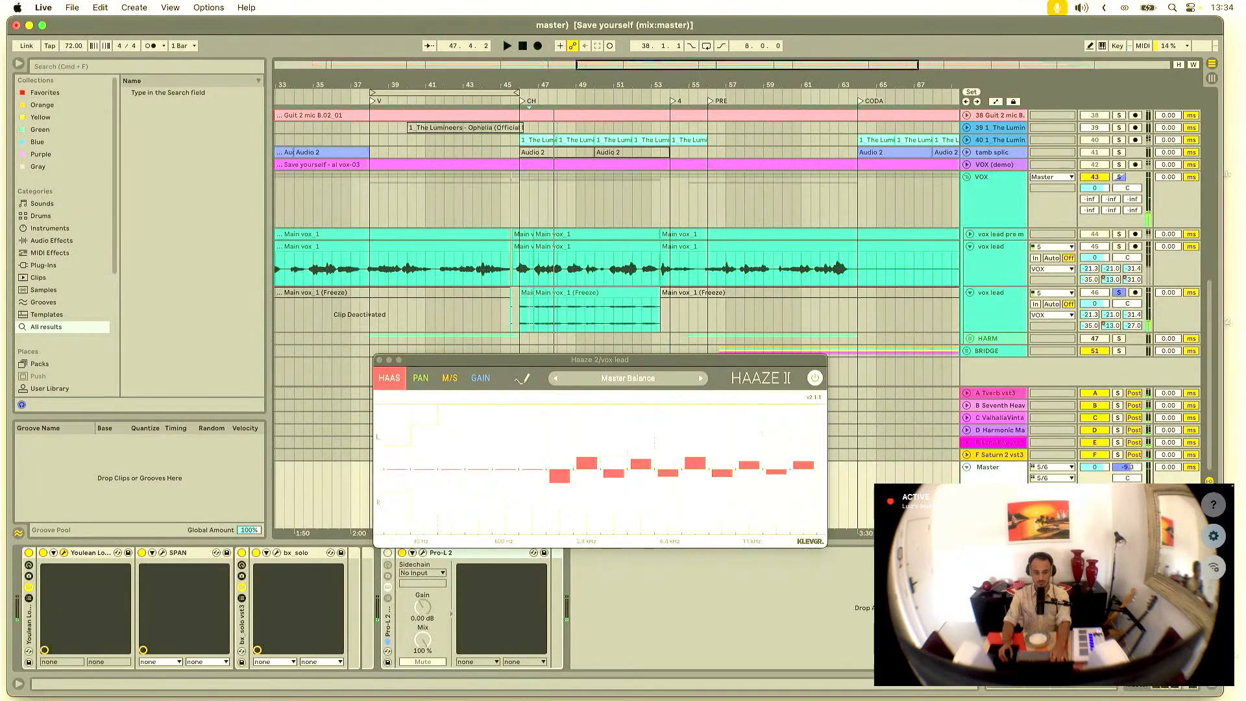
click(276, 552)
click(419, 353)
key(space)
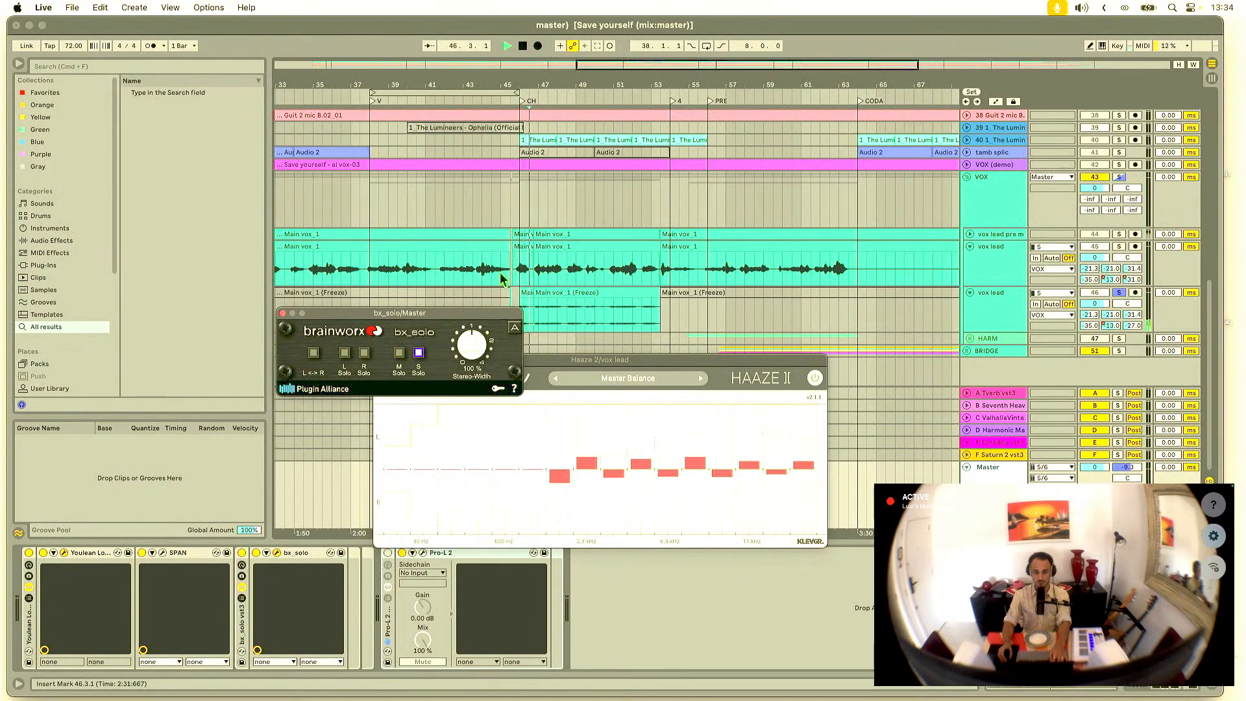
click(815, 381)
key(space)
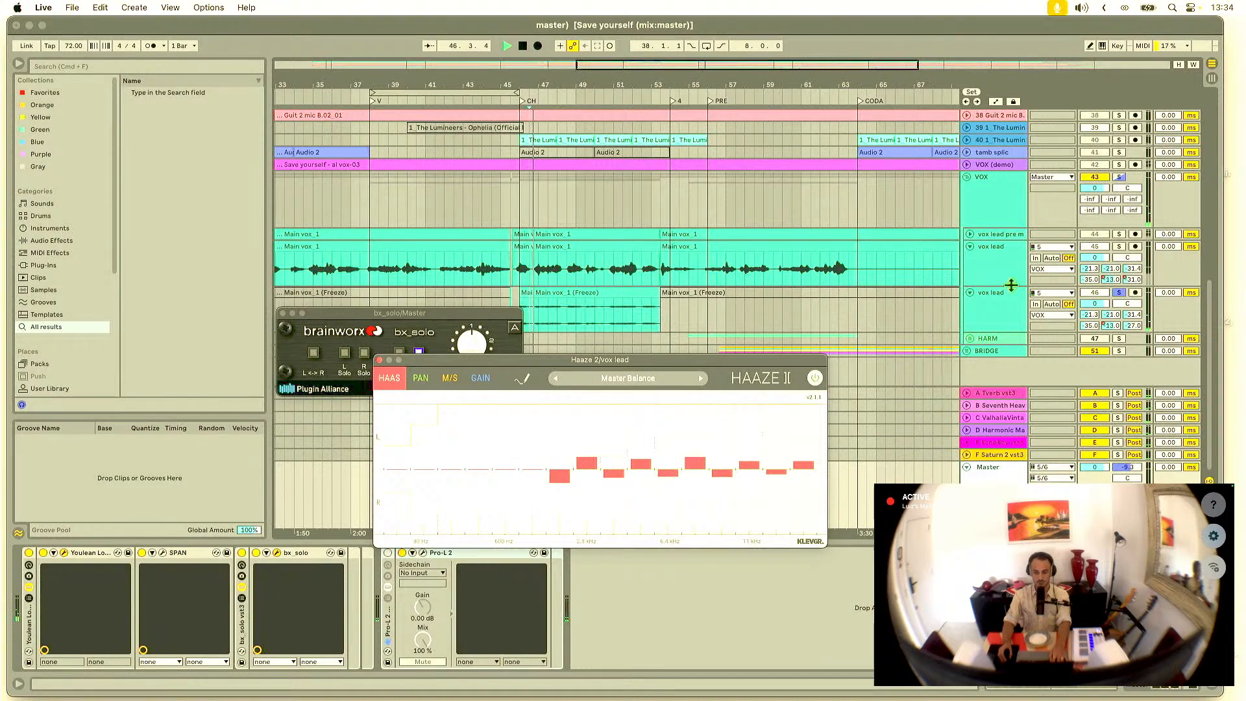
Step: Reset the gain of the Utility following Haaze 2 on the duplicate vox lead to 0.00 dB and replay
click(987, 305)
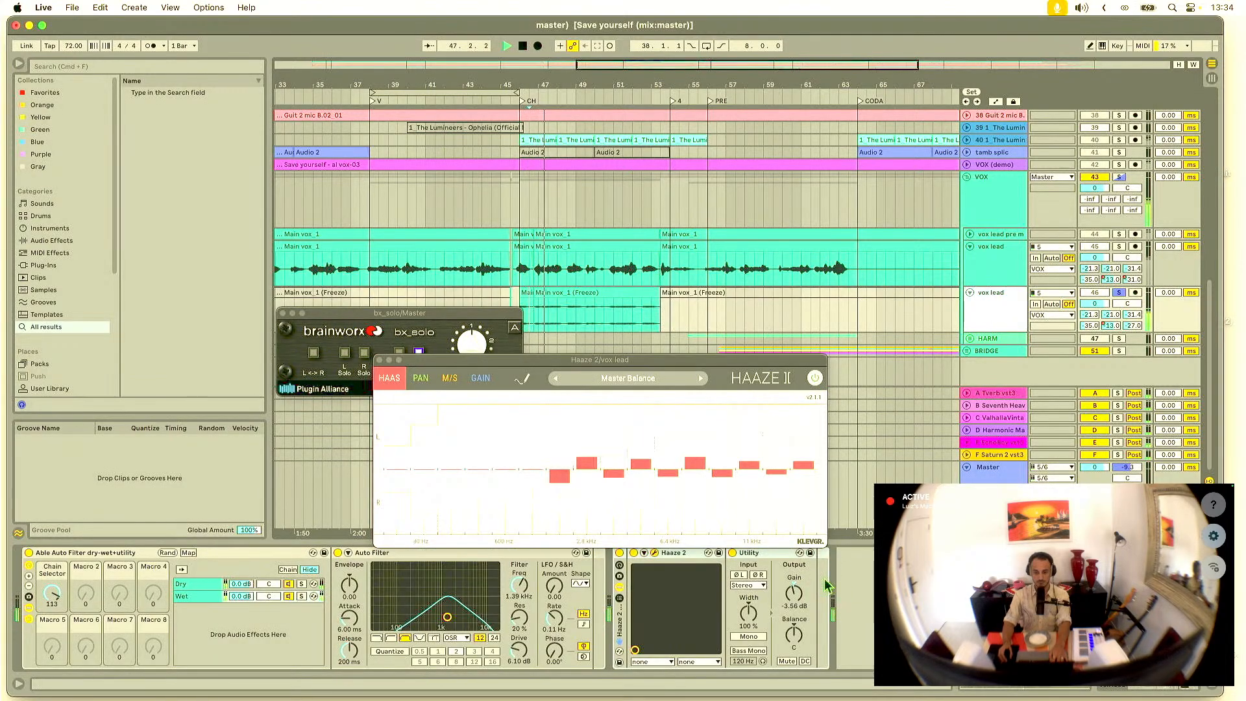
double_click(798, 583)
key(space)
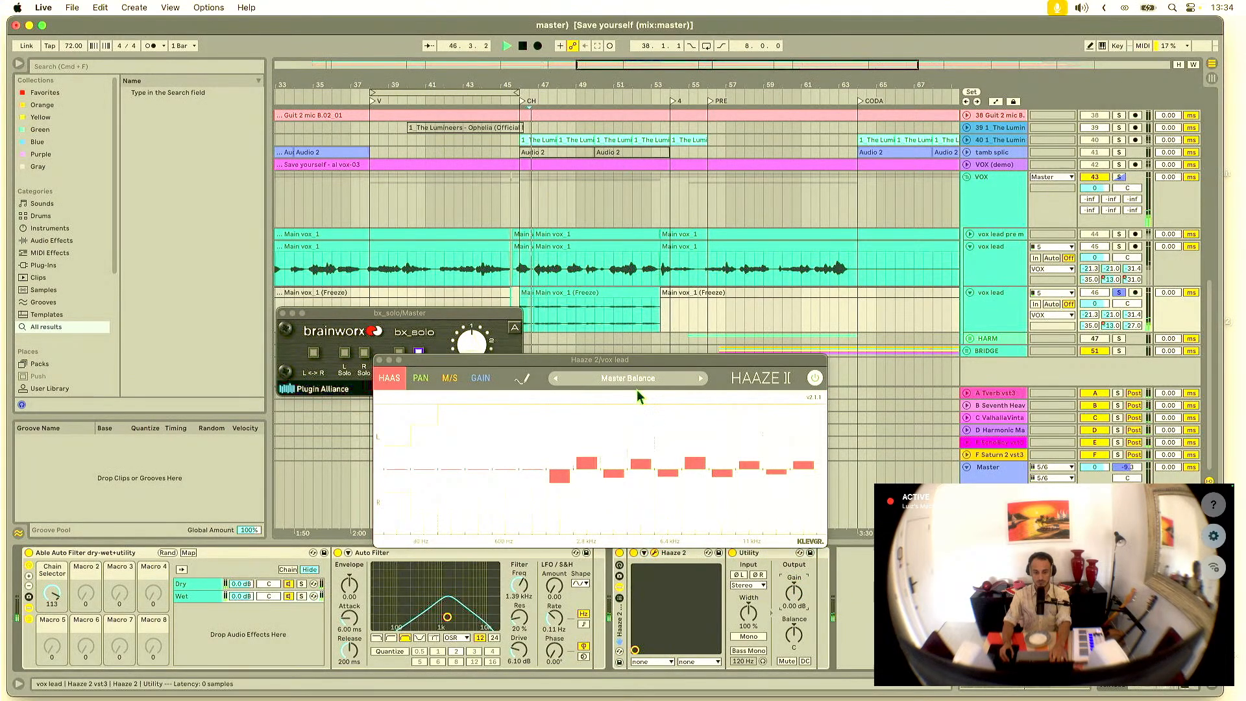
Step: Load Haaze 2's Widen All preset and reduce its Haas delays, nearly flattening the lowest bands and shortening the higher ones
click(701, 378)
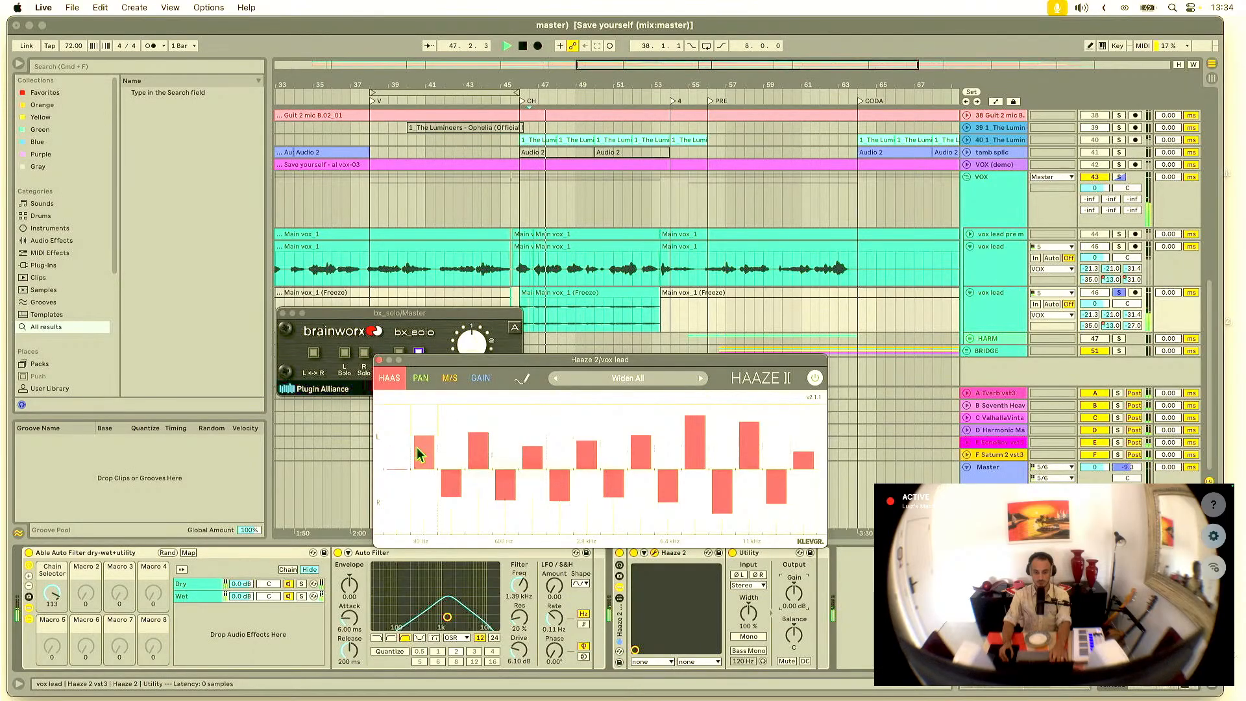
drag(419, 454, 560, 481)
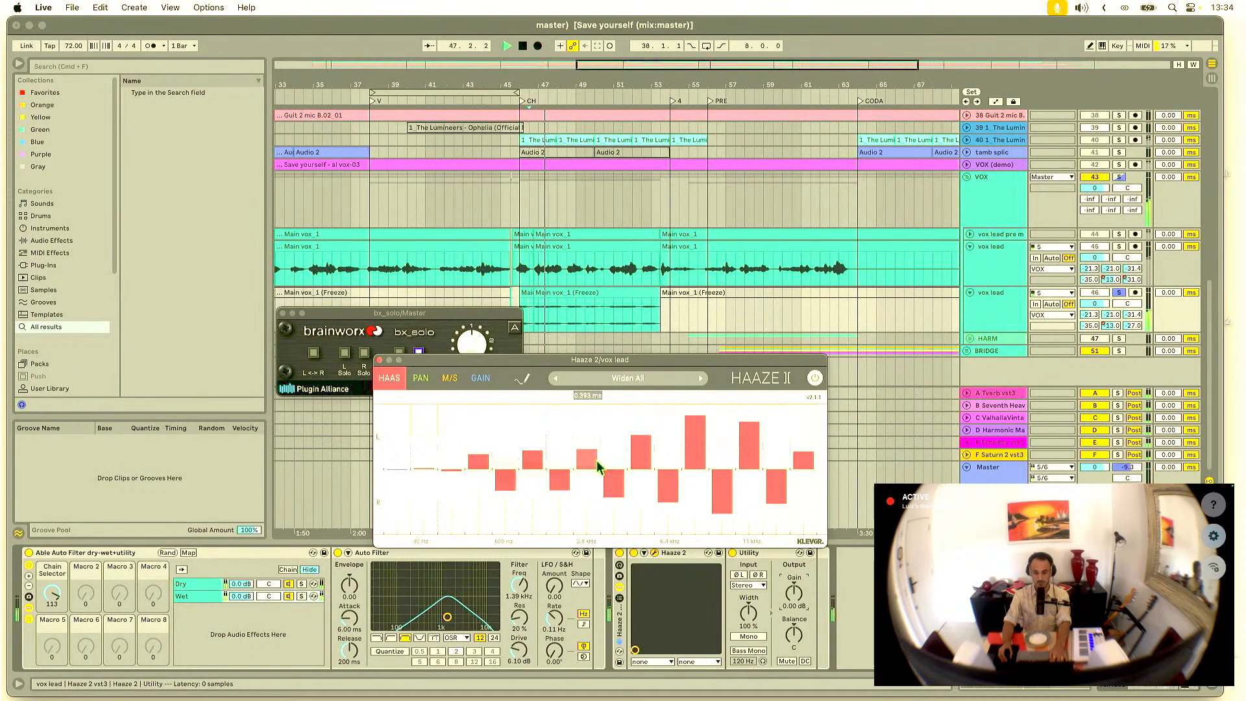
drag(642, 445, 693, 458)
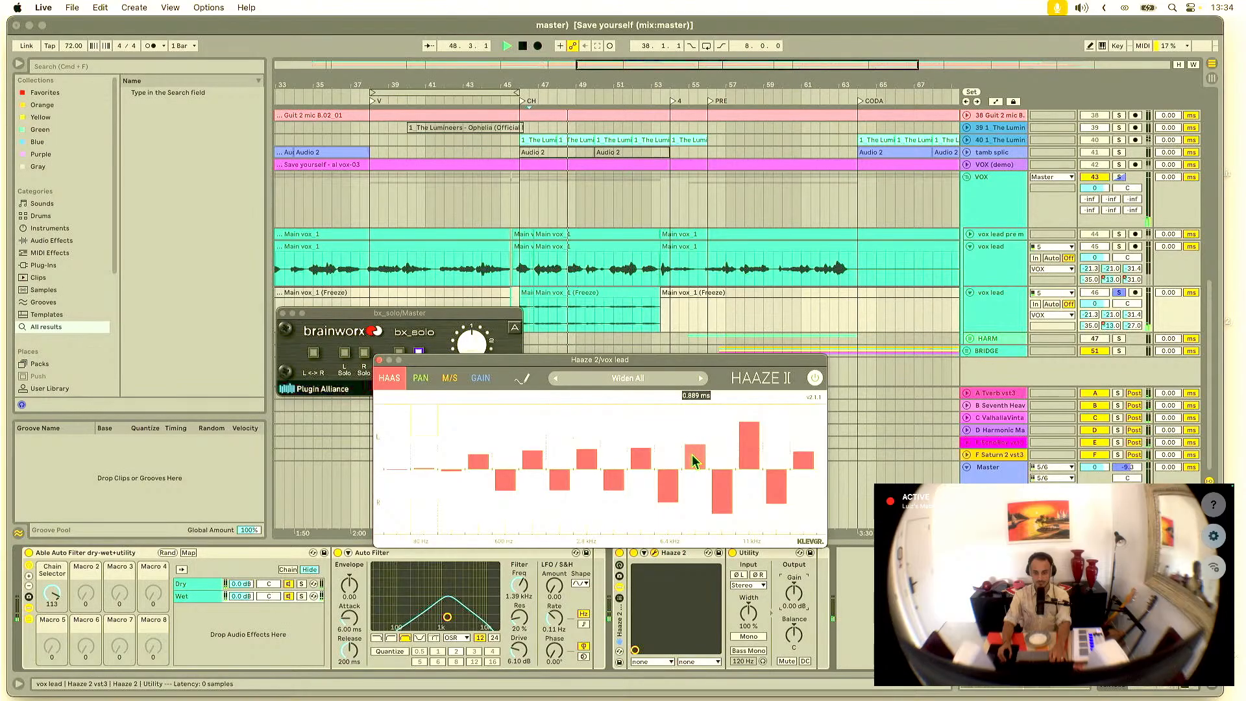
drag(718, 520, 722, 492)
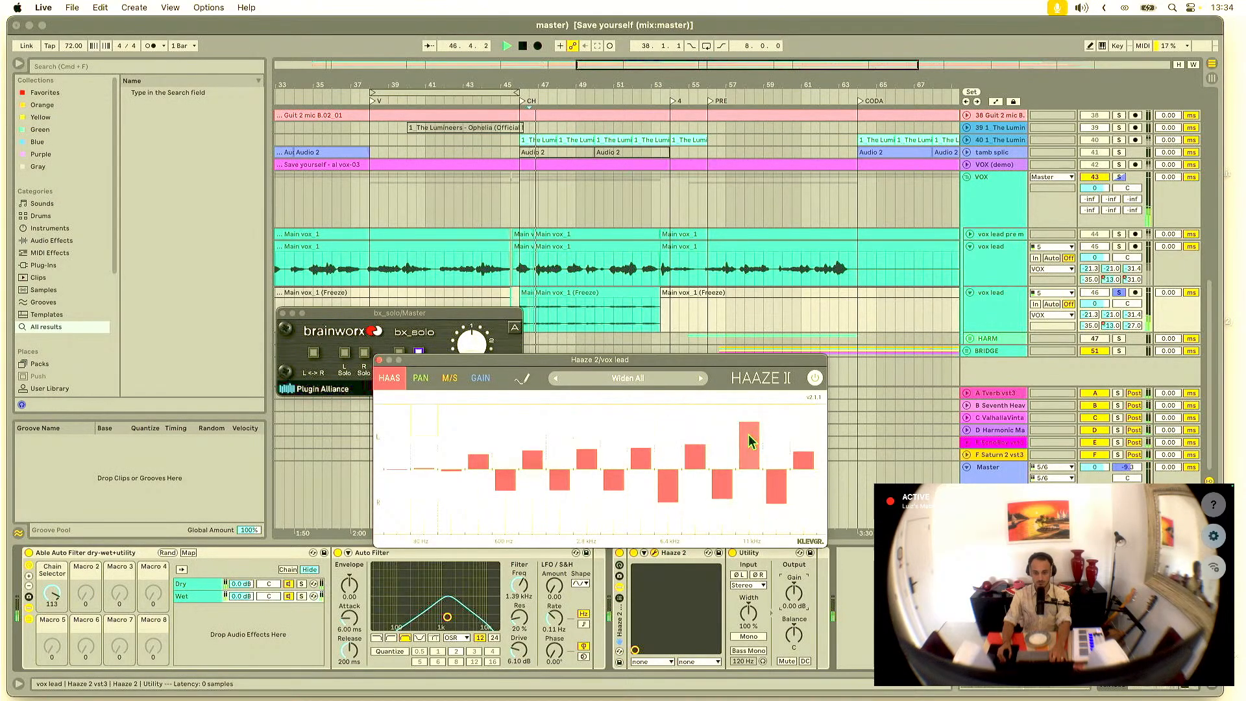
drag(750, 438, 747, 452)
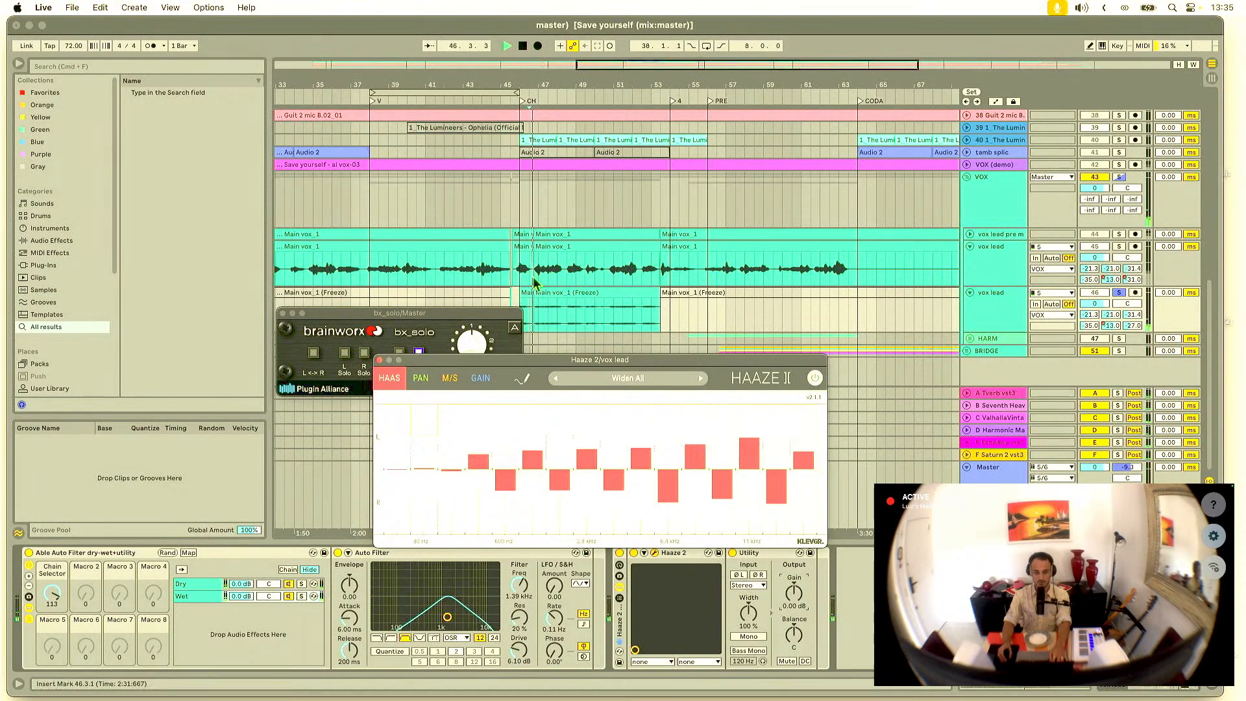
Step: Put the bx_solo window away and compare the duplicate vox lead with Haaze 2 bypassed and active
drag(435, 316, 1116, 500)
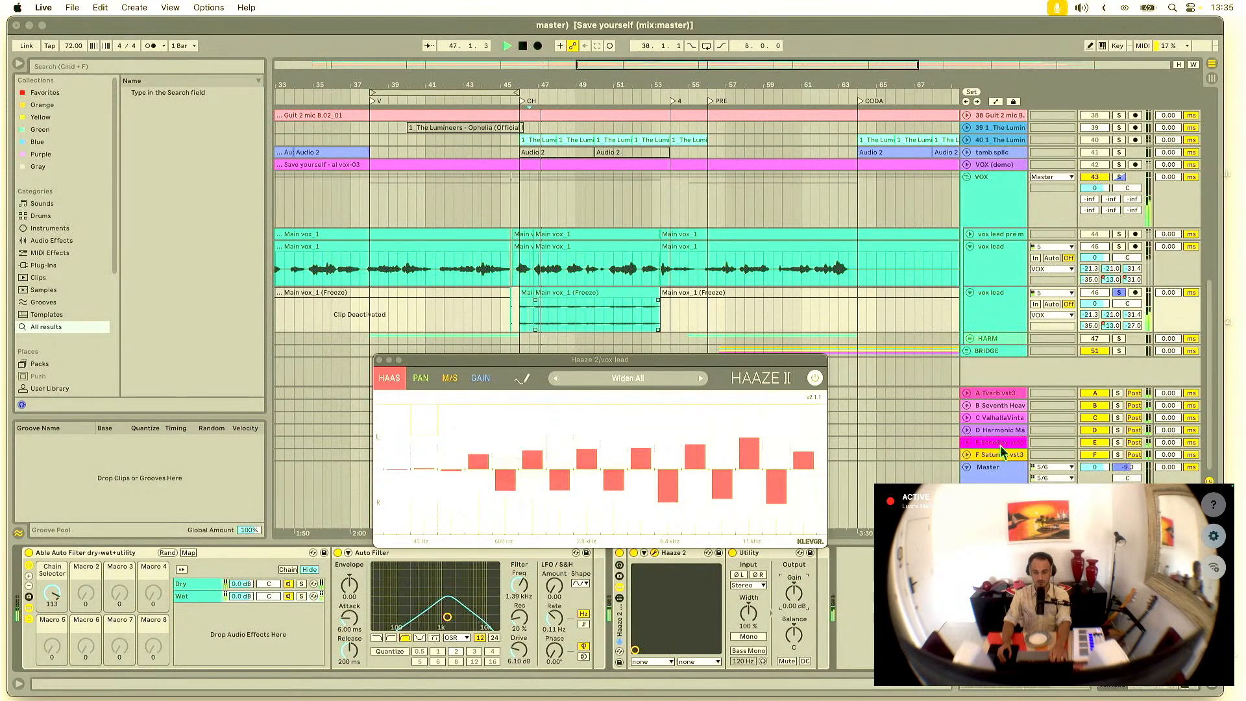
click(815, 378)
key(space)
key(space)
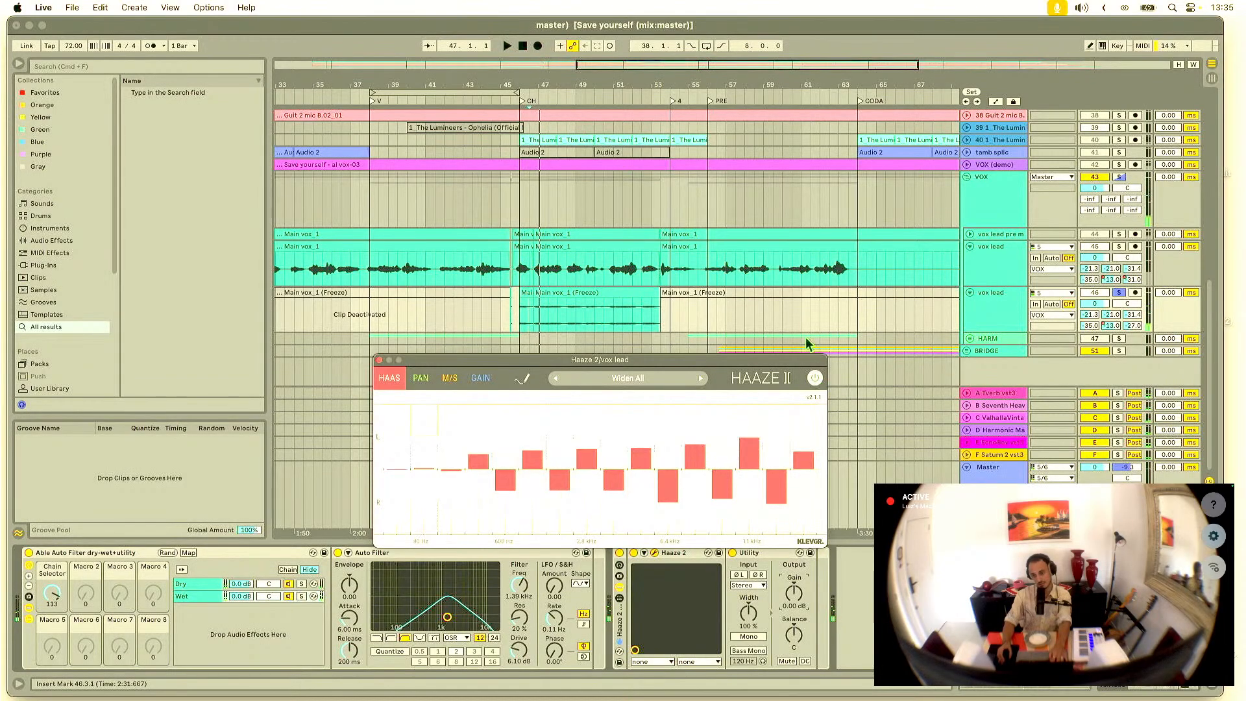
Step: Unsolo the duplicate vox lead and play the full mix from 46.1.1 while toggling Haaze 2's bypass
click(1118, 293)
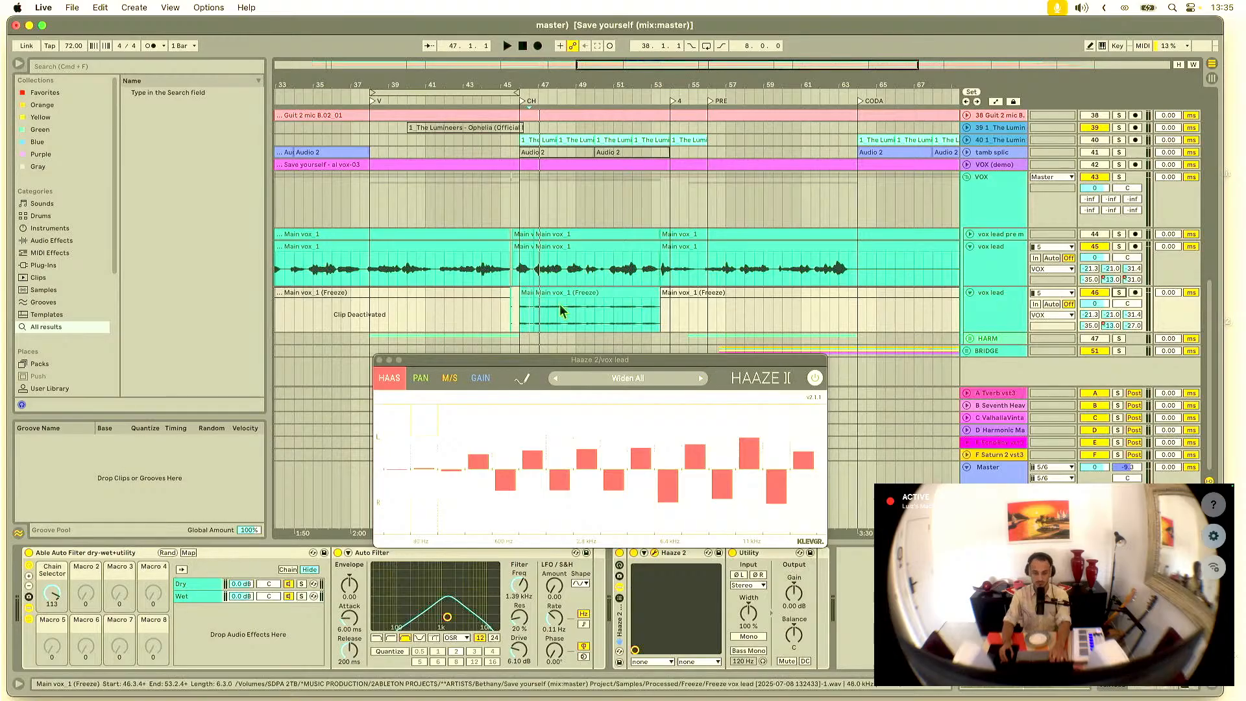
click(521, 323)
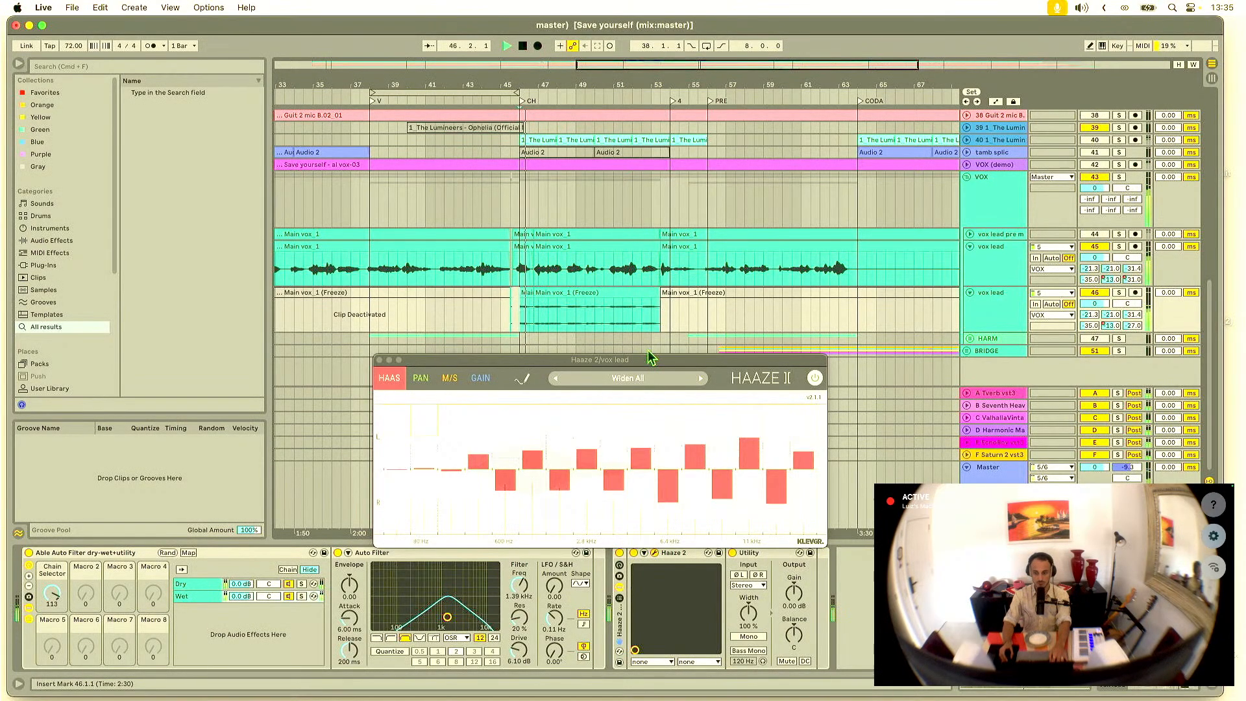
key(space)
click(814, 378)
key(space)
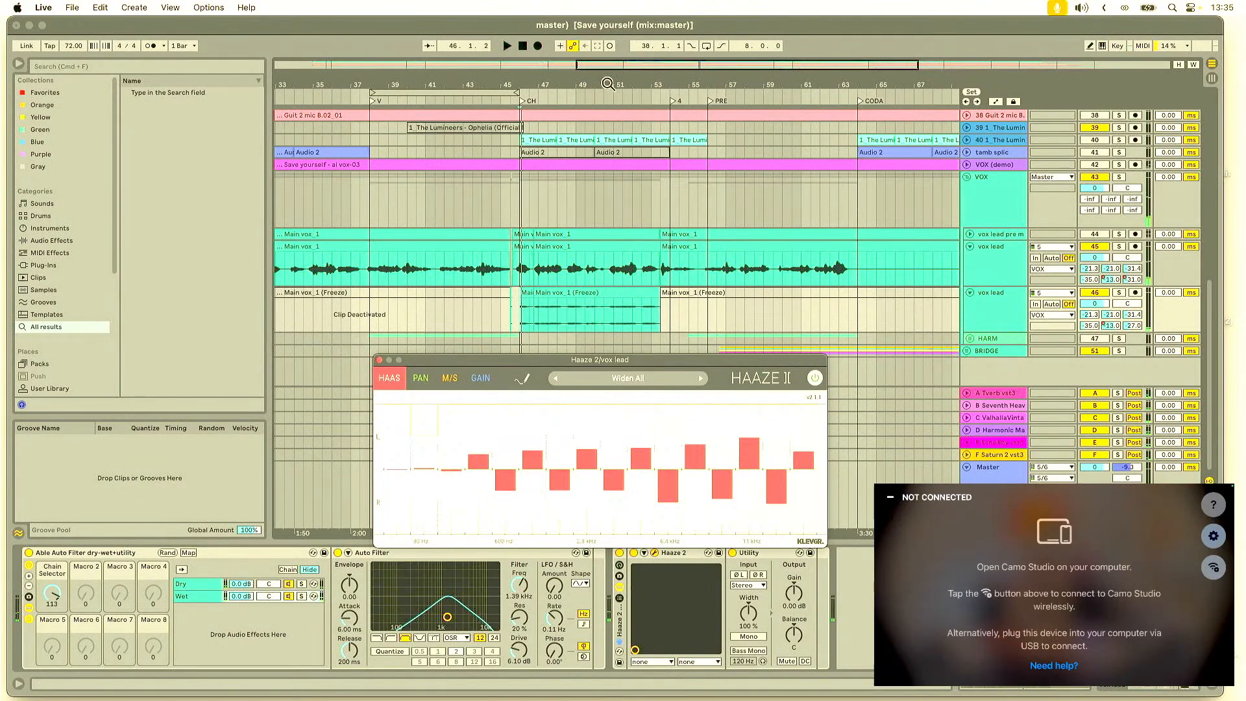
Step: Close Haaze 2 and, during playback, set the duplicate vox lead's sends to -40.0 dB on D, -15.2 dB on E-EchoBoy and -65.0 dB on F-Saturn 2
drag(578, 67, 501, 107)
click(379, 360)
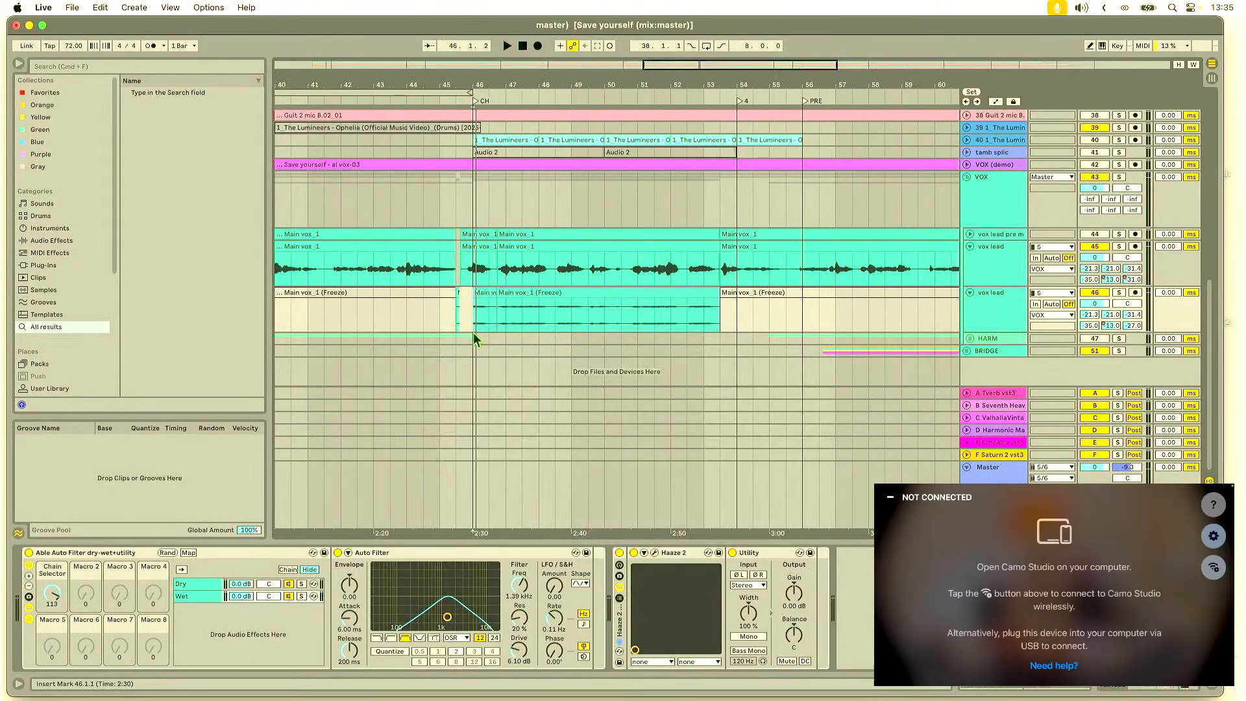
key(space)
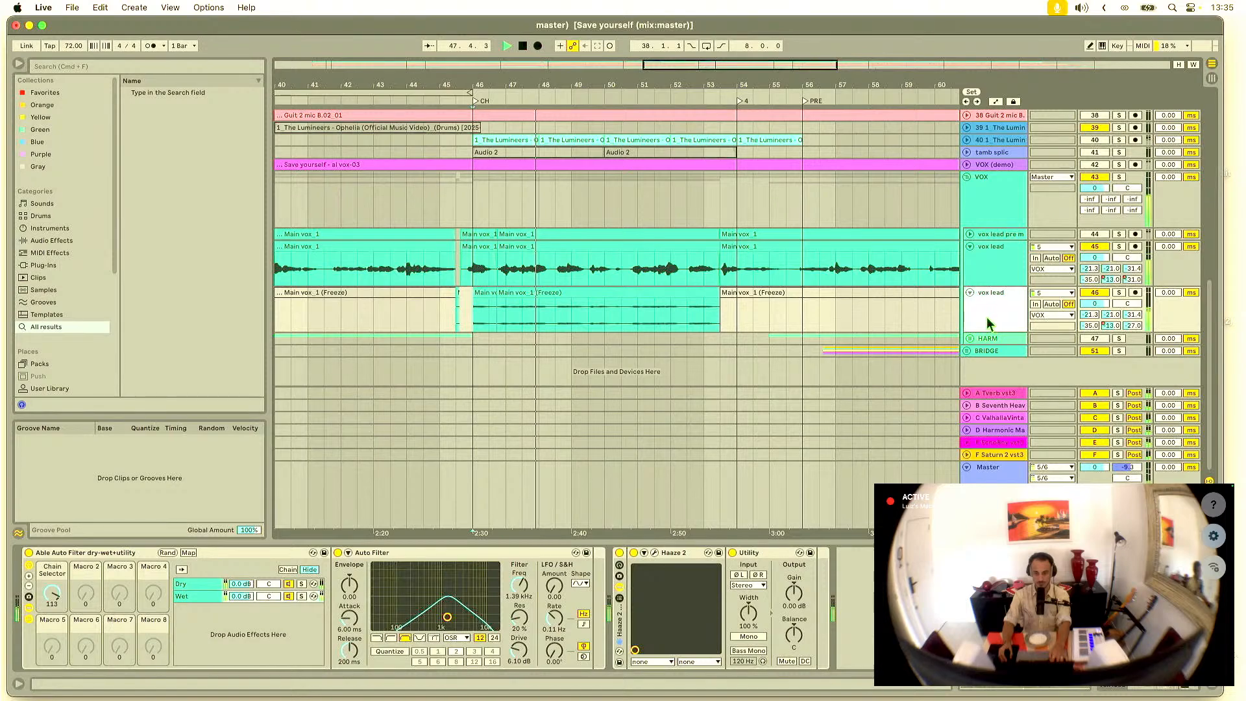
key(Tab)
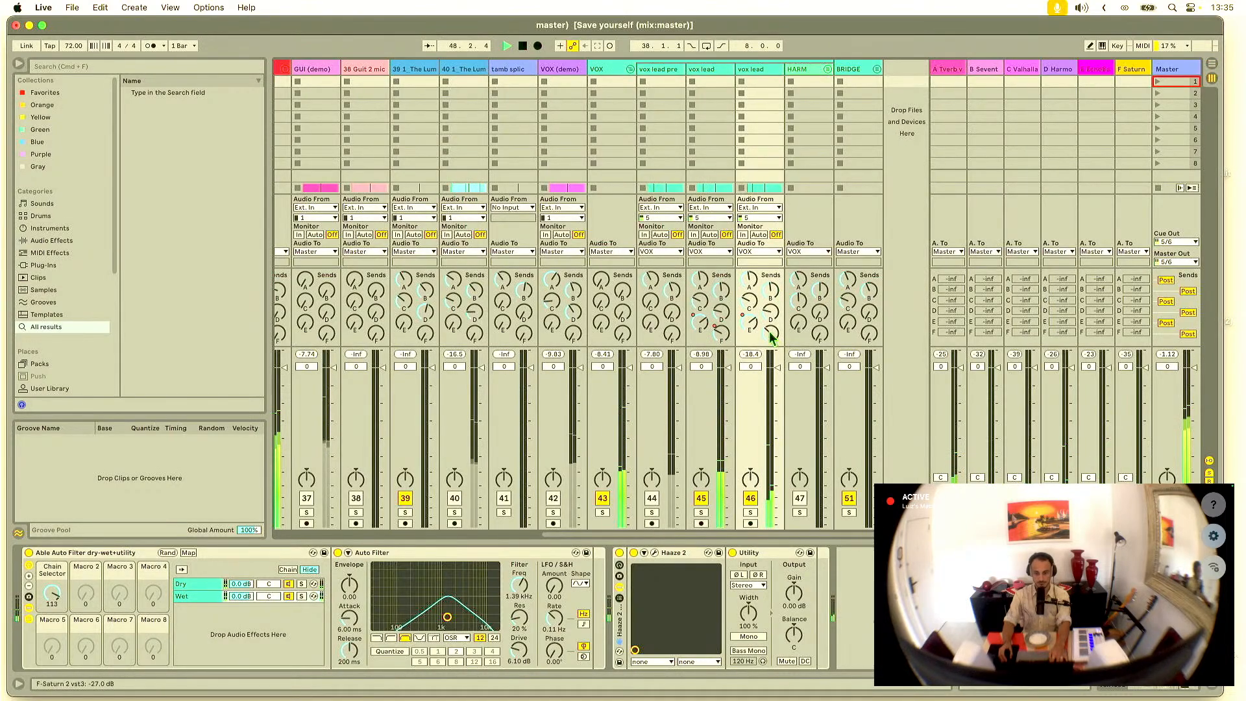
drag(770, 336, 770, 363)
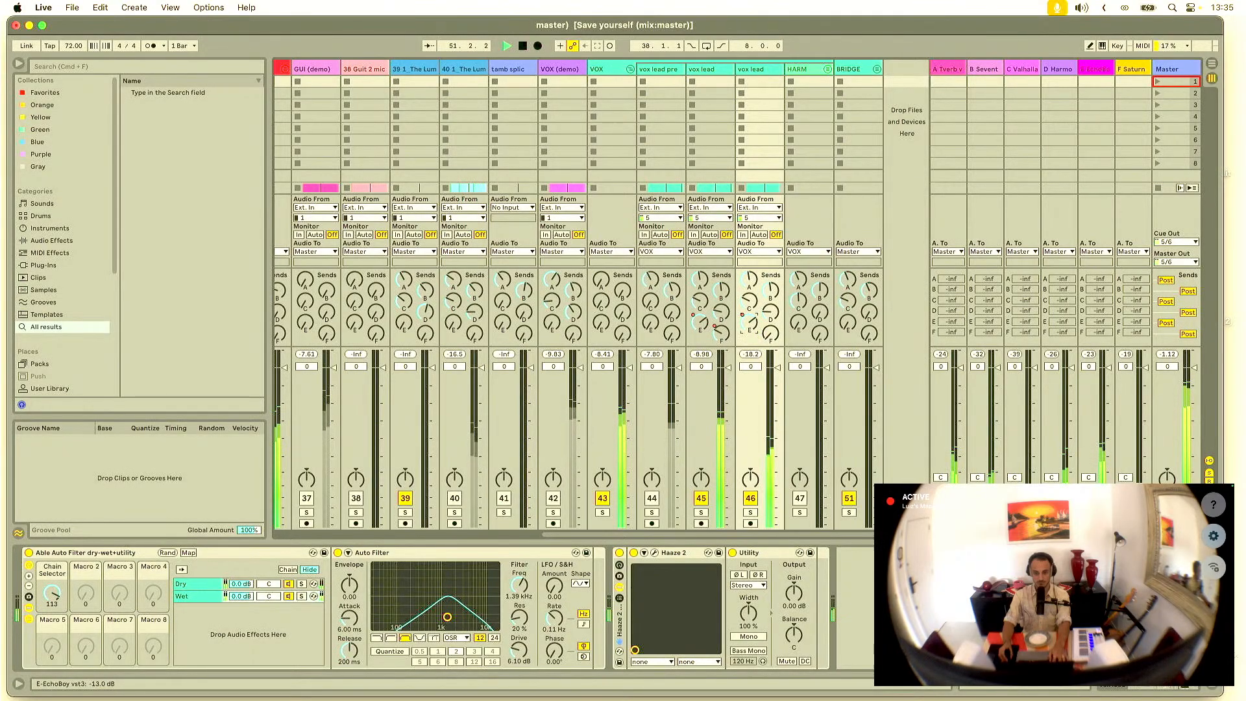
drag(750, 324, 751, 326)
key(Tab)
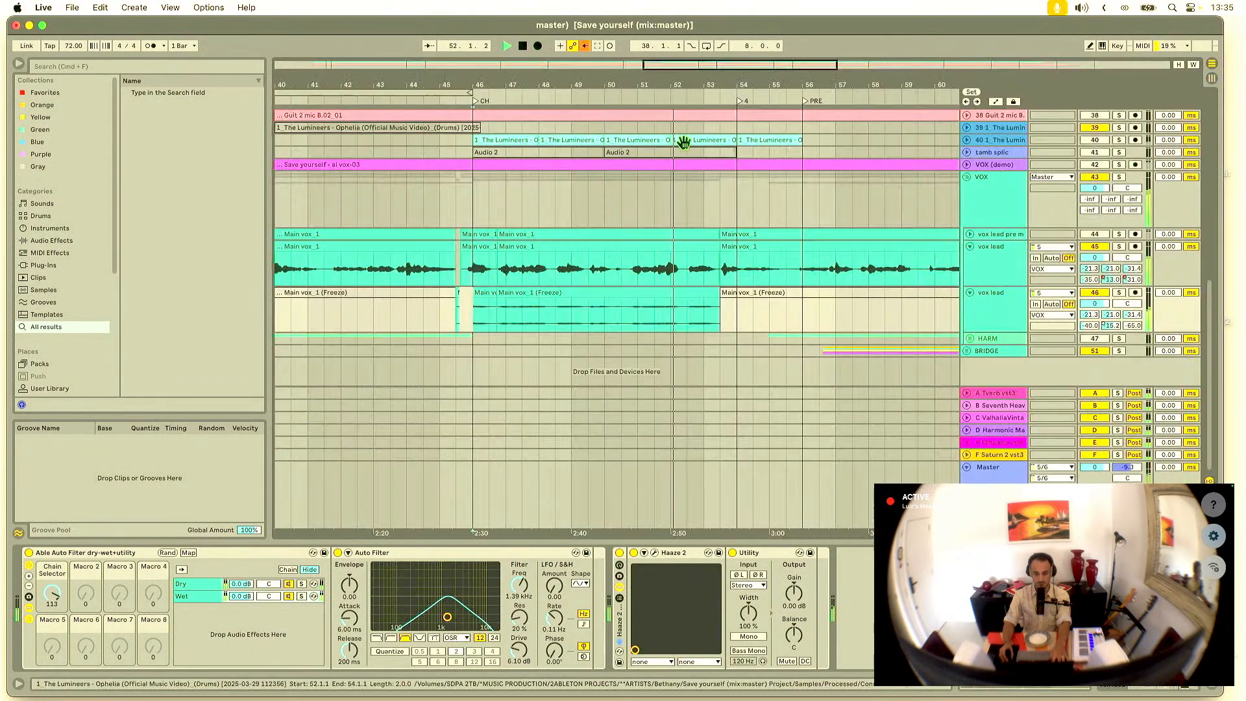
Step: Extend the end of the frozen duplicate vox lead clip to the marker at bar 54 and play from 53.3.1
drag(693, 85, 681, 176)
click(676, 294)
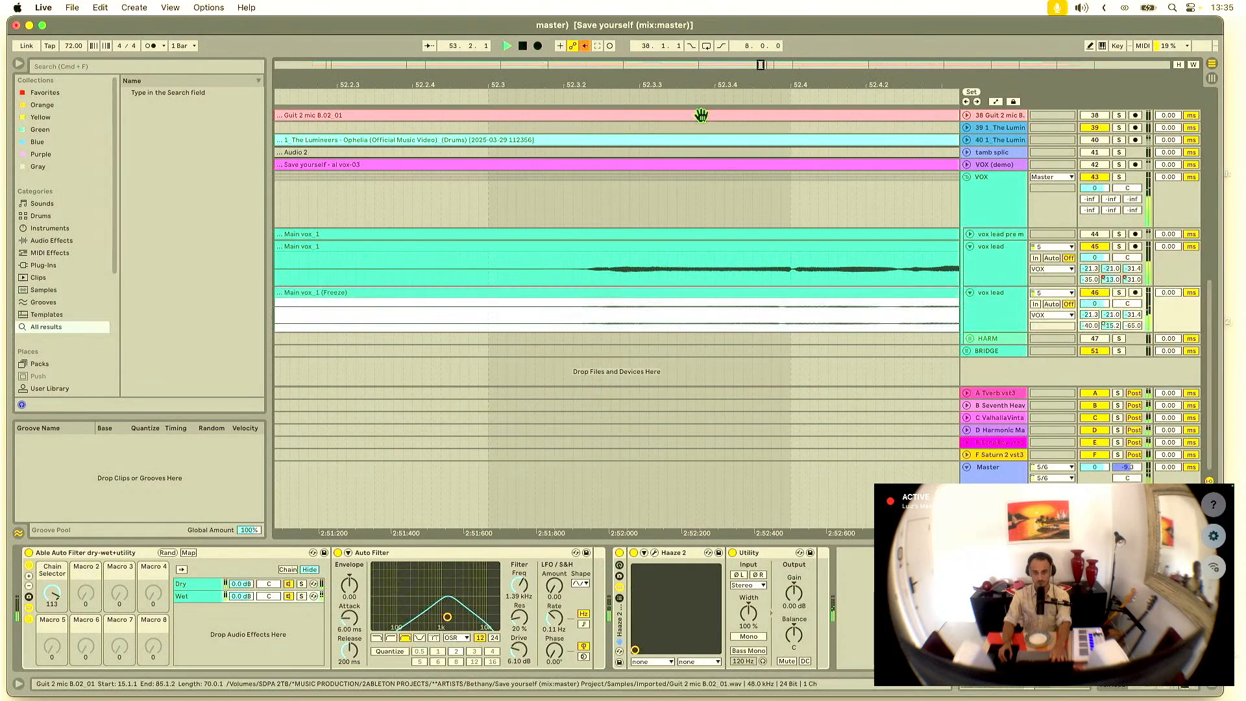
drag(728, 88, 734, 19)
scroll(636, 194, up, 3)
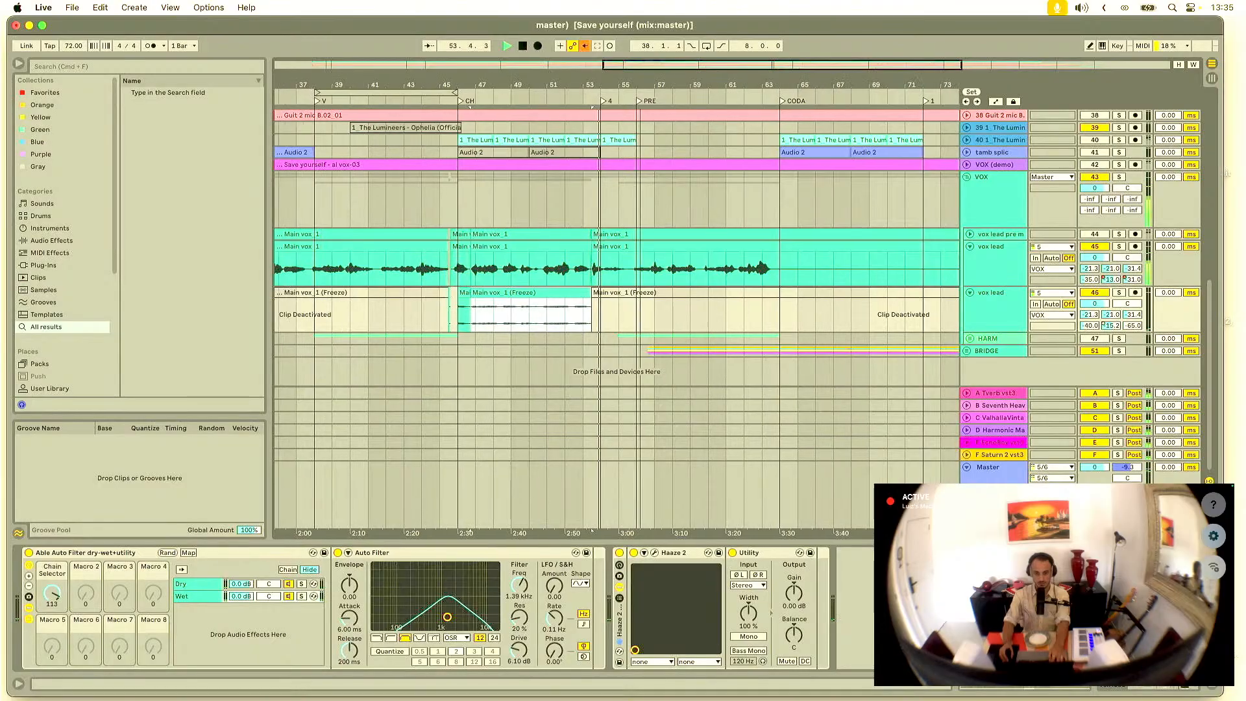
scroll(592, 218, up, 10)
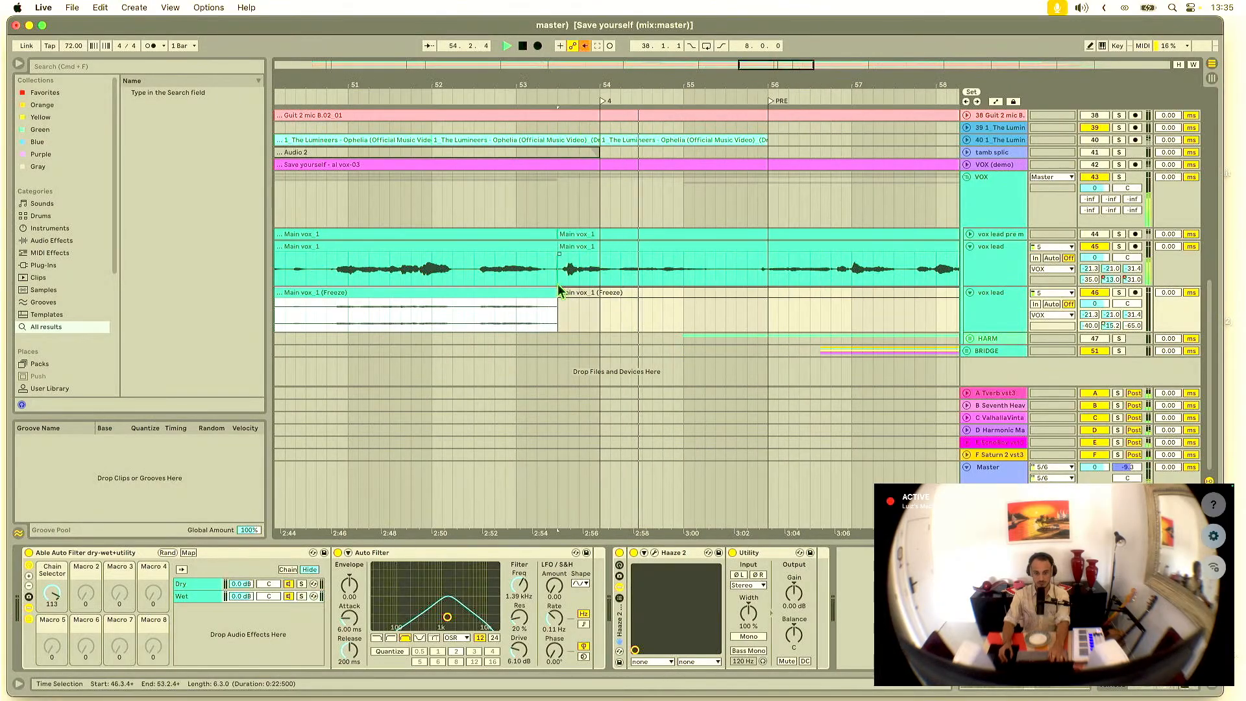
drag(557, 292, 600, 294)
click(560, 315)
key(space)
key(space)
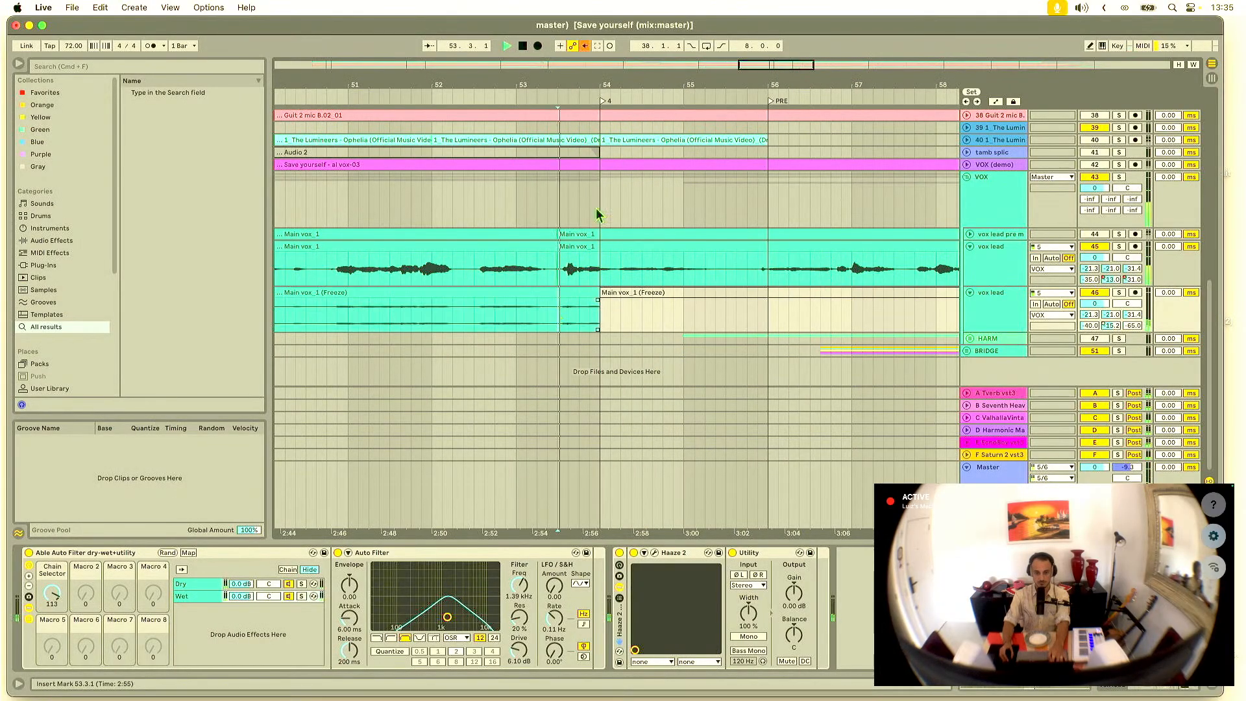
drag(632, 87, 629, 127)
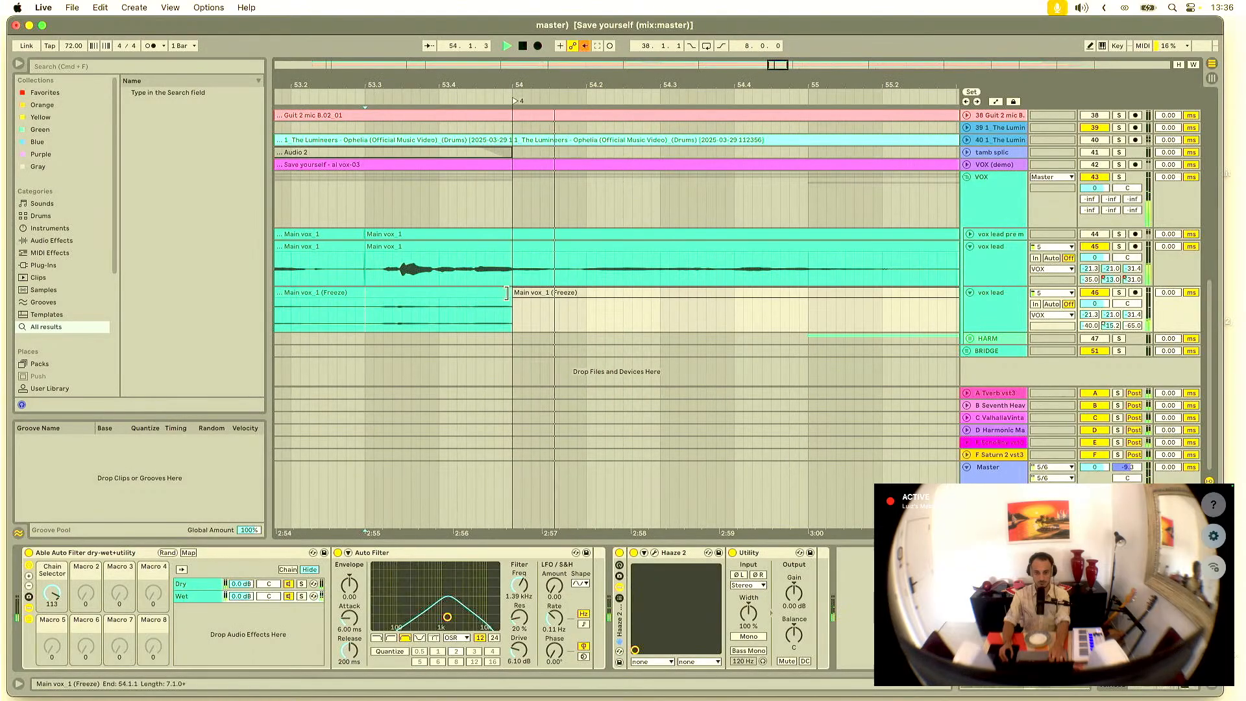
Step: Extend the end of the frozen duplicate vox lead clip slightly past bar 54 with a short fade-out and play from 53.4.1
mouse_move(517, 297)
mouse_down()
mouse_move(560, 296)
mouse_move(523, 303)
mouse_up()
click(448, 315)
key(space)
key(space)
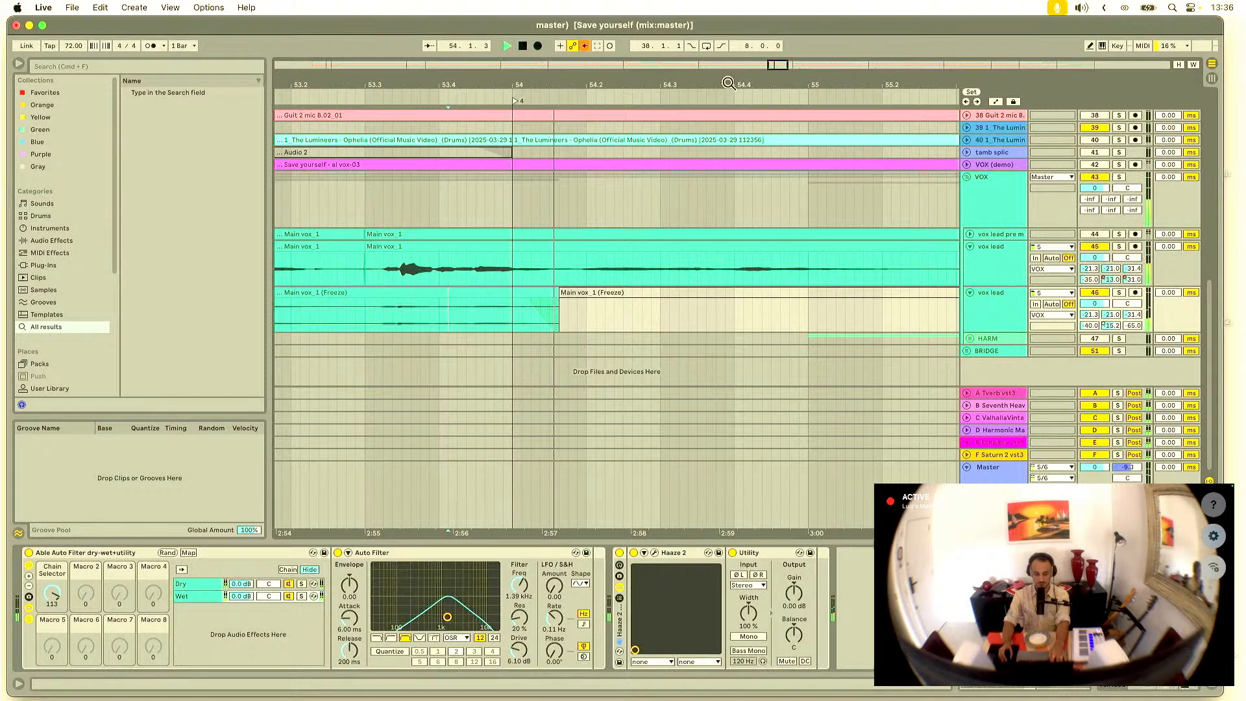
Step: Listen on past bar 54 and play the lead vocal from 55.2.1
drag(725, 84, 534, 72)
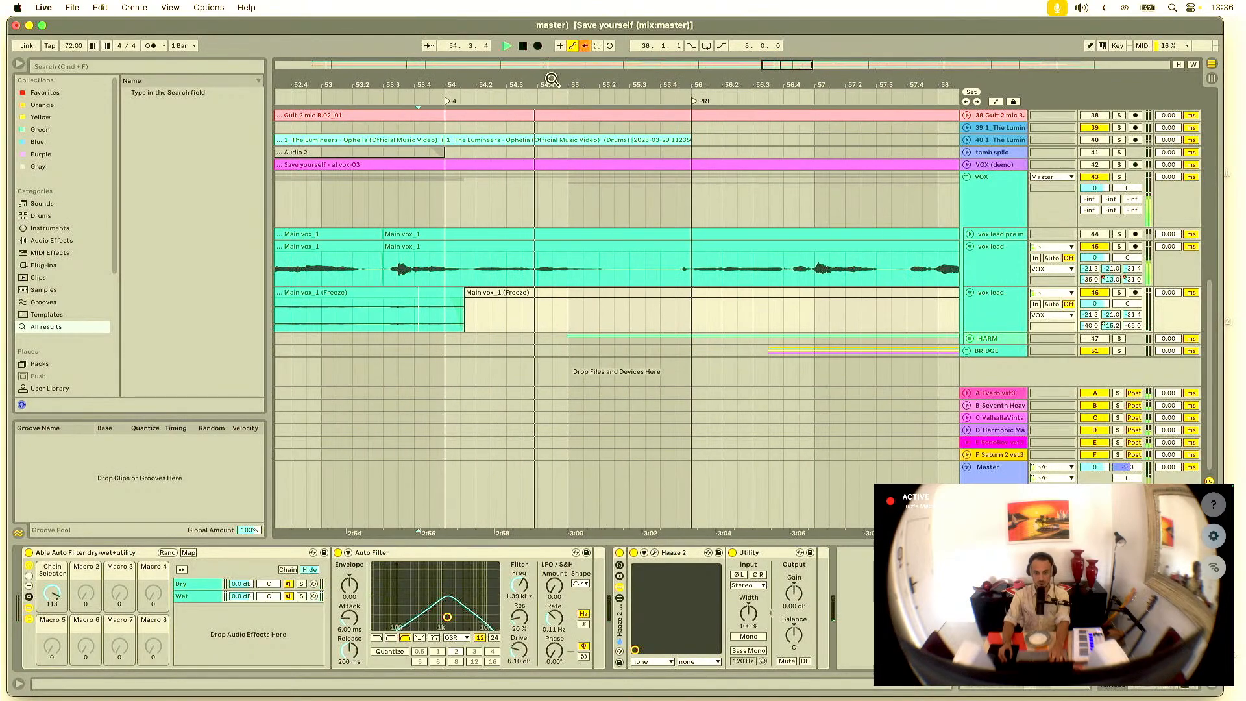
drag(783, 84, 500, 83)
key(space)
click(400, 275)
key(space)
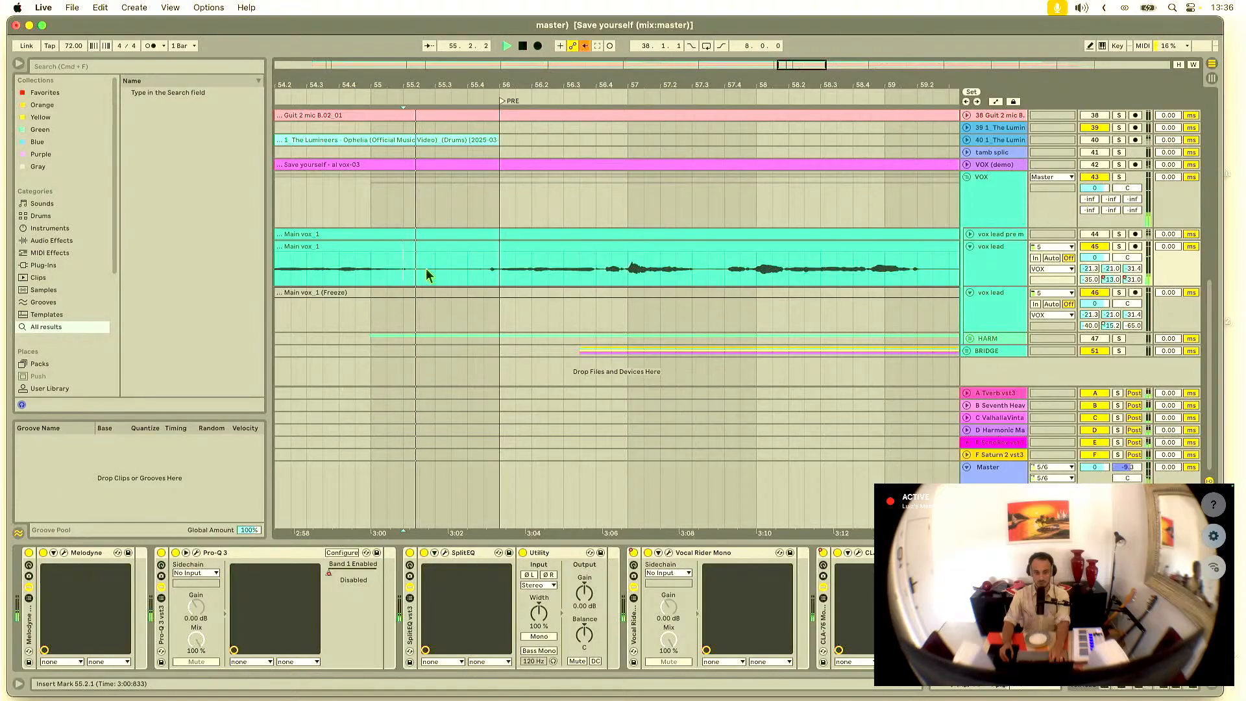
Step: Try deactivating the lead vocal clip between 55.3.1 and 56.1.1, play it back, and undo the deactivation
drag(468, 270, 495, 264)
key(space)
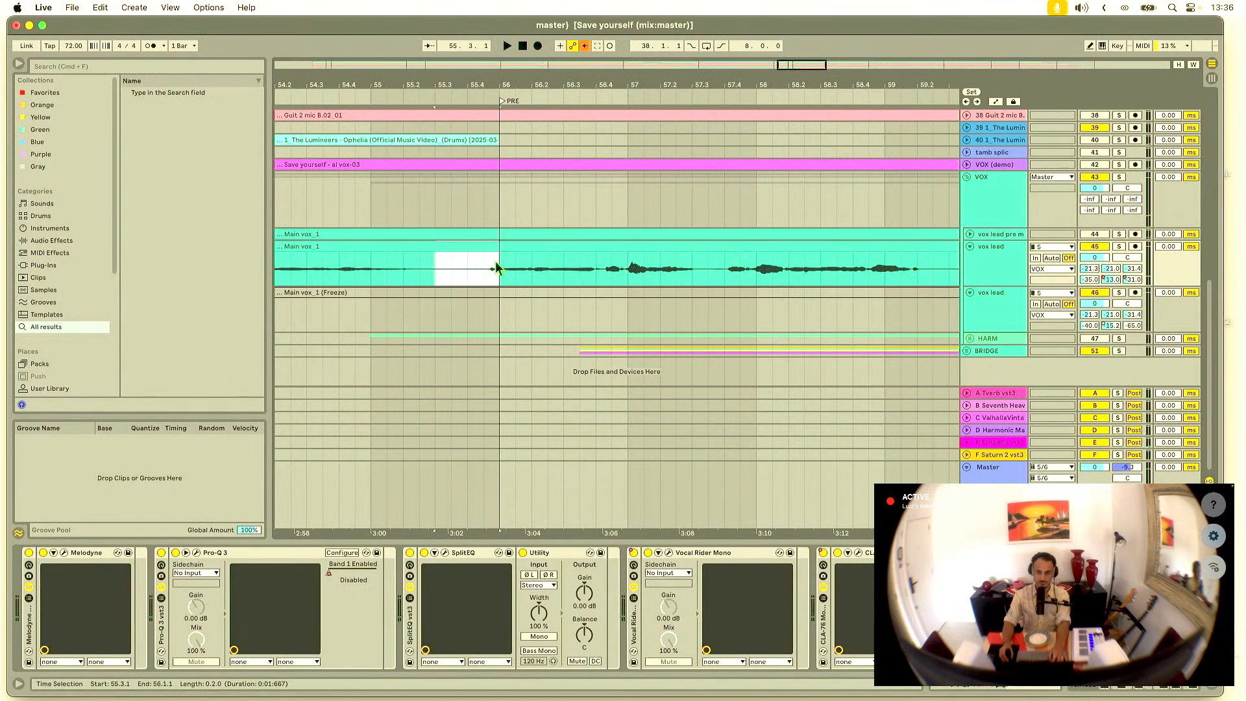
key(0)
key(space)
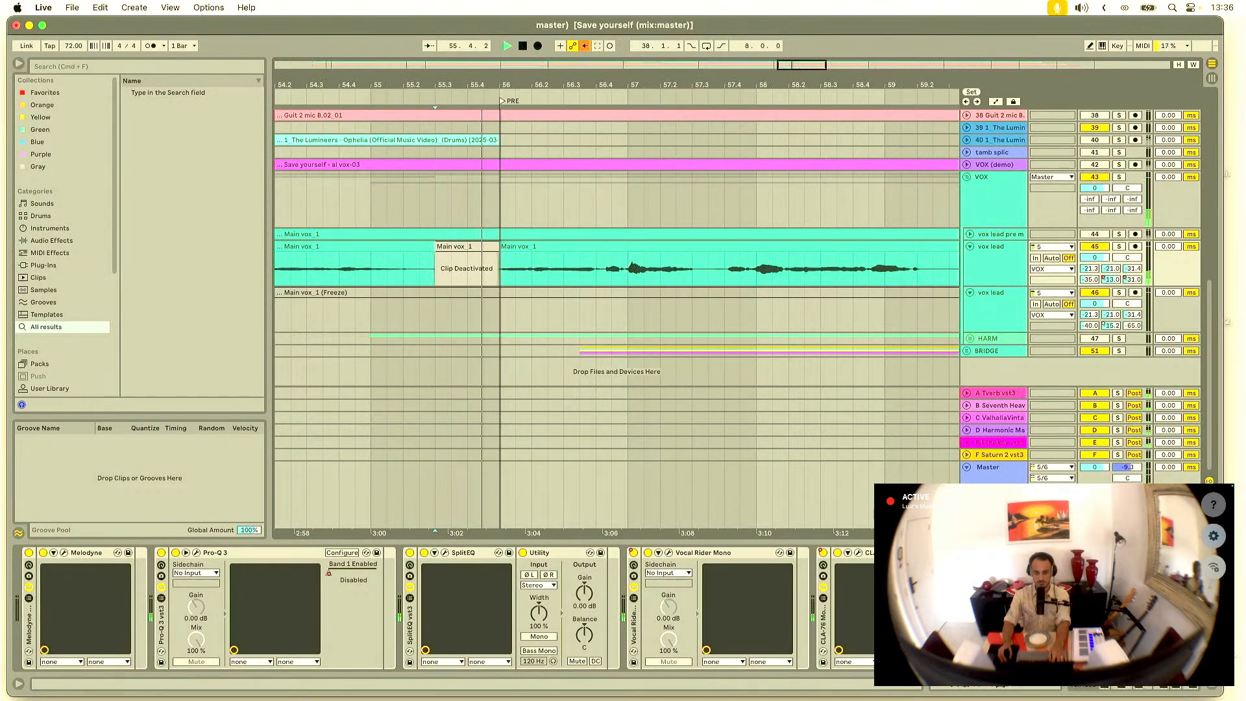
key(space)
scroll(625, 198, left, 1)
key(super+z)
Step: Play the lead vocal from the PRE marker at 56.1.1
click(528, 268)
key(space)
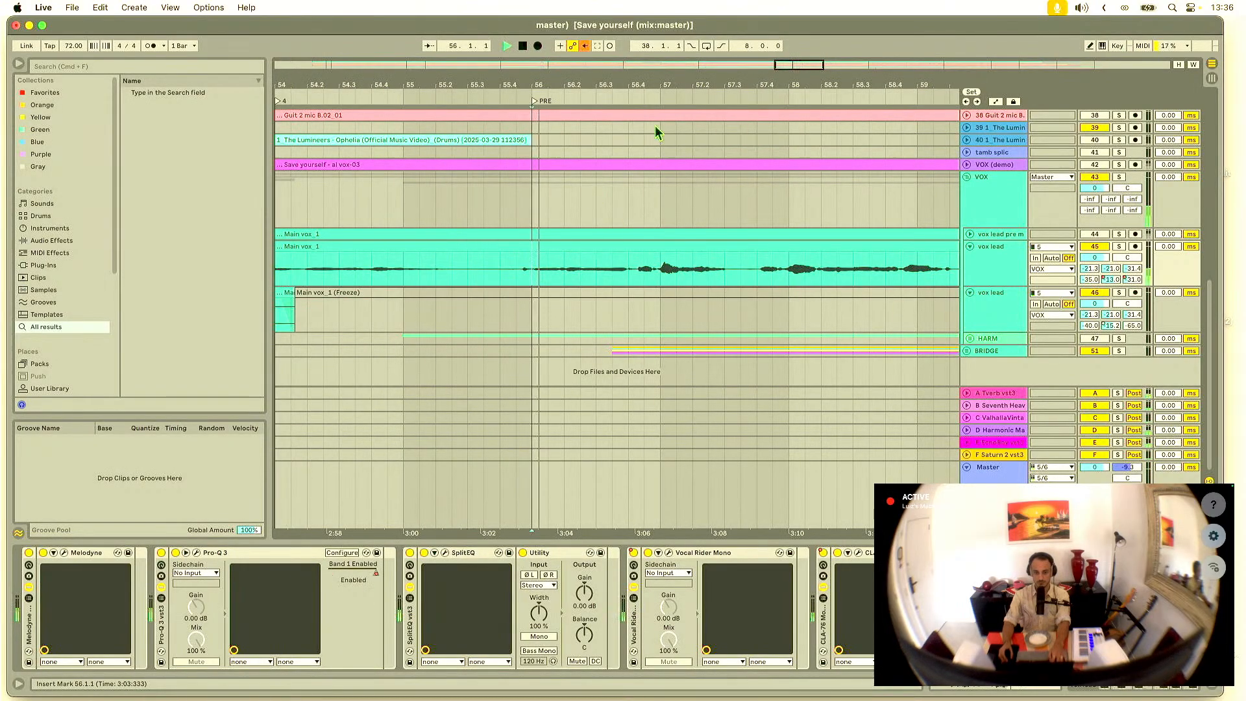
drag(563, 87, 532, 88)
key(space)
Step: Open Melodyne on the original vox lead track, move its window below the vocal clips and play from 56.3.1
click(994, 273)
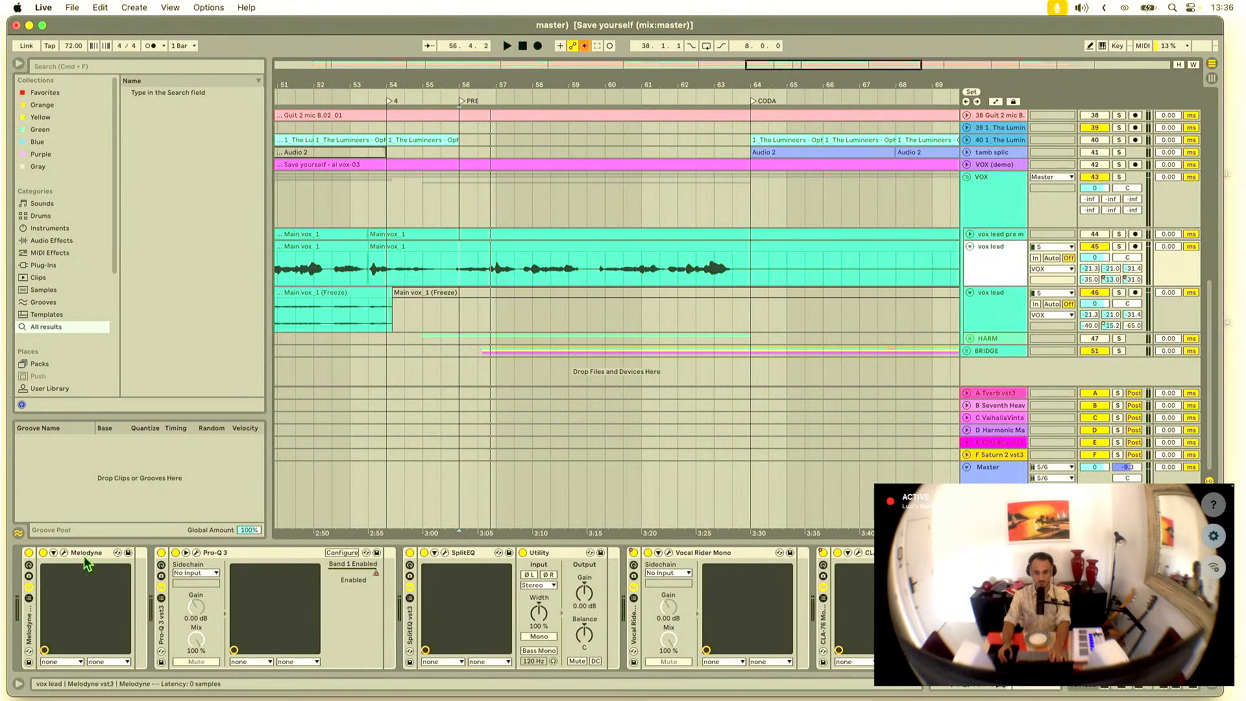
click(65, 553)
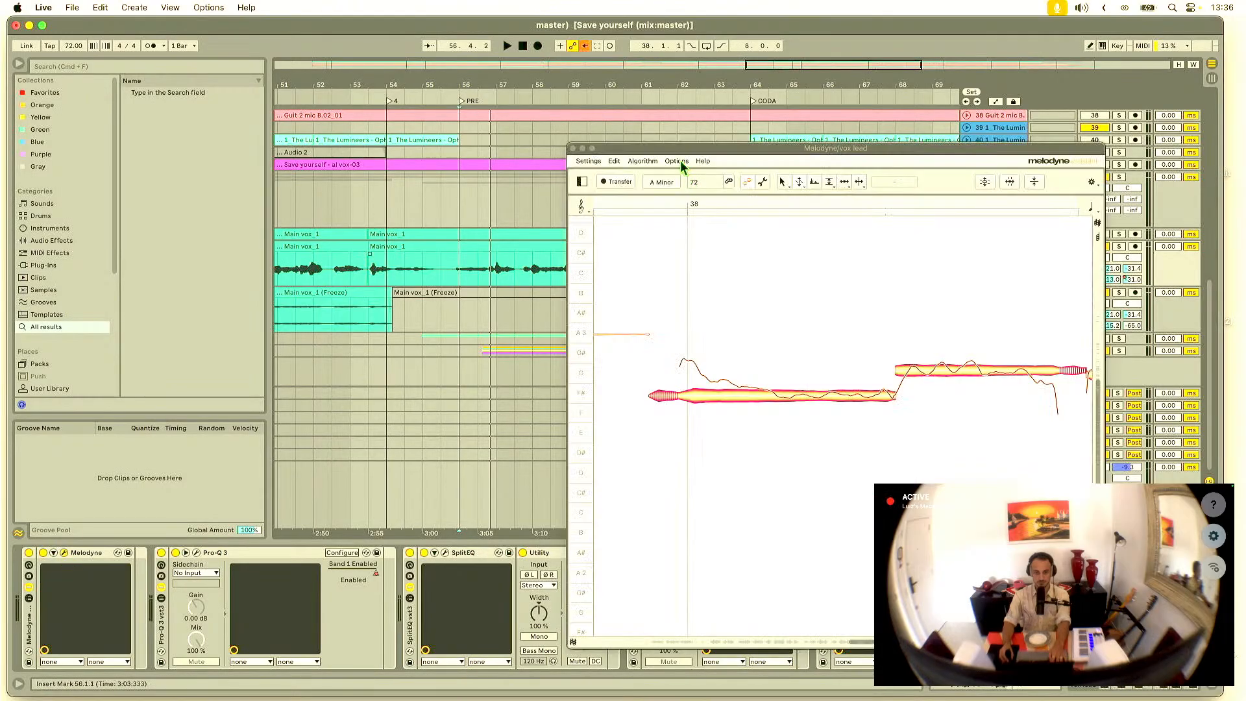
drag(680, 156, 484, 327)
click(481, 87)
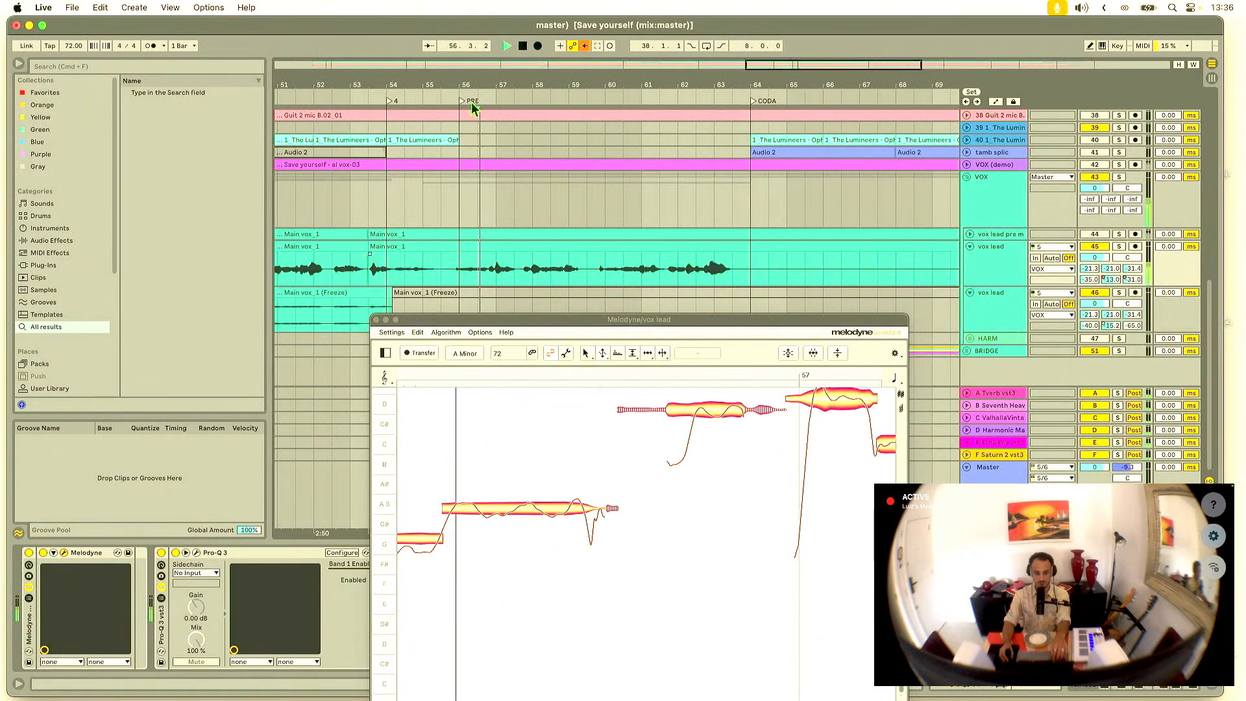
drag(480, 86, 554, 425)
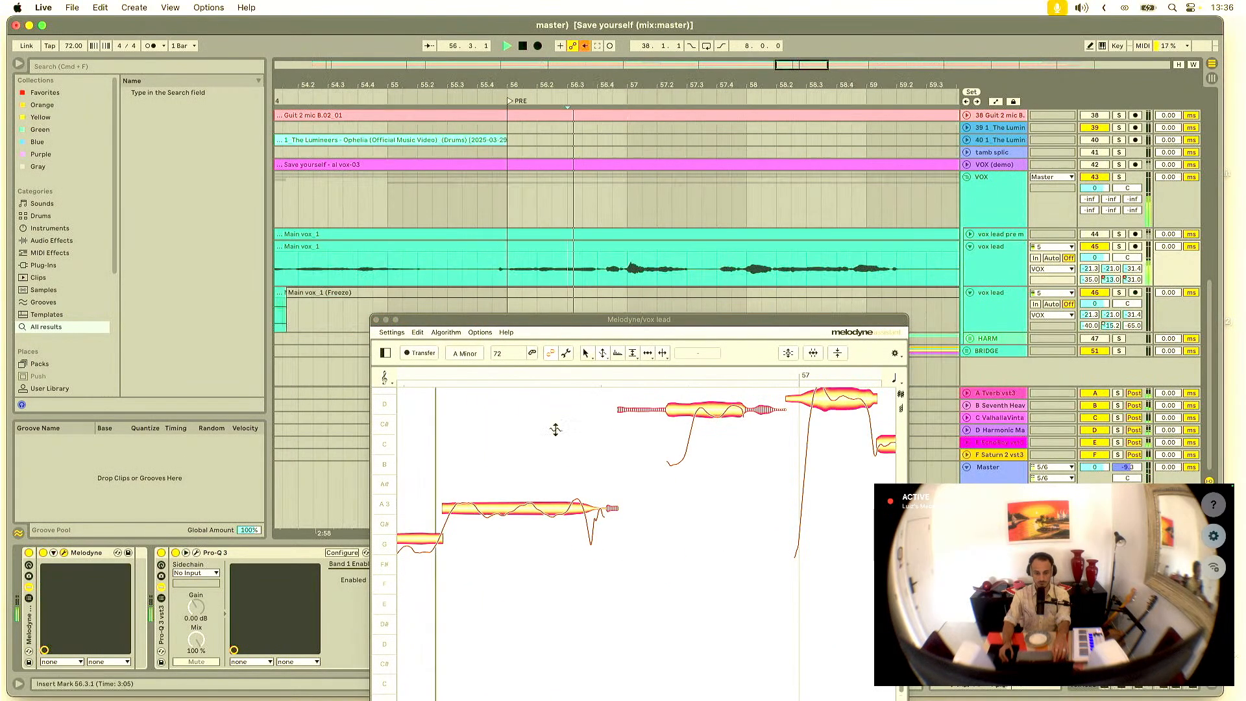
Step: Raise the long A 3 note before bar 57 to +4 ct in Melodyne and play the phrase from 56.1.3
click(508, 509)
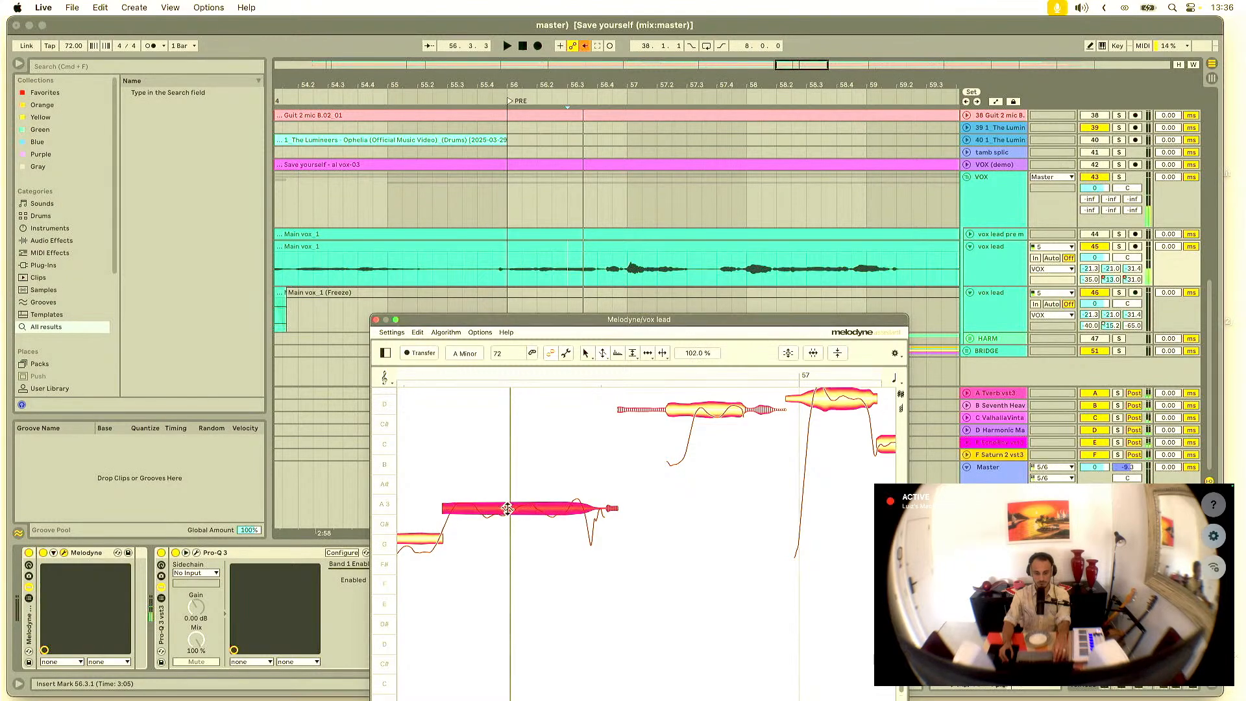
right_click(507, 509)
click(511, 505)
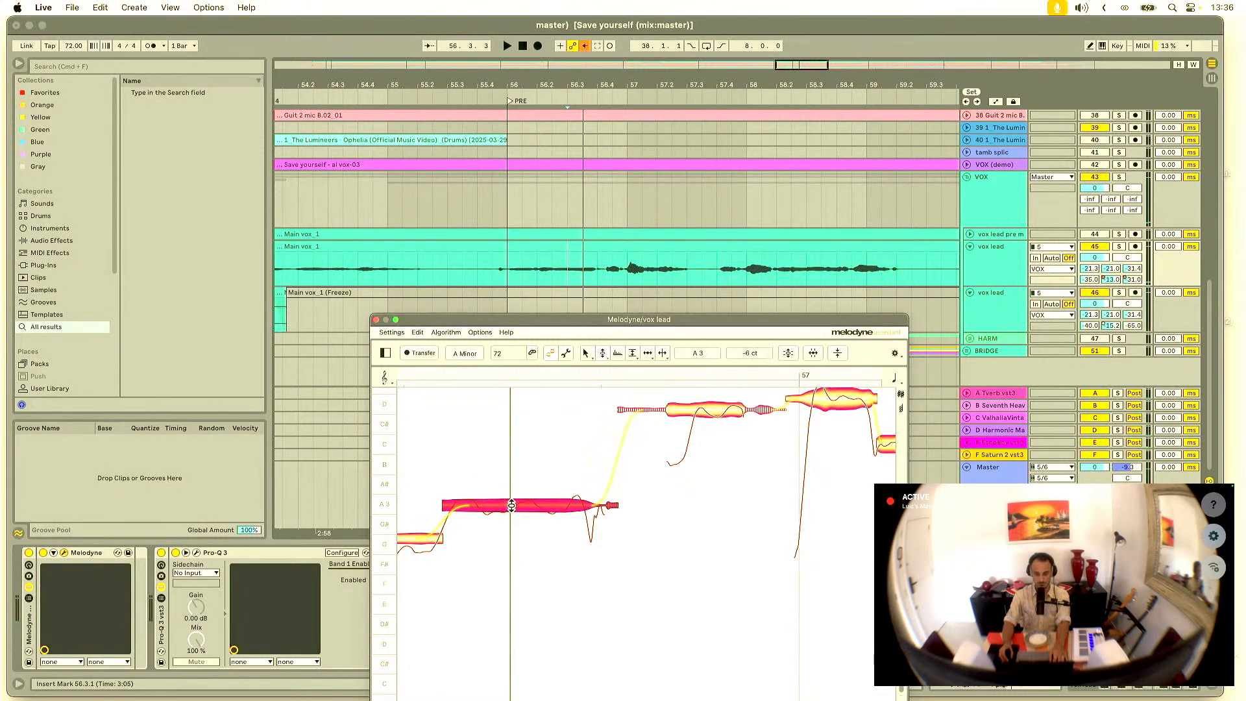
drag(512, 505, 511, 504)
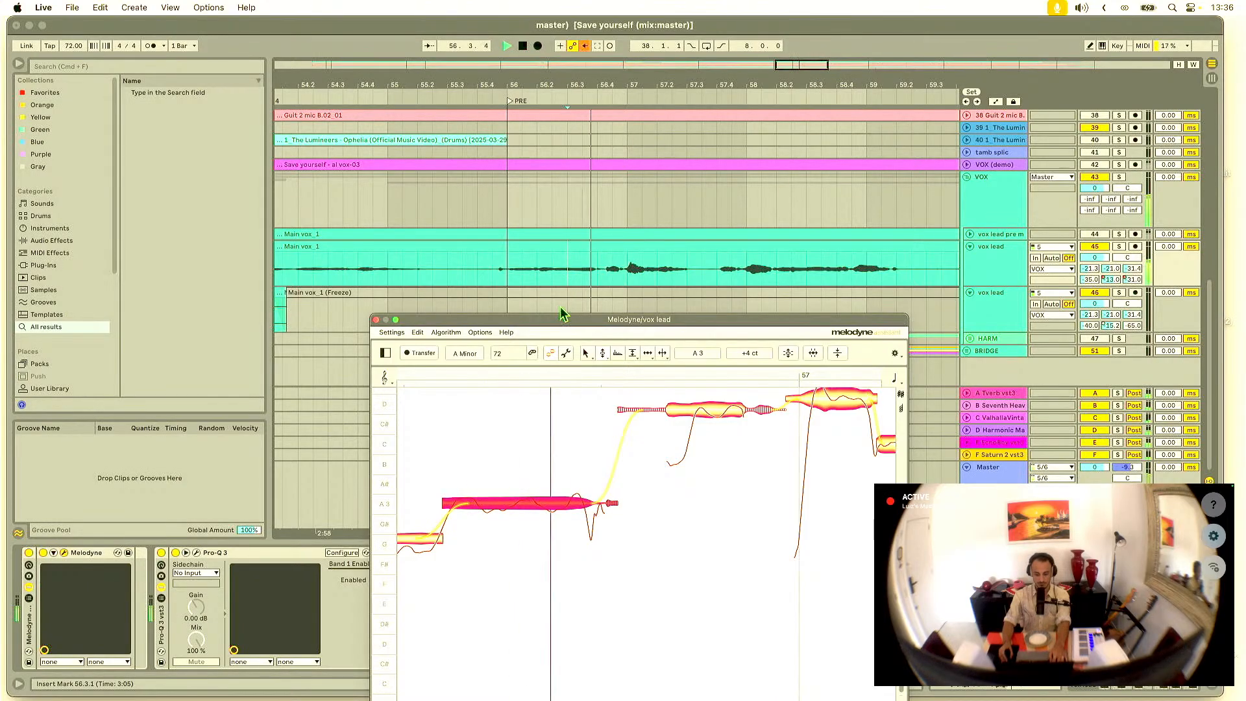
click(519, 281)
key(space)
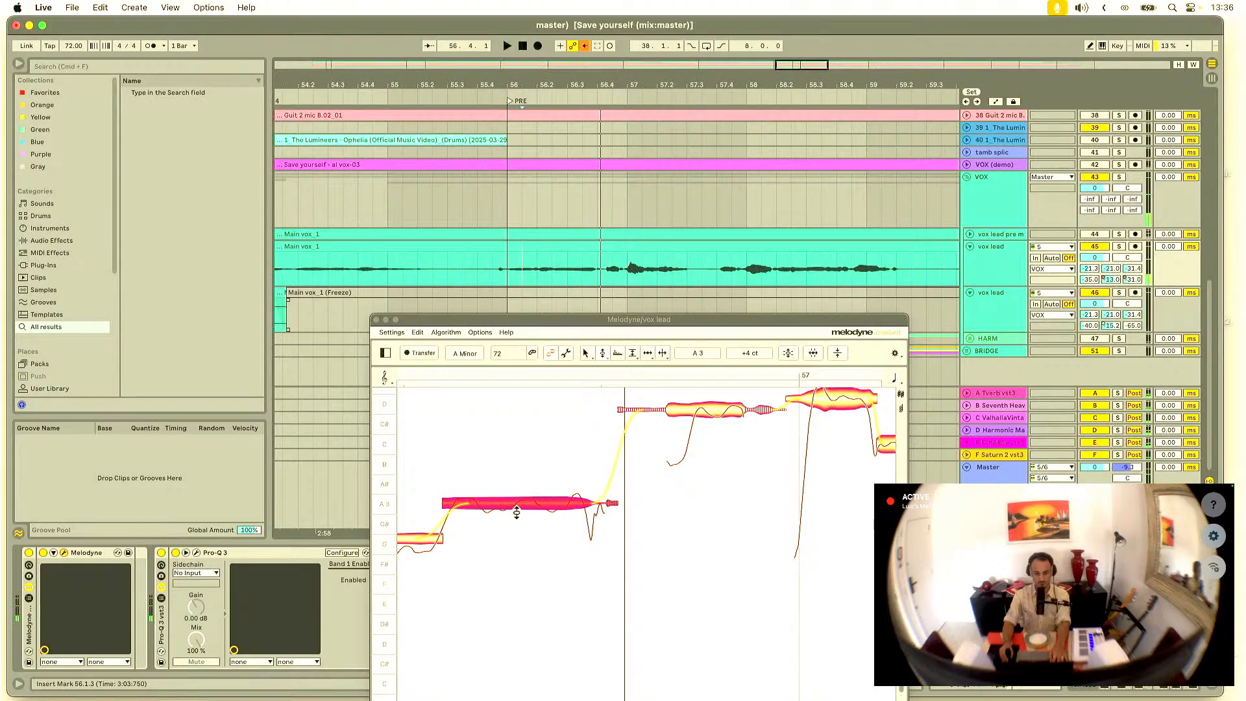
Step: Set the A 3 note's pitch modulation to 84.0 %, listen to it, switch back to the pitch tool and close Melodyne
right_click(516, 513)
click(513, 527)
click(513, 530)
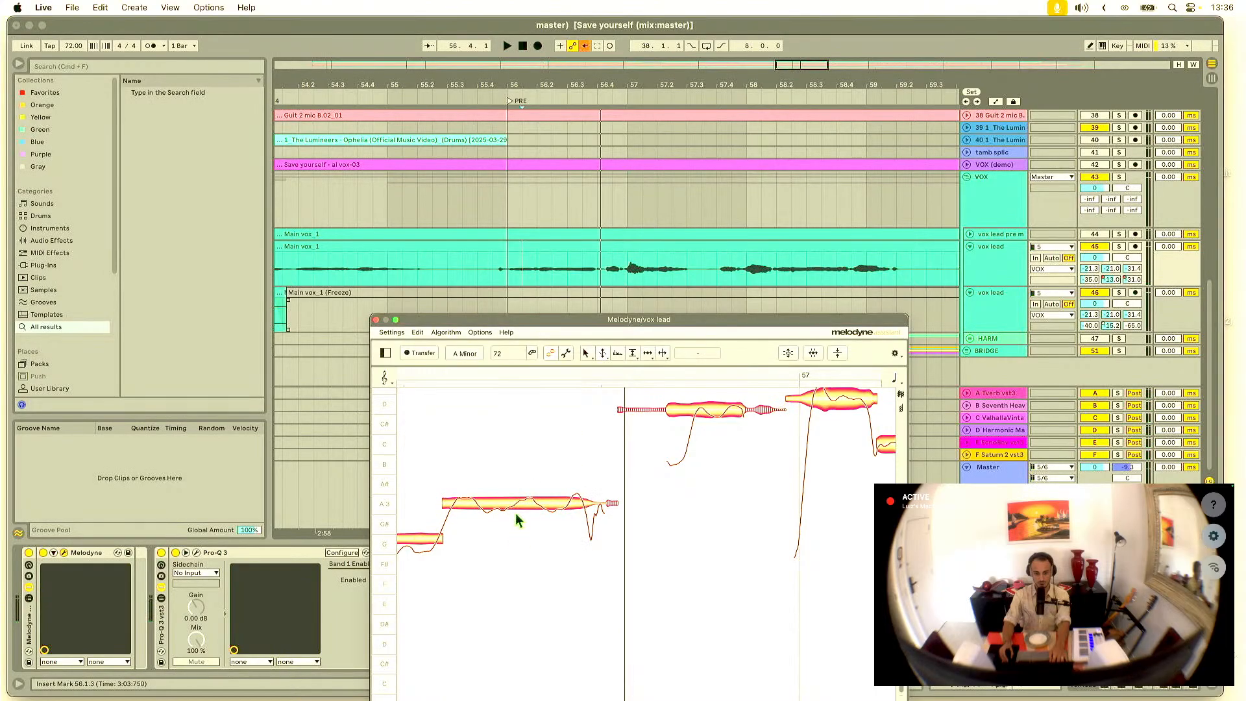
click(518, 512)
key(space)
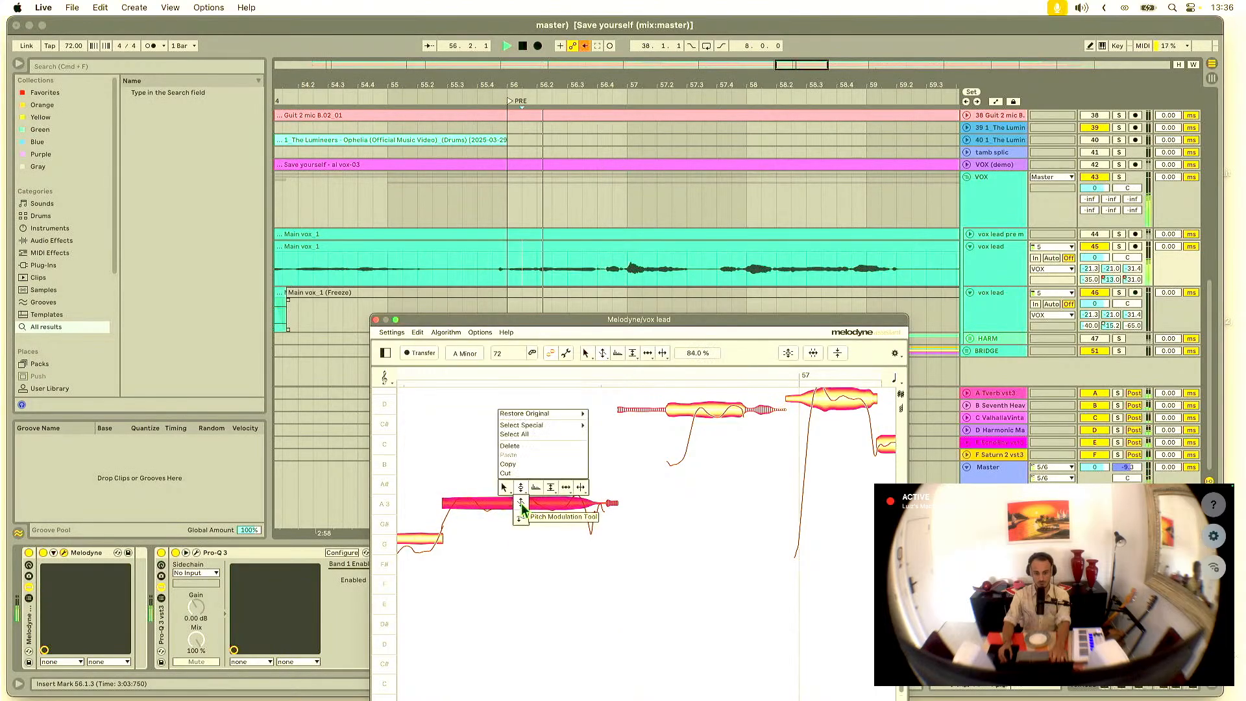
right_click(519, 512)
click(520, 490)
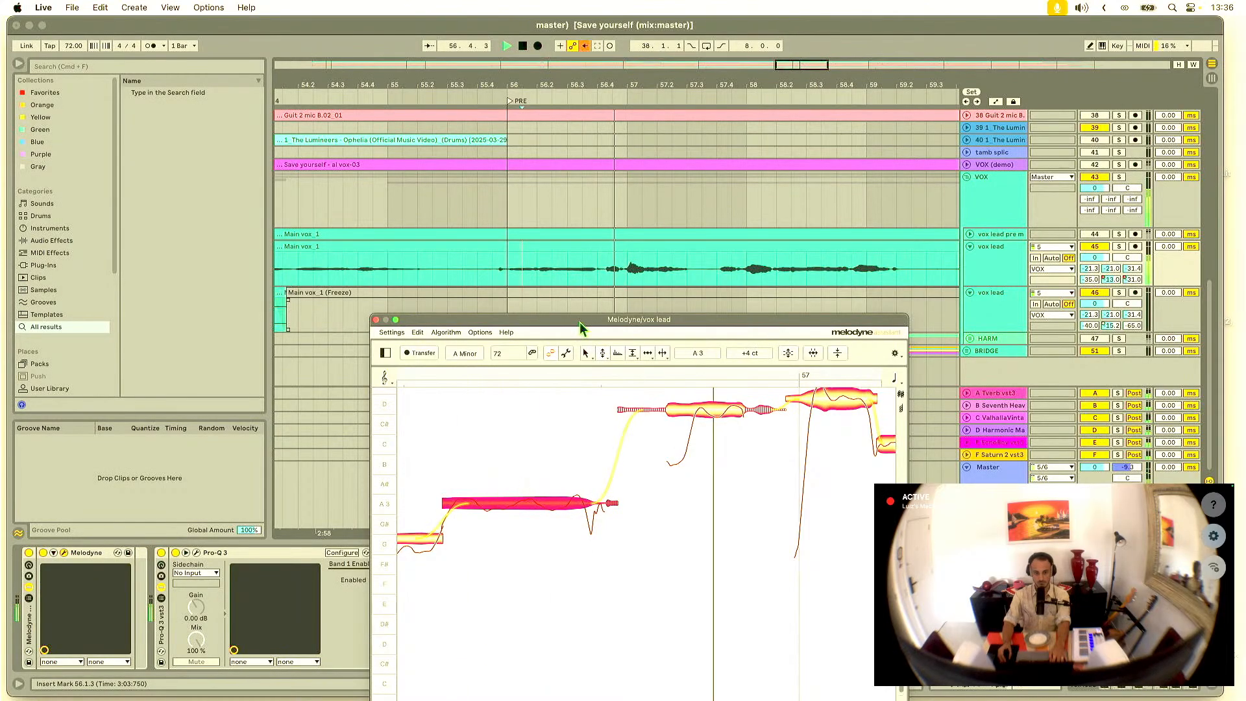
click(376, 320)
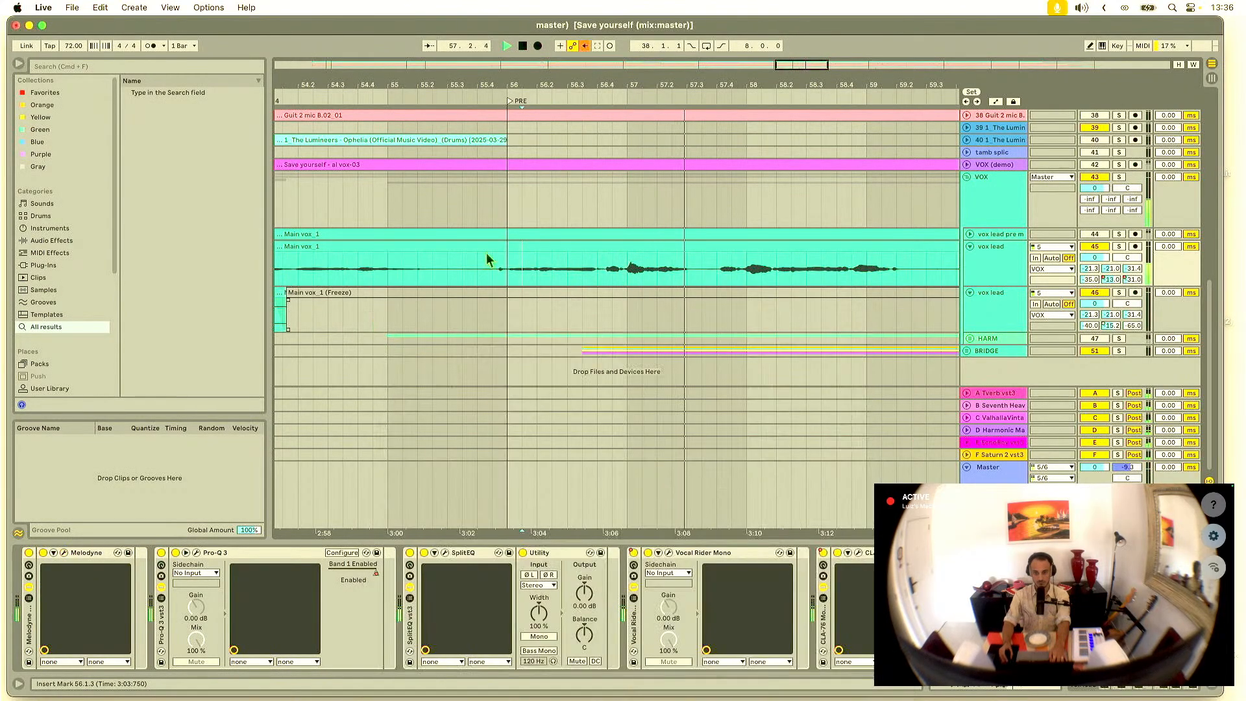
Step: Check the original vox lead's send levels in the Session mixer and return to the arrangement
drag(756, 87, 514, 39)
click(986, 279)
key(Tab)
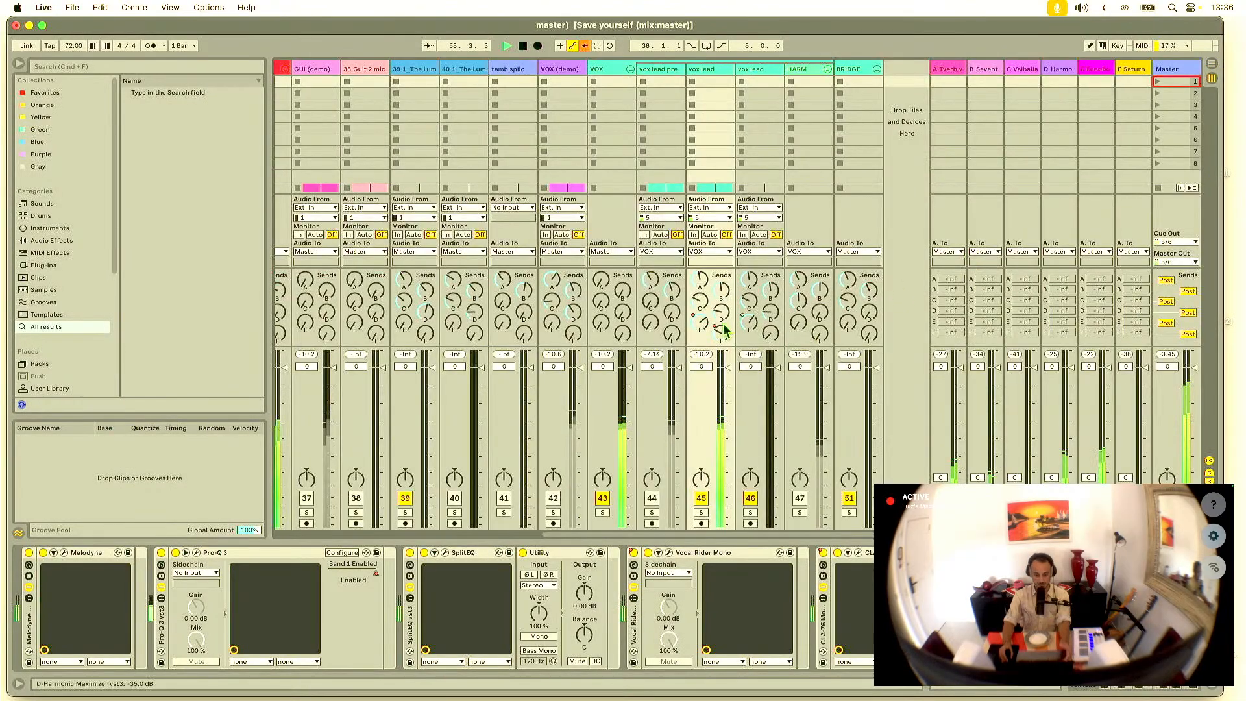
key(Tab)
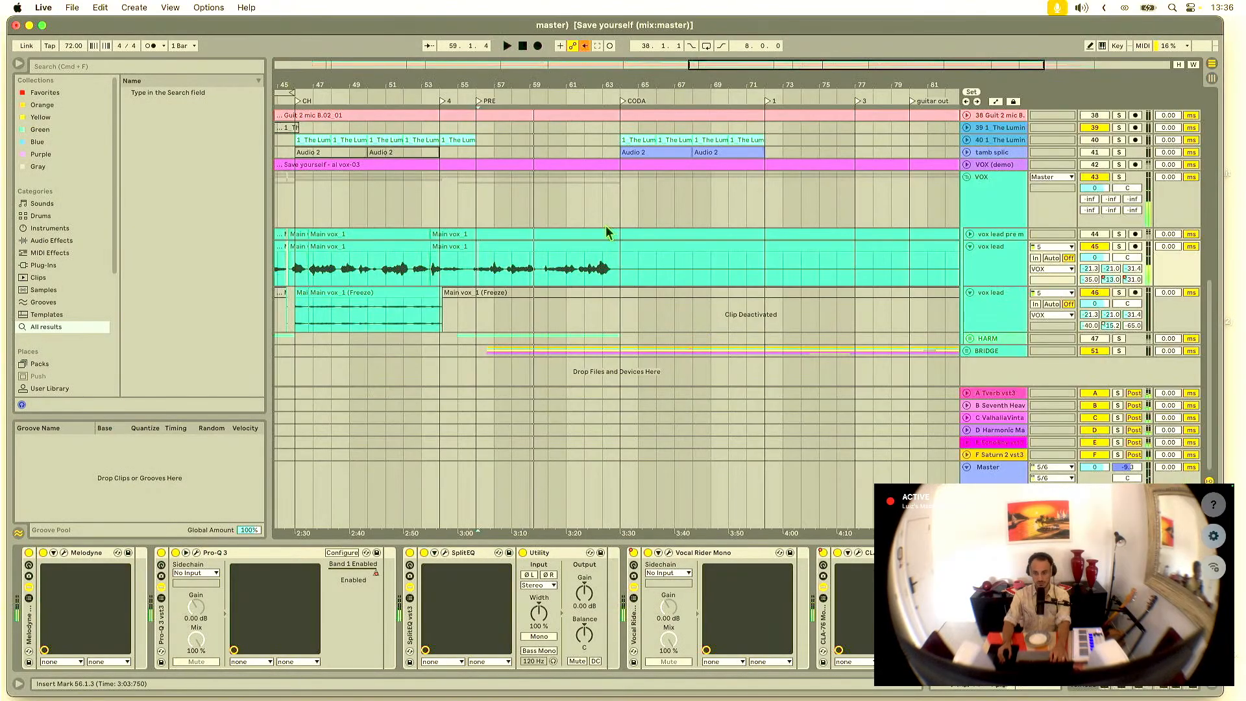
Step: Automate the original vox lead's F-Saturn 2 send to -inf dB from the PRE marker and to -26.0 dB from the CODA marker
key(a)
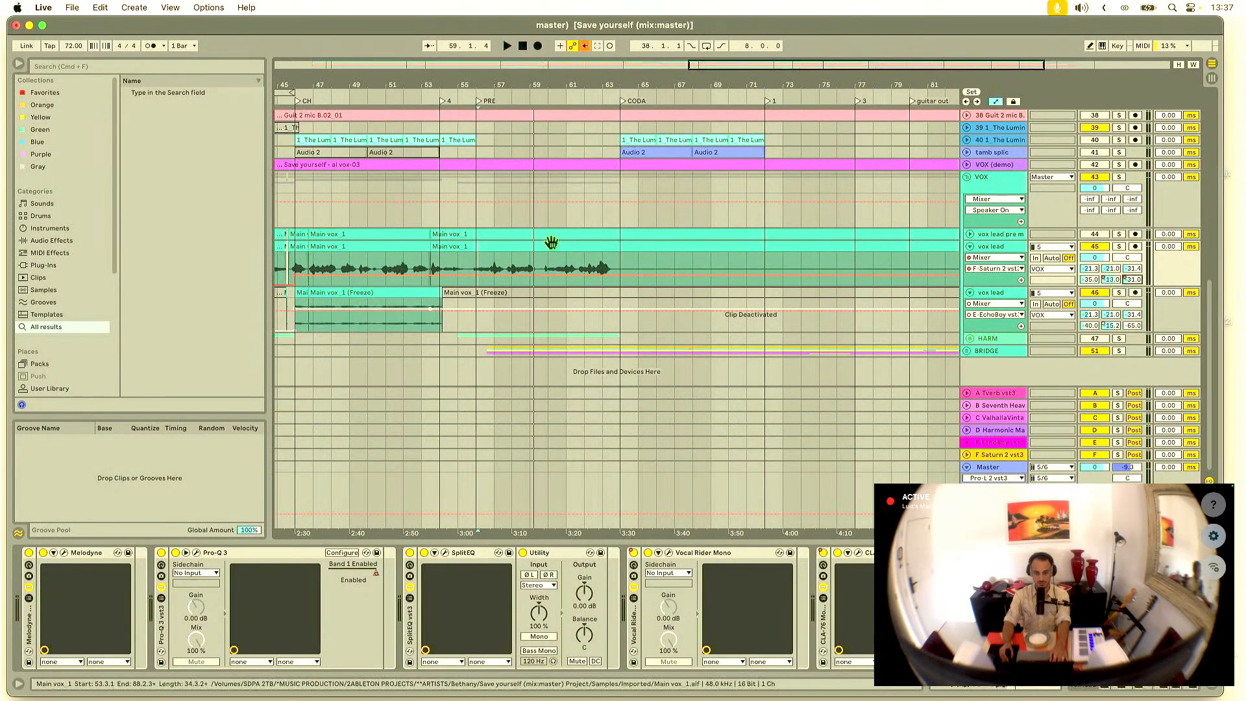
drag(495, 276, 477, 276)
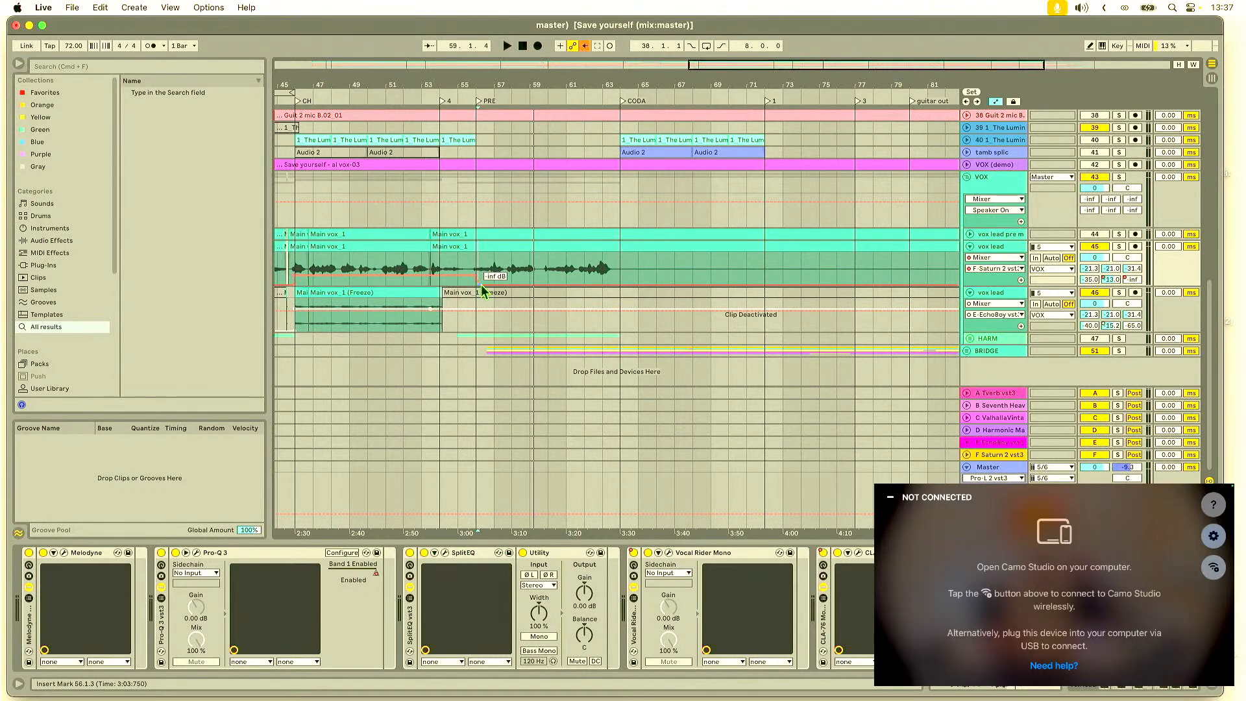
click(624, 287)
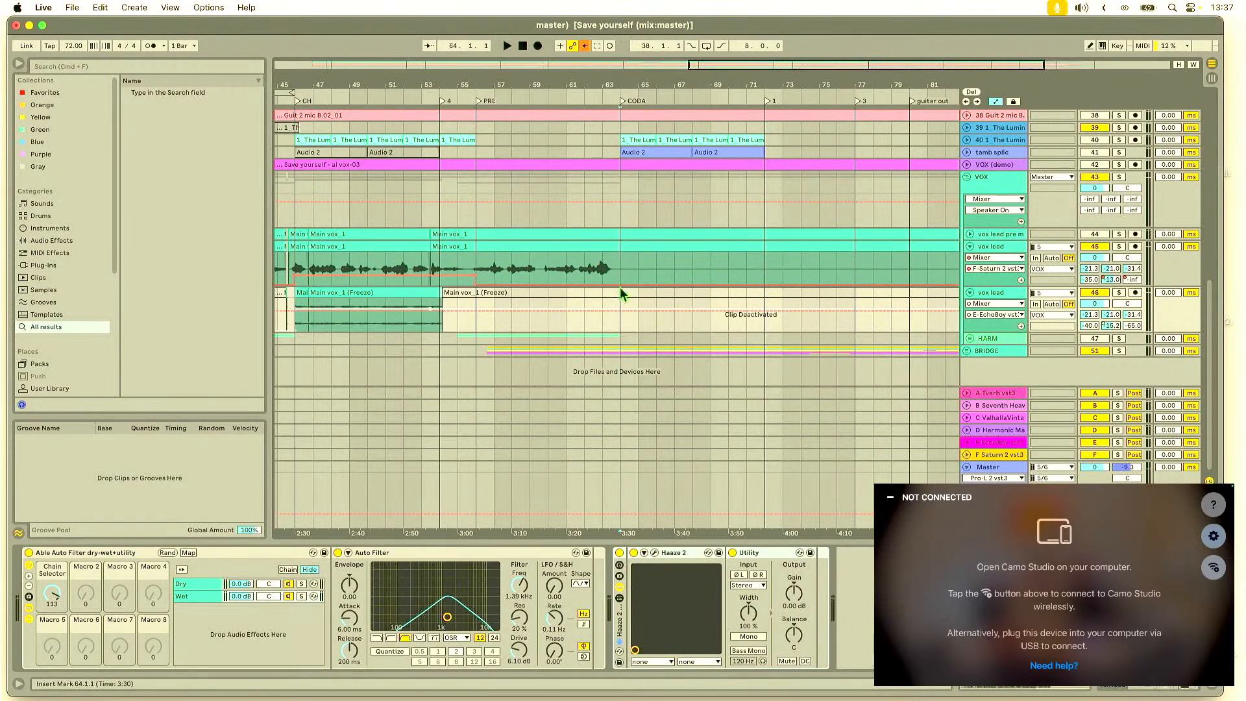
click(620, 286)
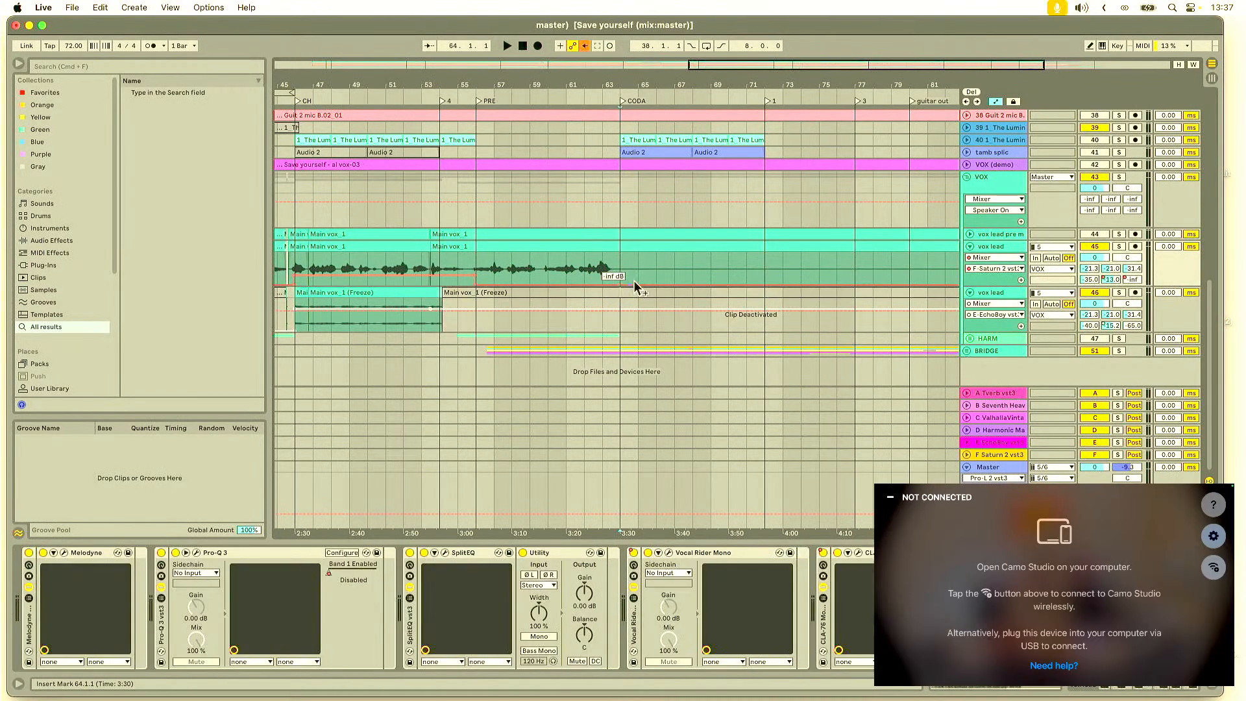
drag(625, 283, 620, 273)
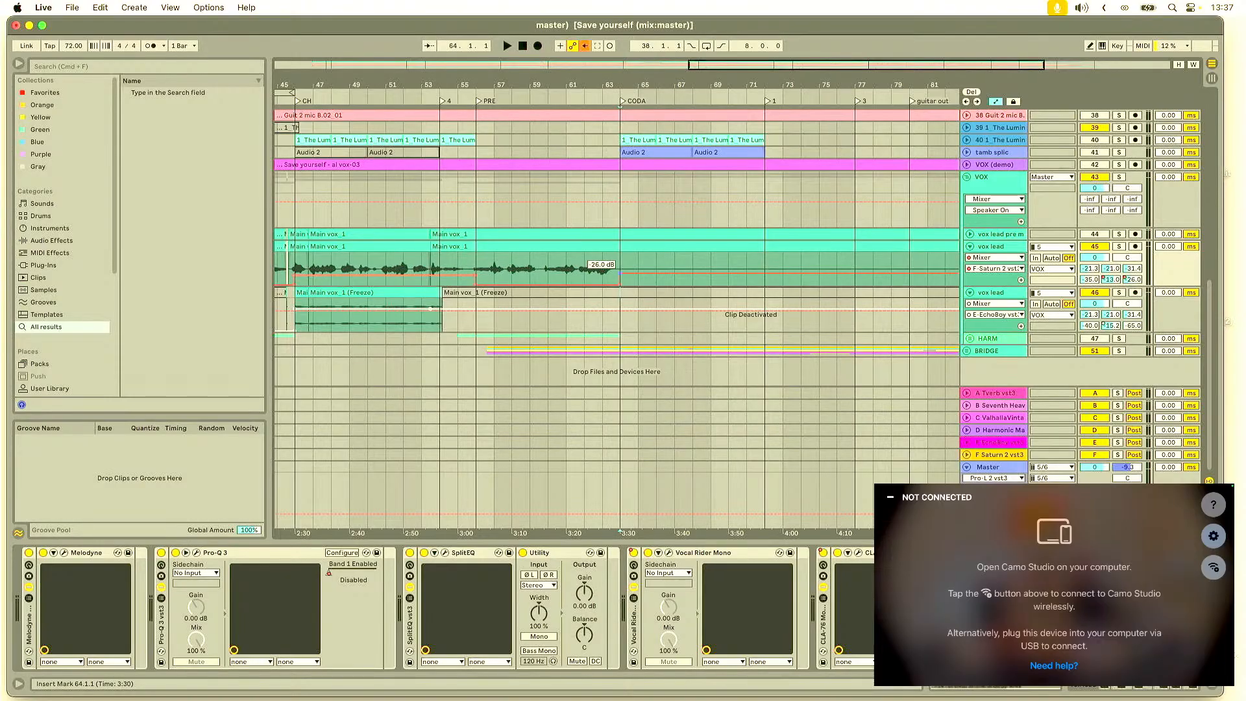
Step: Play the section after the PRE marker in the Session mixer with the E-EchoBoy return isolated, and return to the arrangement
key(Tab)
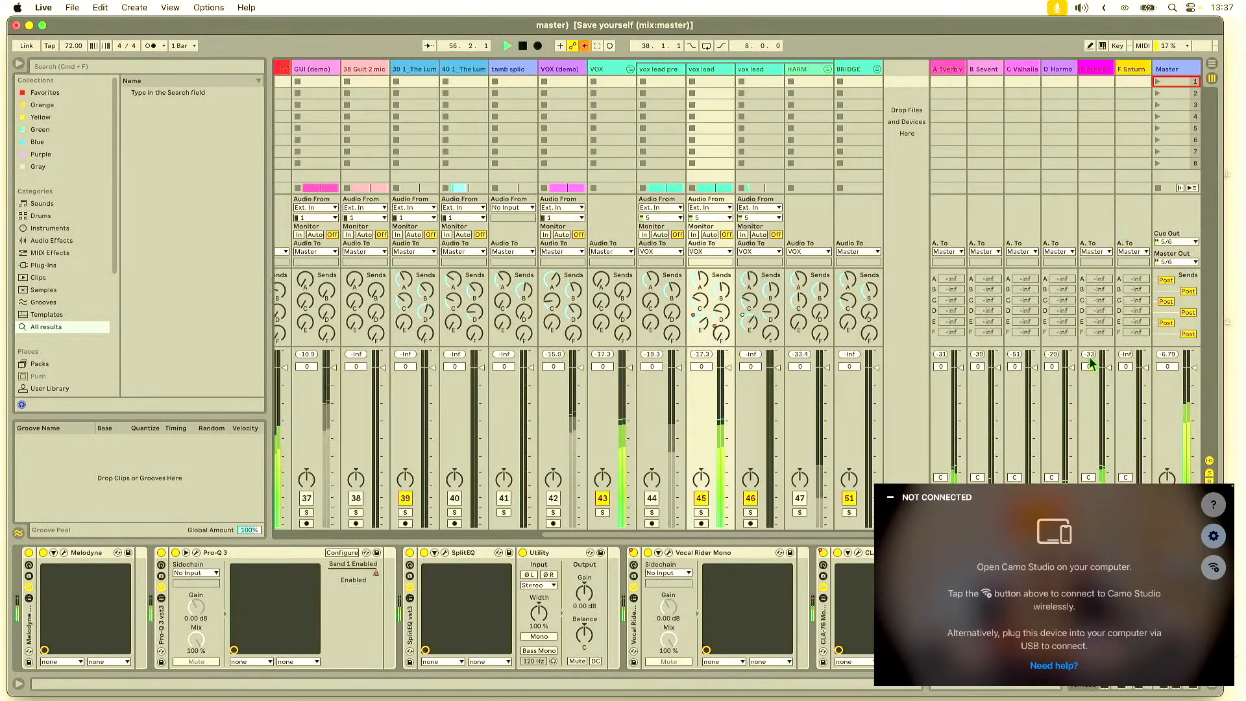
key(space)
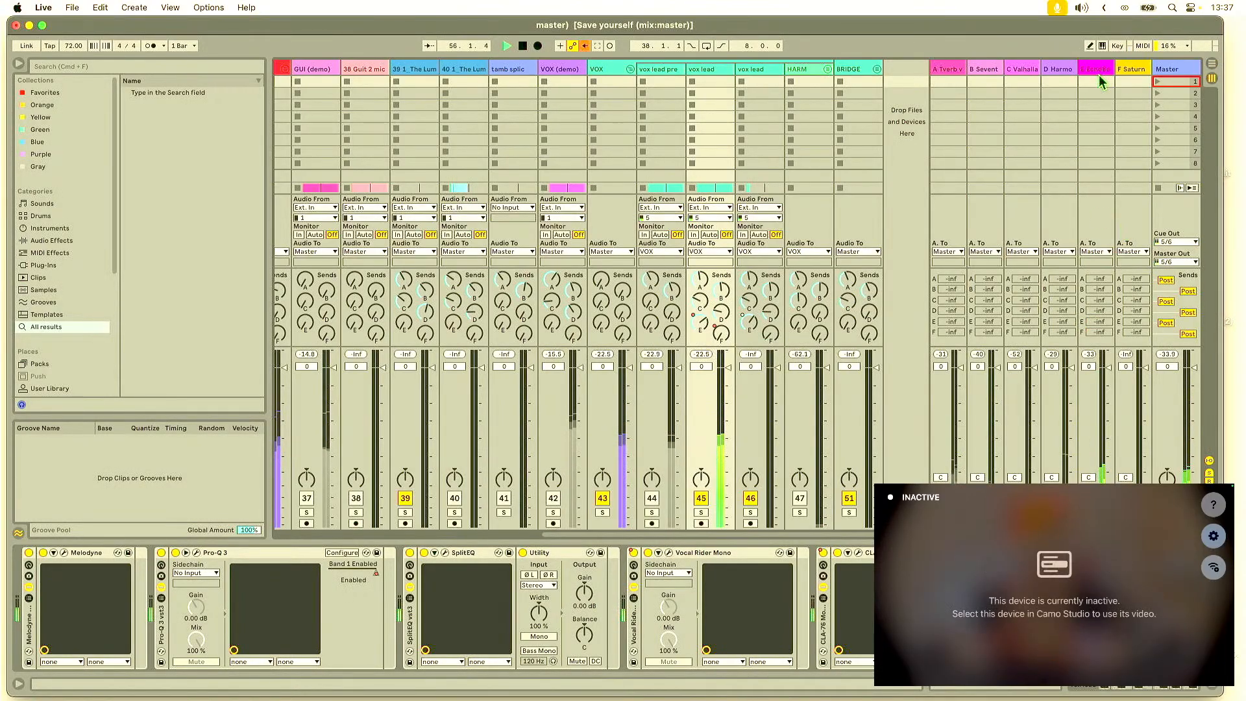
click(1097, 70)
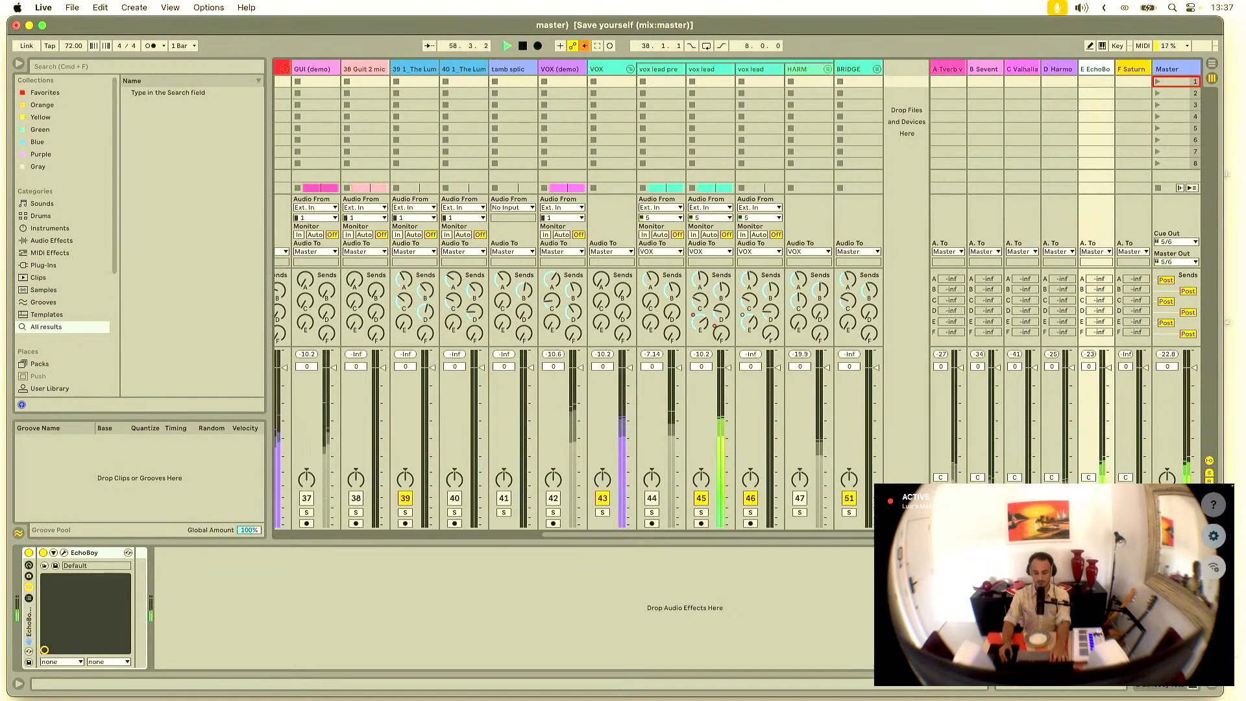
key(space)
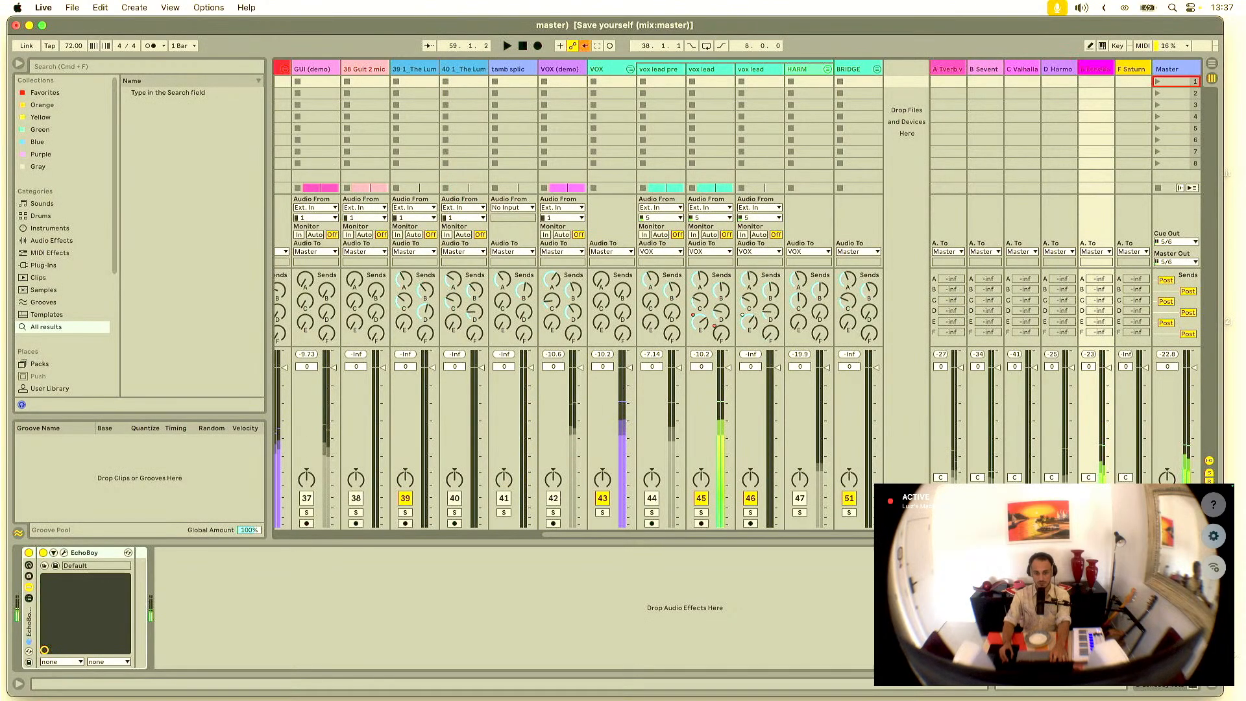
key(space)
key(Tab)
key(space)
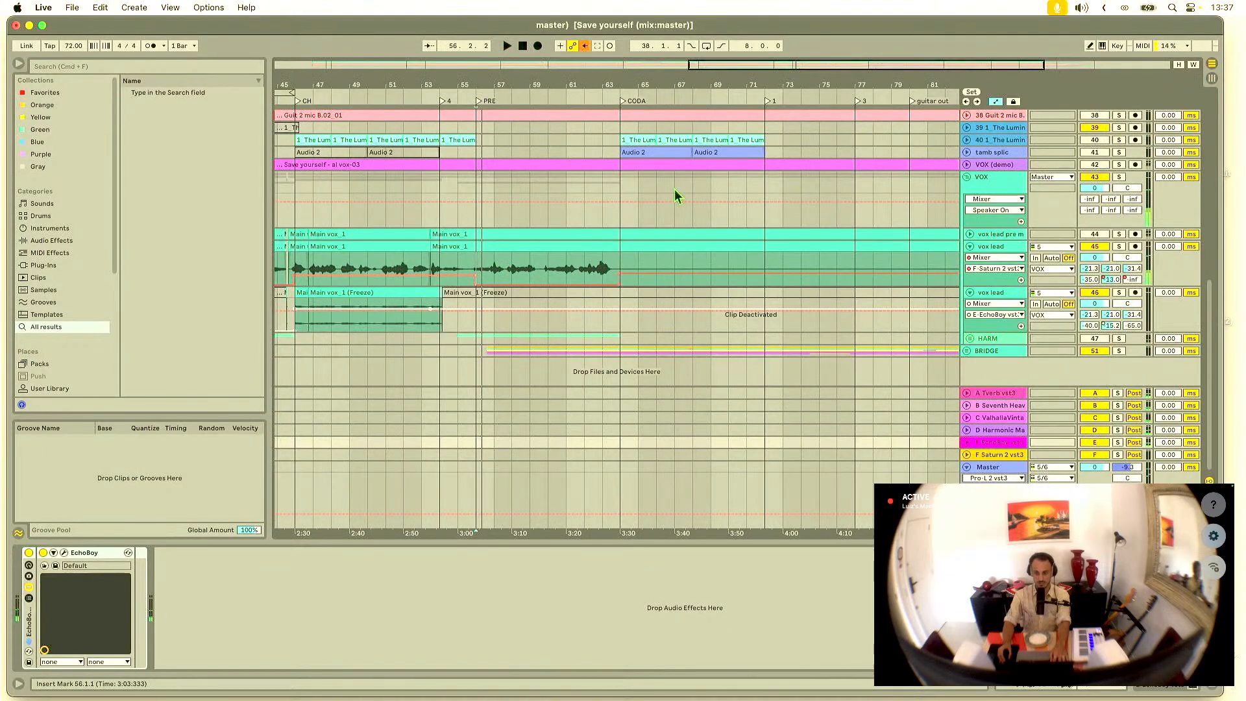
Step: Show the original vox lead's E-EchoBoy send automation and drop it to -inf dB from the marker at bar 54
click(1111, 280)
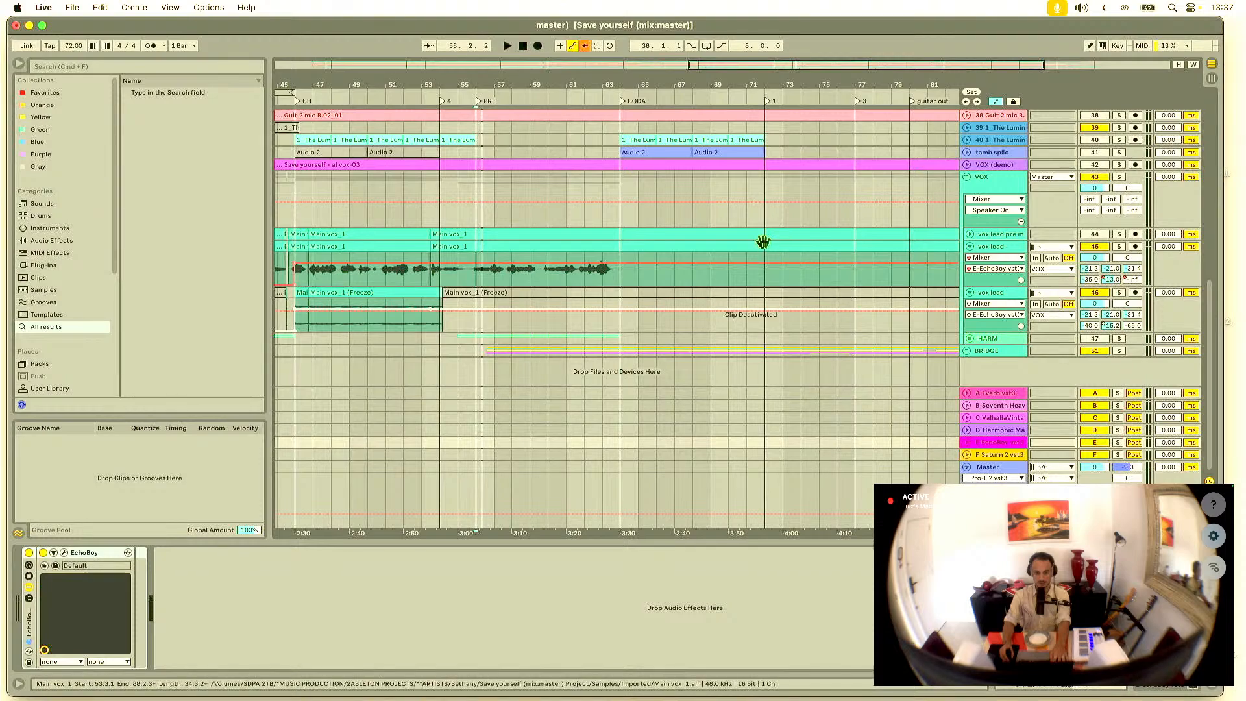
click(439, 264)
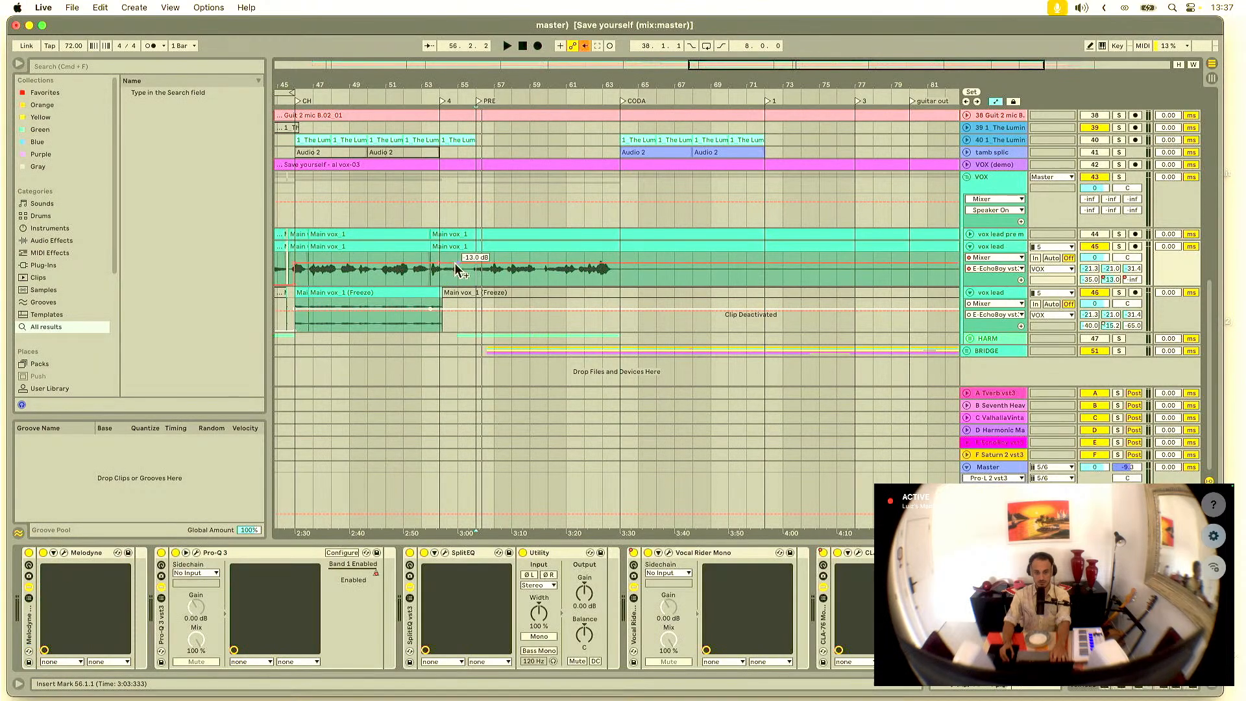
drag(456, 263, 442, 287)
Step: Raise the original vox lead's E-EchoBoy send automation to about -13.6 dB from the CODA marker at 64.1.1
click(621, 289)
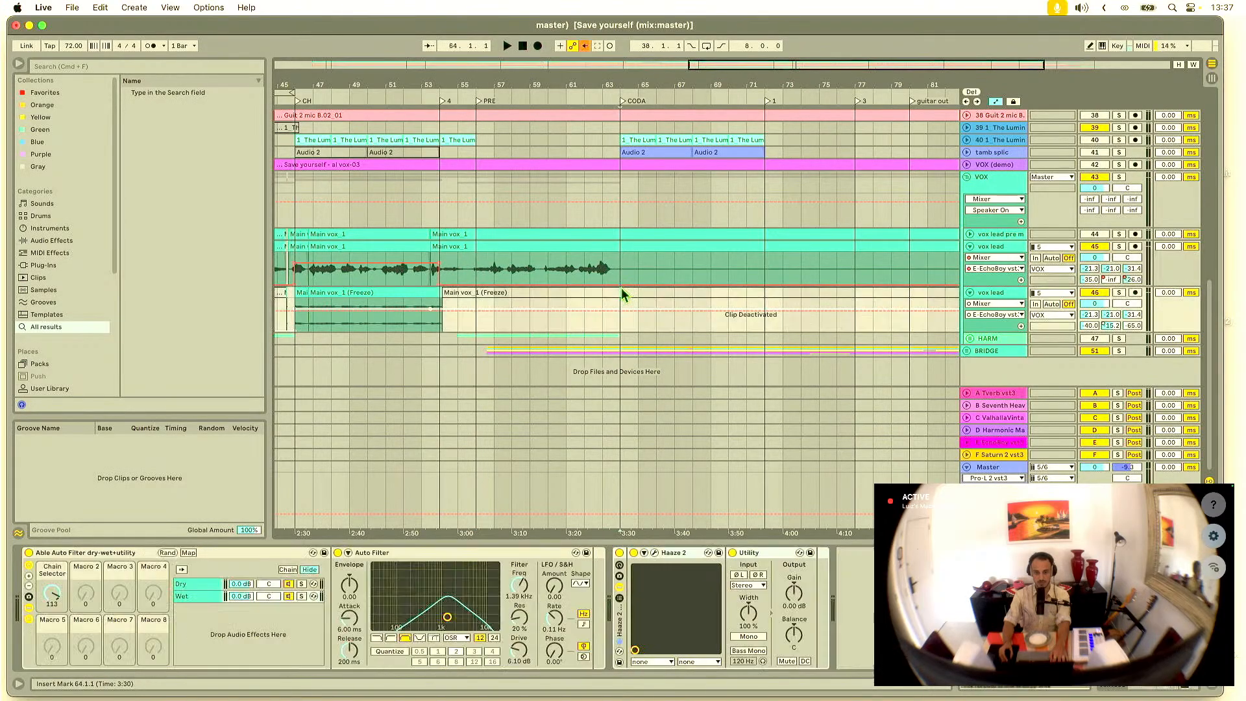
click(625, 288)
click(626, 284)
drag(632, 279, 620, 265)
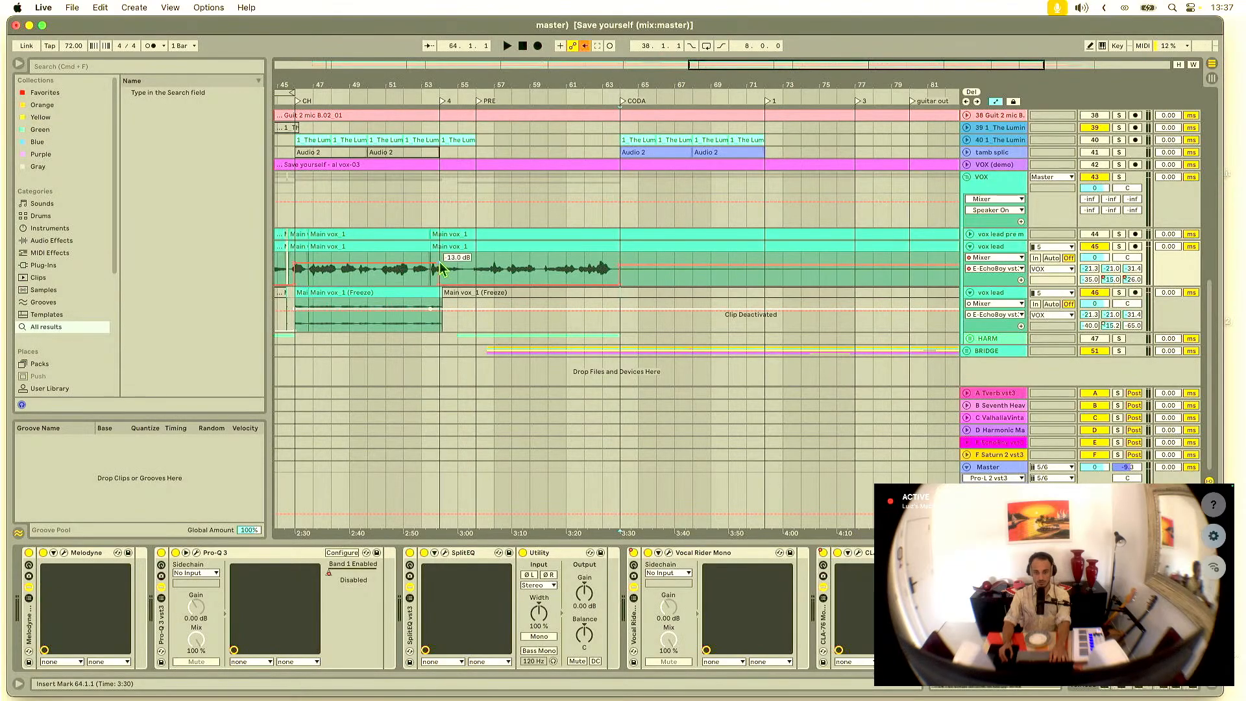
drag(621, 266, 620, 265)
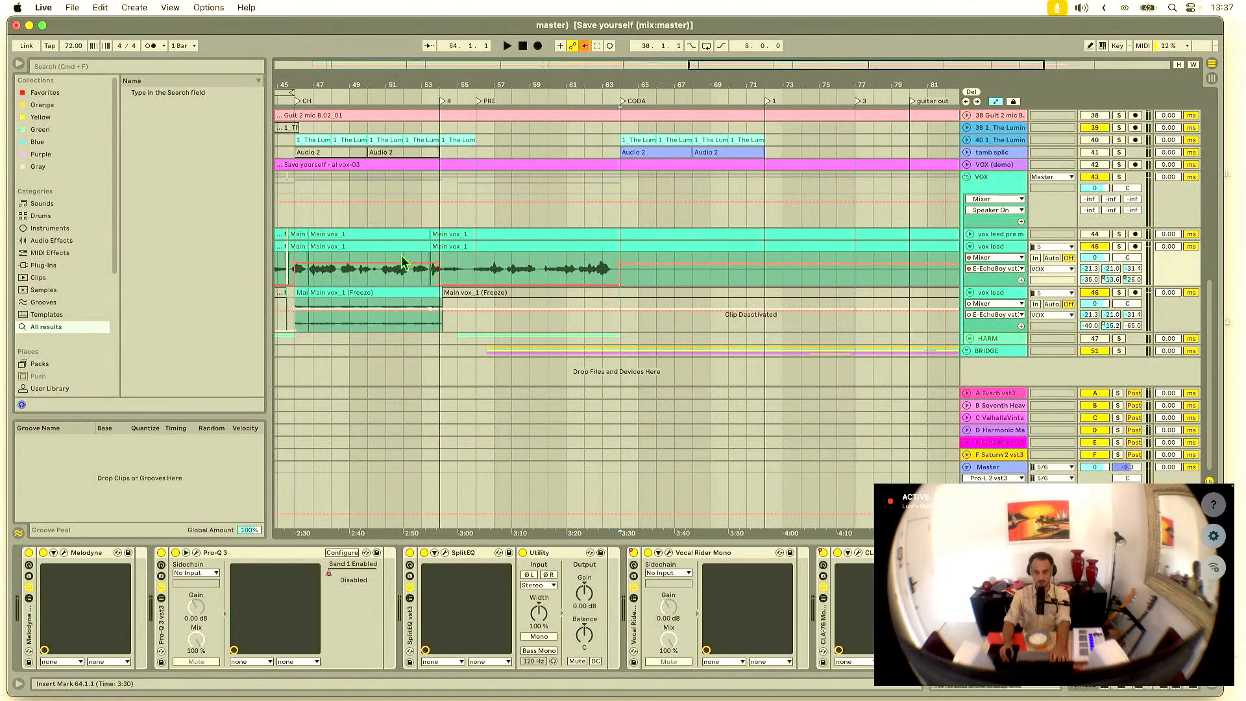
Step: Play the section after the PRE marker, check it in the Session mixer, and hide the arrangement's automation
mouse_move(439, 271)
key(space)
key(Tab)
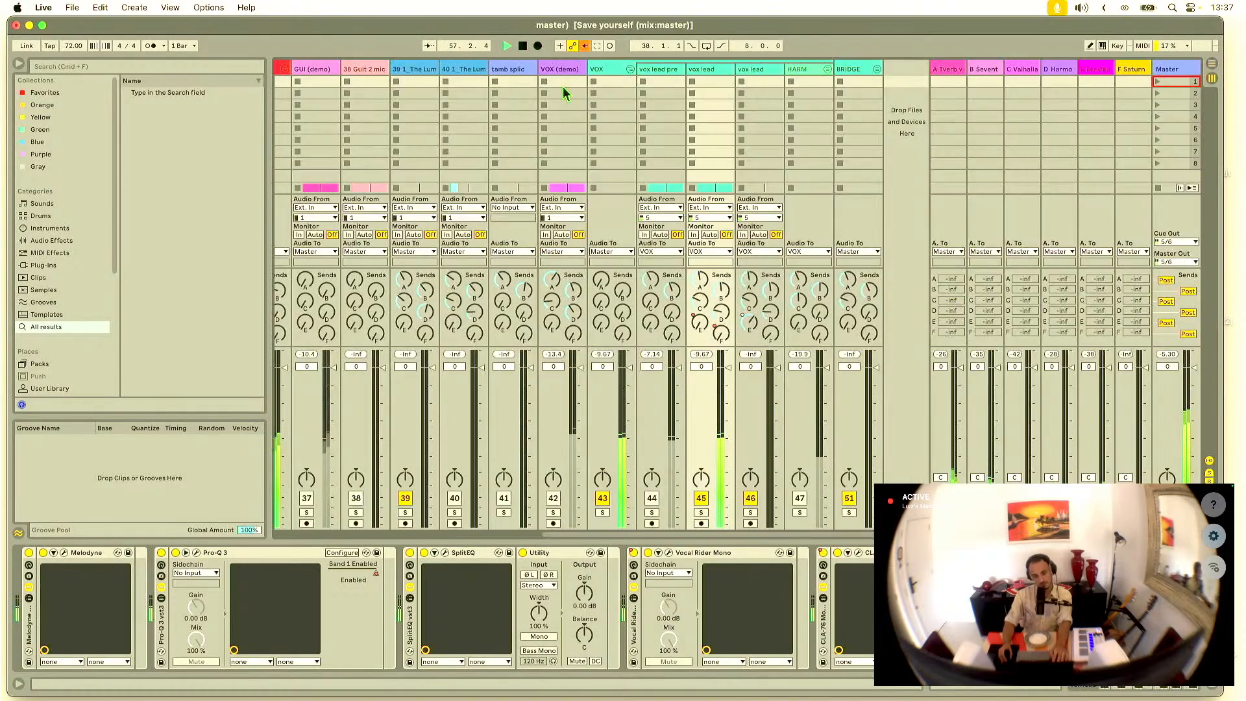
key(Tab)
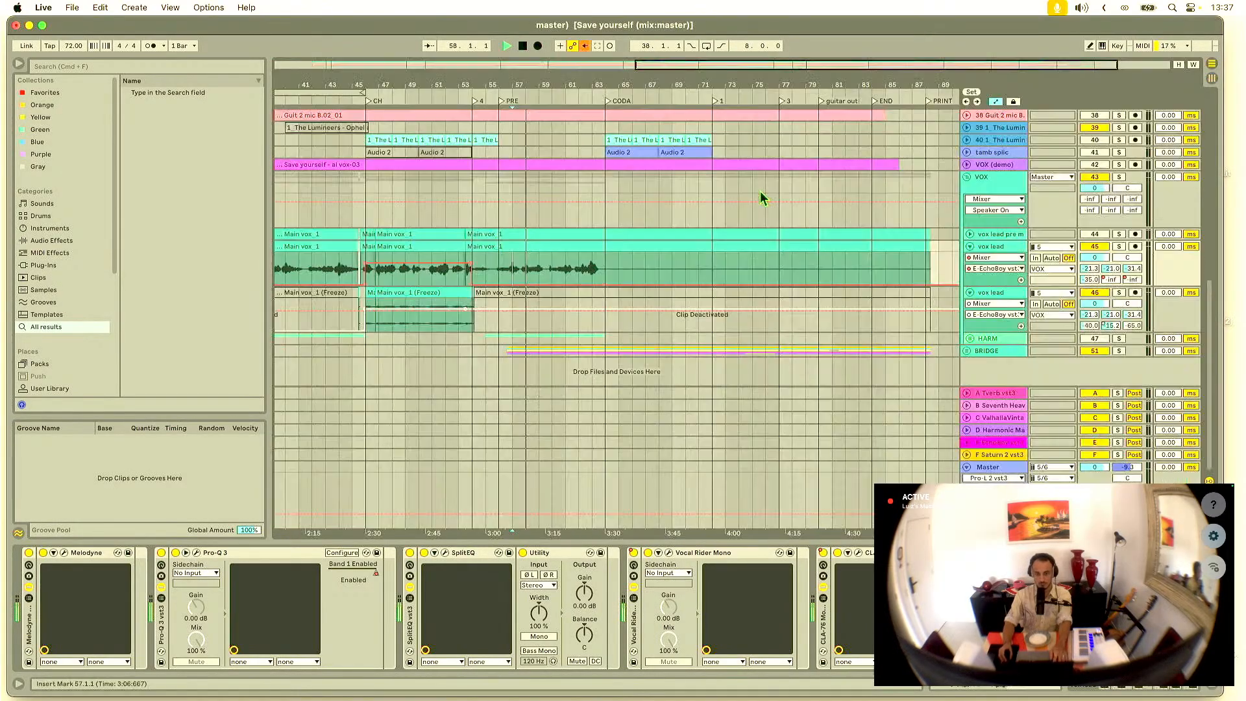
drag(536, 81, 543, 90)
key(a)
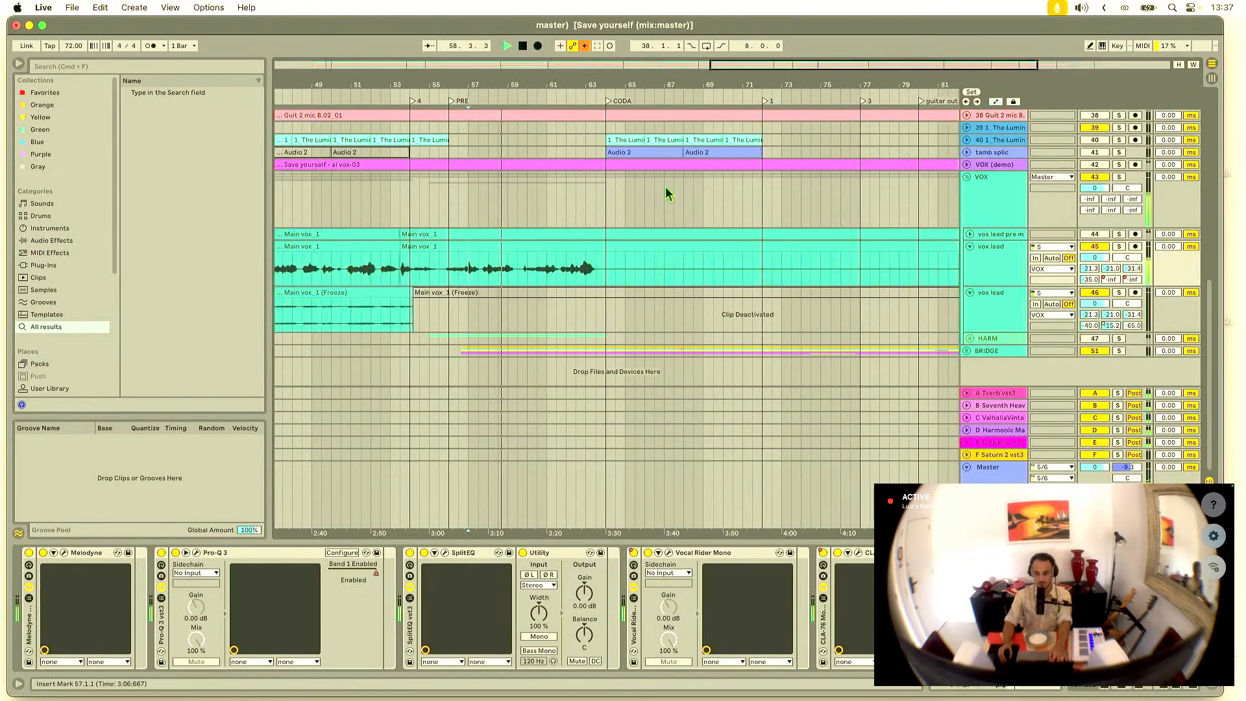
click(991, 255)
key(space)
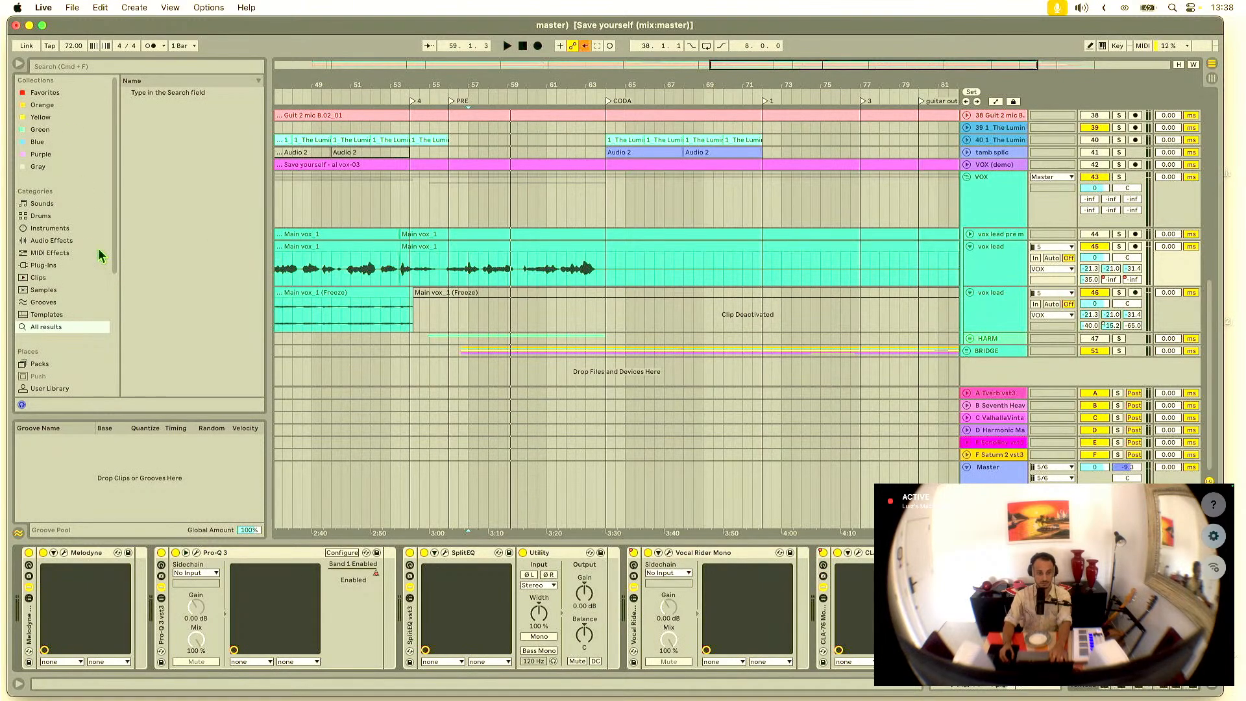
Step: Look up the Utility device in the Utilities folder of the audio effects, with the original vox lead's clip from 53.3.1 selected
click(64, 230)
click(68, 242)
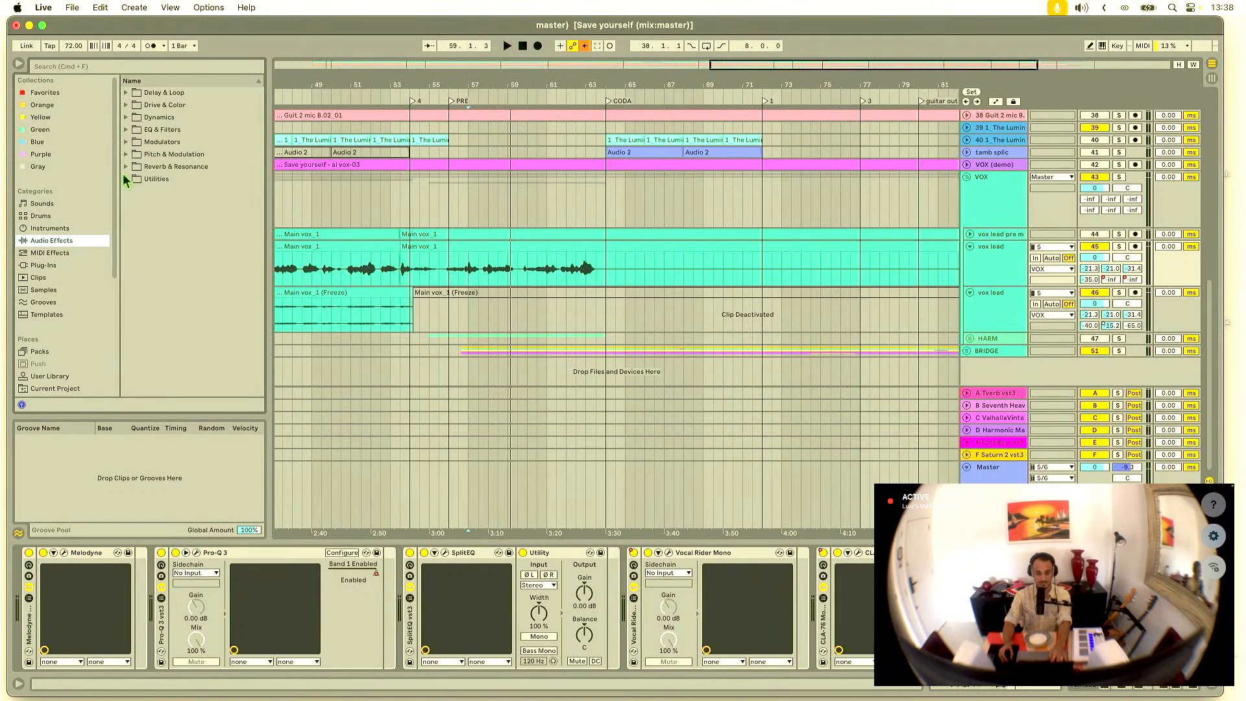
click(506, 246)
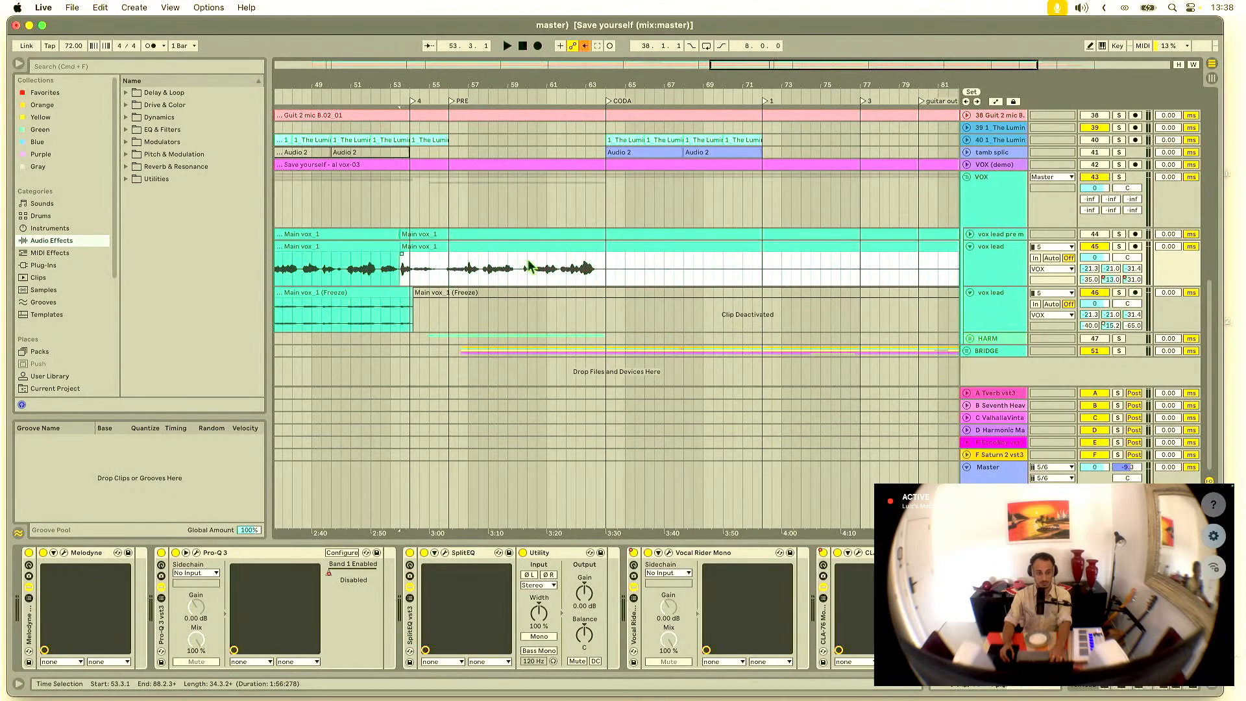
click(127, 181)
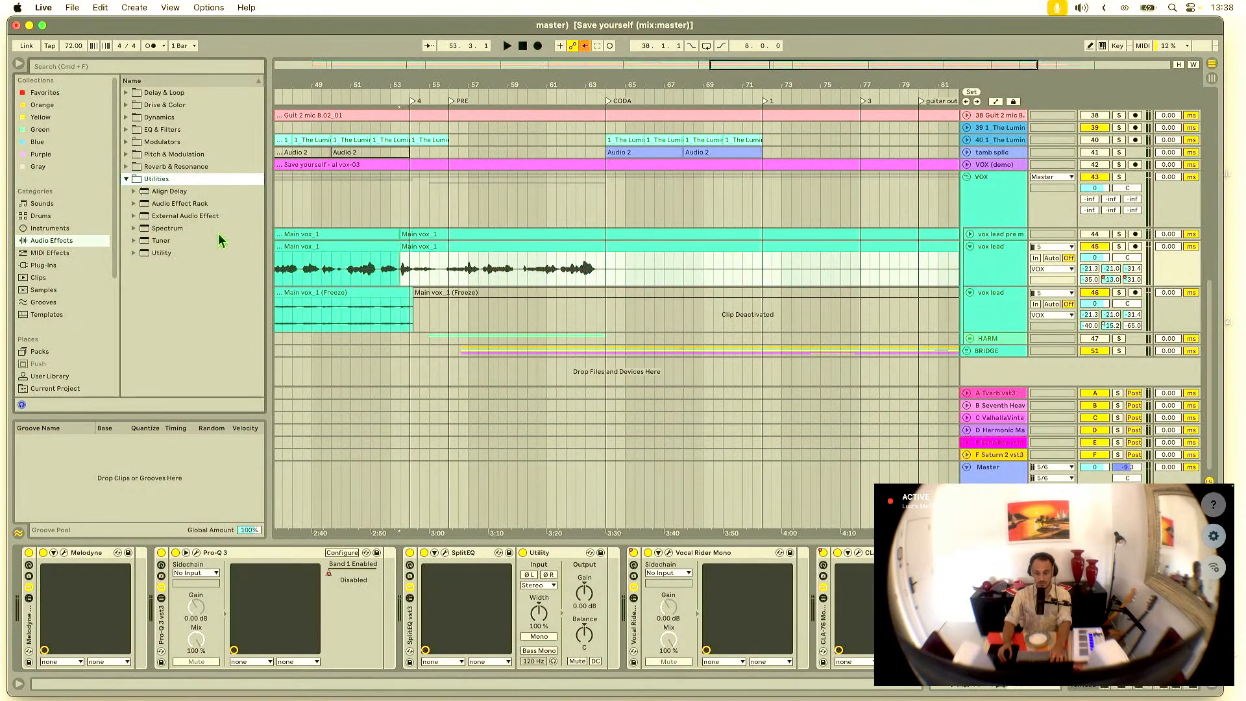
click(184, 253)
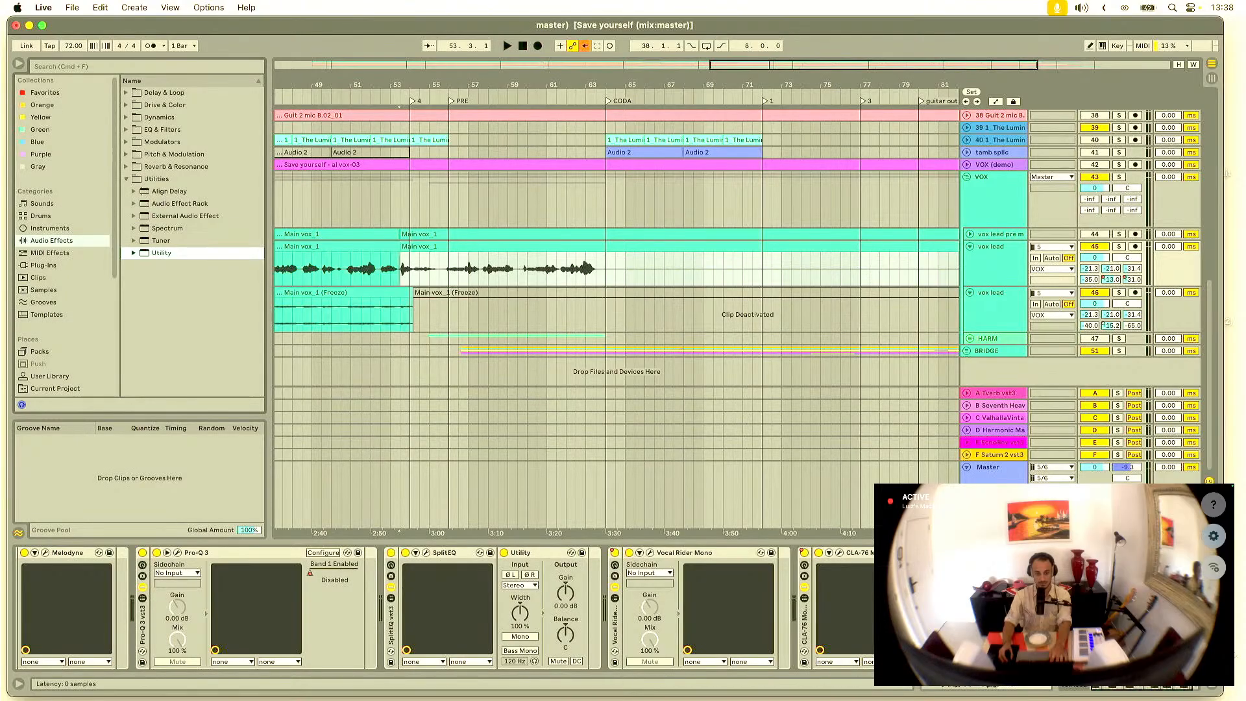
Step: Show the original vox lead's Utility Gain automation and raise it to about 2.87 dB between 54.1.1 and 64.1.1
click(523, 553)
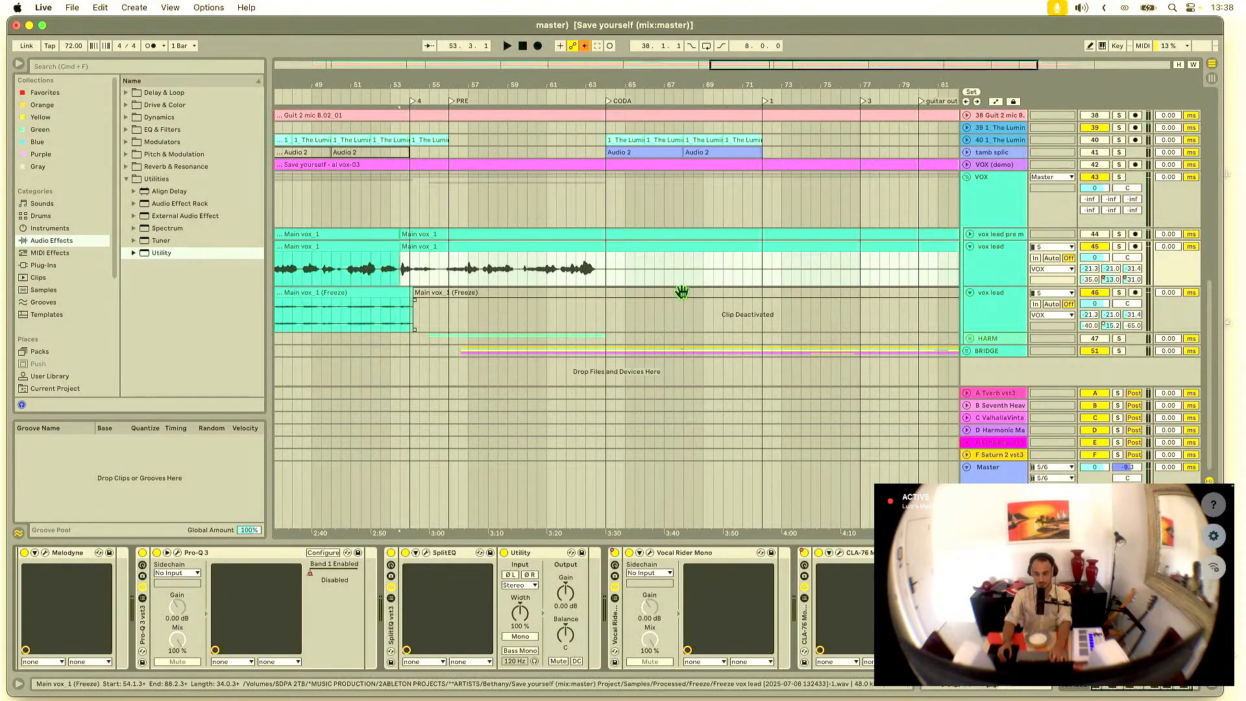
key(a)
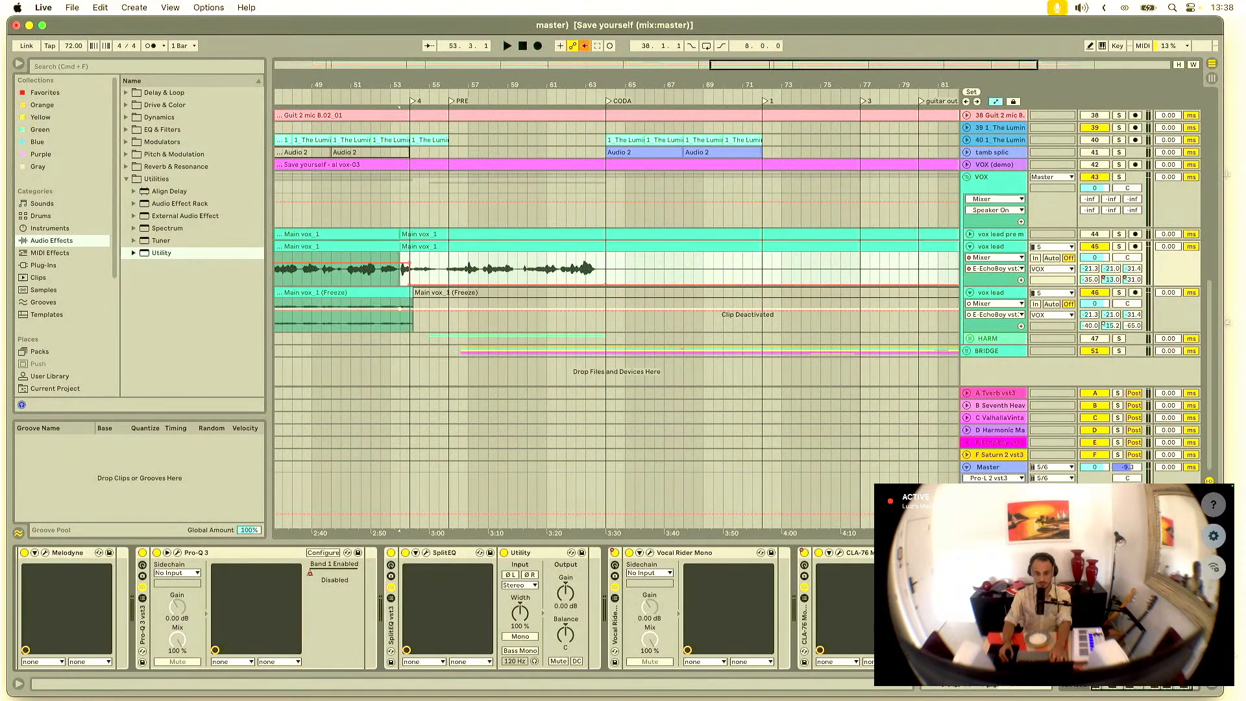
click(565, 592)
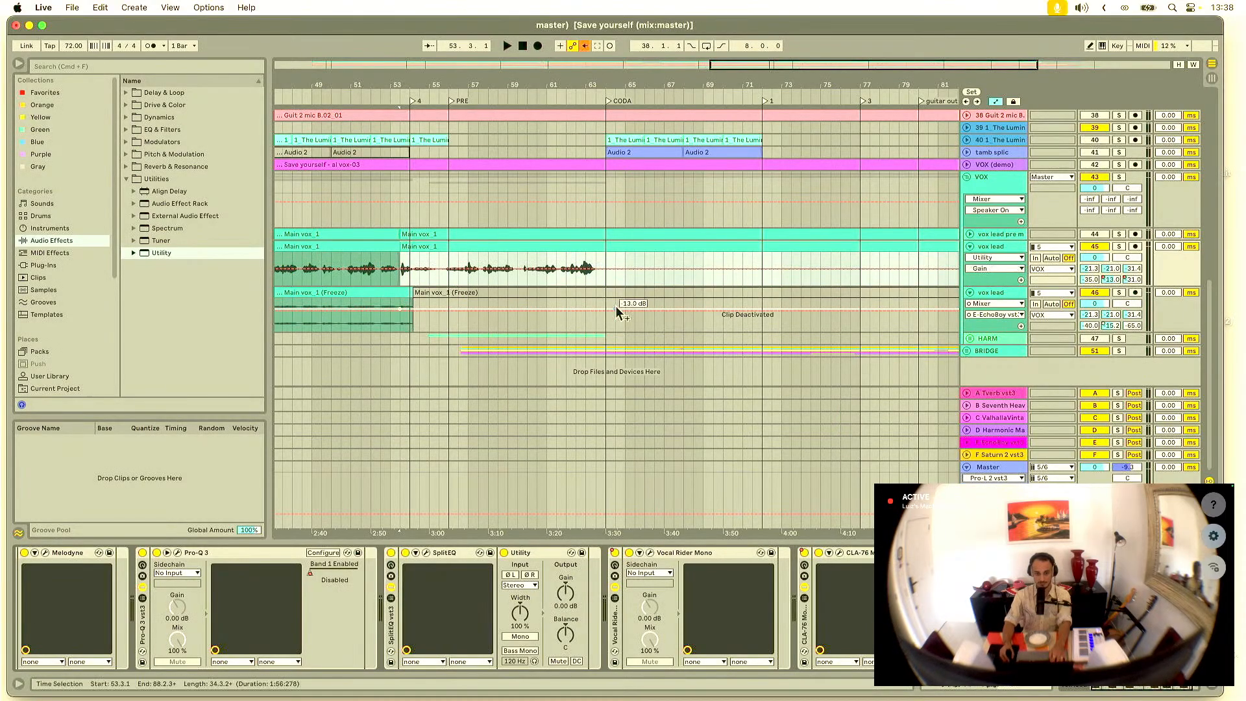
click(413, 263)
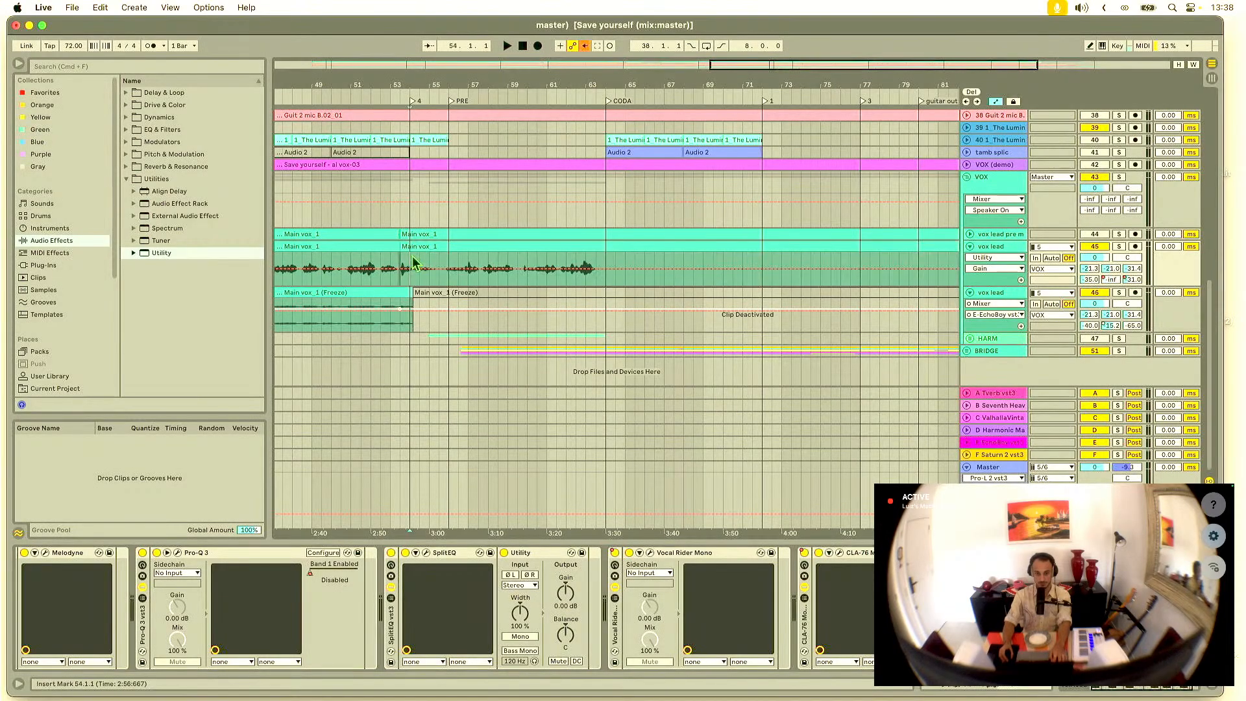
drag(427, 262, 604, 274)
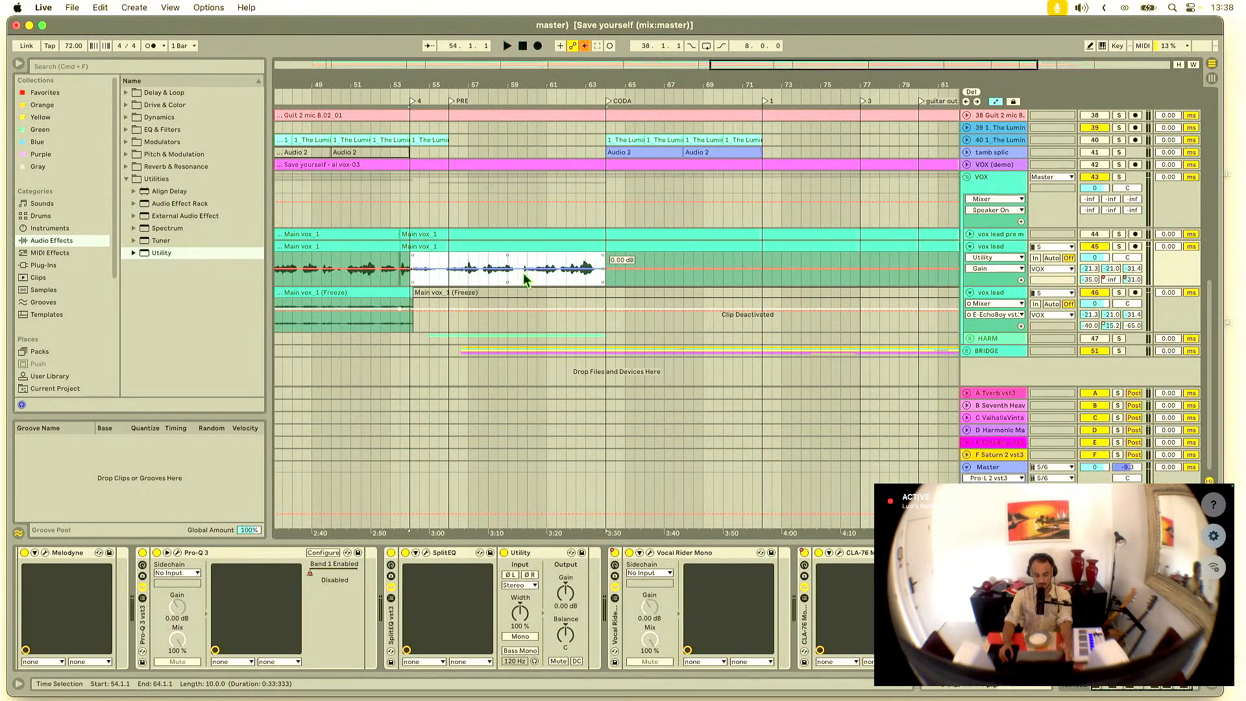
drag(526, 279, 526, 276)
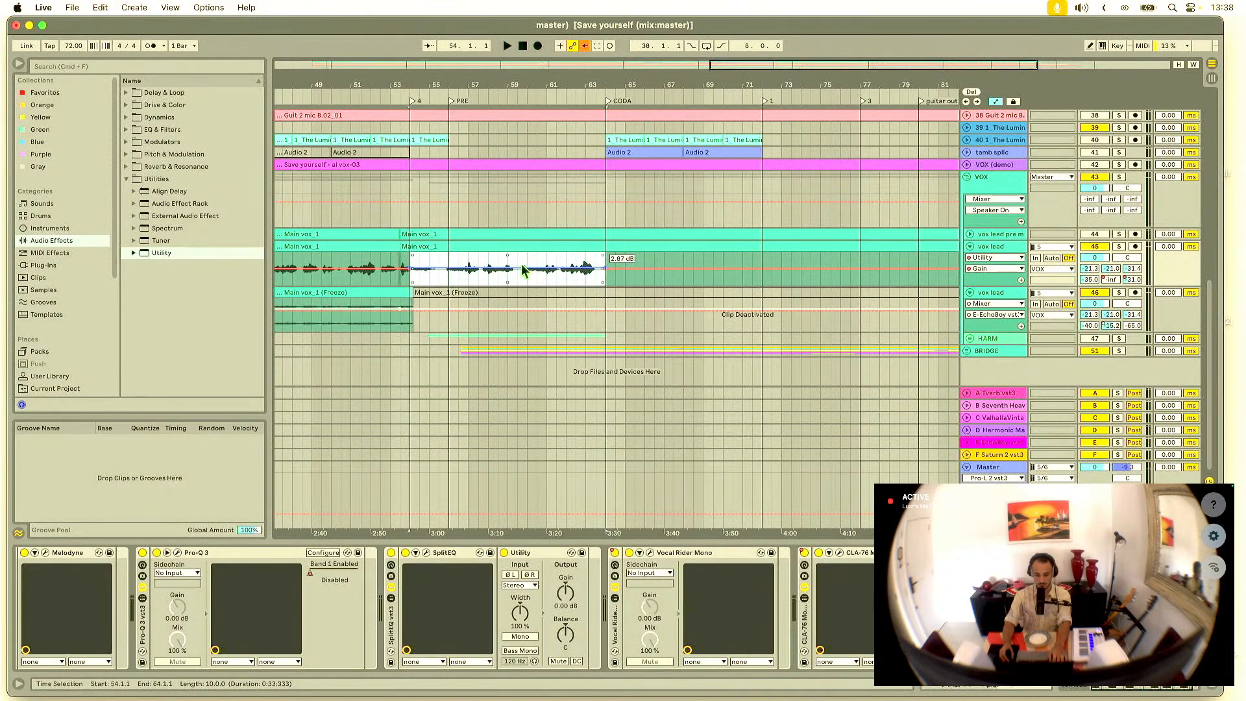
Step: Audition the lead vocal's gain from the PRE marker, check the levels in the Session mixer, and hide the arrangement's automation
click(457, 257)
key(space)
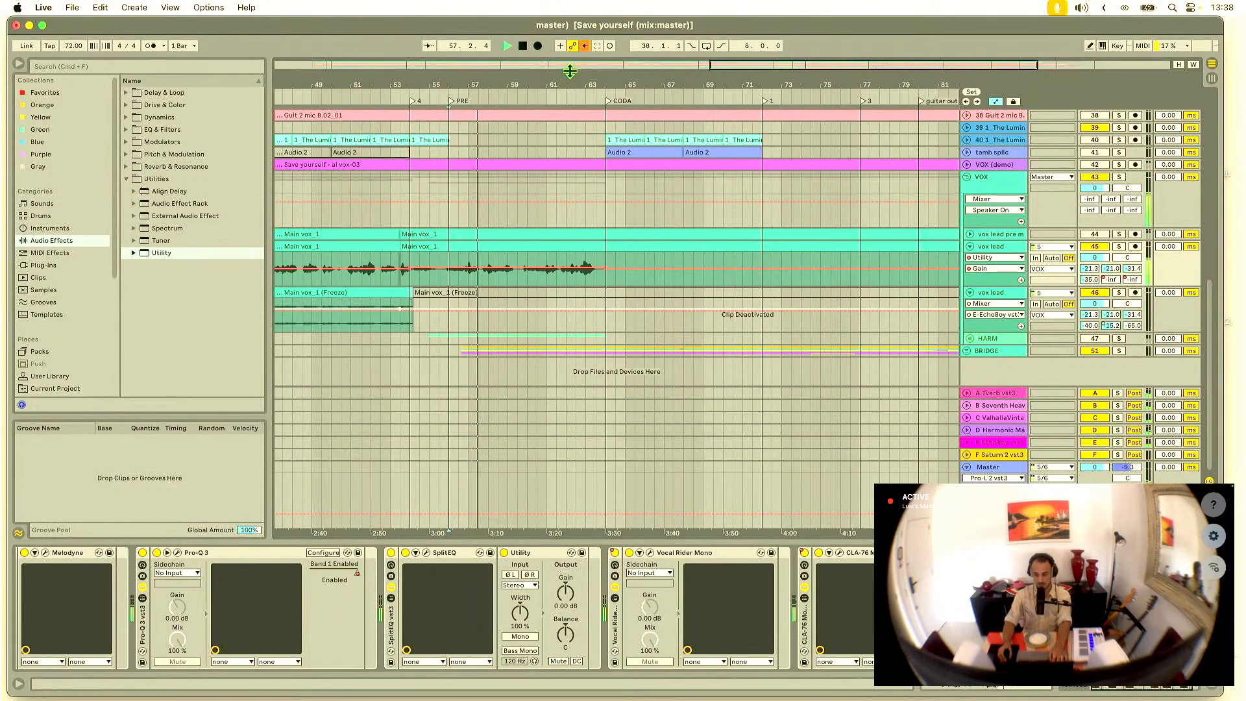
key(space)
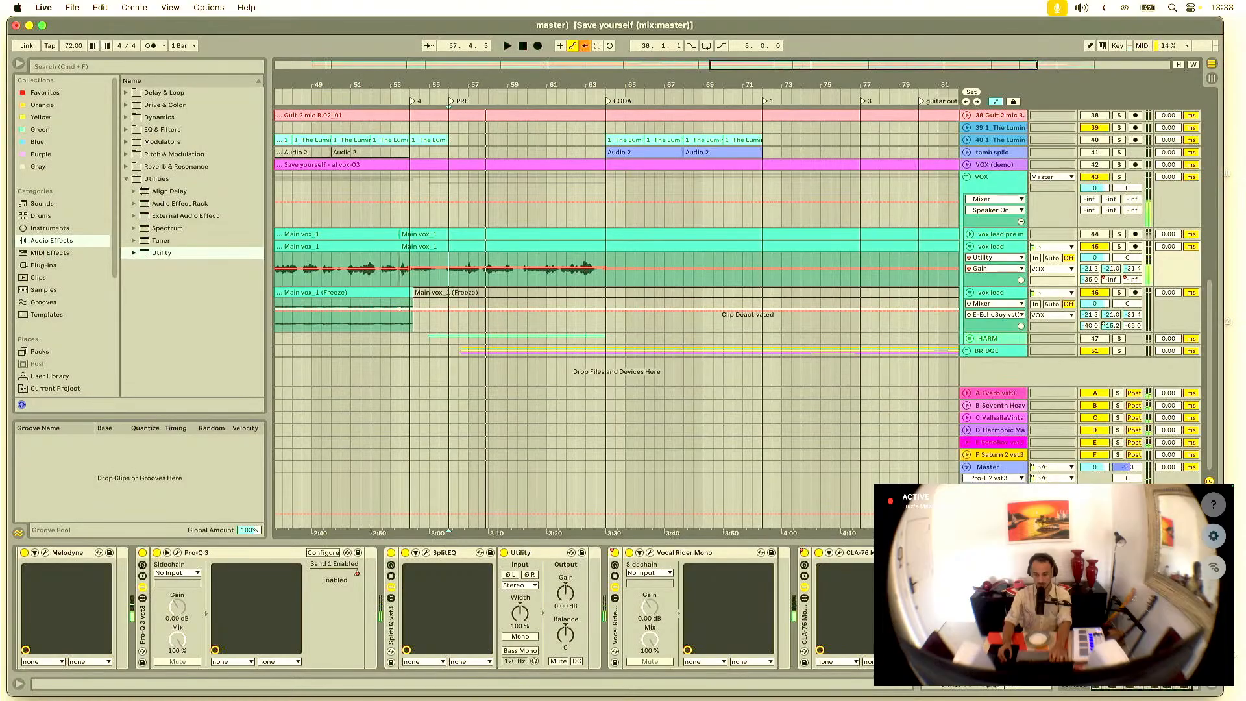
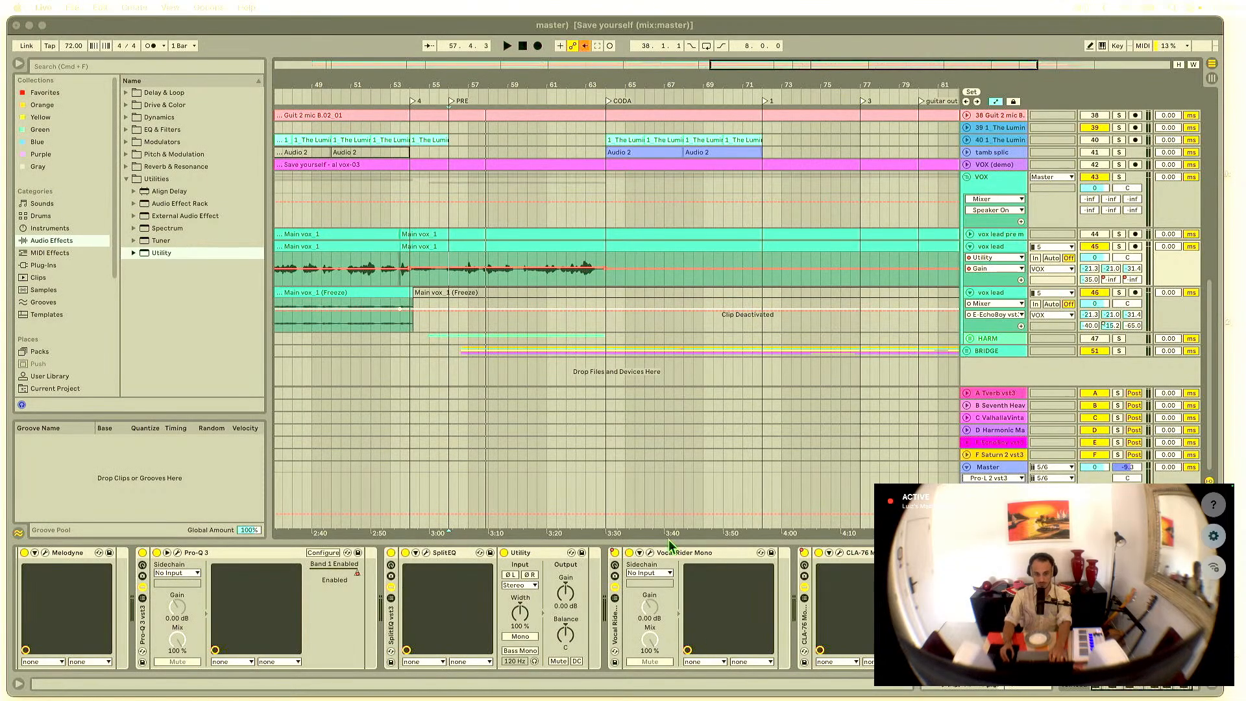
click(451, 282)
key(space)
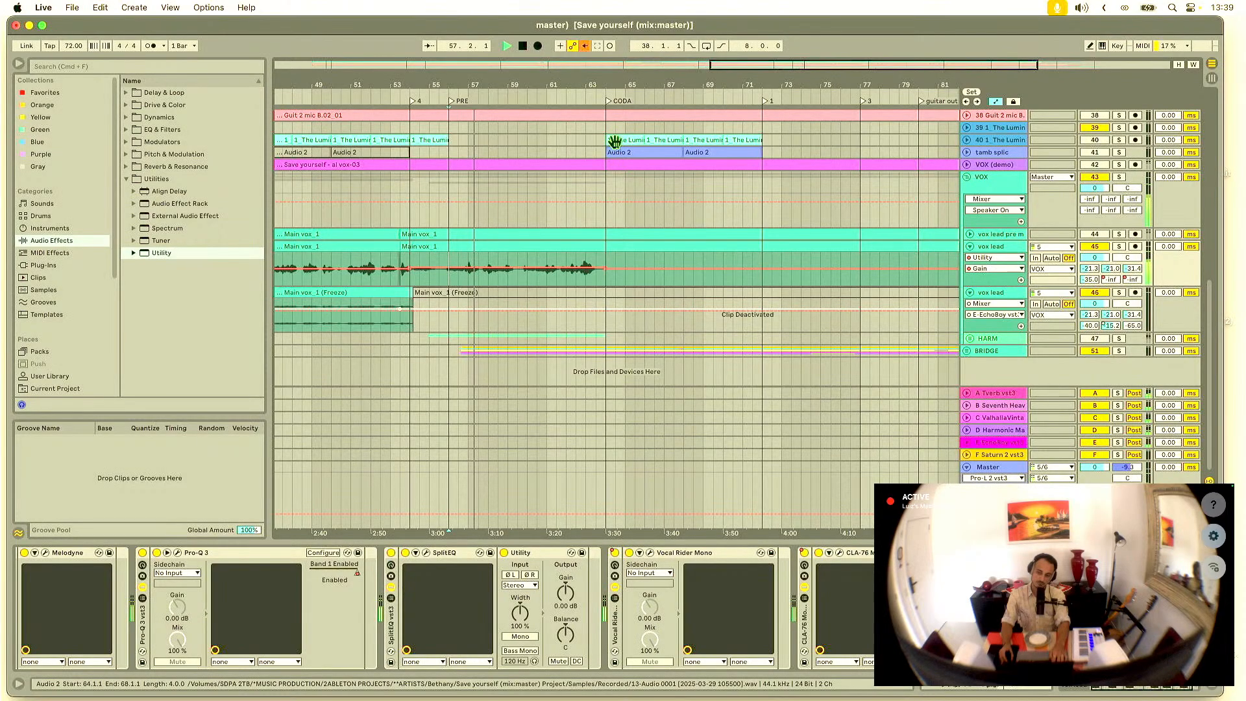
key(Tab)
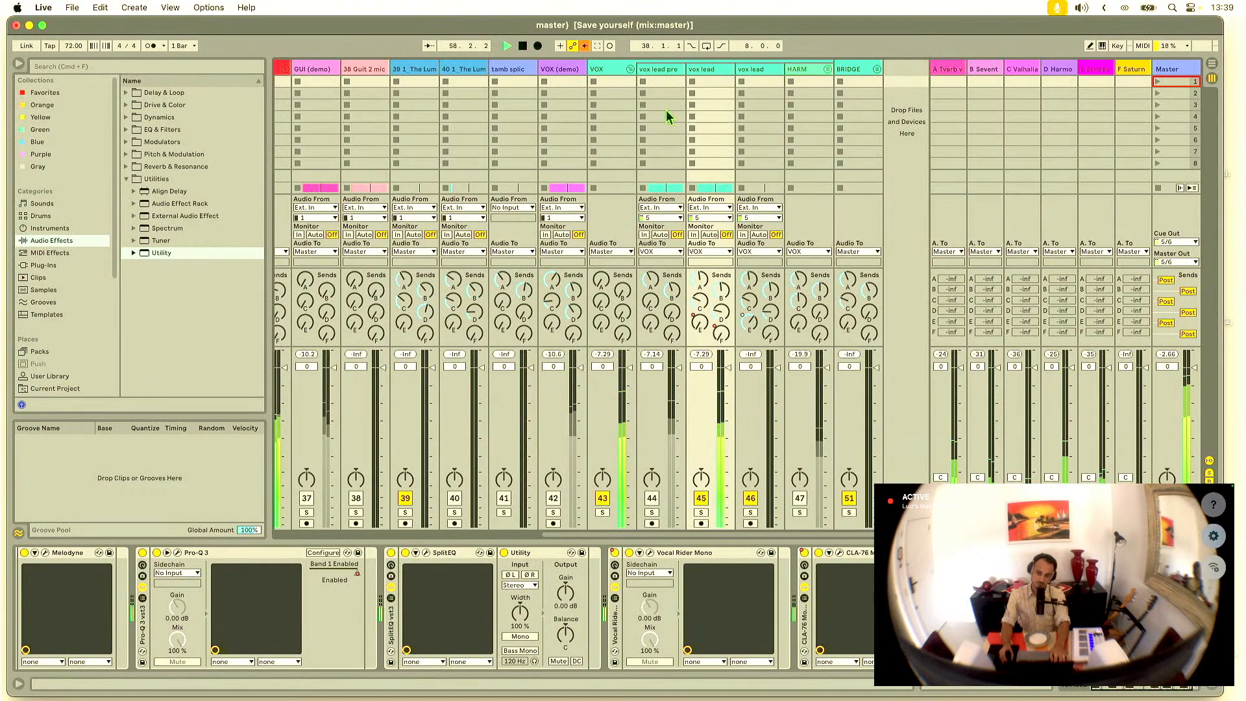
scroll(671, 123, left, 10)
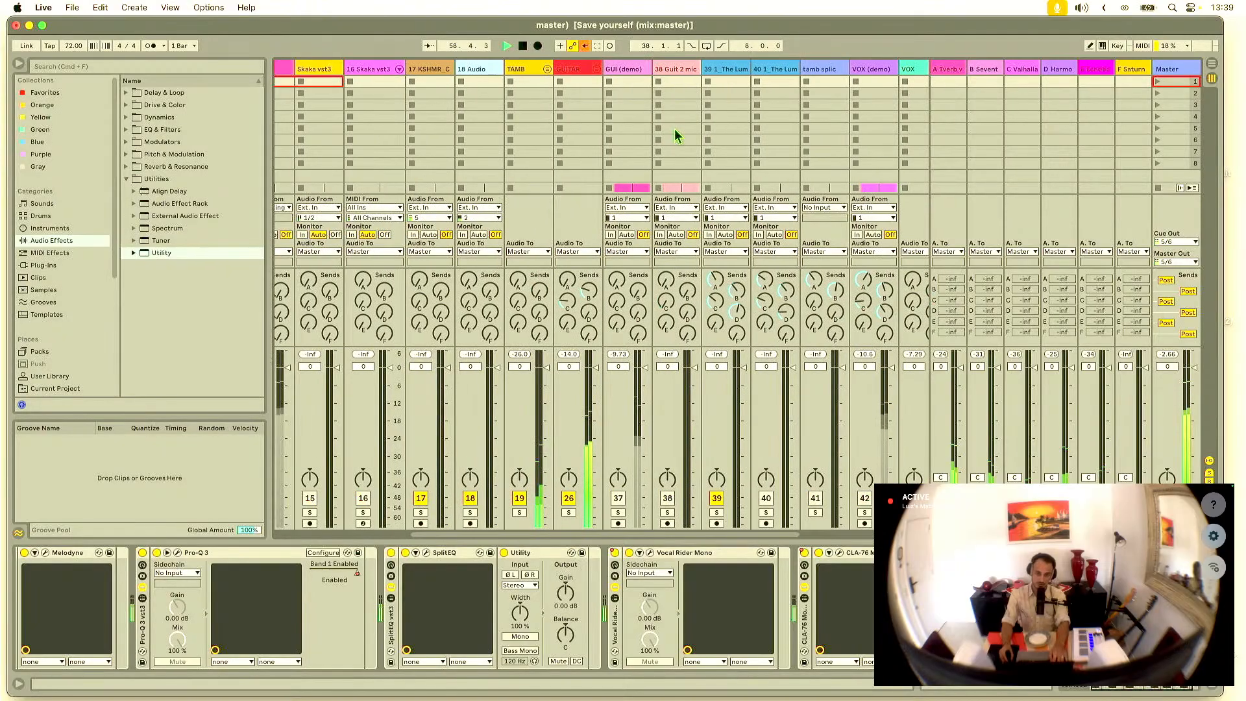
key(Tab)
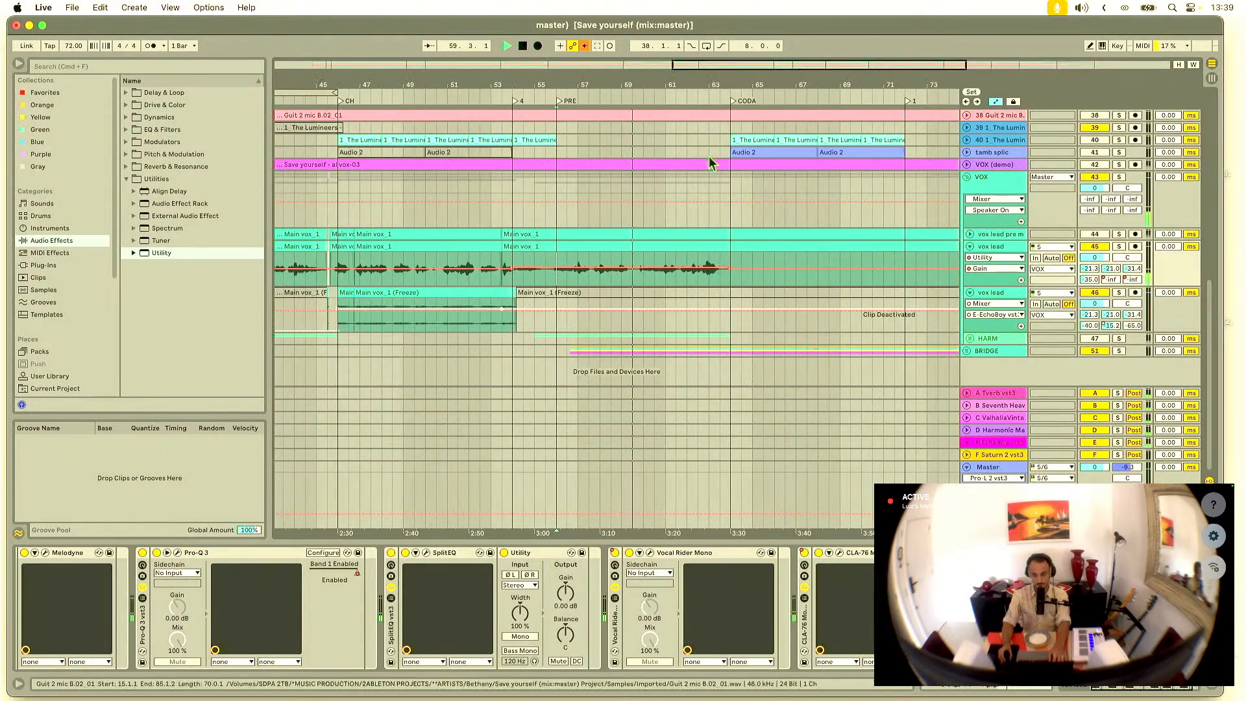
key(a)
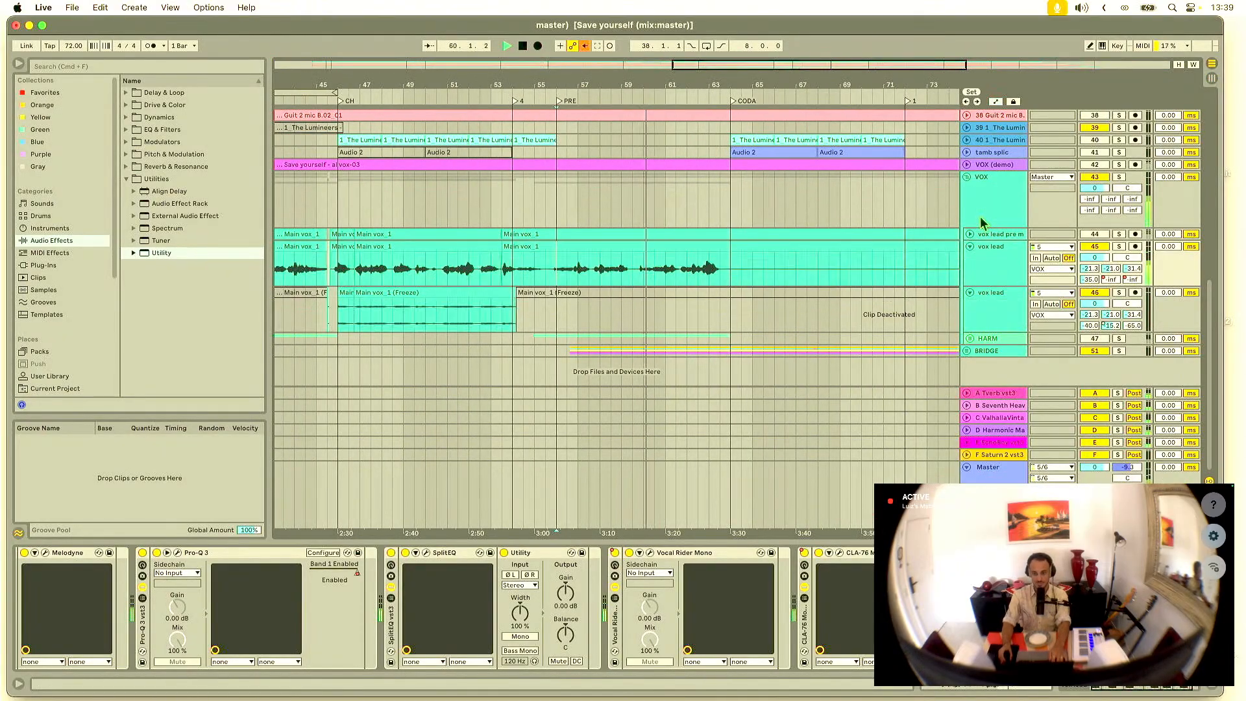
Step: Stop playback and fold the VOX group in the arrangement
key(space)
click(965, 177)
scroll(966, 201, up, 4)
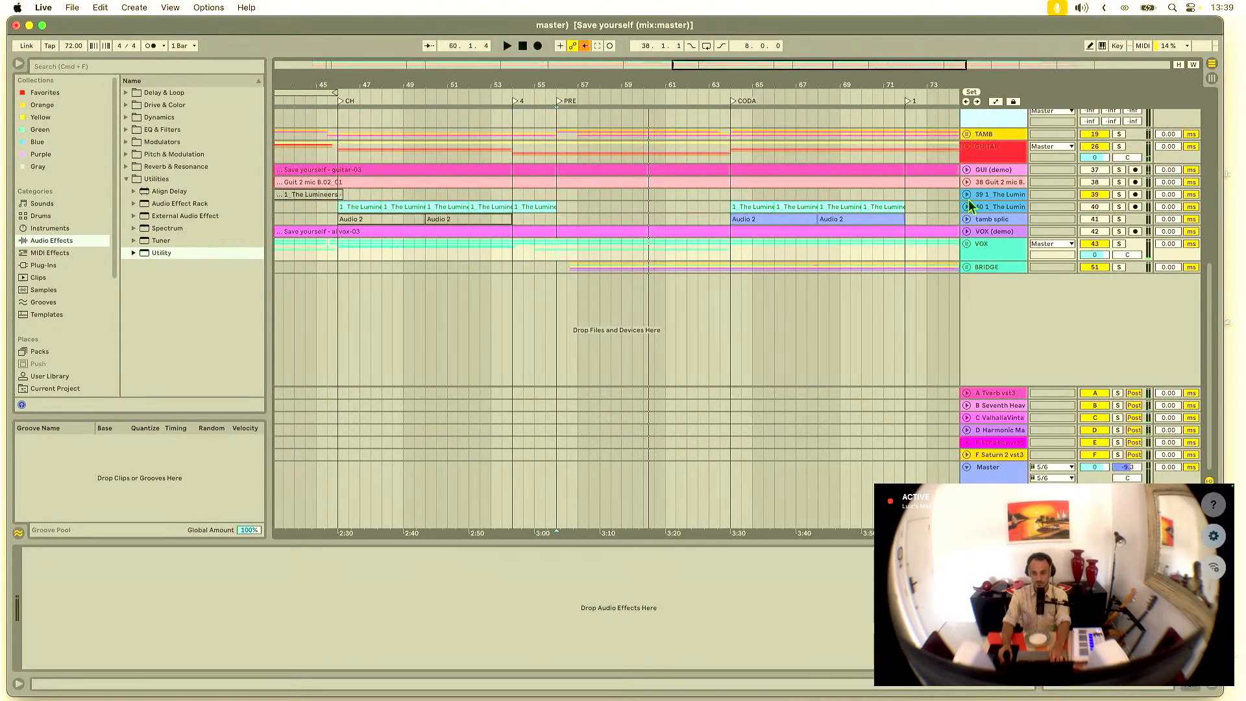
scroll(967, 200, up, 4)
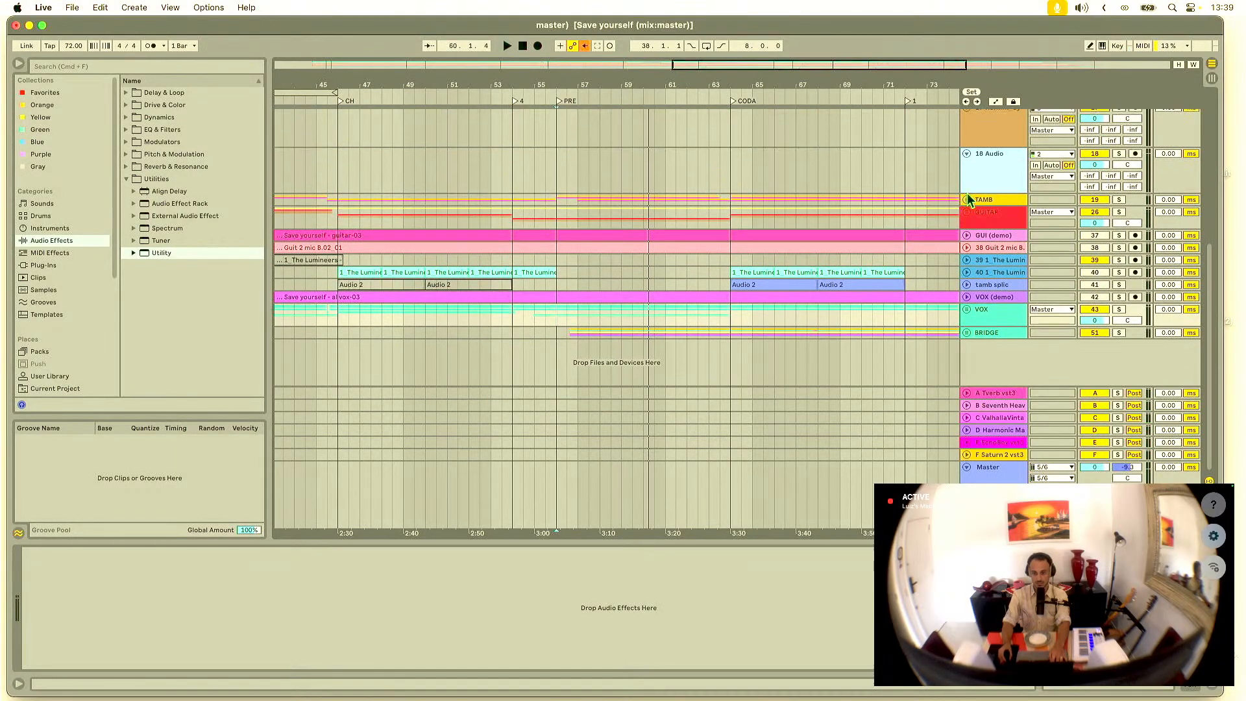
scroll(800, 182, up, 2)
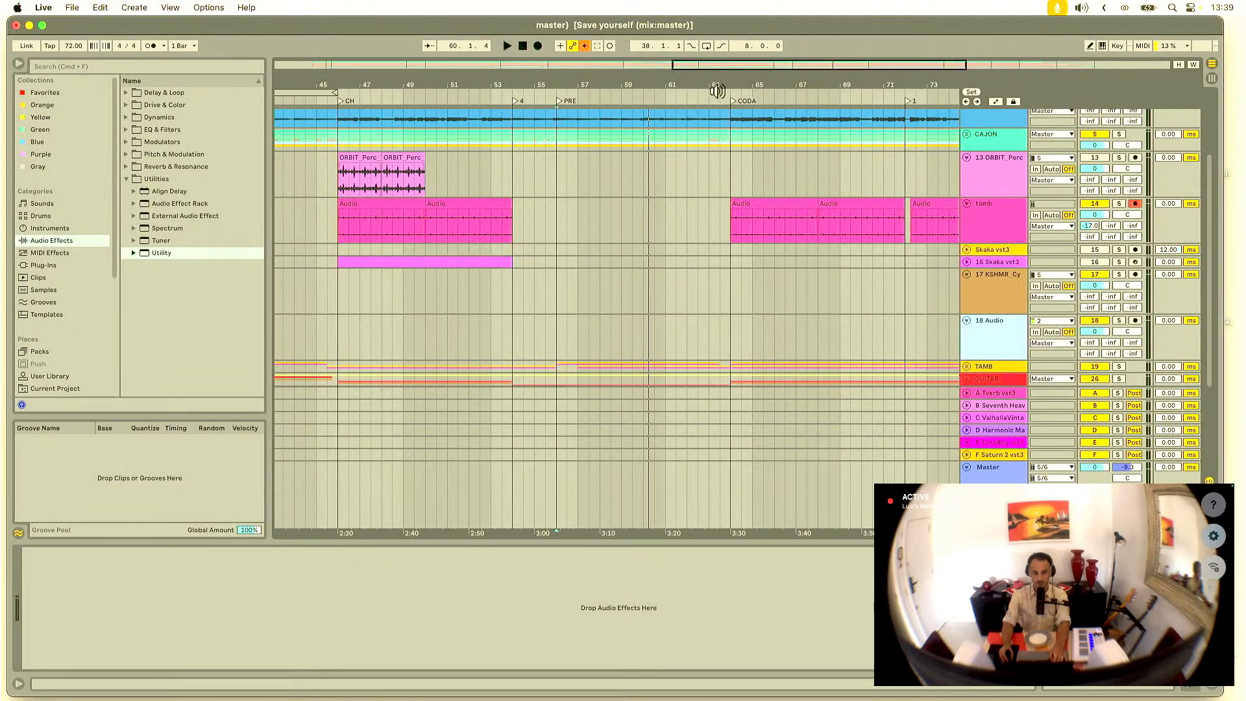
Step: Start playback near the PRE marker and loop the range from 56.1.1 to the CODA marker at 64.1.1
drag(718, 85, 718, 39)
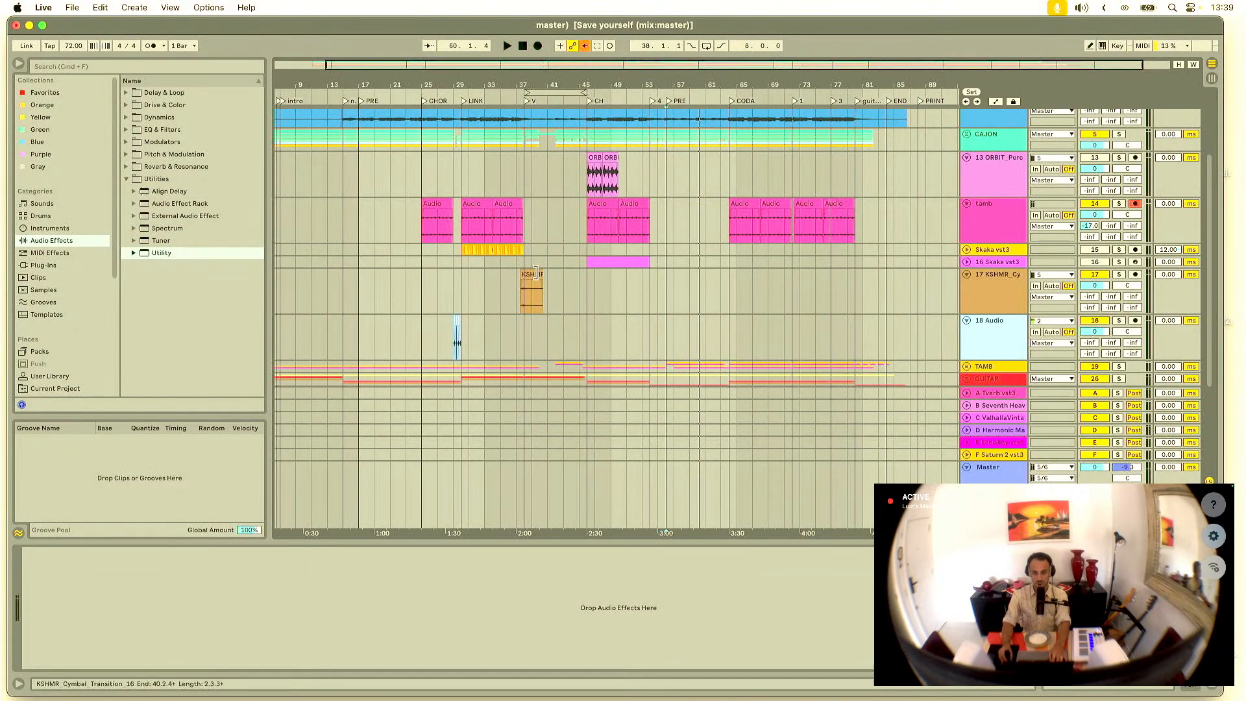
click(536, 273)
click(666, 218)
key(space)
drag(707, 85, 652, 122)
click(995, 224)
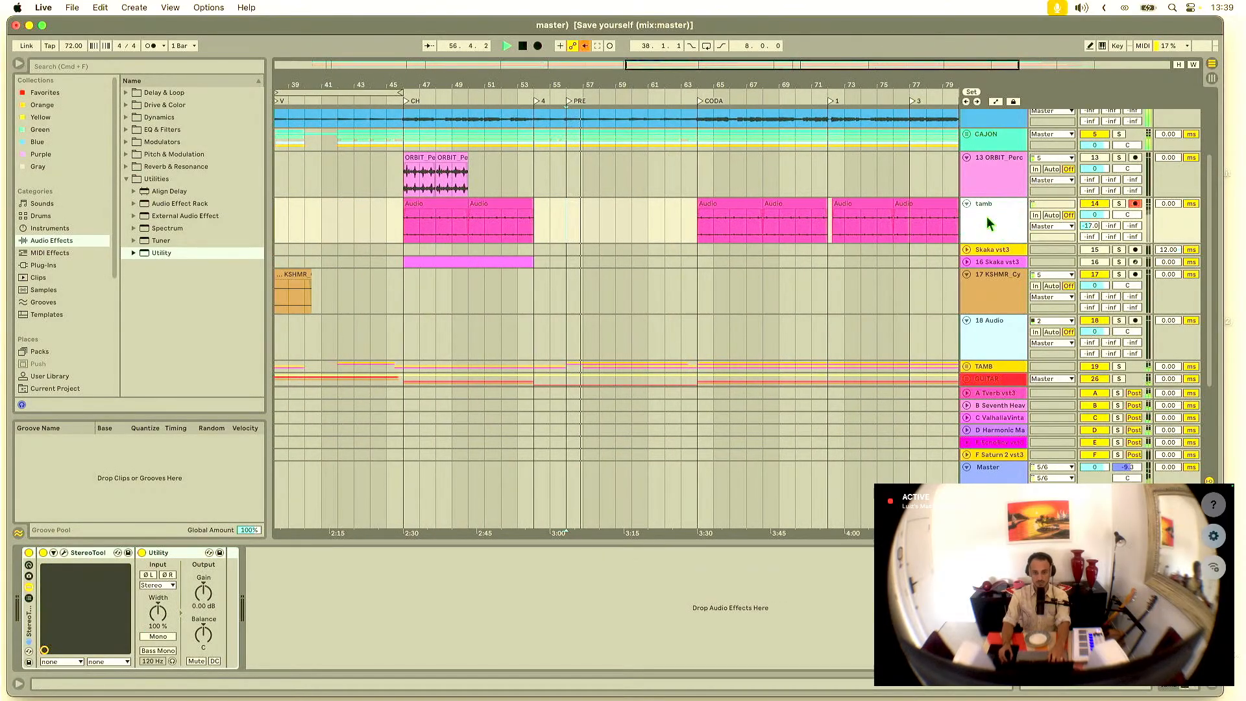
drag(570, 182, 701, 176)
key(super+l)
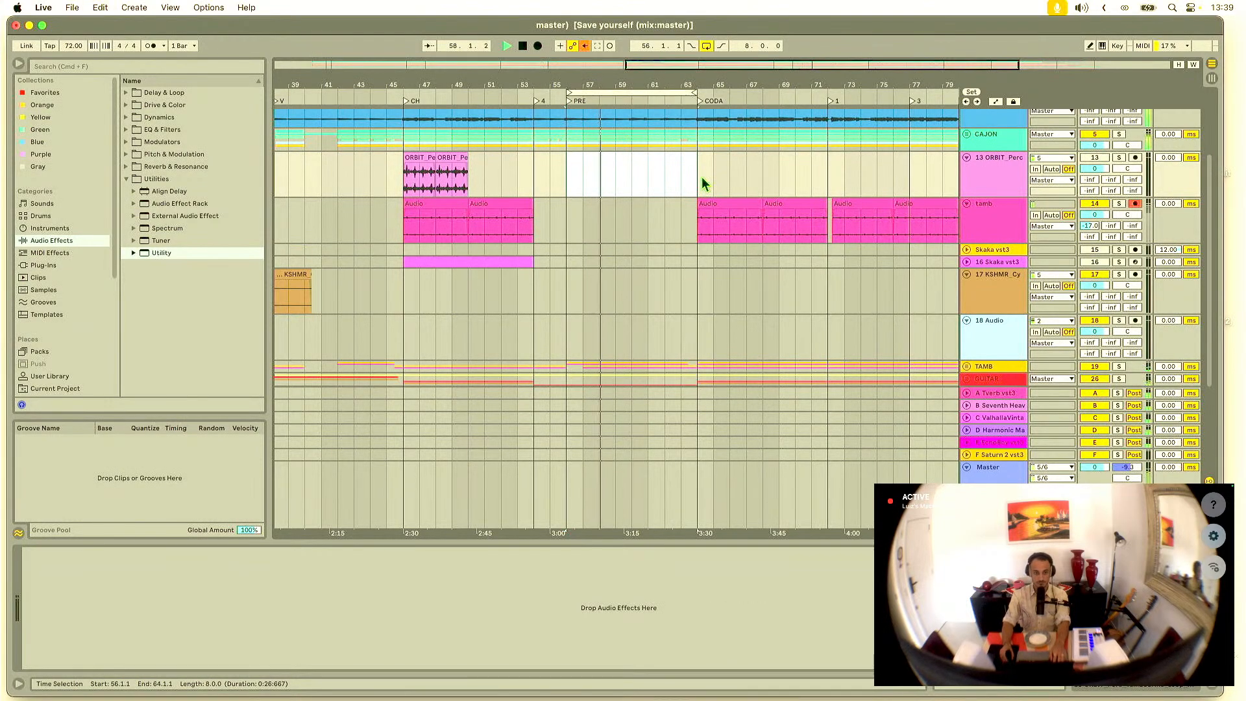
Step: Activate the Splice Bridge track in the Session mixer and close its plug-in window
key(Tab)
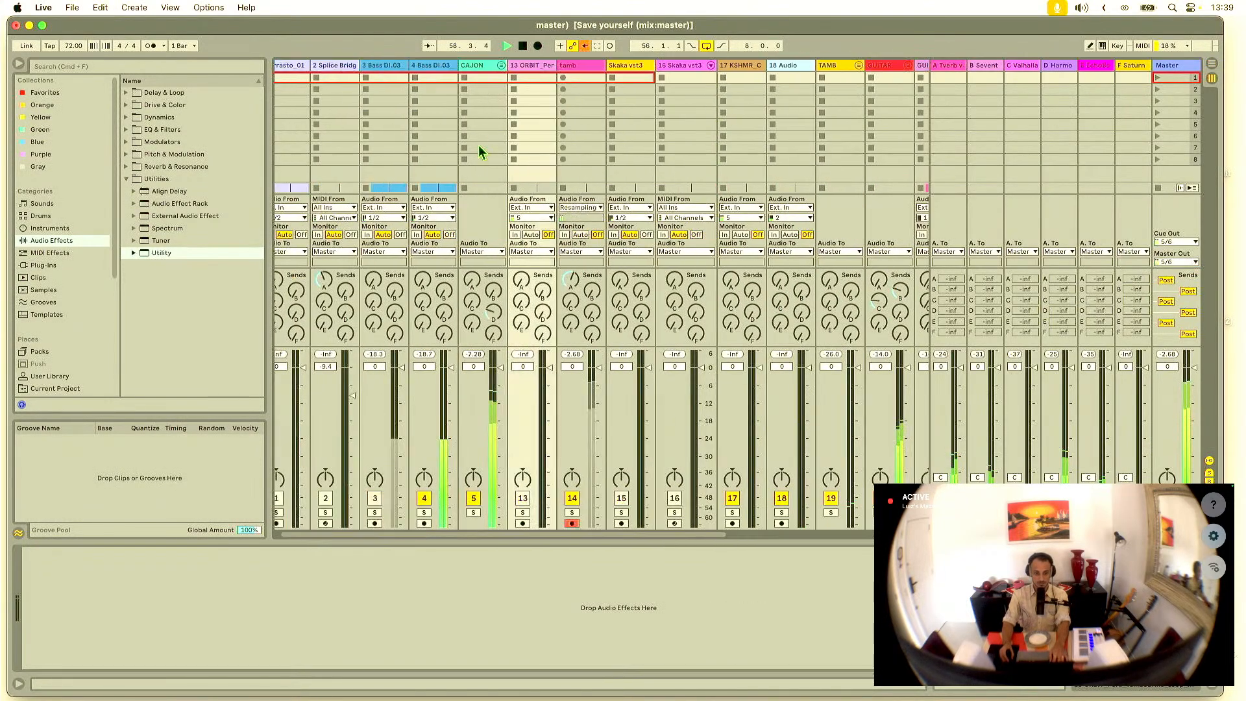
click(337, 486)
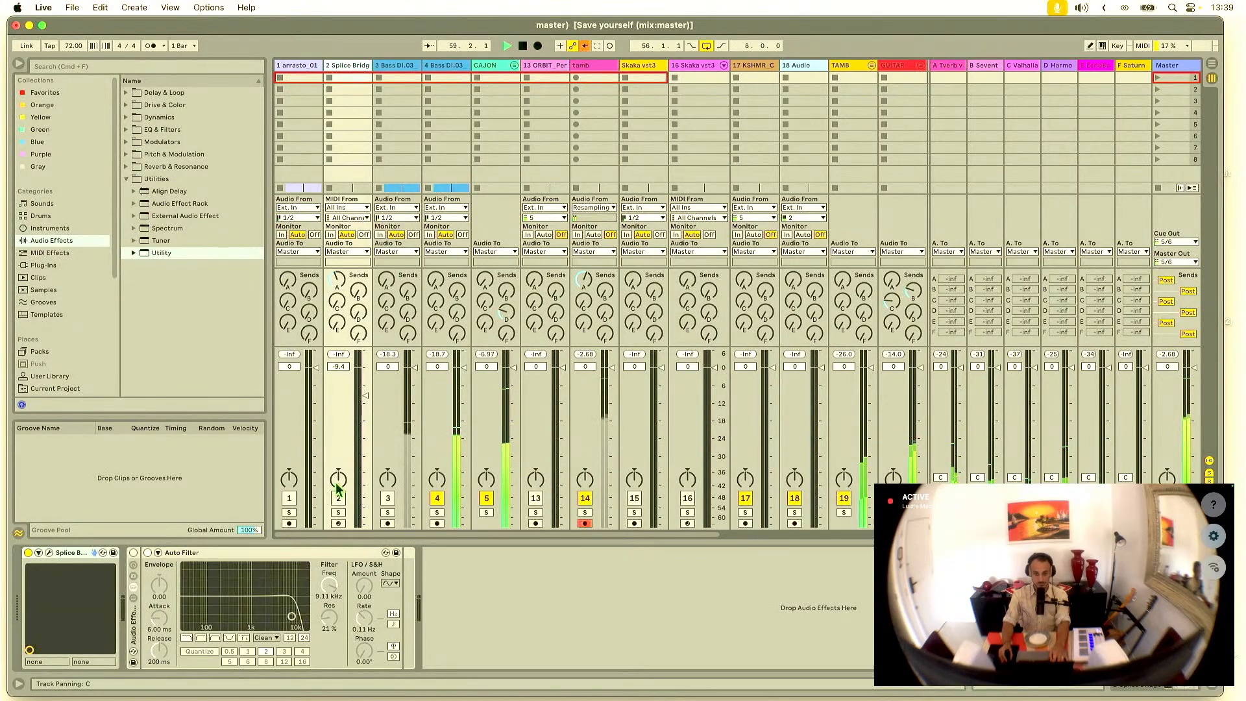
click(338, 498)
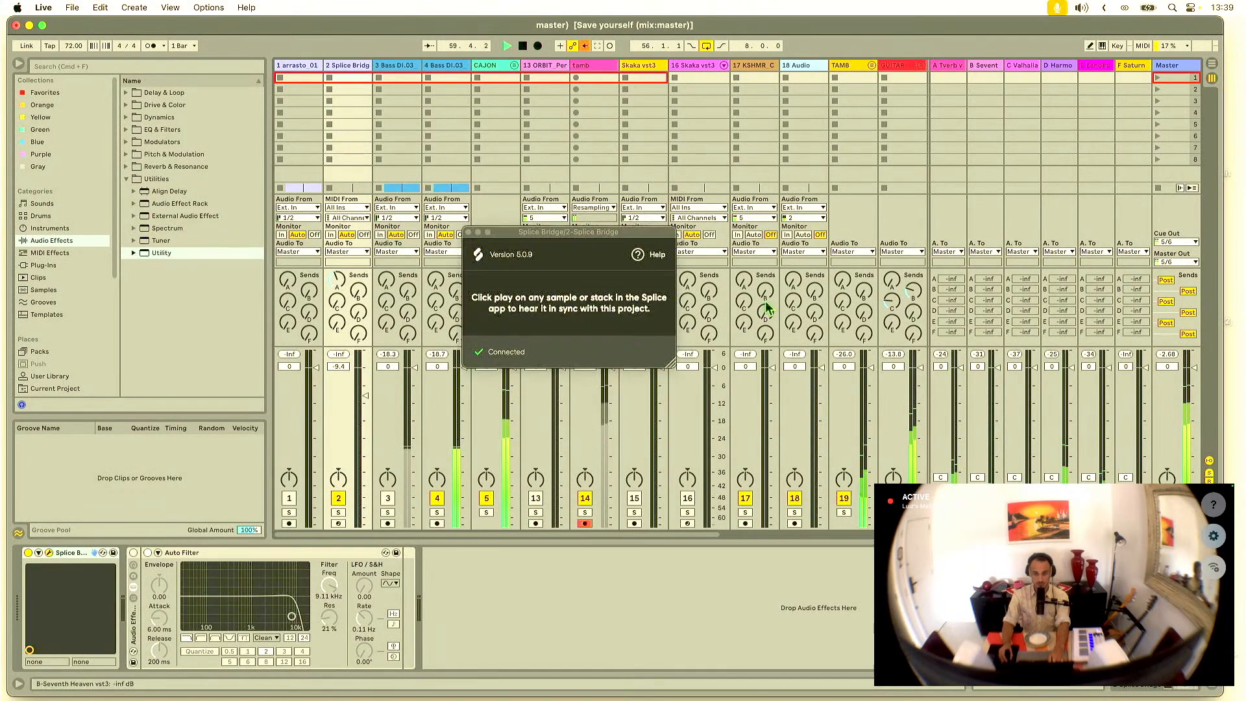
click(468, 232)
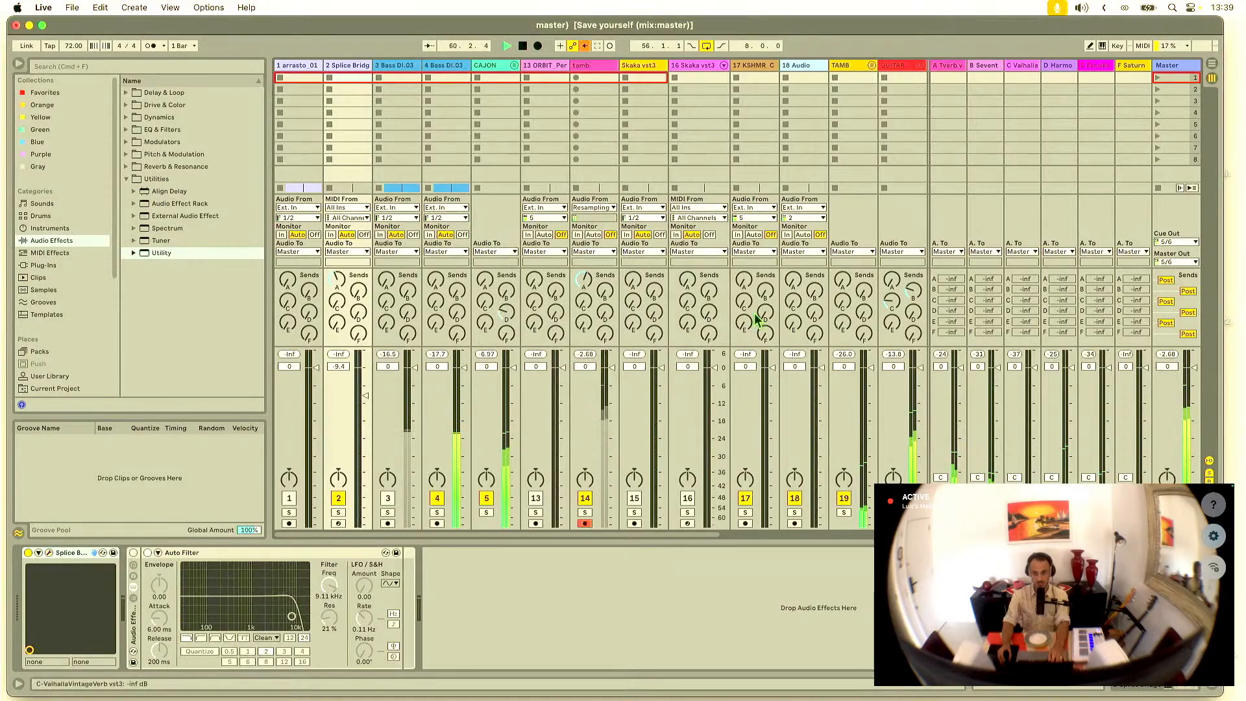
Step: Switch to the Splice app and search its samples for "SHAKER" in place of the tambourine search
key(ctrl+Up)
click(1060, 465)
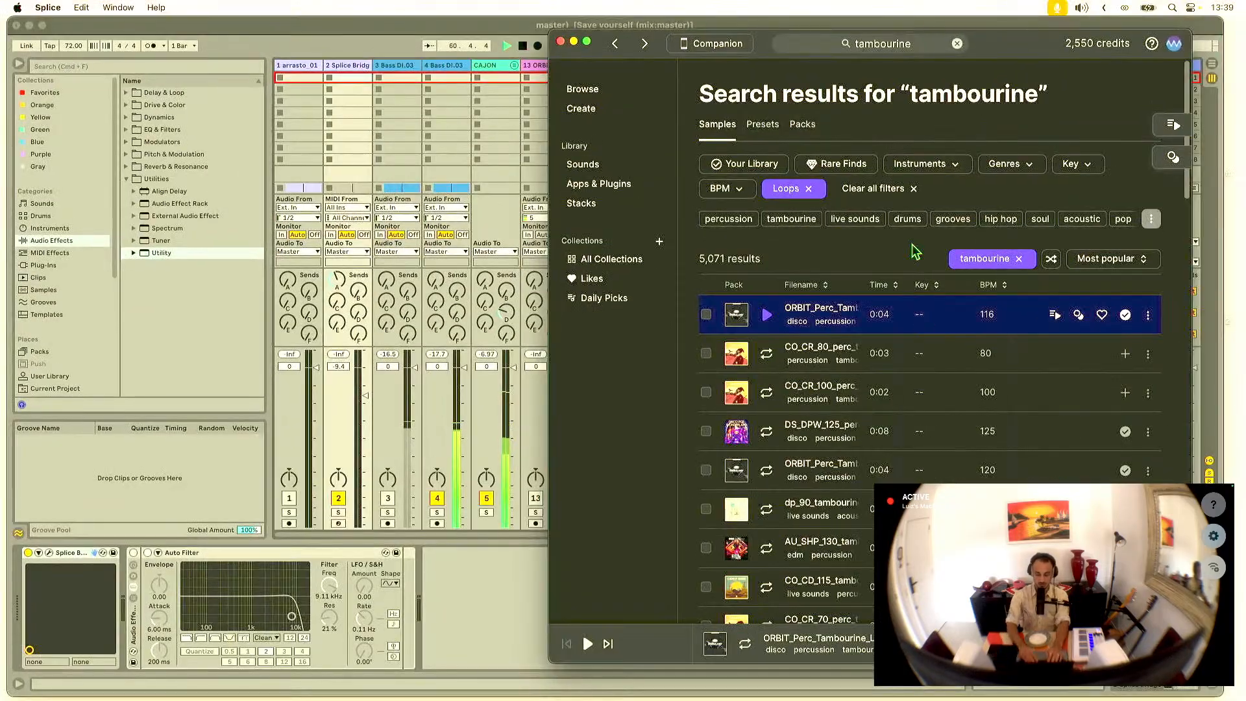
click(884, 44)
key(super+a)
text(S)
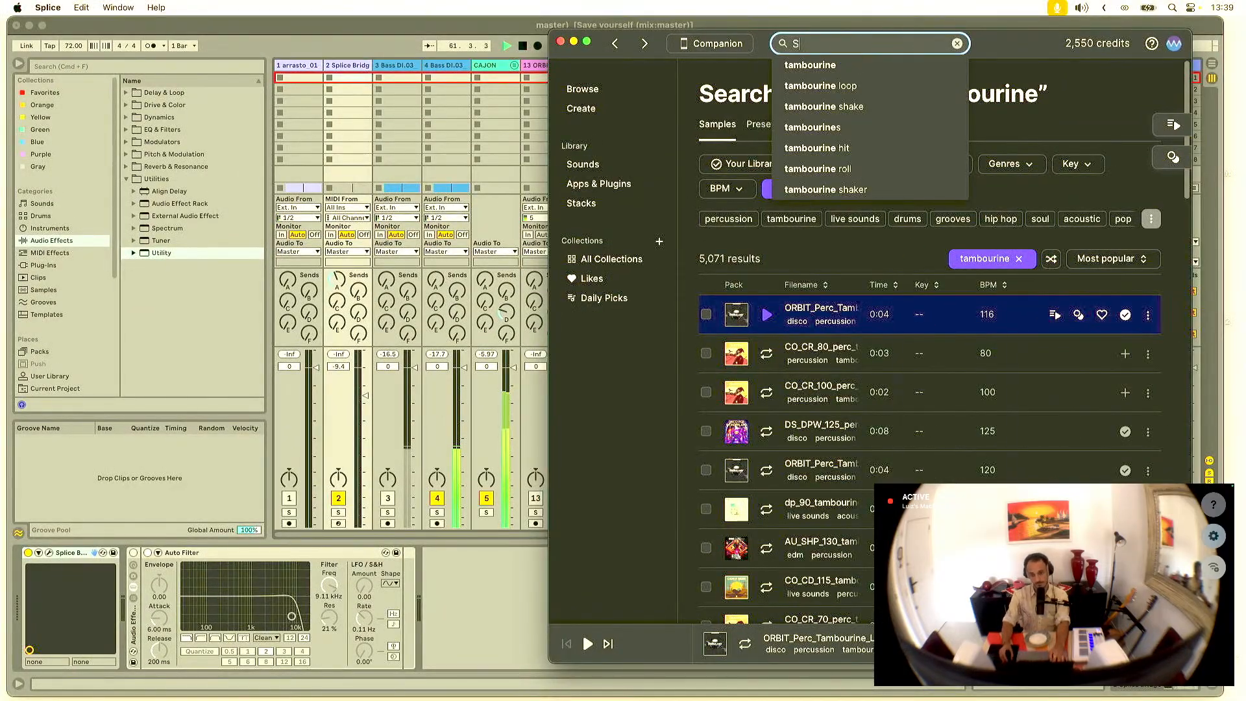
text(HAKER)
key(Return)
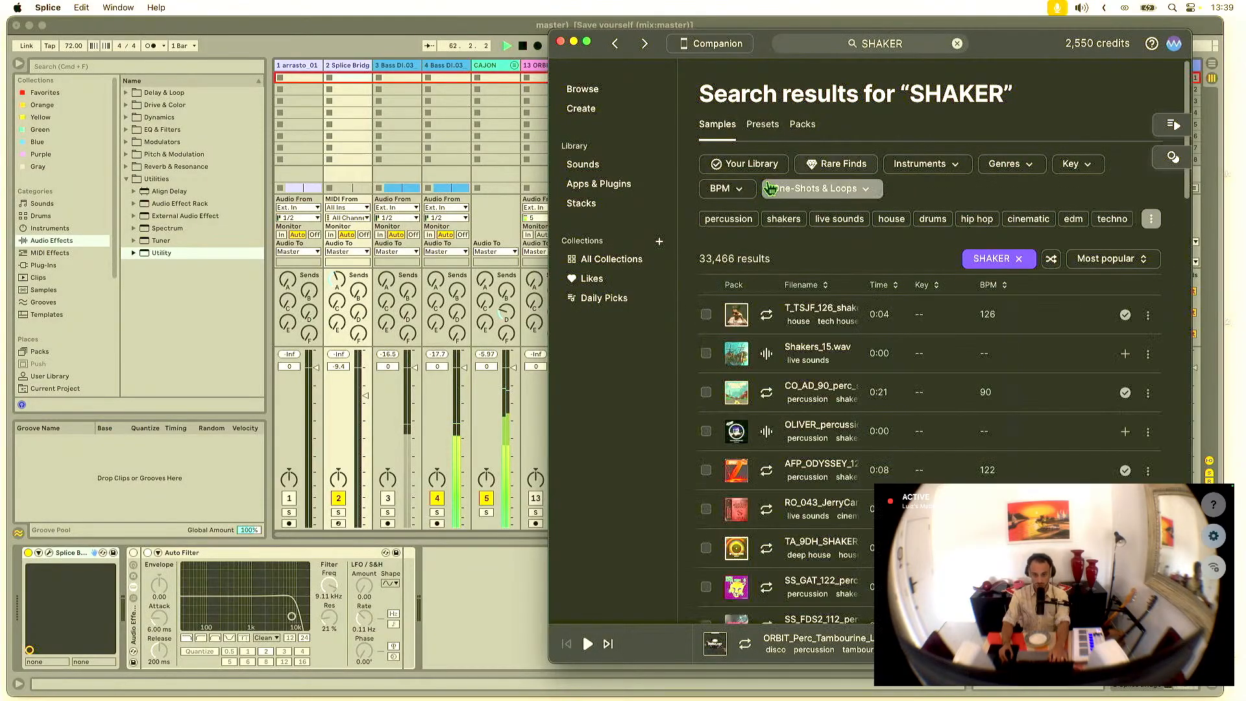
Step: Filter the SHAKER results to loops and audition the first four shaker loops against the playing song
click(770, 189)
click(804, 231)
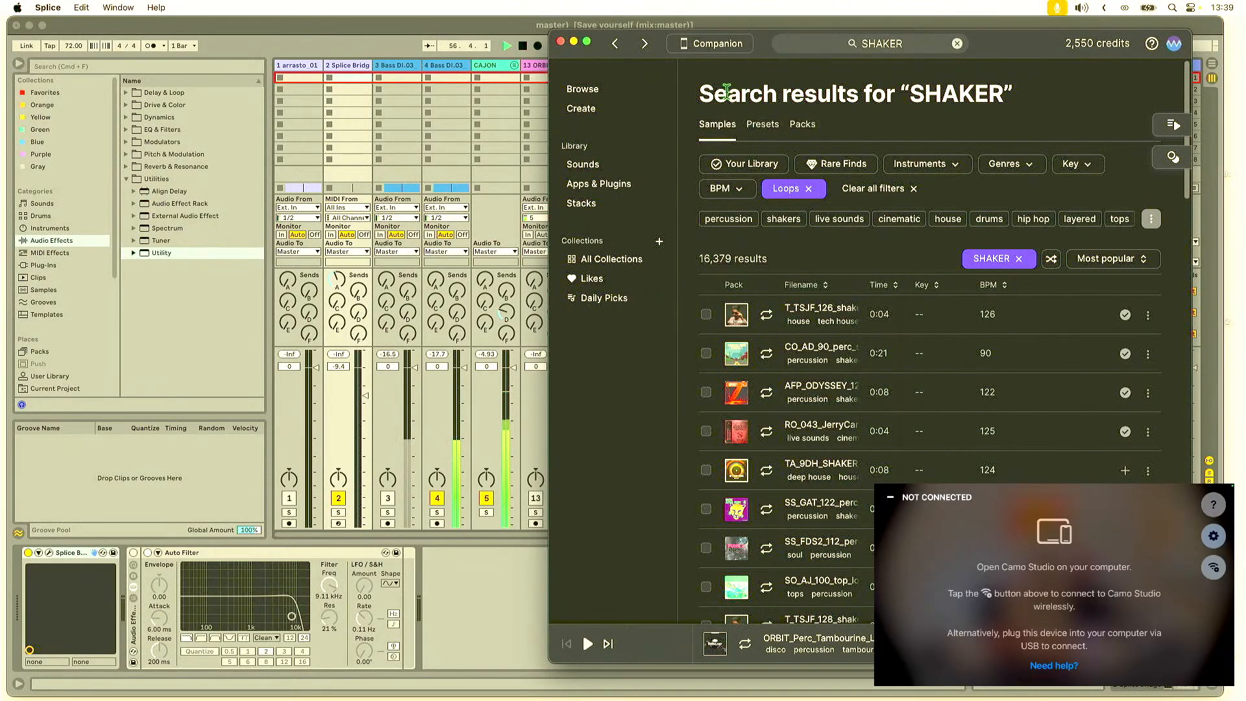
click(766, 316)
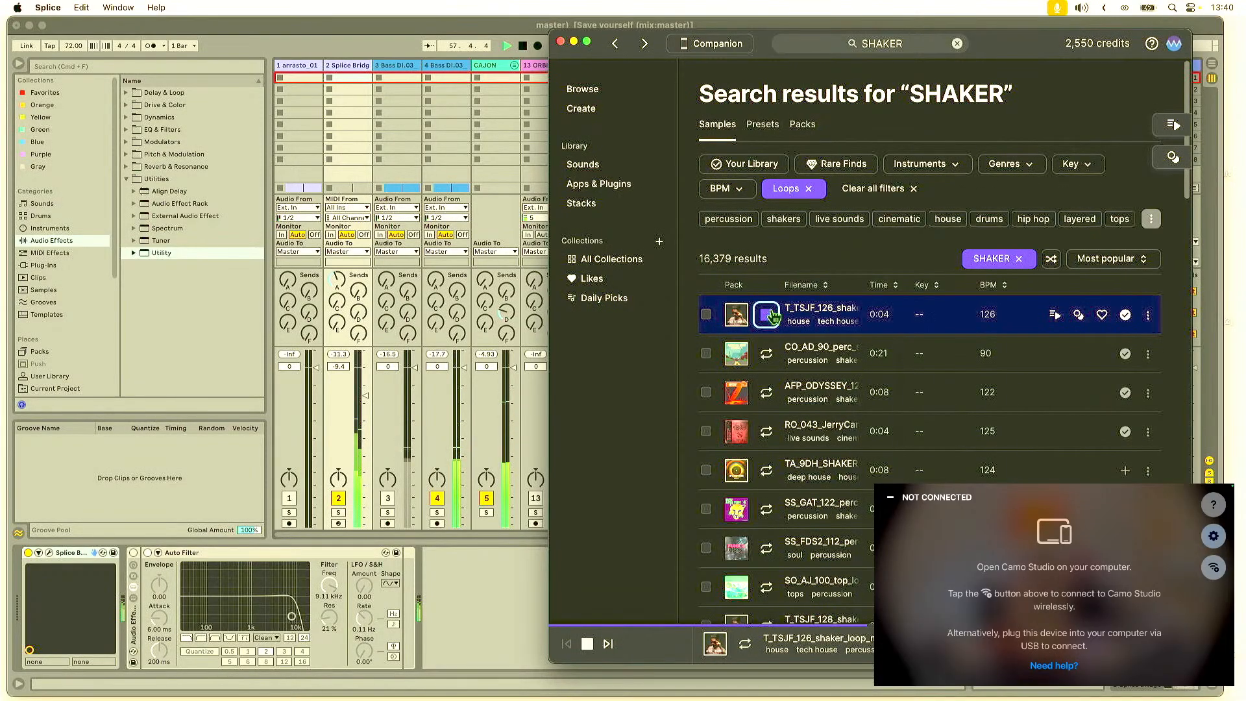
click(769, 355)
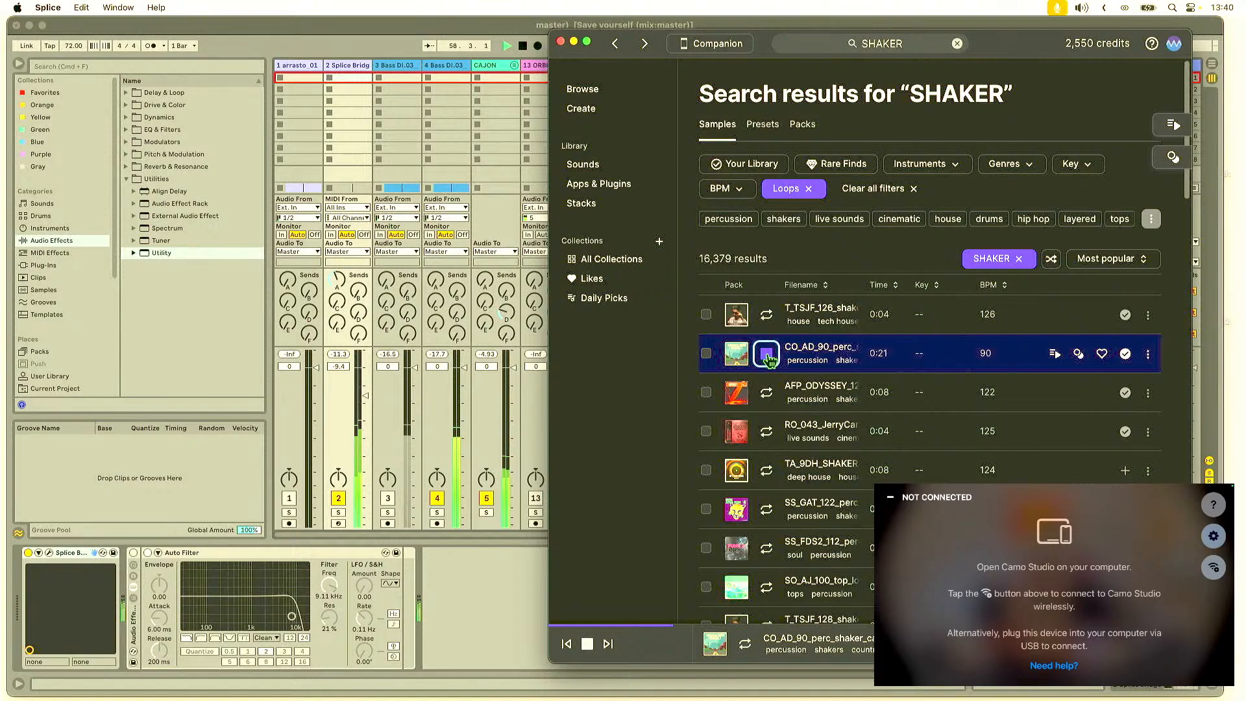
click(766, 391)
scroll(771, 388, down, 3)
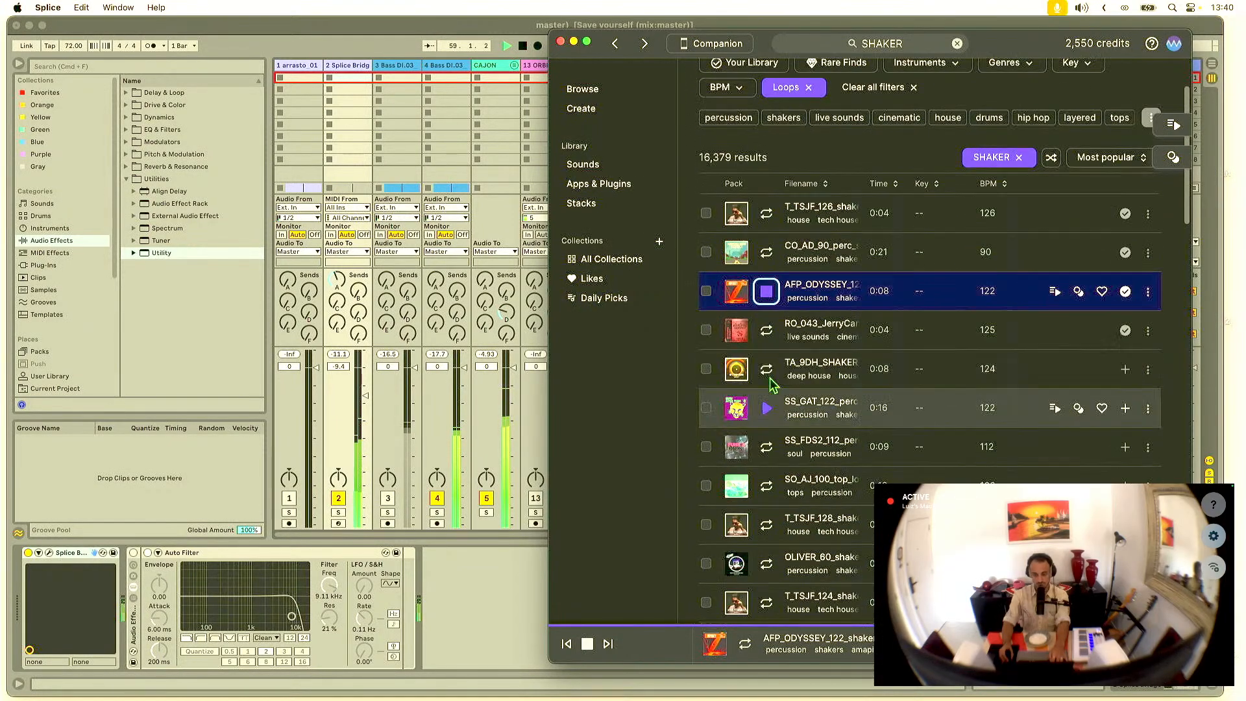
click(766, 331)
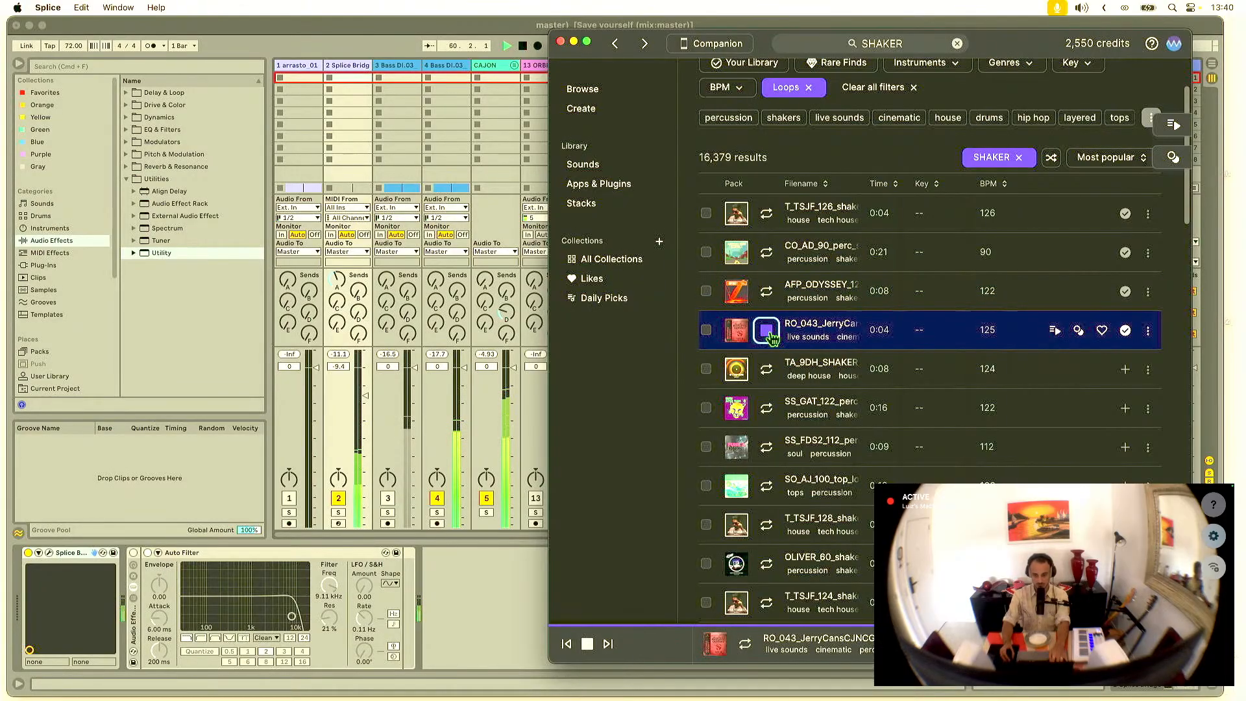
Step: Return to the Live arrangement and insert a new audio track below the ORBIT percussion track
click(493, 594)
key(Tab)
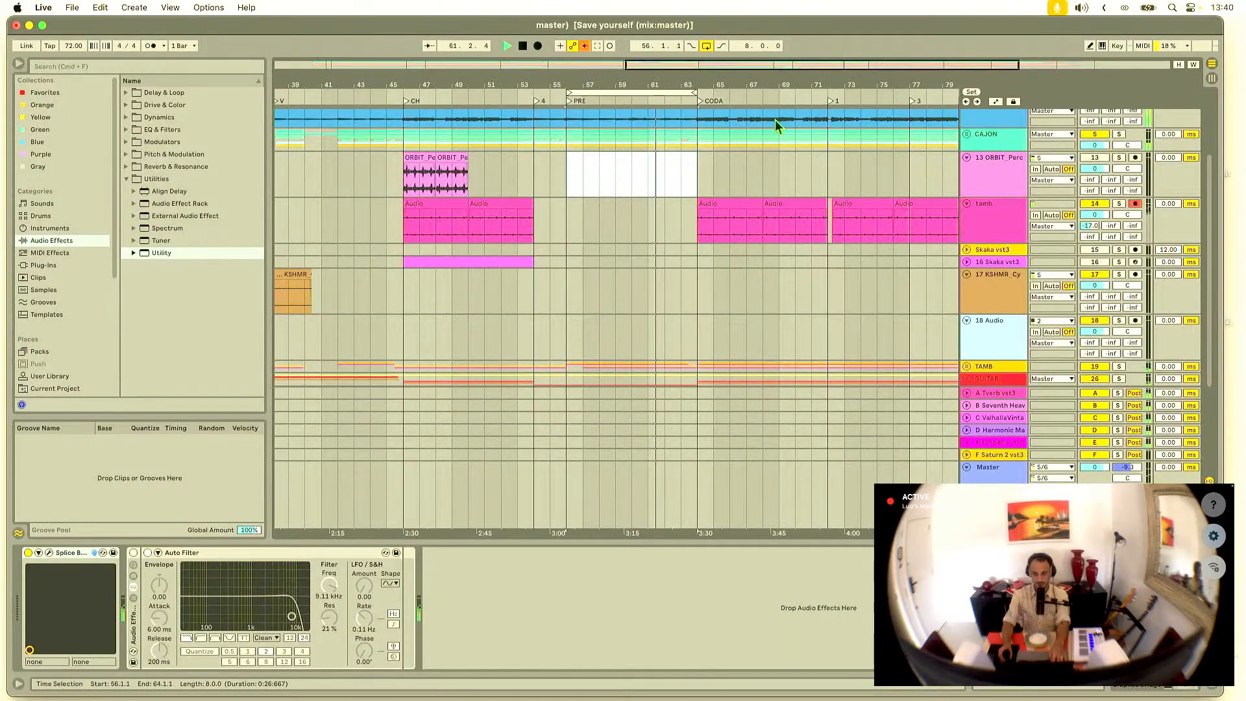
scroll(996, 174, up, 2)
click(985, 191)
scroll(966, 200, up, 5)
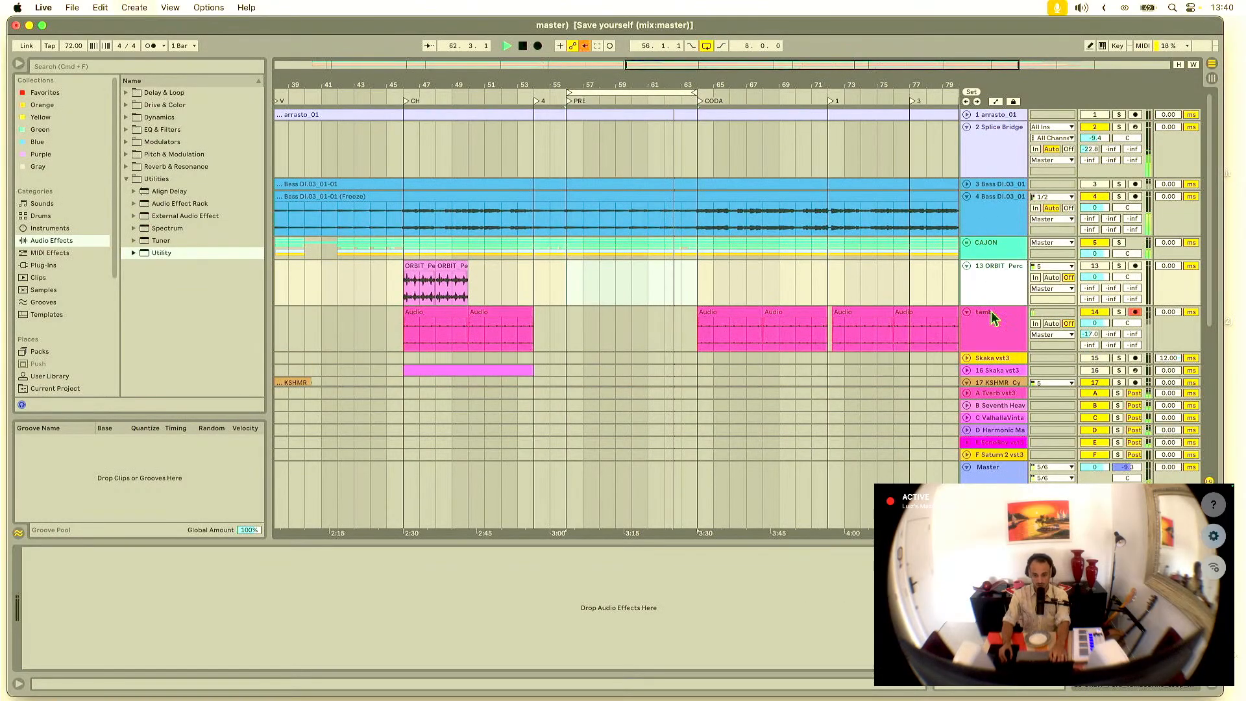
key(super+t)
key(super+Tab)
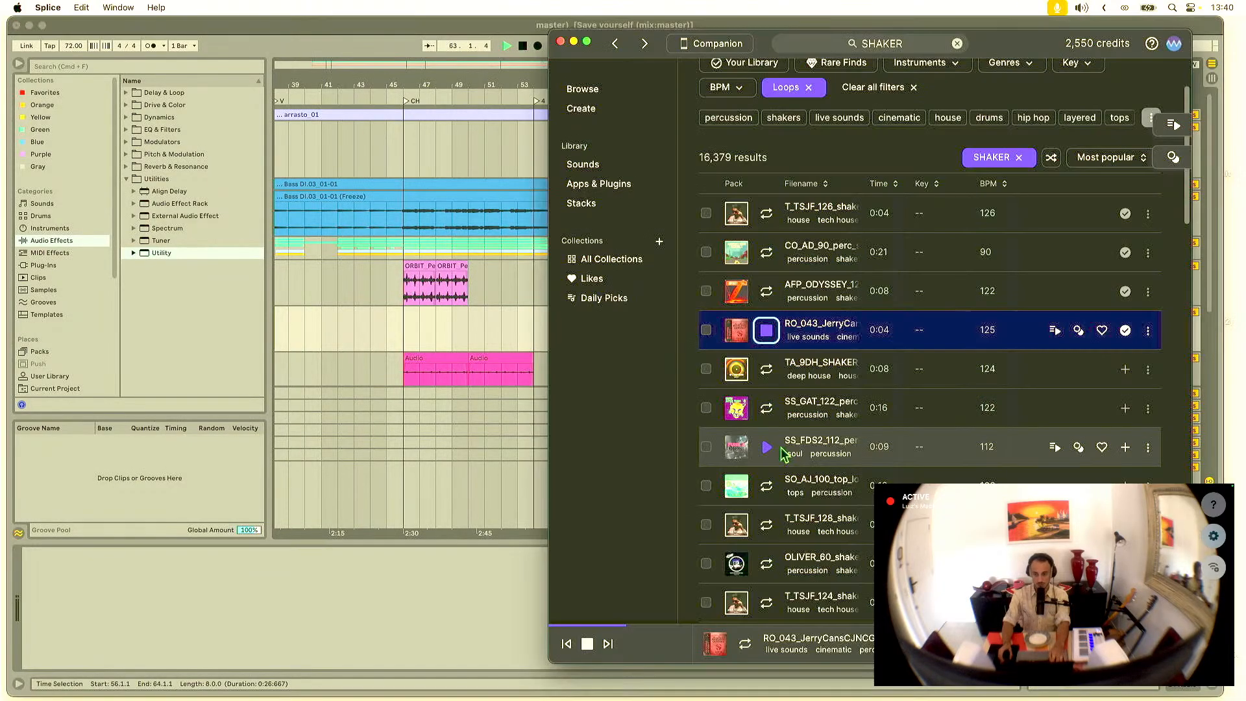
click(476, 496)
scroll(799, 311, down, 10)
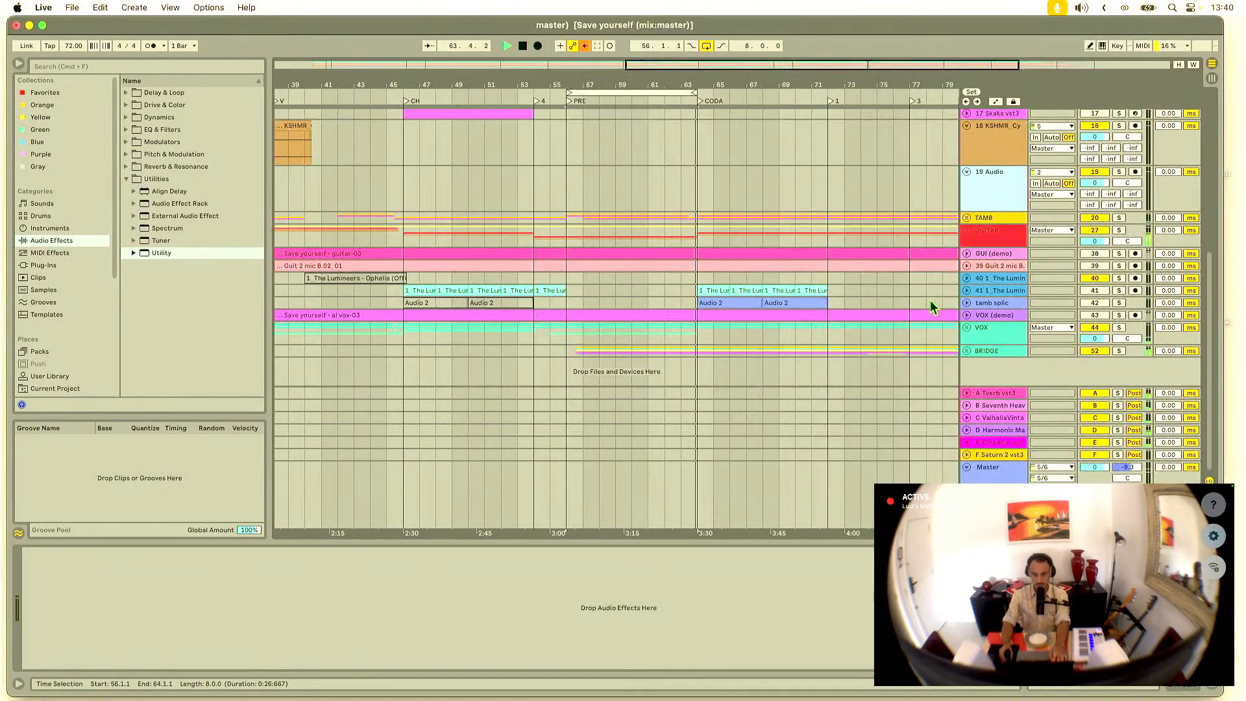
scroll(748, 289, up, 10)
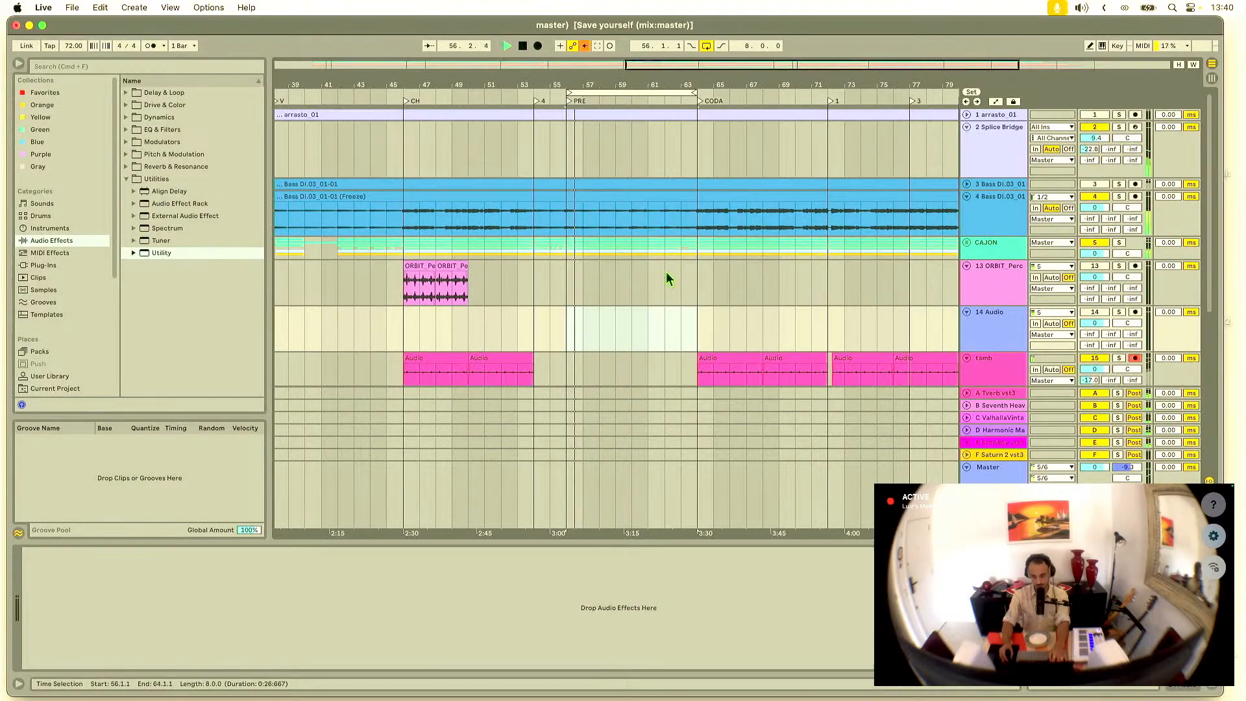
click(999, 275)
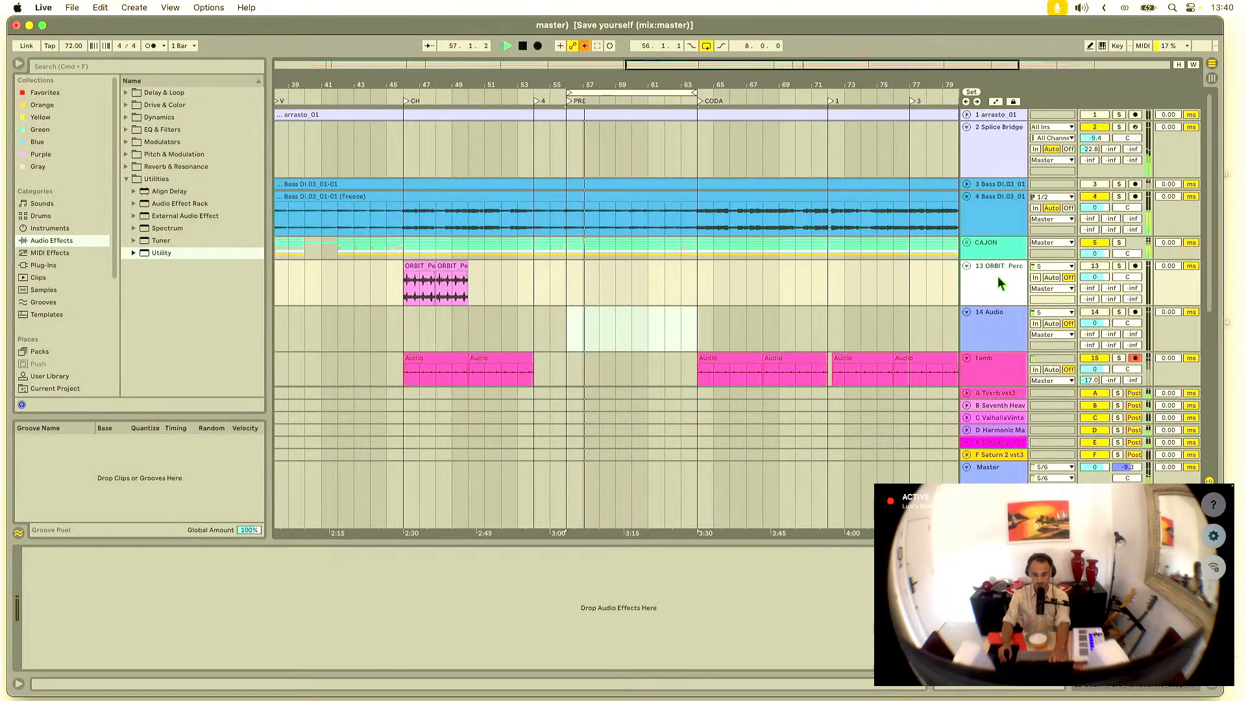
key(ctrl+Up)
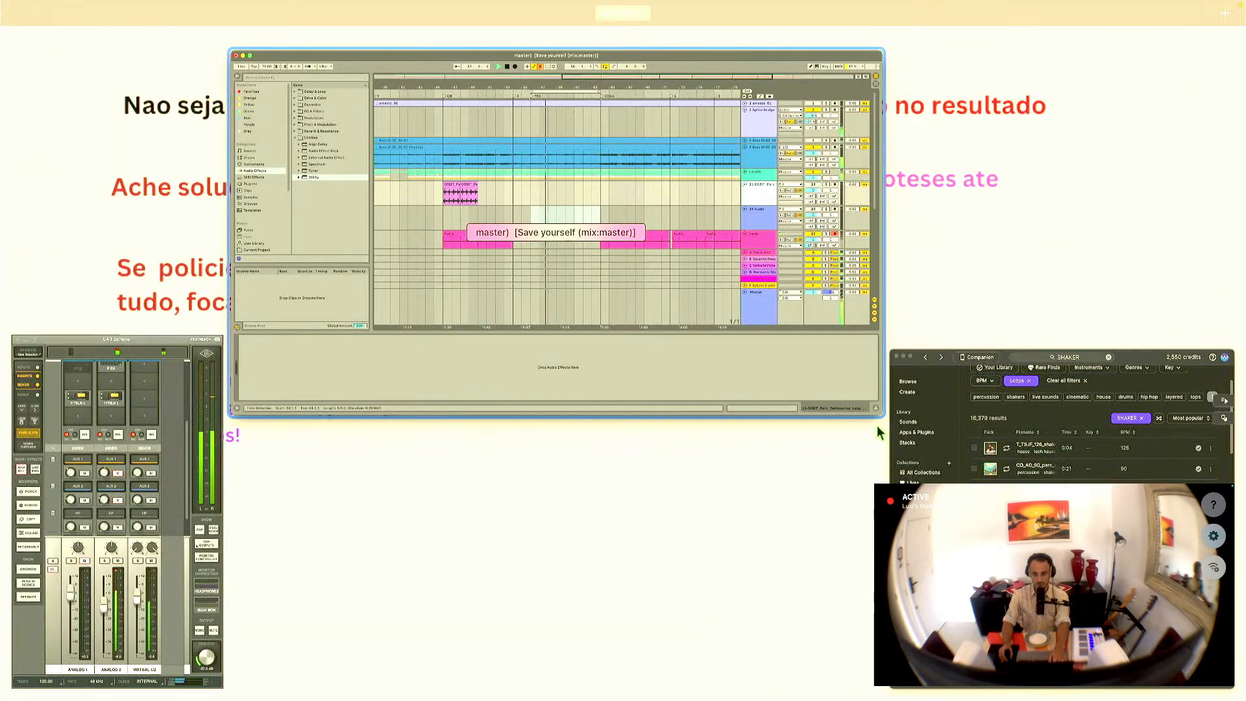
click(905, 425)
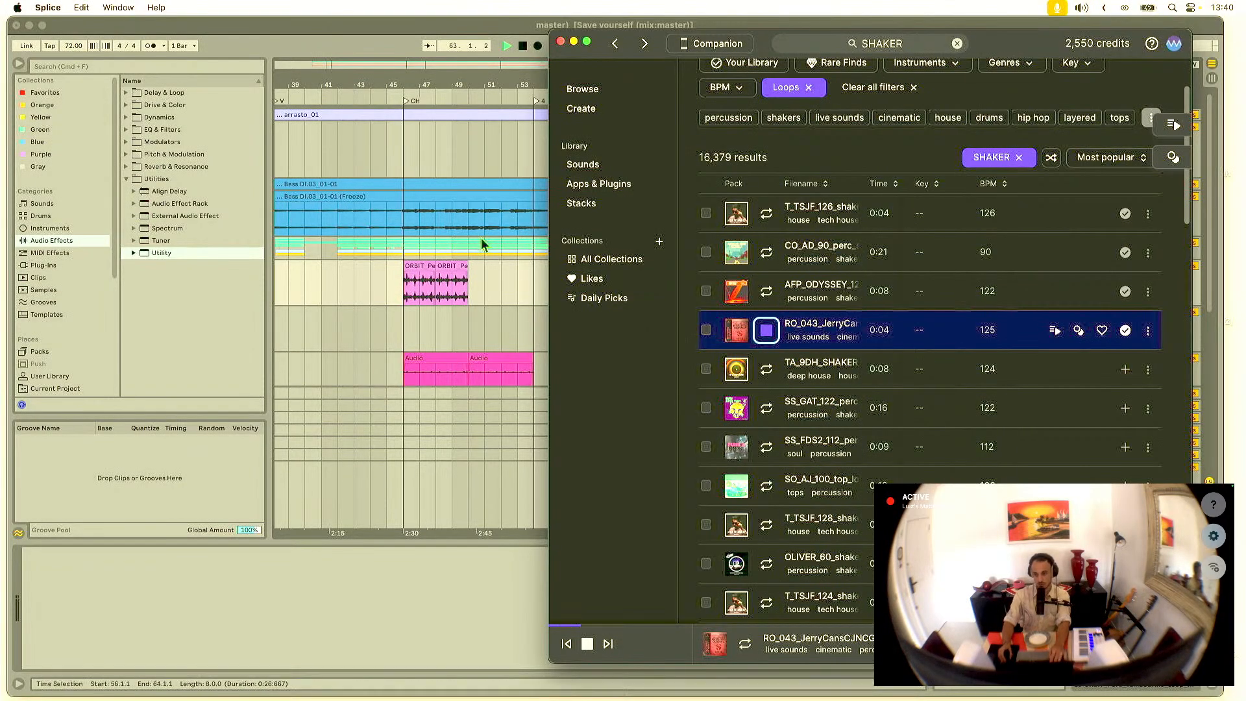
click(498, 323)
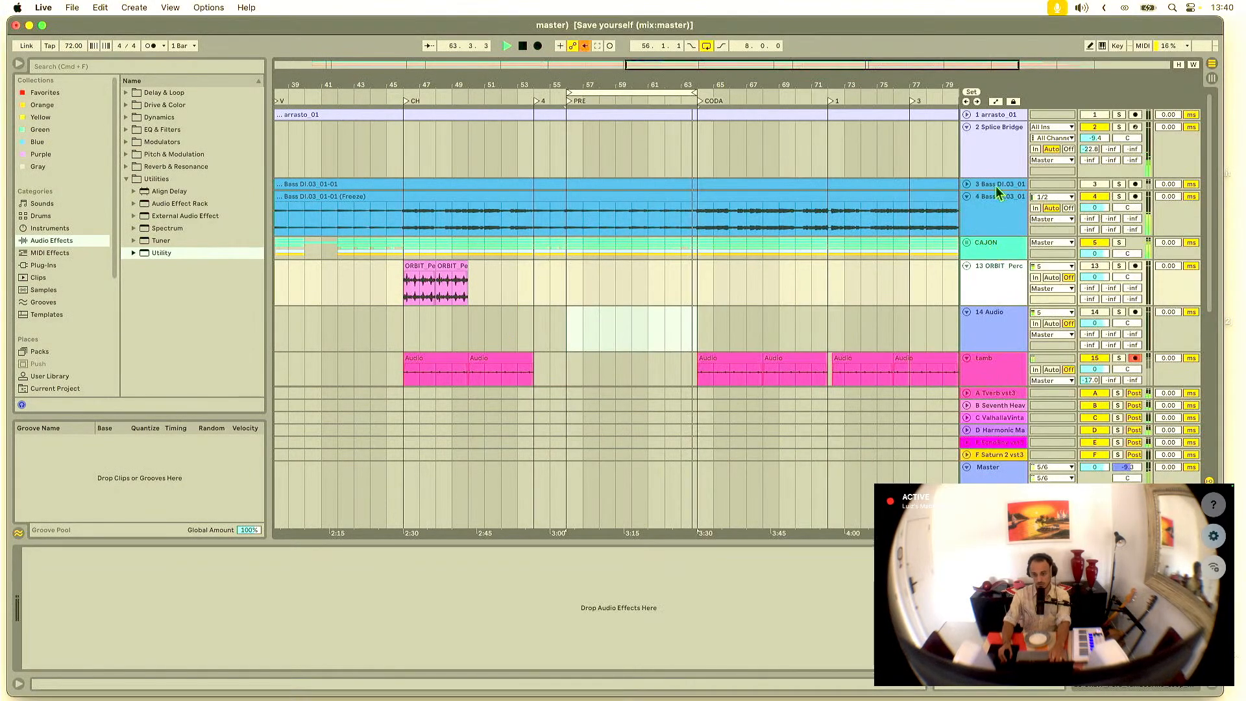
Step: Enlarge the new audio track below the ORBIT percussion track and set its input to Resampling
click(1007, 326)
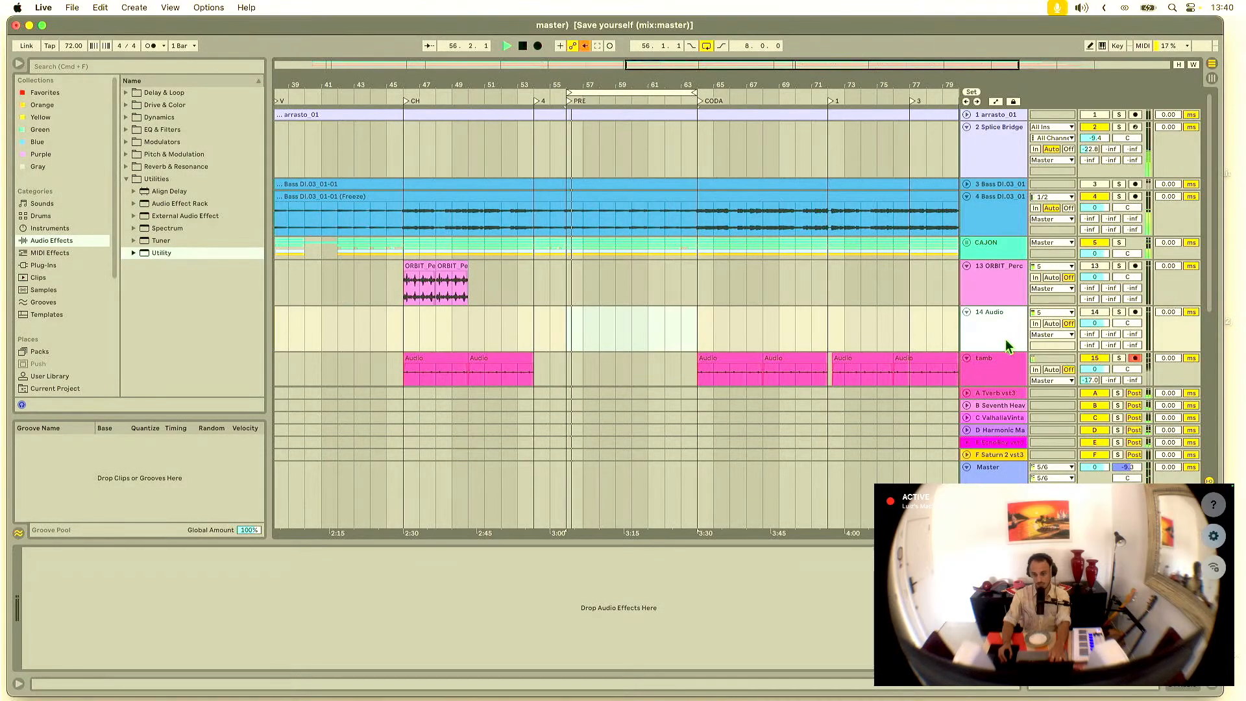
drag(998, 350, 997, 357)
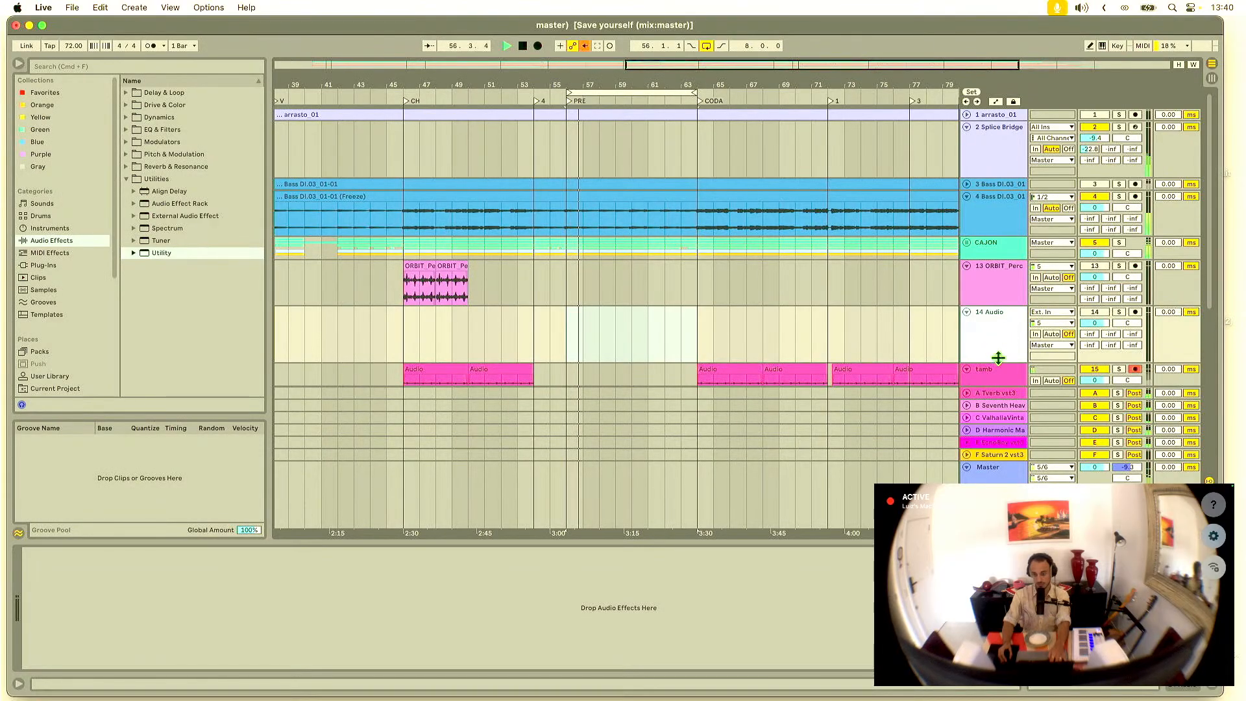
click(1057, 312)
click(1050, 342)
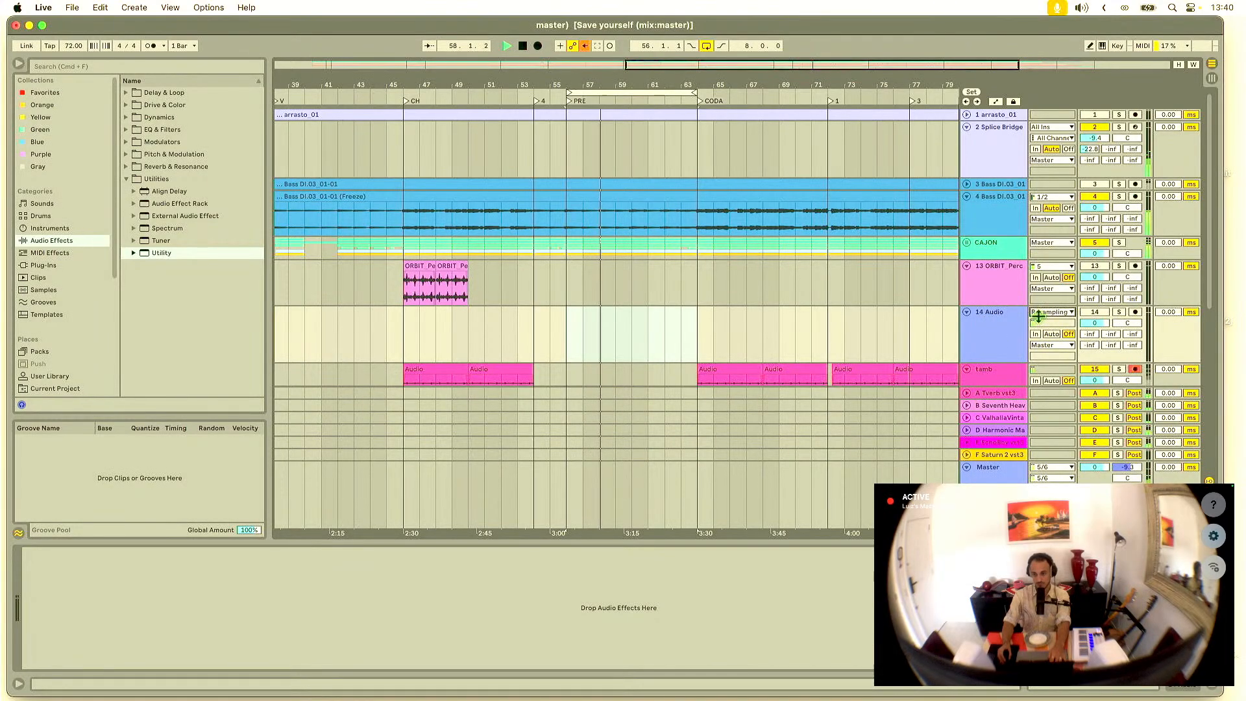
Step: Solo the Splice Bridge track, arm the new audio track and record the shaker loop into the PRE section
click(1118, 127)
click(996, 140)
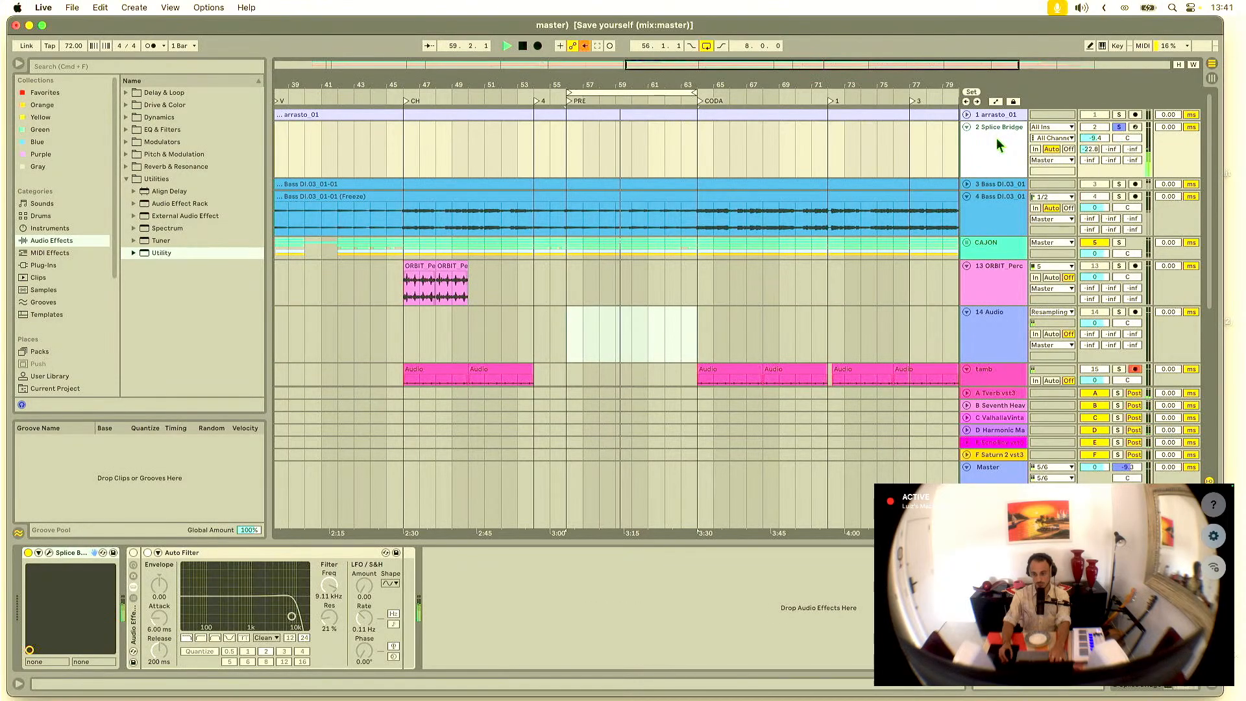
click(1135, 312)
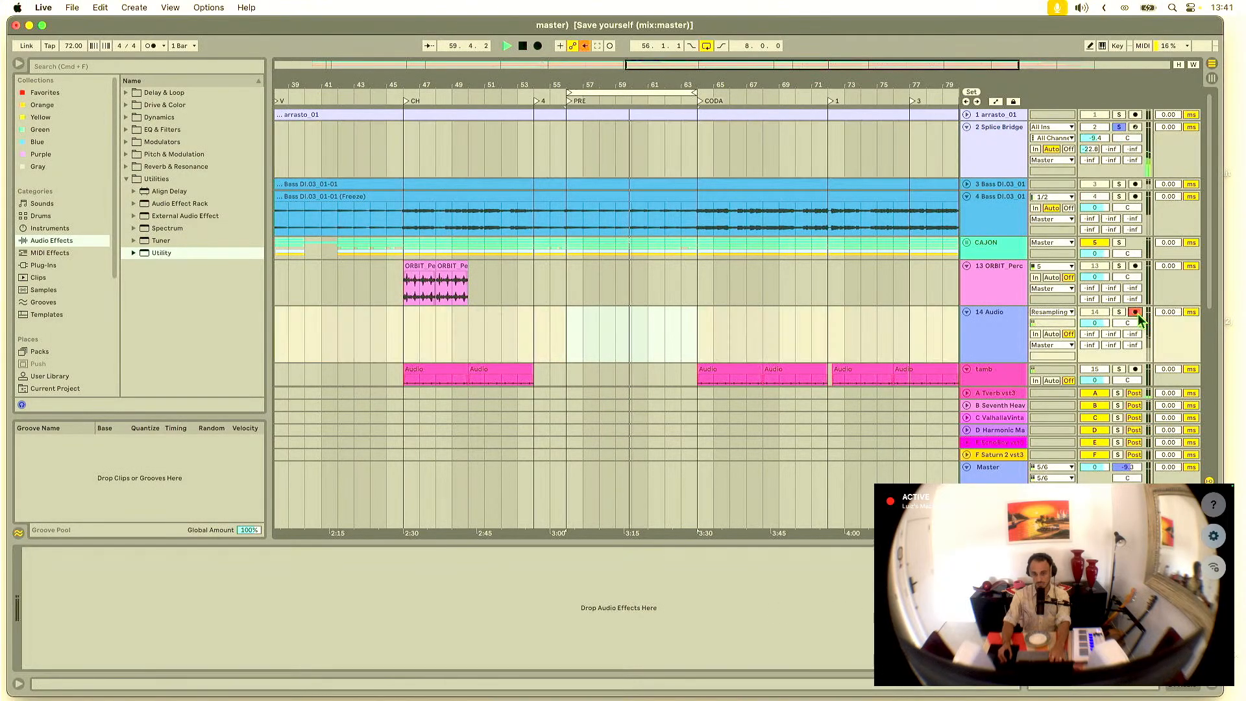
click(1002, 338)
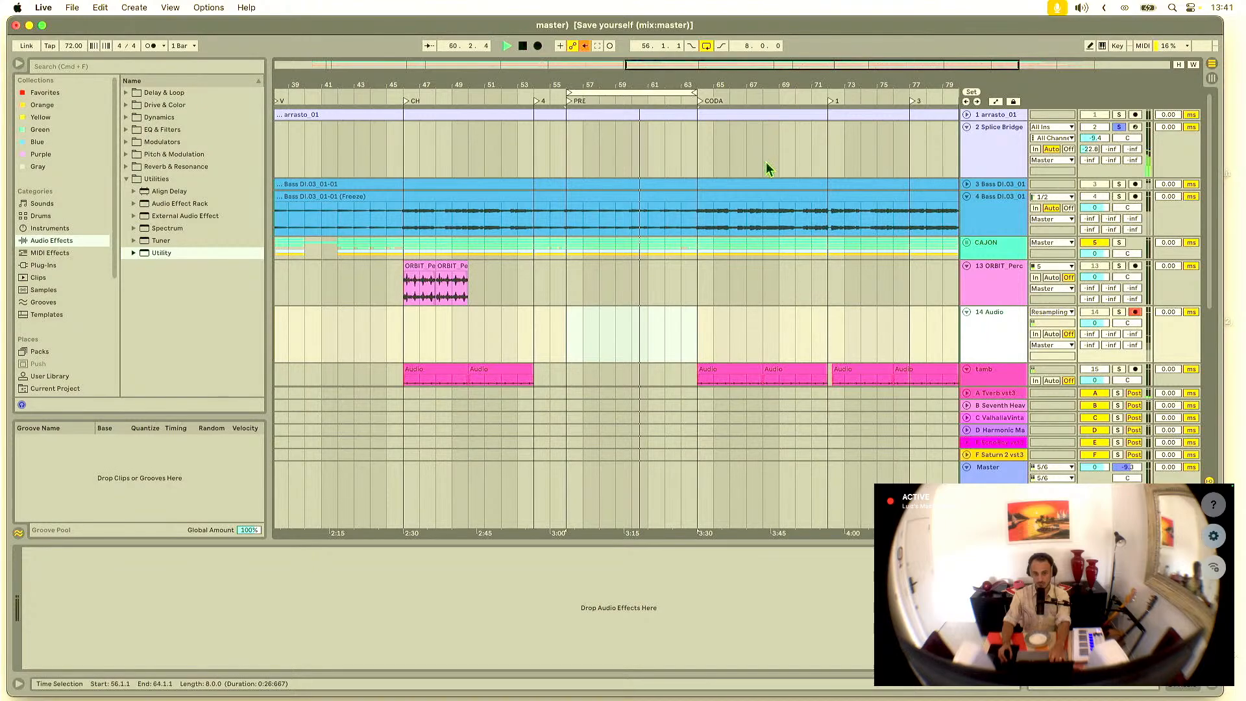
drag(681, 79, 619, 89)
key(F9)
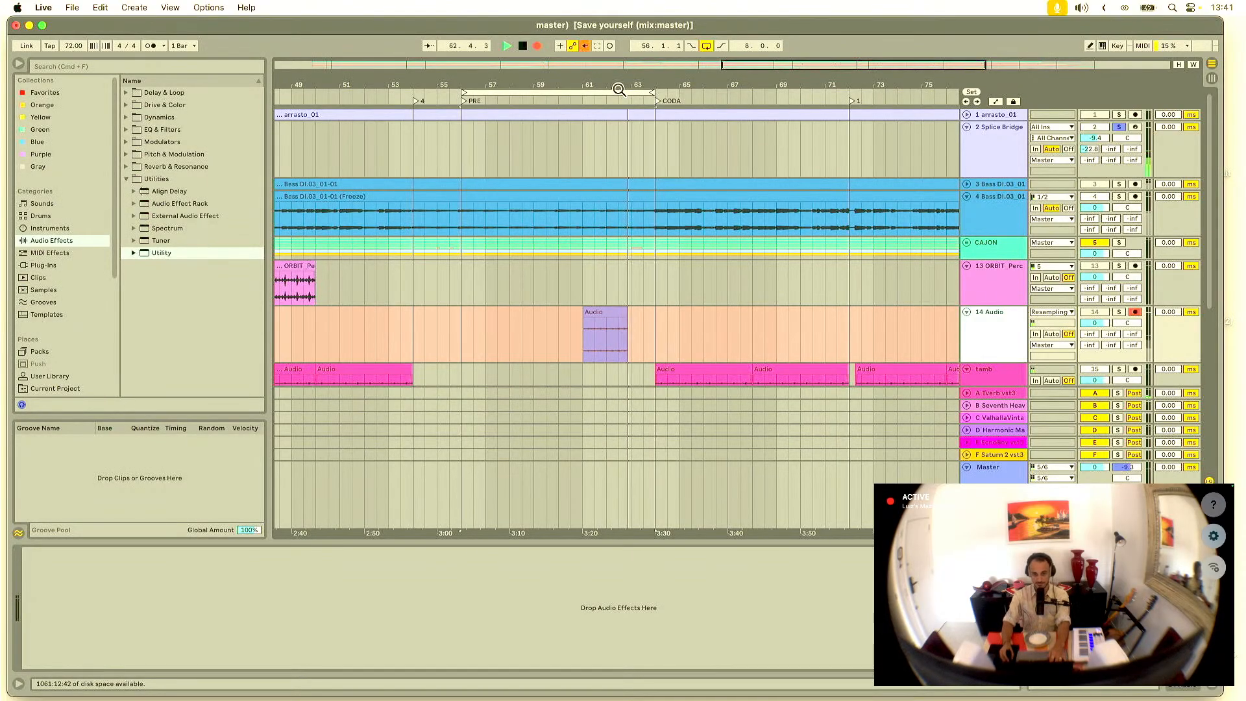
drag(605, 84, 626, 86)
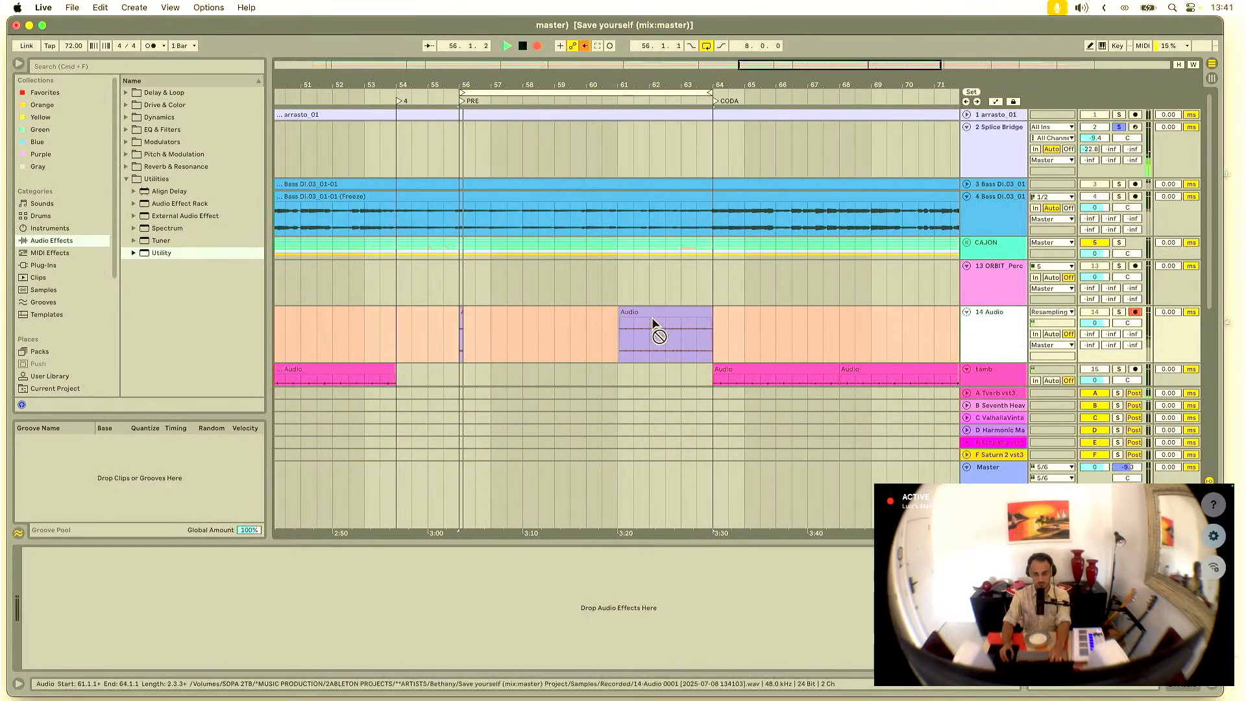
drag(604, 79, 603, 79)
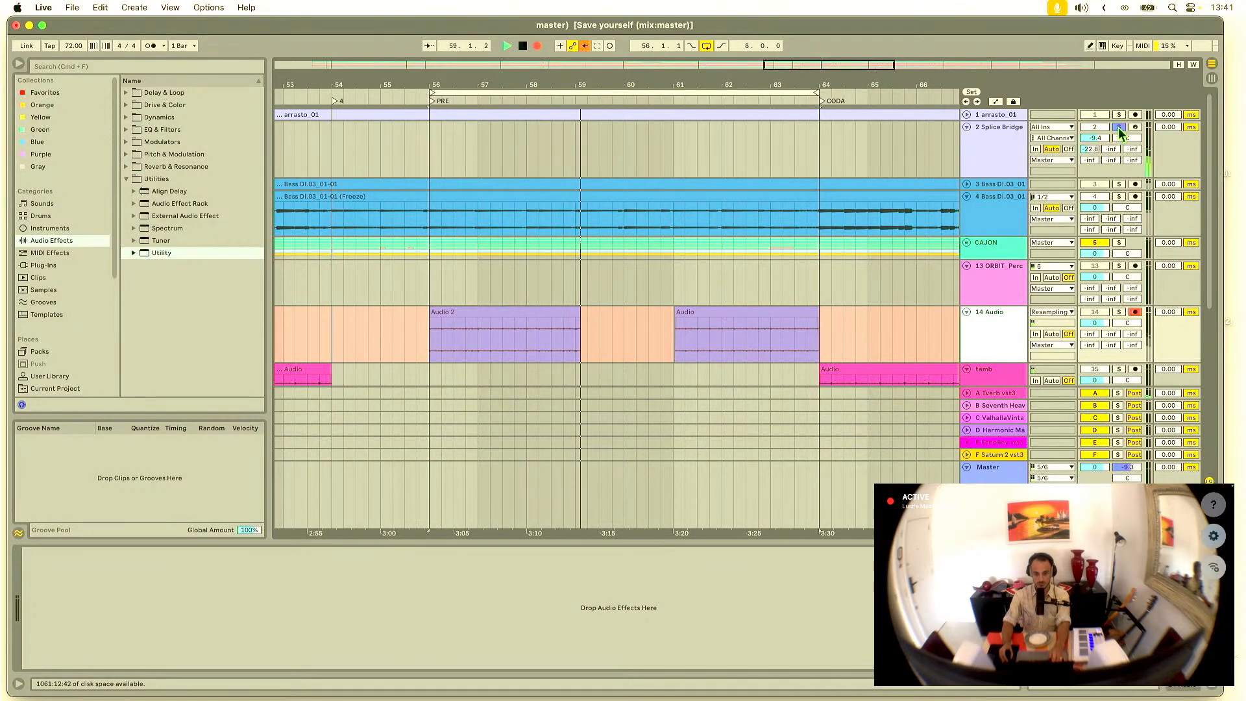
key(space)
Step: Solo the new audio track and listen to the recorded shaker clip from 57.1.1
drag(481, 348, 582, 343)
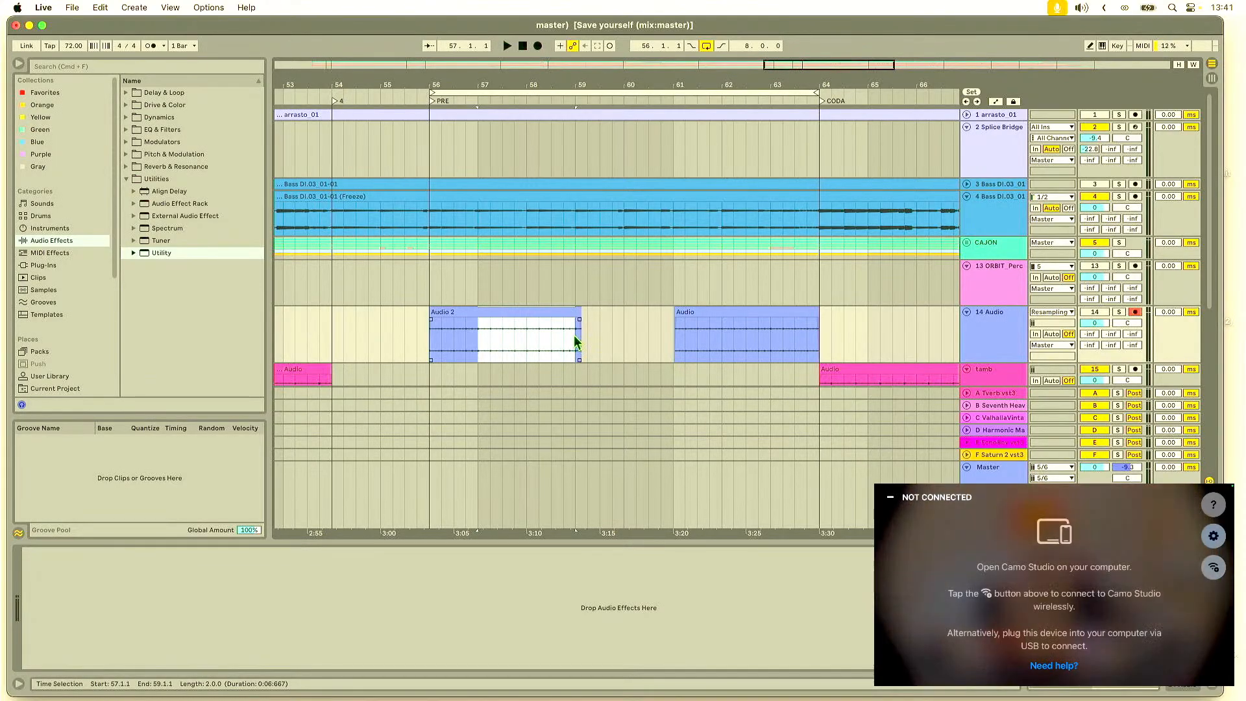
click(1118, 313)
key(space)
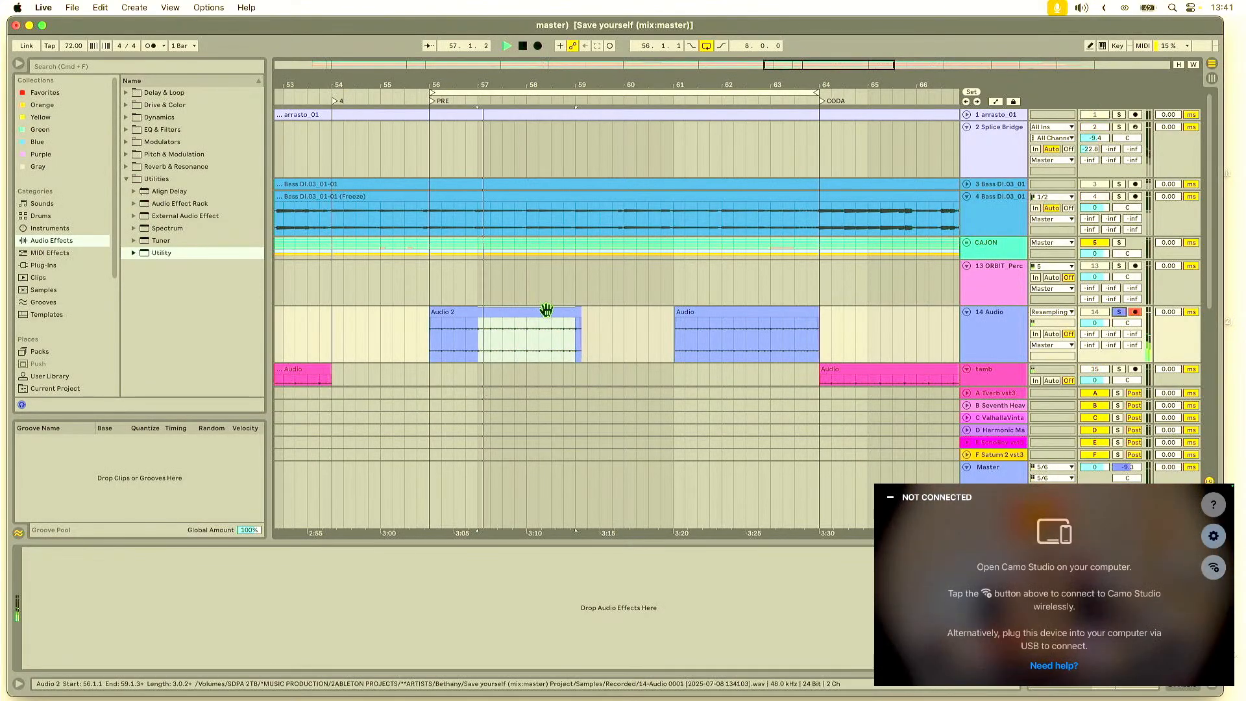
drag(487, 83, 505, 83)
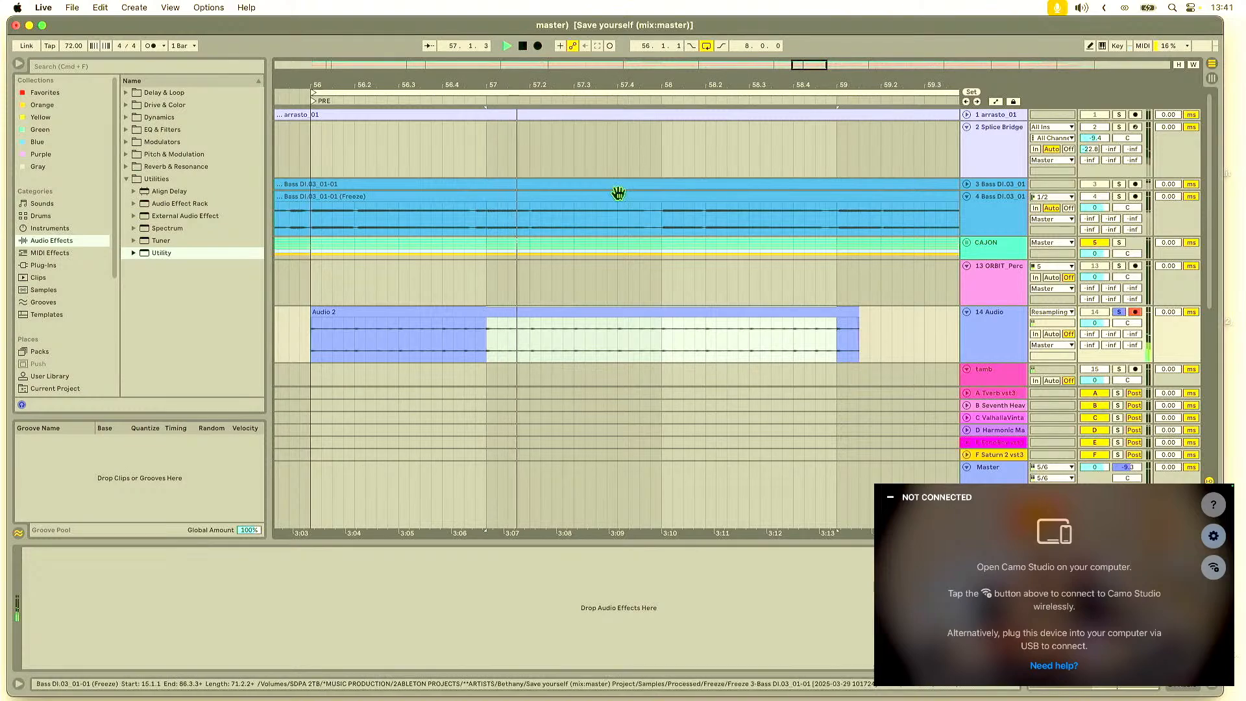
drag(663, 342, 835, 337)
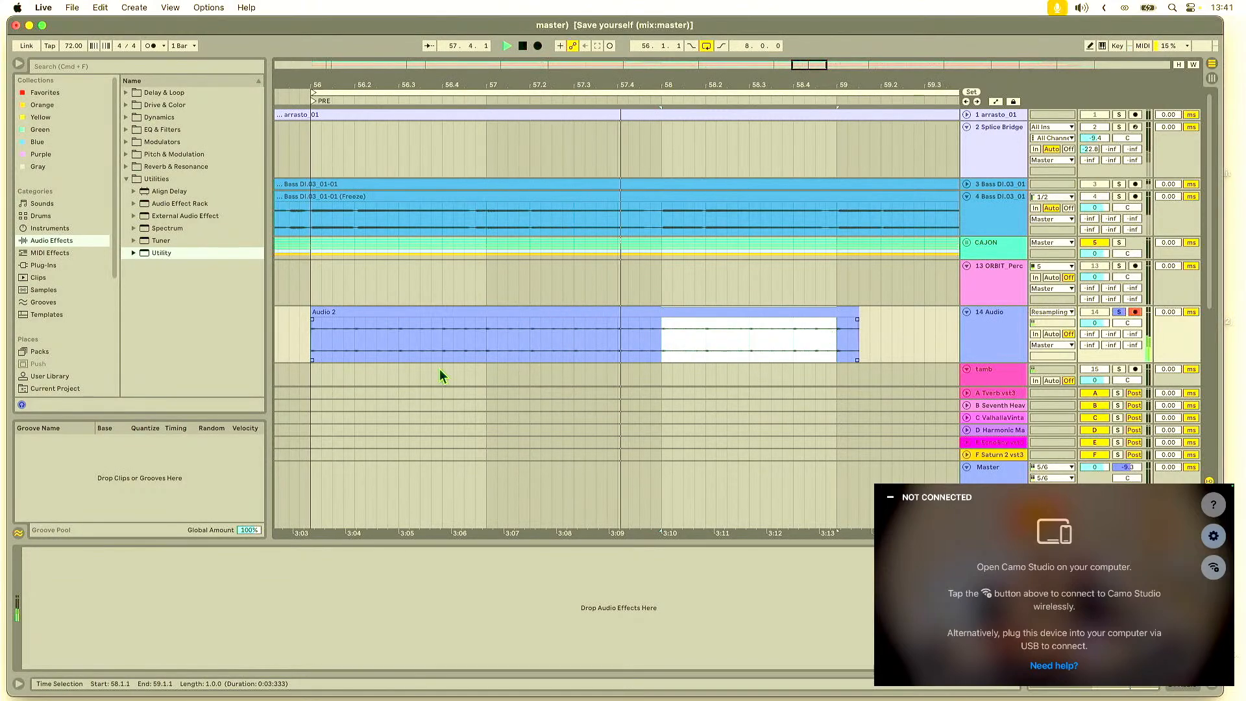
Step: Split off the first bar of the recorded shaker clip, 56.1.1 to 57.1.1, and play it
drag(312, 348, 485, 338)
key(super+e)
key(space)
key(space)
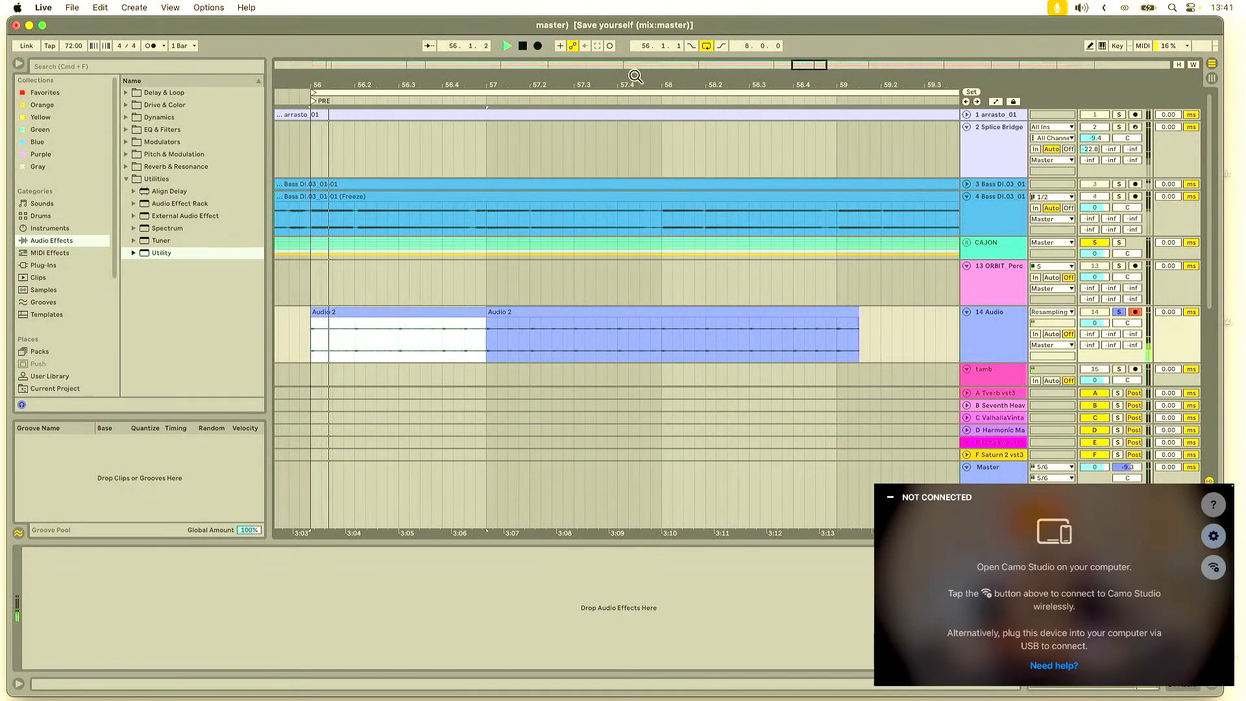
Step: Duplicate the one-bar shaker clip seven times to fill the PRE section up to the CODA marker at 64.1.1
drag(636, 77, 629, 62)
key(super+d)
key(super+d)
key(super+d)
key(super+d)
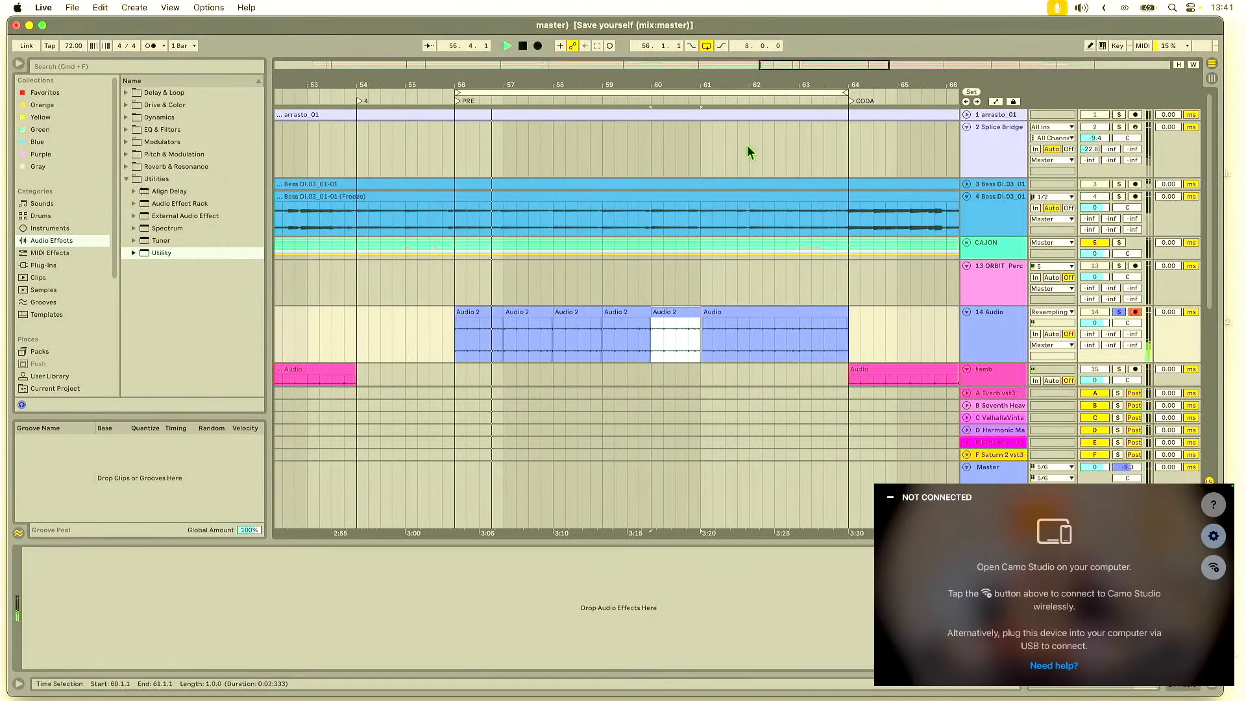
key(super+d)
key(super+d)
key(super+d)
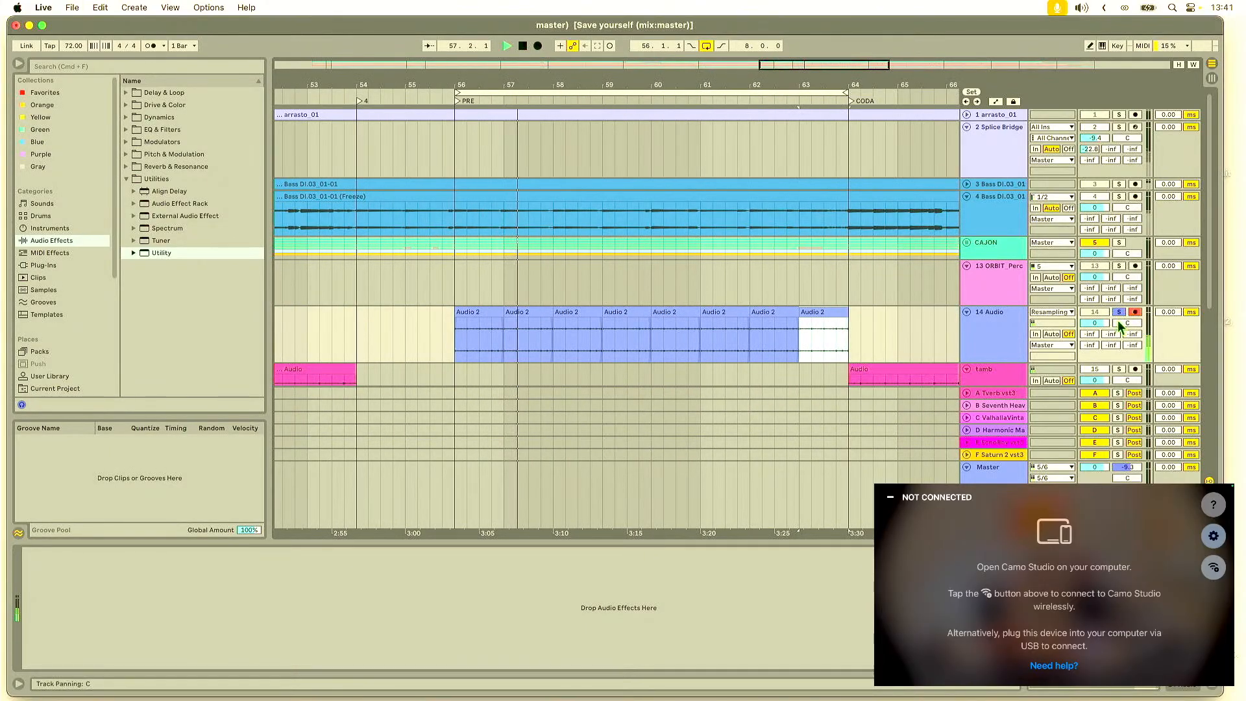
Step: Unsolo the shaker's audio track and reduce its height in the arrangement
click(1119, 312)
click(1000, 356)
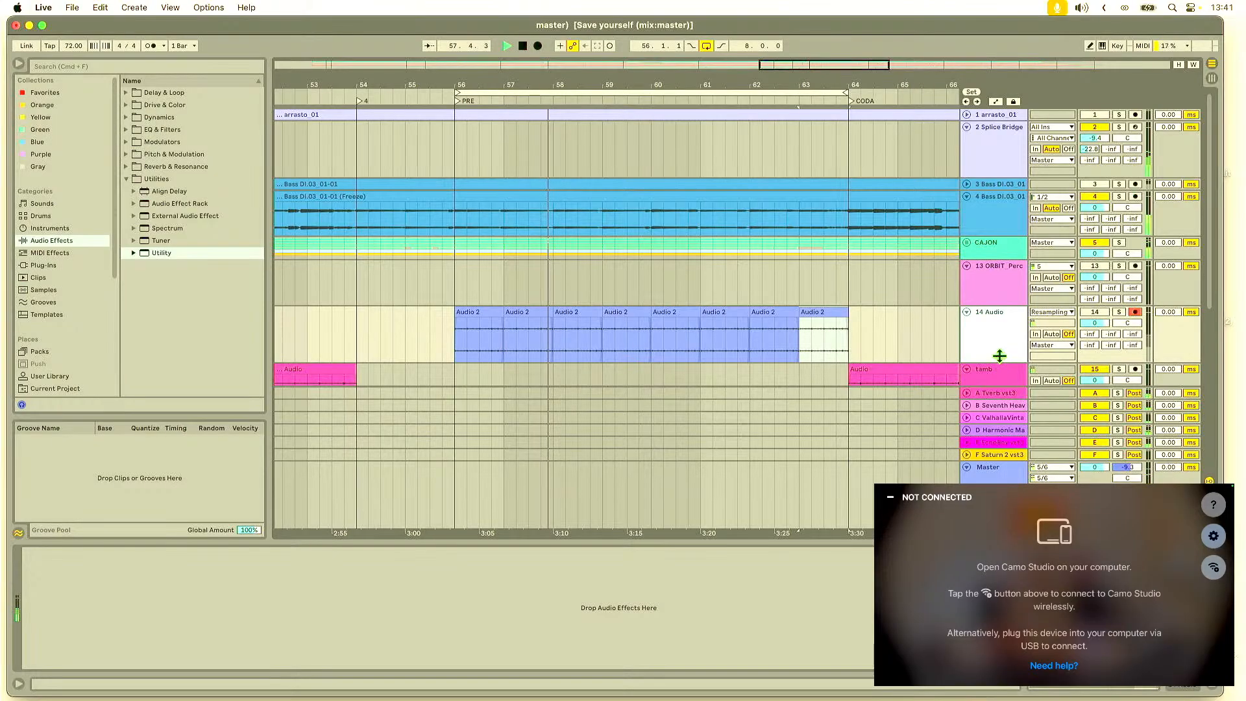
drag(999, 356, 999, 345)
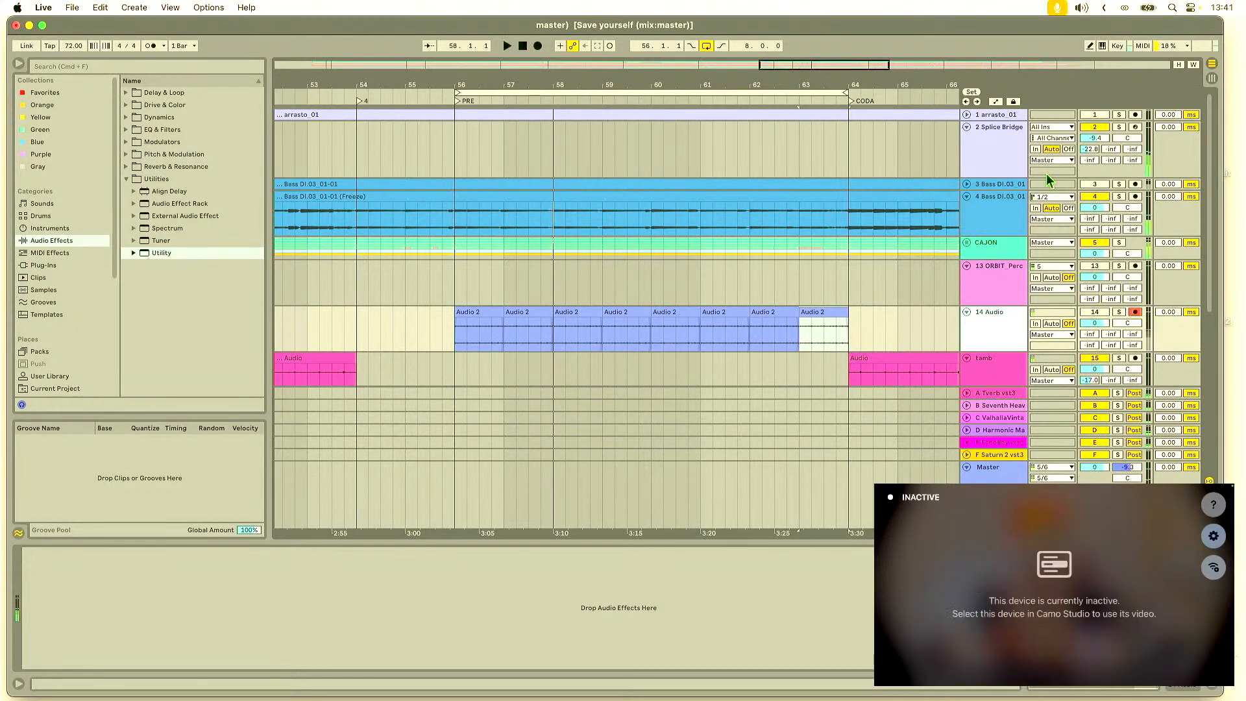
Step: Mute the Splice Bridge track and play the PRE section with the duplicated shaker clips
key(space)
click(1095, 129)
key(space)
click(1091, 304)
click(1093, 312)
key(space)
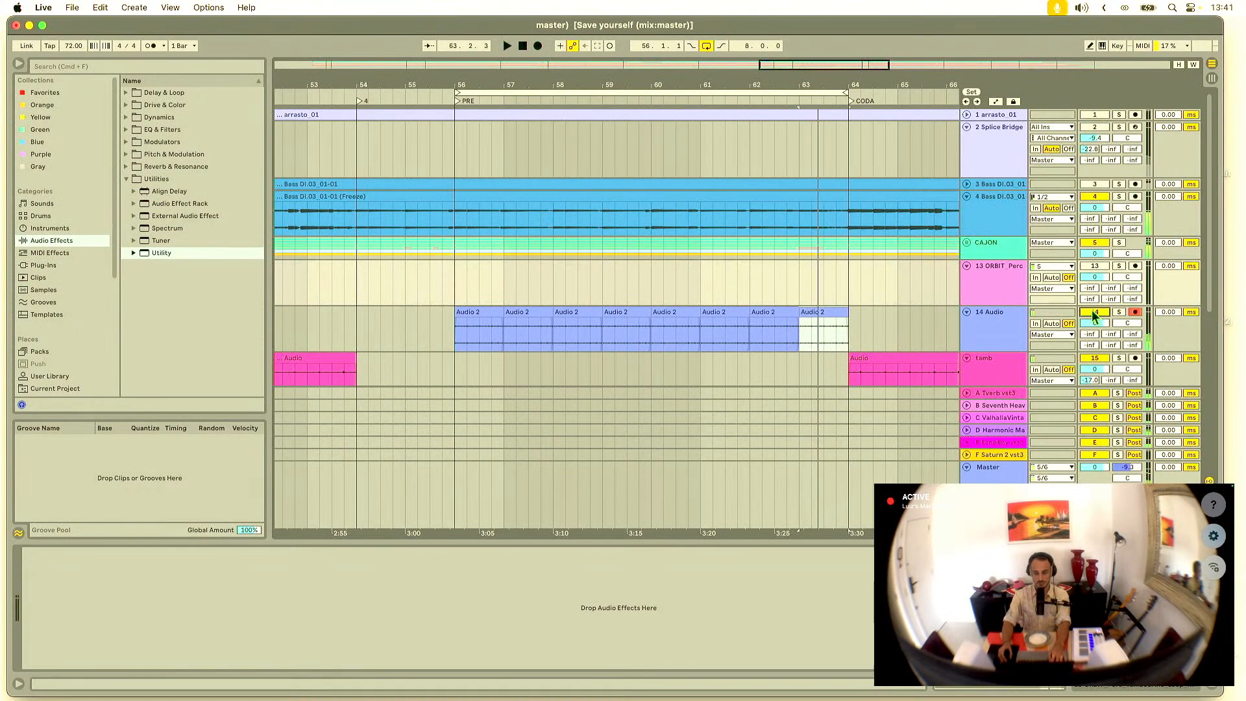
key(space)
Step: Play the last one-bar shaker clip before the CODA marker to check how the PRE section ends
click(473, 312)
click(829, 309)
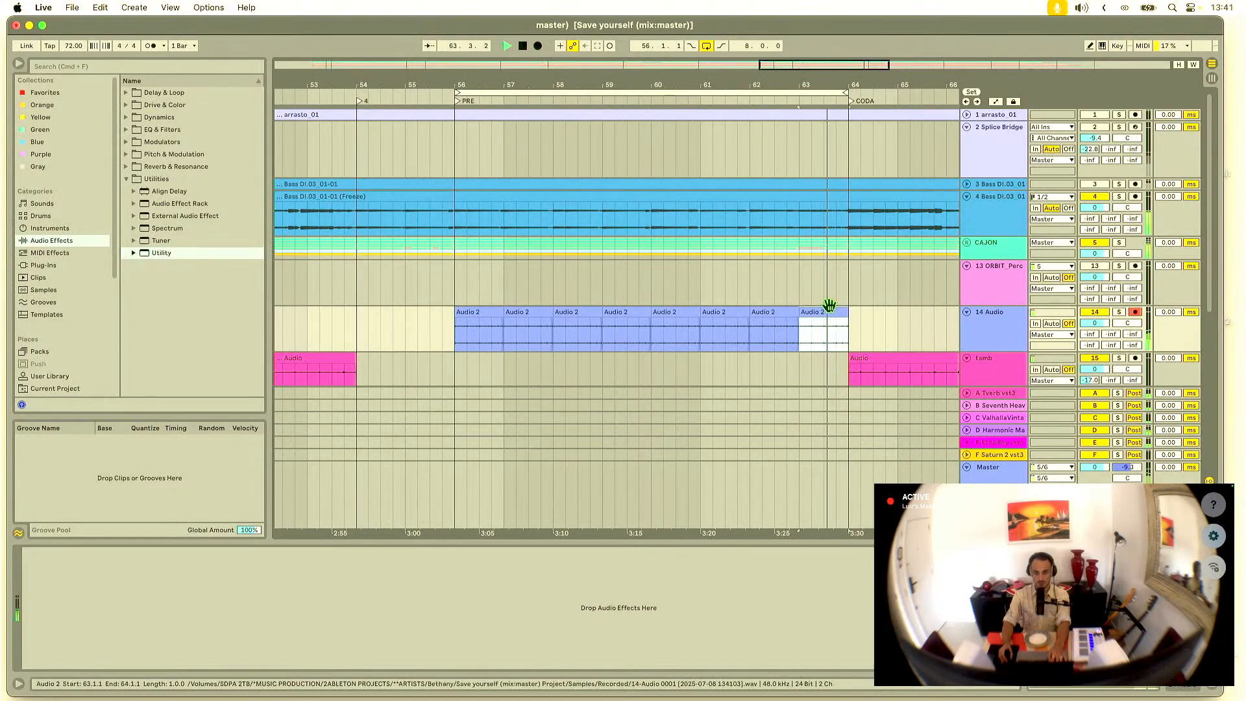
key(space)
key(space)
drag(830, 87, 678, 258)
key(space)
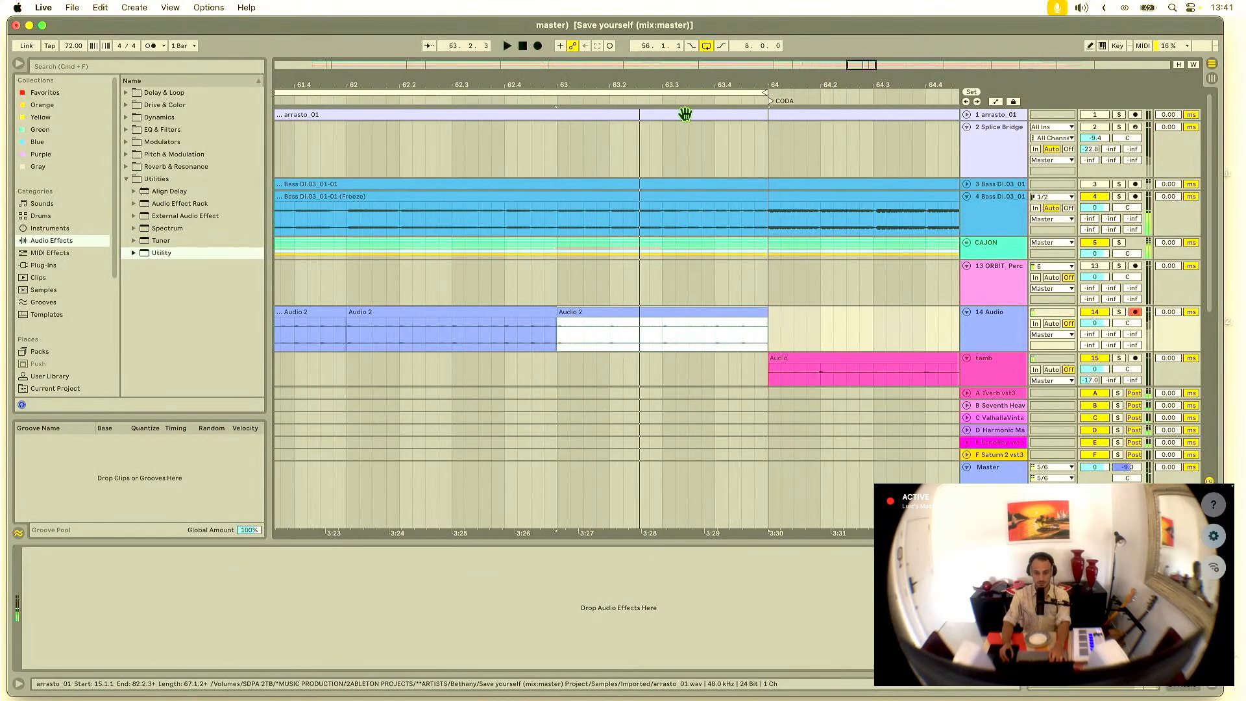
Step: Duplicate the first half beat of the last shaker clip, starting at 63.1.1, and play from there
drag(680, 88, 678, 137)
click(567, 331)
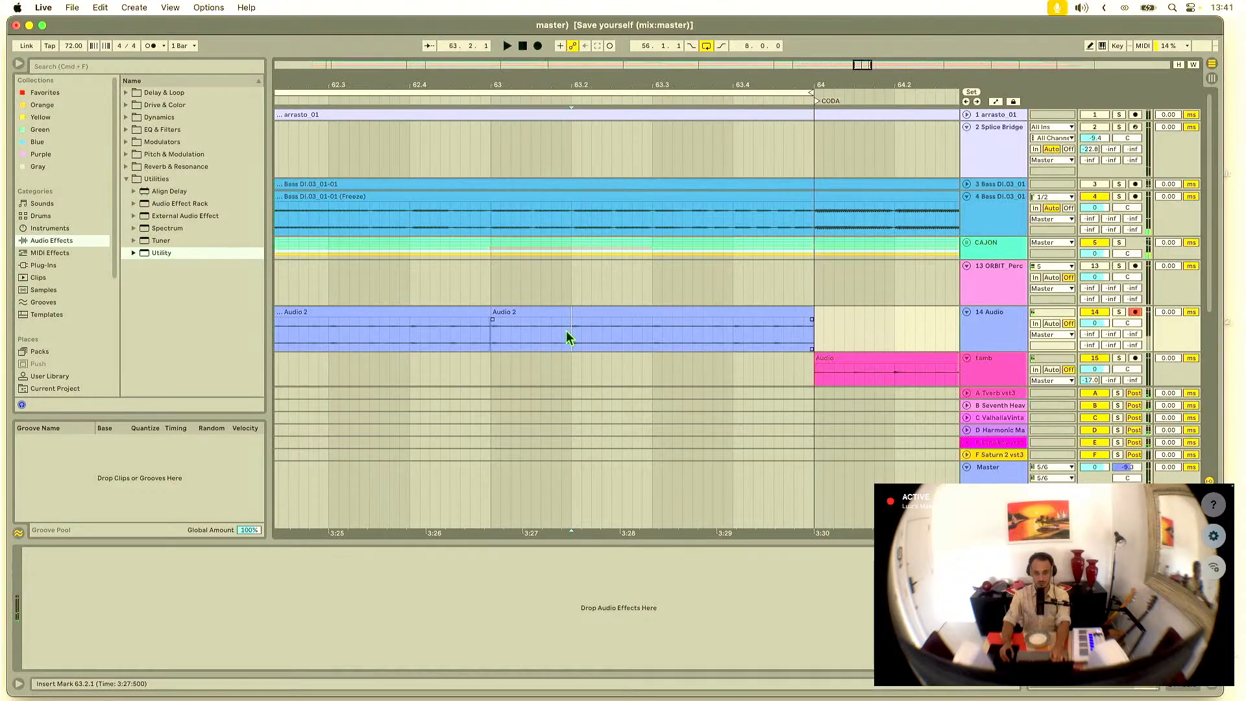
drag(567, 334, 521, 329)
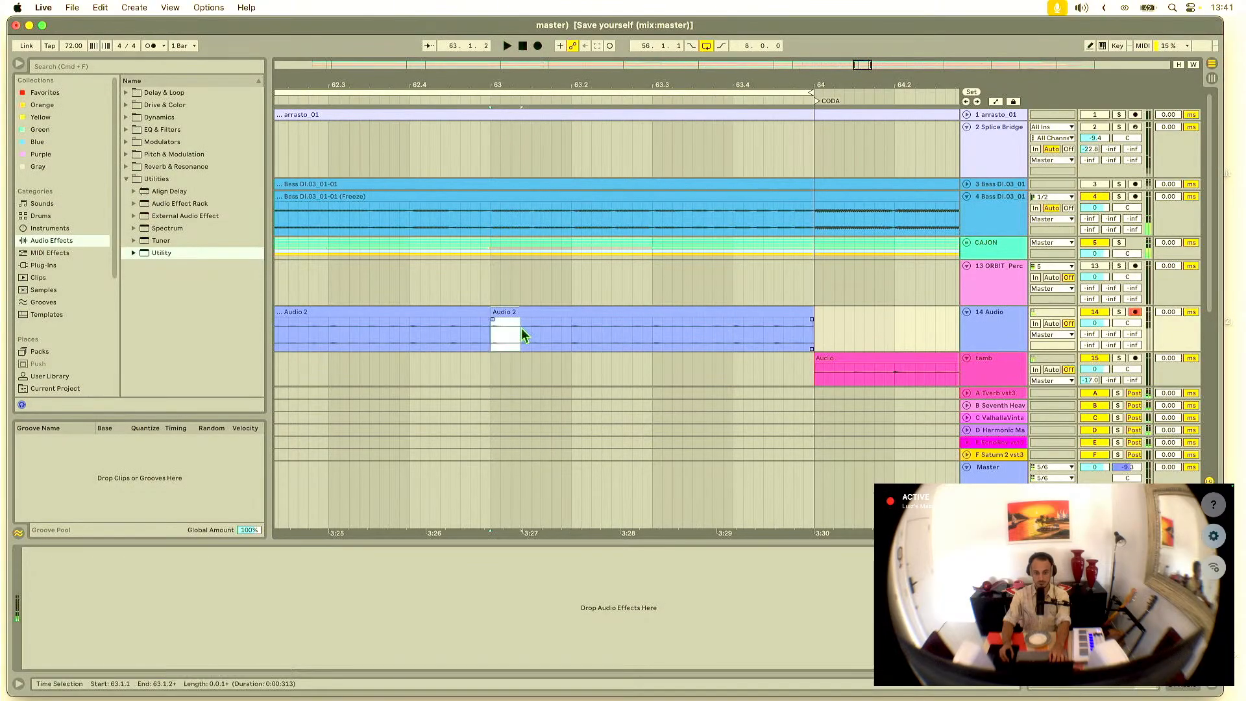
key(super+d)
click(495, 342)
key(space)
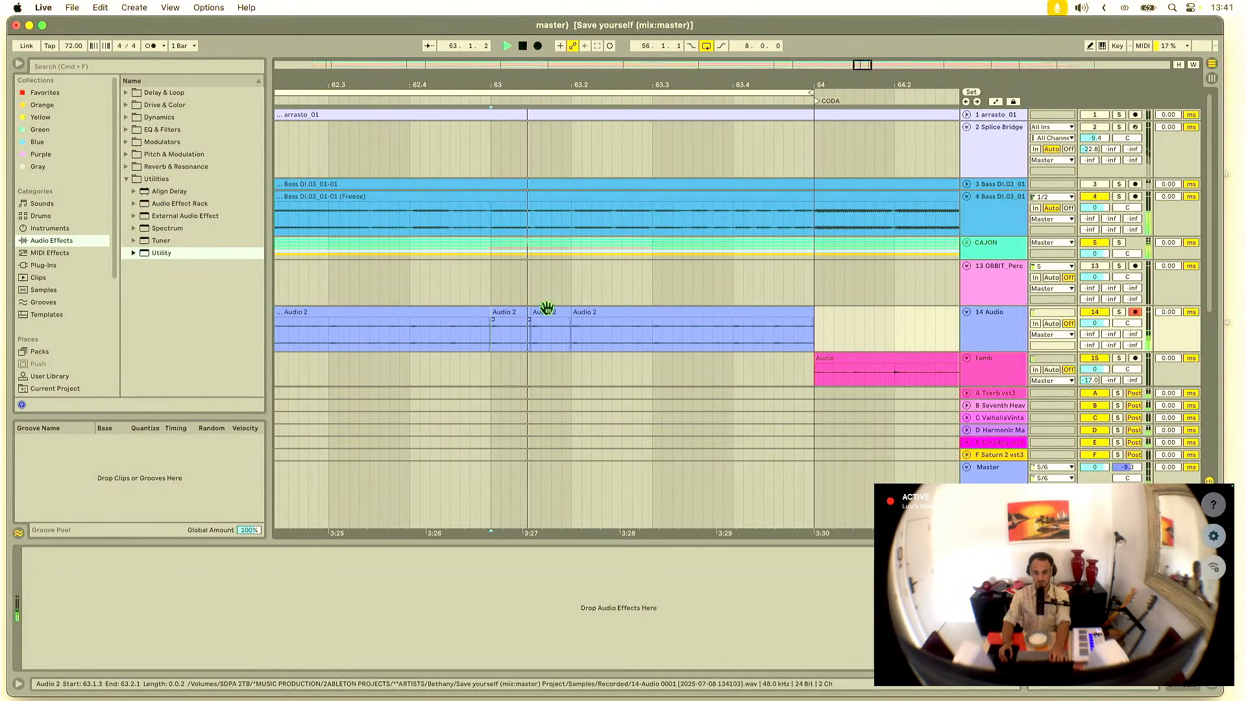
Step: Duplicate the pair of half-beat shaker clips three times to fill bar 63 up to the CODA marker at 64.1.1
click(545, 310)
shift+click(522, 310)
key(super+d)
key(super+d)
key(super+d)
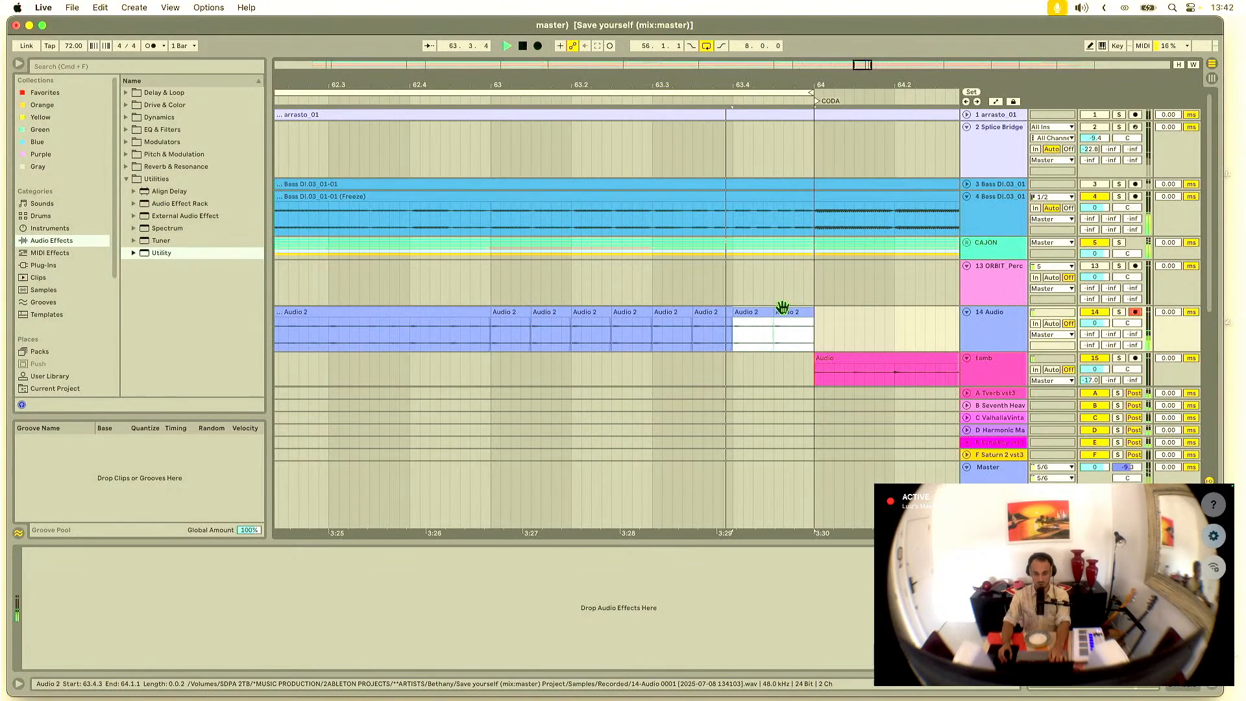
Step: Rename the audio track holding the resampled shaker clips as shaker
drag(803, 83, 746, 85)
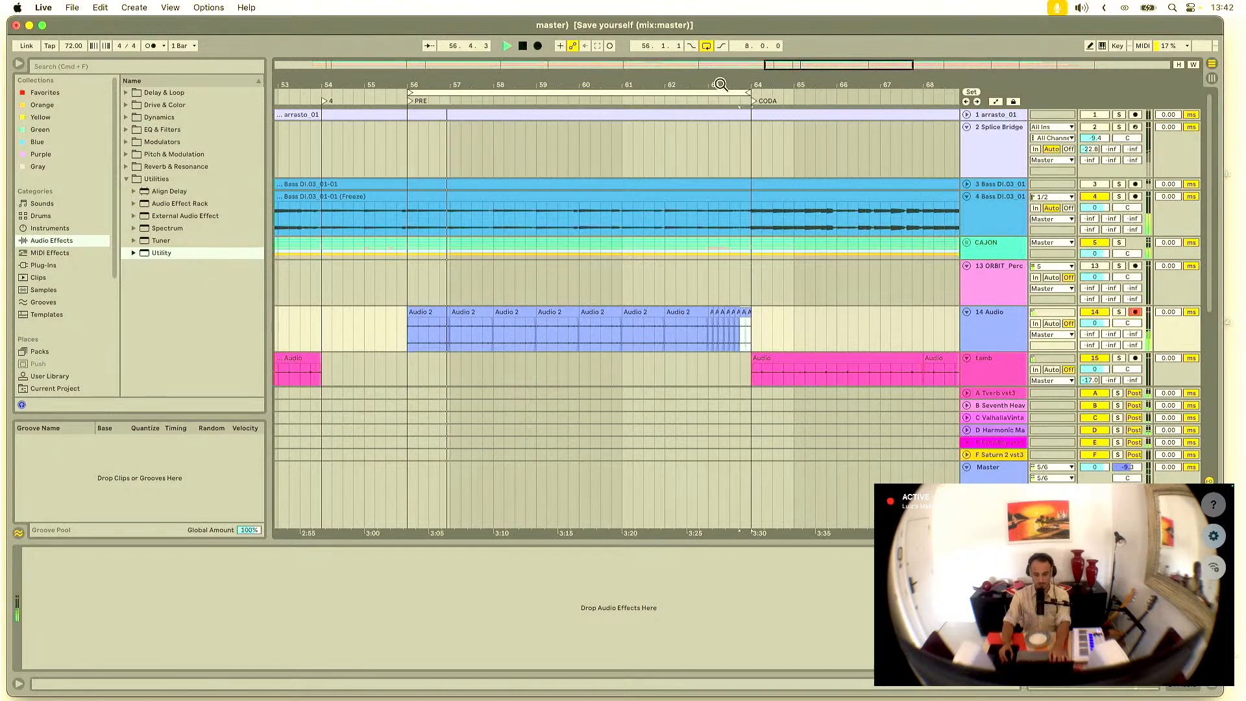
drag(744, 84, 640, 83)
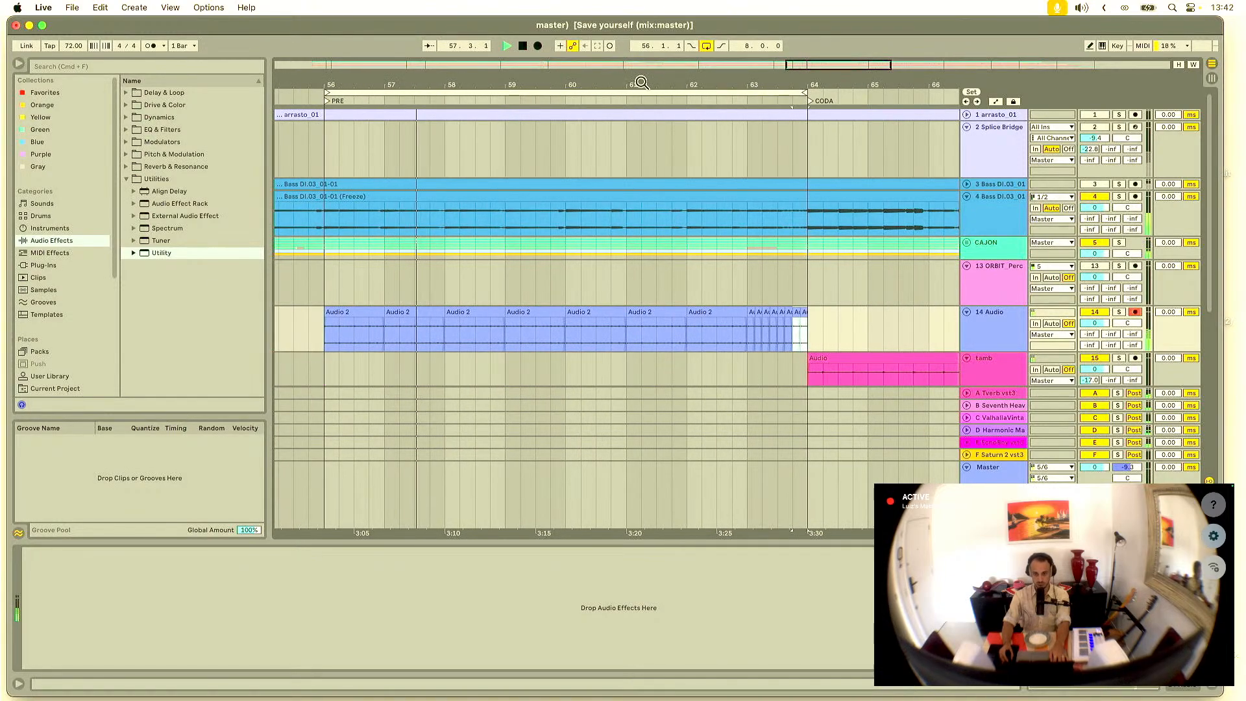
drag(636, 81, 632, 117)
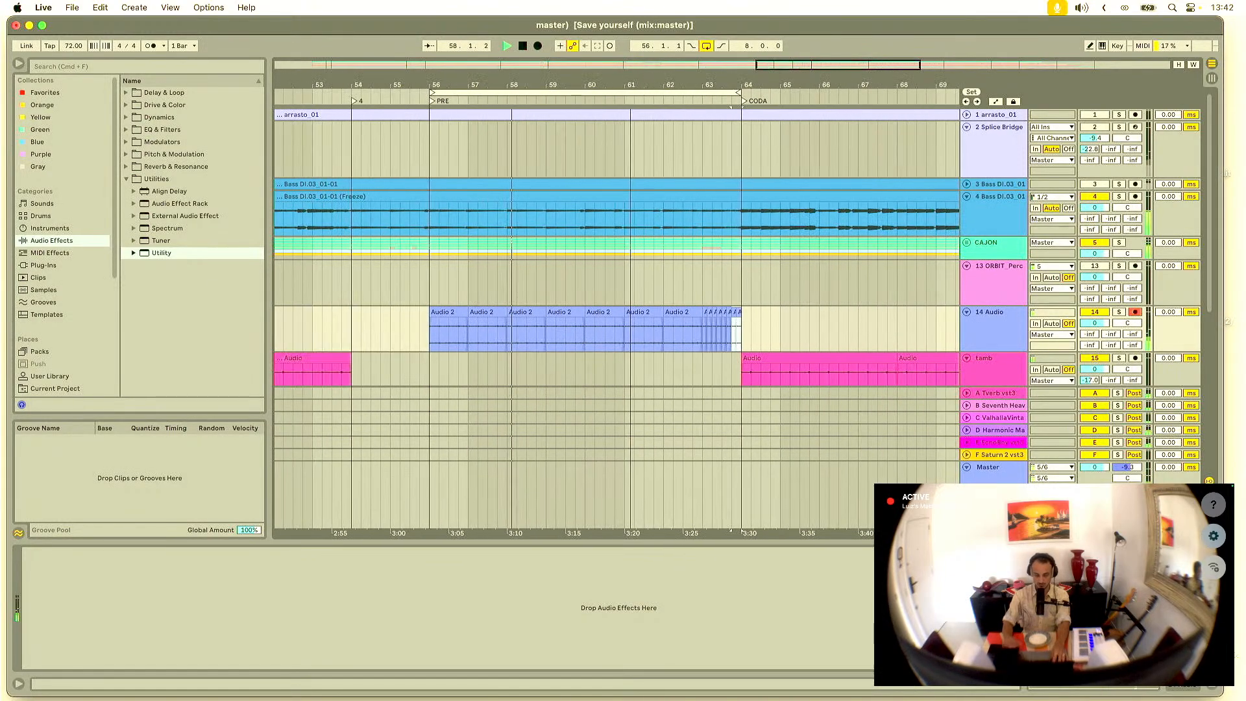
double_click(999, 318)
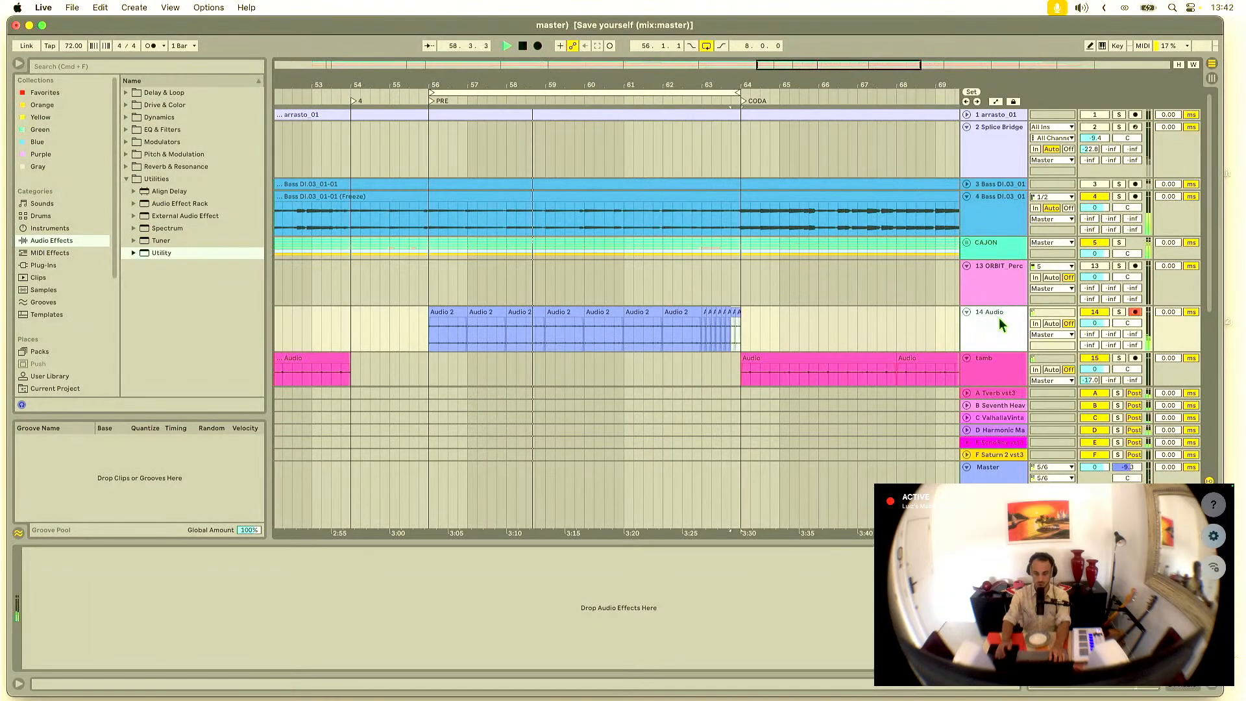
text(shaker)
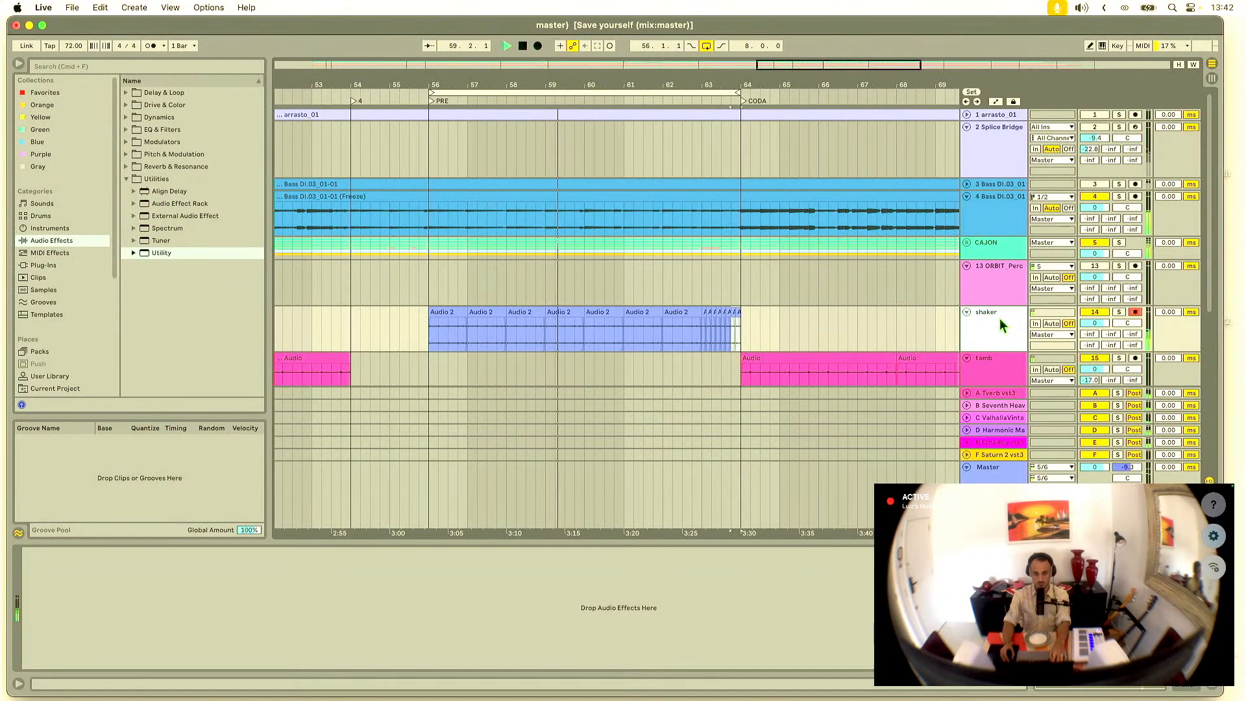
key(Return)
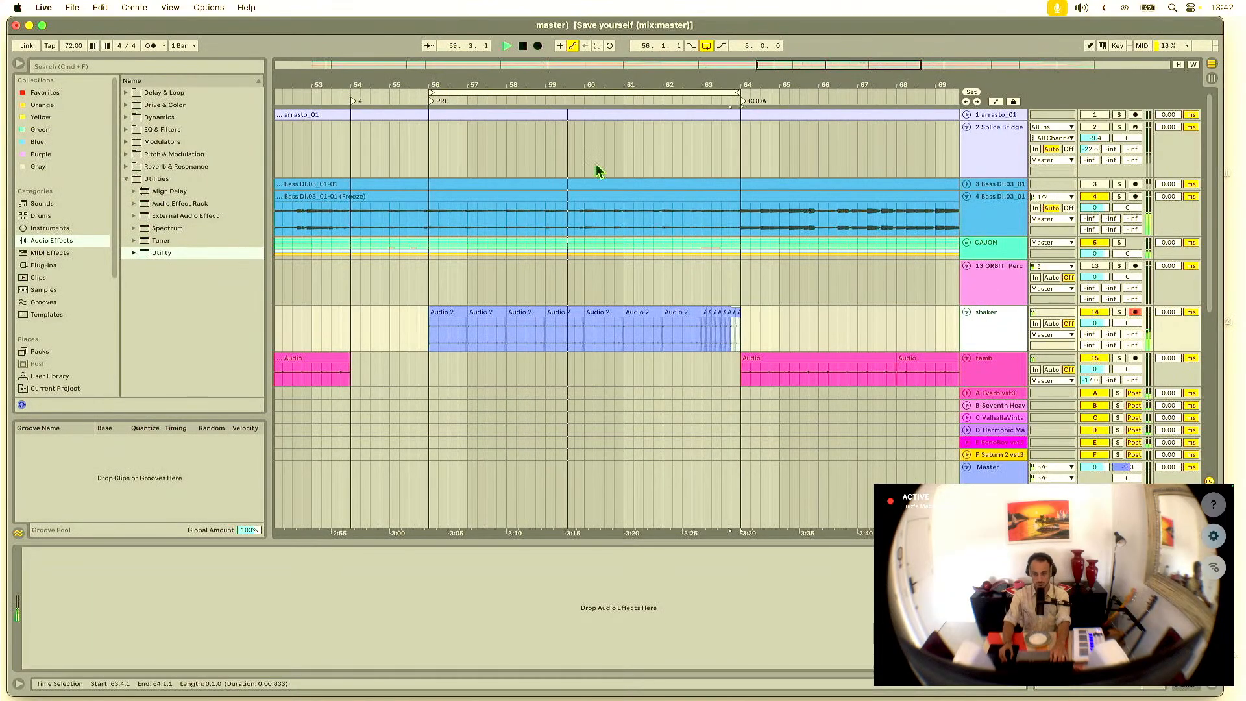
Step: Look at the Master track's devices and unmute the VOX group
click(446, 315)
click(988, 468)
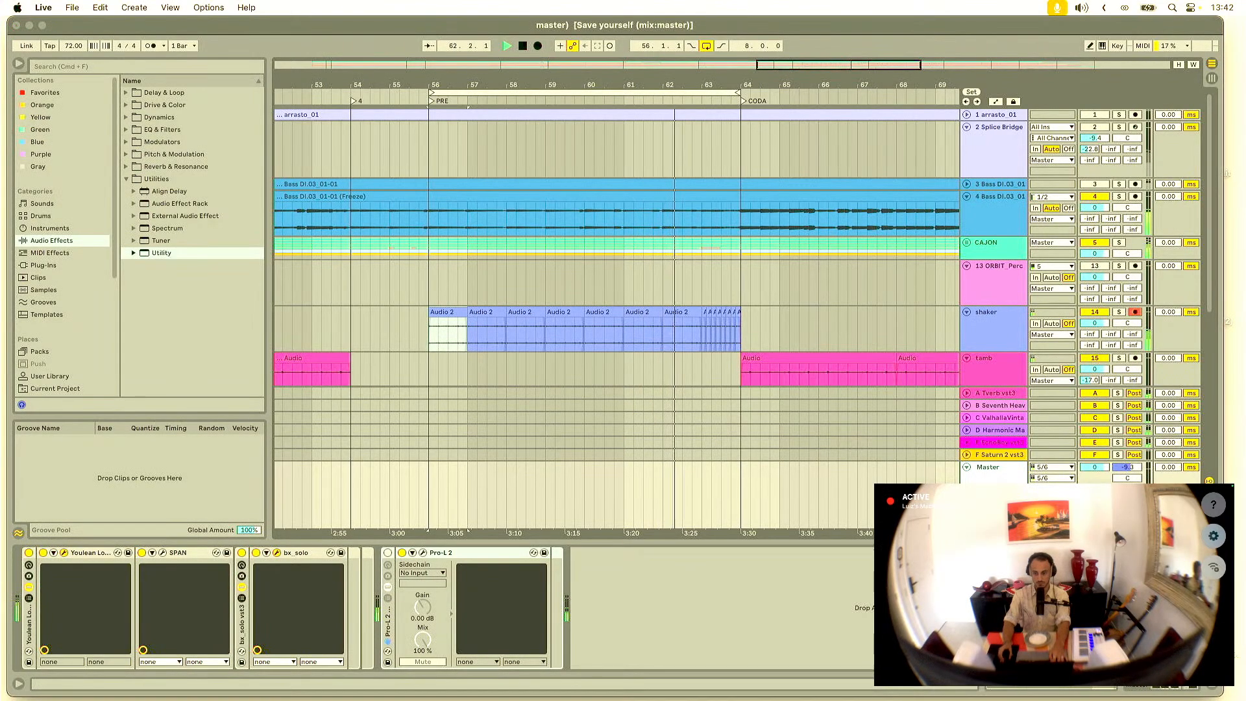
click(975, 316)
scroll(976, 317, down, 15)
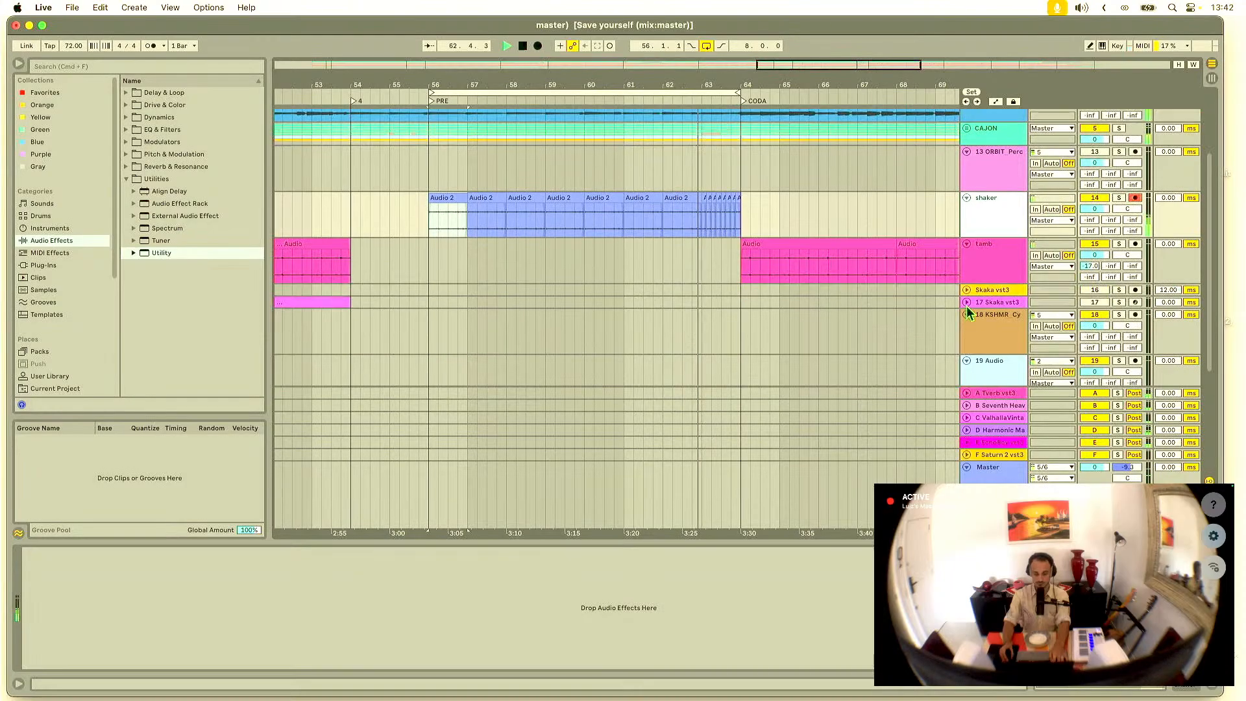
click(1095, 328)
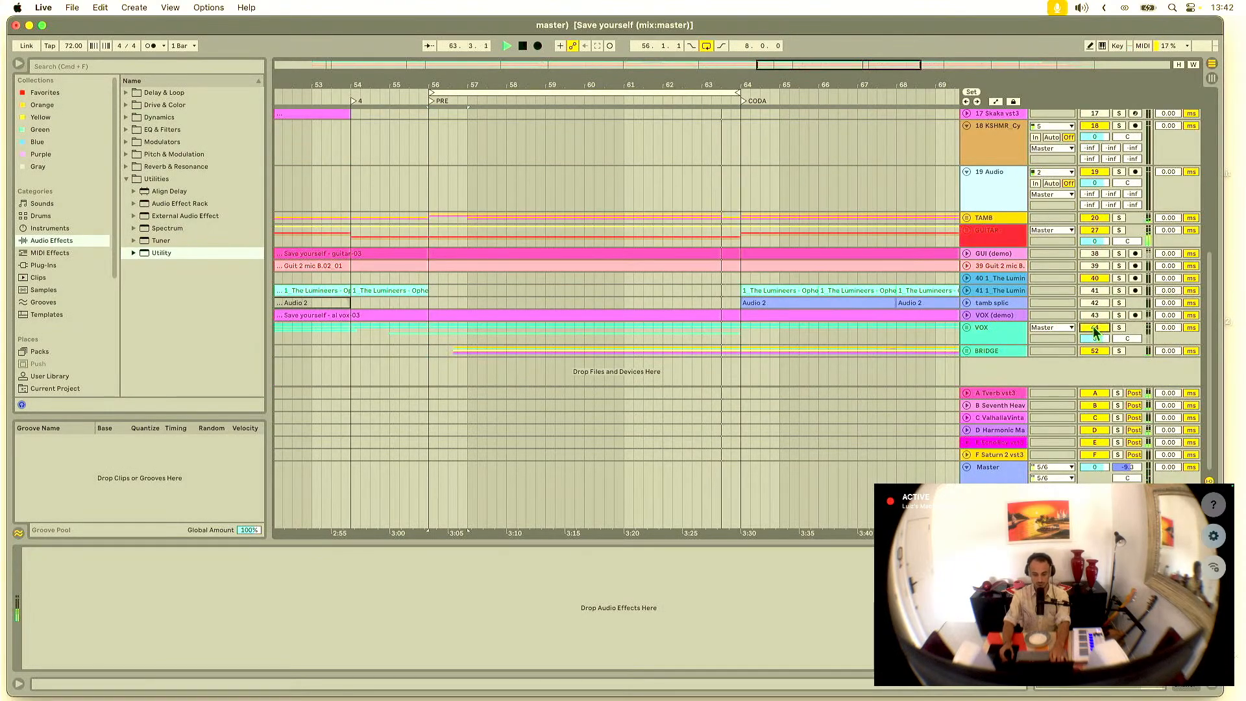
Step: Select all the shaker clips in the PRE section and lower their clip gain to -2.89 dB
scroll(624, 192, up, 12)
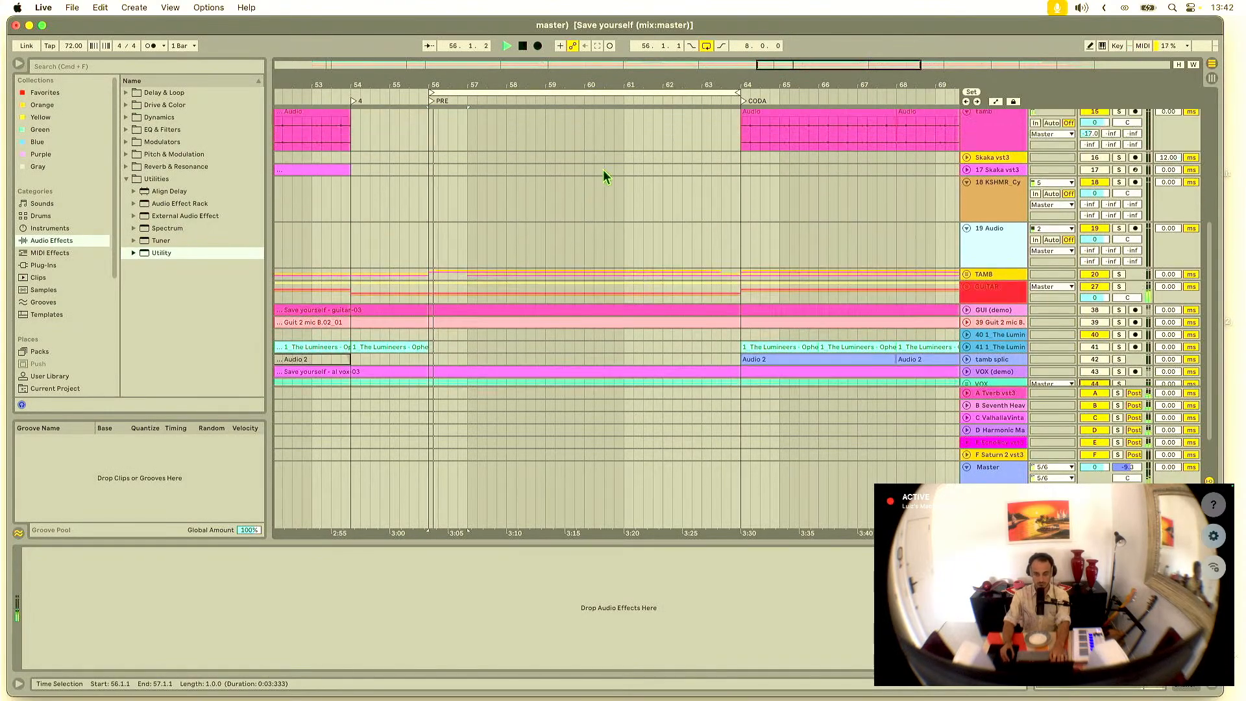
scroll(649, 182, up, 2)
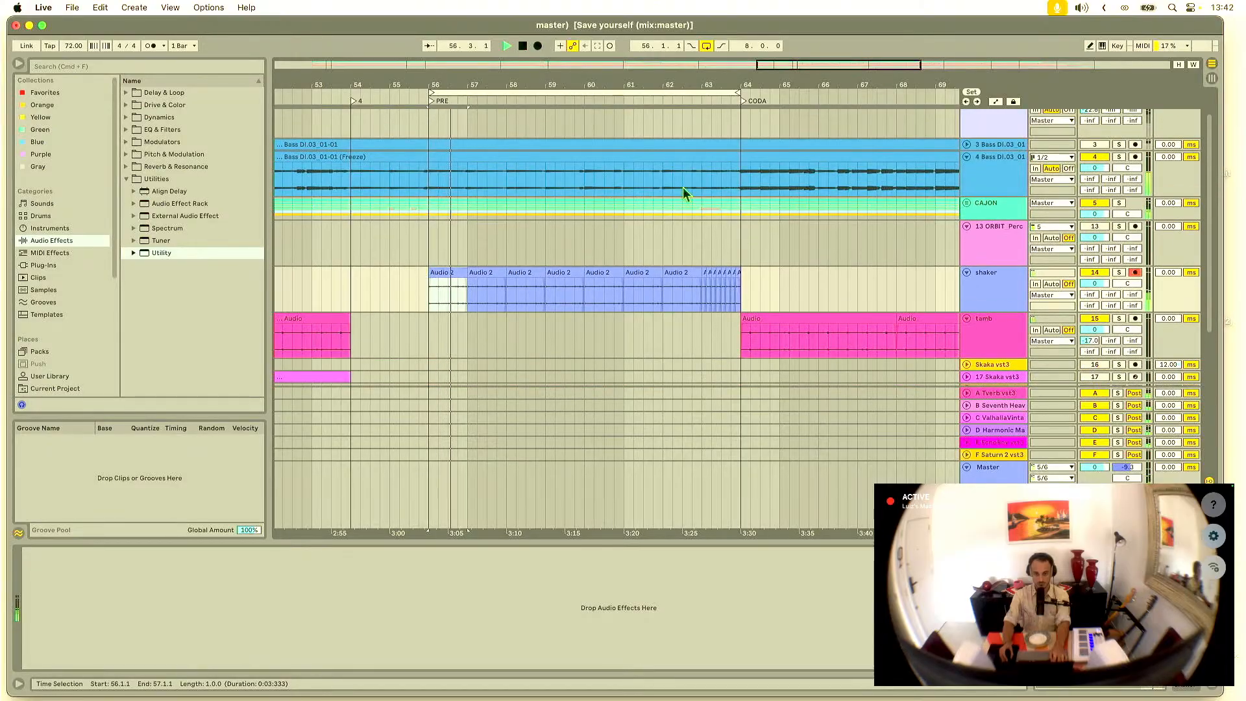
click(439, 273)
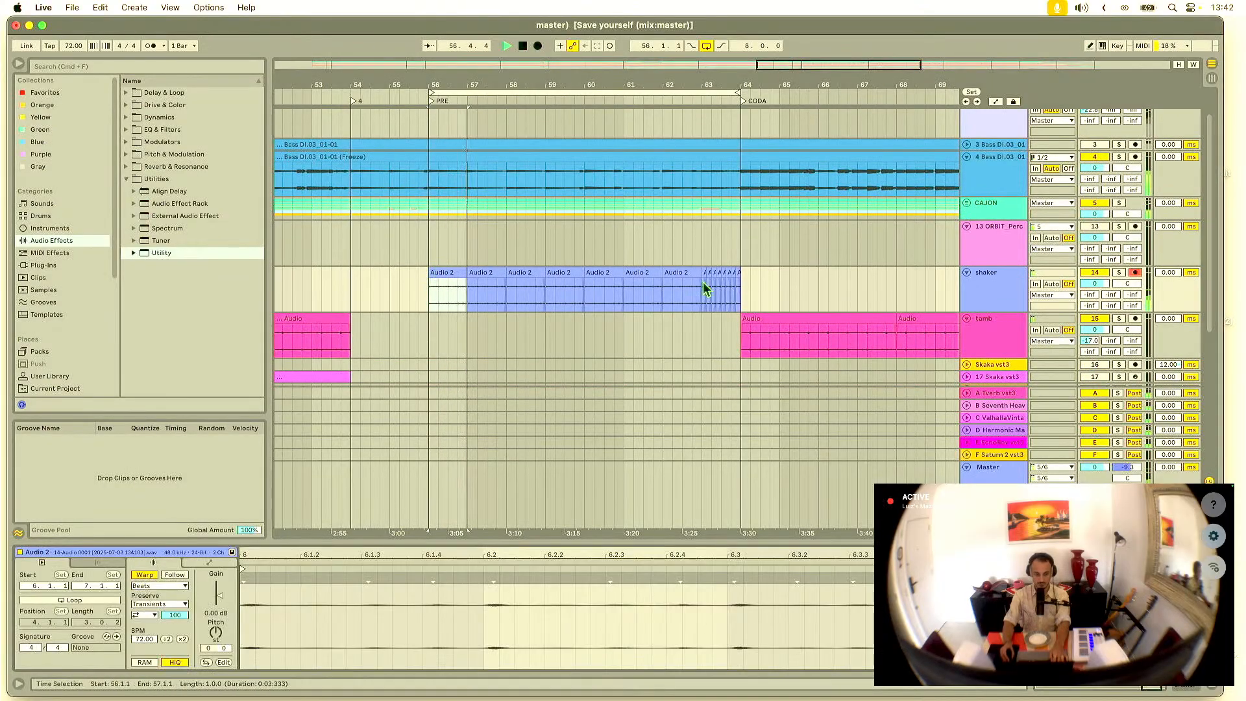
shift+click(739, 273)
drag(220, 595, 220, 600)
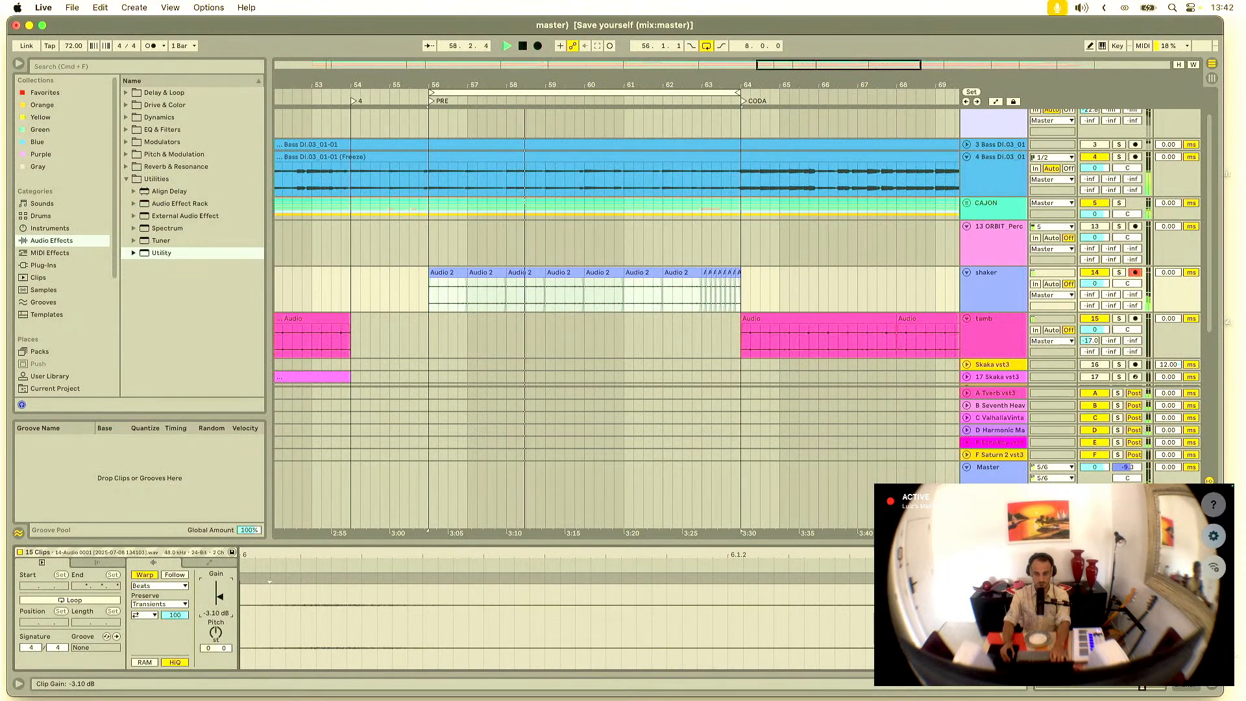
drag(220, 596, 220, 598)
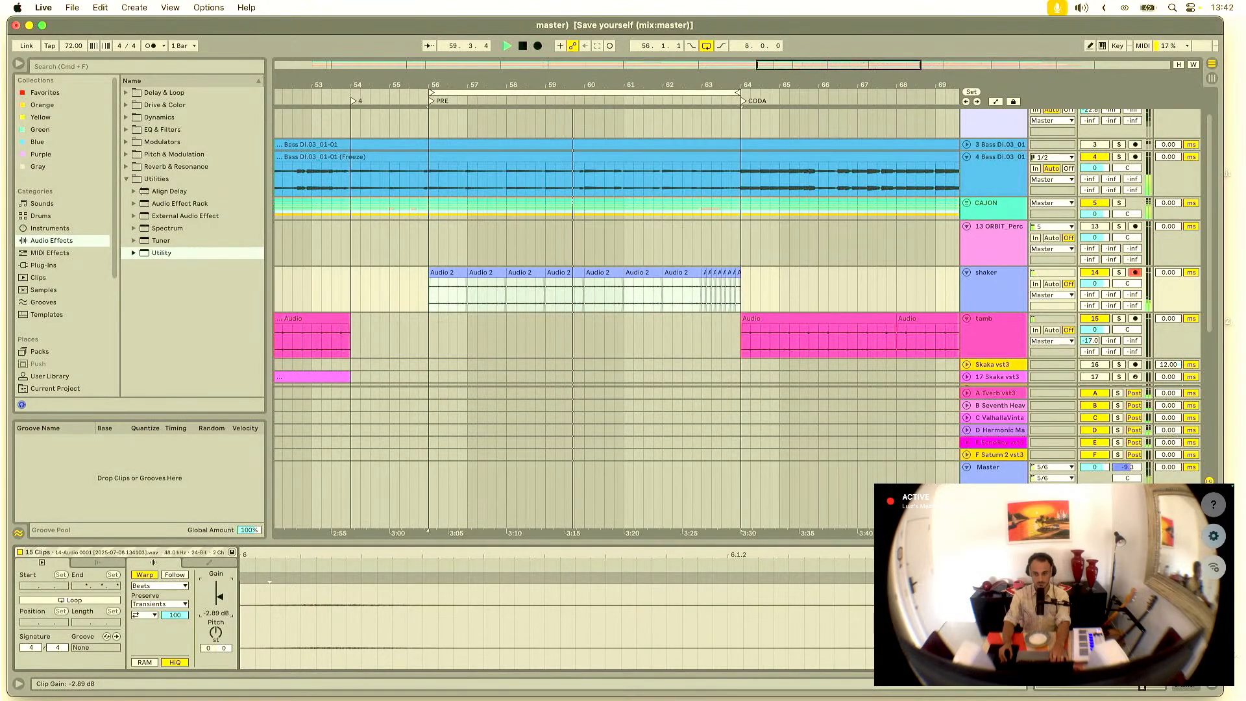
Step: Add an Auto Filter from the Favorites collection to the shaker track
click(1000, 299)
double_click(999, 299)
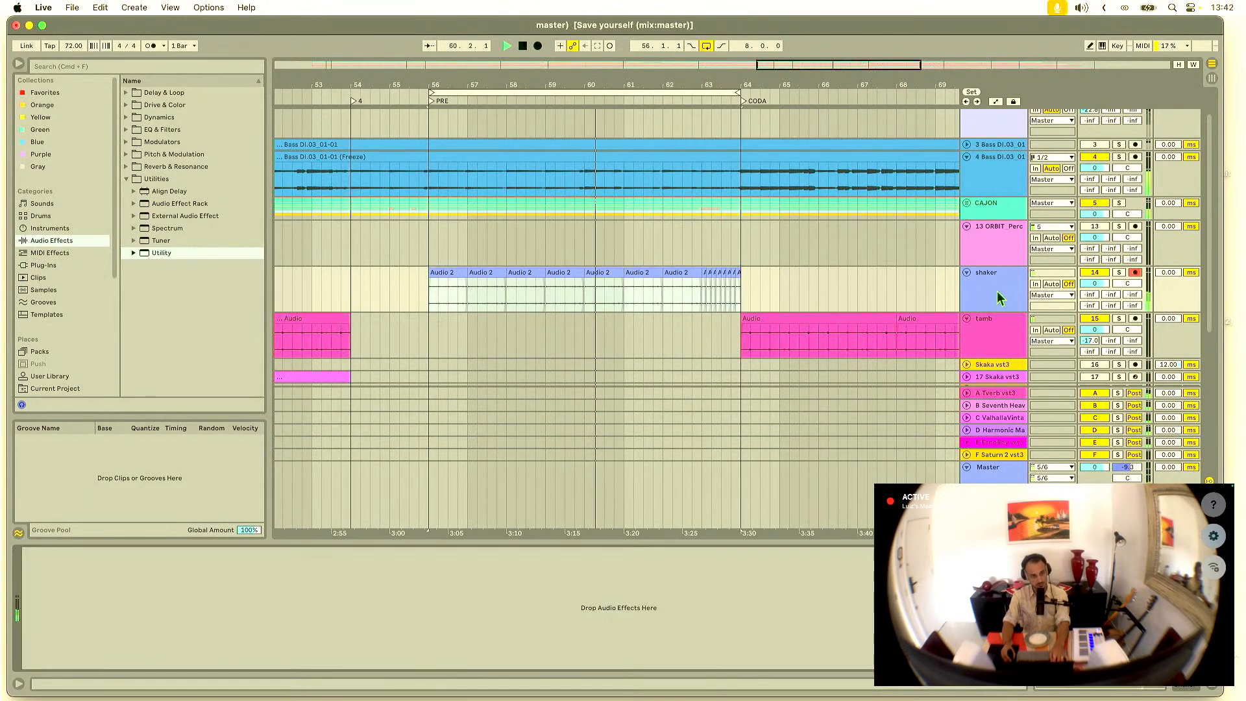
click(41, 93)
click(189, 93)
drag(190, 92, 227, 583)
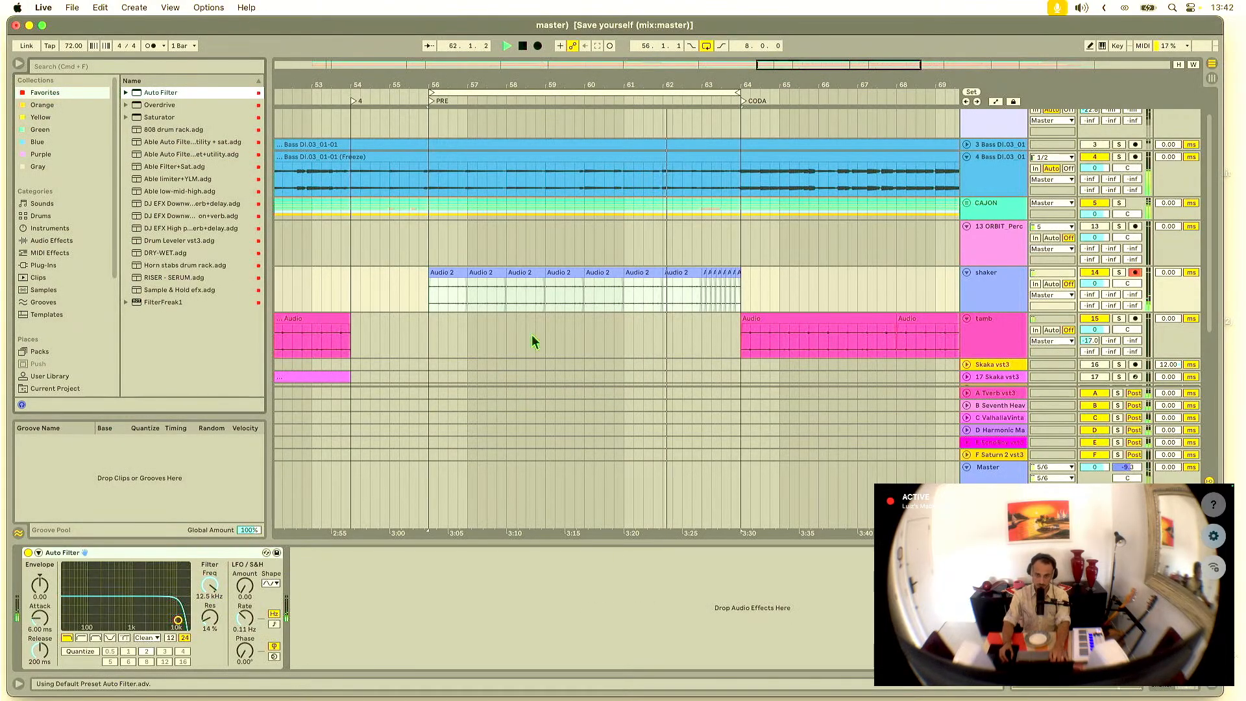
Step: Release the PRE loop to let playback enter the CODA, and loop the range from 64.1.1 to 80.1.1
key(w)
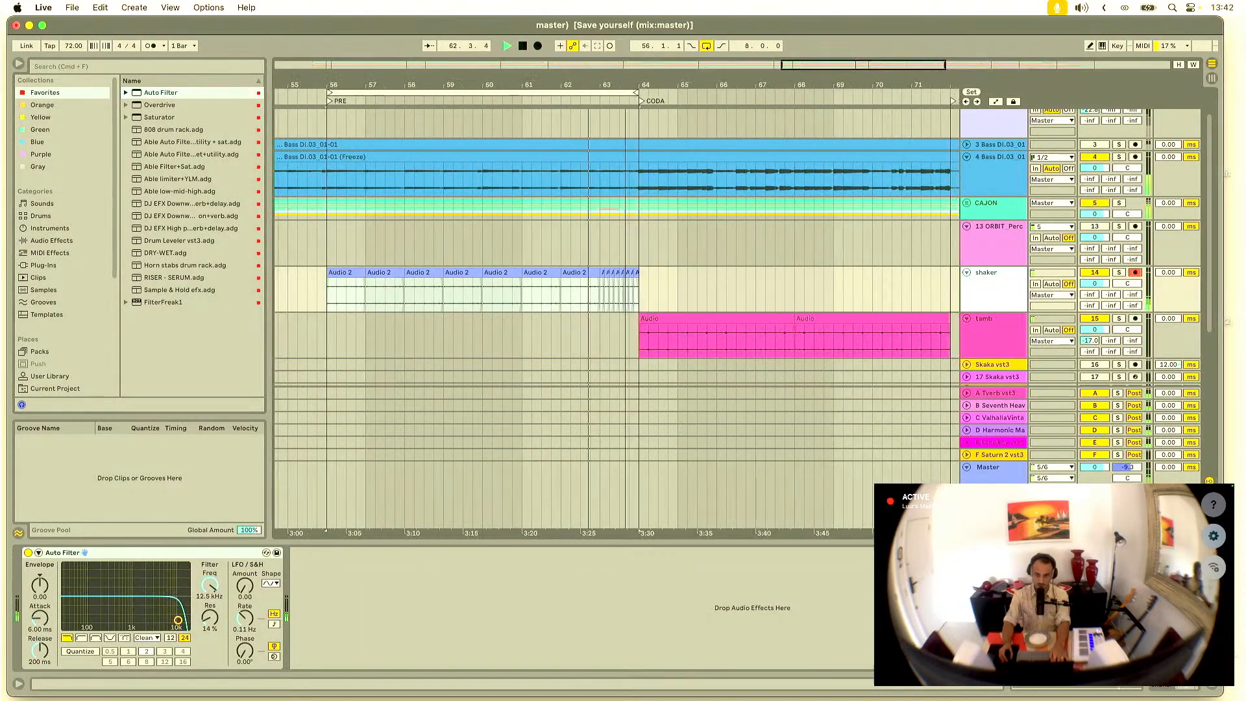
drag(737, 84, 733, 130)
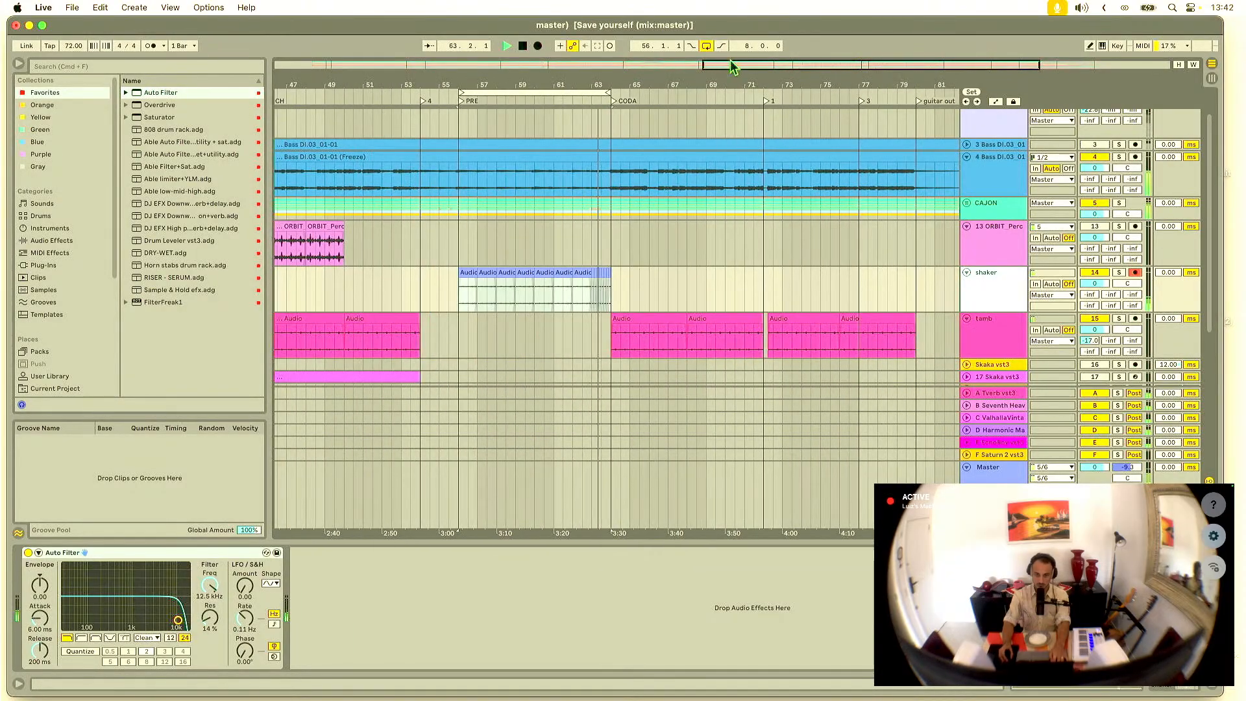
click(707, 49)
drag(623, 85, 631, 124)
drag(678, 82, 508, 46)
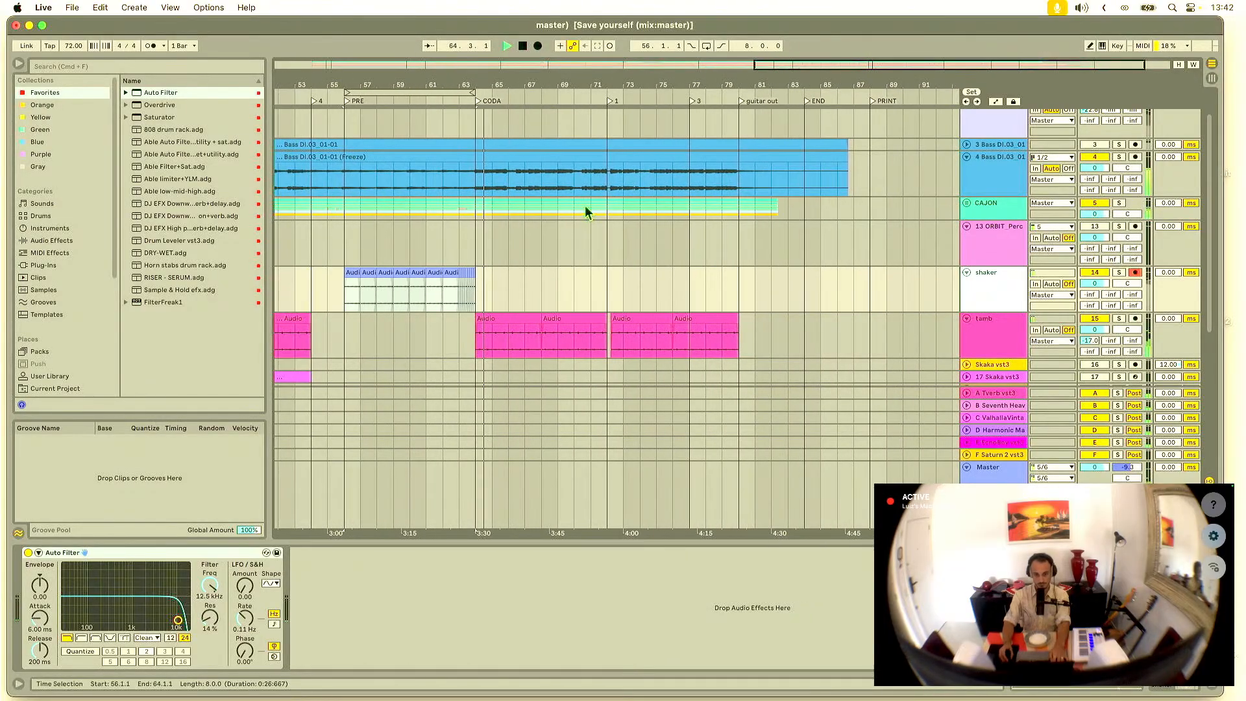
click(474, 305)
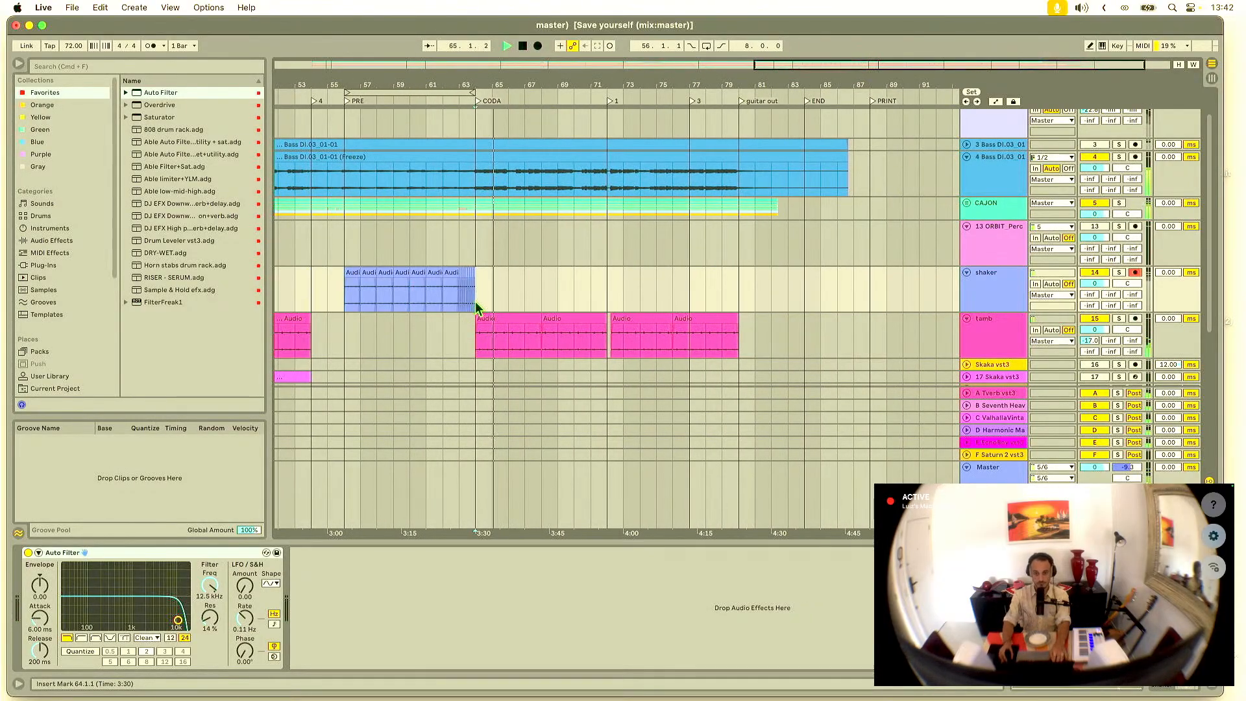
drag(477, 306, 738, 303)
key(super+l)
Step: Unfold the BRIDGE group and its nested 54 Group in the mixer to reveal the bridge vocal tracks
key(Tab)
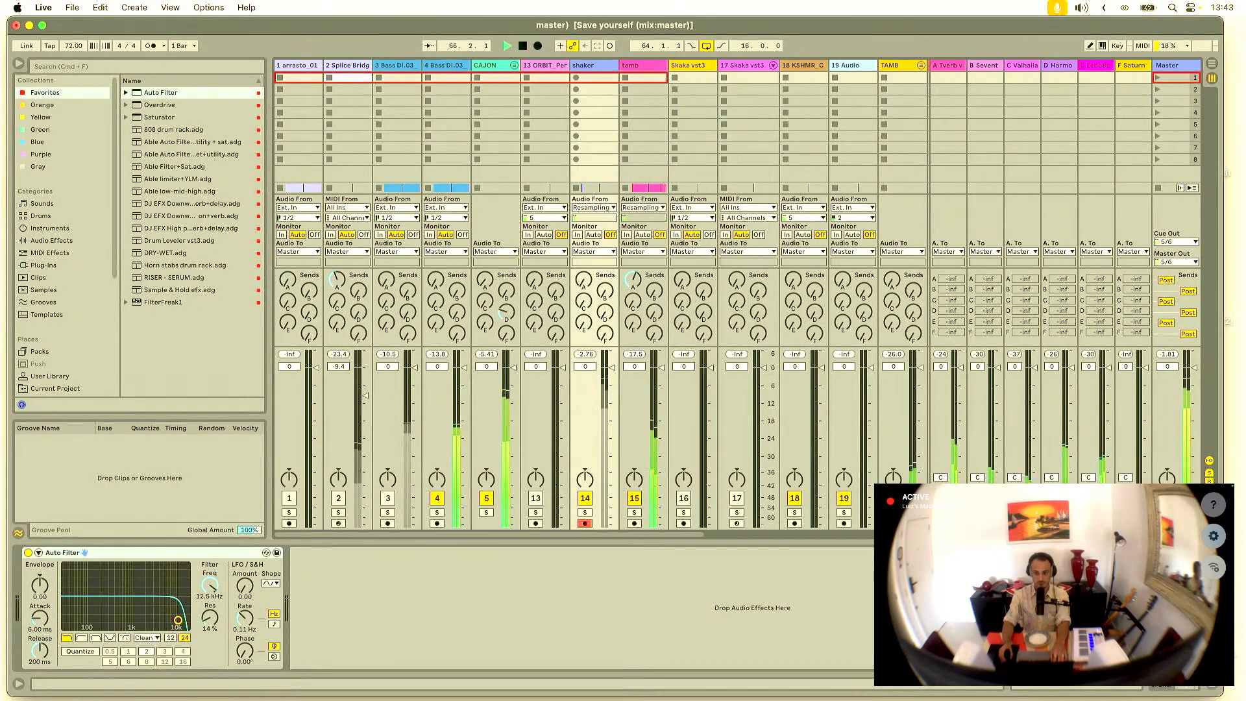
scroll(621, 358, right, 10)
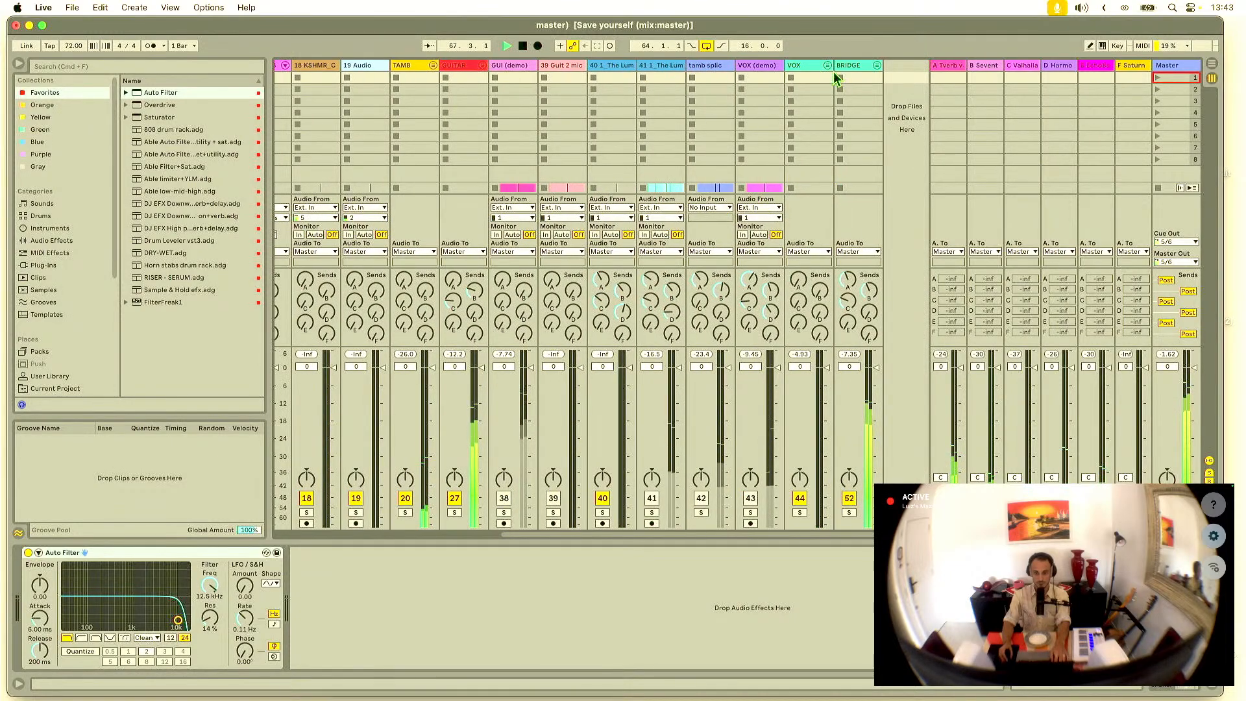
scroll(870, 101, left, 3)
scroll(870, 101, right, 3)
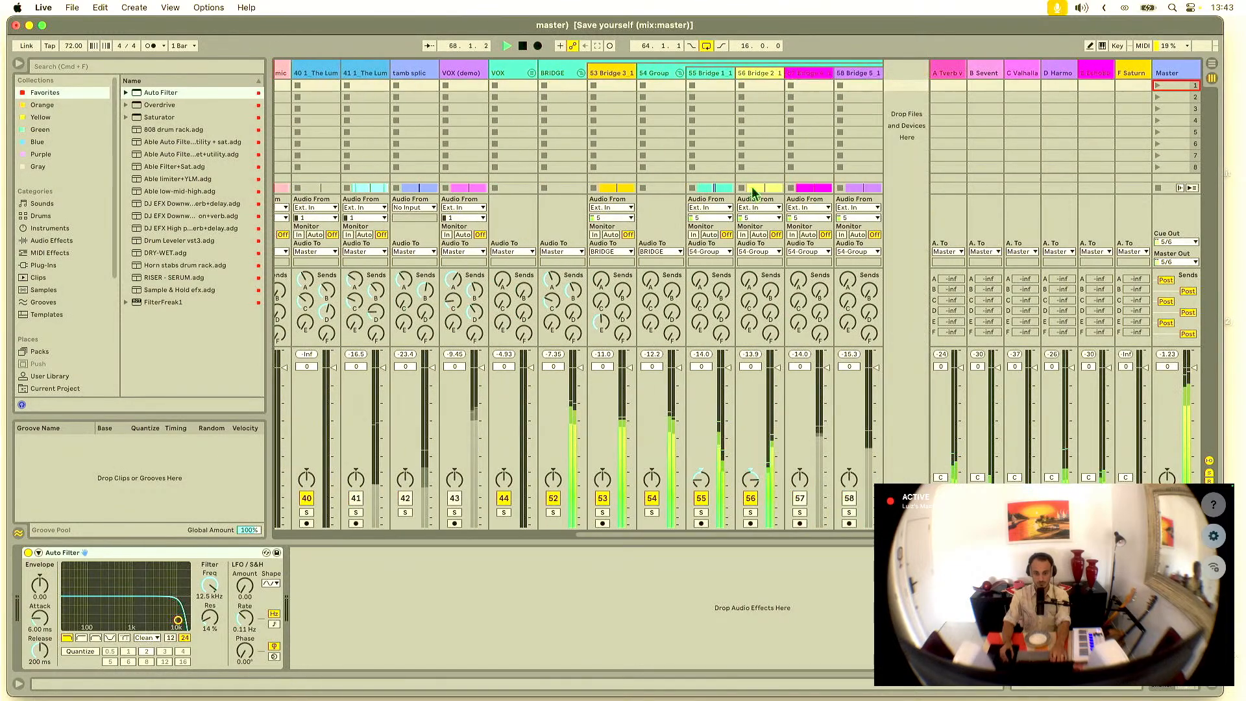
key(Tab)
Step: Select all the Bridge 1_1 clips on track 55 in the arrangement and raise their clip gain
scroll(587, 272, down, 20)
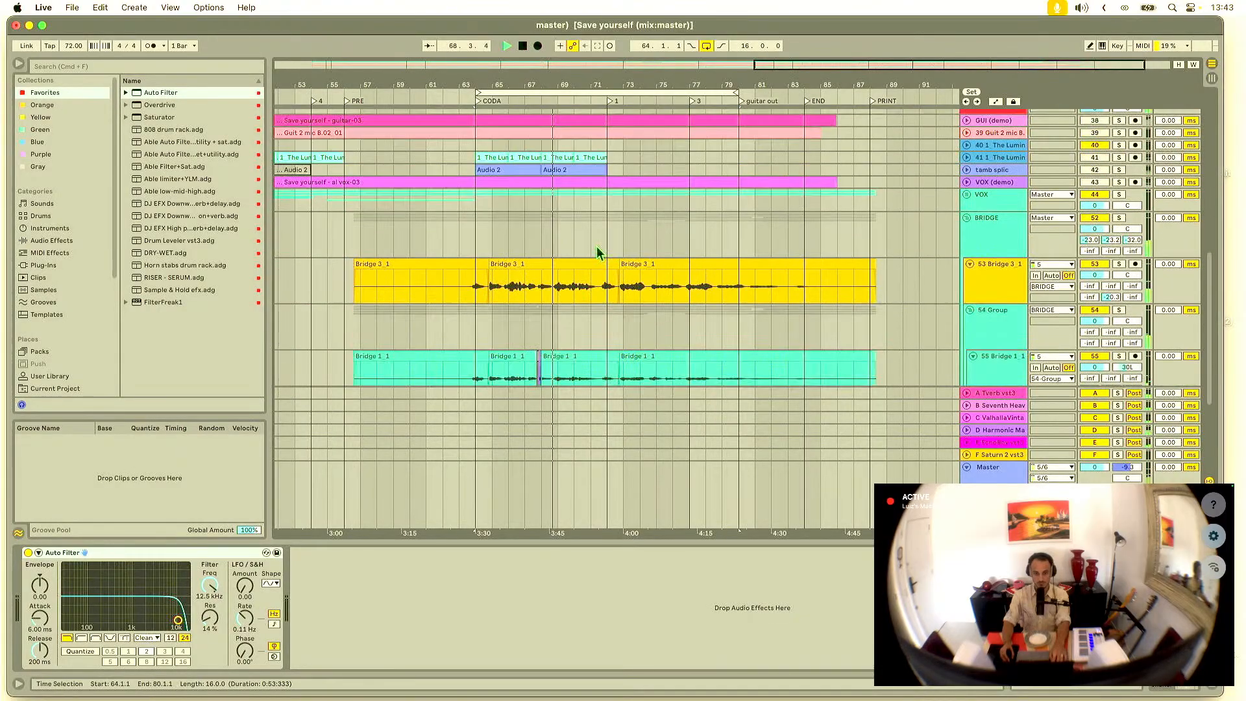
click(504, 242)
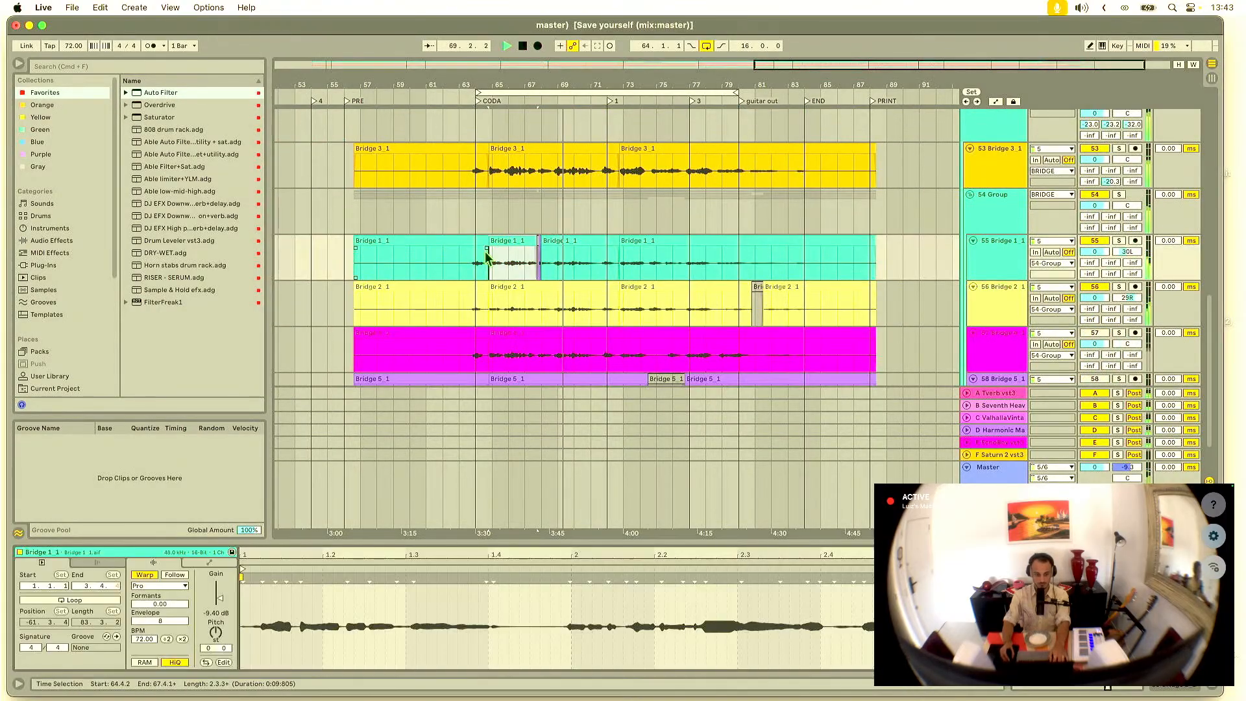
click(478, 242)
shift+click(706, 256)
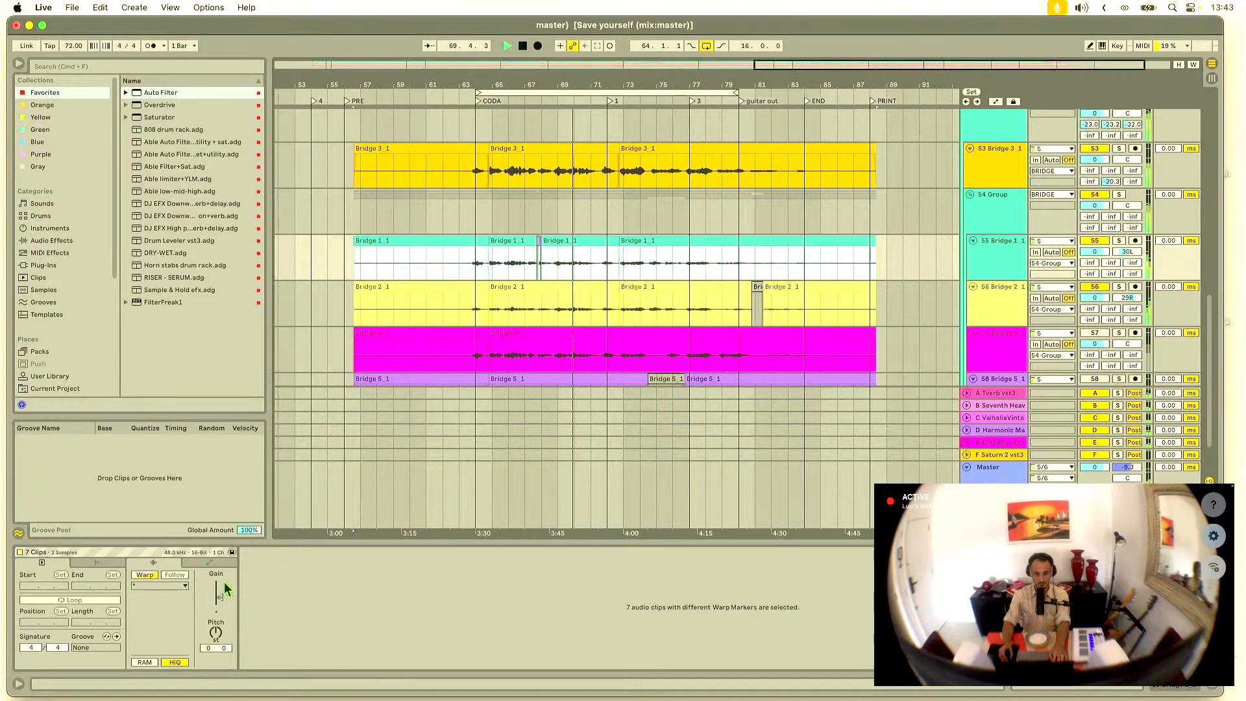
drag(222, 604, 222, 599)
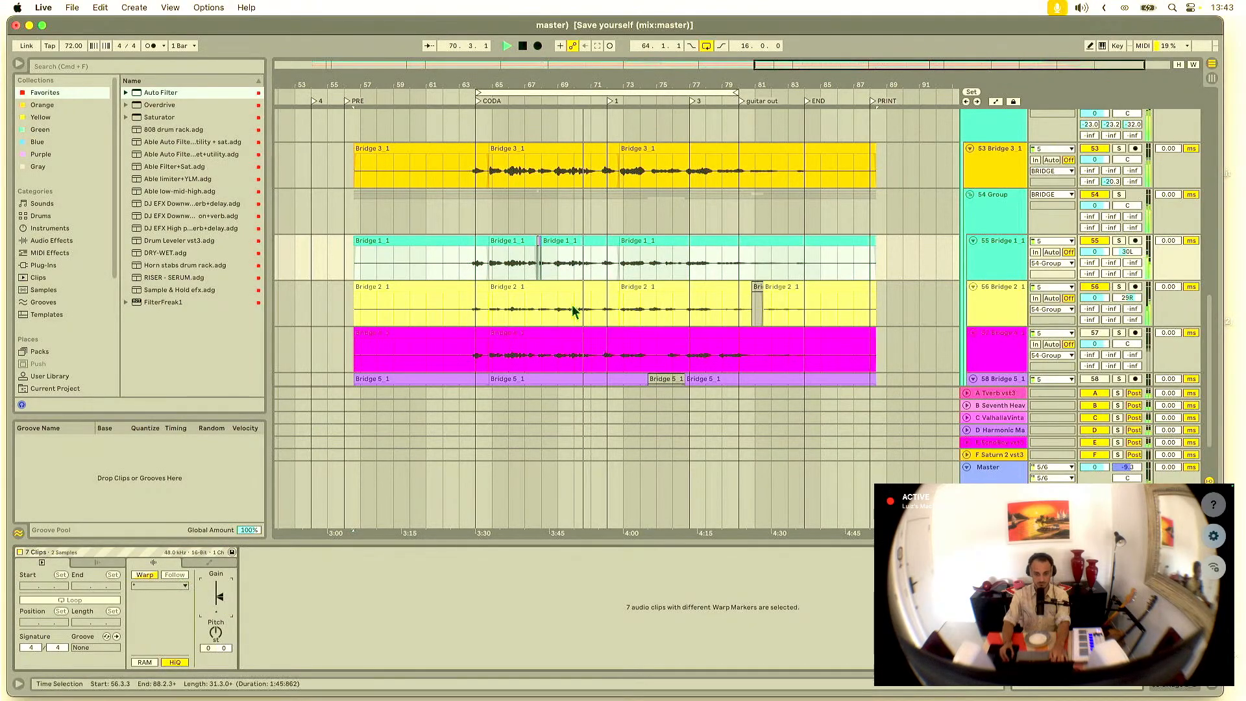
Step: Extend the clip selection from track 55 across all four vocal tracks of the 54 Group, down to Bridge 5_1
scroll(854, 323, down, 2)
shift+click(835, 324)
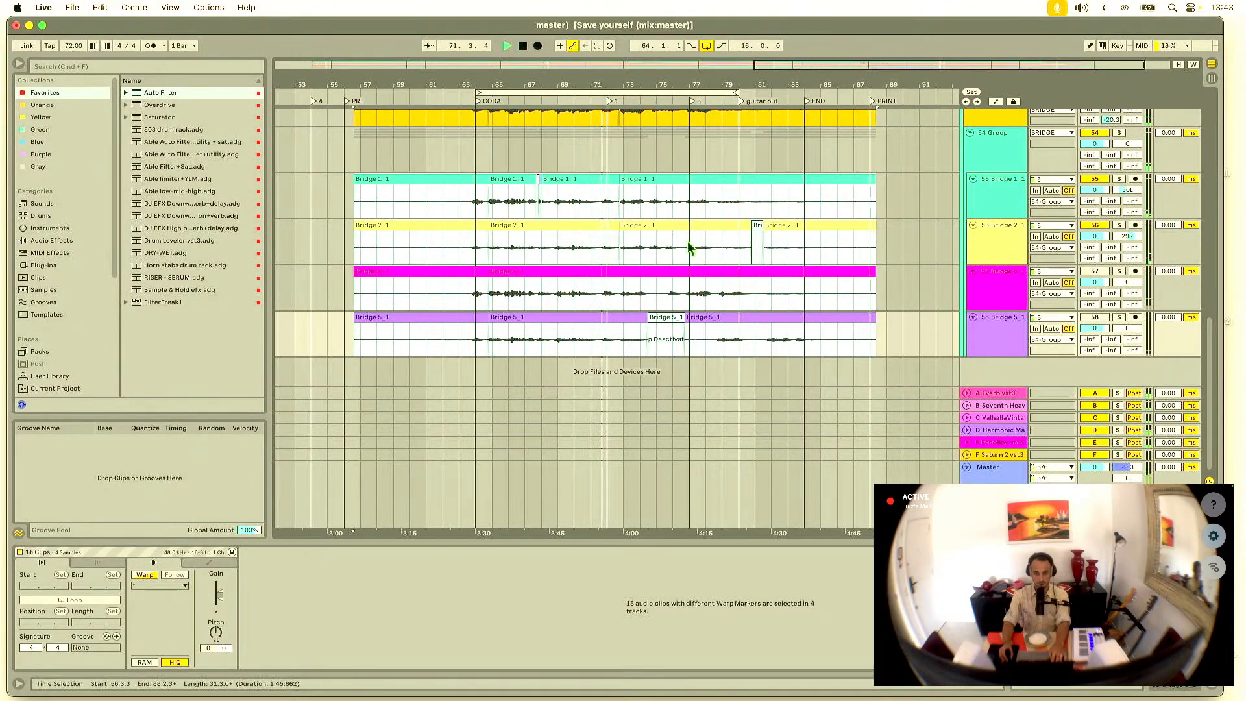
click(551, 179)
Step: Try to deactivate the 71.3.1 to 72.4.1 phrase on tracks 56 and 57, play it back, and undo the change
drag(625, 86, 705, 79)
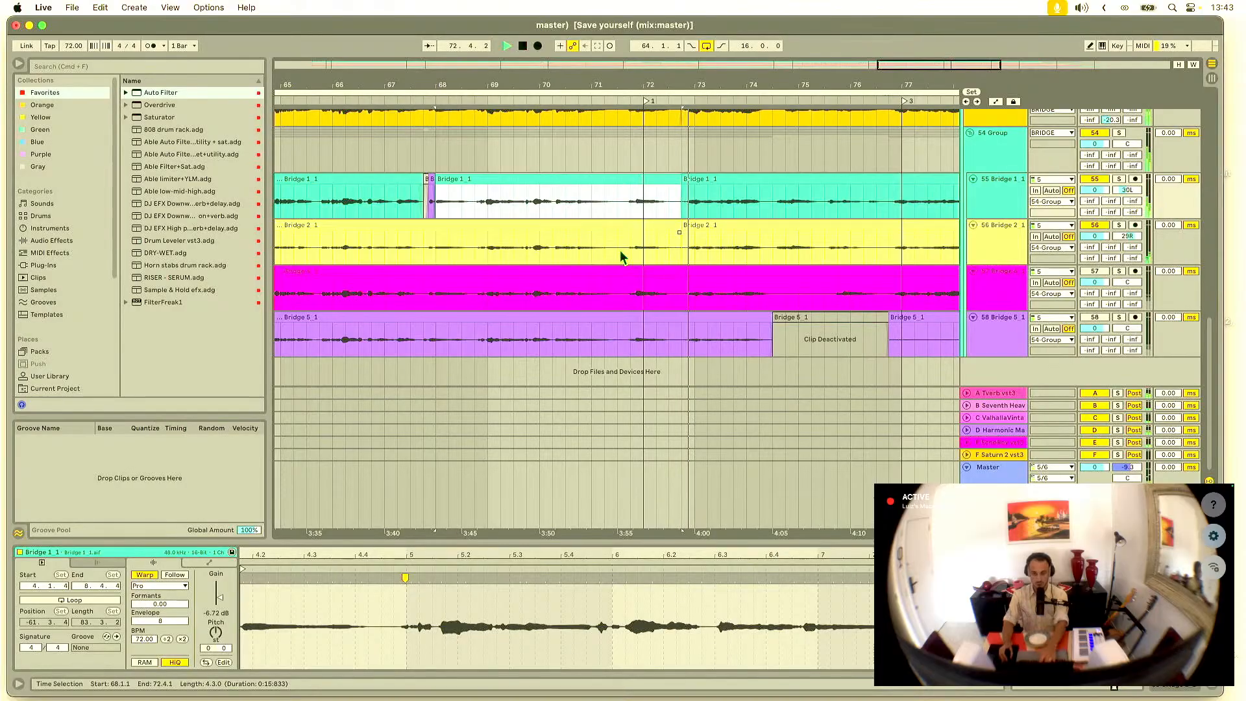
drag(623, 253, 677, 294)
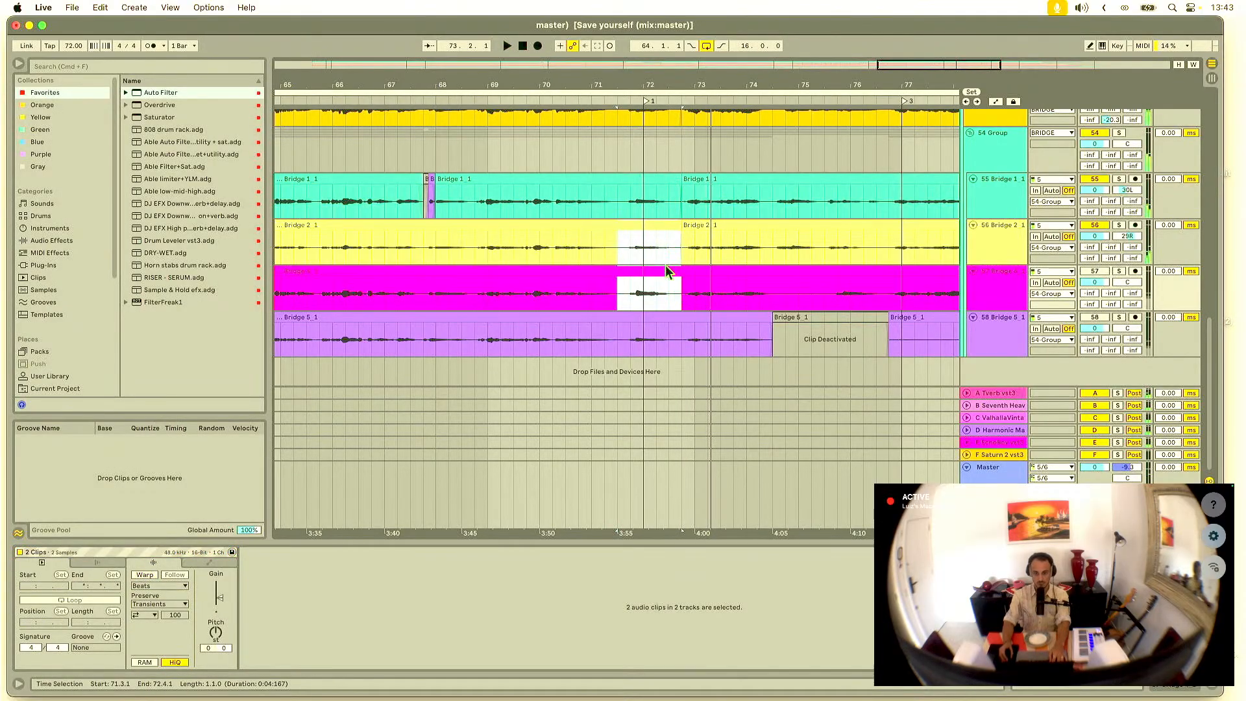
key(0)
click(634, 200)
key(space)
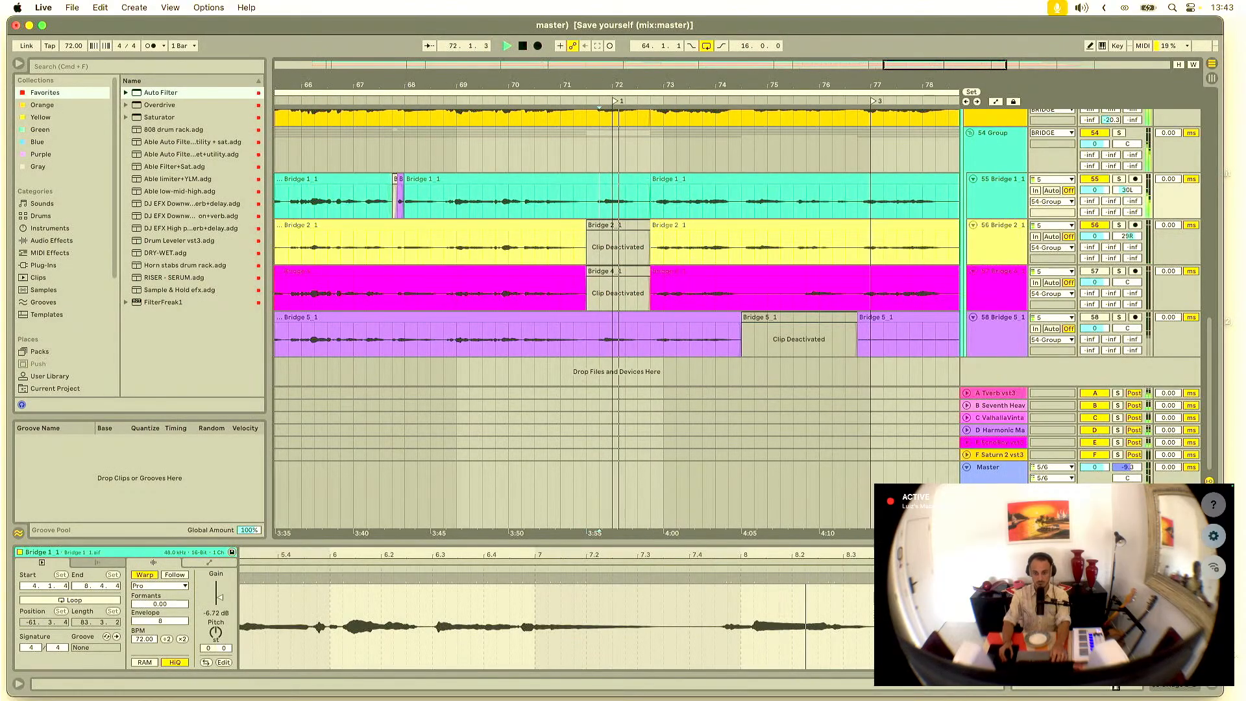
drag(587, 342, 652, 344)
key(space)
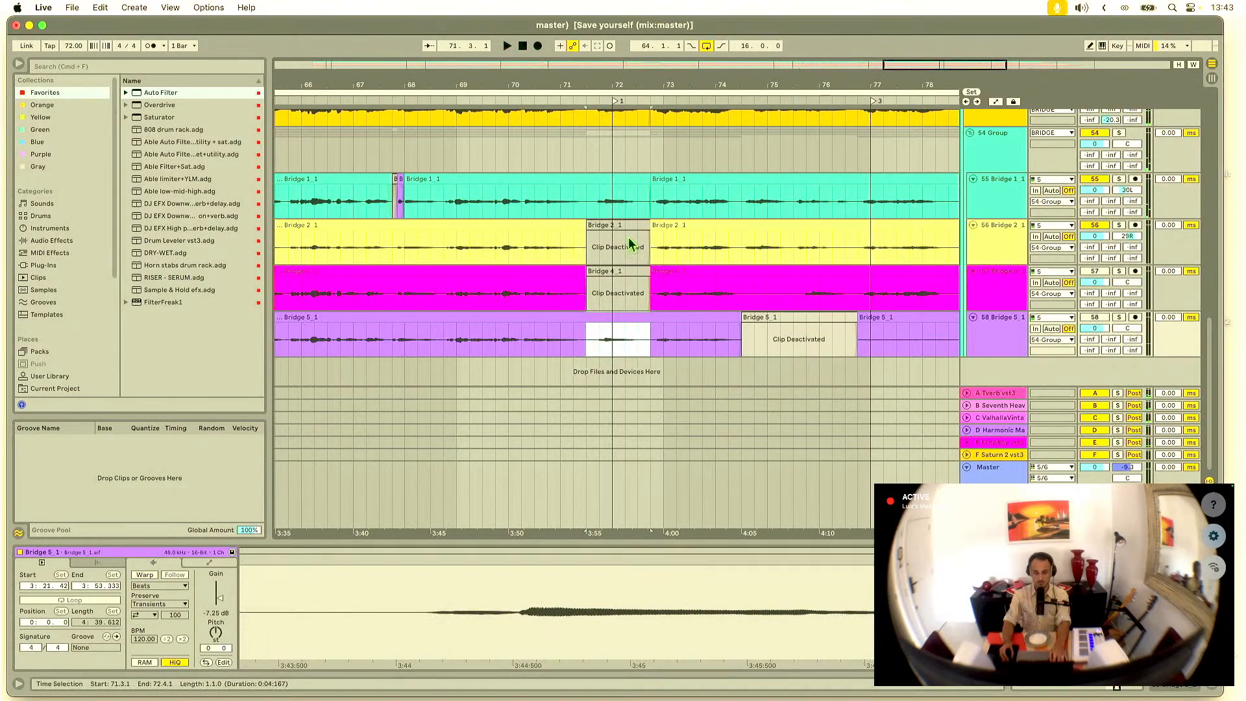
key(super+z)
Step: Try to deactivate the 71.3.1 to 72.4.1 phrase in the Bridge 1_1 and Bridge 2_1 clips, audition it, and undo it
scroll(624, 225, up, 4)
click(590, 223)
key(space)
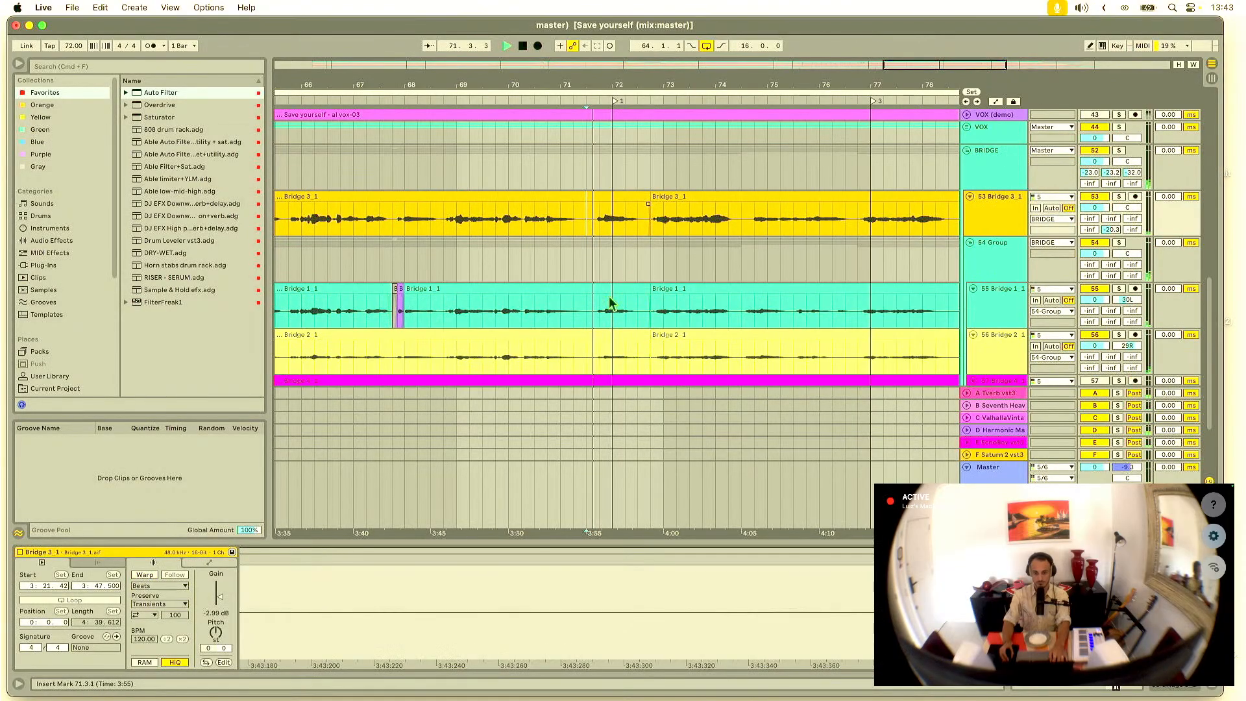
drag(592, 302, 640, 350)
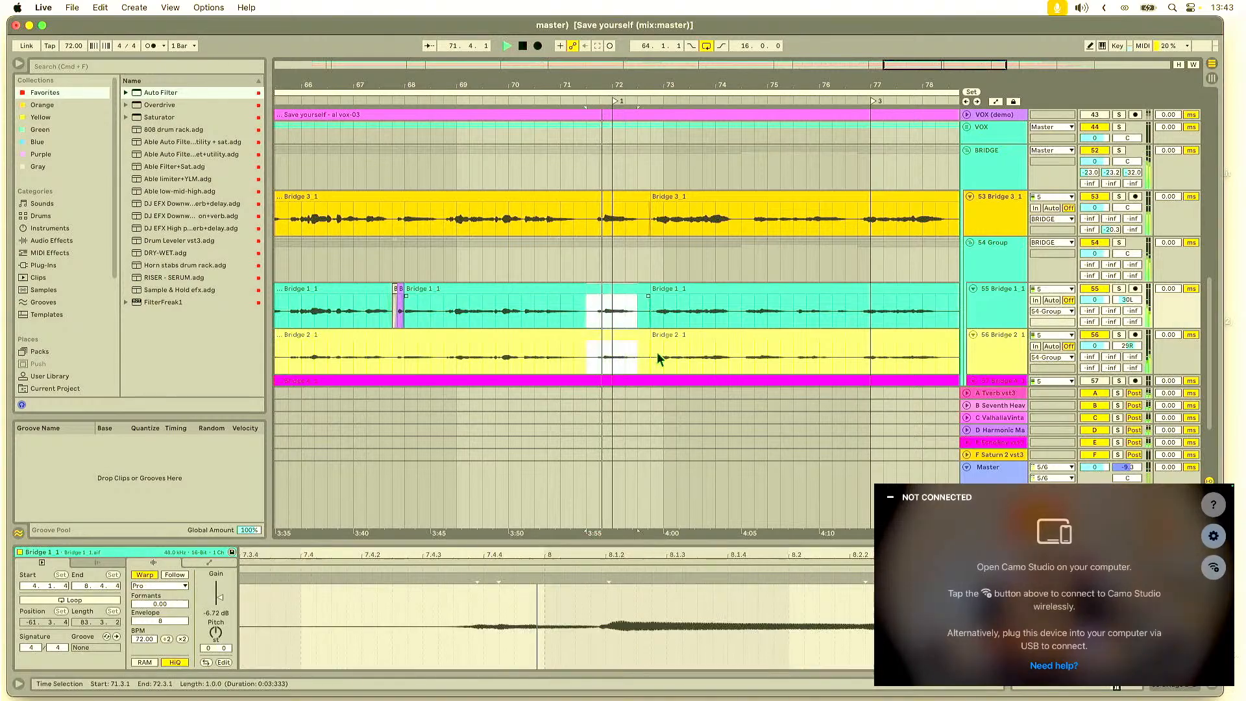
key(space)
key(0)
click(593, 196)
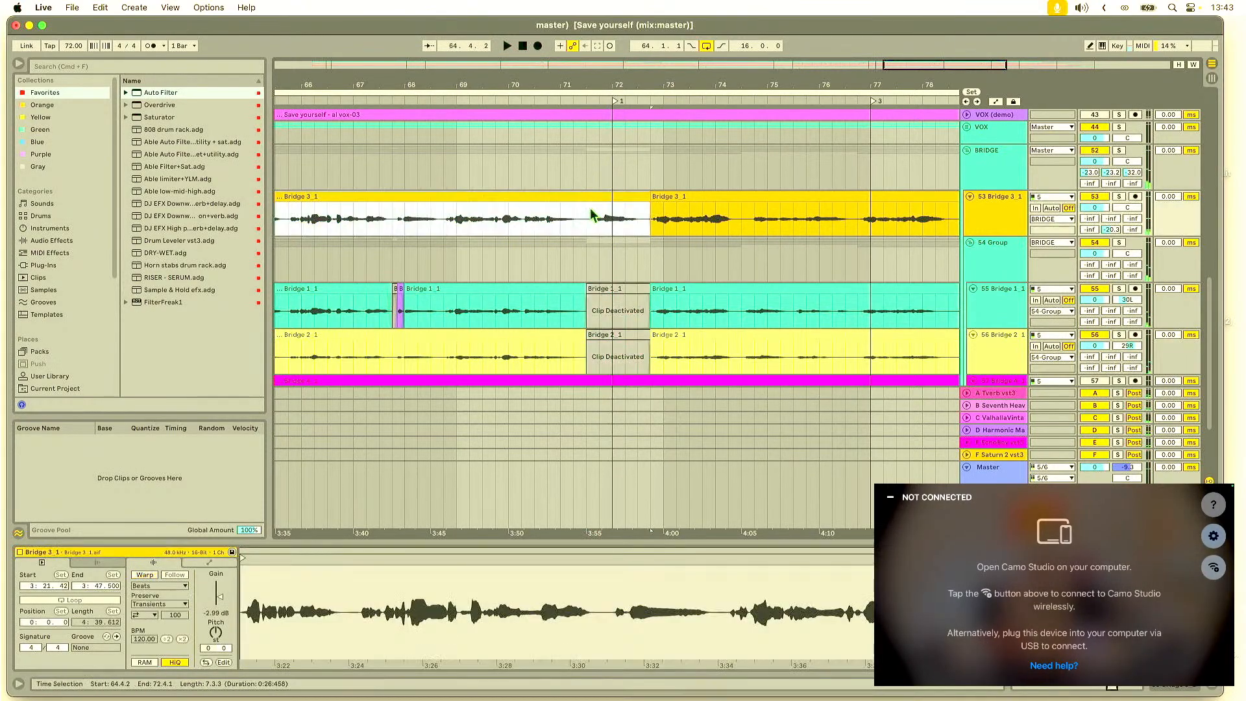
click(591, 215)
key(space)
drag(650, 86, 570, 80)
key(super+z)
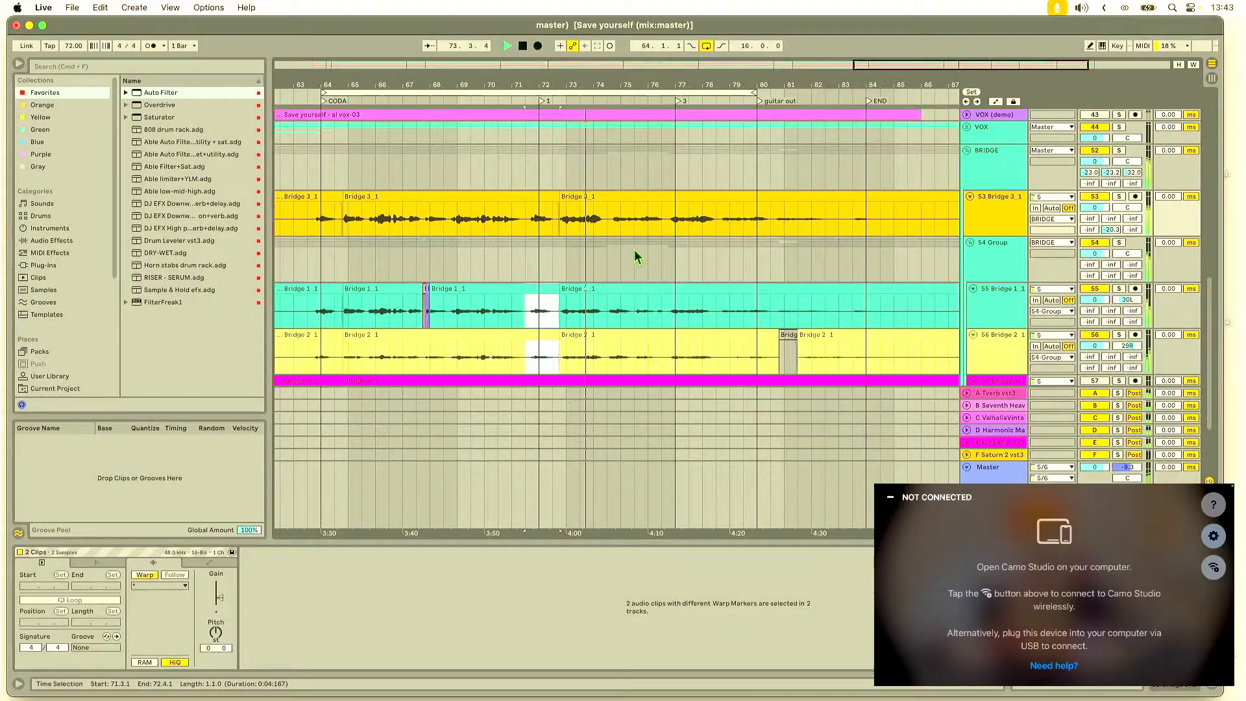
Step: Select the Bridge 1_1 and Bridge 2_1 clips from 72.4.1 onward on tracks 55 and 56
click(647, 286)
scroll(649, 279, down, 3)
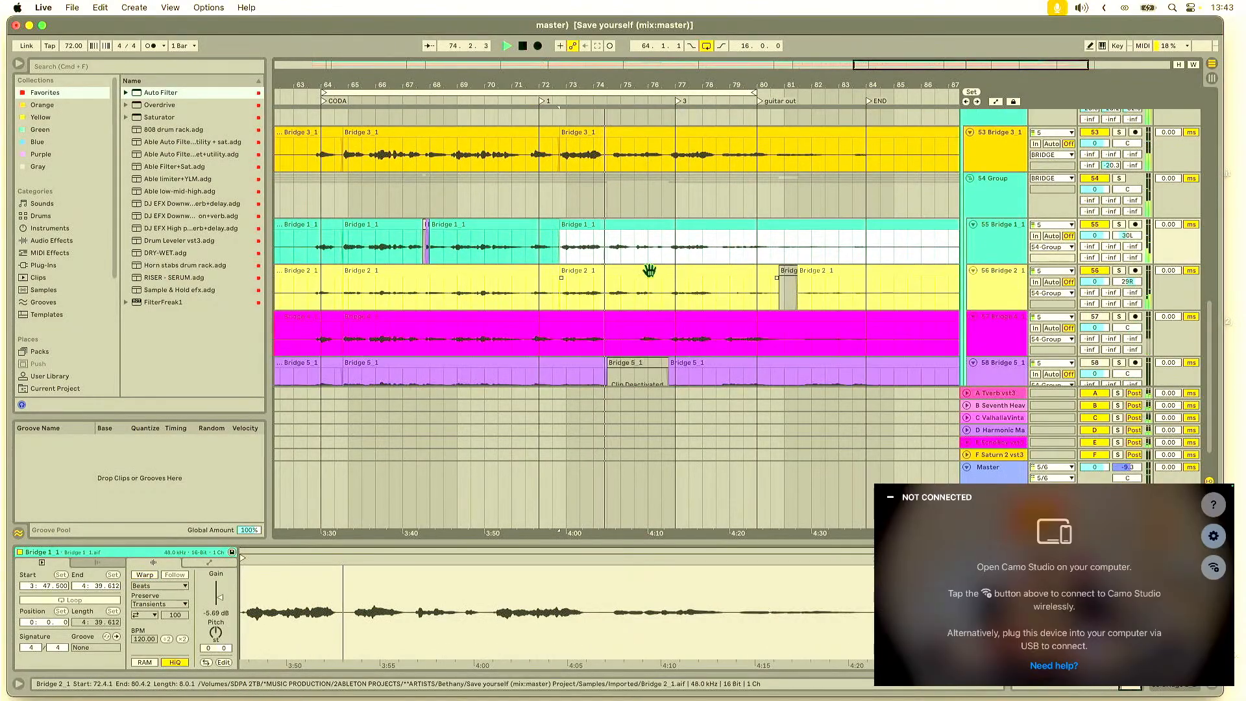
shift+click(654, 293)
drag(706, 66, 702, 78)
drag(560, 85, 562, 95)
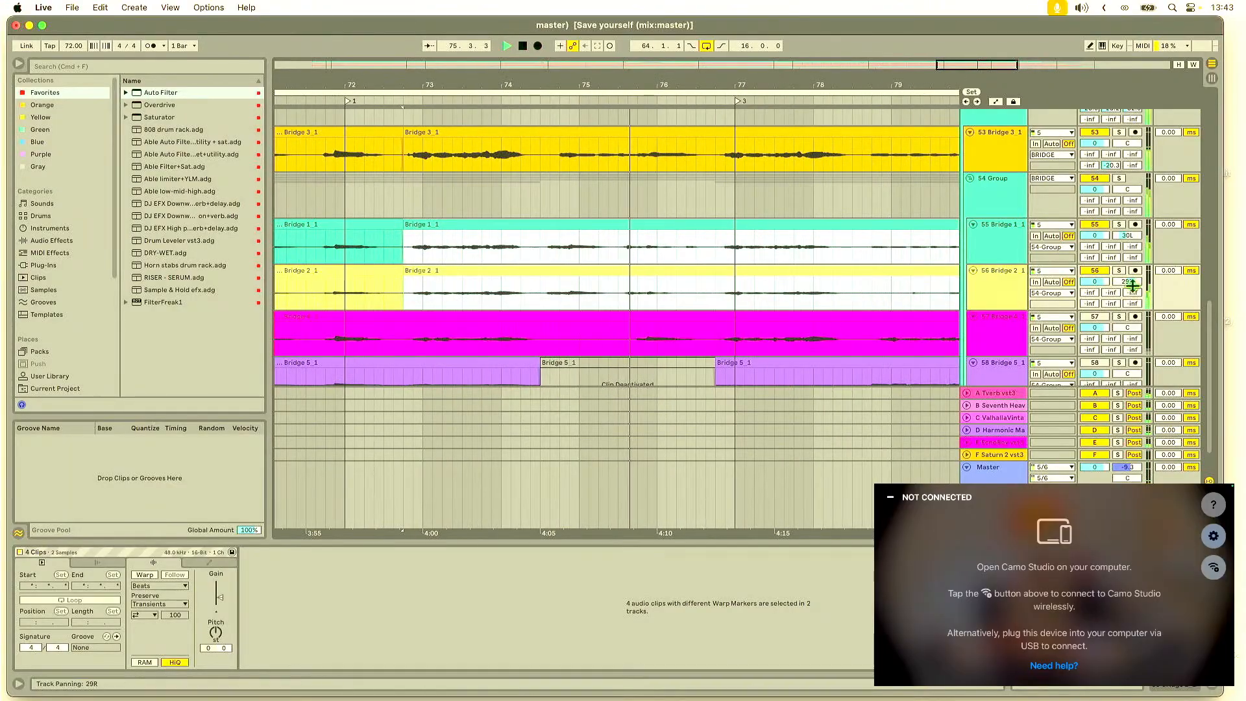
Step: Solo the Bridge 2_1 track and audition its phrase leading into bar 75
click(1119, 270)
click(538, 287)
key(space)
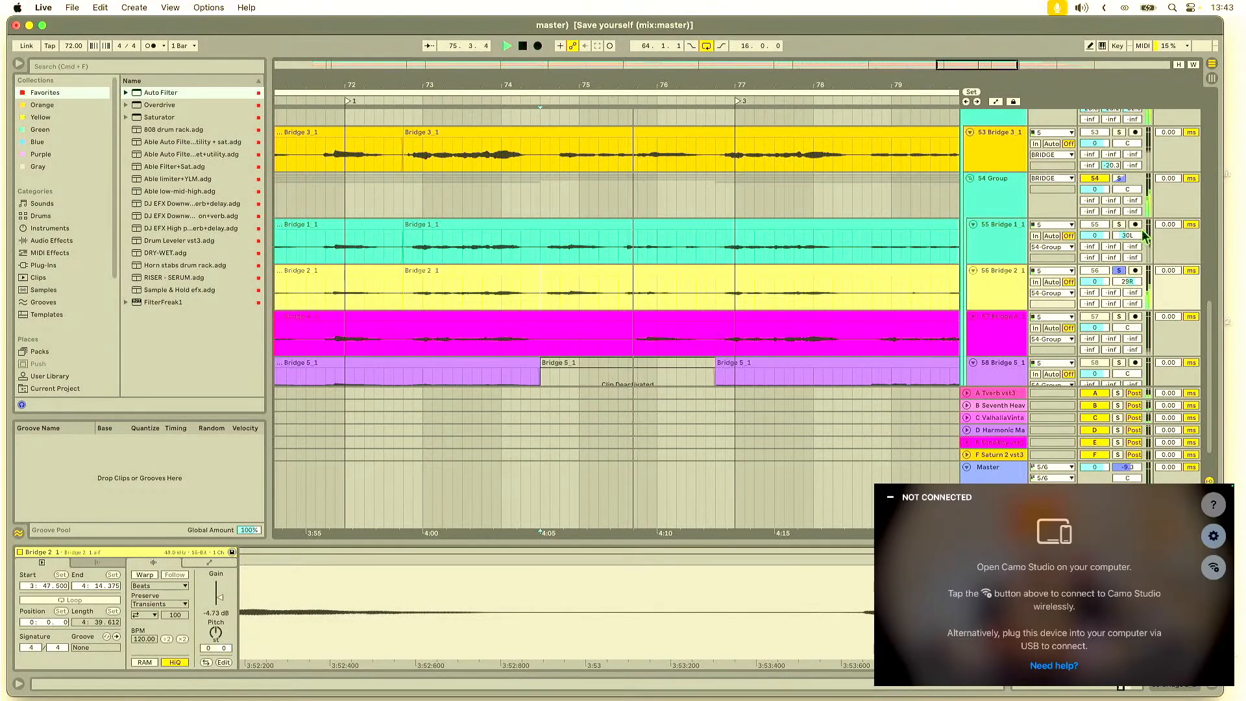
key(space)
Step: Solo the Bridge 1_1 track instead and audition it from 75.2.3 and again from 74.3.3
click(1118, 225)
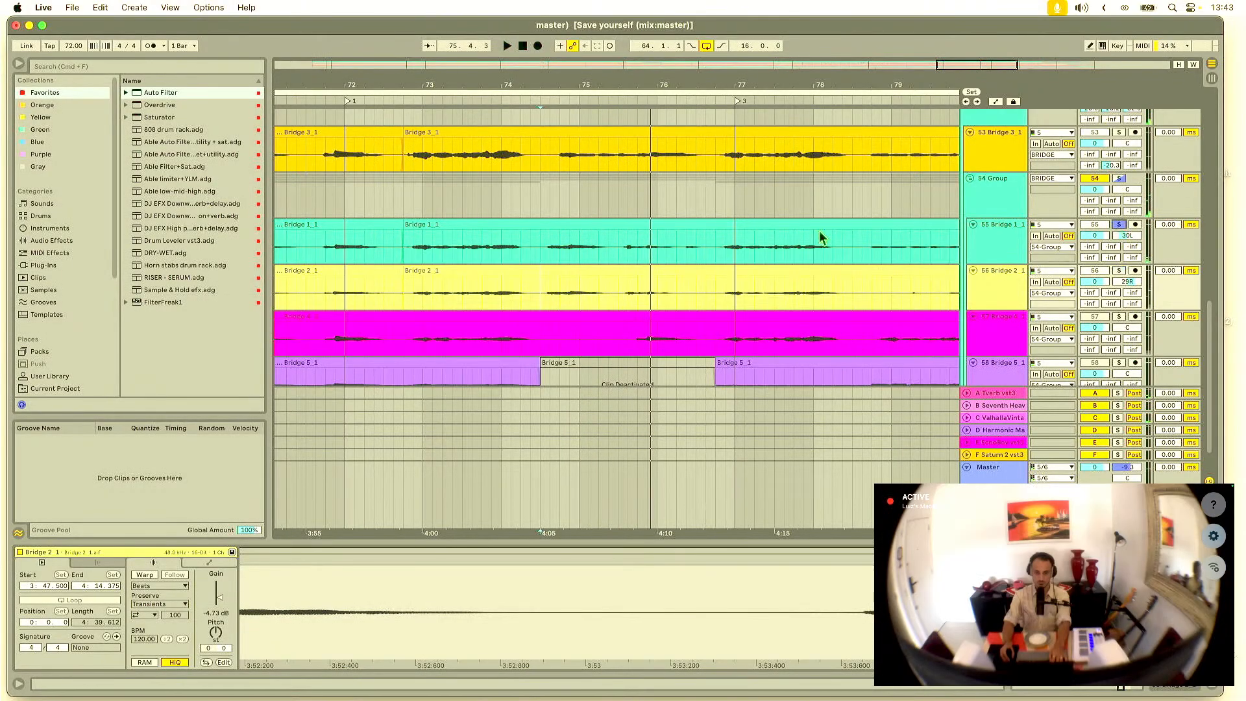
click(612, 251)
key(space)
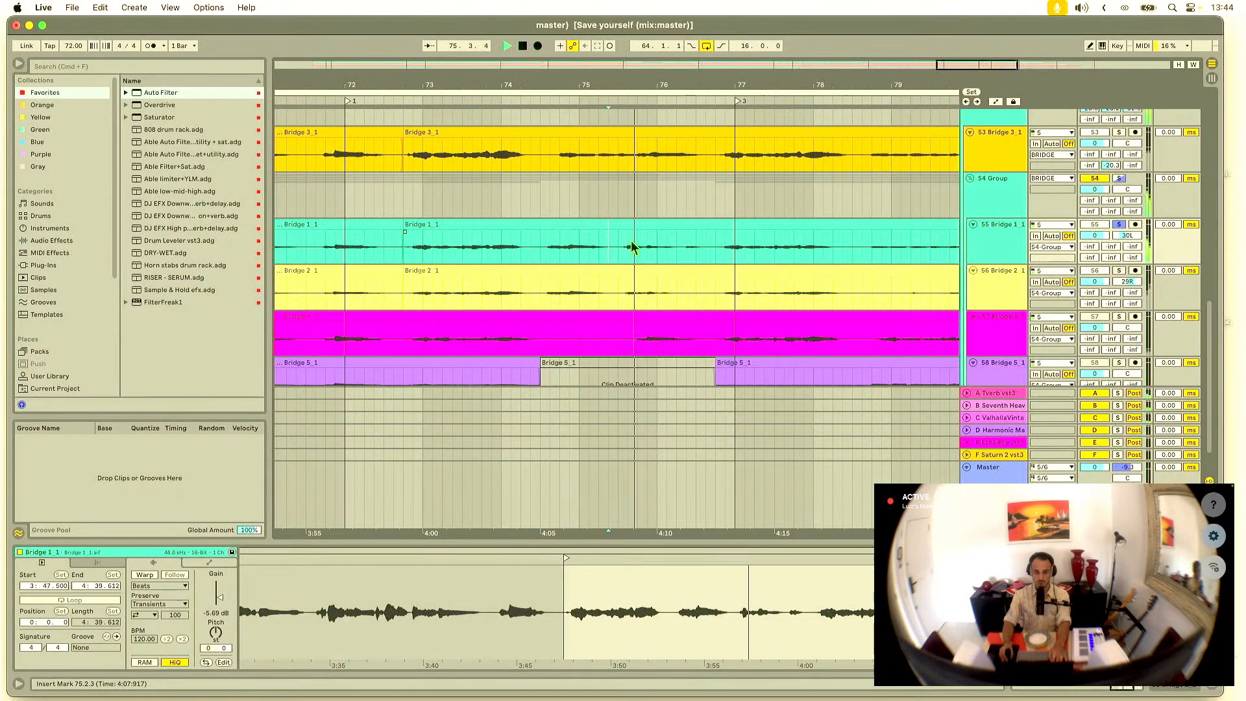
click(549, 253)
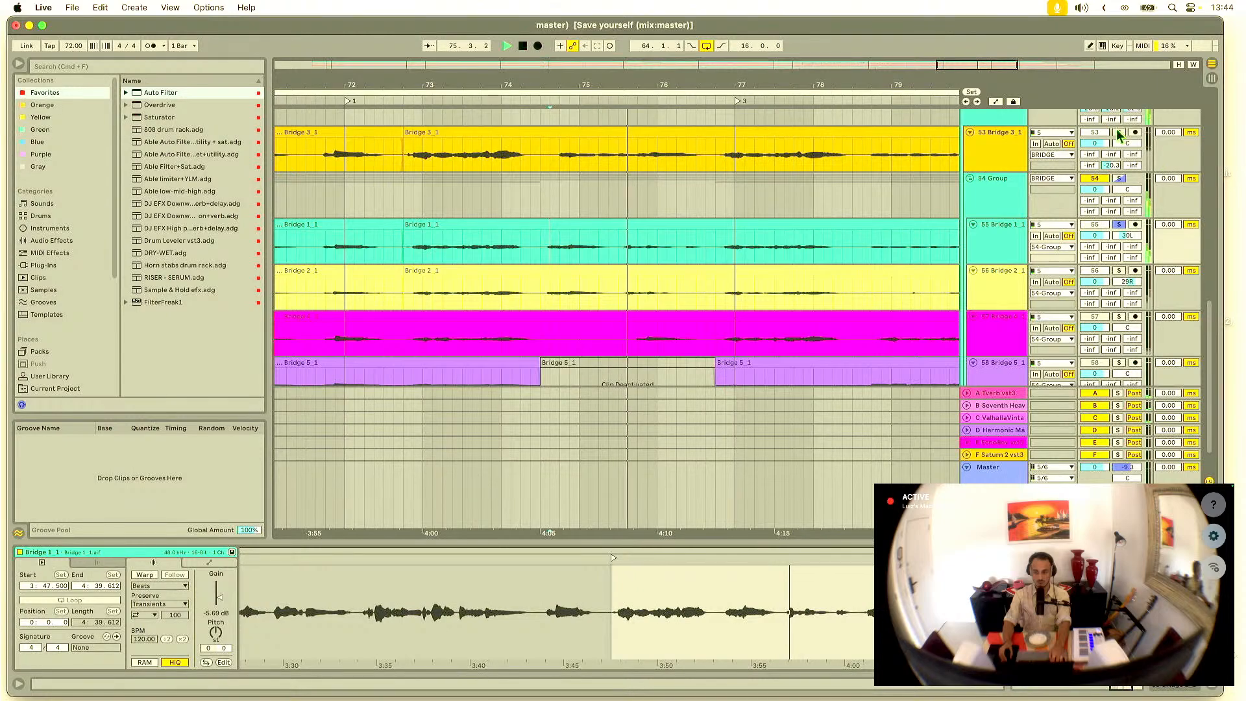
Step: Solo the whole BRIDGE group and listen to its vocals together around bar 75
scroll(1117, 185, up, 2)
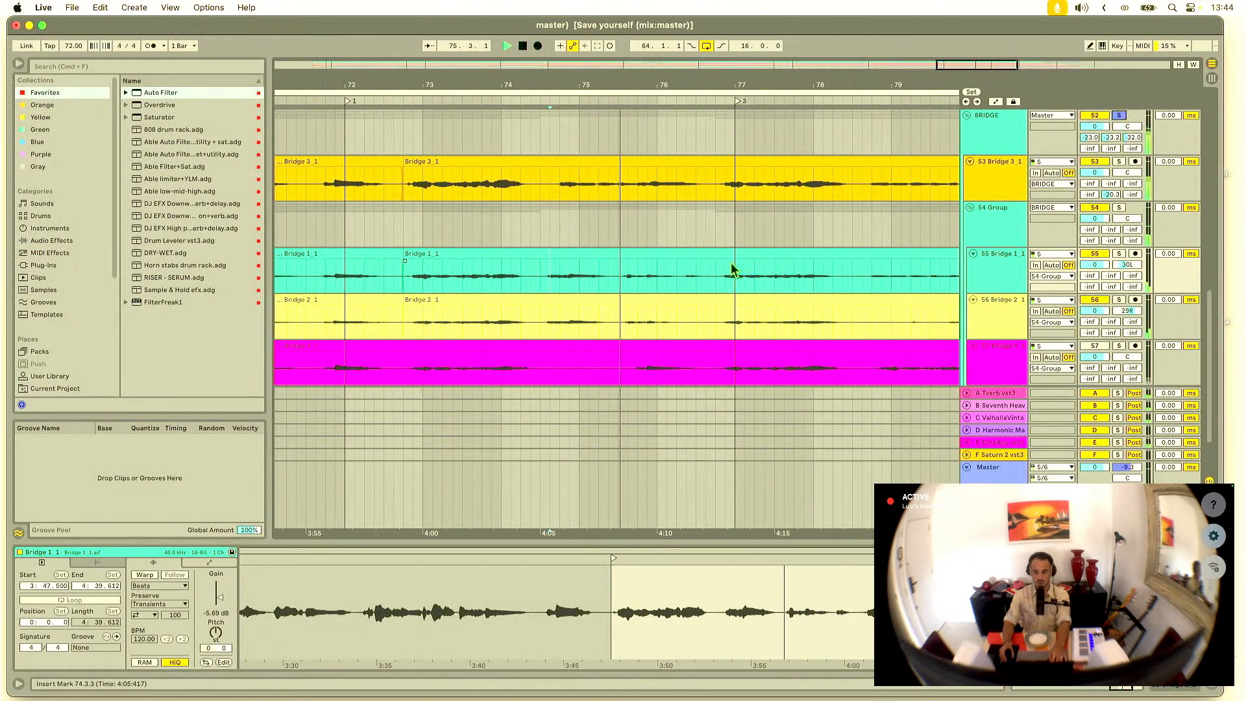
key(space)
scroll(689, 258, down, 4)
scroll(687, 259, up, 6)
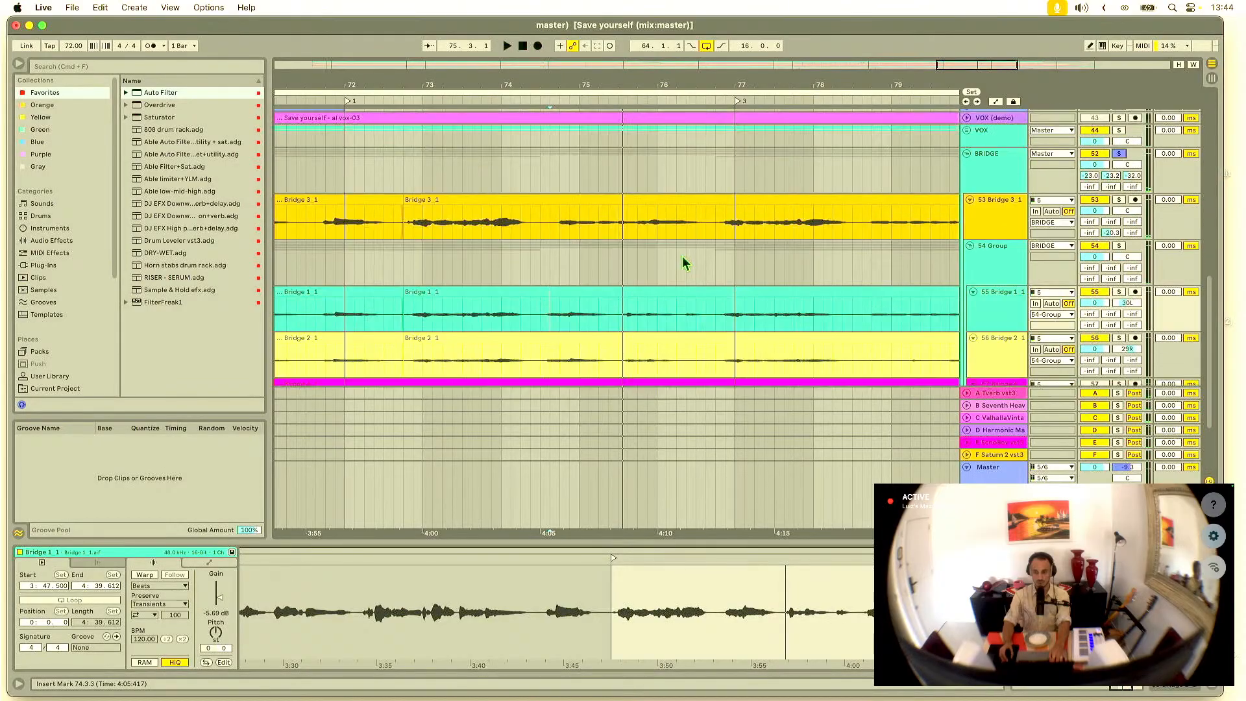
Step: Solo the Bridge 3_1 track and audition it from 75.1.1 and again from around bar 74
click(583, 221)
key(space)
click(1116, 201)
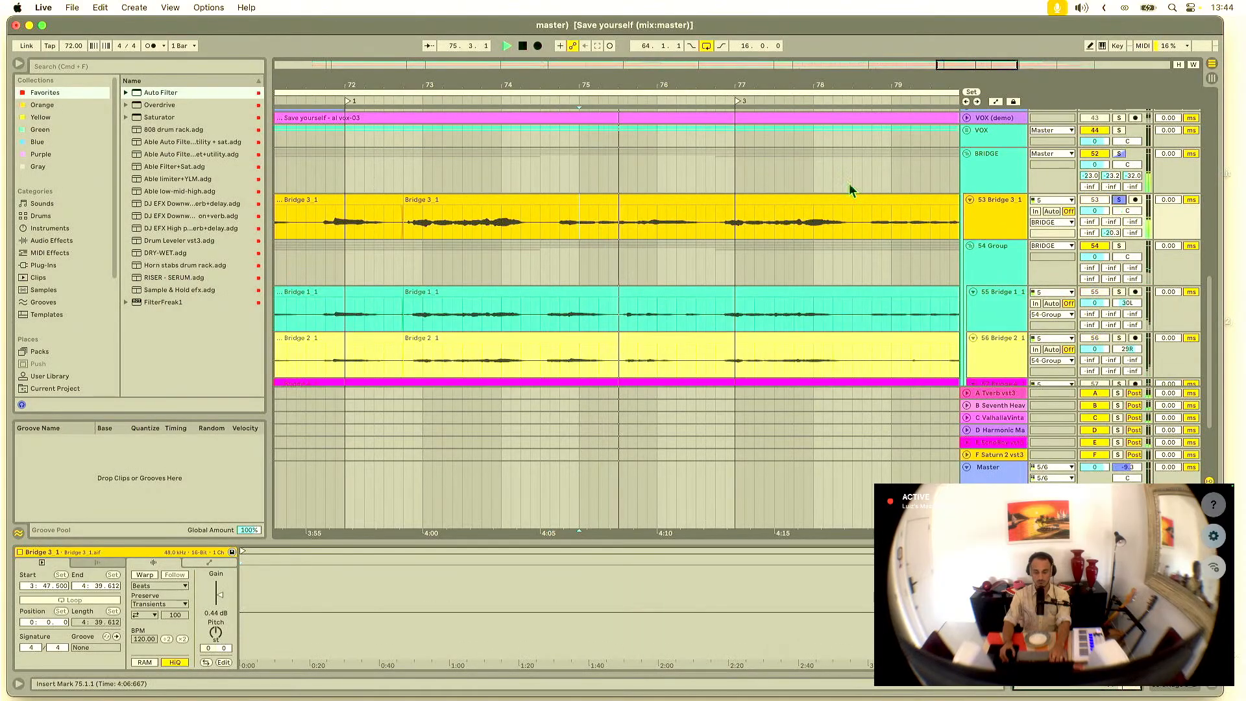
click(497, 220)
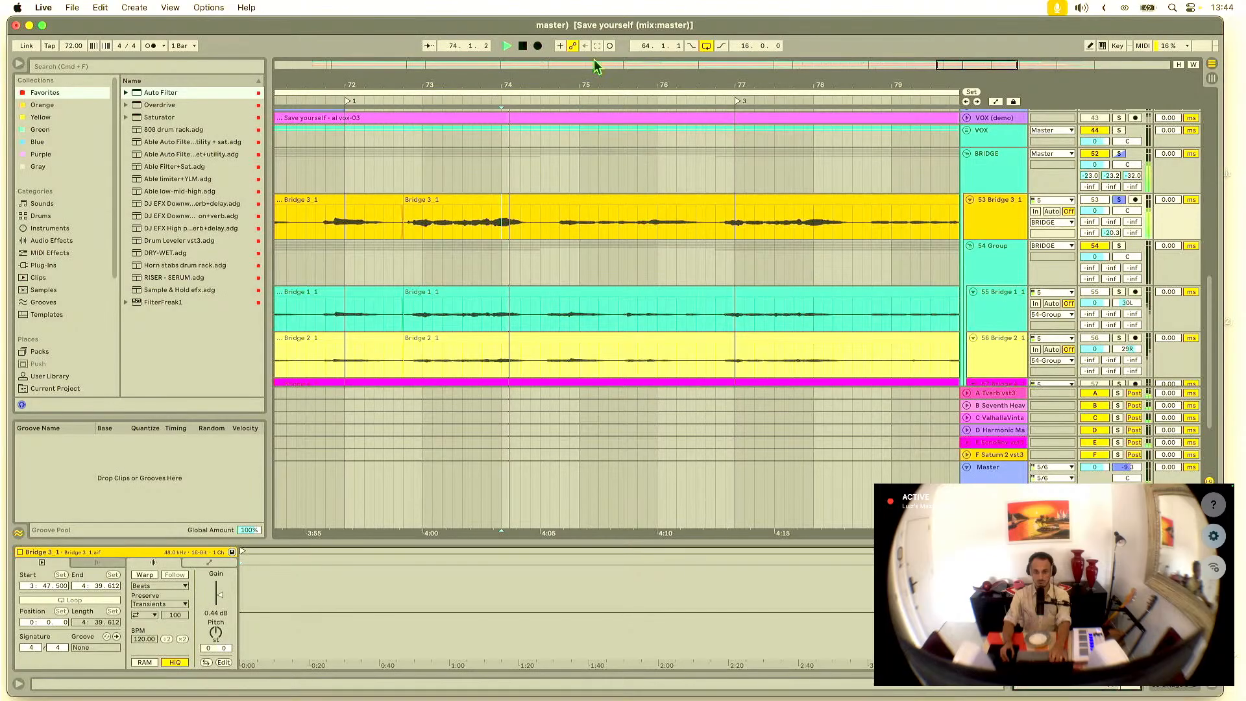
scroll(623, 136, down, 3)
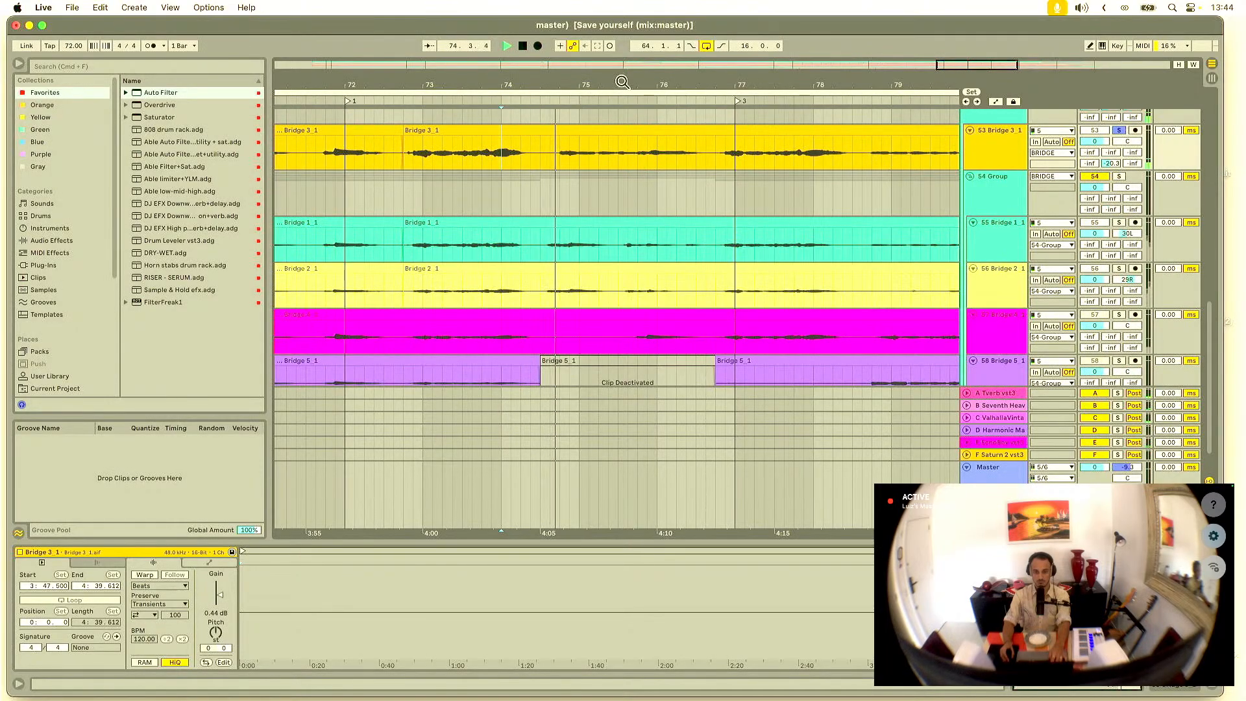
drag(619, 79, 676, 81)
Step: Release the Bridge 3_1 solo and play the full mix from bar 72 with looping off, replaying from 72.3.1
click(1119, 131)
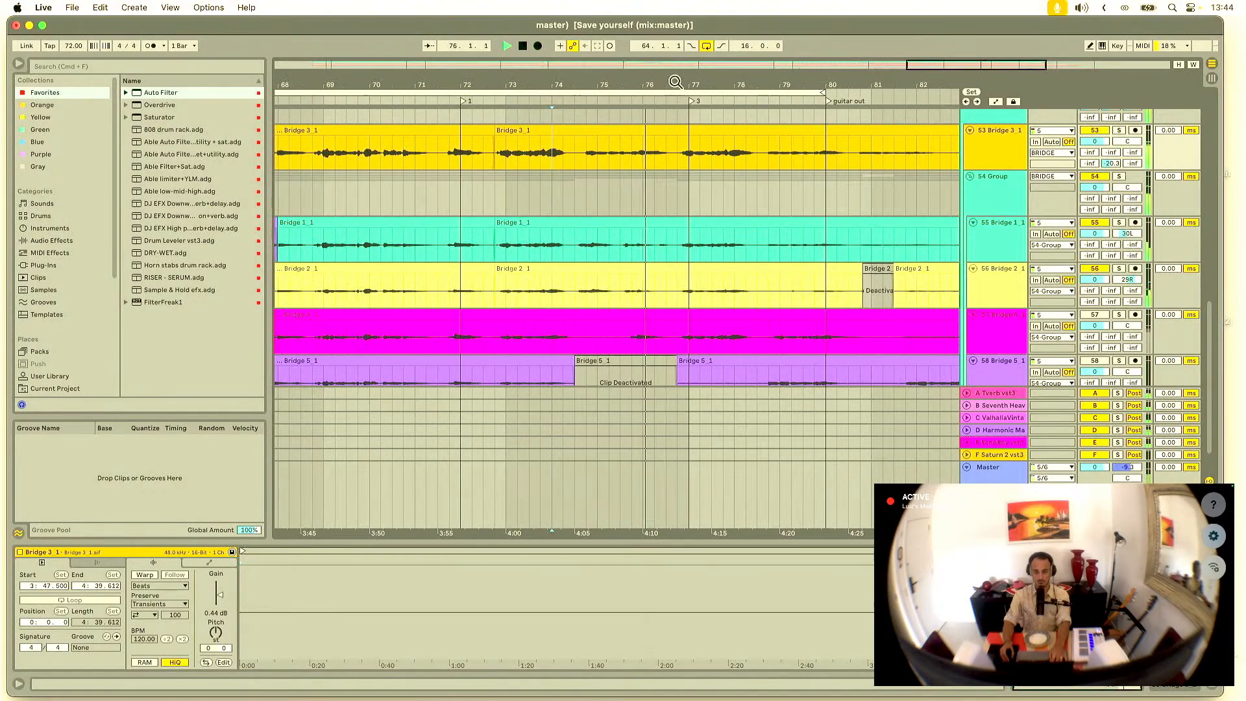
click(461, 160)
drag(728, 99, 682, 91)
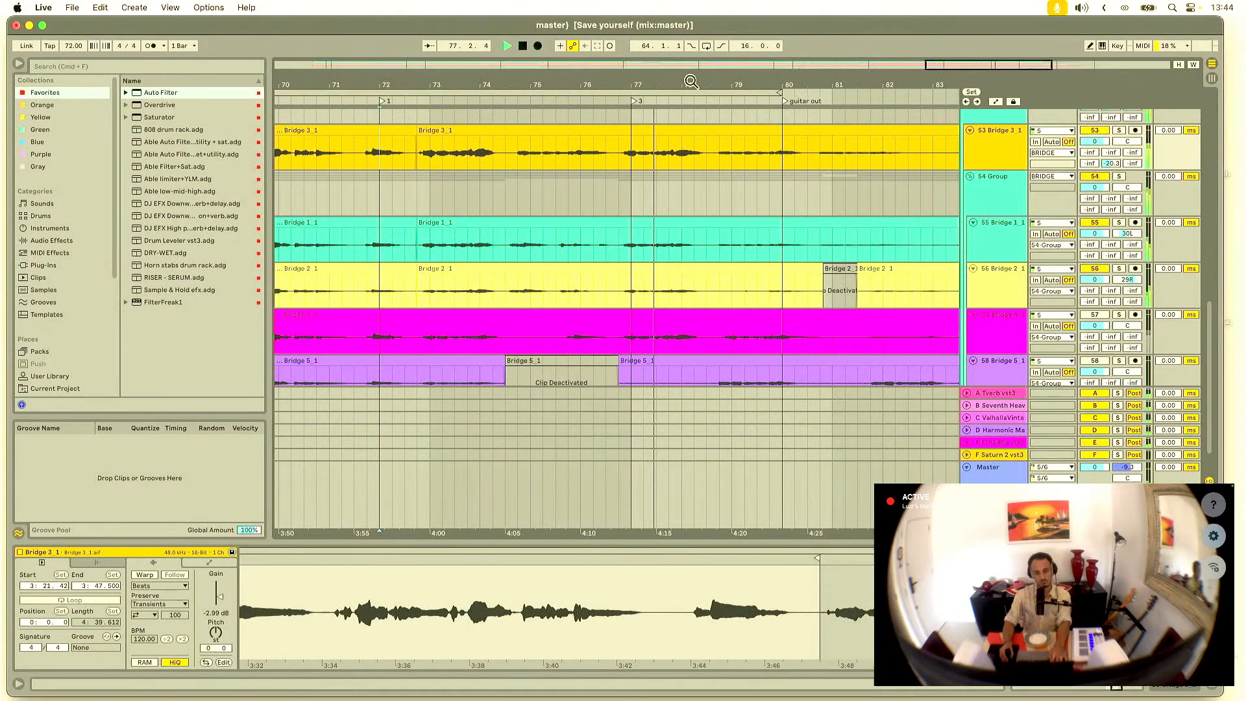
drag(691, 81, 632, 83)
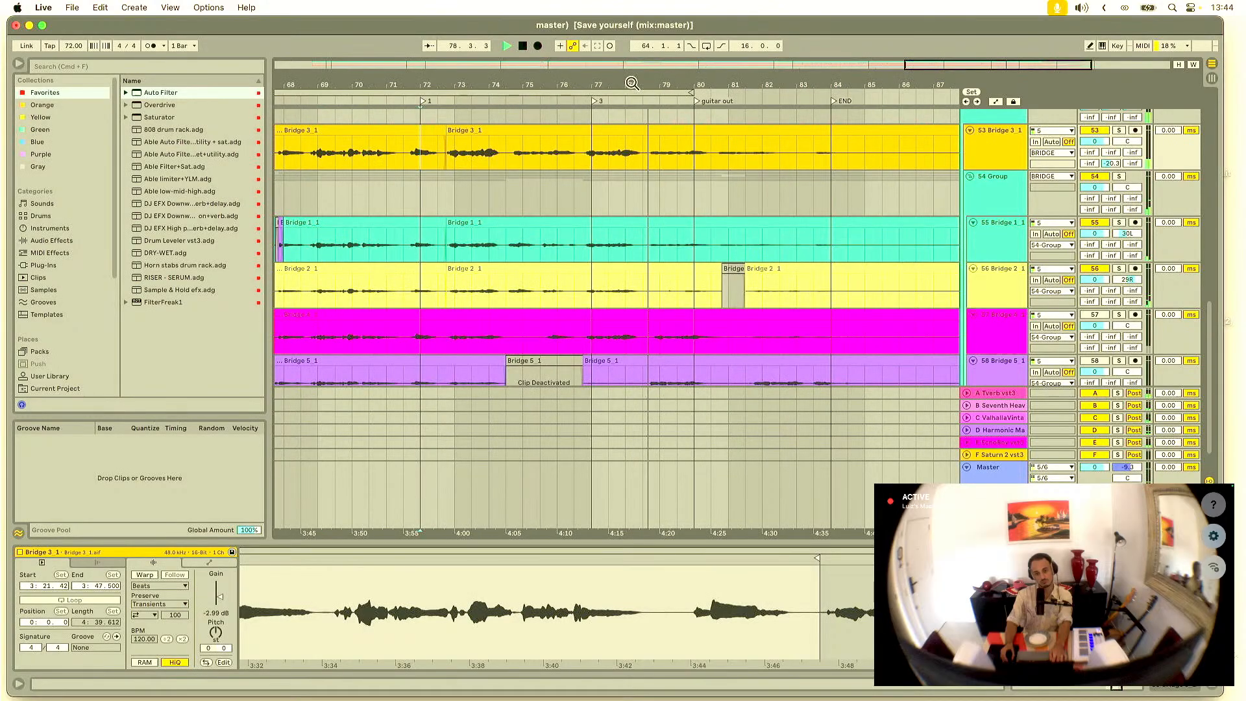
key(space)
click(442, 161)
key(space)
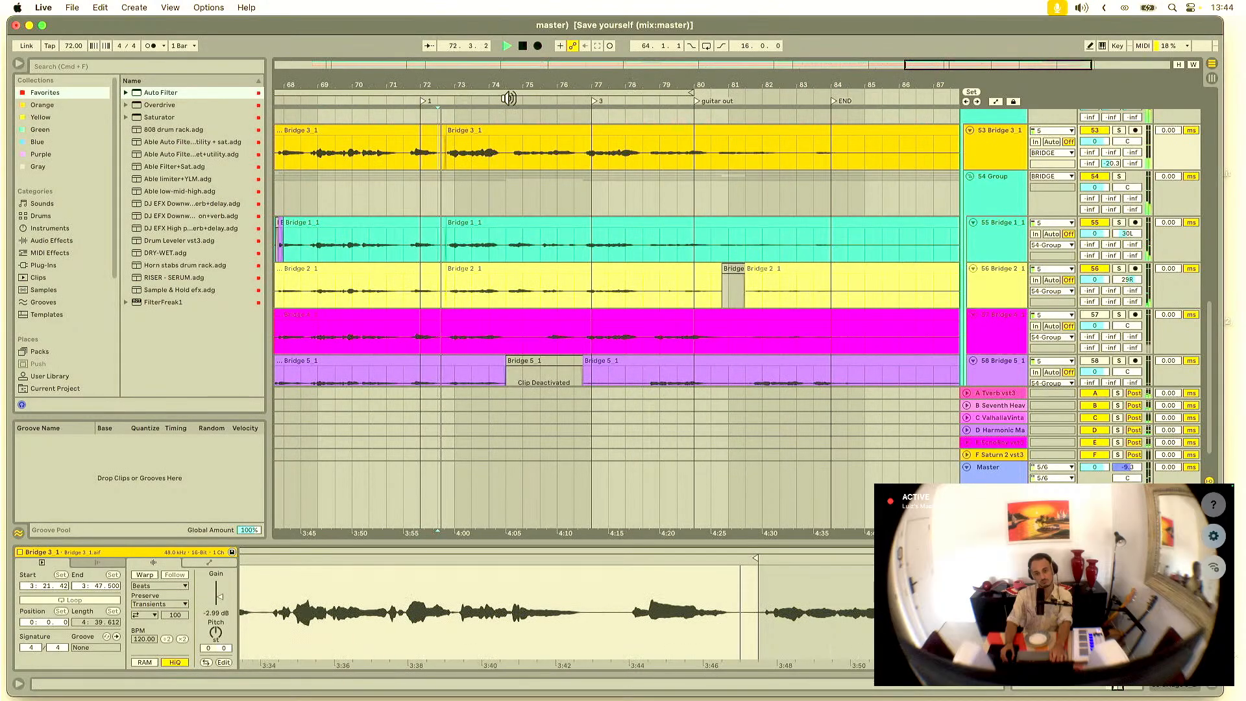
Step: Insert a new audio track directly below Bridge 3_1 inside the BRIDGE group
mouse_move(515, 84)
mouse_down()
mouse_move(515, 97)
mouse_move(584, 86)
mouse_up()
scroll(563, 115, left, 2)
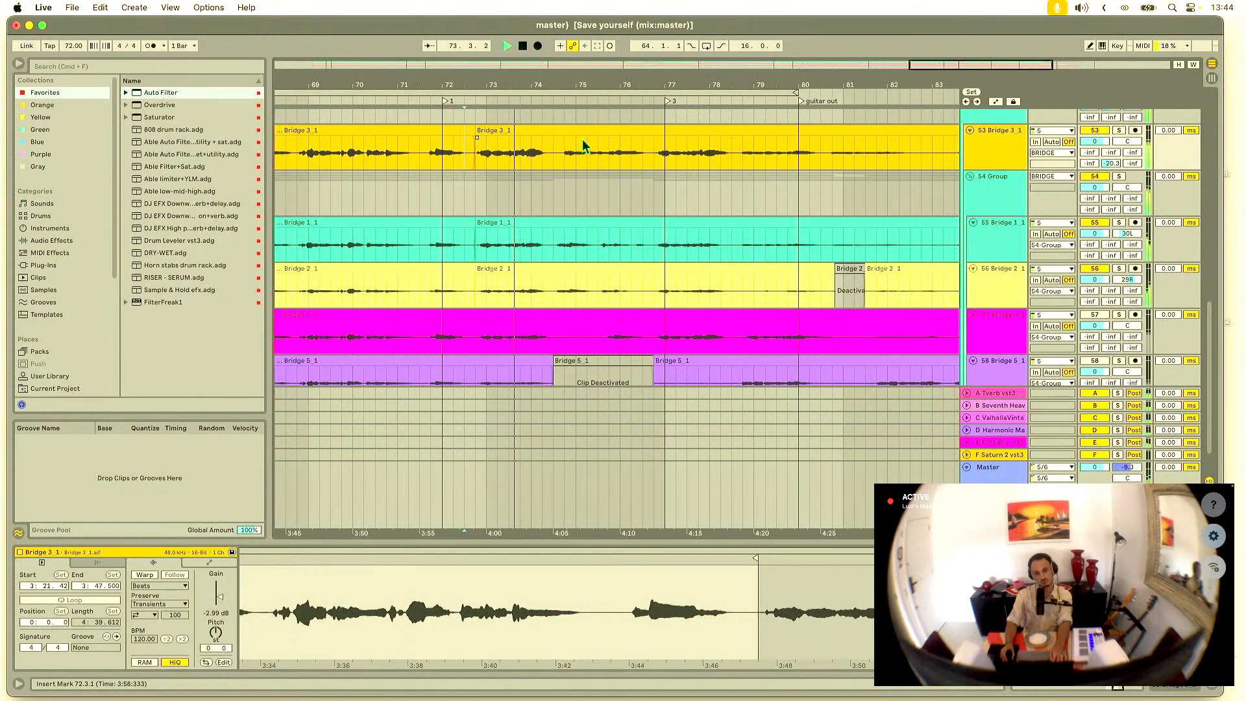
key(super+t)
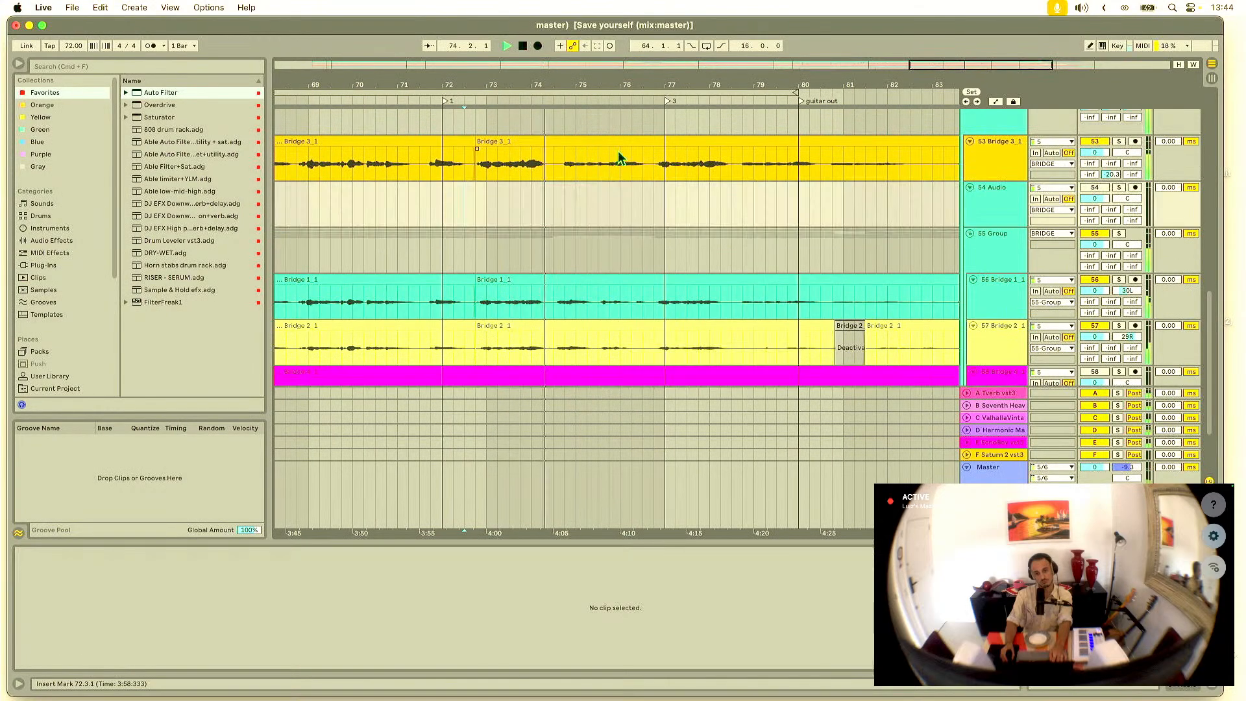
Step: Audition the Bridge 3_1 vocal from 75.1.1, 74.1.1 and 74.4.1 to locate the phrase around bar 75
click(575, 173)
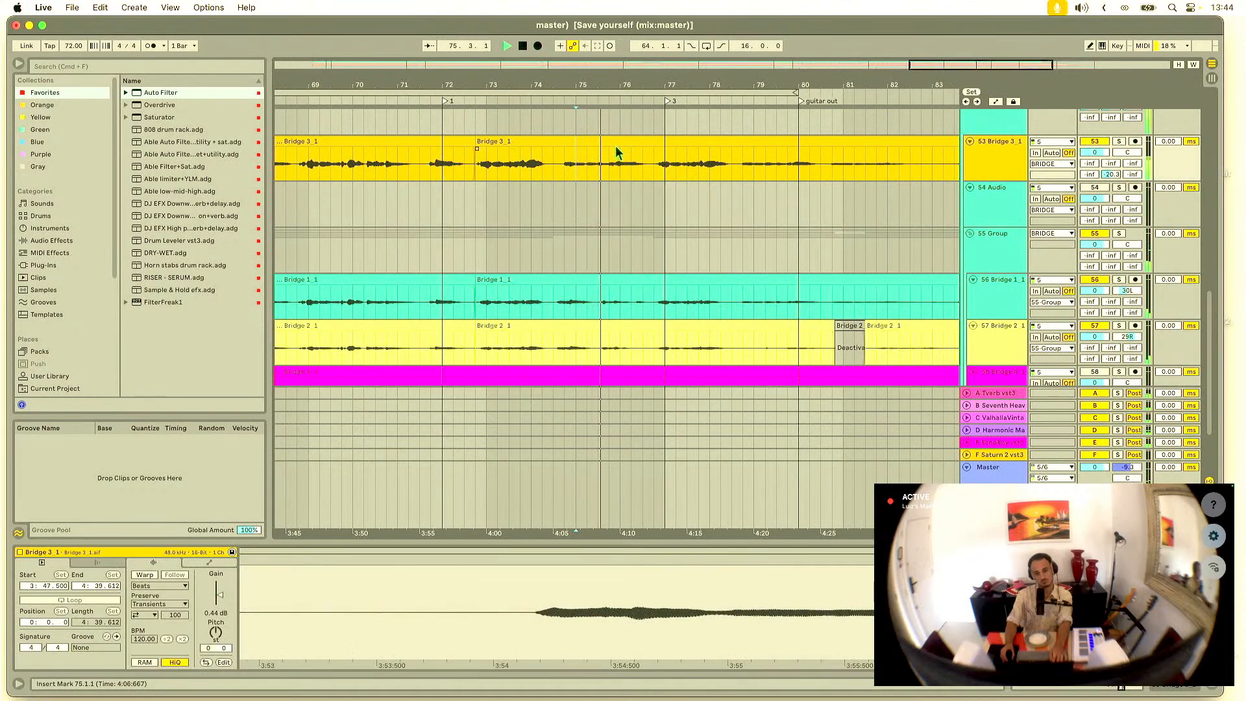
scroll(615, 147, up, 3)
click(476, 166)
key(space)
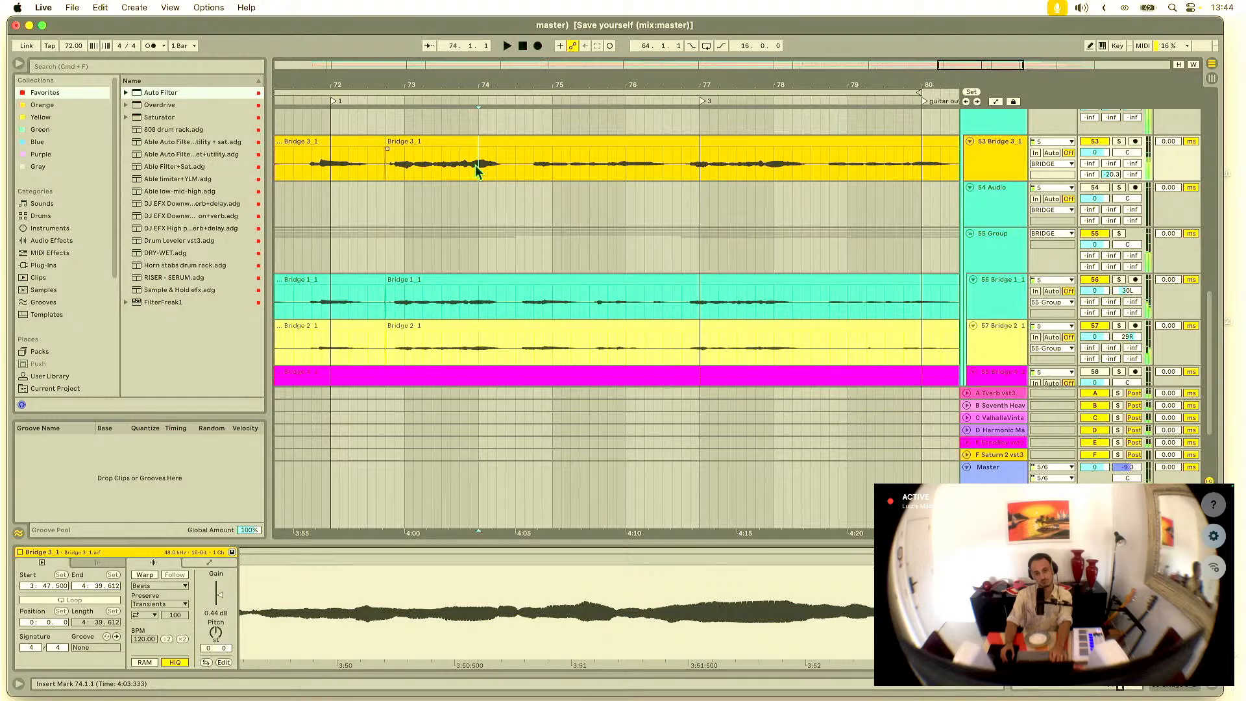
scroll(554, 131, up, 2)
click(528, 169)
key(space)
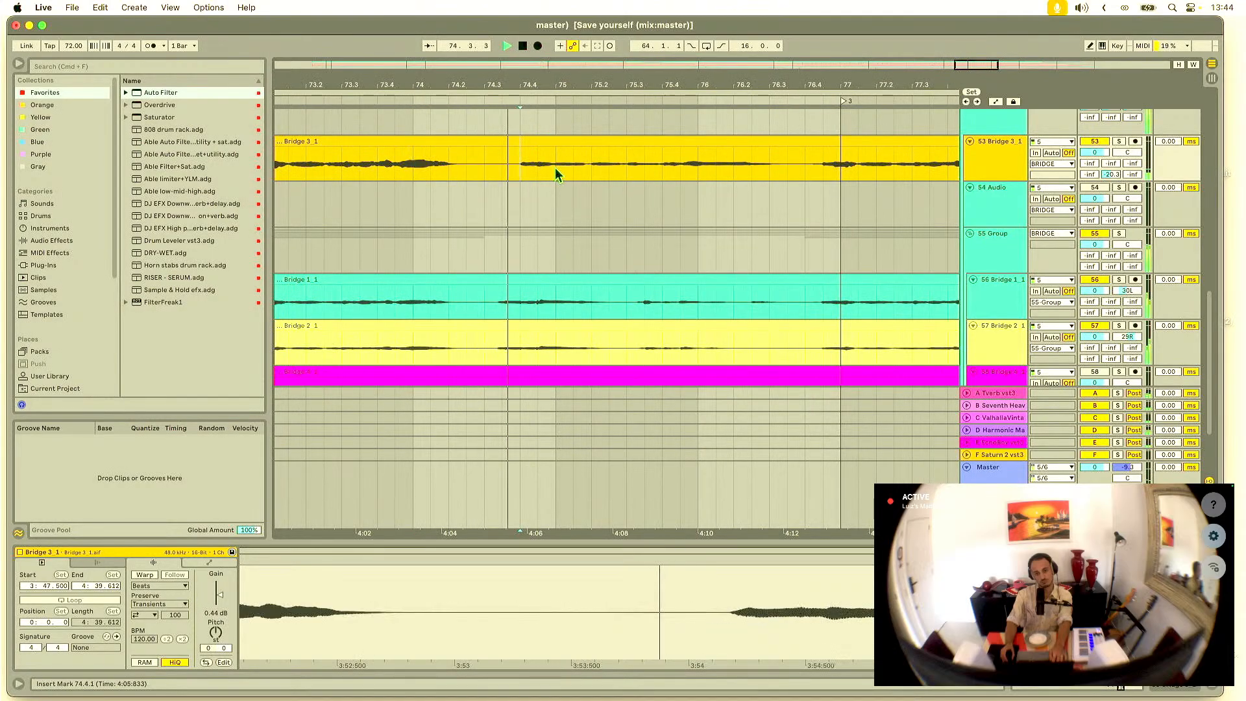
Step: Copy the 75.1.1 to 76.1.1 section of Bridge 3_1 onto track 54 and deactivate the original from 74.4.1 to 76.1.1
drag(556, 170, 700, 167)
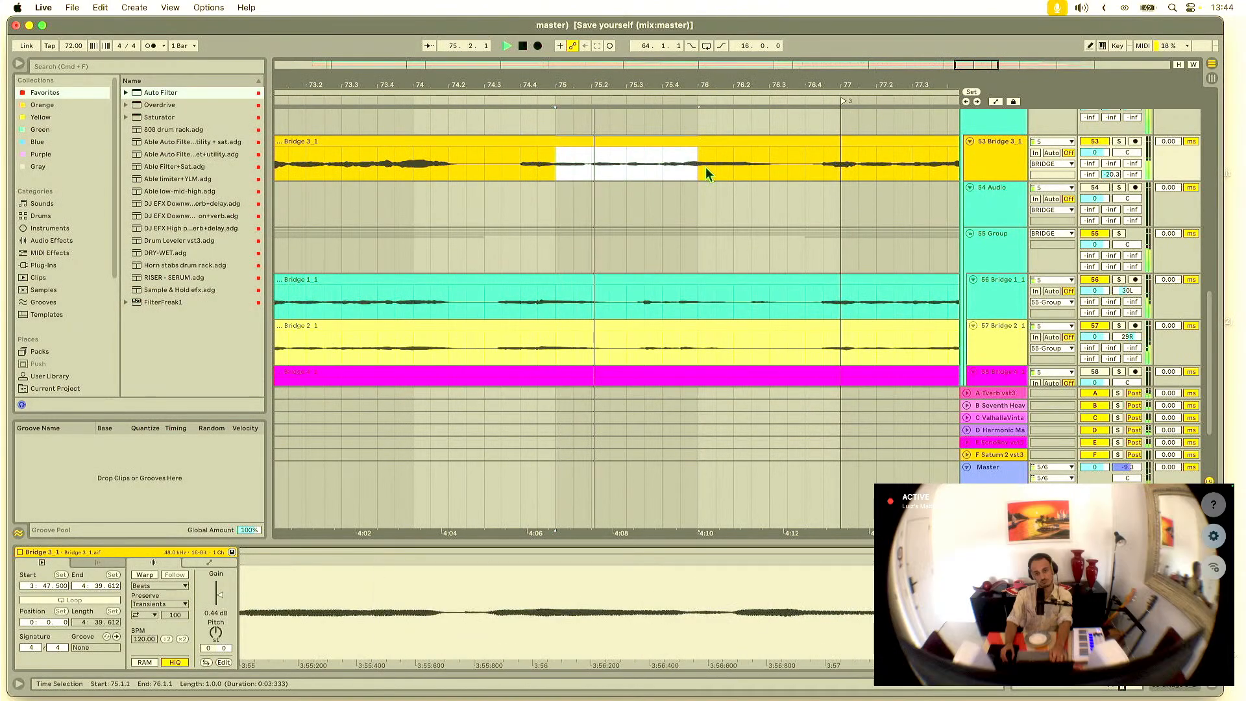
click(559, 202)
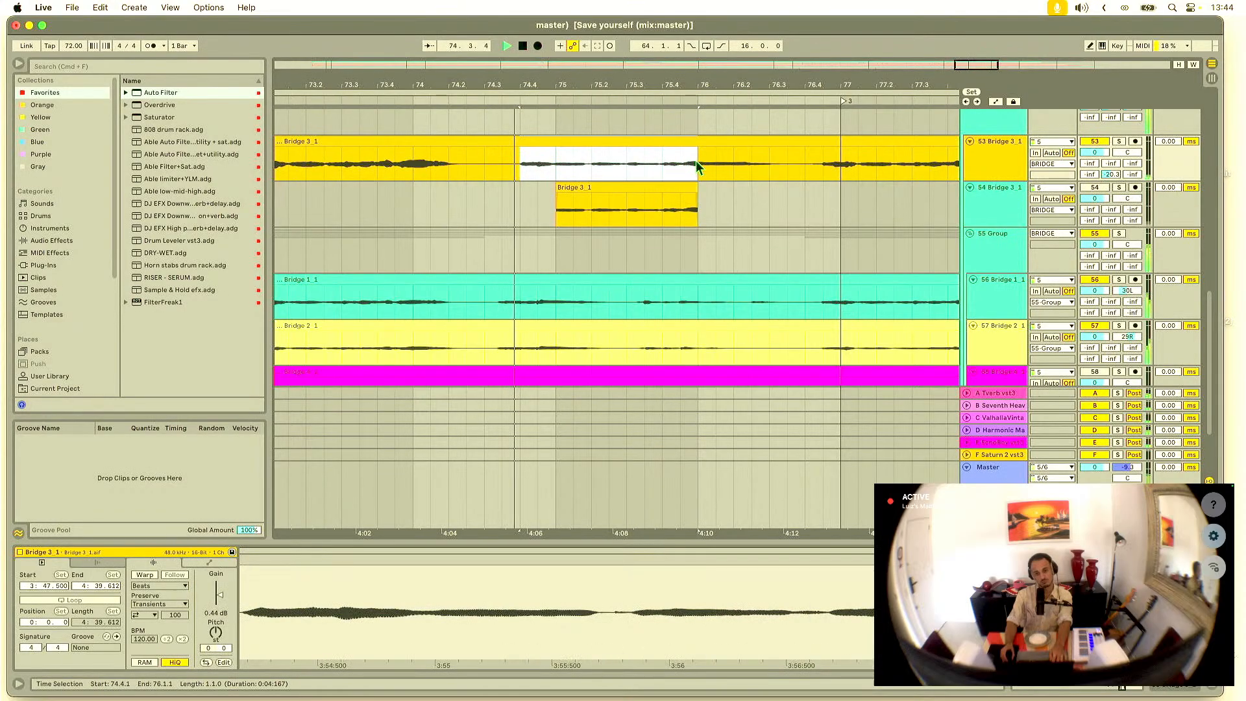
key(0)
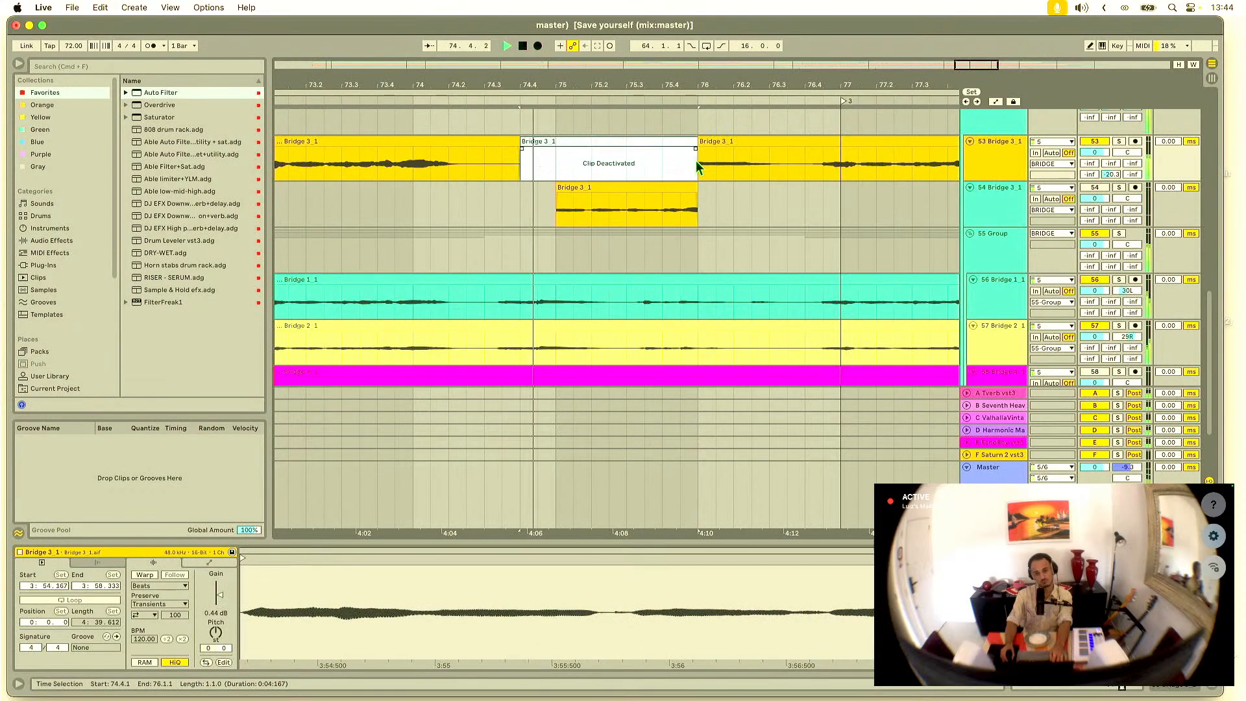
Step: Extend the start of the Bridge 3_1 clip following the deactivated section back to 75.4.1
drag(656, 79, 585, 79)
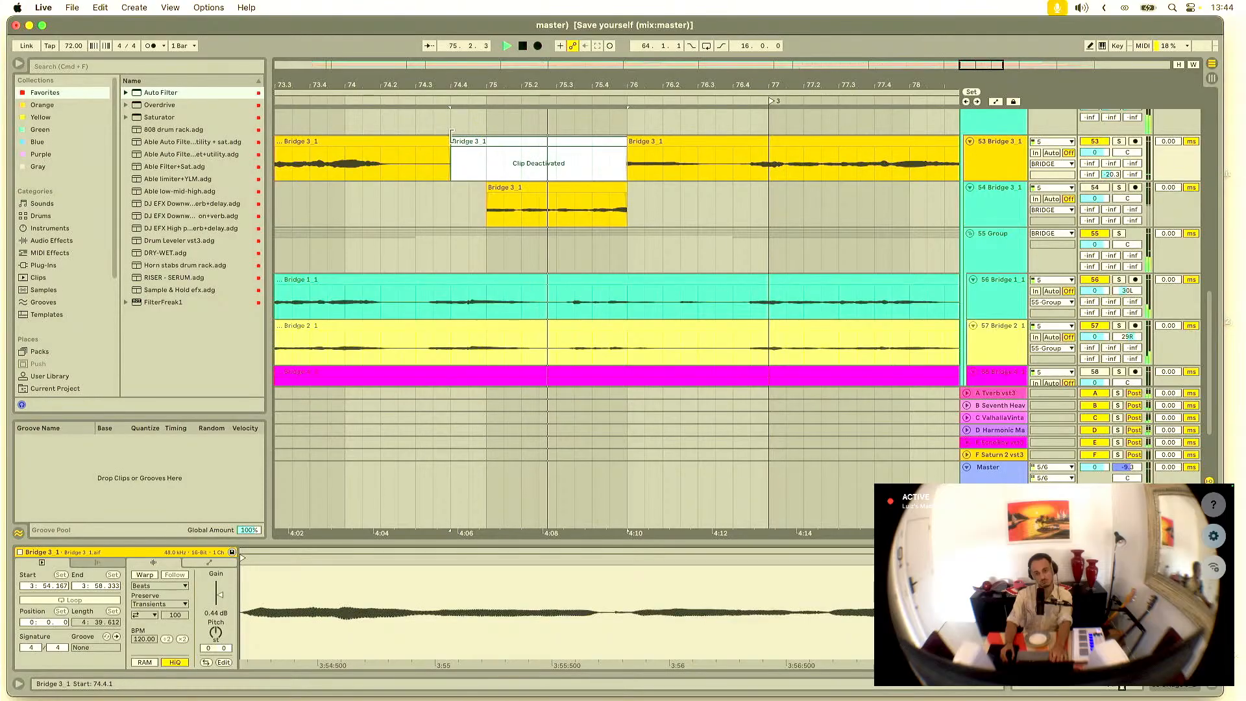
mouse_move(450, 138)
mouse_down()
mouse_move(483, 137)
mouse_move(449, 138)
mouse_up()
drag(632, 143, 599, 147)
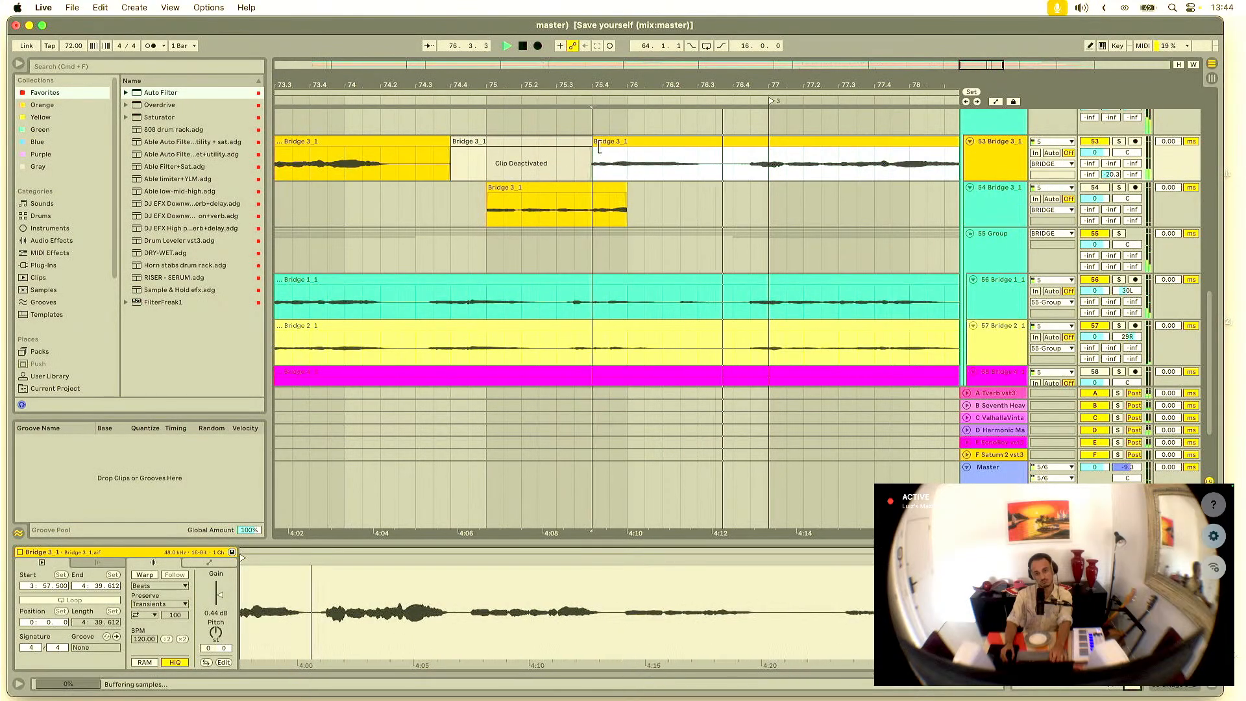
Step: Play back the edited Bridge 3_1 section and select the copied clip on track 54
click(578, 166)
key(space)
key(space)
click(604, 188)
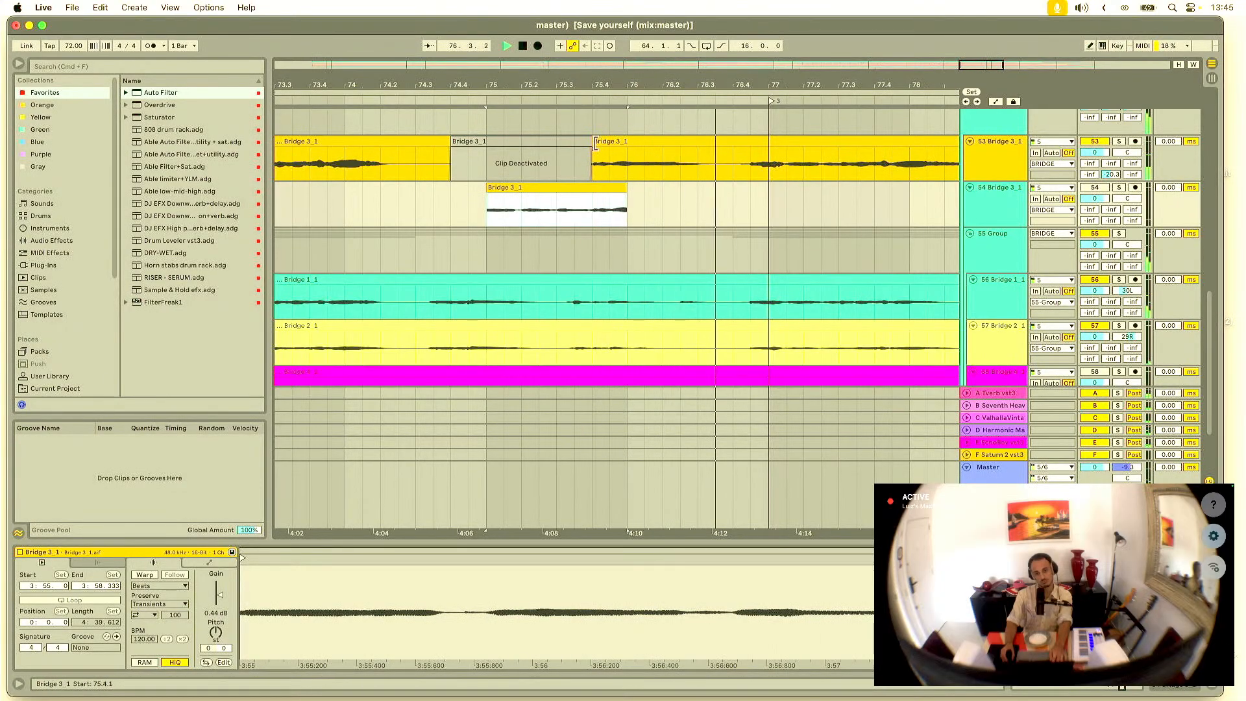
Step: Play back the edited Bridge 3_1 phrase from 75.1.1, and check the track 58 vocal from 74.3.1
key(space)
key(space)
drag(637, 89, 582, 78)
scroll(603, 174, down, 3)
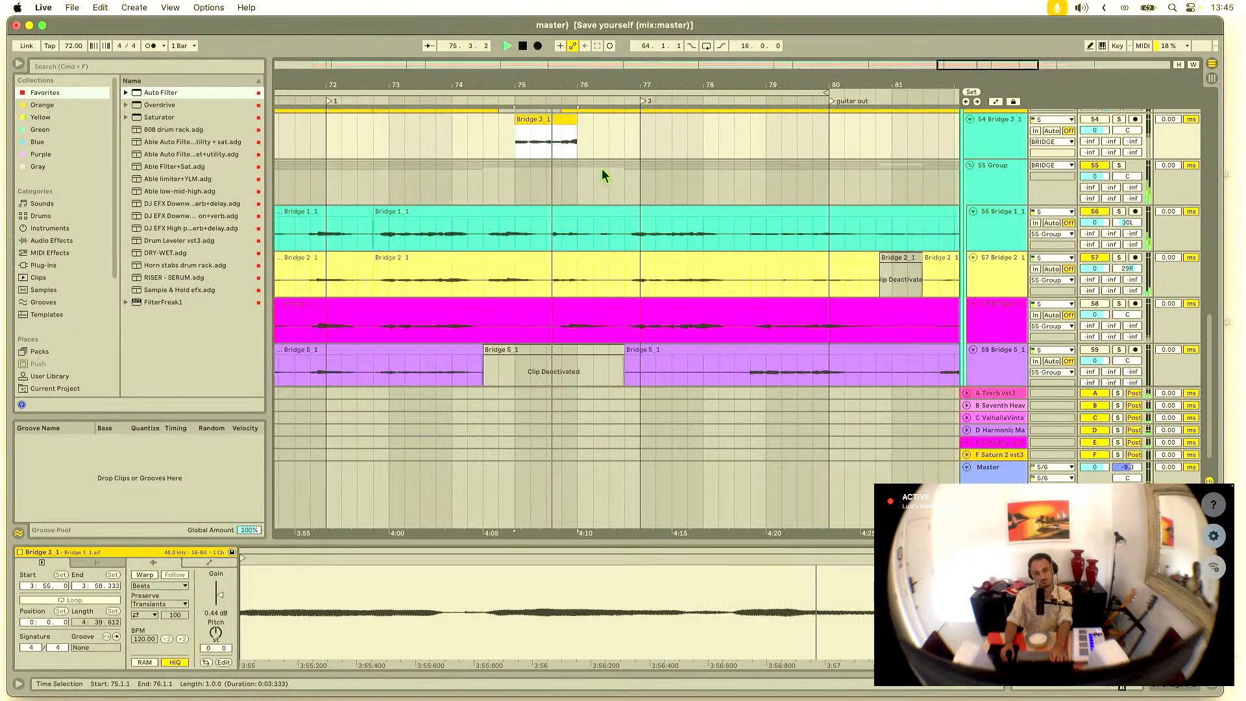
scroll(603, 175, up, 2)
scroll(604, 176, down, 3)
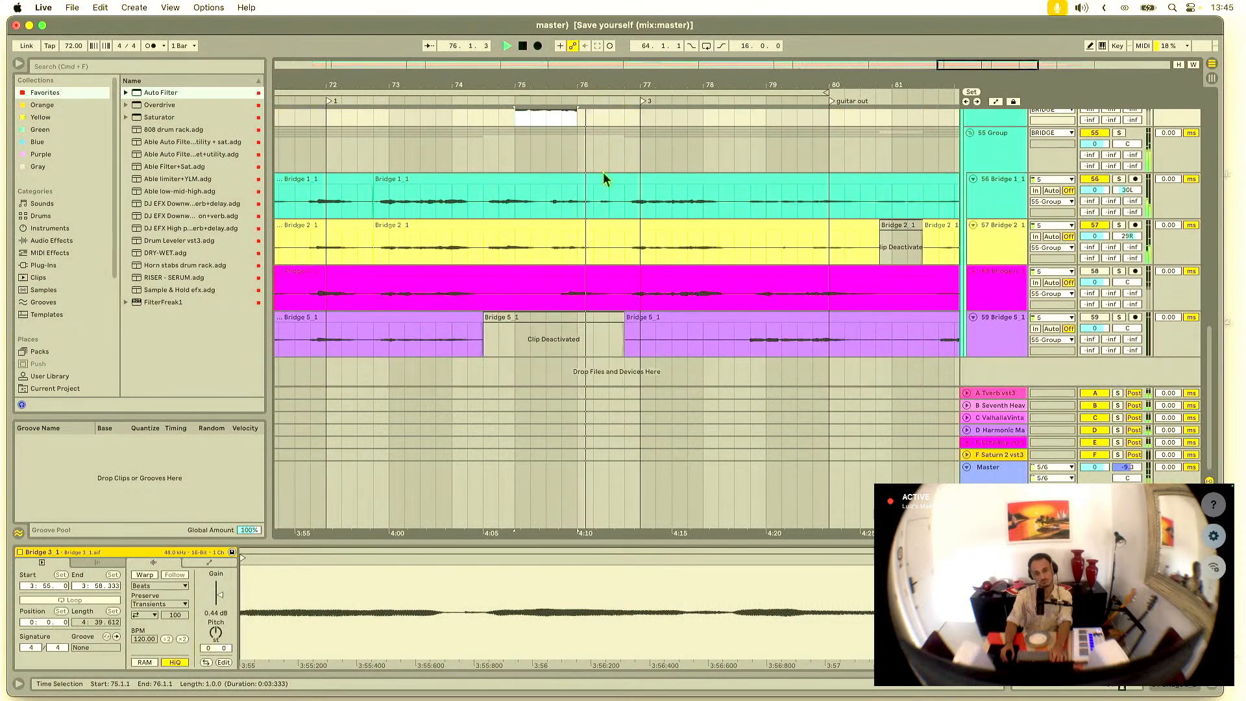
click(484, 294)
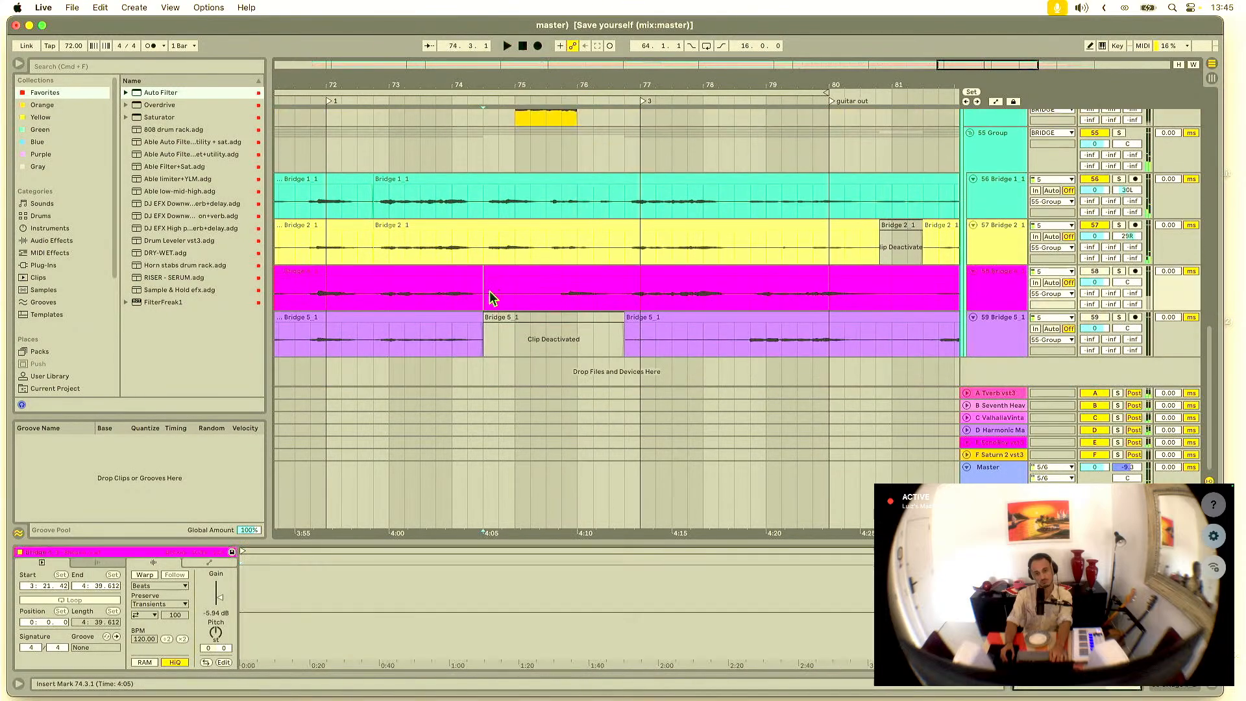
click(1119, 272)
Step: Extend the start of the Bridge 5_1 clip after the deactivated section back to 74.2.1 and play it from 74.4.1
click(562, 296)
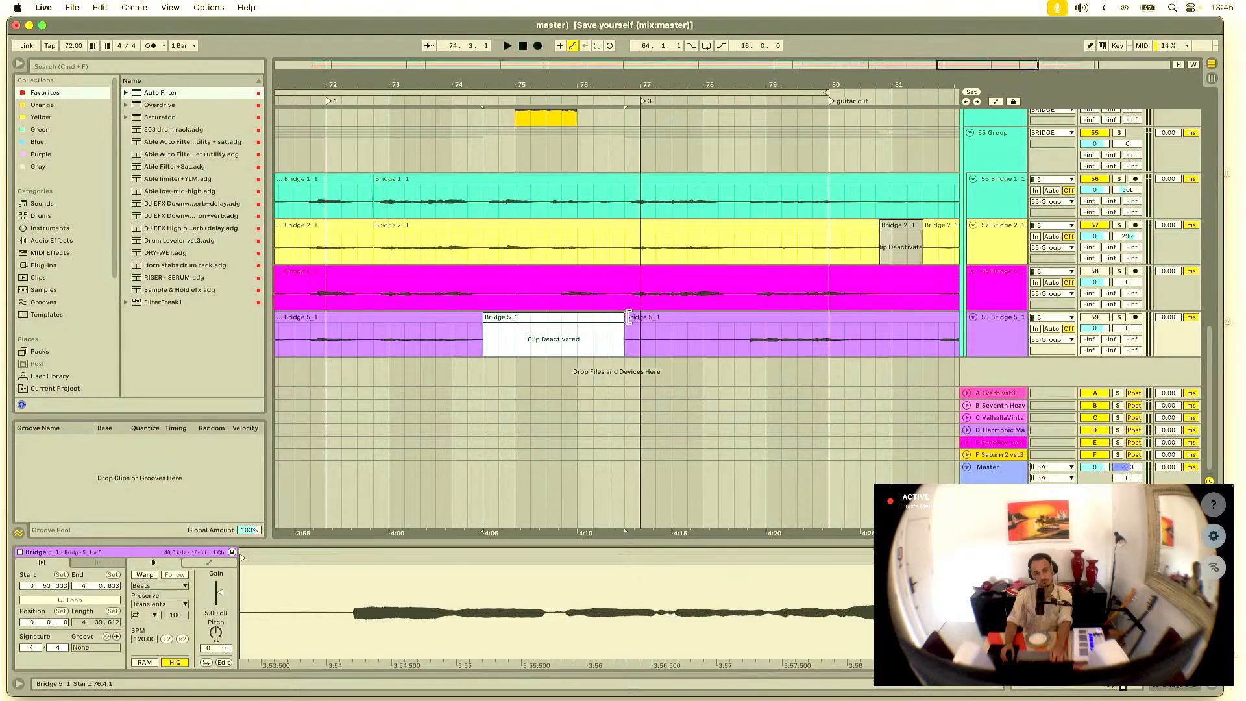
drag(628, 317, 468, 324)
click(503, 339)
key(space)
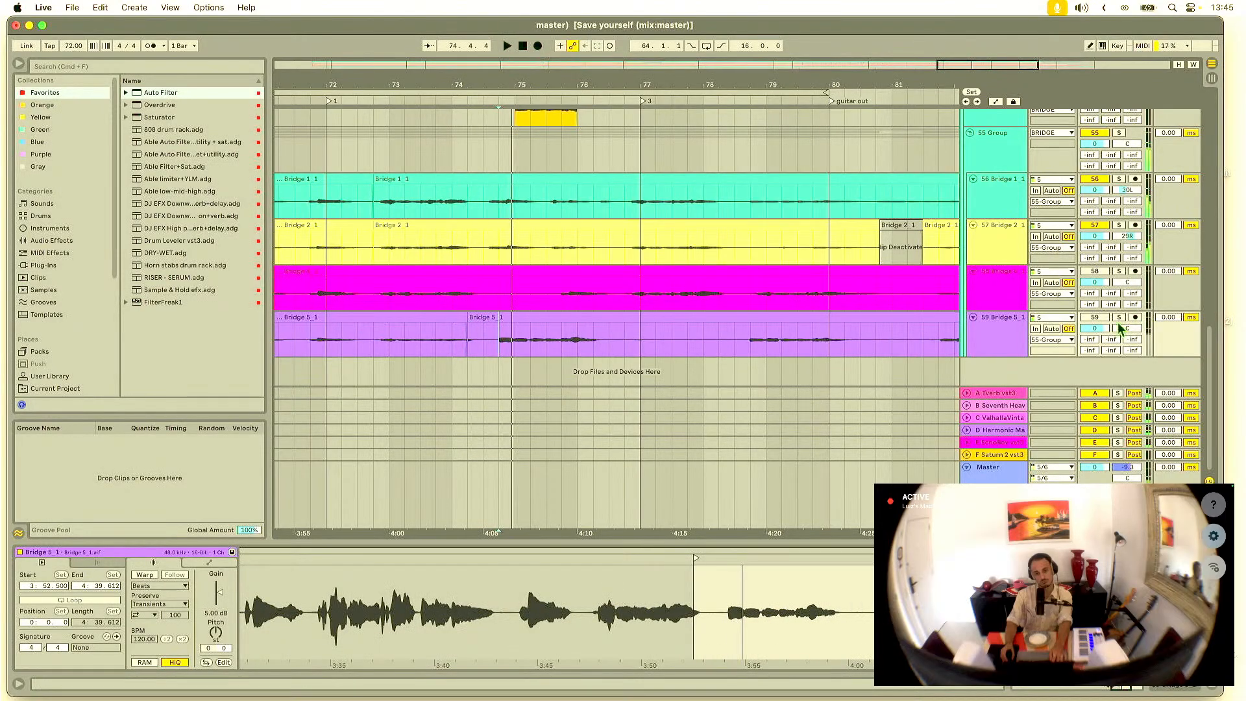
Step: Check Bridge 5_1 in solo, remove the solo and activate track 59
click(1119, 318)
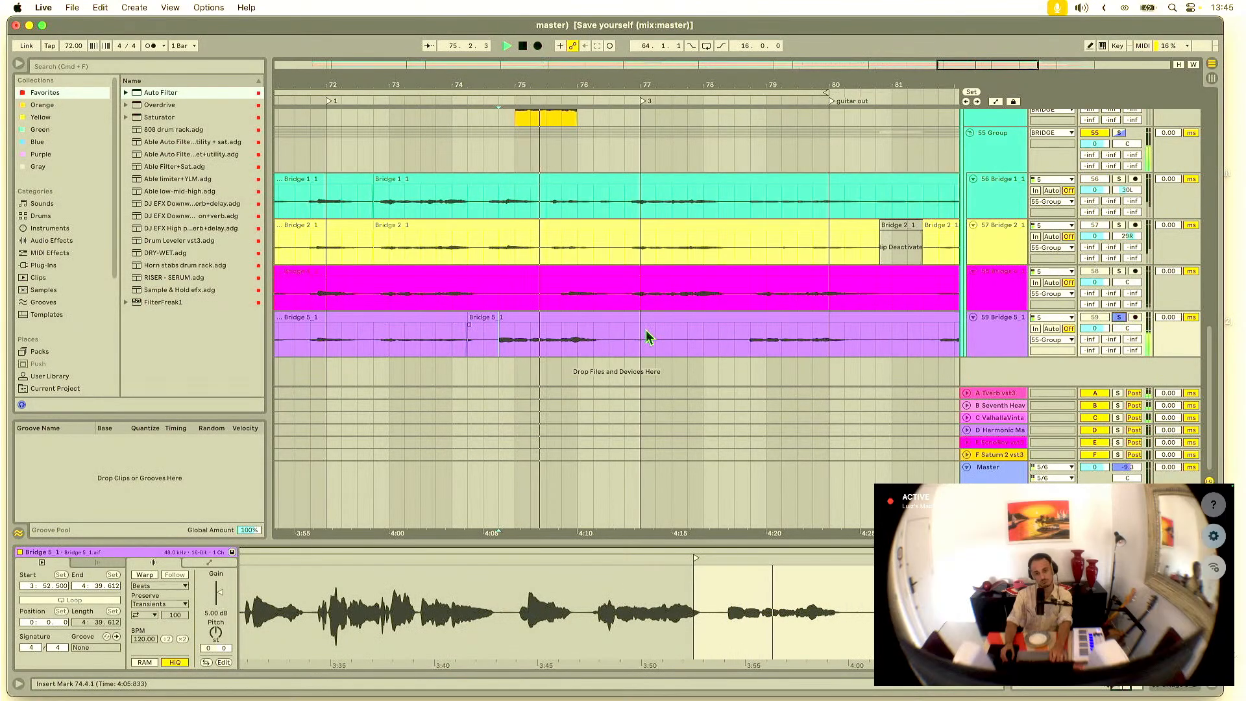
click(1117, 317)
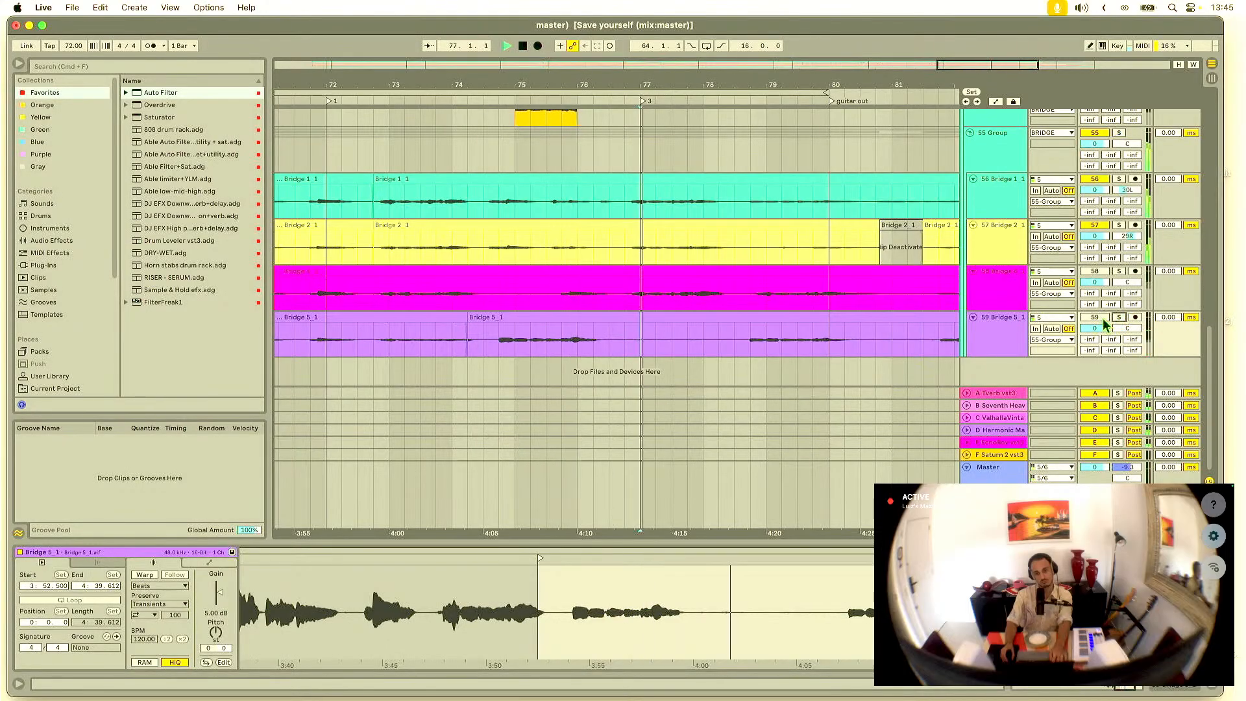
click(1098, 318)
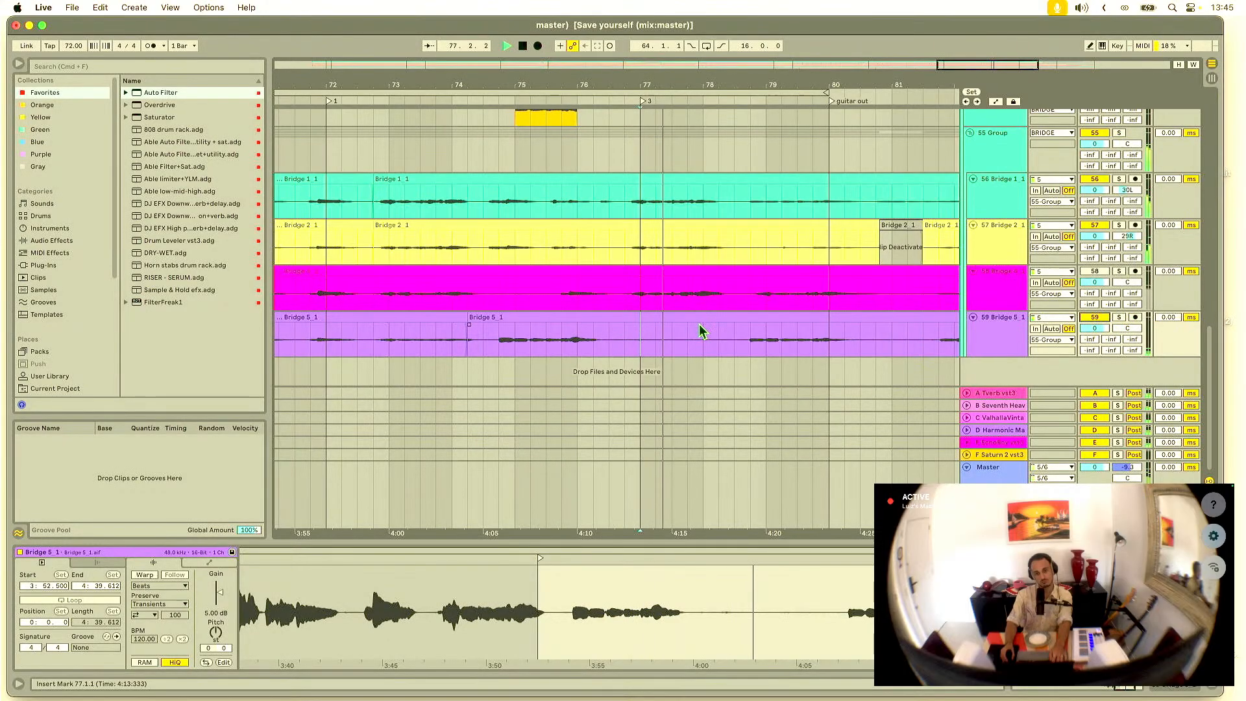
Step: Deactivate the Bridge 5_1 clips on track 59 that come before 74.2.1
click(431, 317)
key(space)
key(space)
drag(603, 79, 674, 84)
key(0)
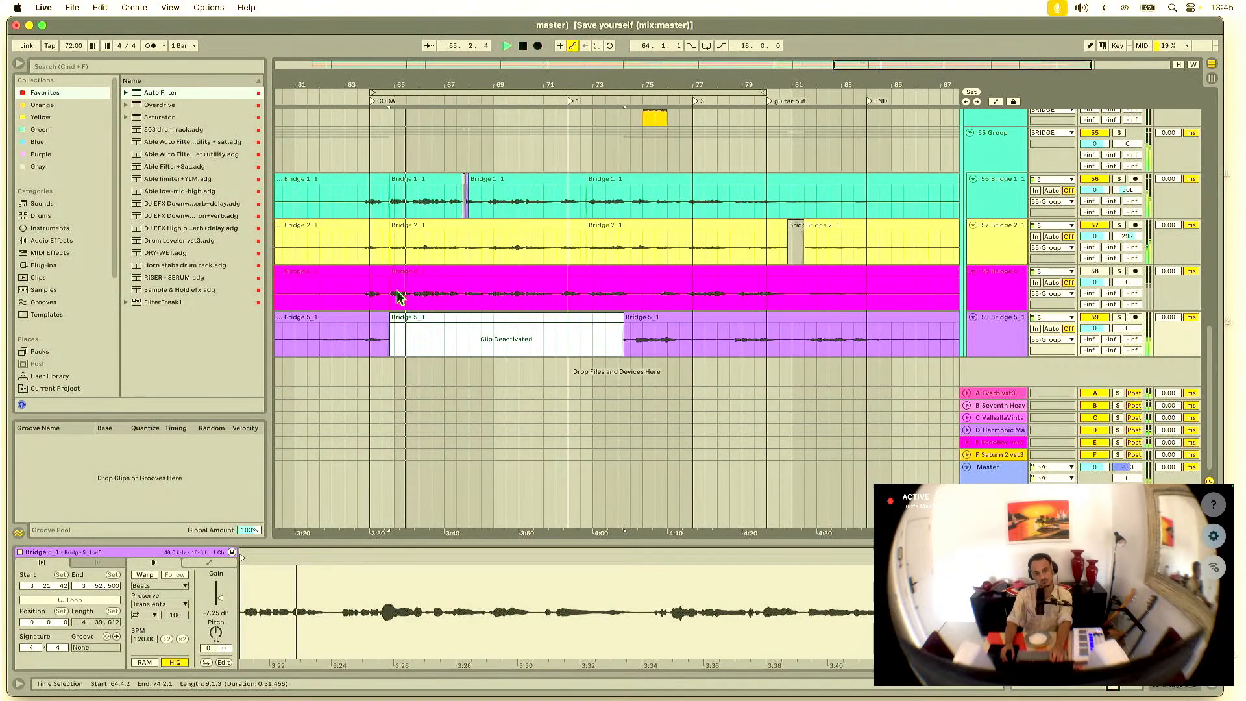
click(371, 318)
key(0)
Step: Trim the start of the remaining active Bridge 5_1 clip on track 59 to 74.3.1
click(626, 156)
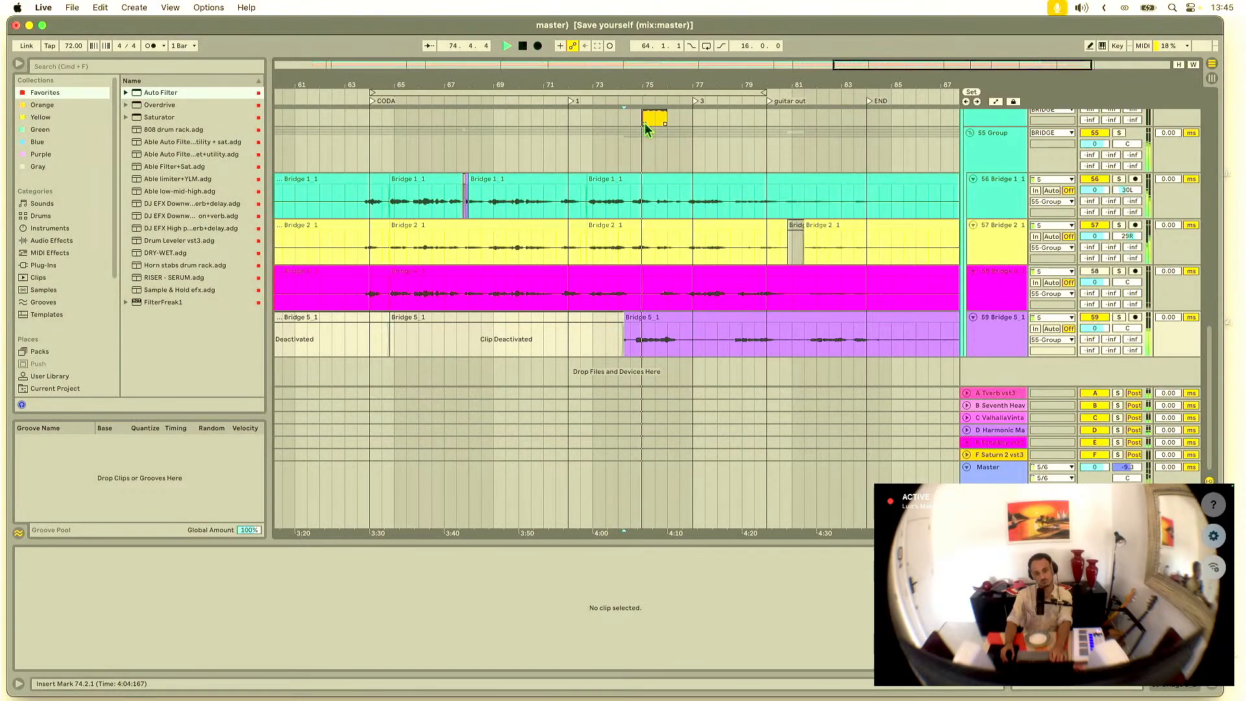
drag(652, 85, 574, 162)
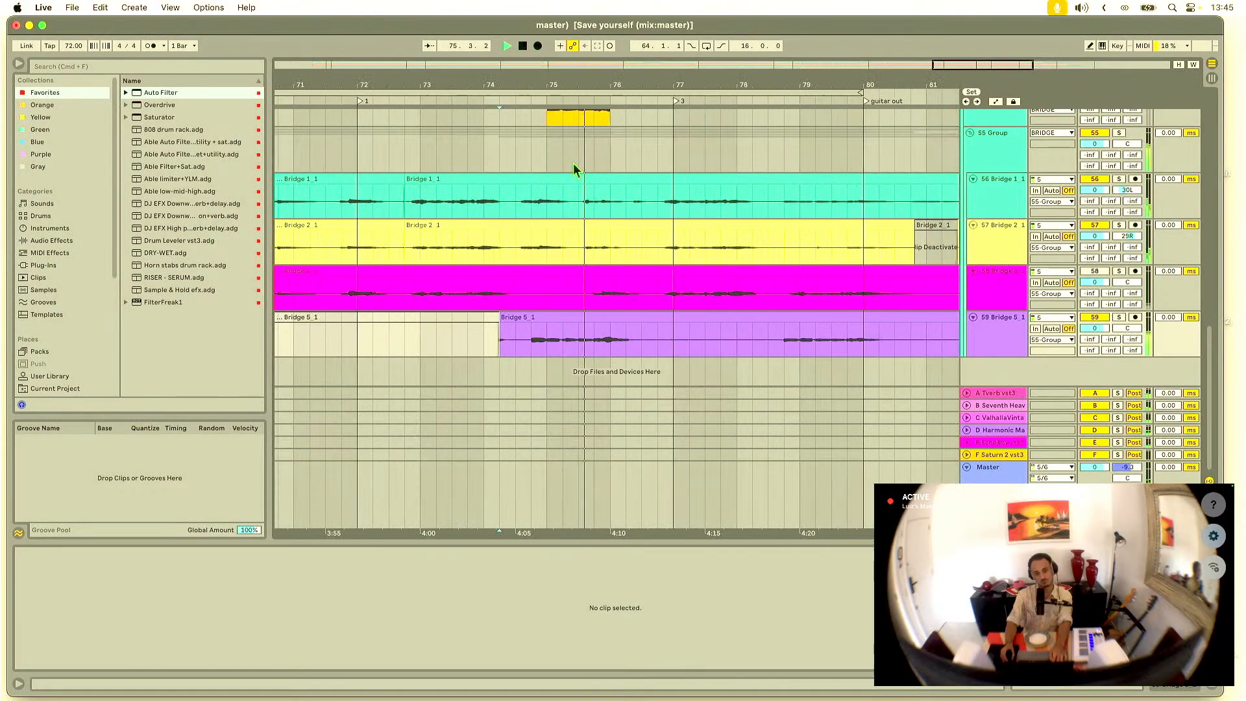
drag(501, 318, 517, 318)
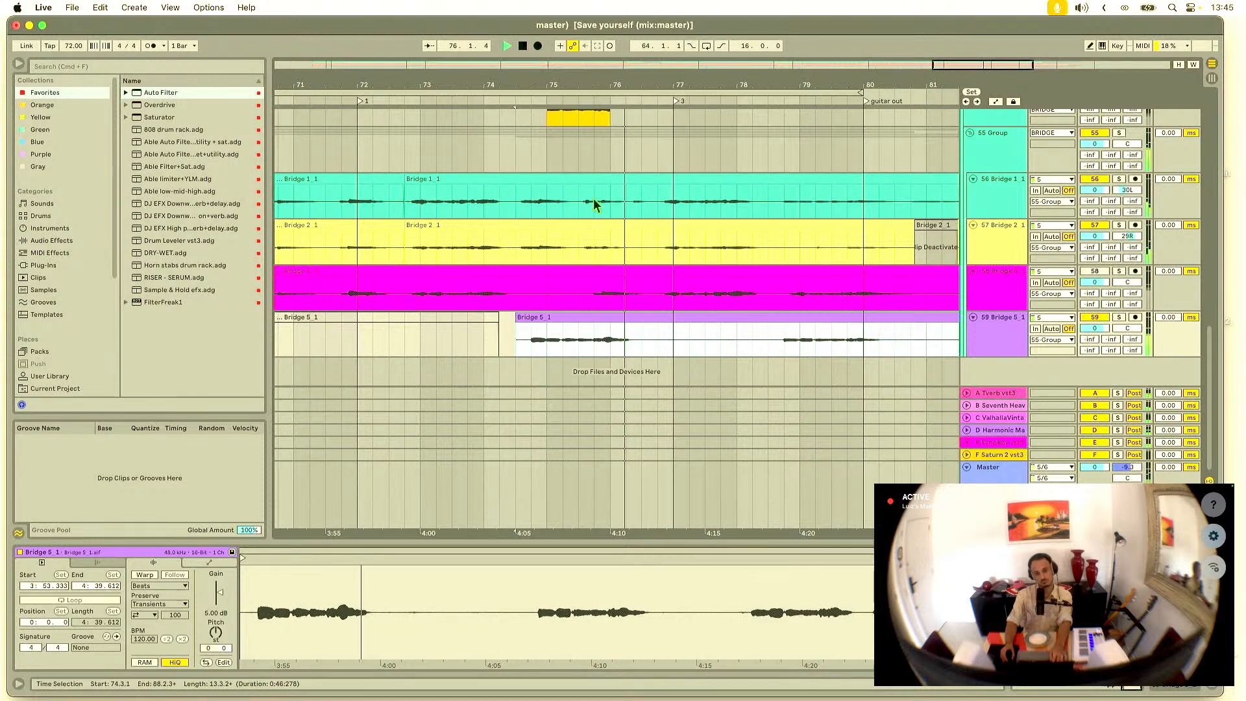
Step: Extend the Bridge 3_1 clip on track 54 to 76.3.1 and trim the following track 53 clip to start there
scroll(605, 206, up, 2)
scroll(609, 197, up, 3)
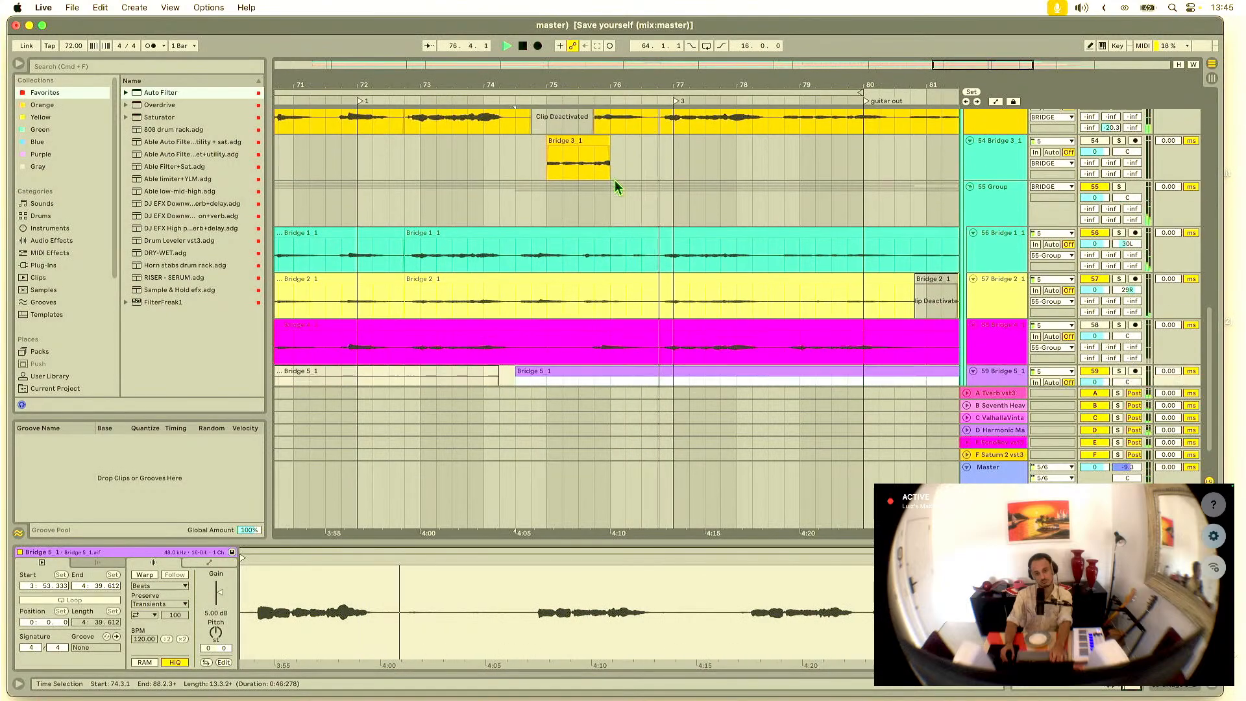
drag(609, 226, 641, 226)
scroll(592, 214, down, 2)
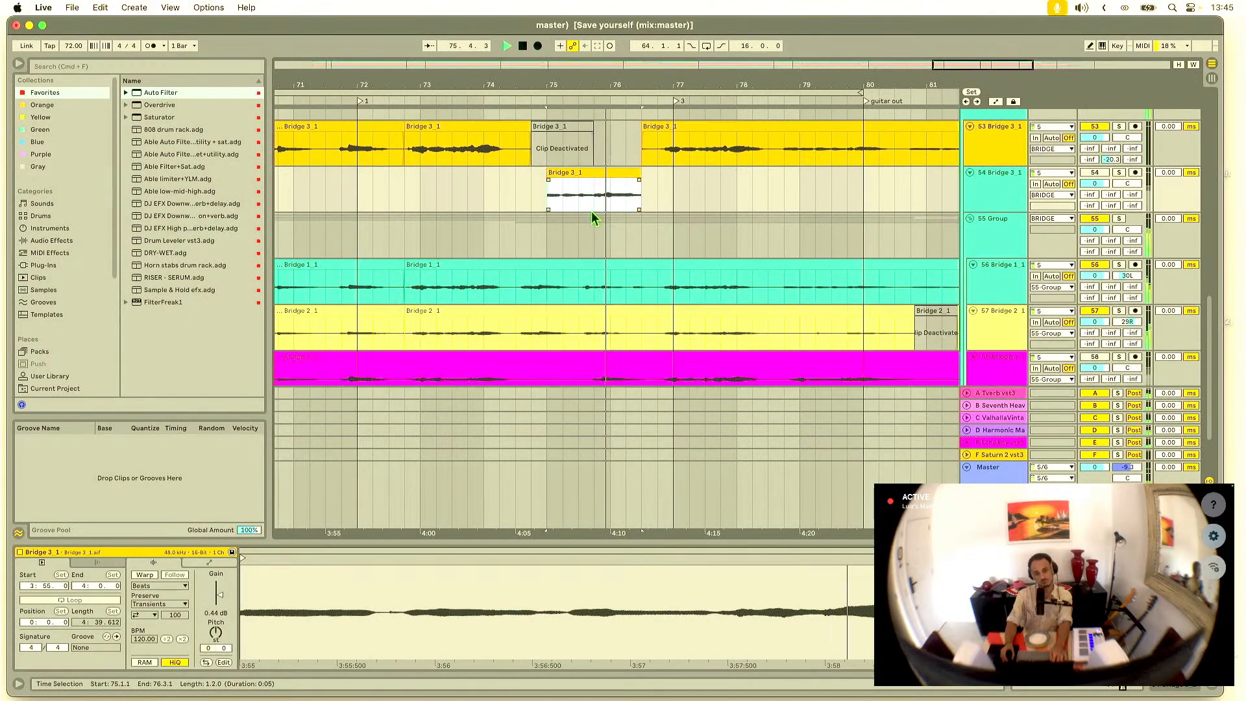
scroll(592, 217, up, 2)
Step: Audition Bridge 3_1 from 72.4.1 and from the beginning of the CODA
click(415, 198)
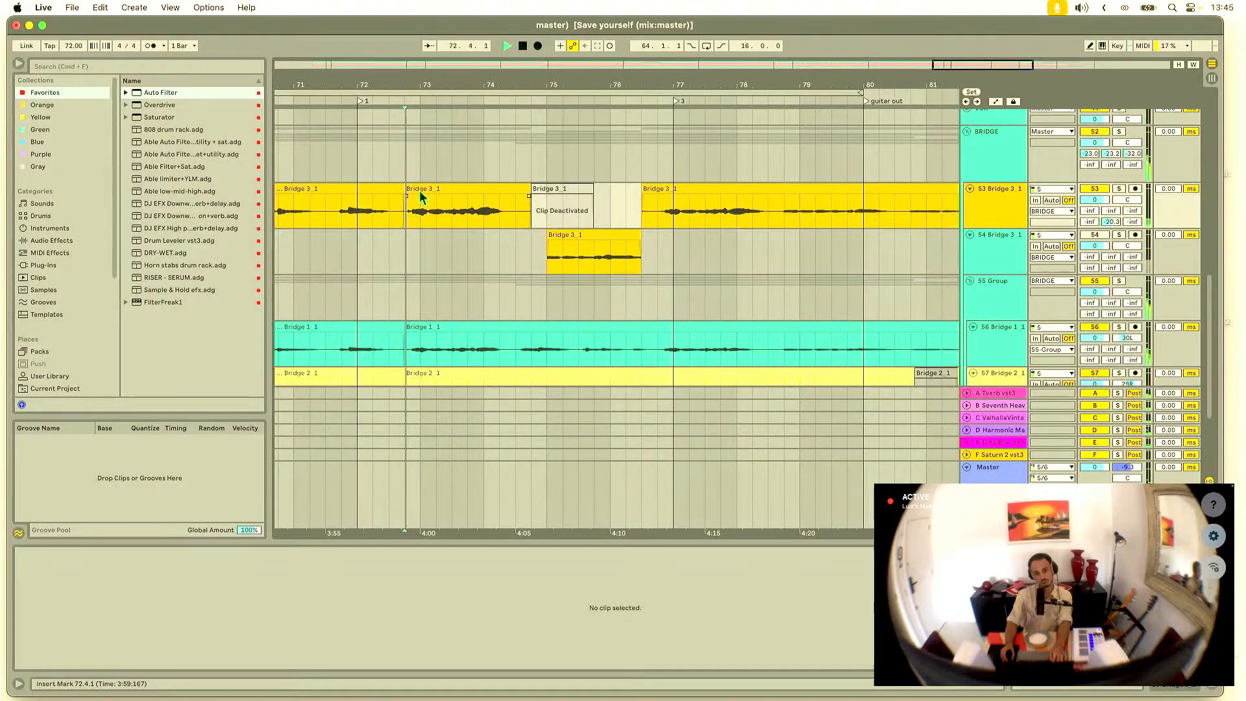
drag(478, 84, 707, 64)
click(417, 216)
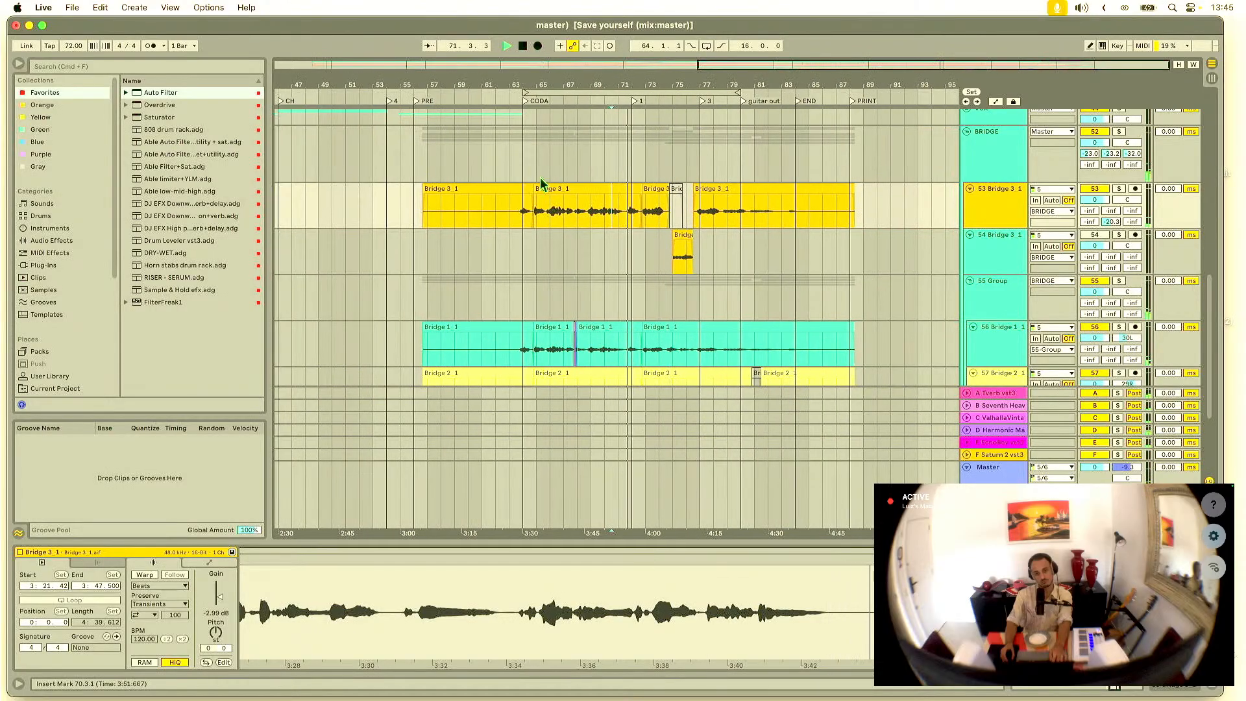
click(537, 210)
key(space)
key(space)
Step: Unfold the VOX group and audition the lead vocal just after the PRE marker
scroll(571, 143, up, 5)
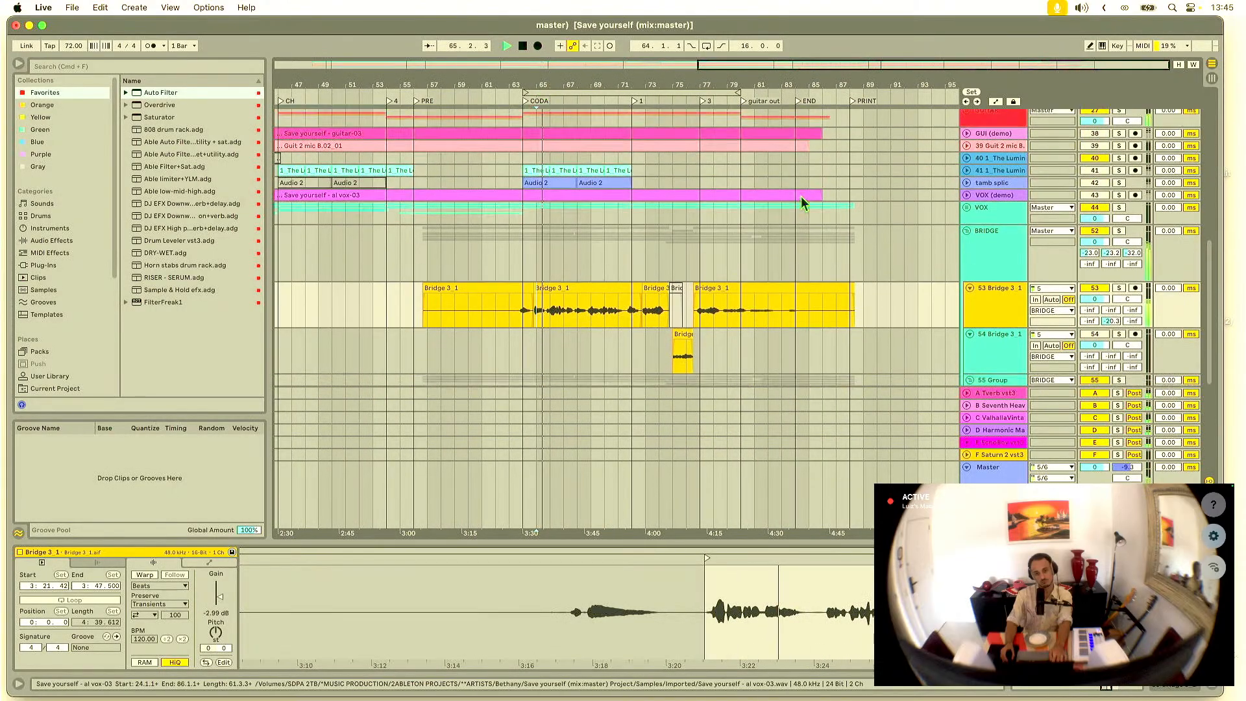
scroll(800, 196, down, 3)
click(965, 166)
scroll(627, 230, down, 3)
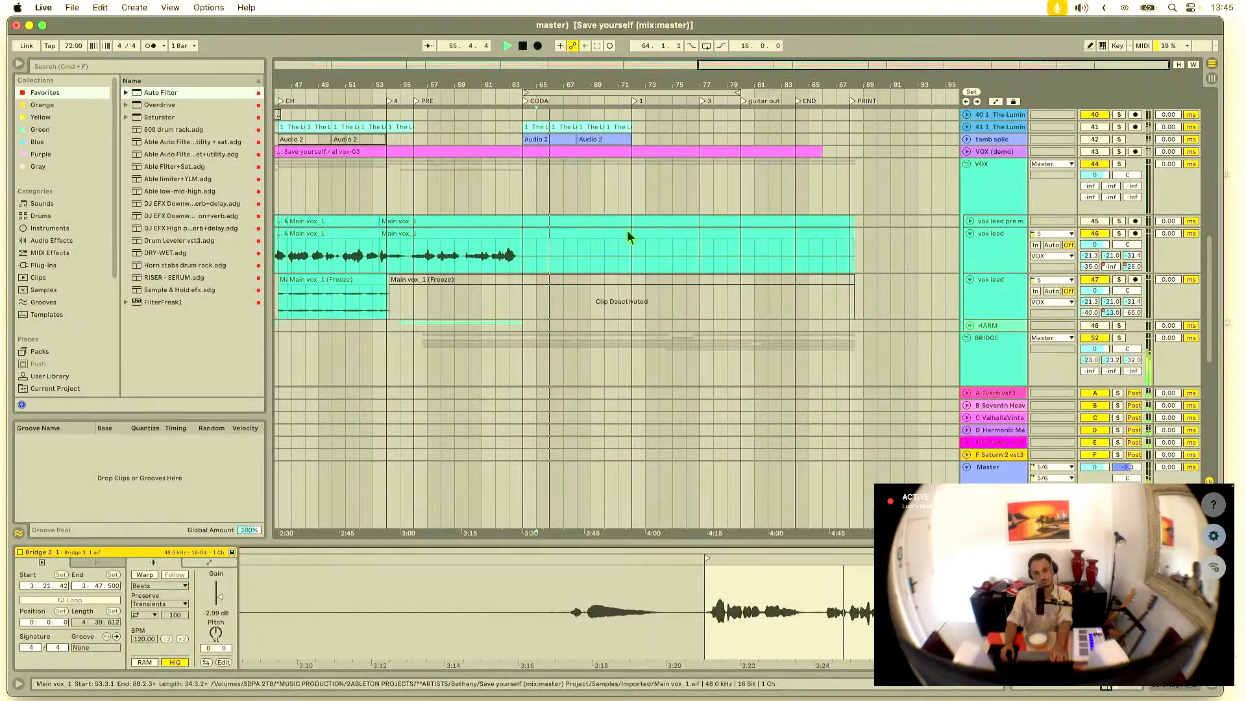
click(427, 188)
key(space)
key(space)
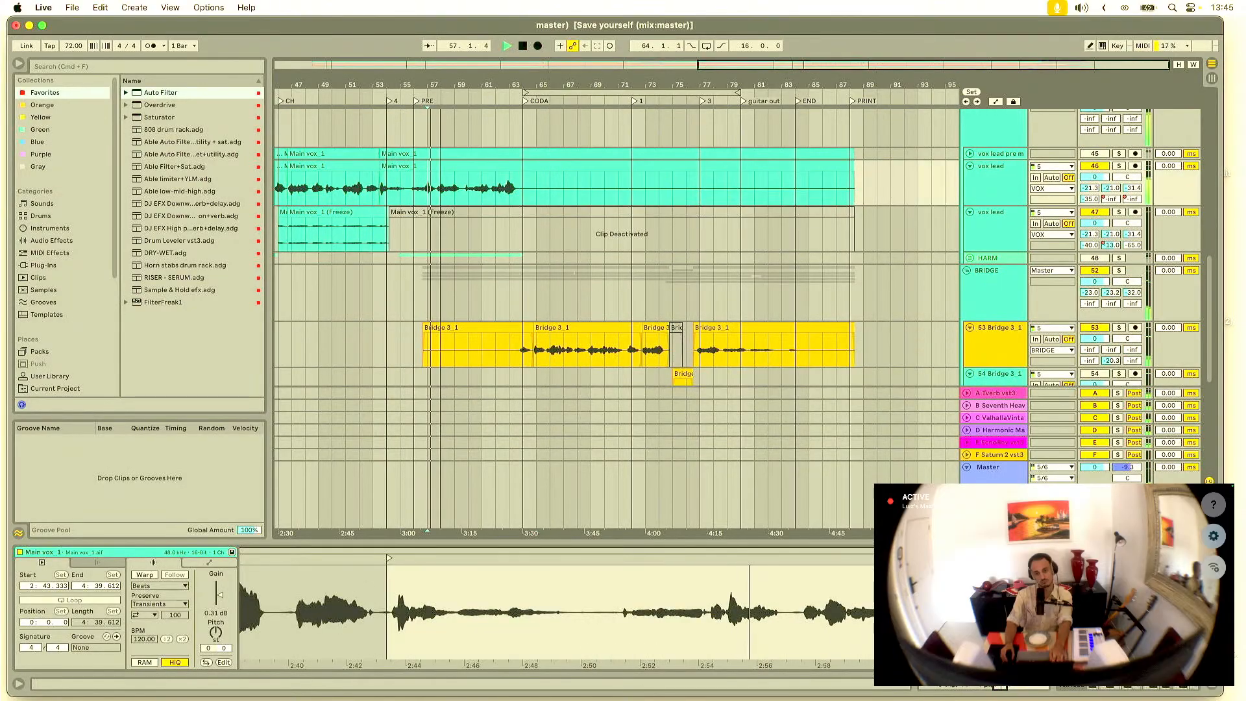
Step: Audition the lead vocal in the earlier verse and LINK sections for comparison with the bridge
drag(449, 89, 656, 89)
click(403, 186)
key(space)
key(space)
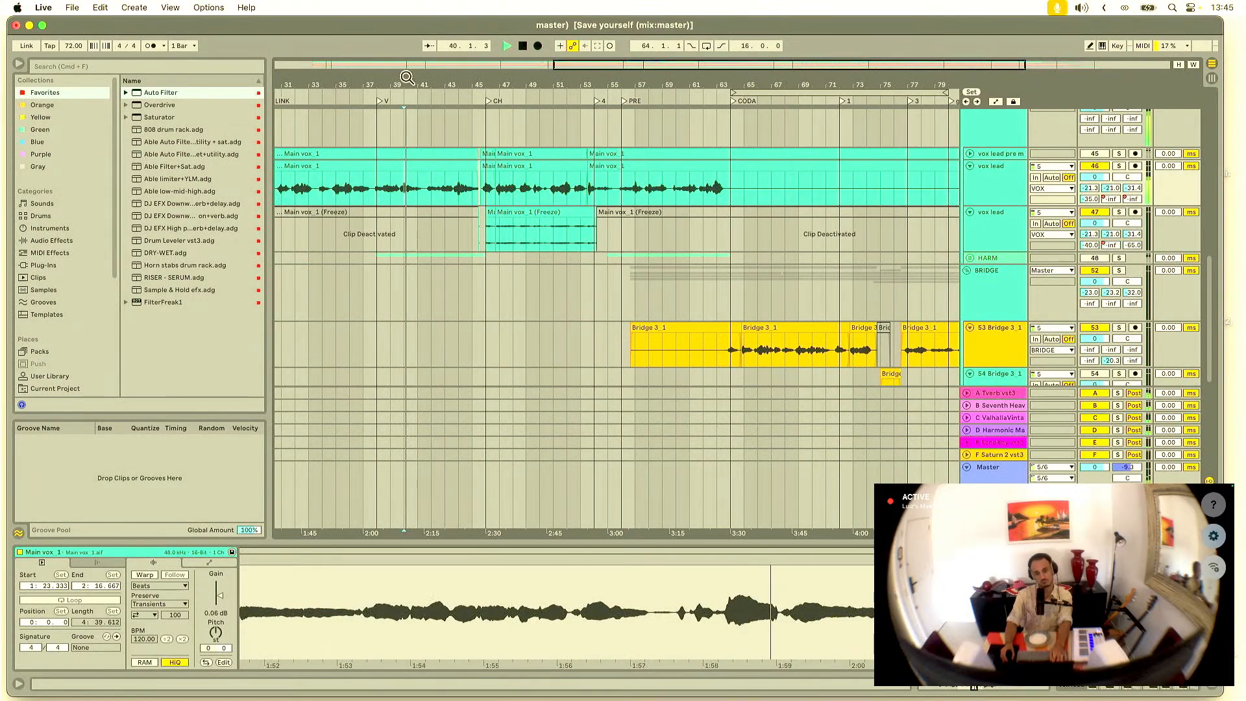
drag(409, 88, 523, 125)
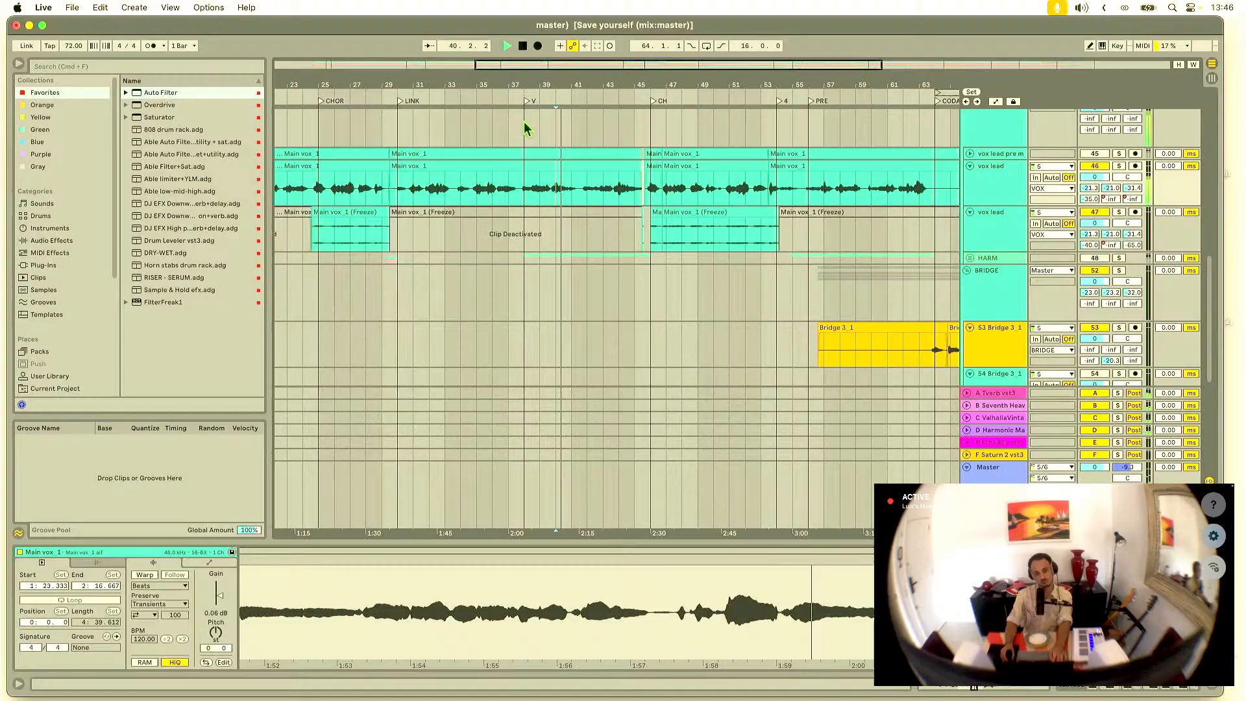
click(418, 189)
key(space)
key(space)
mouse_move(439, 84)
mouse_down()
mouse_move(589, 84)
mouse_move(317, 61)
mouse_up()
Step: Play back the bridge vocals from 74.1.1 and again from 75.1.1 to check the edits
scroll(912, 302, down, 3)
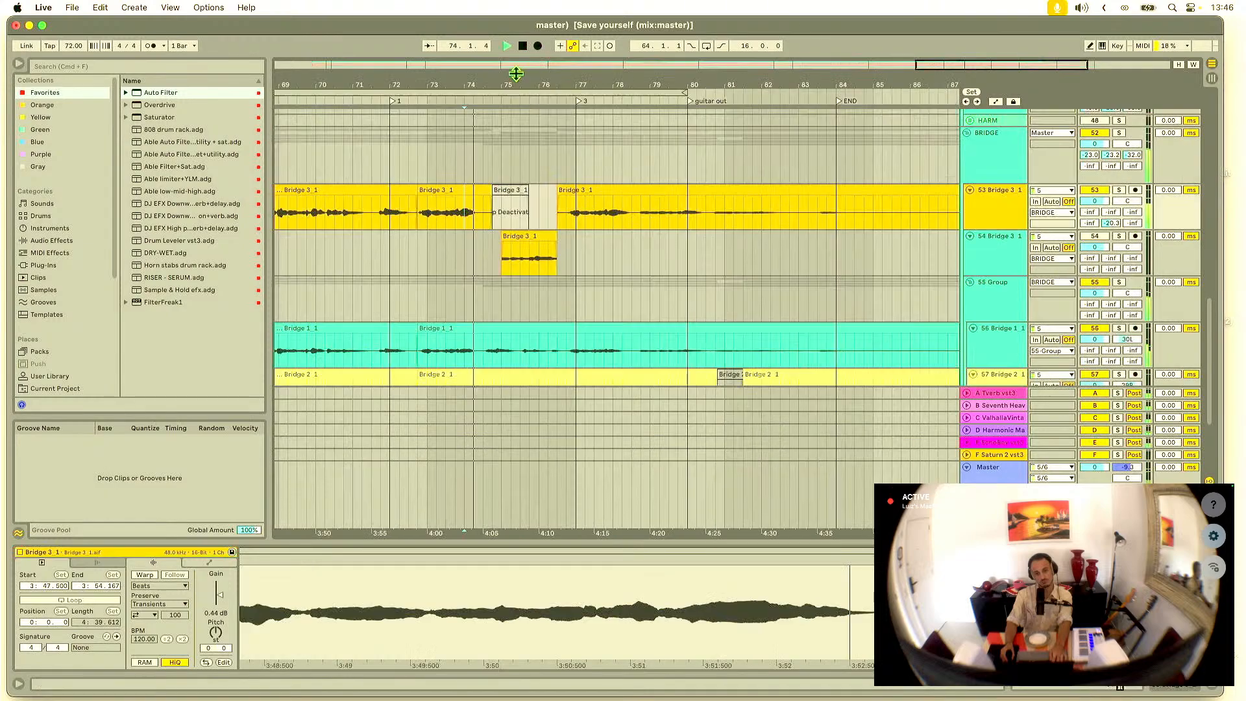
drag(515, 73, 563, 105)
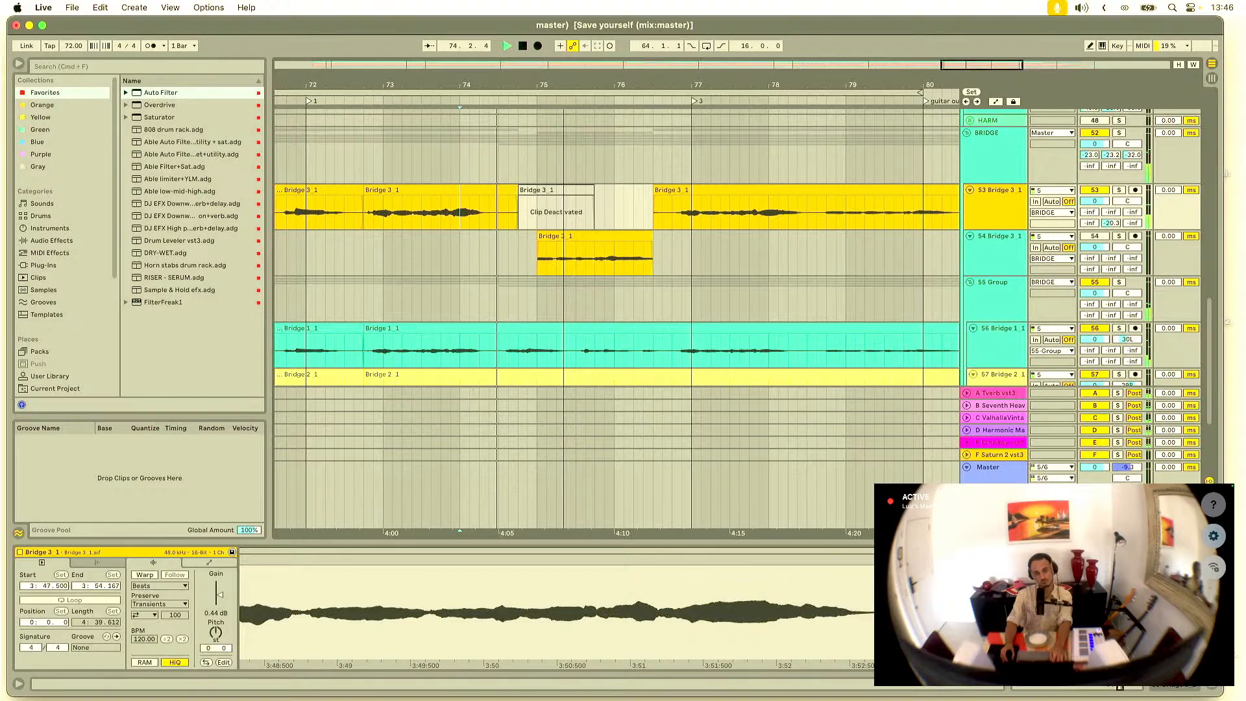
scroll(732, 290, down, 3)
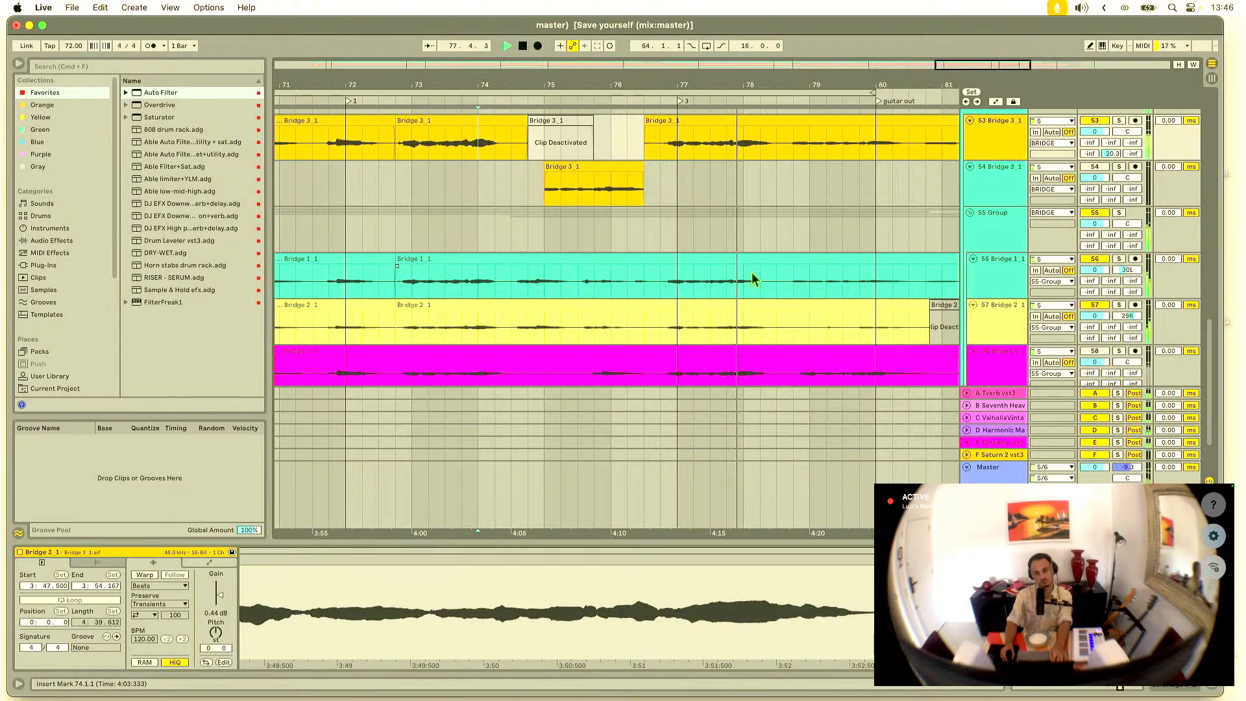
scroll(751, 271, up, 3)
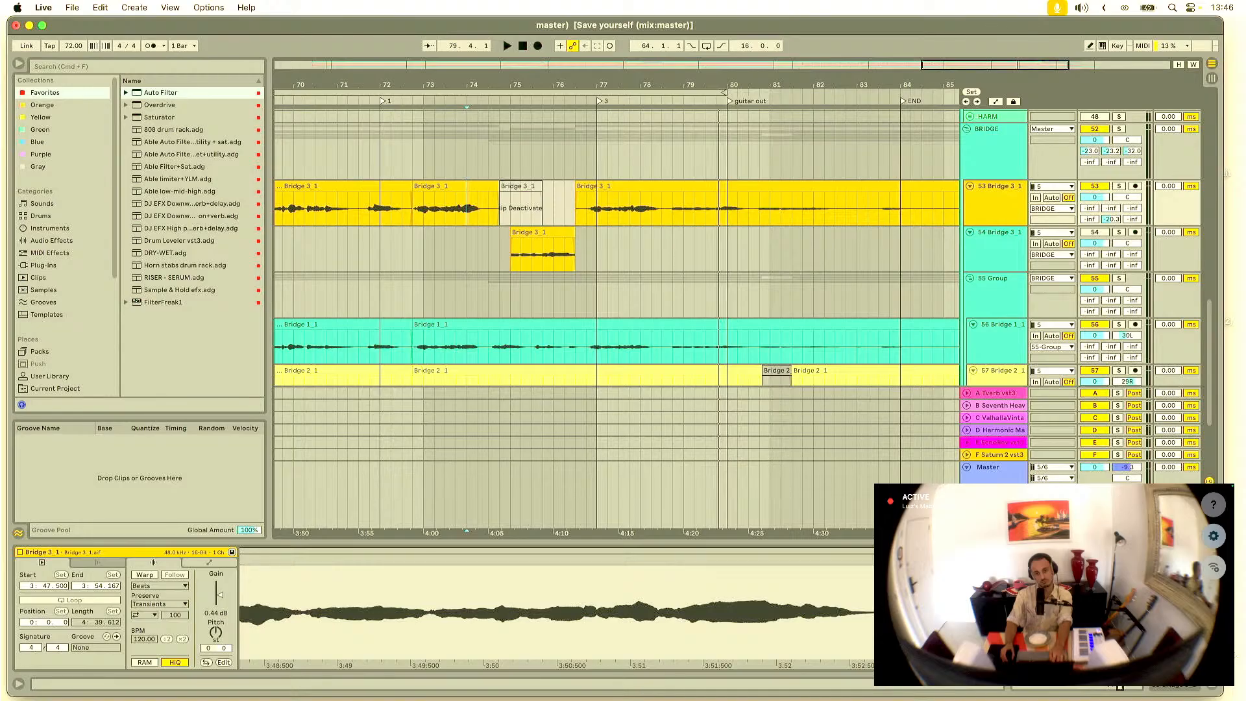
click(510, 208)
key(space)
drag(565, 73, 626, 81)
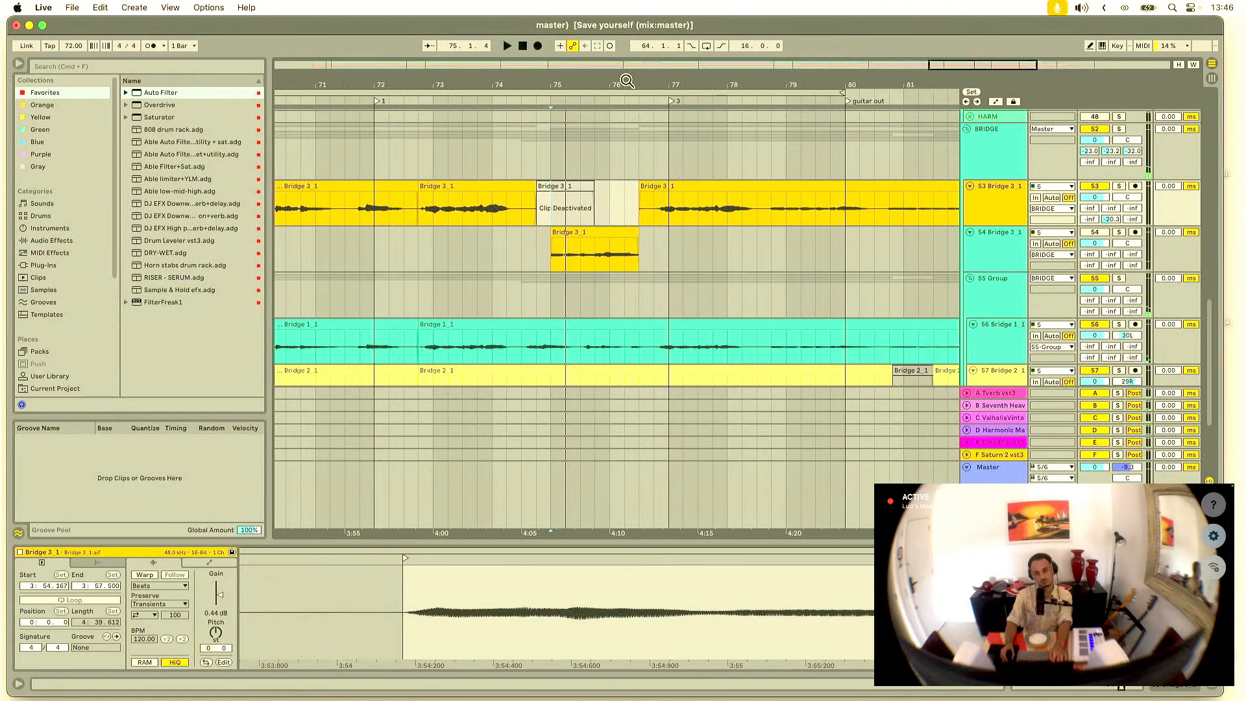
key(space)
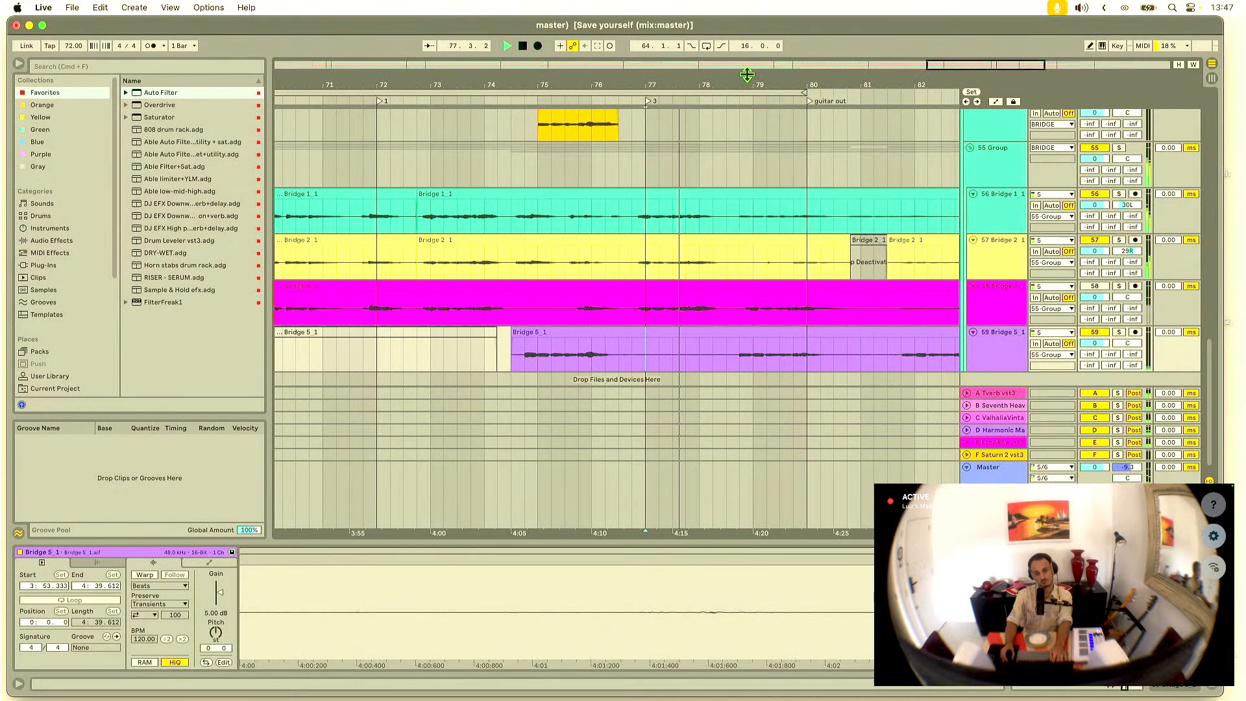
Step: Deactivate Bridge 2_1 from 79.1.1 to 80.4.1, and Bridge 3_1 and Bridge 1_1 from 80.4.1 to 82.3.1
drag(747, 75, 627, 83)
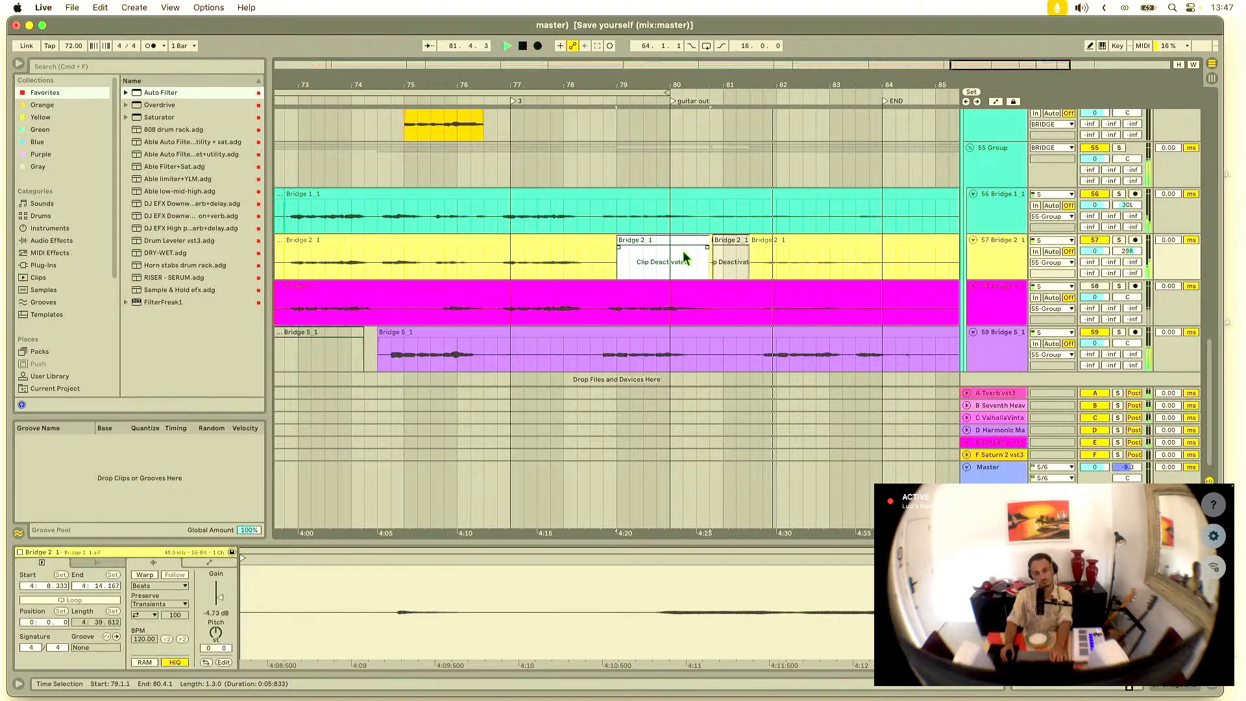
scroll(659, 215, right, 3)
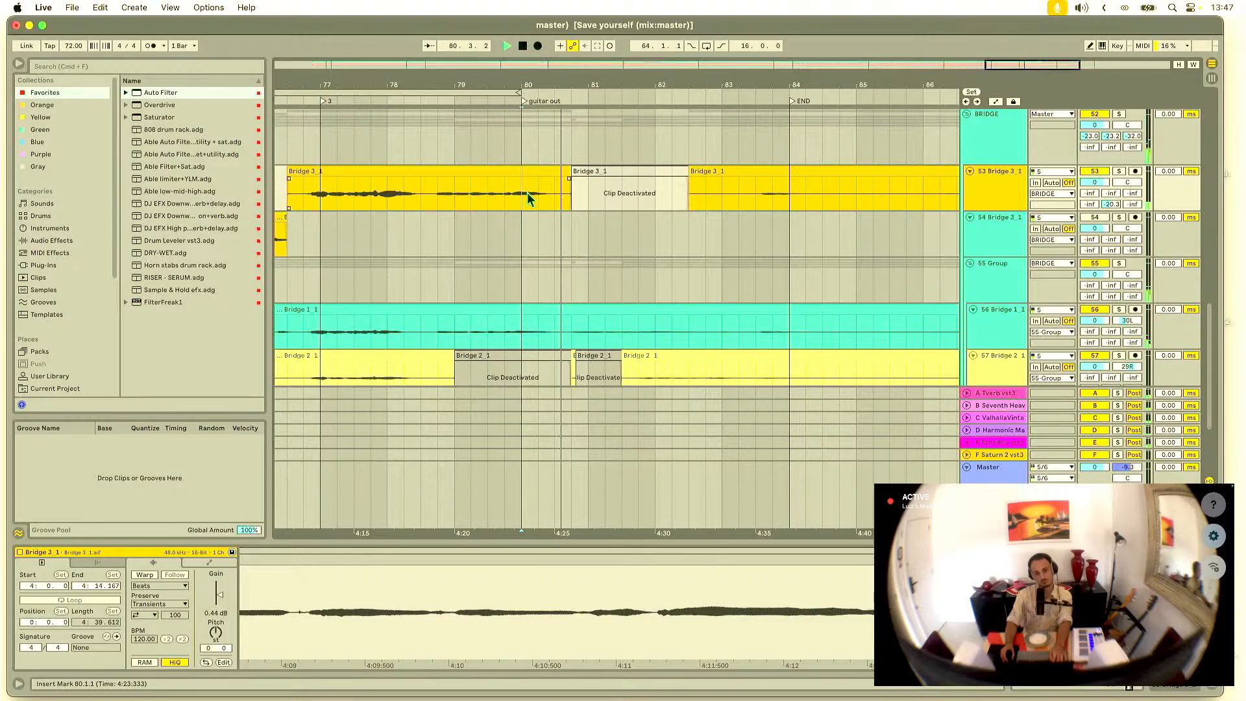
scroll(527, 192, down, 3)
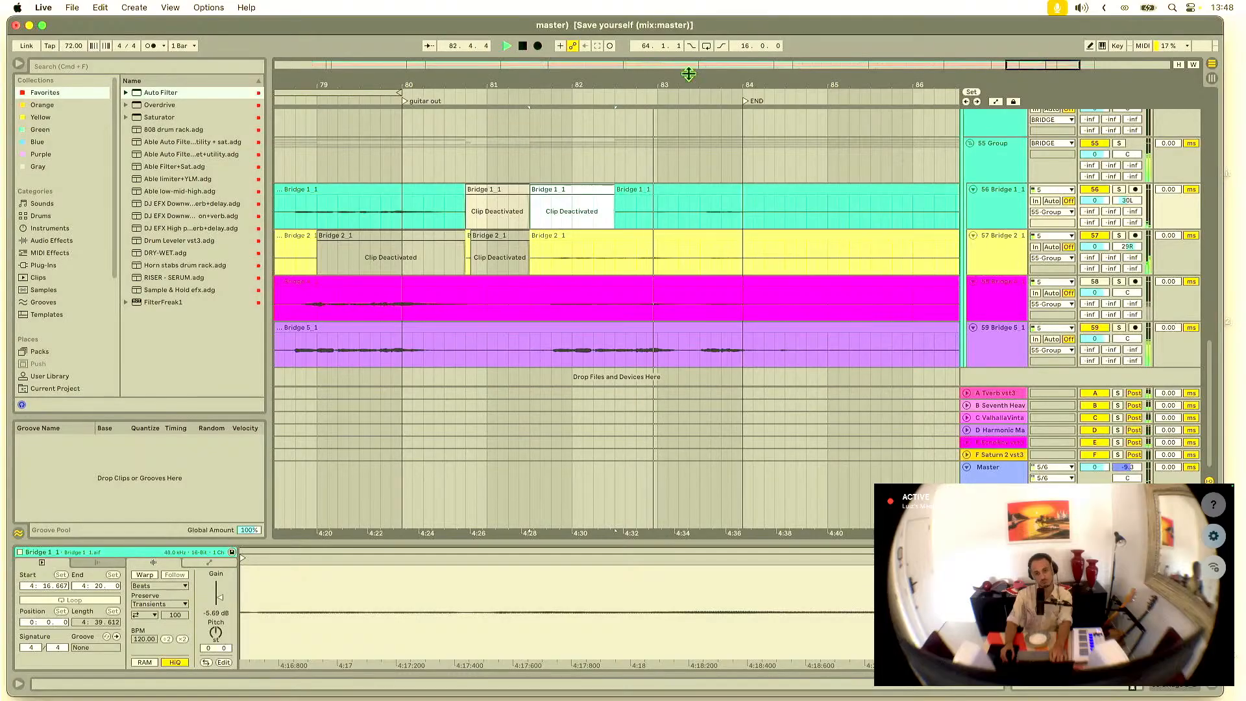
Step: Review the bridge vocals up to the END marker, and replay Bridge 3_1 from 78.3.1
drag(686, 79, 520, 87)
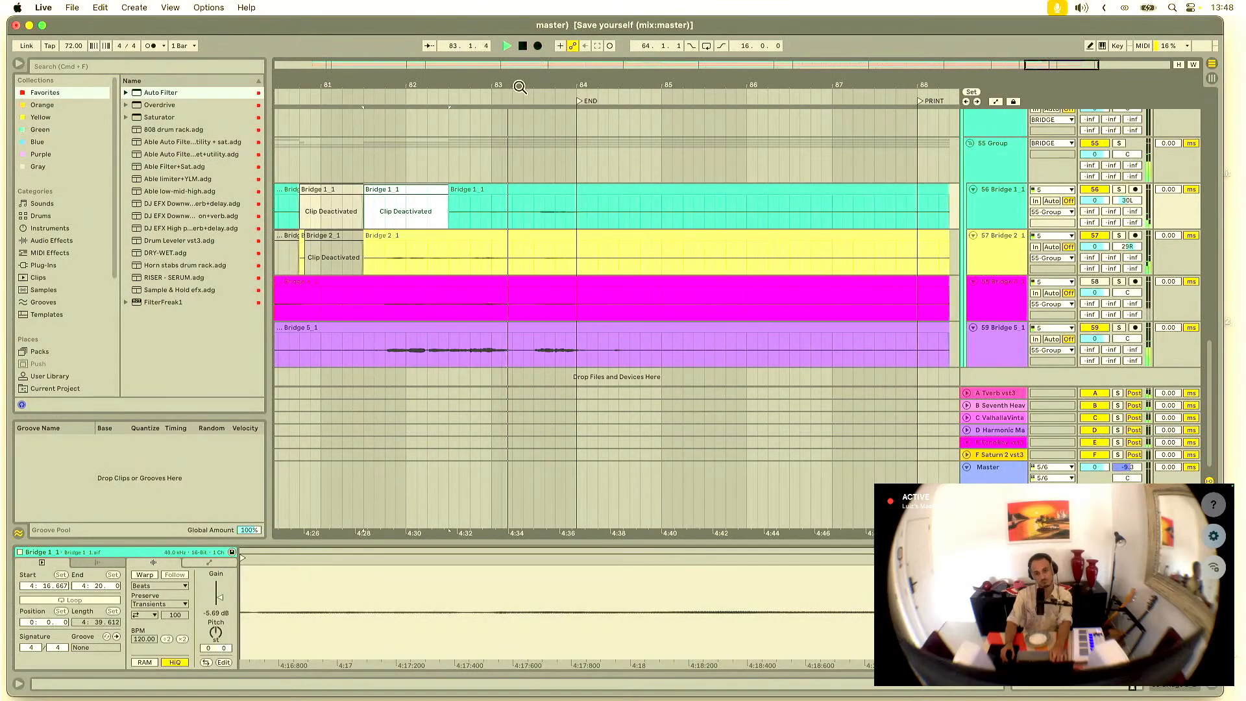
scroll(567, 194, up, 3)
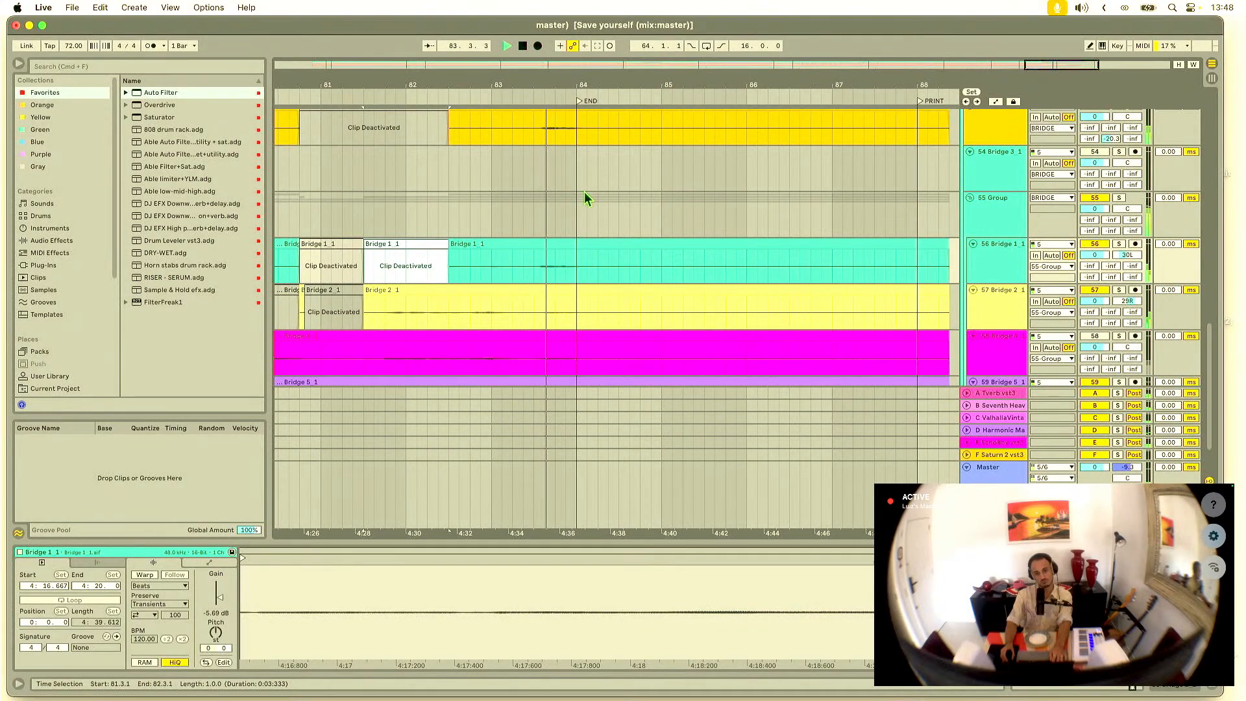
scroll(584, 192, up, 2)
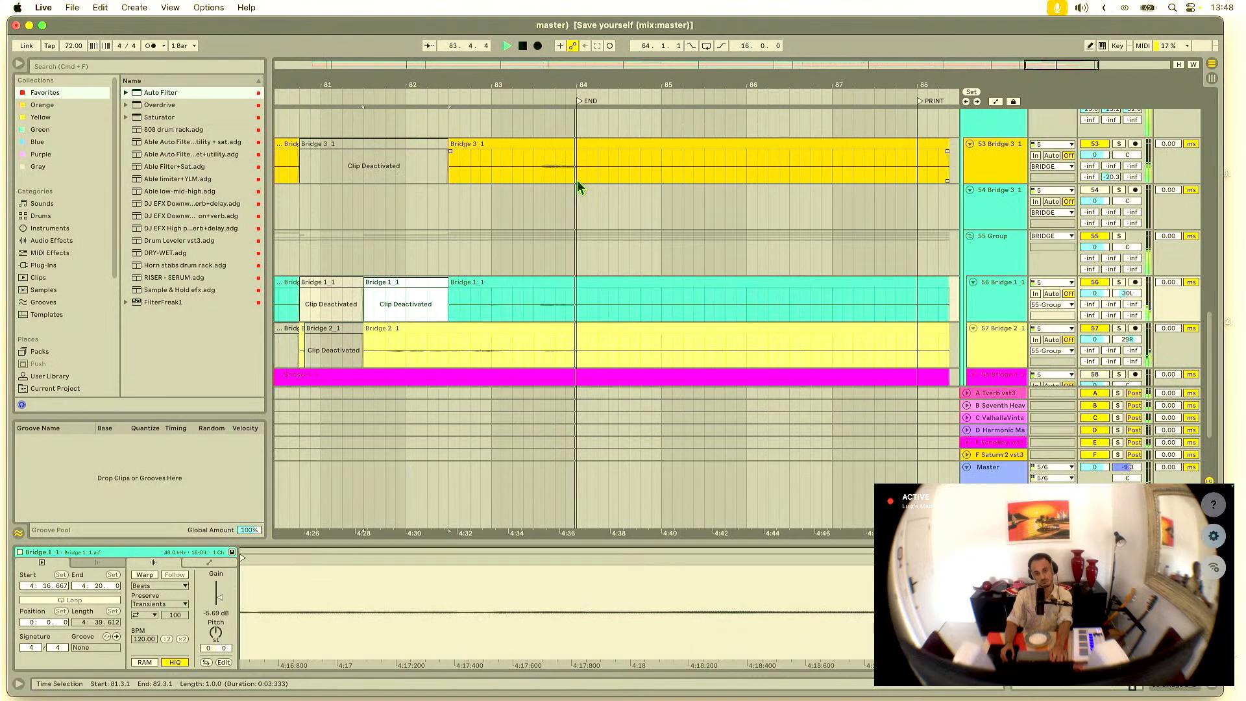
key(minus)
key(minus)
click(532, 176)
key(space)
key(space)
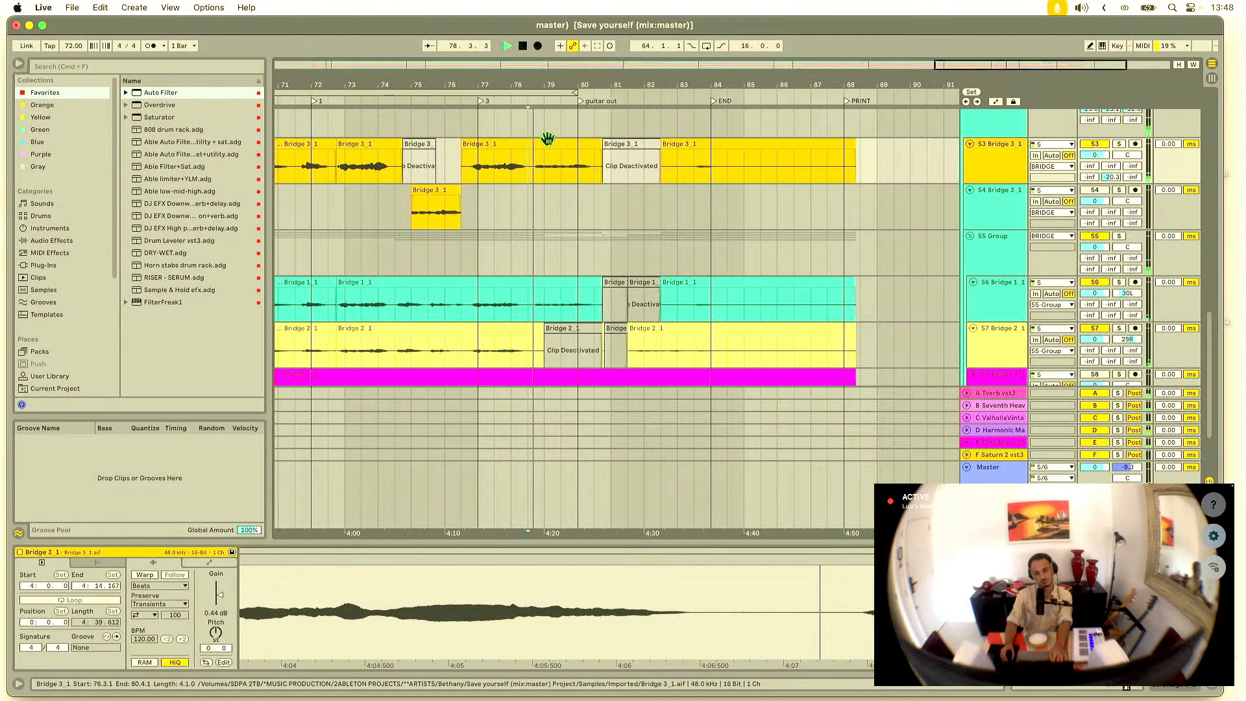
drag(529, 85, 621, 89)
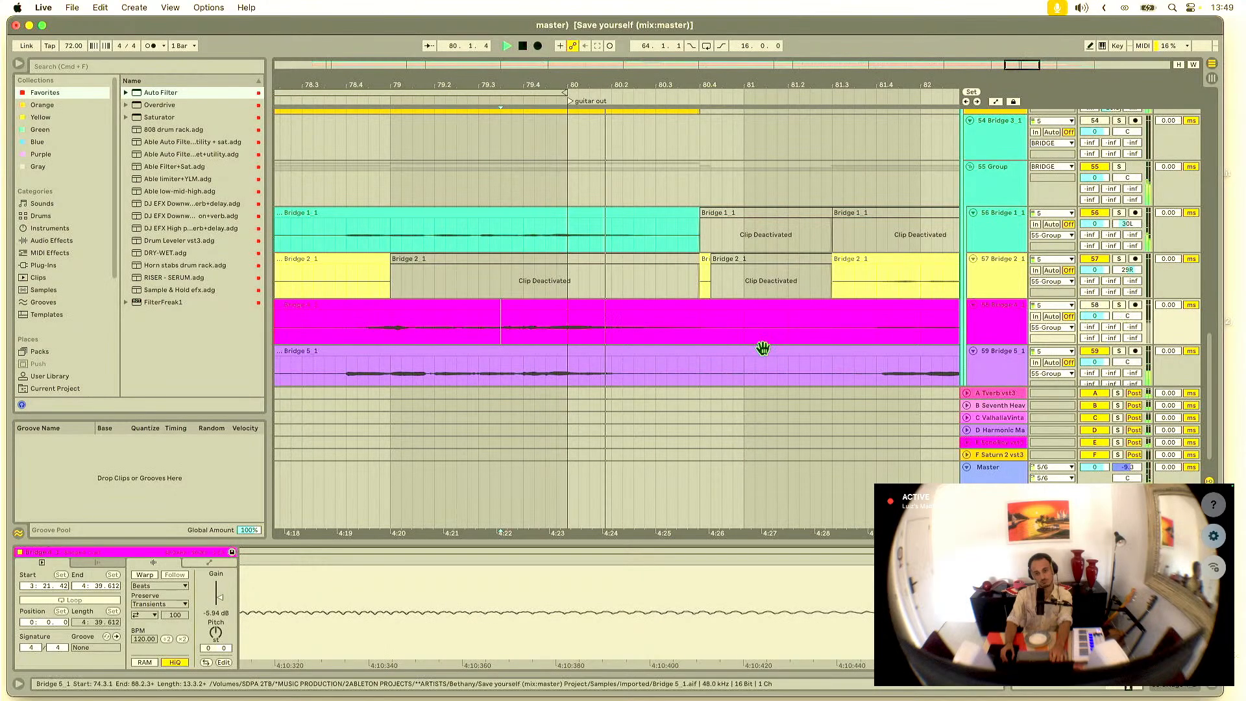
Step: Replay the bridge vocals from 79.3.3 several times, comparing the grouped layers with Bridge 3_1
key(space)
key(space)
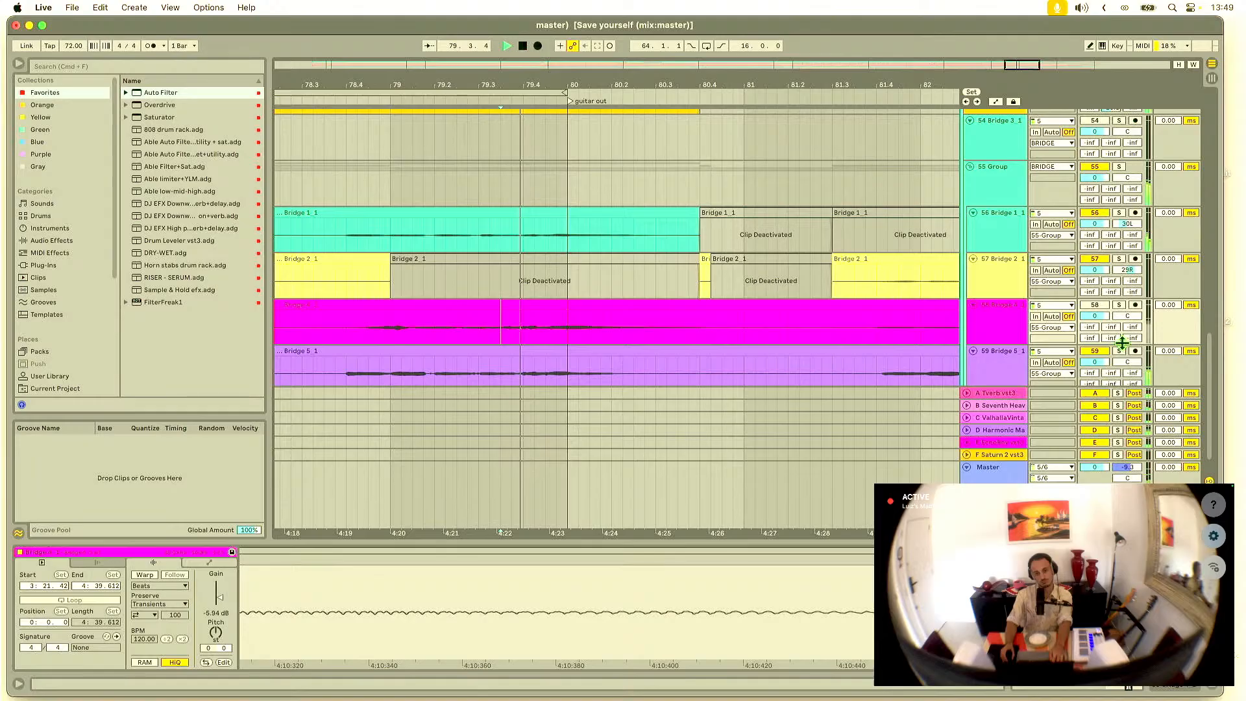
scroll(671, 208, up, 4)
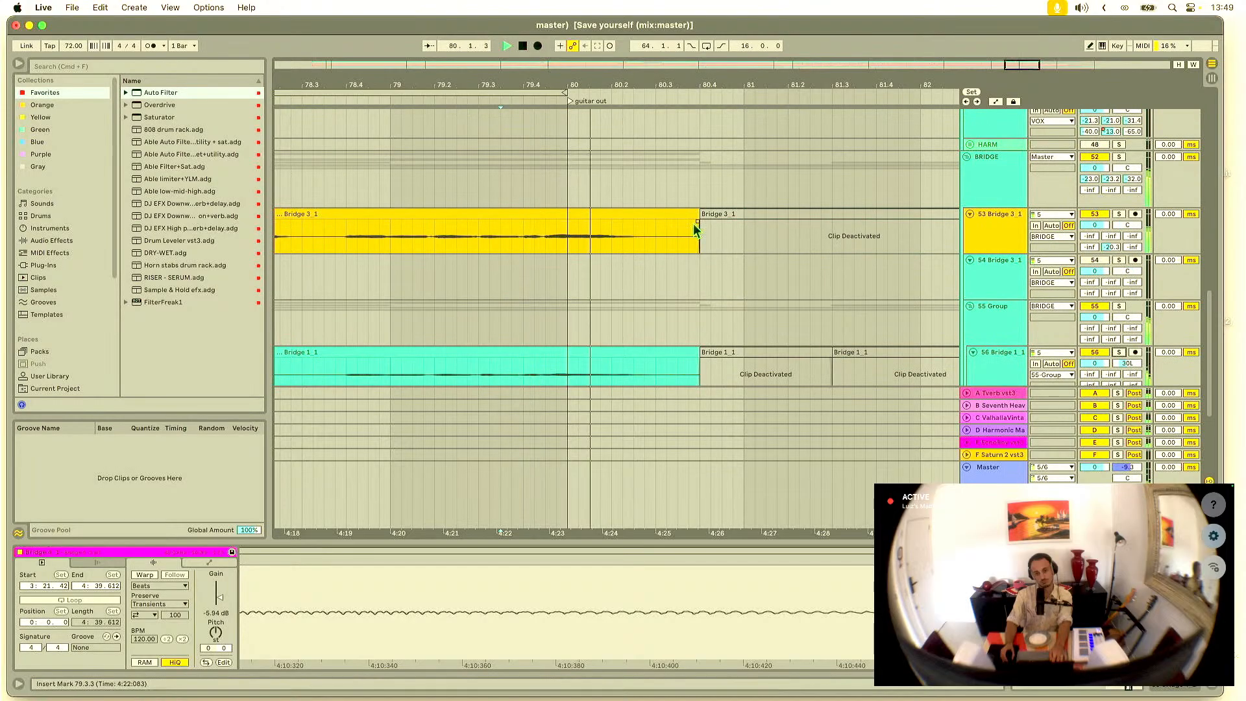
key(space)
key(space)
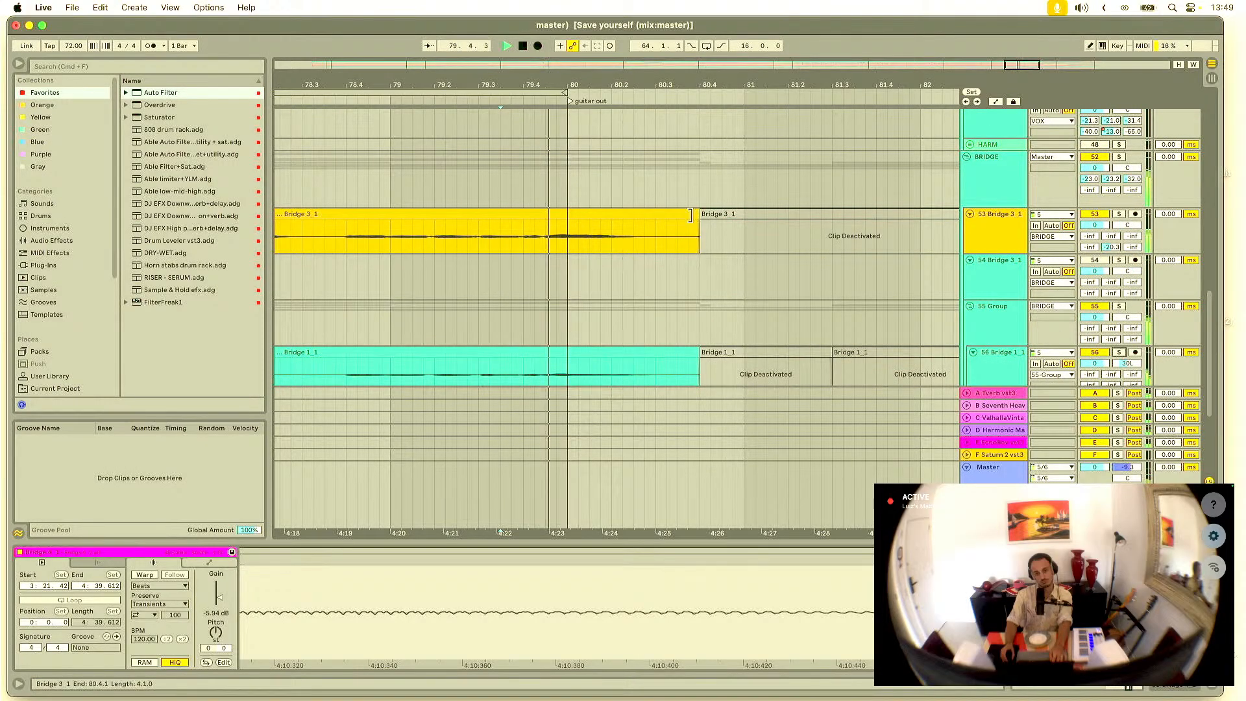
key(space)
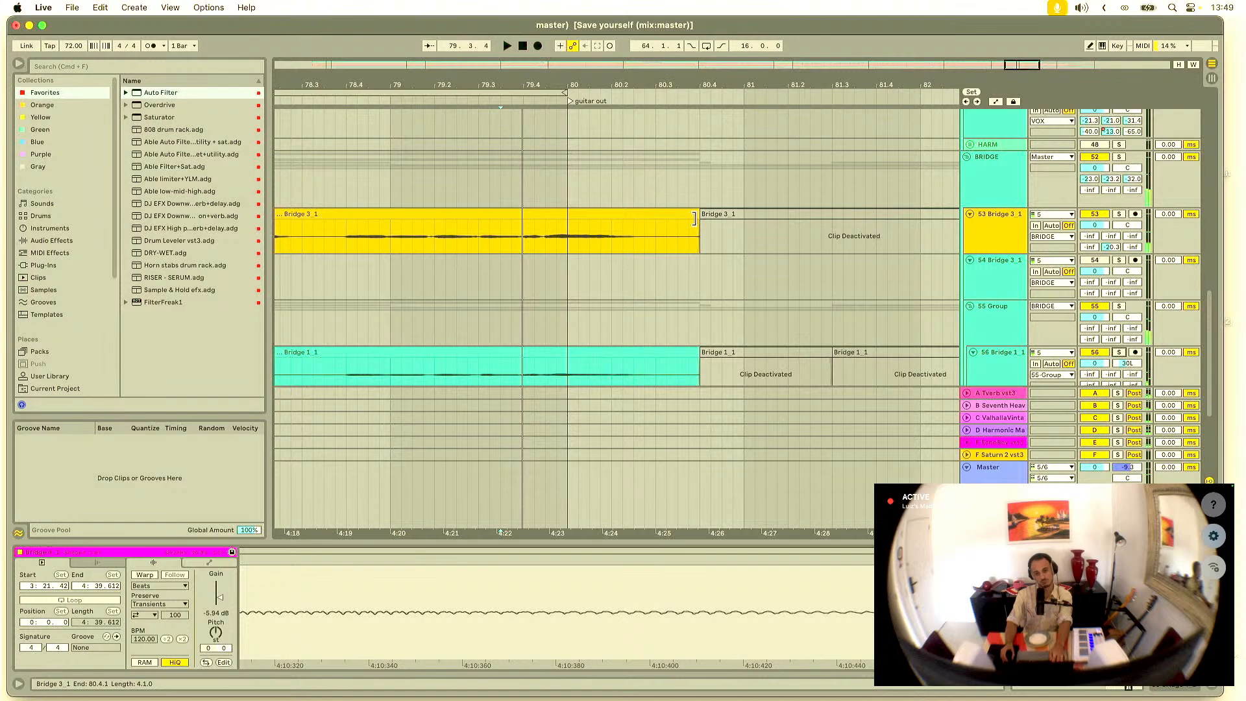
Step: Retime the last phrase of Bridge 3_1 just before bar 80 with a warp marker near 4.3.2, and replay it
click(693, 219)
key(space)
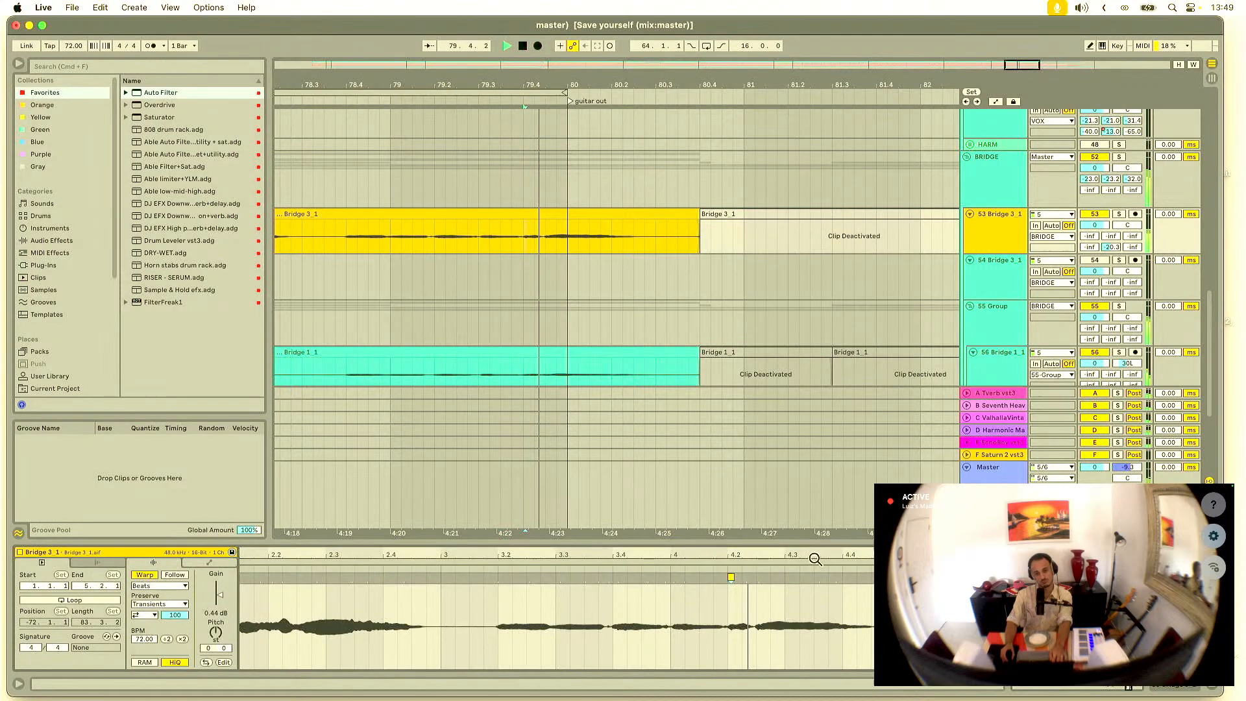
mouse_move(815, 559)
mouse_down()
mouse_move(668, 569)
mouse_move(680, 576)
mouse_up()
key(space)
key(space)
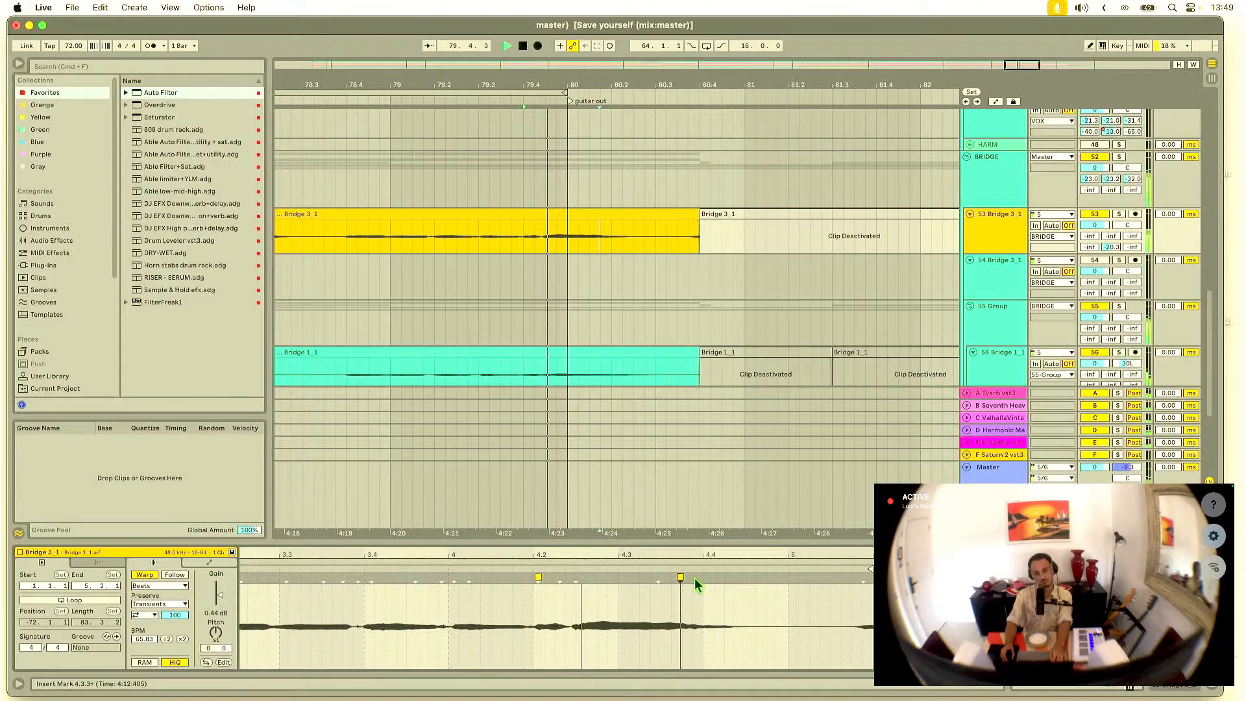
Step: Adjust the warp timing of Bridge 1_1 near 8.2.2 and start the clip's fade-out just before bar 80
scroll(663, 312, down, 1)
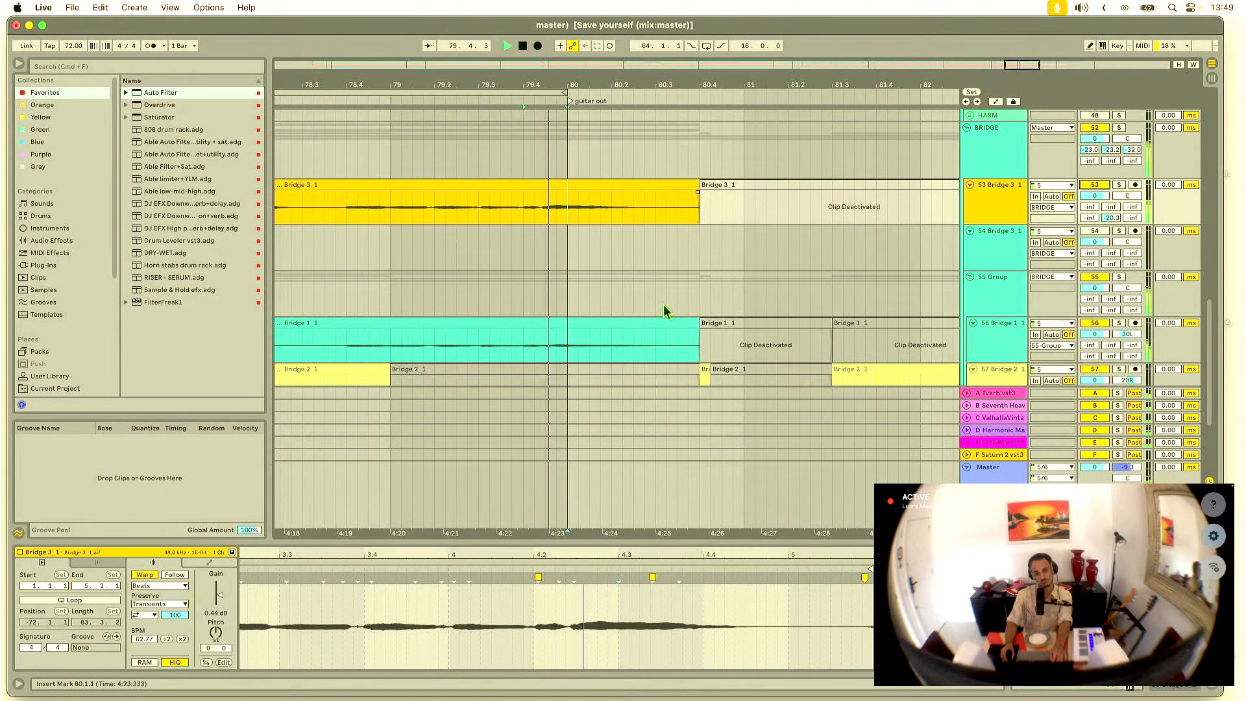
click(663, 323)
key(space)
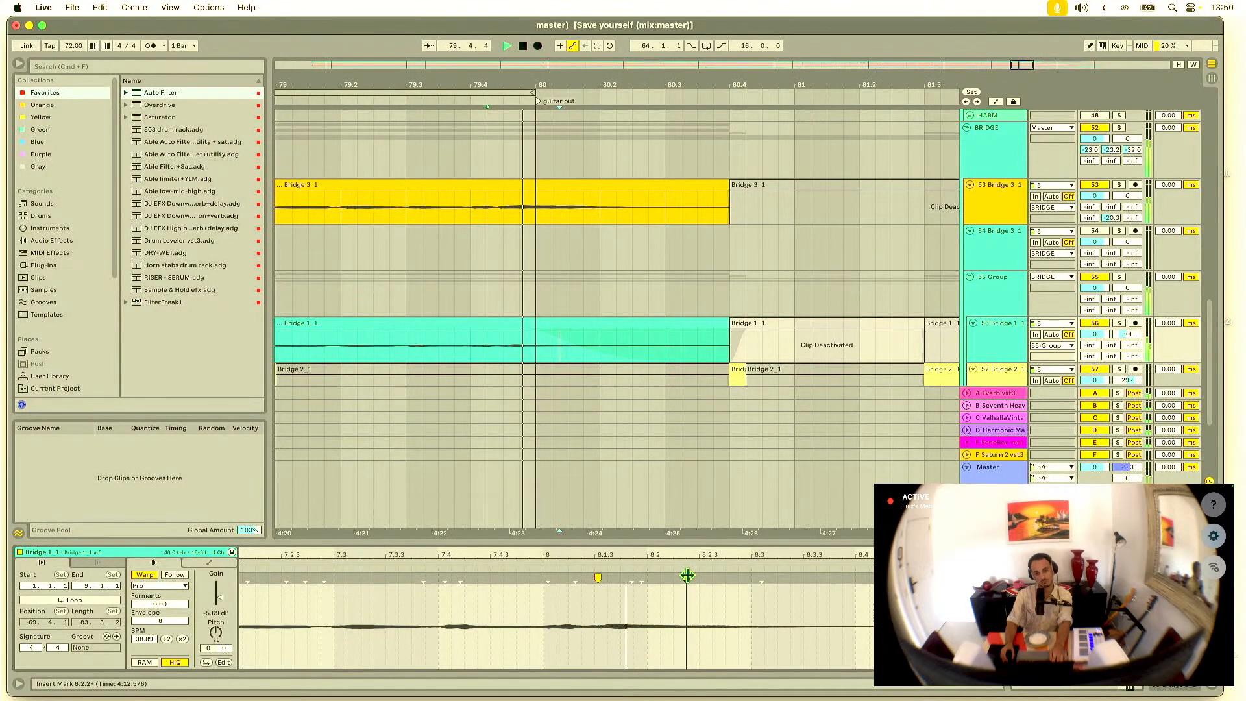
drag(687, 575, 686, 574)
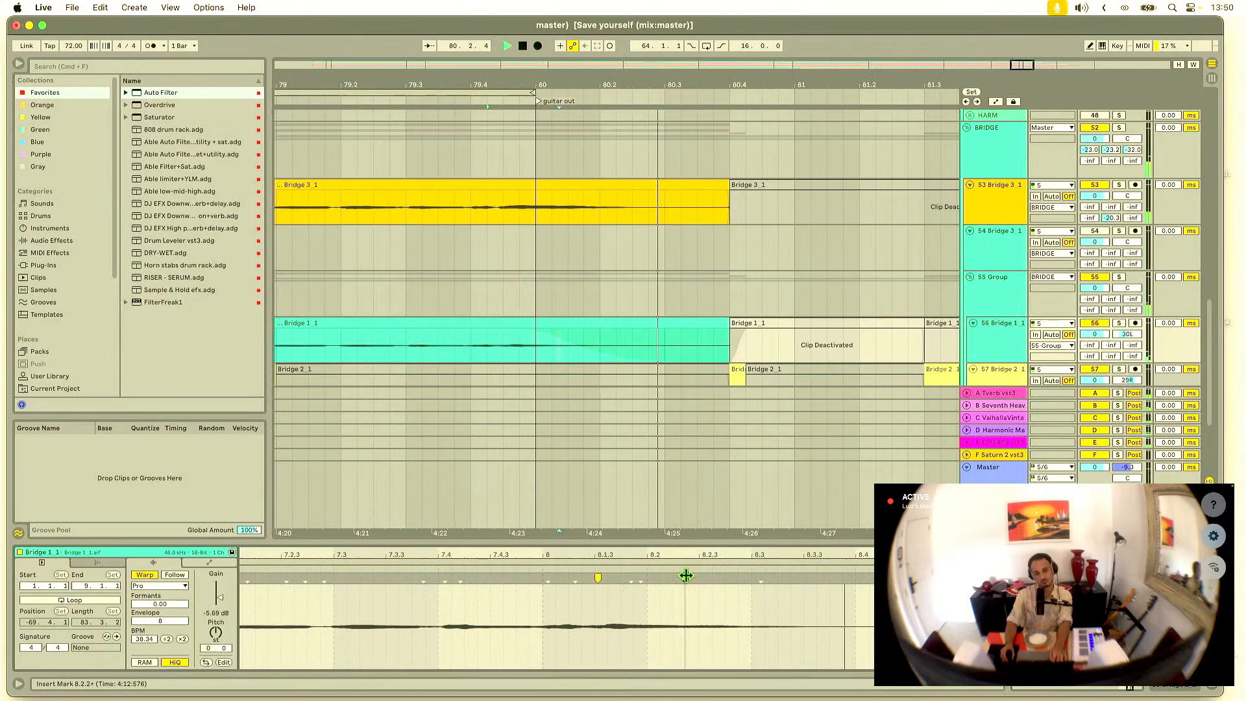
click(519, 330)
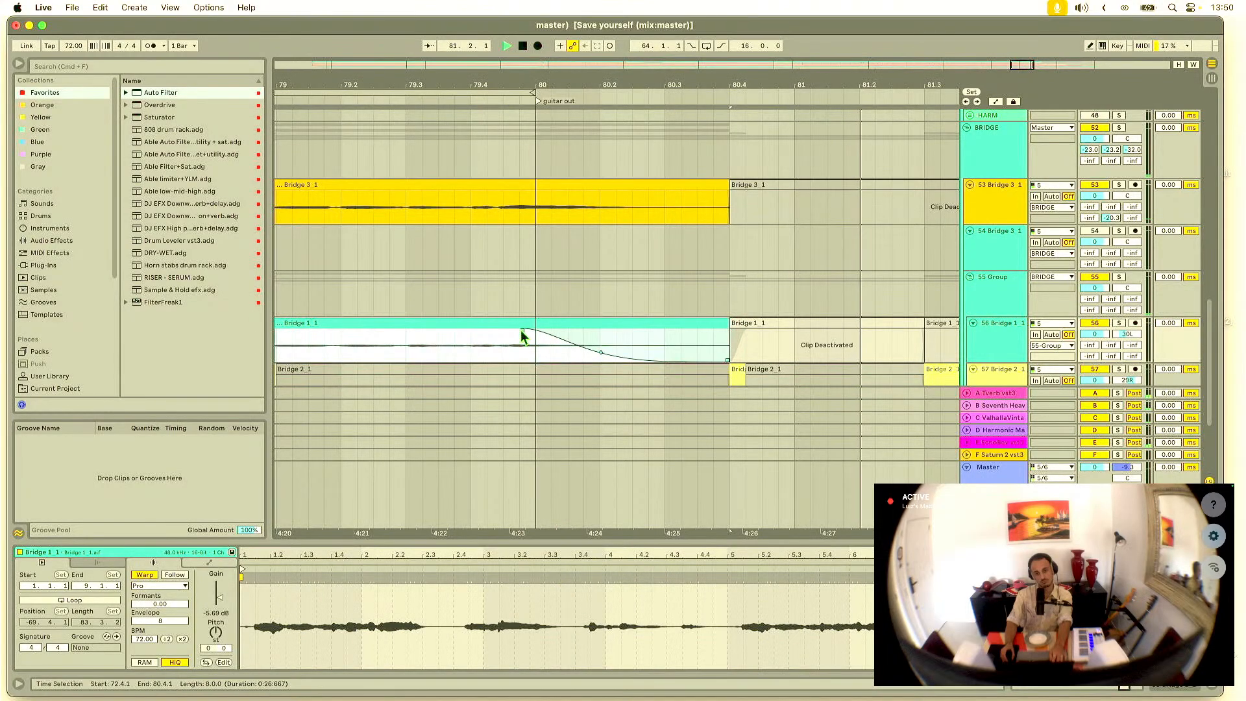
drag(527, 331, 530, 330)
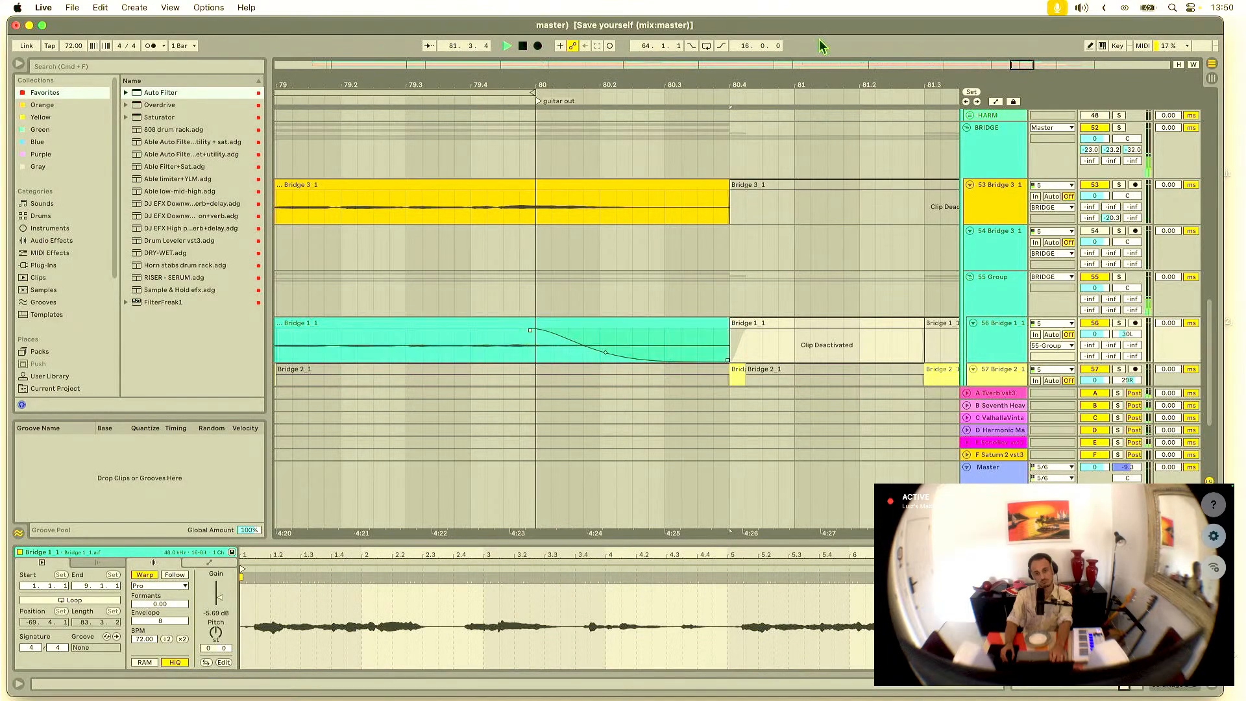
Step: Inspect Bridge 2_1 around the END marker and play back the closing vocals from just after bar 82
drag(807, 85, 808, 84)
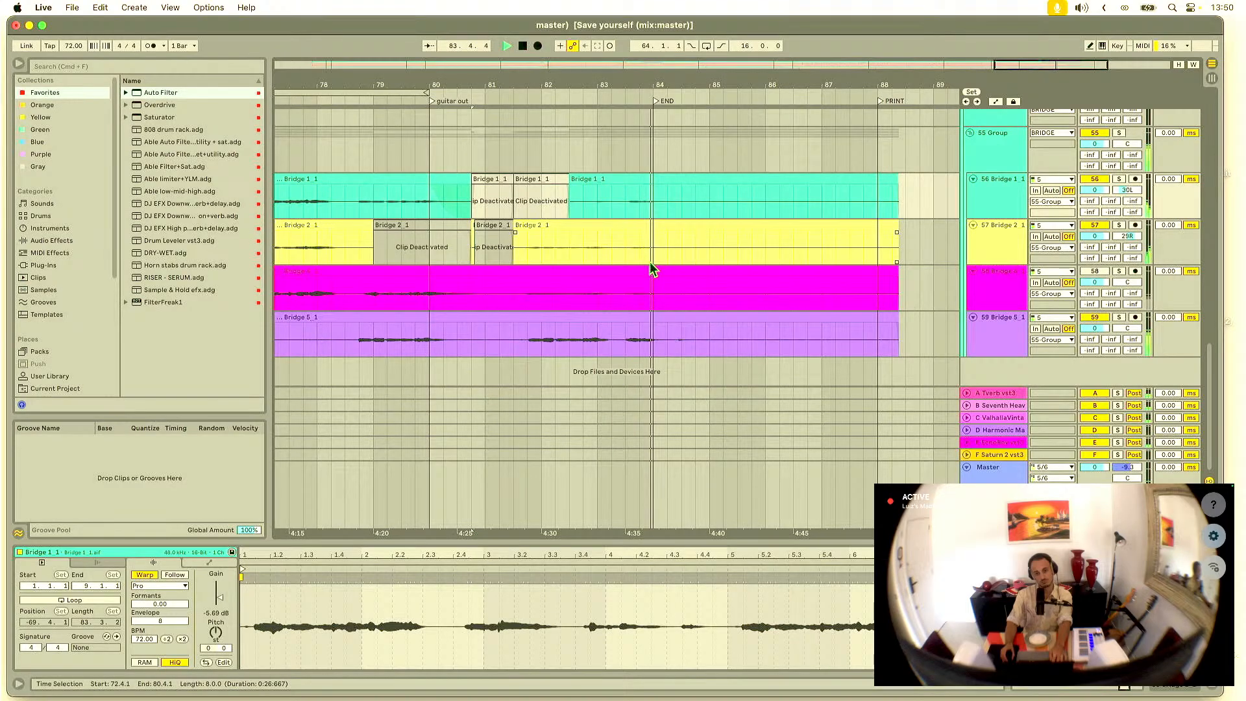
click(579, 274)
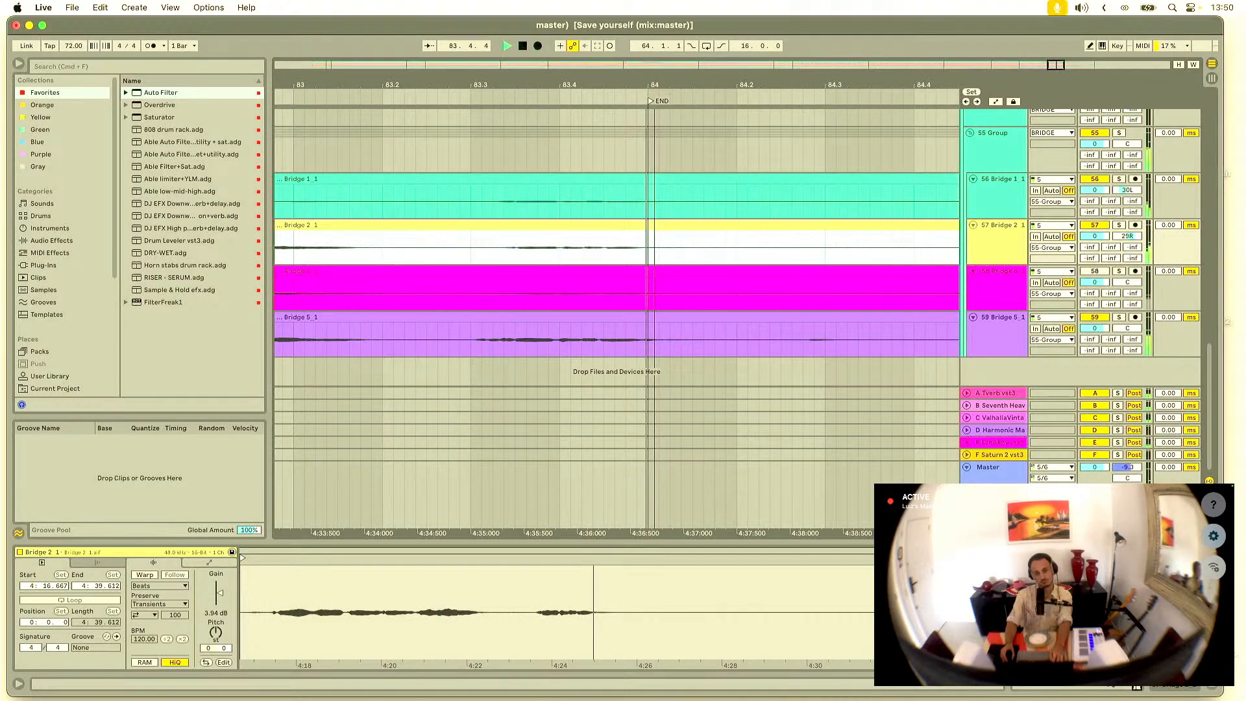
click(408, 96)
scroll(507, 212, left, 3)
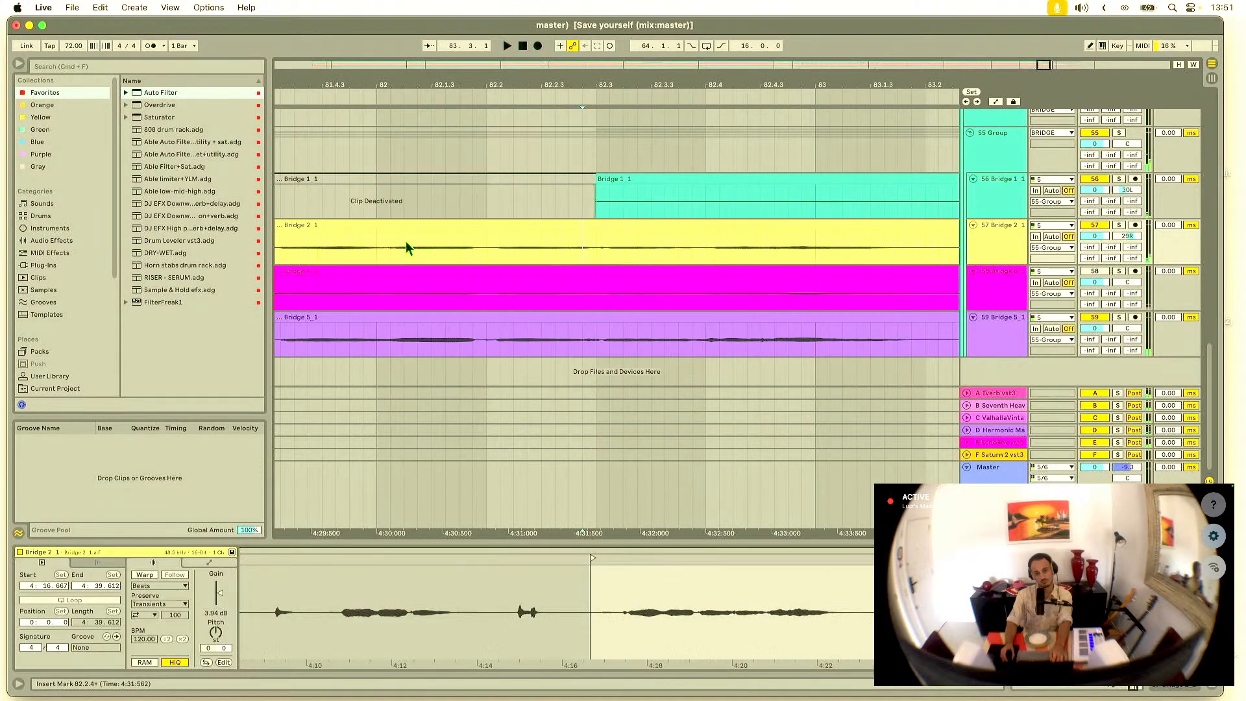
click(406, 247)
key(space)
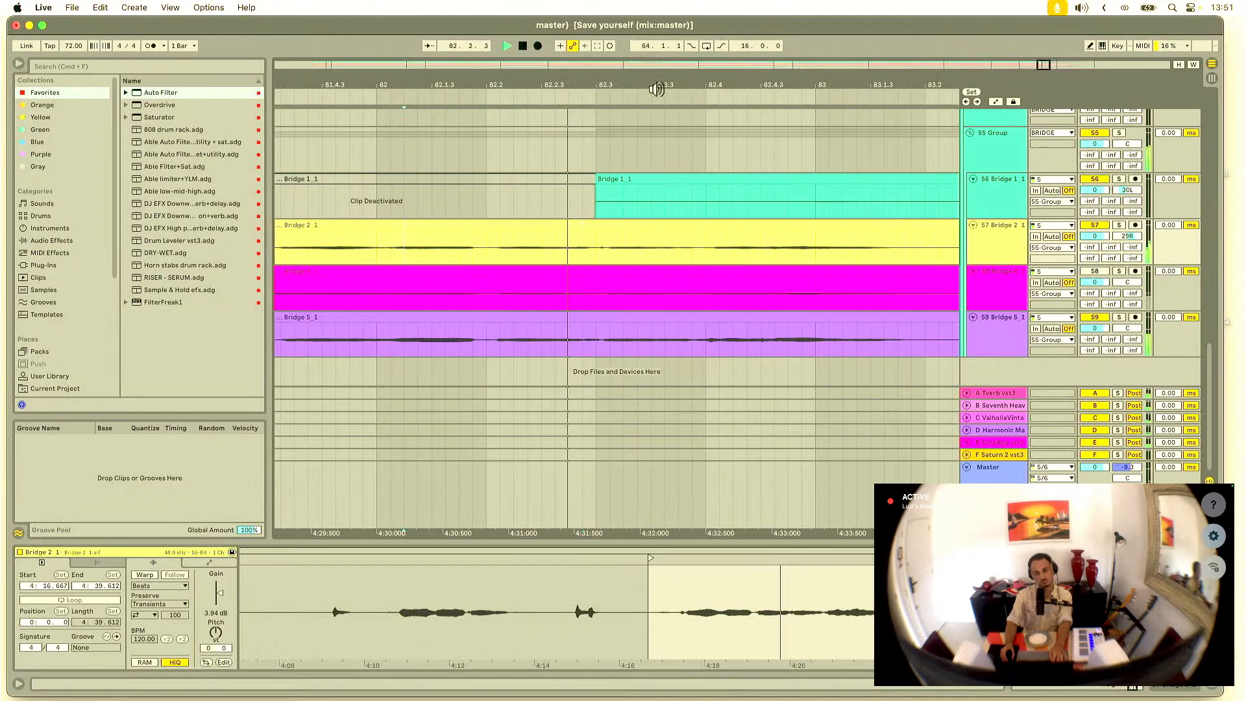